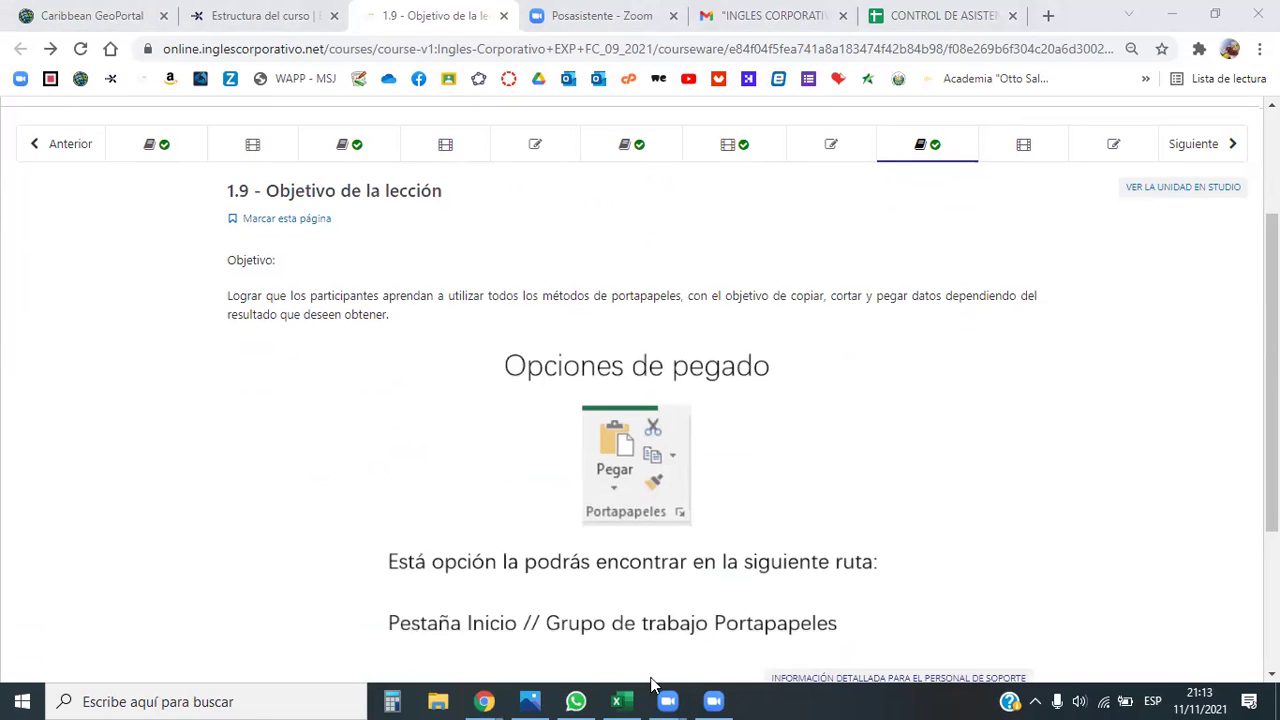
- Switch briefly to the Excel workbook, then go back to the course lesson page
click(620, 701)
click(512, 523)
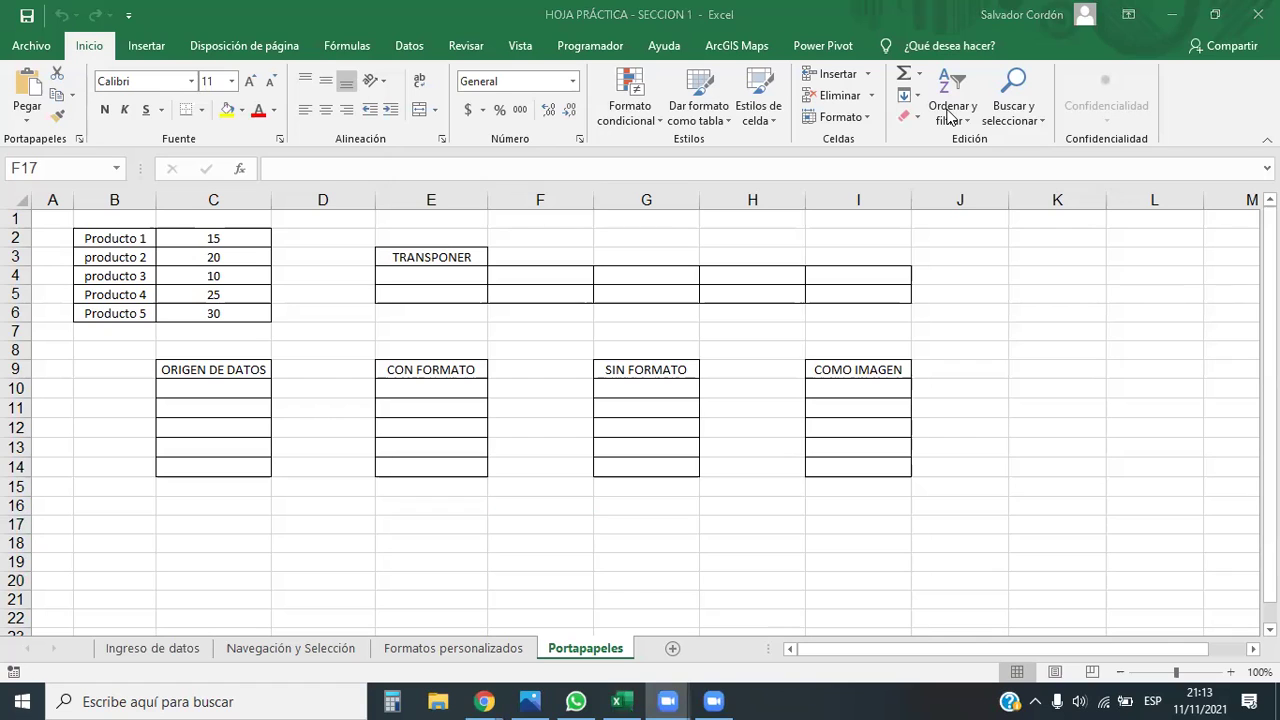
mouse_move(484, 700)
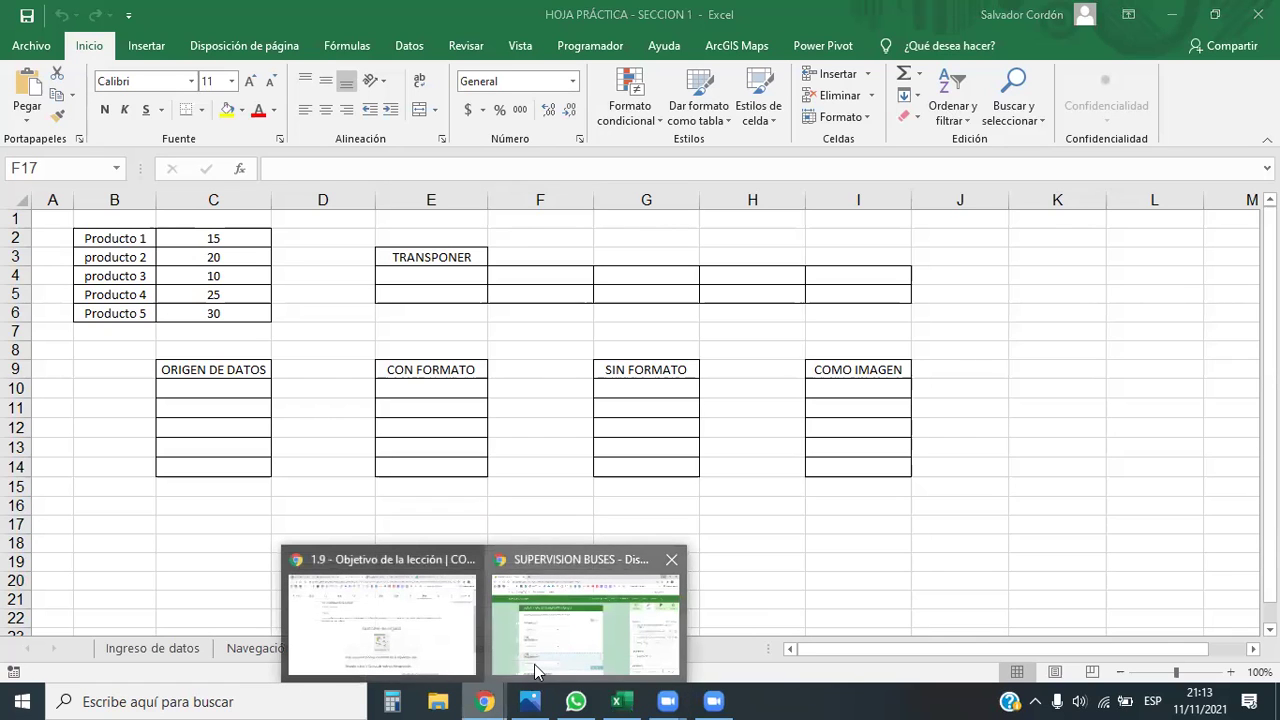
click(414, 643)
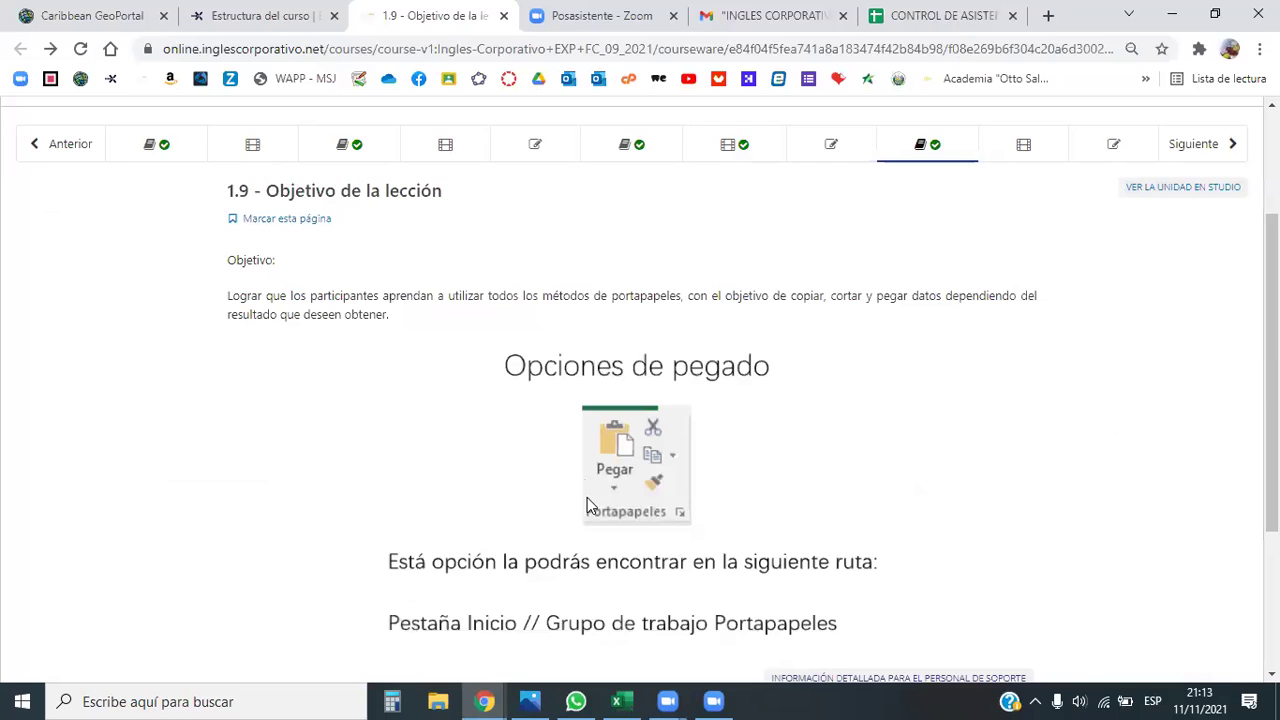
scroll(640, 451, down, 1)
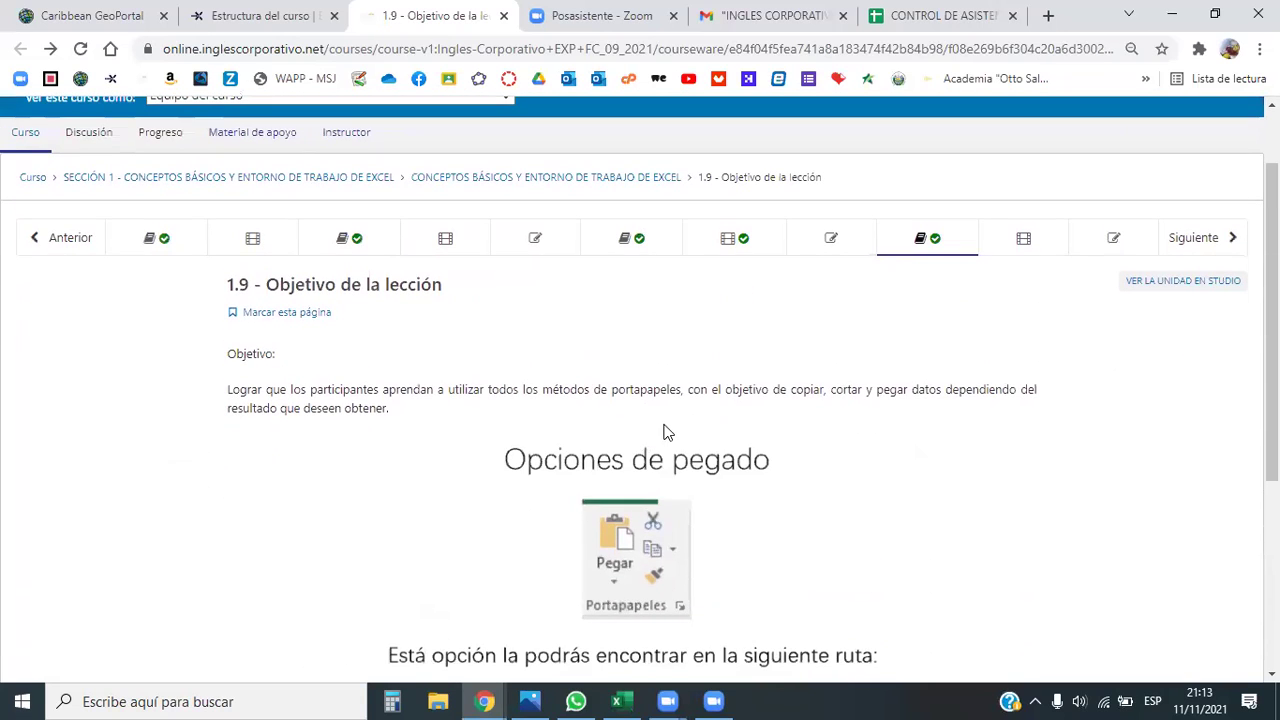
- Open unit 1.2, scroll to the practice template link, and return to the Excel workbook
click(252, 241)
scroll(250, 203, down, 1)
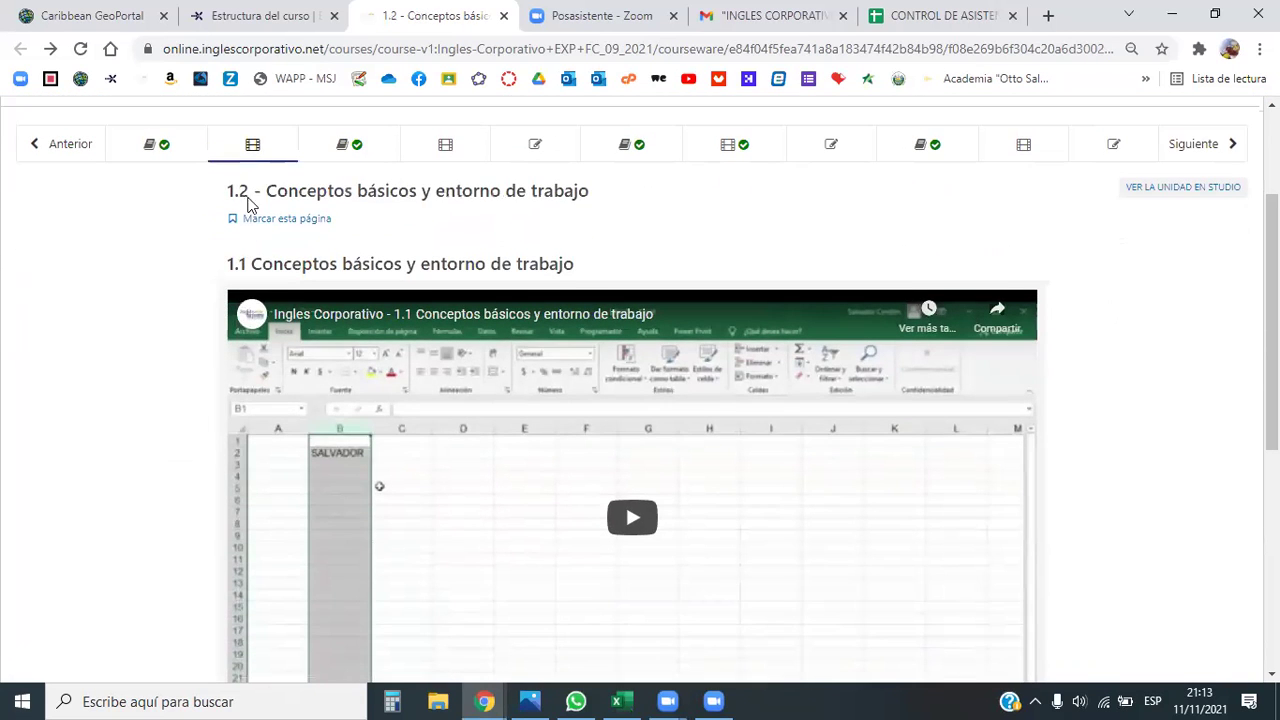
scroll(289, 180, down, 4)
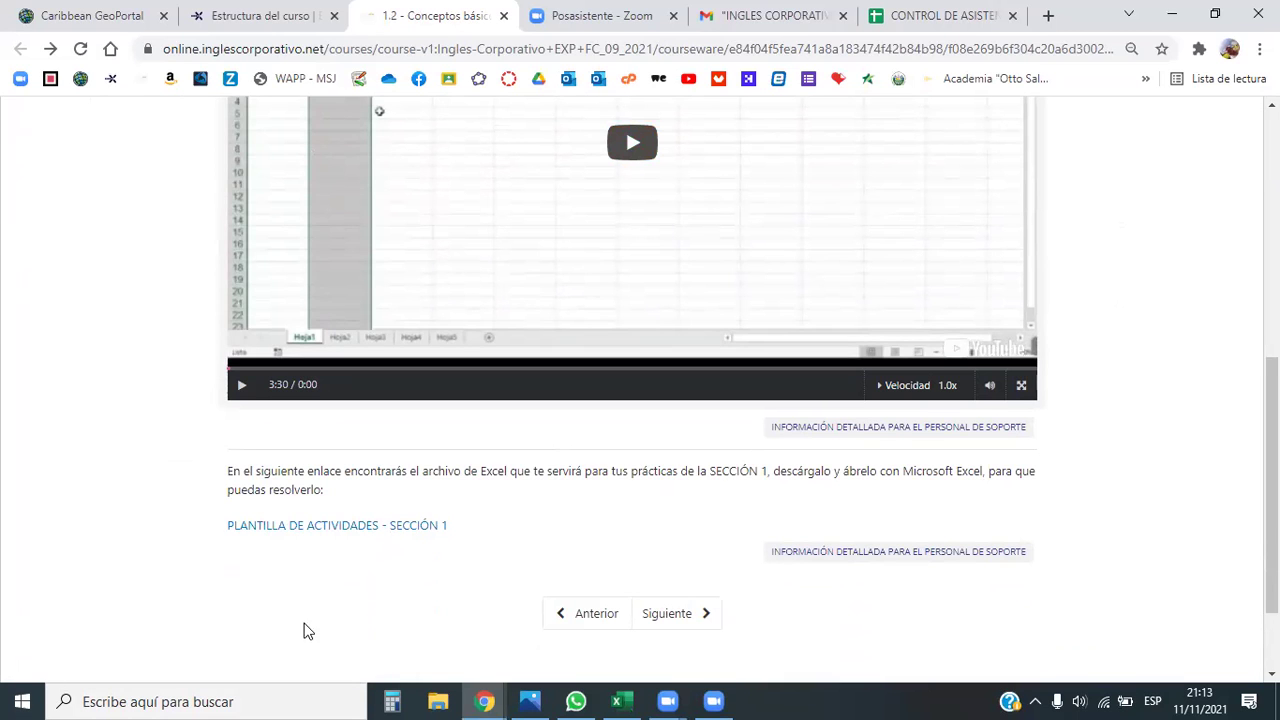
scroll(553, 487, up, 10)
click(616, 700)
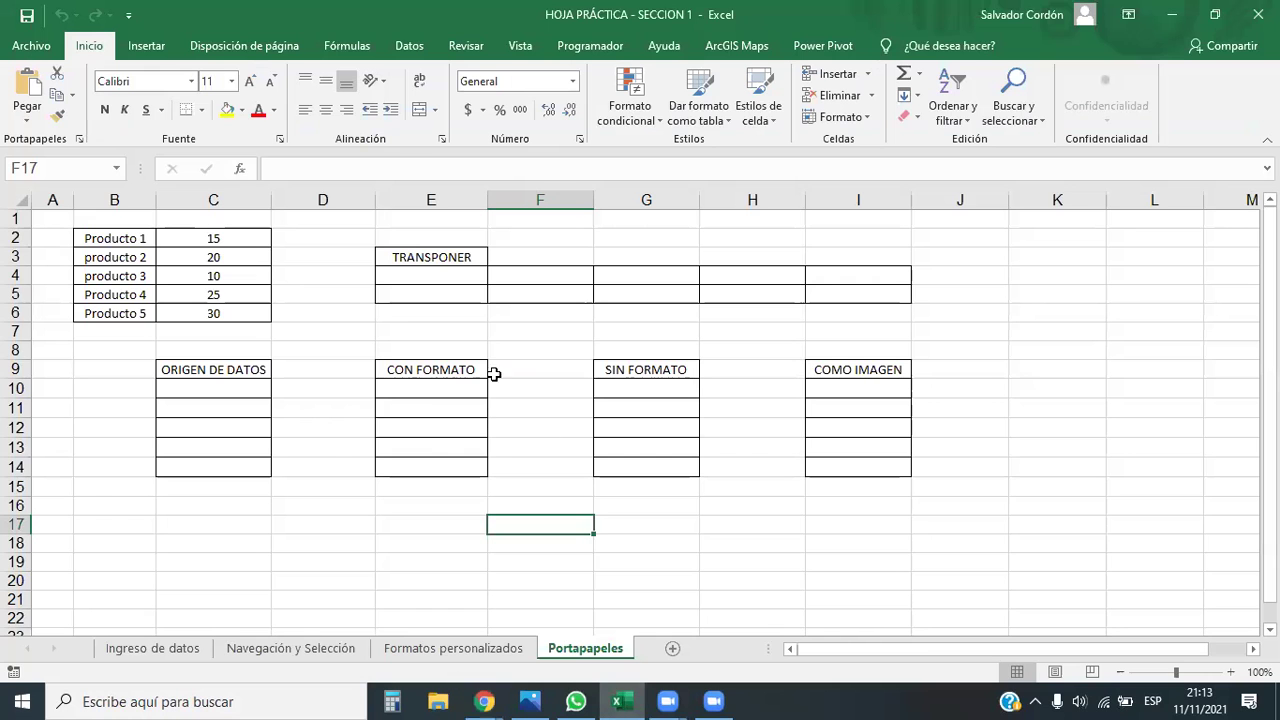
- Browse the Navegación y Selección and Formatos personalizados sheets, ending back on Portapapeles
click(290, 648)
click(508, 652)
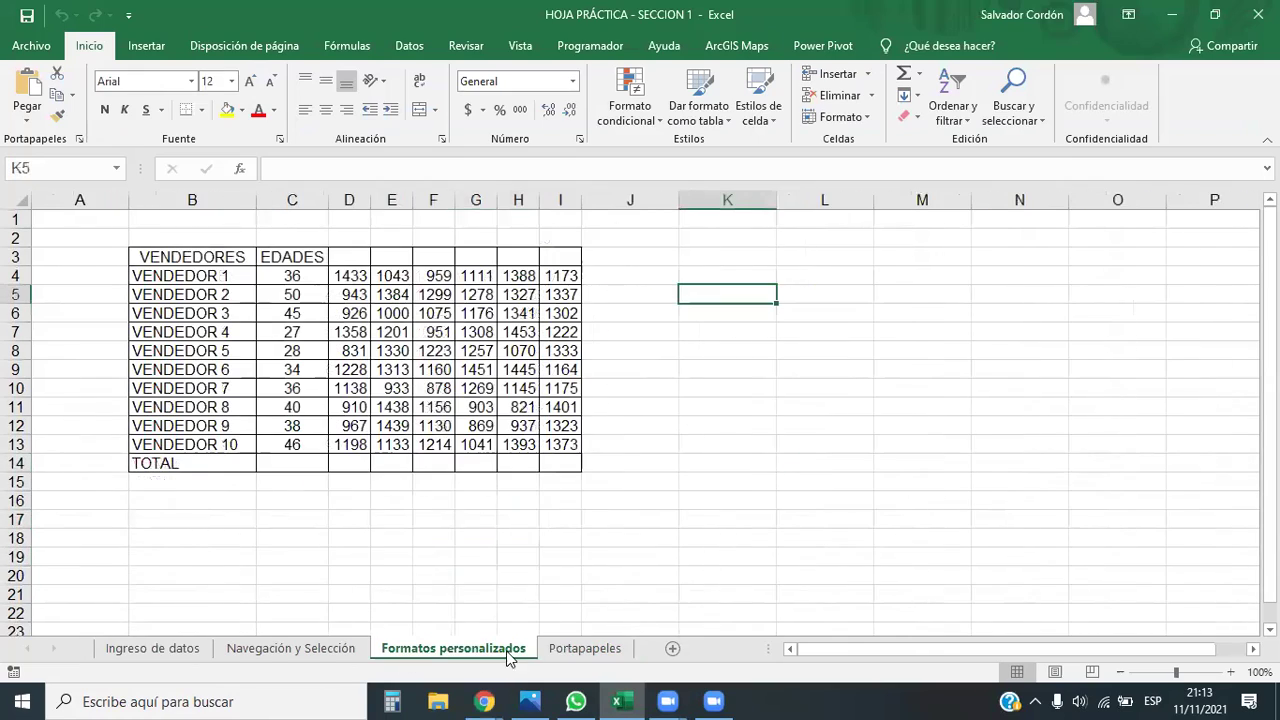
click(585, 648)
click(290, 648)
click(453, 648)
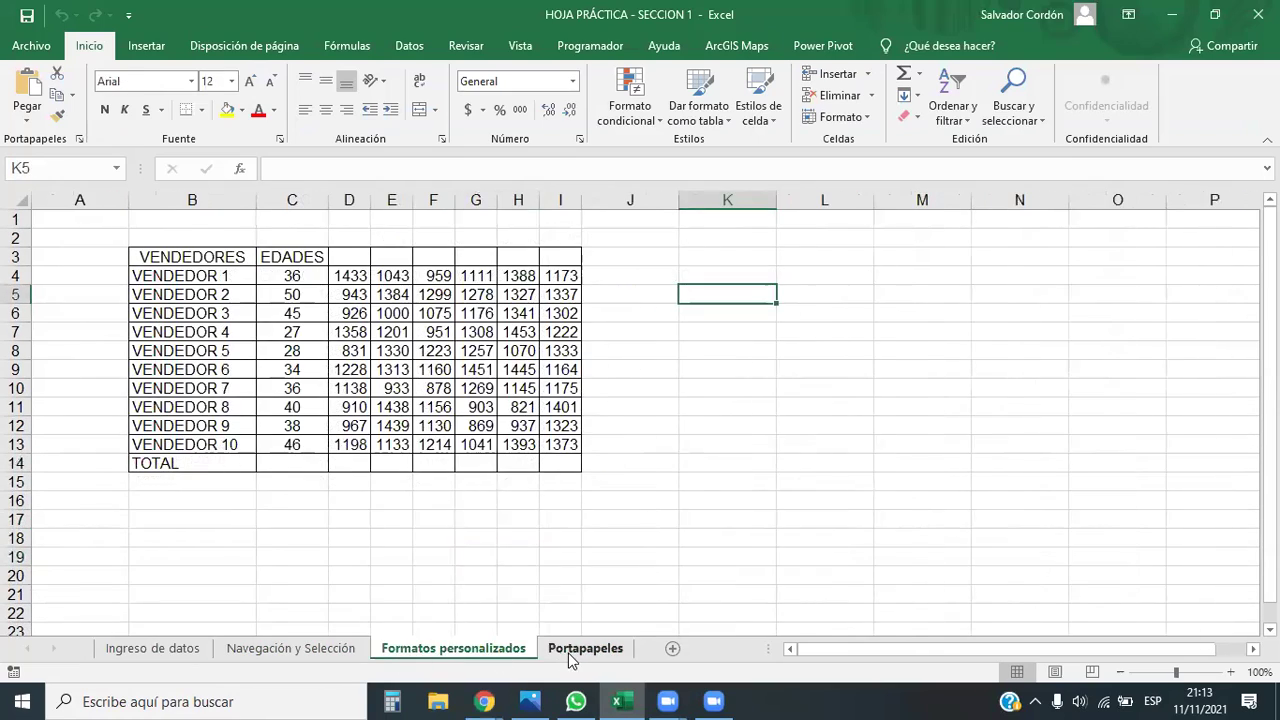
click(572, 652)
click(335, 648)
click(508, 518)
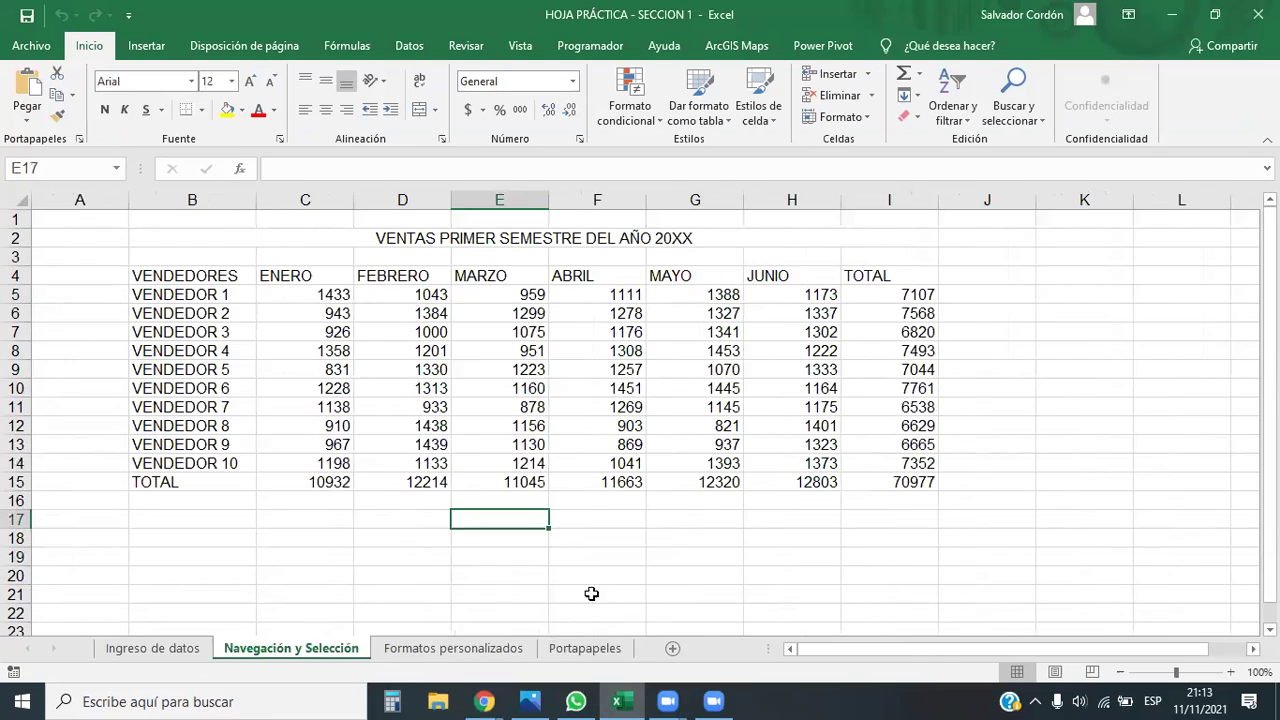
click(590, 652)
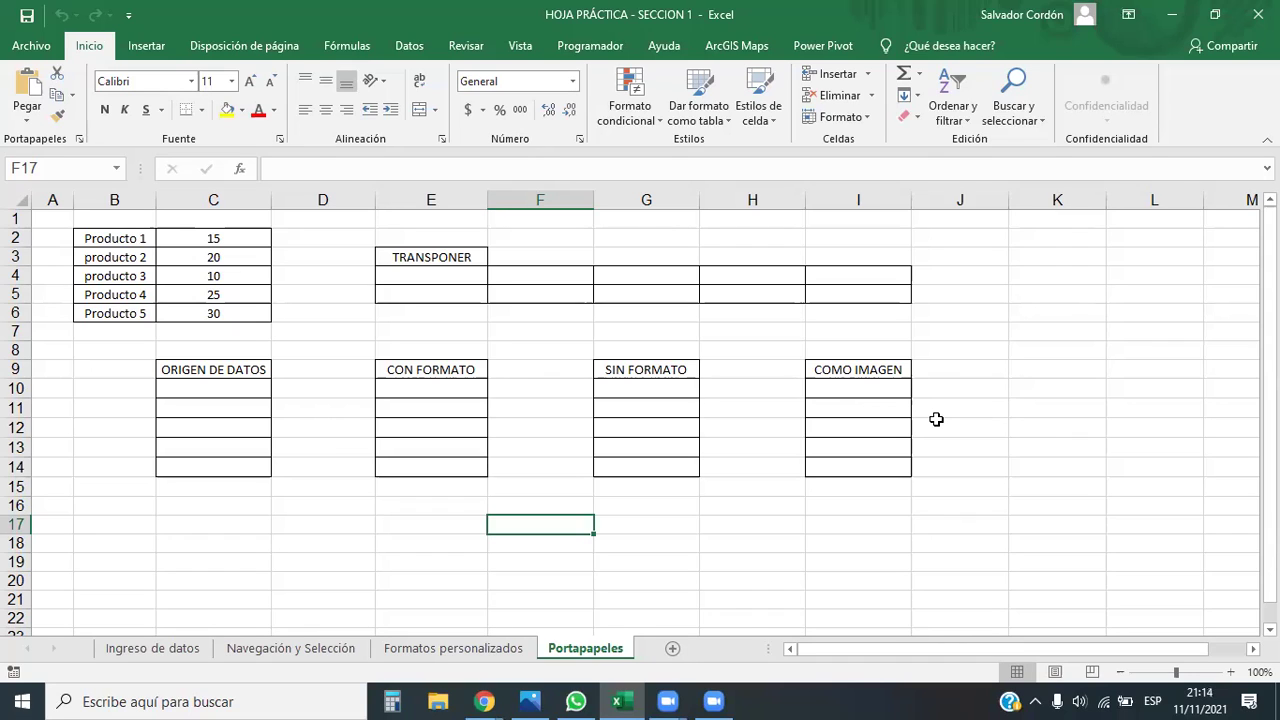
- Select the five-product source list in B2:C6
click(973, 430)
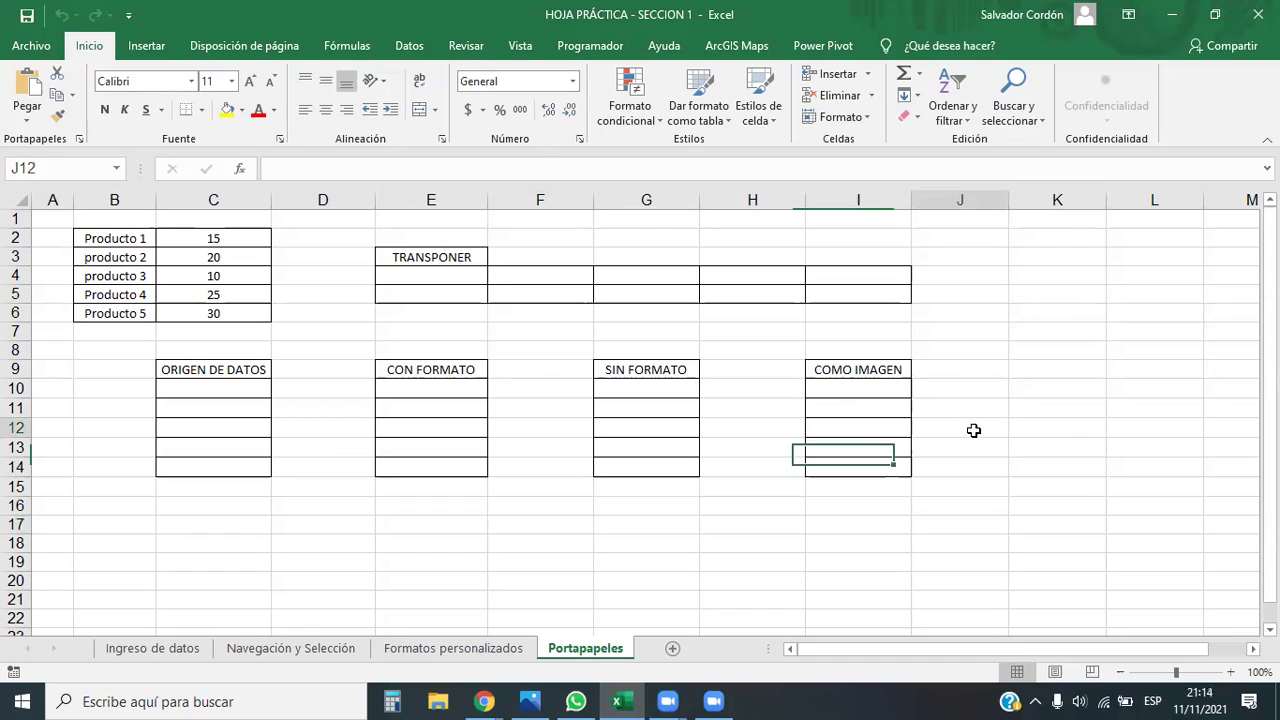
click(1048, 406)
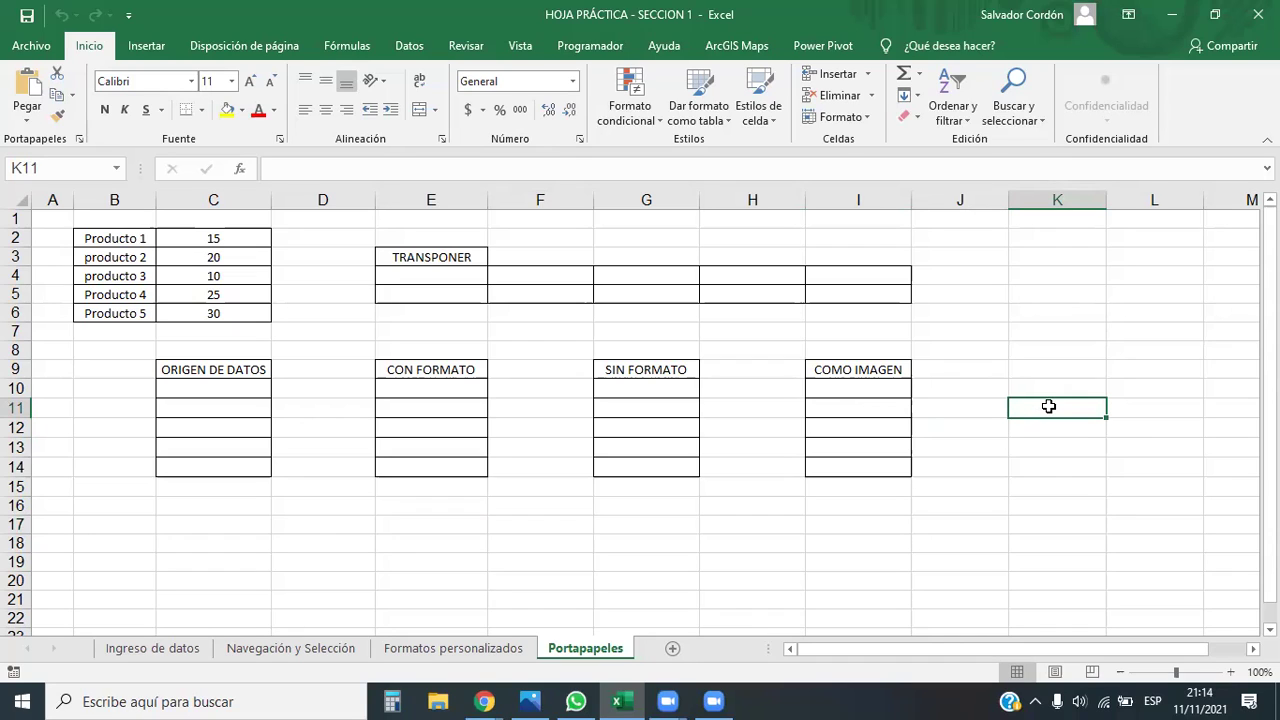
drag(138, 239, 235, 313)
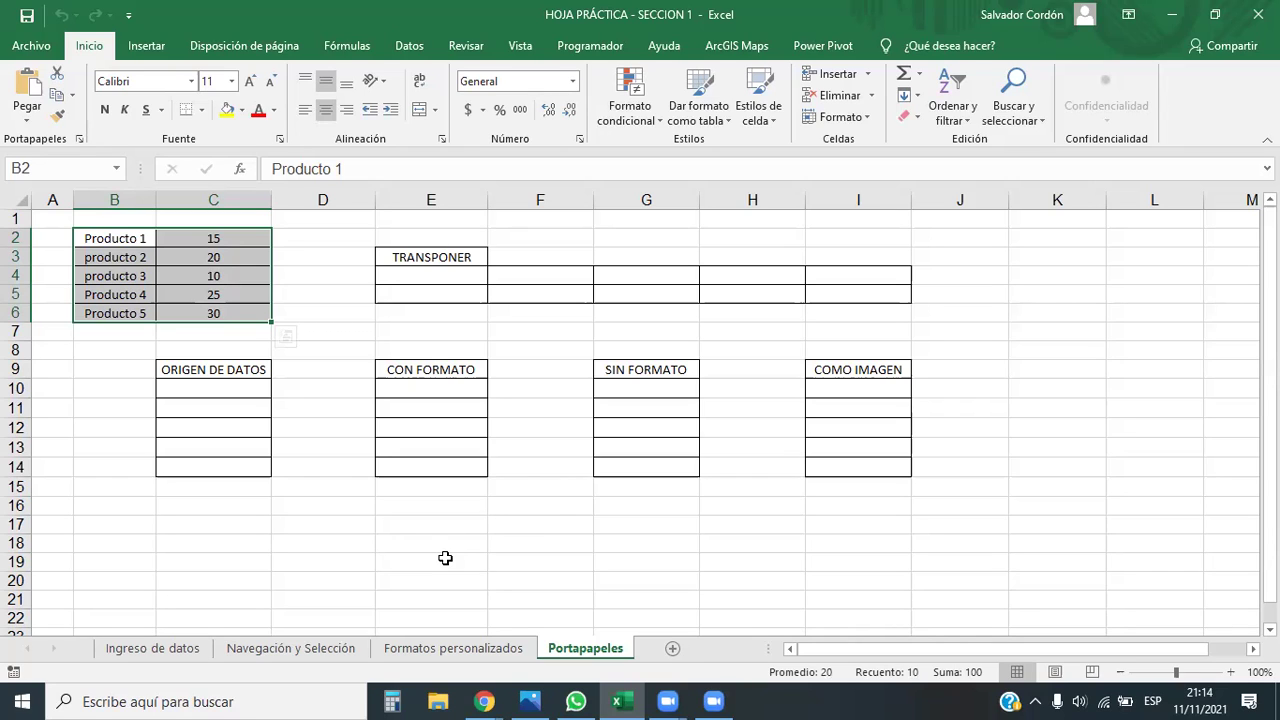
click(430, 467)
drag(432, 262, 880, 295)
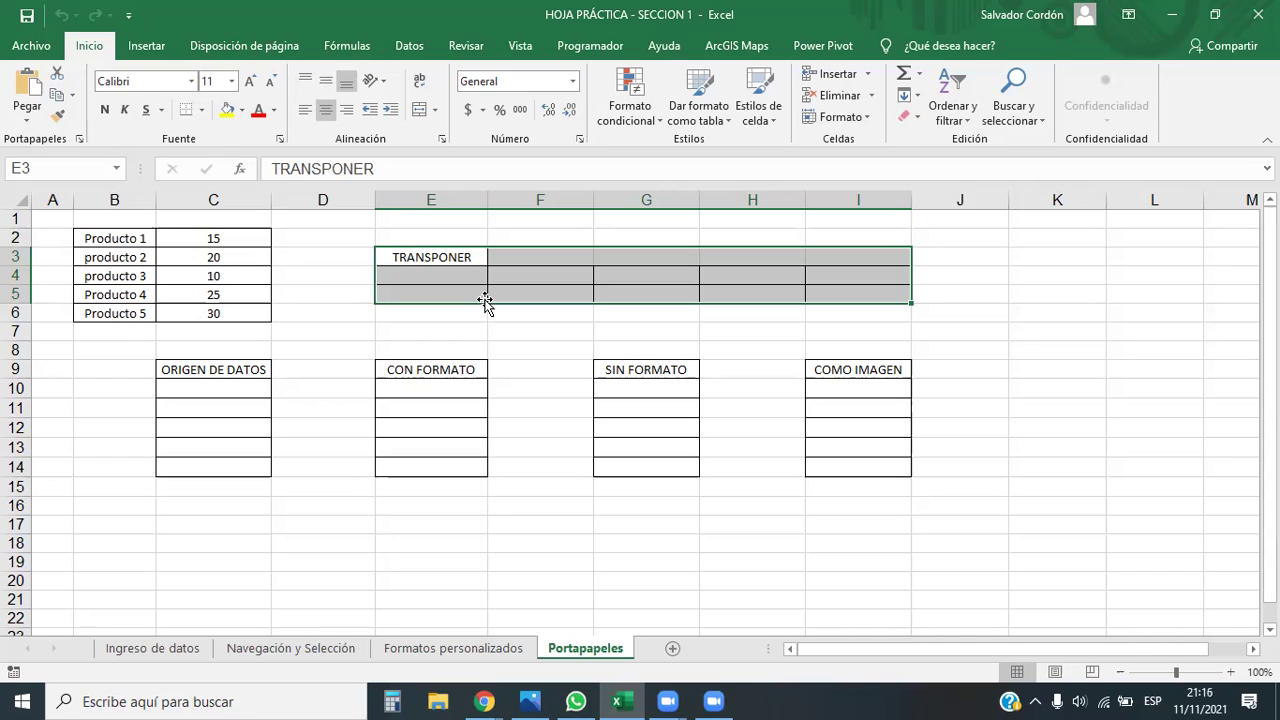
- Select the product names B2:B6 and copy them, recopying after cancelling once
click(286, 345)
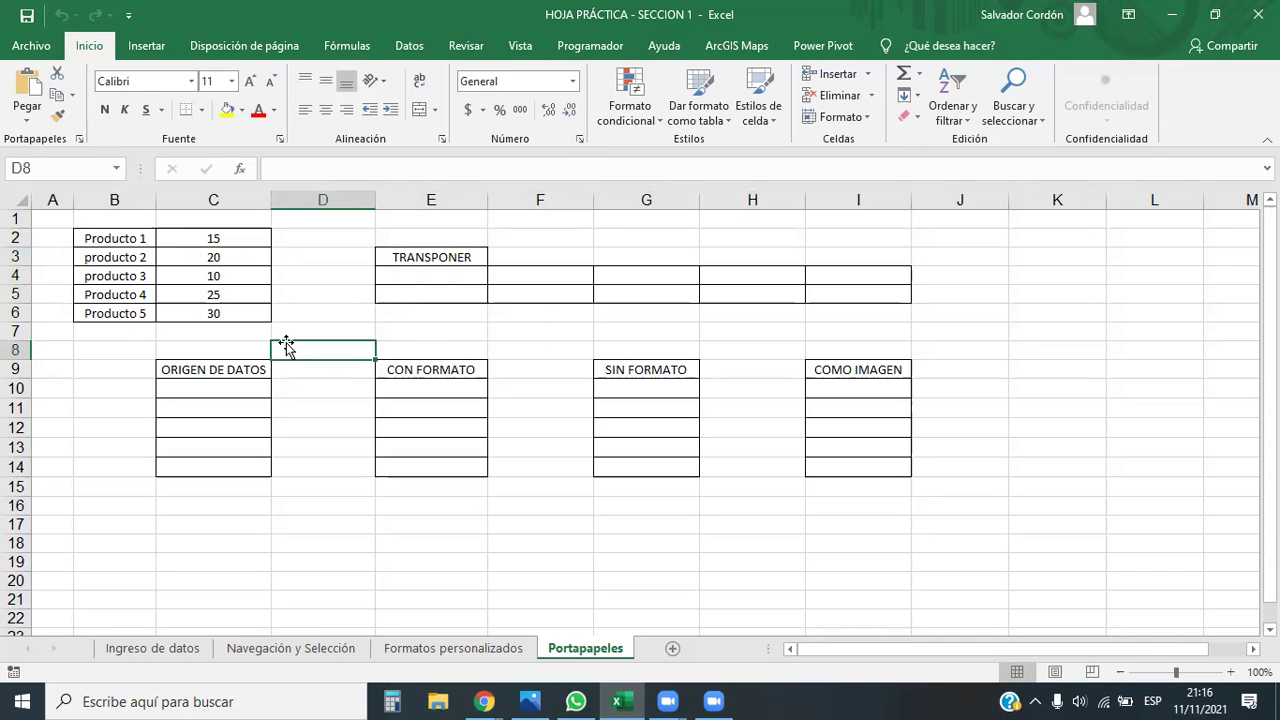
drag(142, 240, 138, 313)
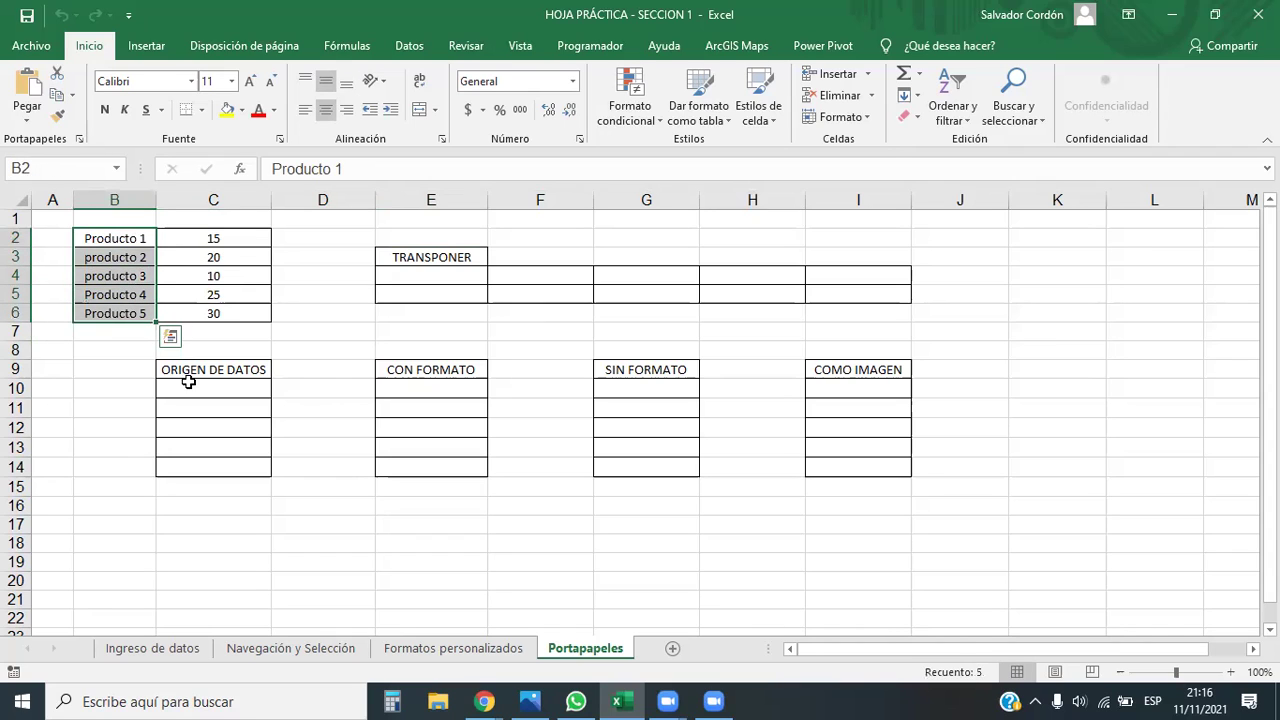
key(ctrl+c)
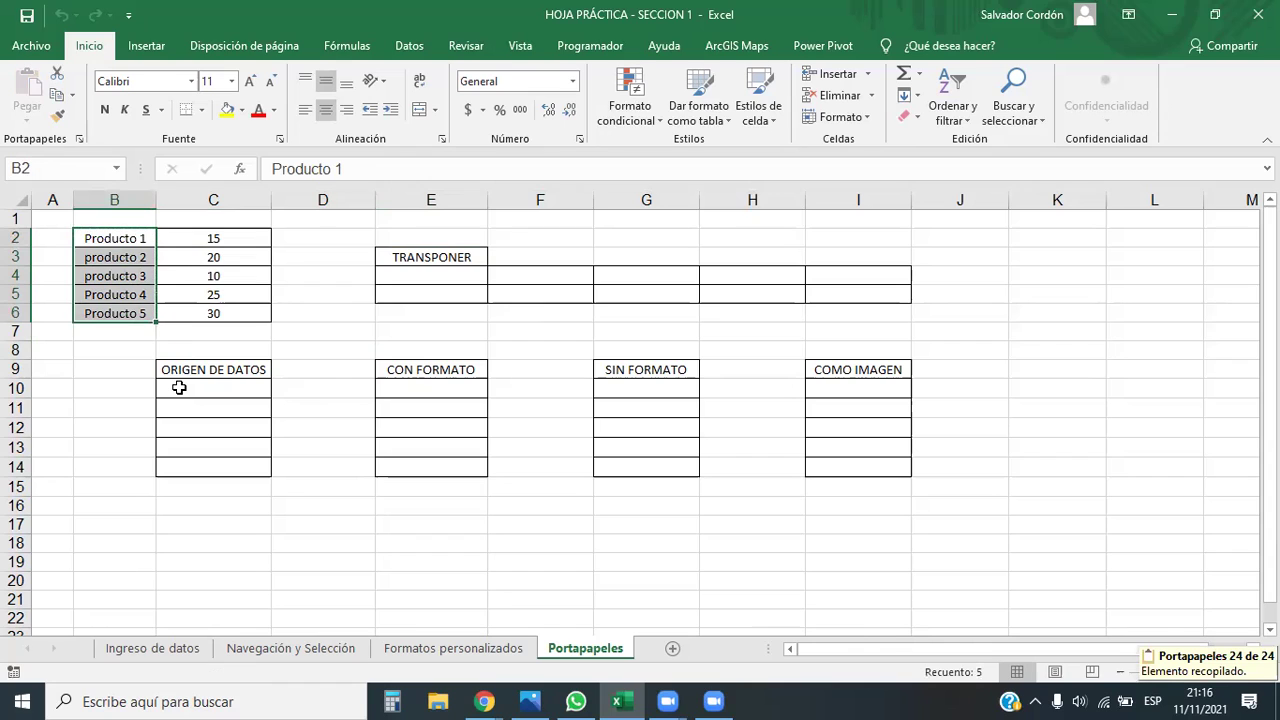
click(389, 329)
key(Escape)
click(119, 238)
drag(119, 238, 136, 316)
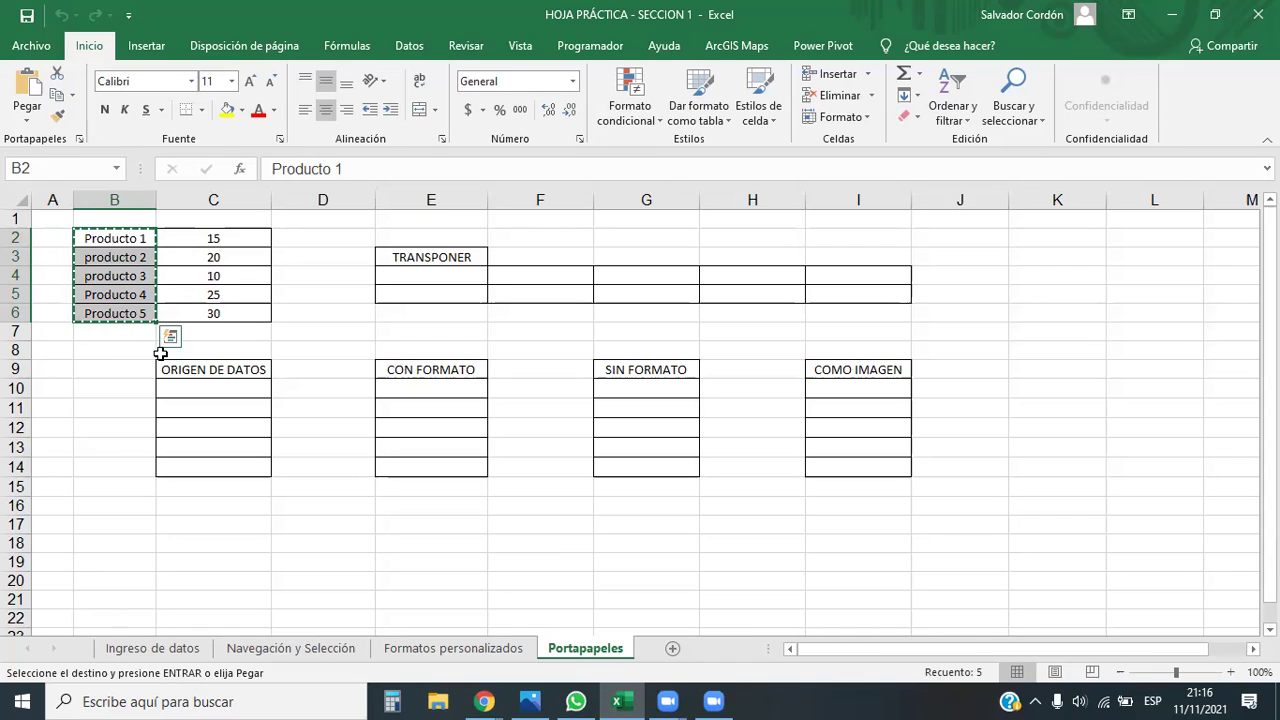
key(Escape)
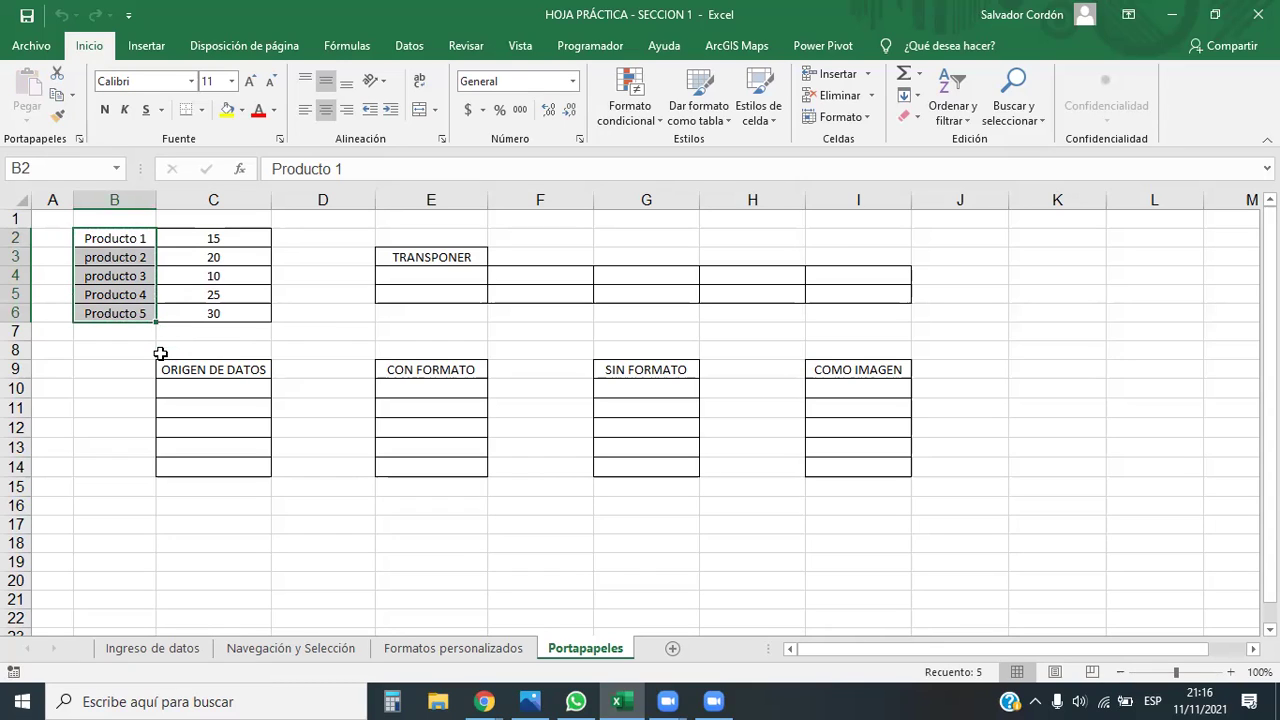
key(ctrl+c)
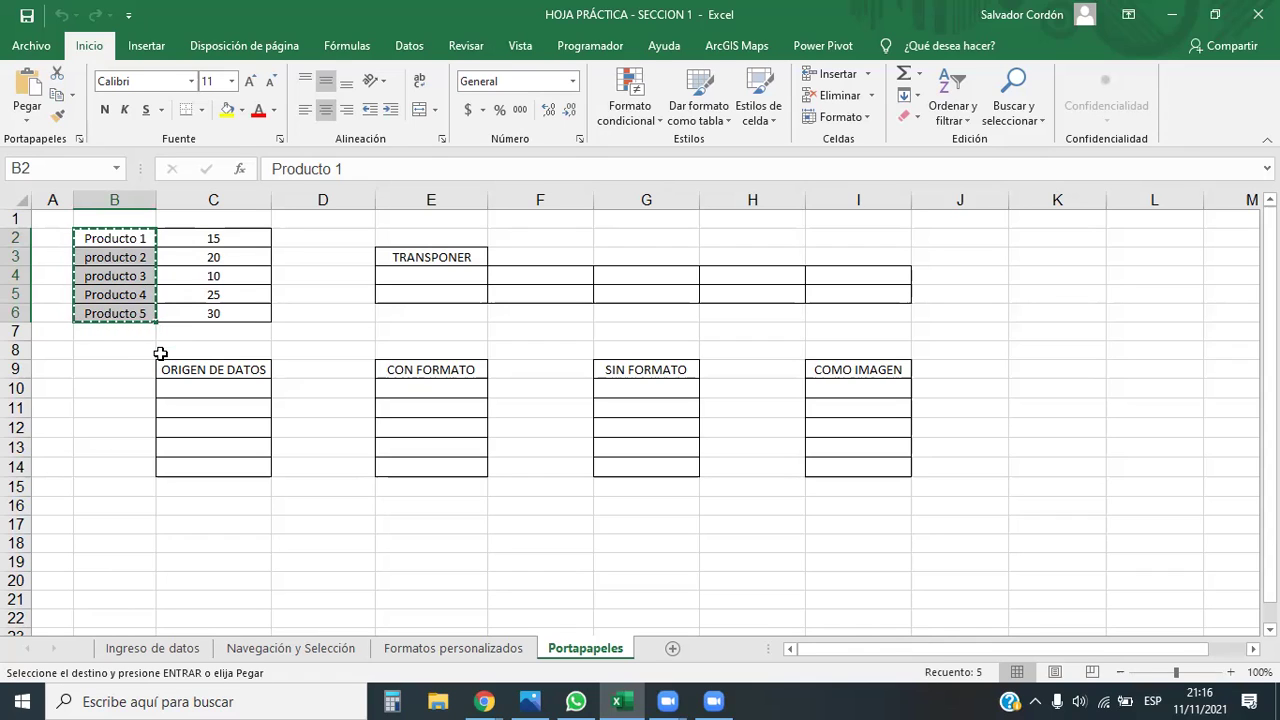
- Paste the product names transposed into E4:I4, check them, then undo the paste
click(460, 268)
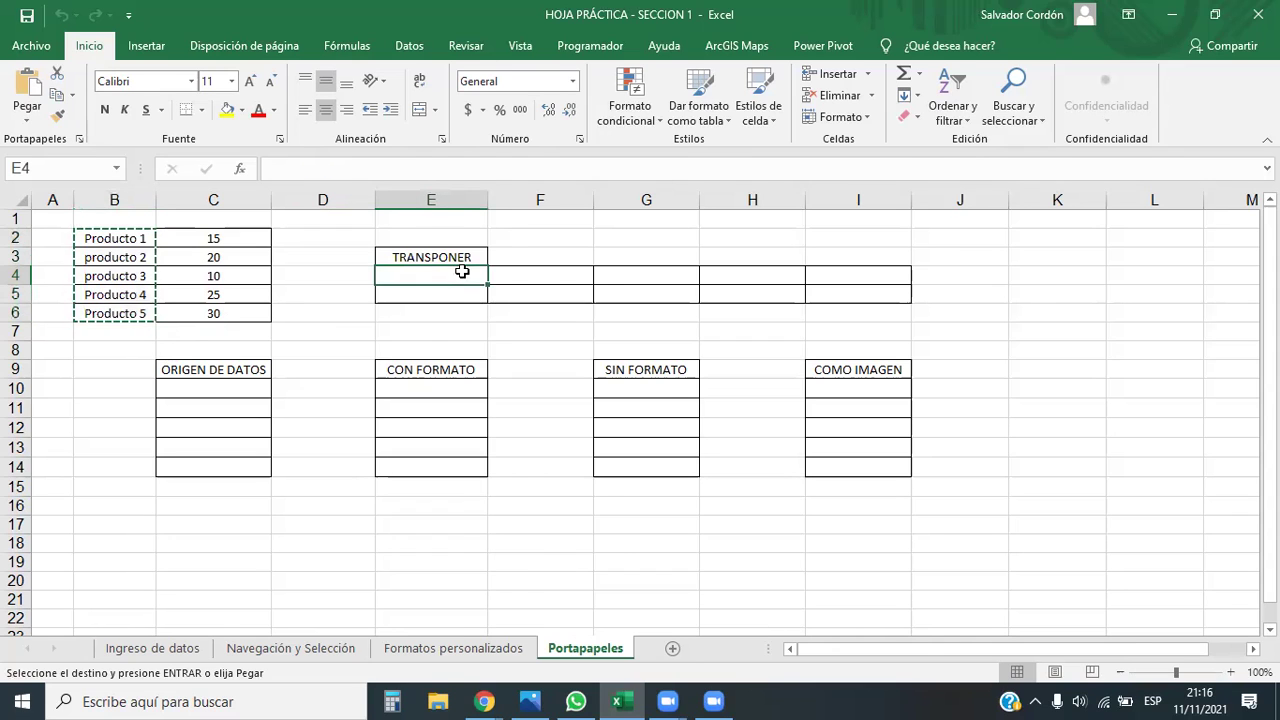
right_click(464, 272)
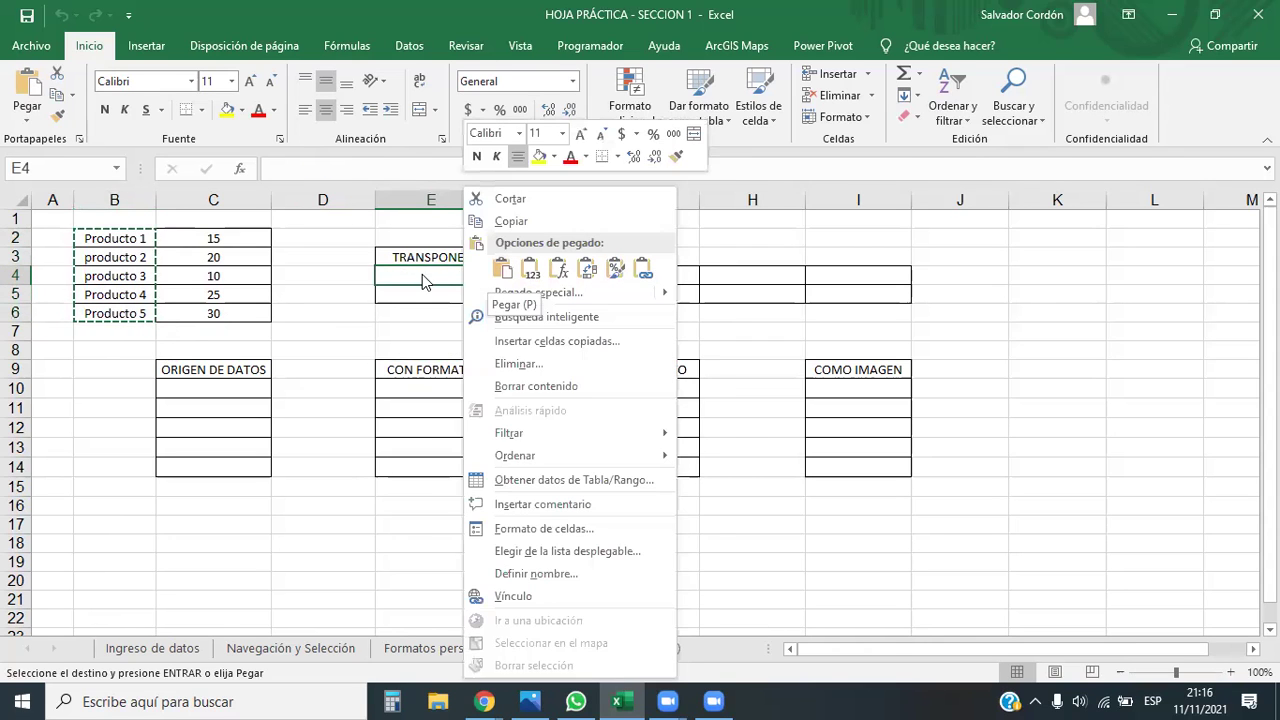
right_click(420, 278)
click(378, 280)
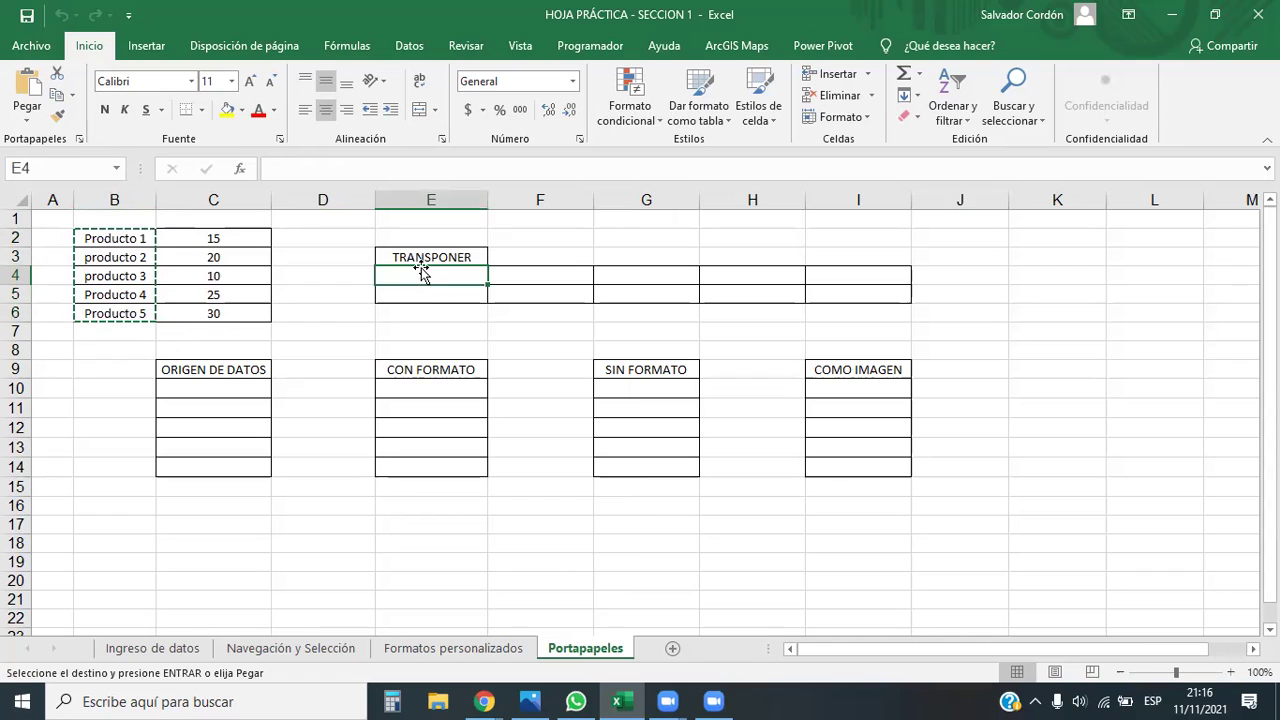
right_click(421, 279)
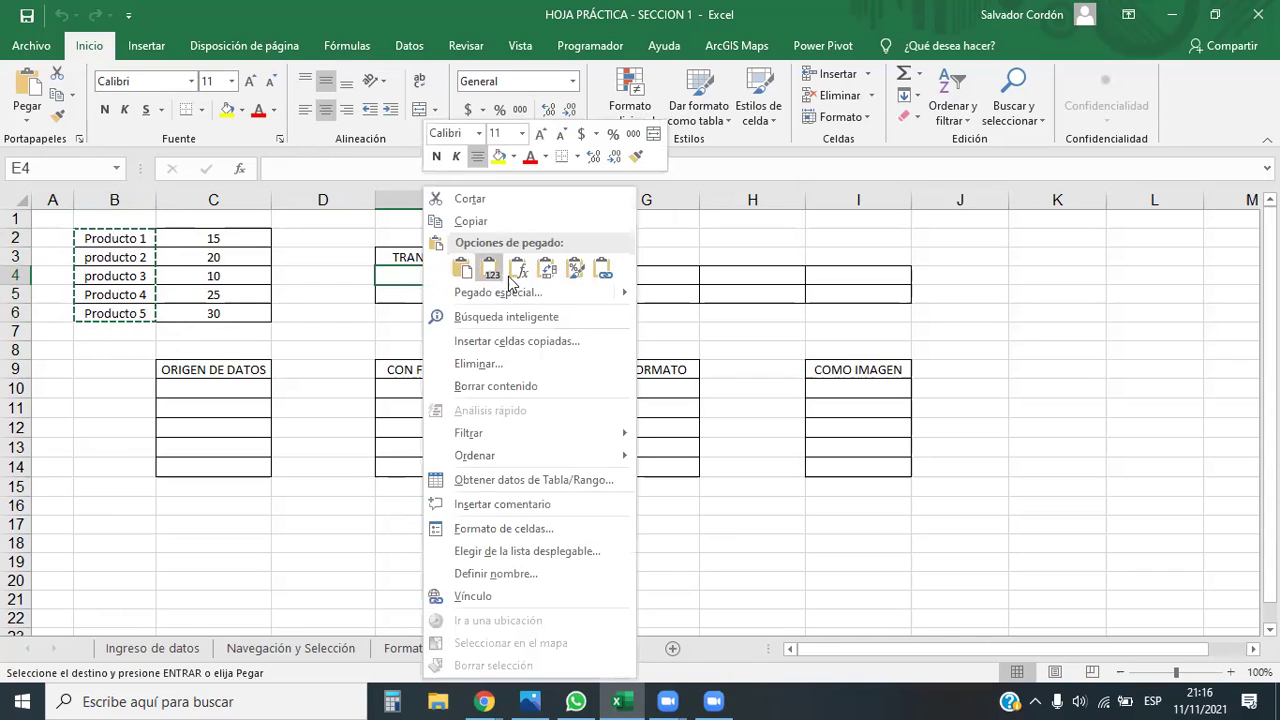
click(546, 270)
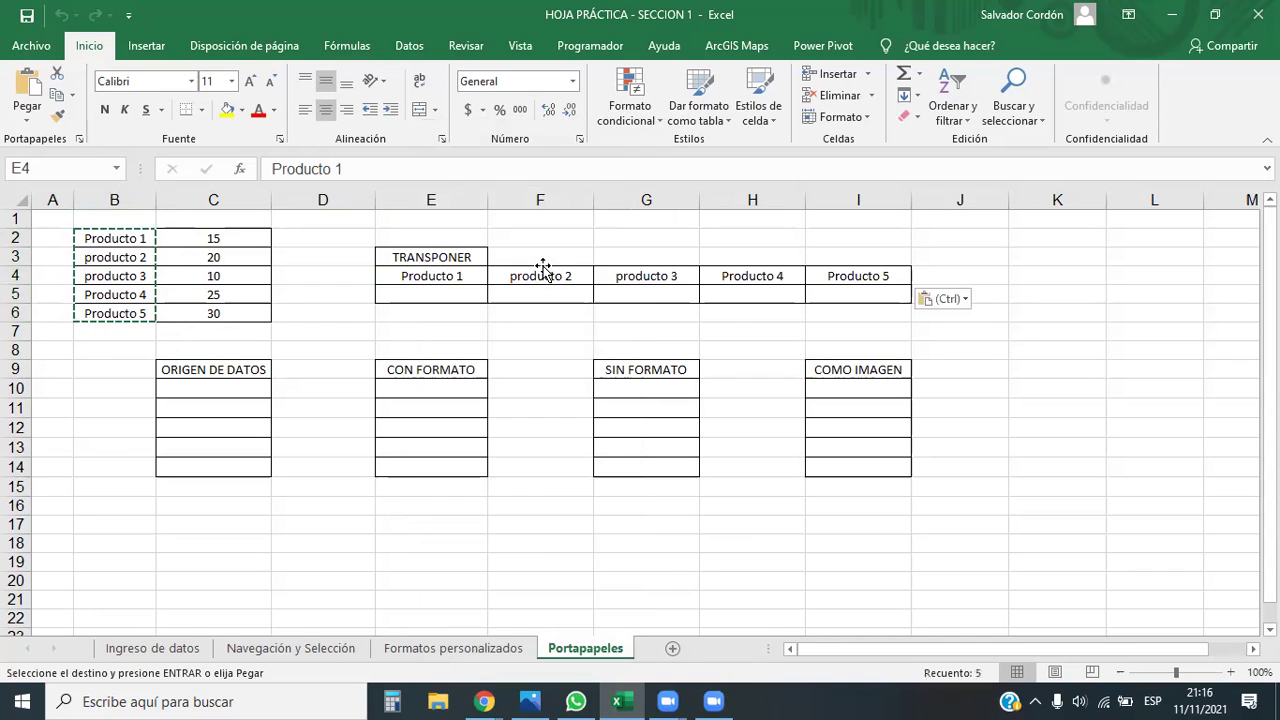
click(1034, 390)
drag(440, 279, 886, 274)
click(960, 331)
drag(450, 276, 880, 276)
click(1057, 370)
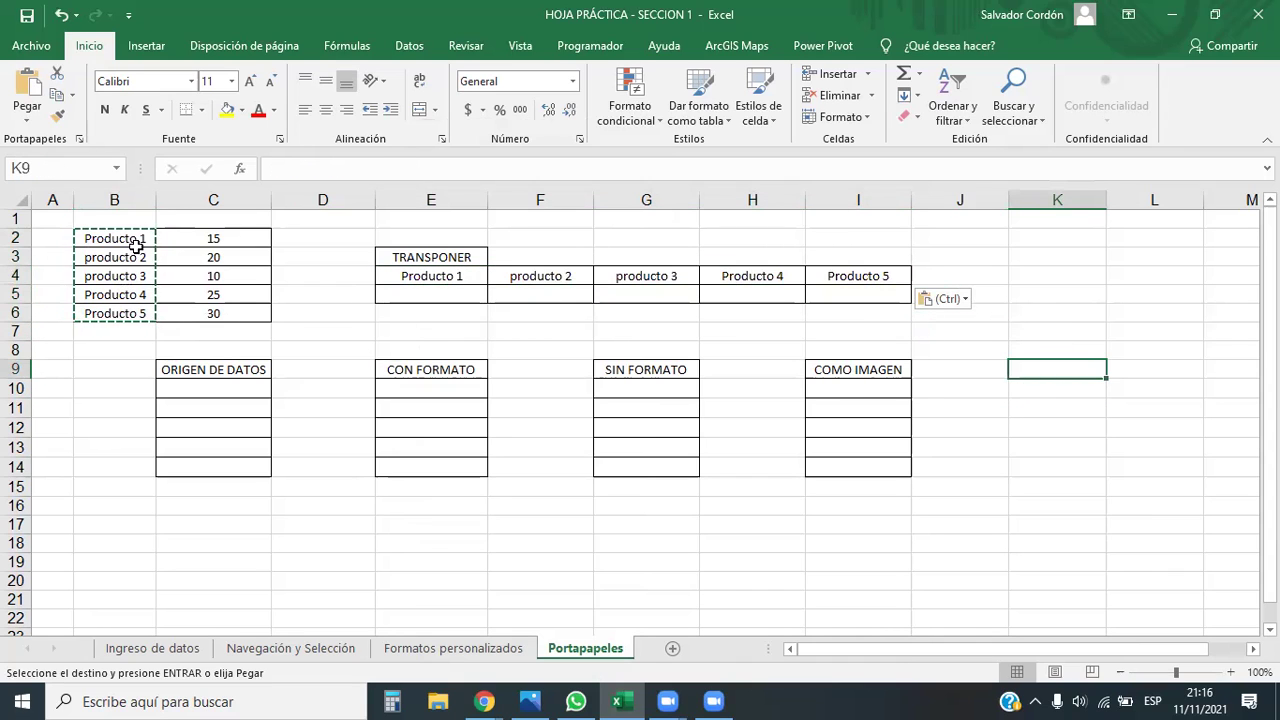
key(ctrl+z)
- Recopy B2:B6, repeat the transposed paste at E4 and undo it, then pick E4 again
key(Escape)
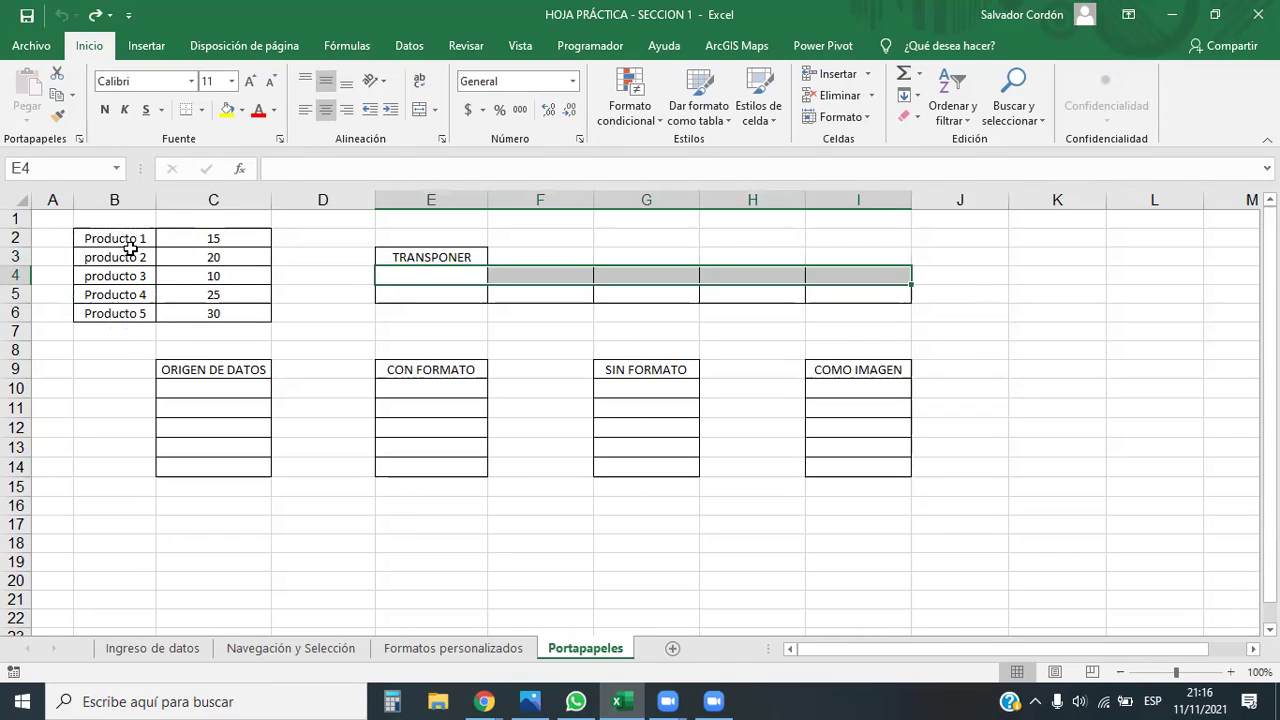
drag(128, 236, 142, 307)
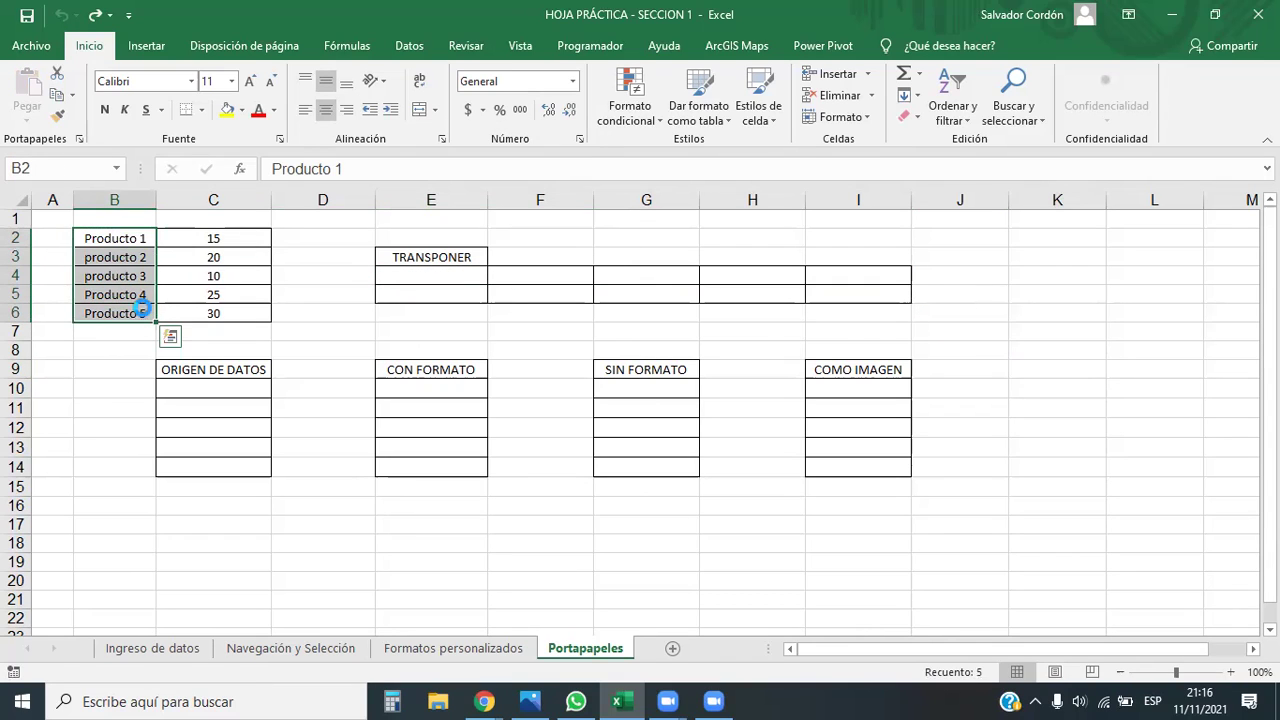
key(ctrl+c)
right_click(415, 277)
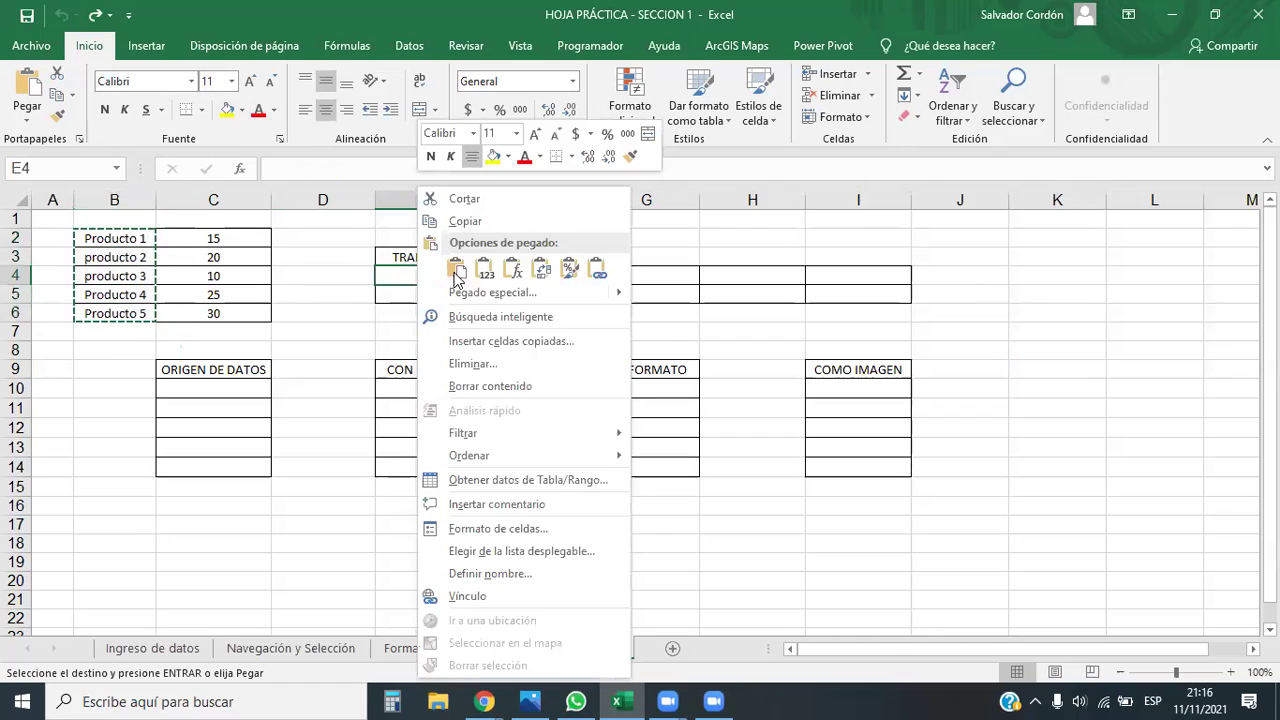
click(531, 266)
click(1050, 427)
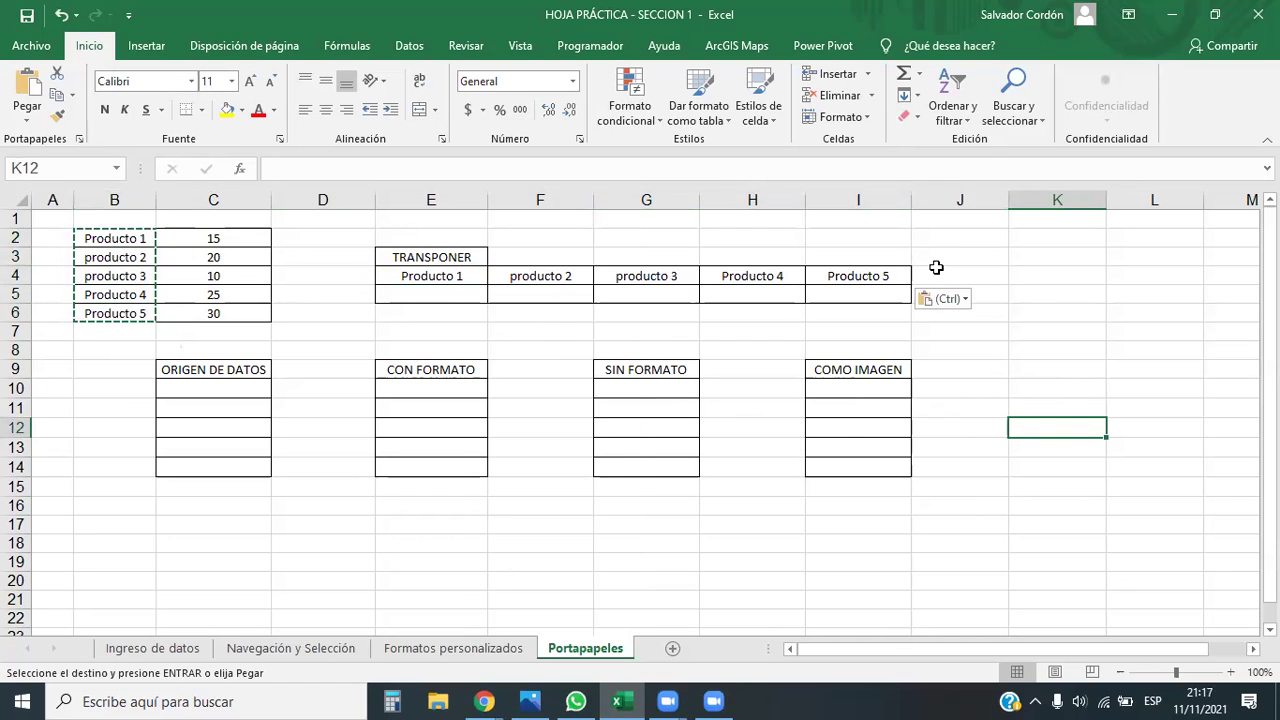
key(ctrl+z)
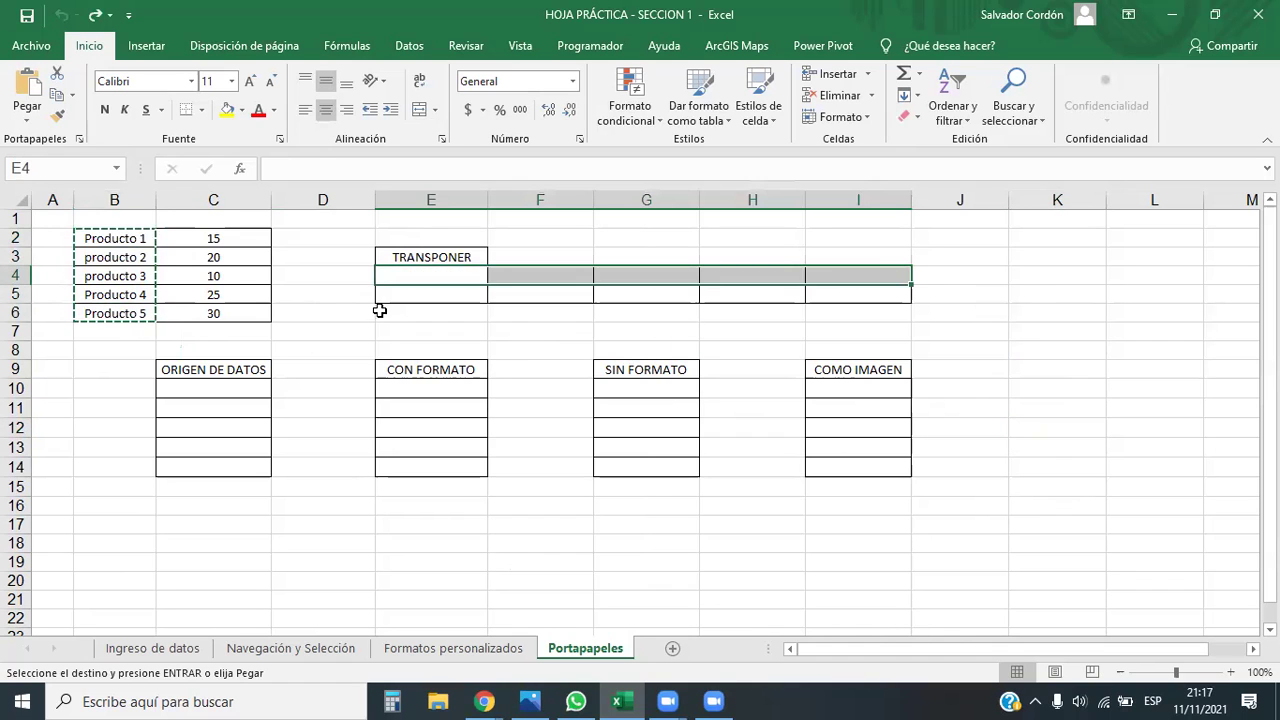
click(312, 318)
drag(128, 234, 145, 328)
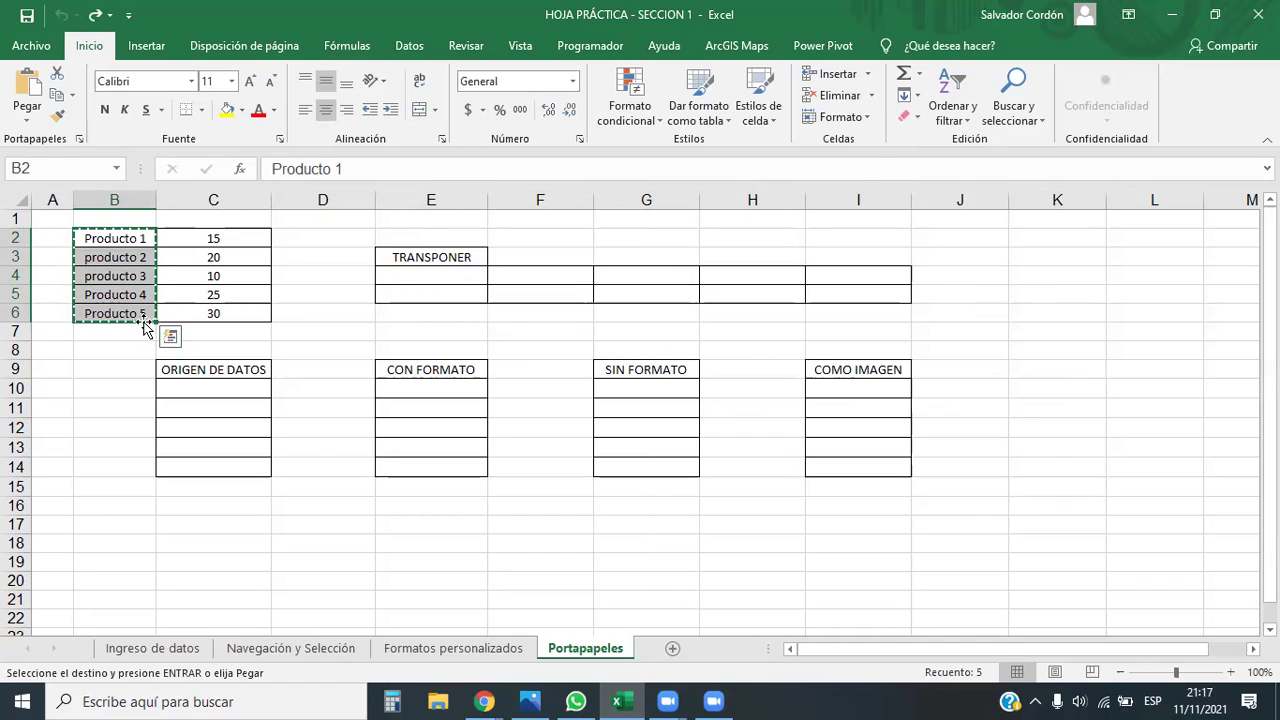
click(446, 275)
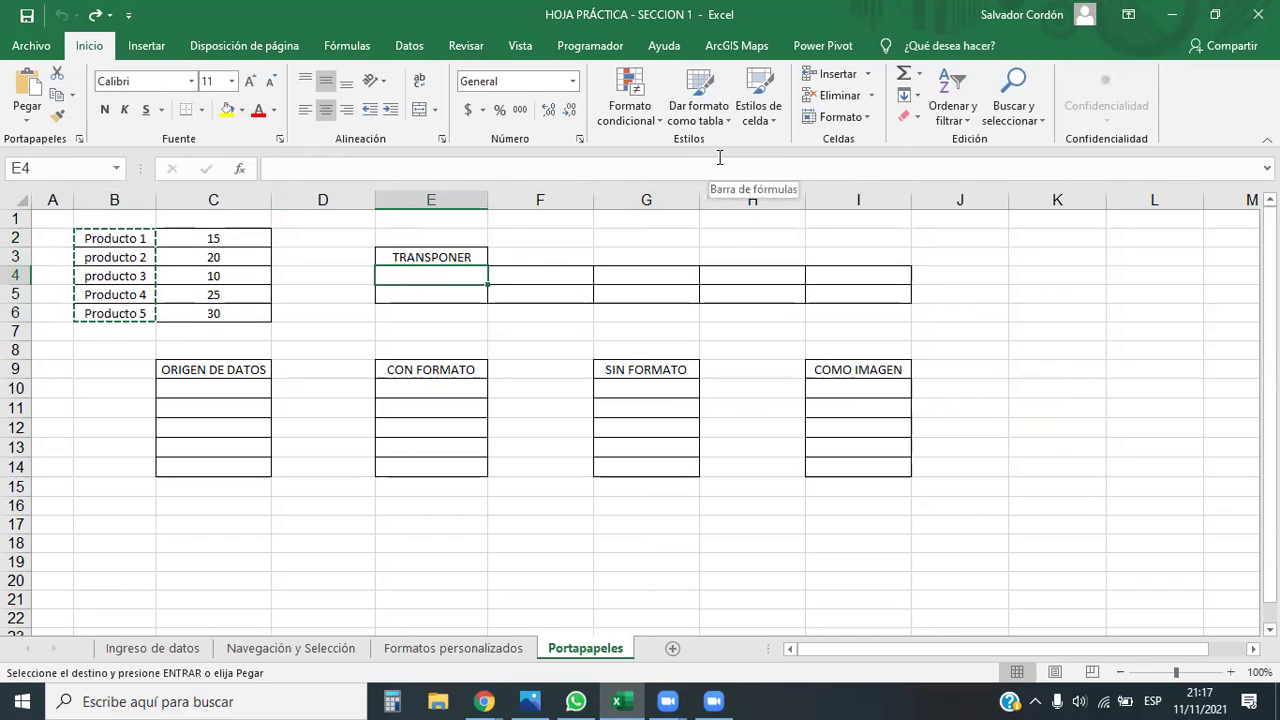
- Paste B2:B6 at E4 with the Transponer option so Producto 1–5 run across E4:I4
key(ctrl+v)
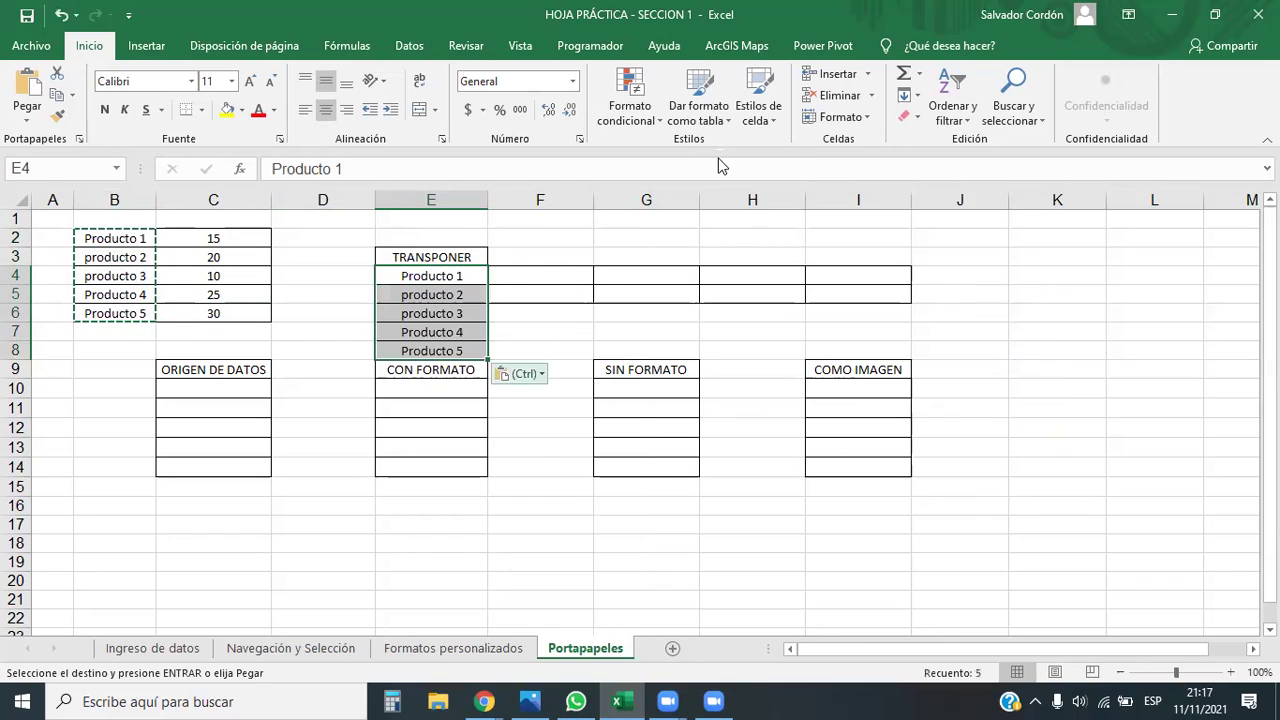
key(ctrl)
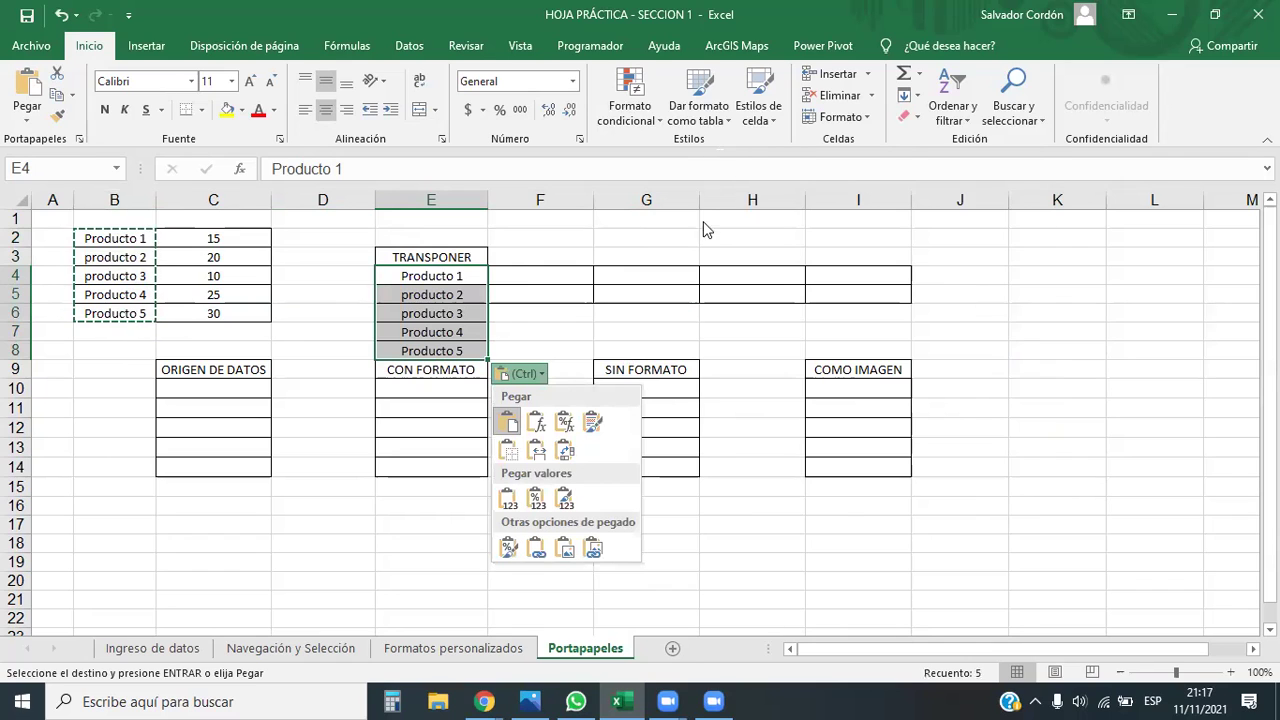
click(563, 453)
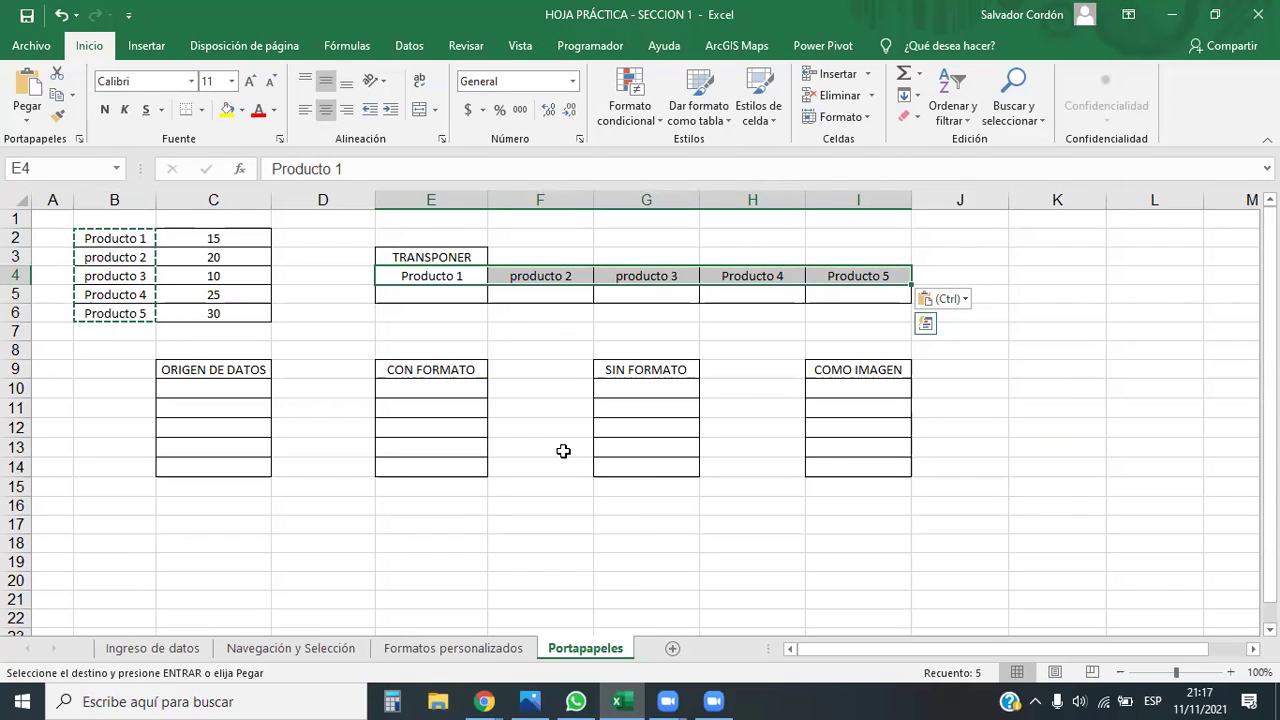
key(Escape)
click(566, 306)
click(566, 346)
drag(398, 278, 889, 271)
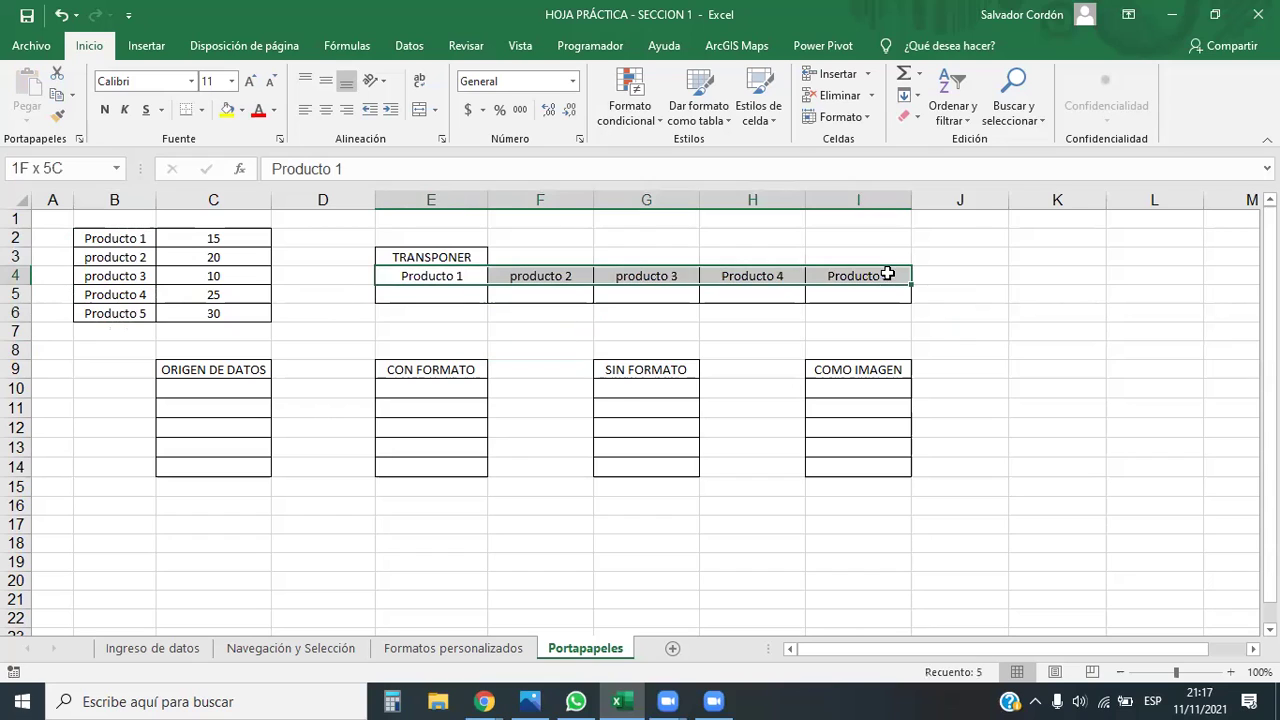
drag(222, 236, 230, 312)
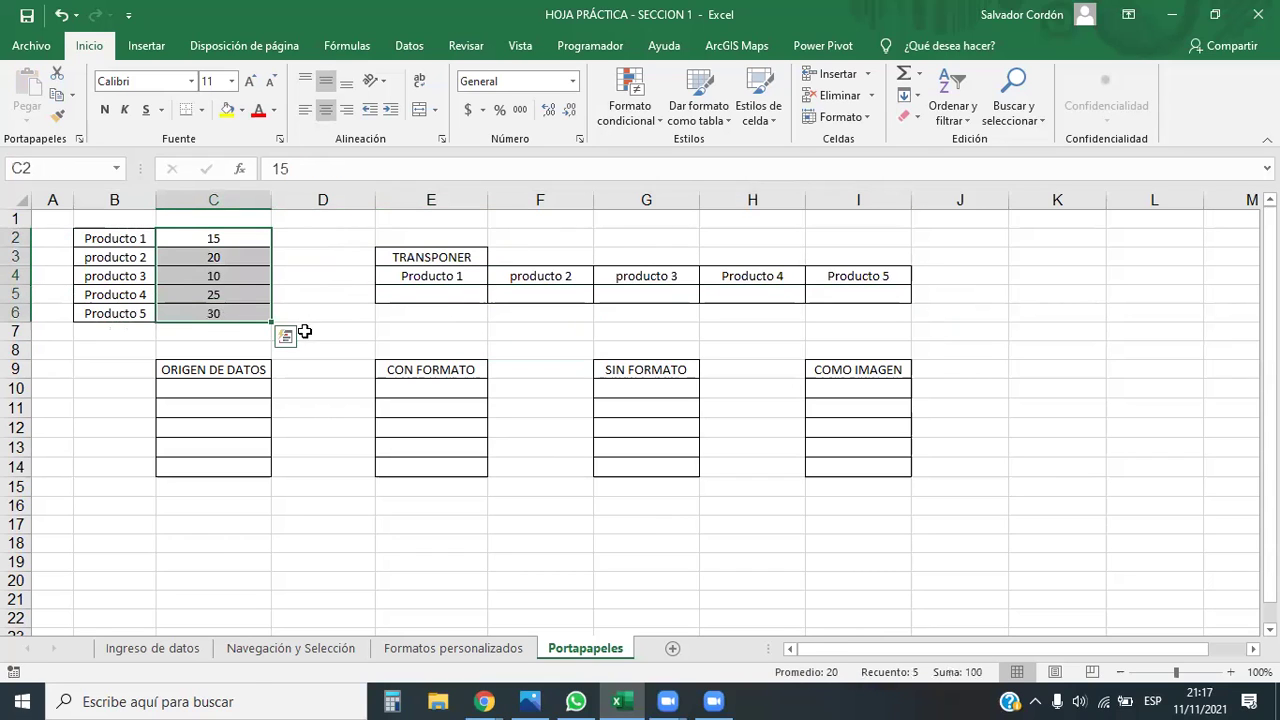
- Copy C2:C6 and use Pegado especial with Transponer at E5 to fill 15, 20, 10, 25, 30
key(ctrl+c)
click(439, 293)
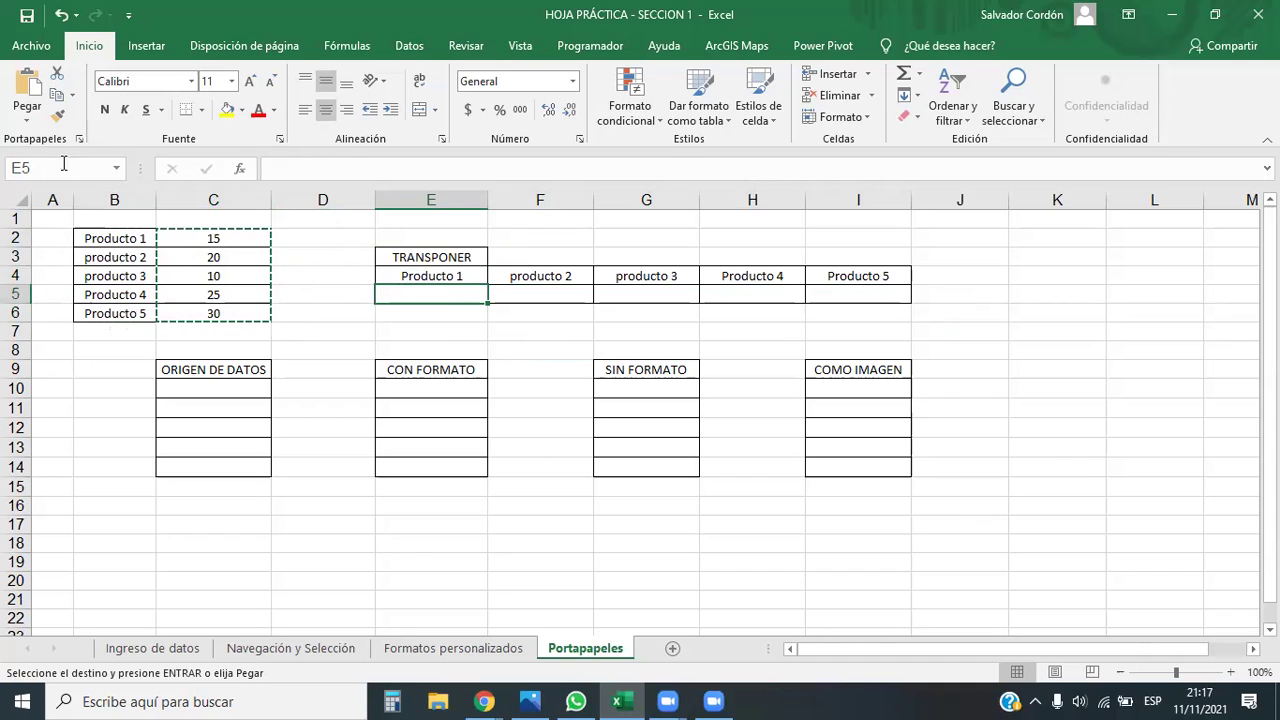
click(27, 110)
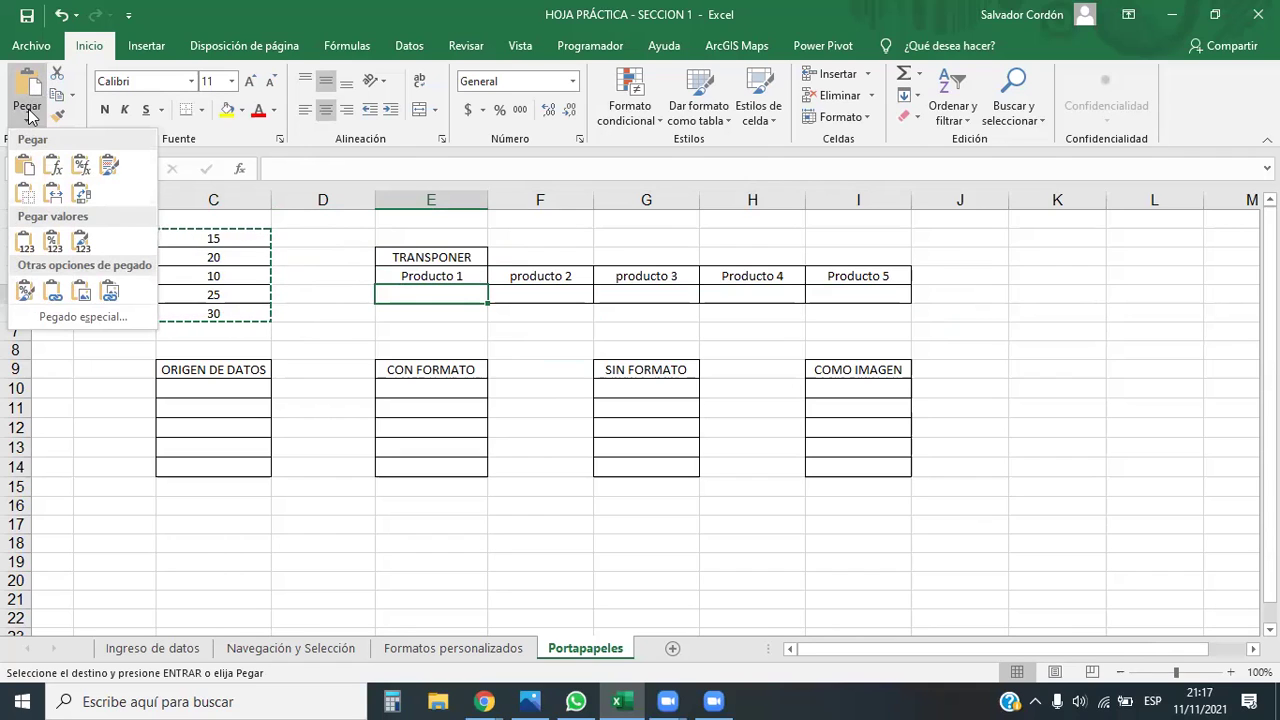
click(82, 317)
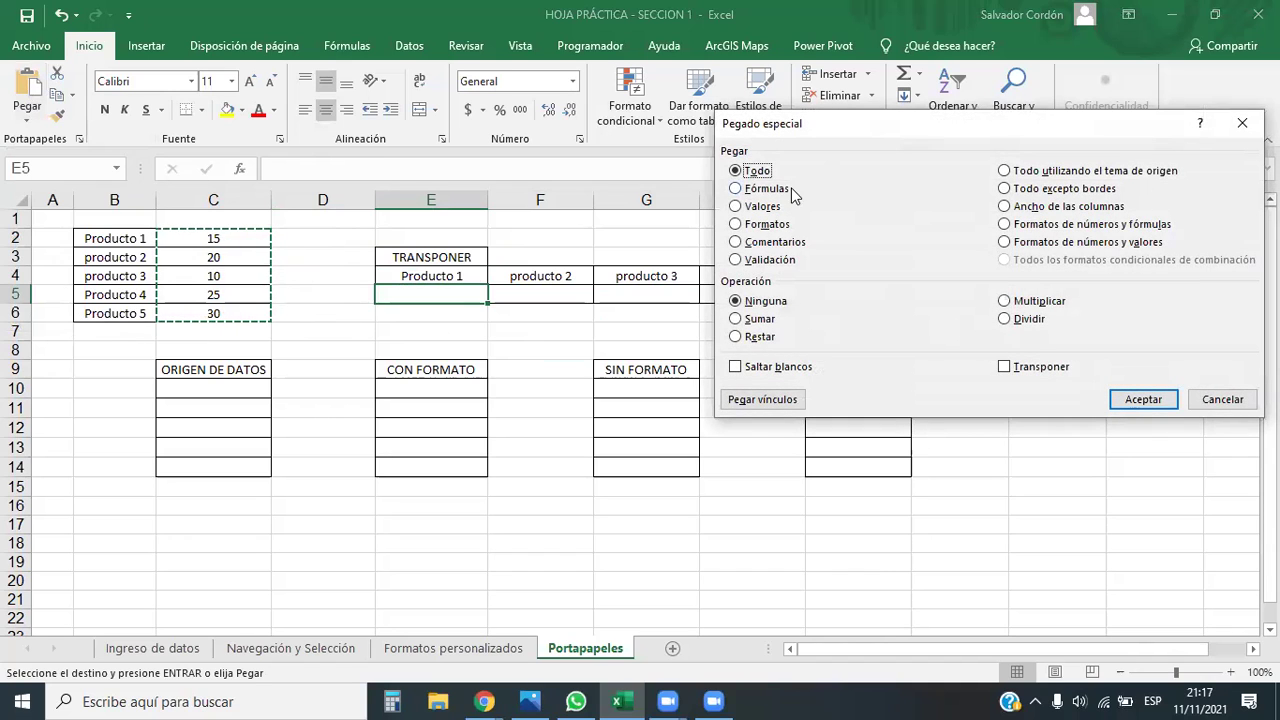
click(1004, 368)
click(1137, 404)
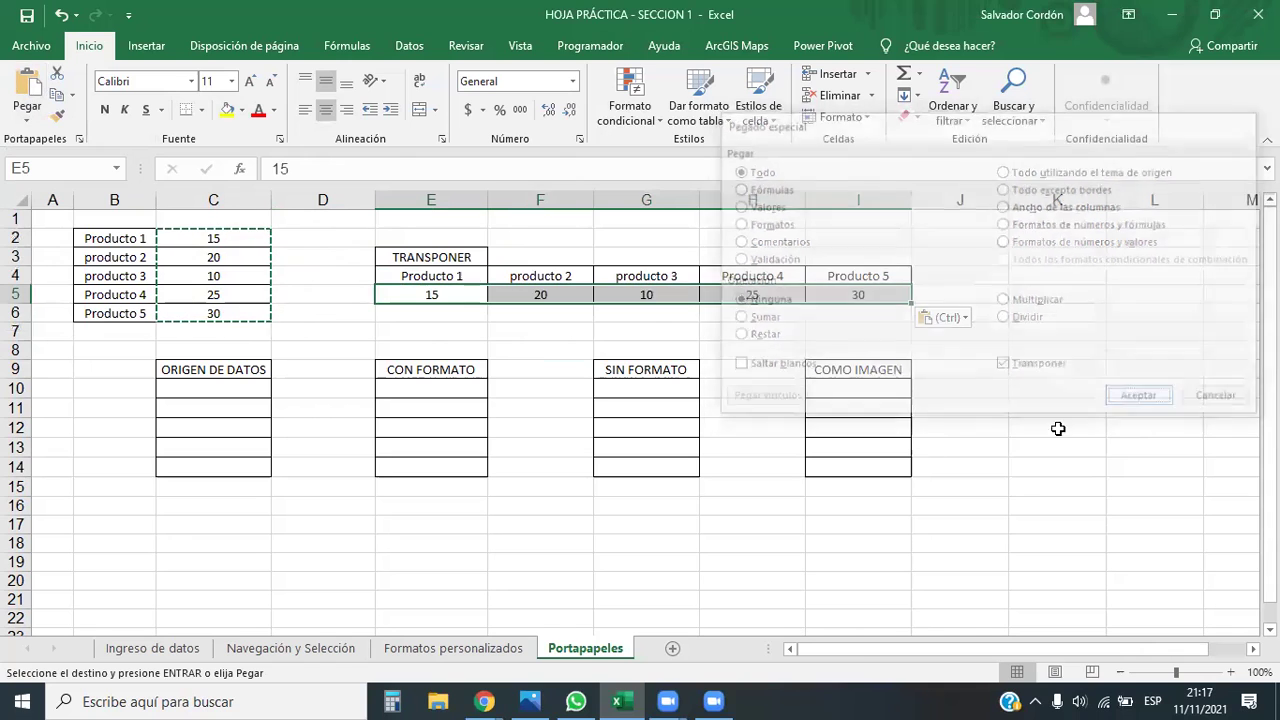
- Check the transposed quantities in E5:I5 and end copy mode
click(646, 524)
drag(400, 295, 995, 294)
click(1145, 402)
click(470, 290)
drag(591, 307, 865, 294)
click(1030, 390)
key(Escape)
click(1022, 424)
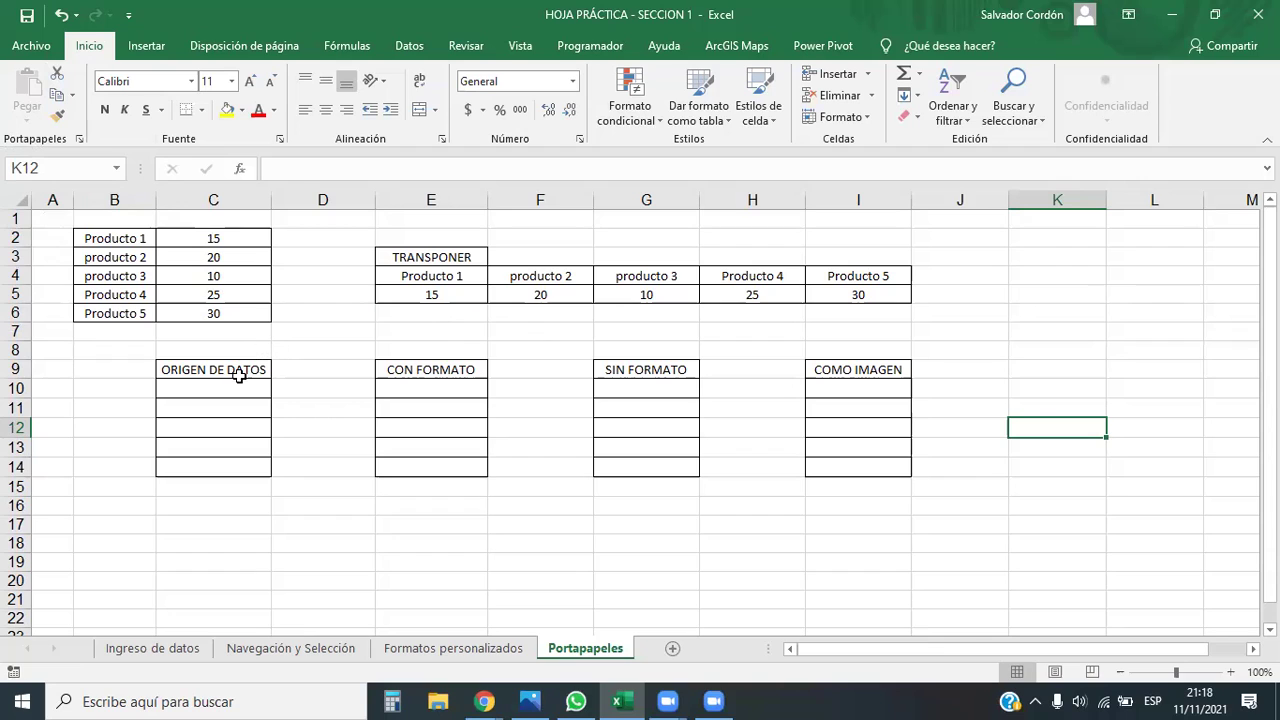
click(428, 295)
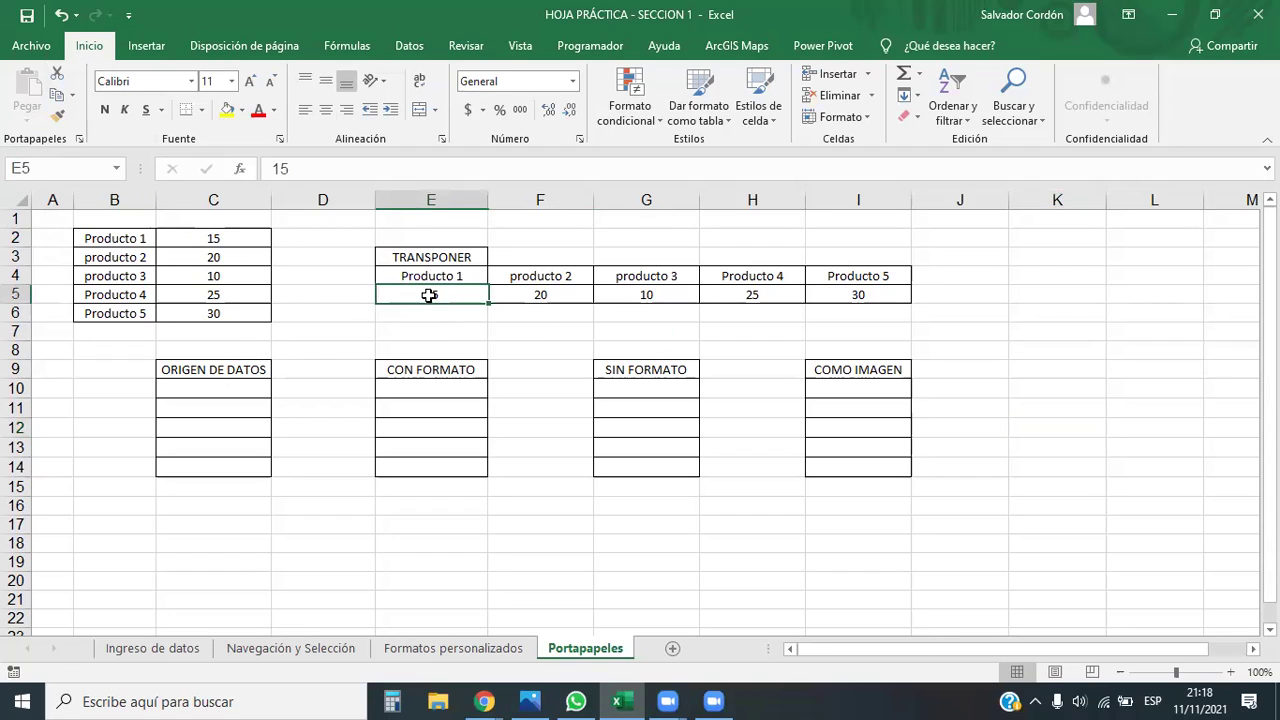
click(497, 332)
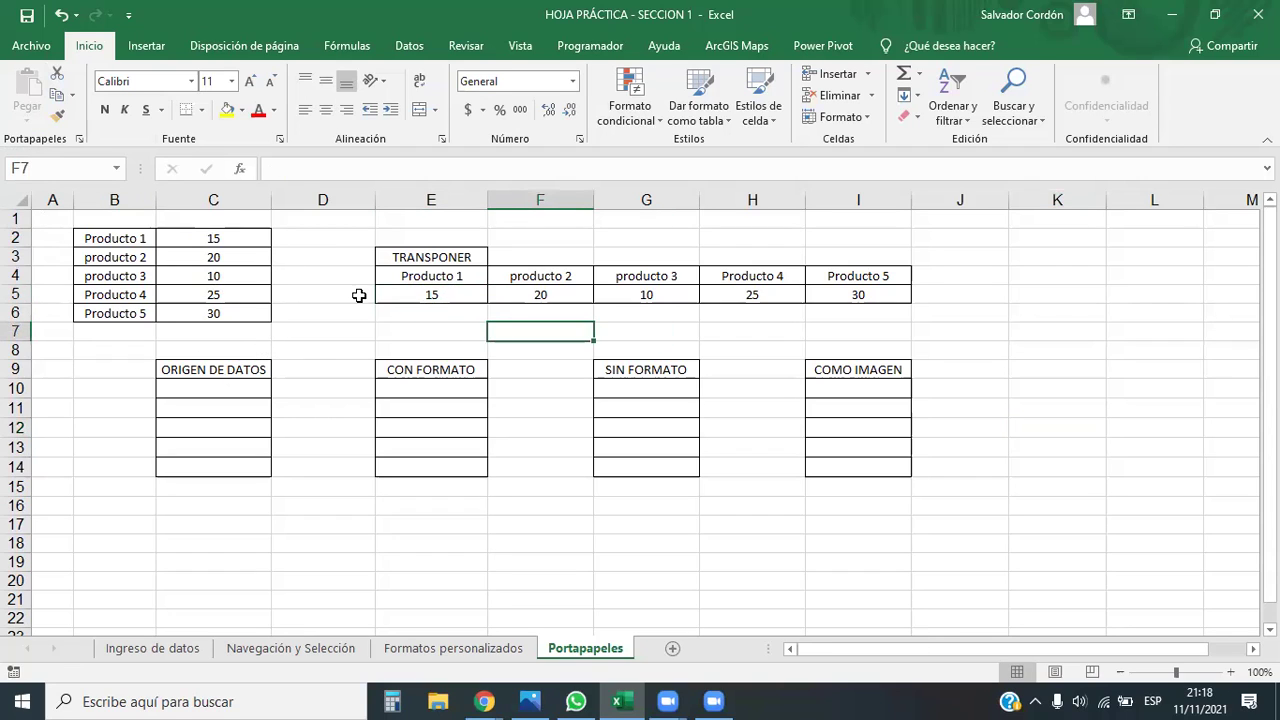
drag(446, 295, 878, 270)
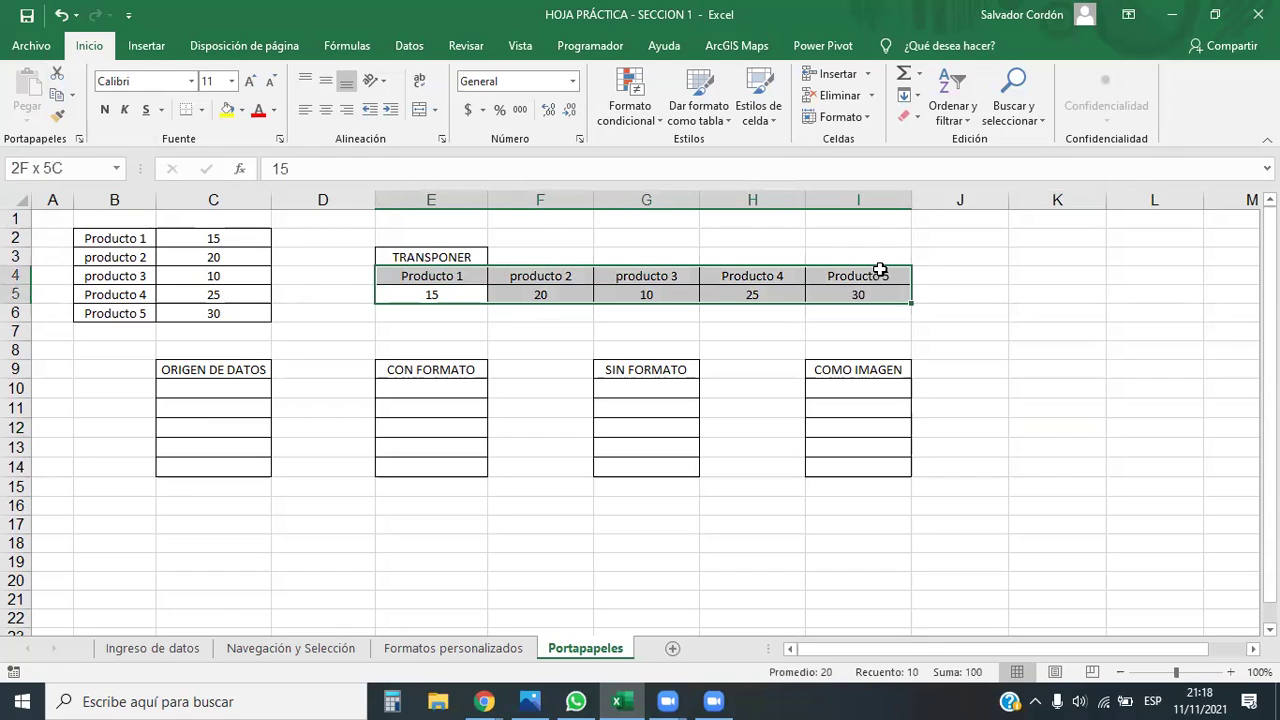
click(540, 330)
drag(458, 297, 866, 297)
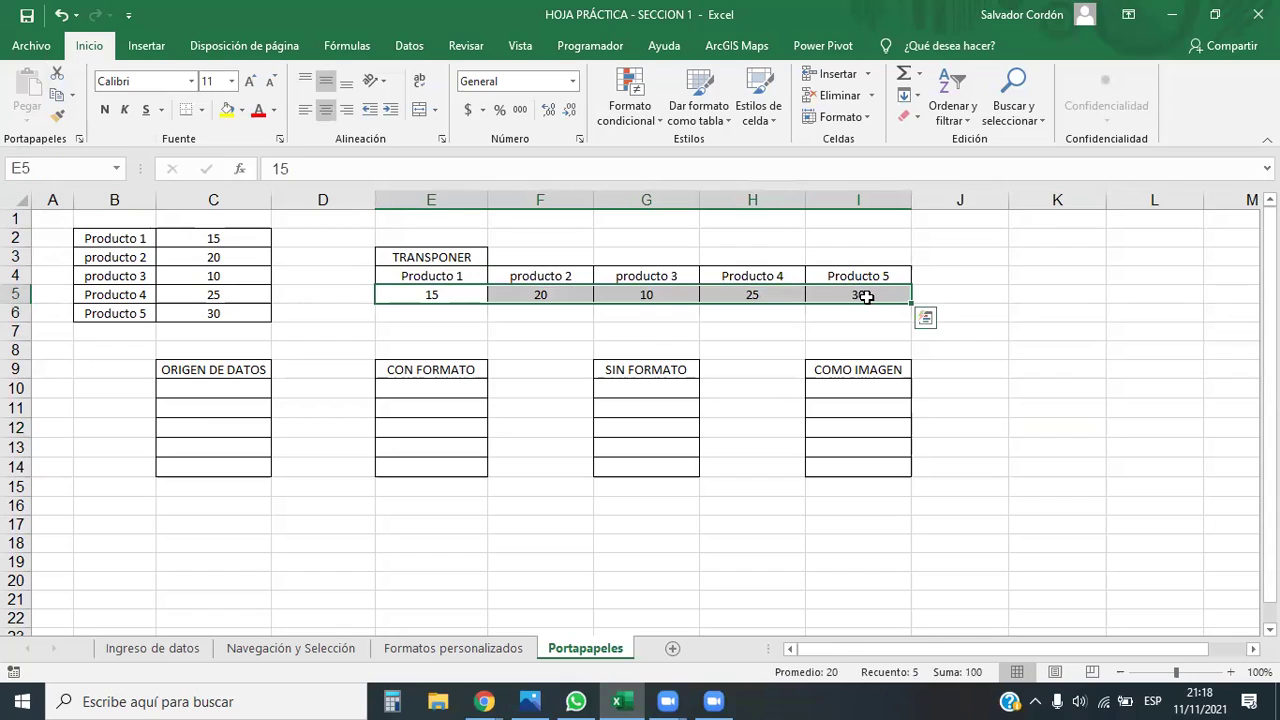
key(Delete)
drag(236, 238, 236, 318)
key(ctrl+c)
key(ctrl+q)
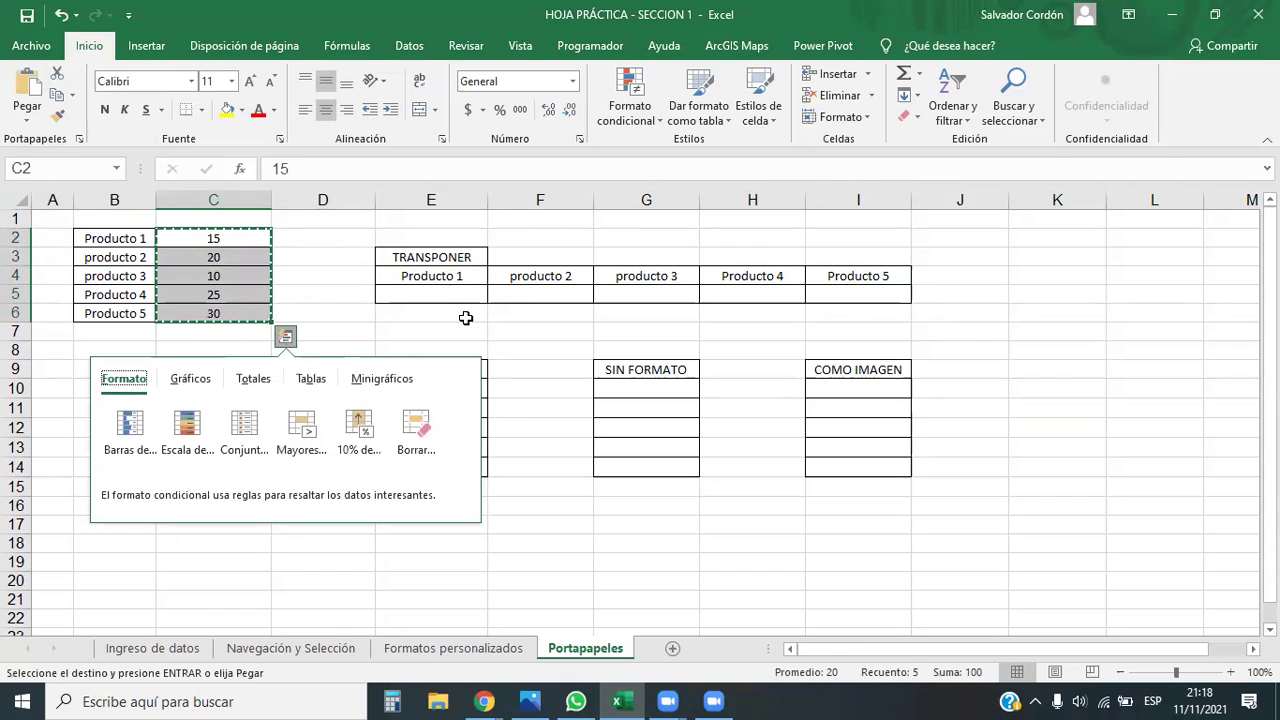
click(441, 293)
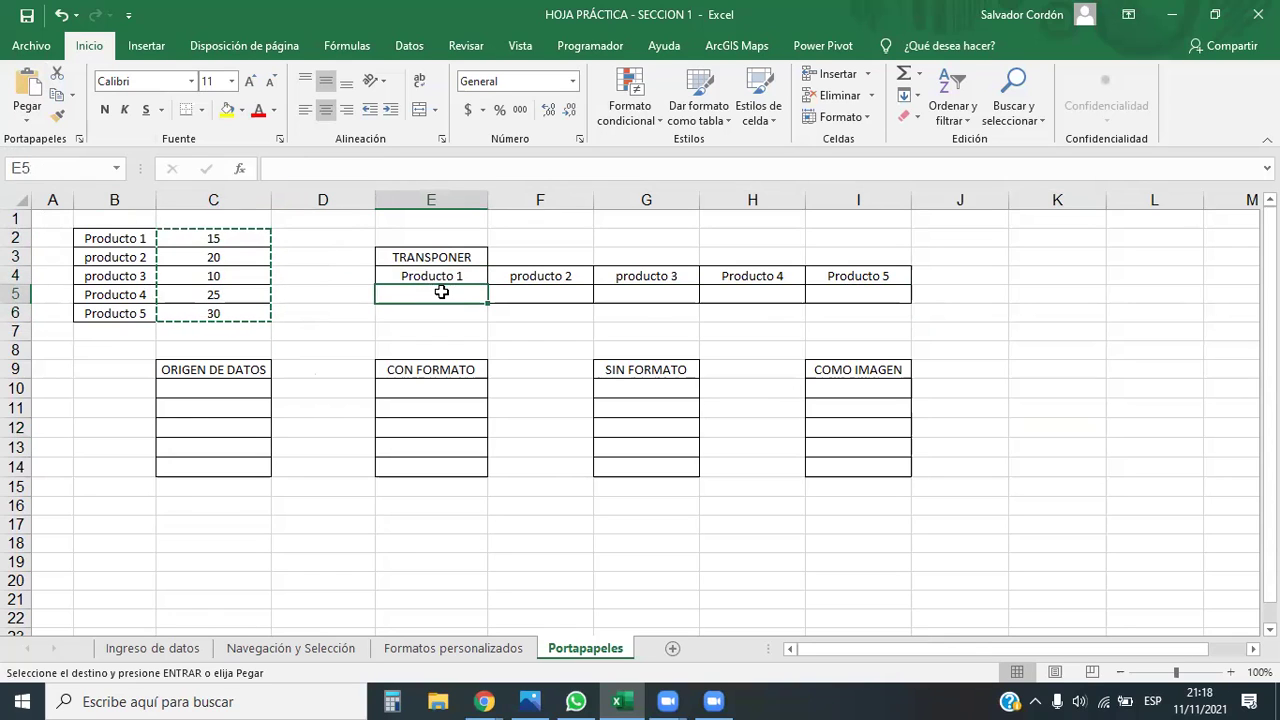
click(26, 121)
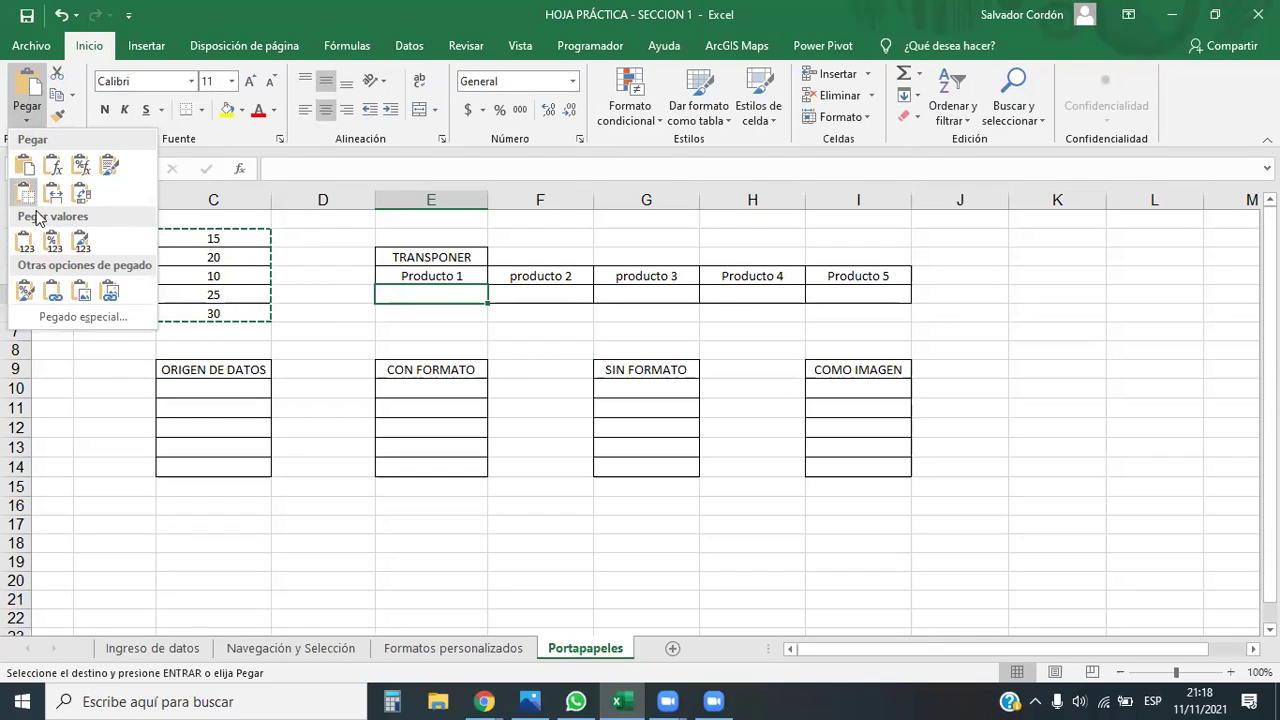
click(83, 318)
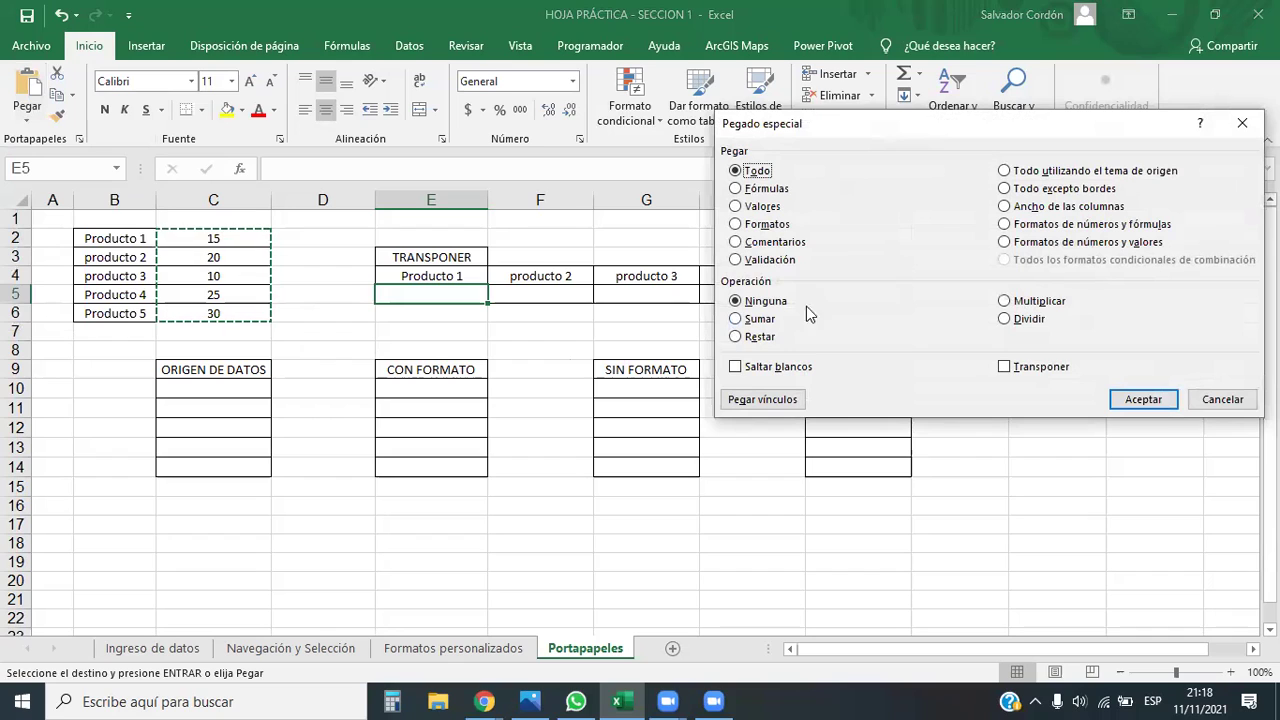
click(1005, 367)
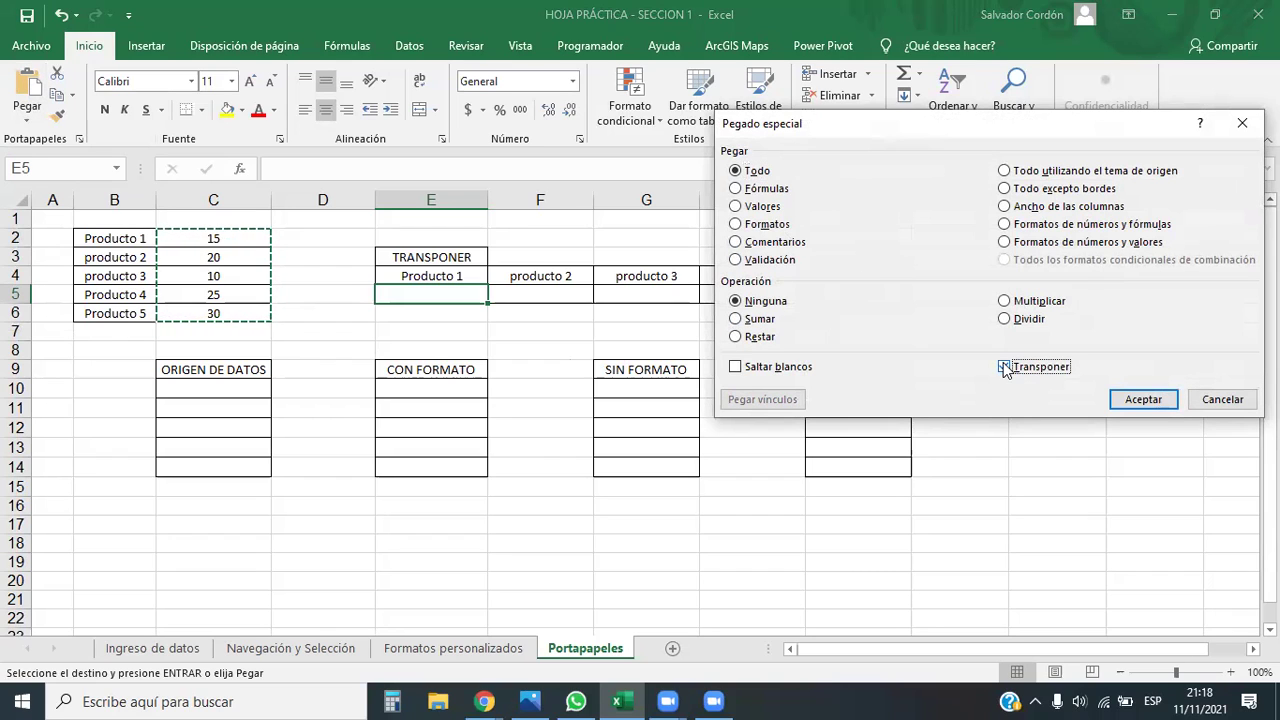
click(1127, 401)
click(912, 500)
drag(449, 297, 940, 293)
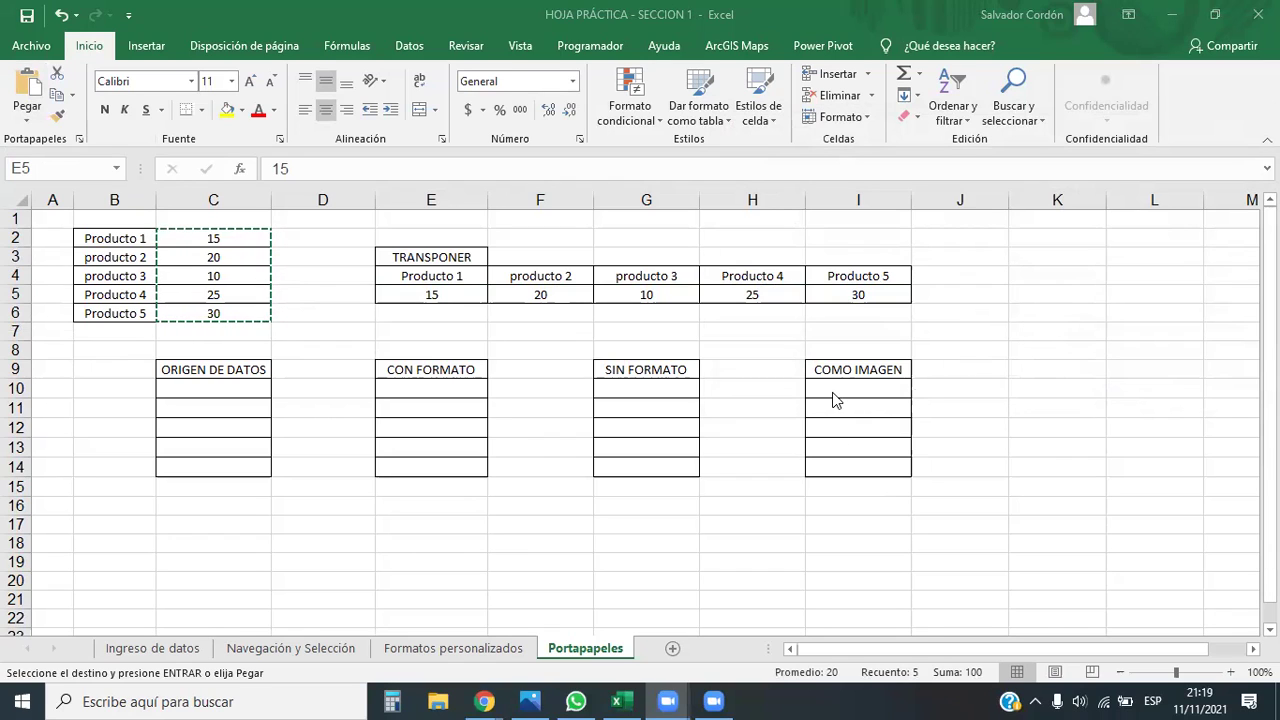
- Compare the existing TRANSPONER table E4:I5 against the source list B2:C6
key(shift+Right)
key(shift+Right)
key(shift+Right)
key(shift+Right)
key(shift+Right)
key(Escape)
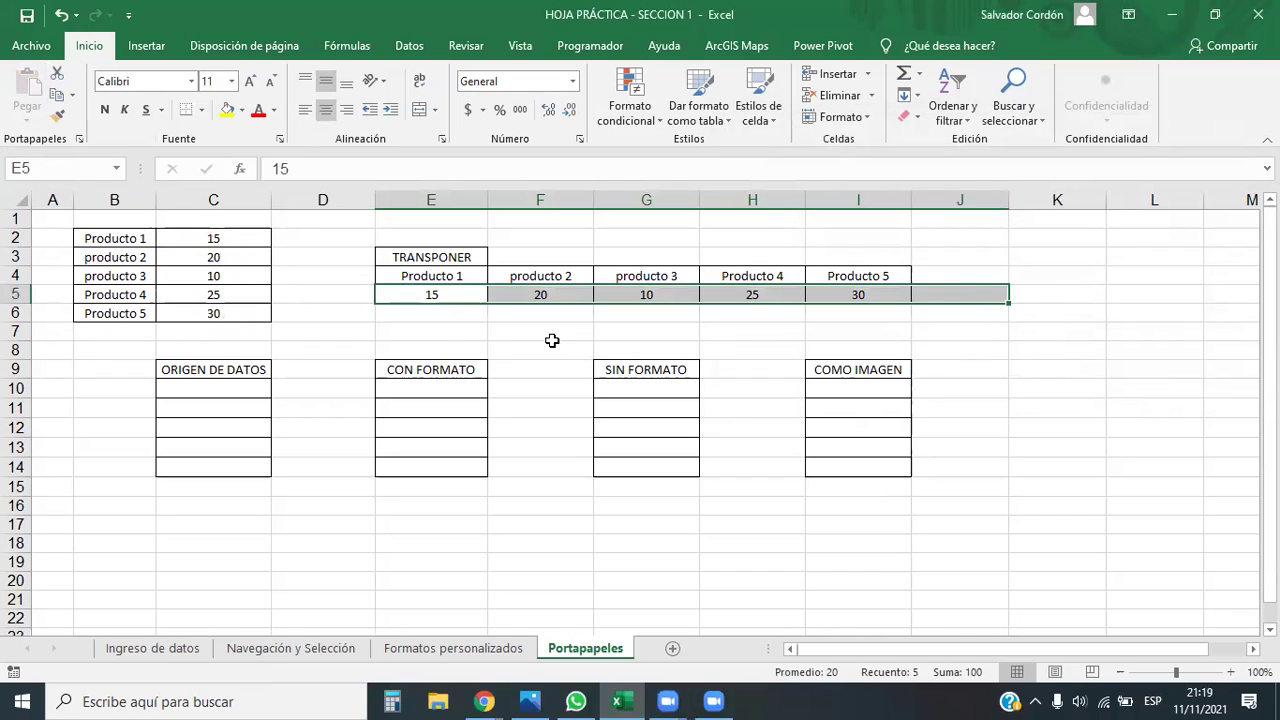
click(1013, 329)
drag(452, 276, 846, 294)
click(1108, 350)
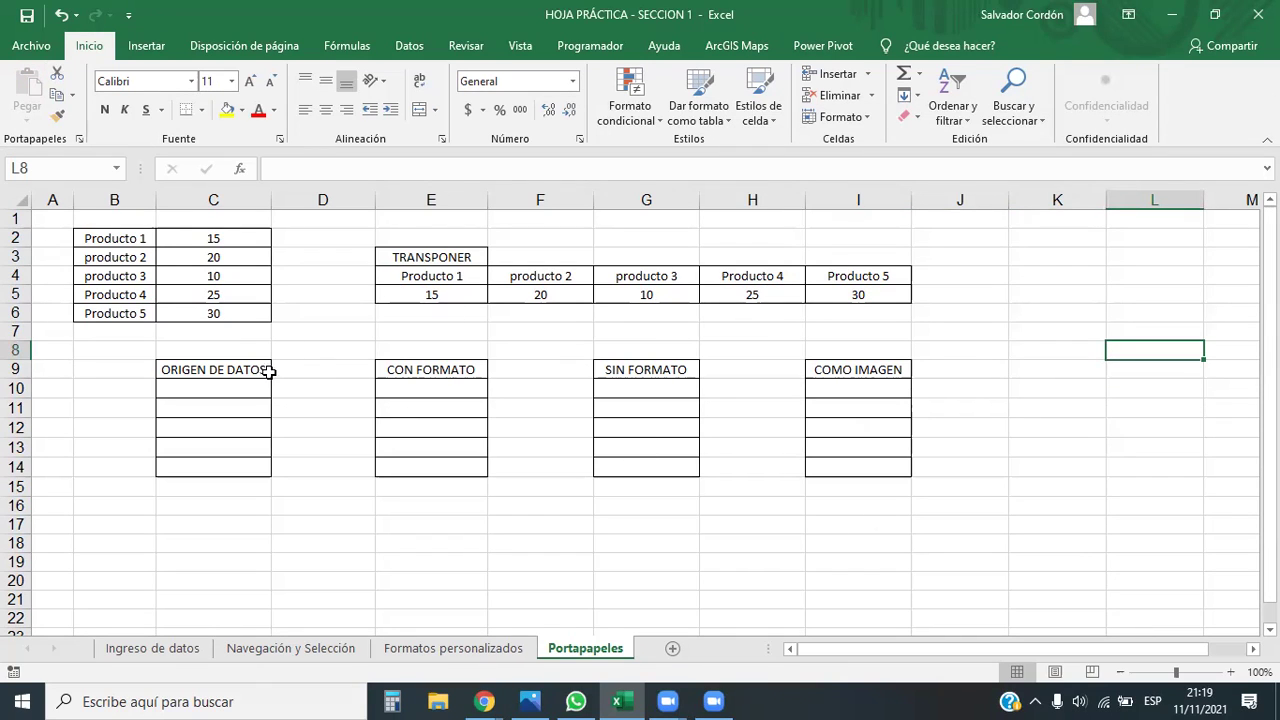
drag(106, 240, 187, 316)
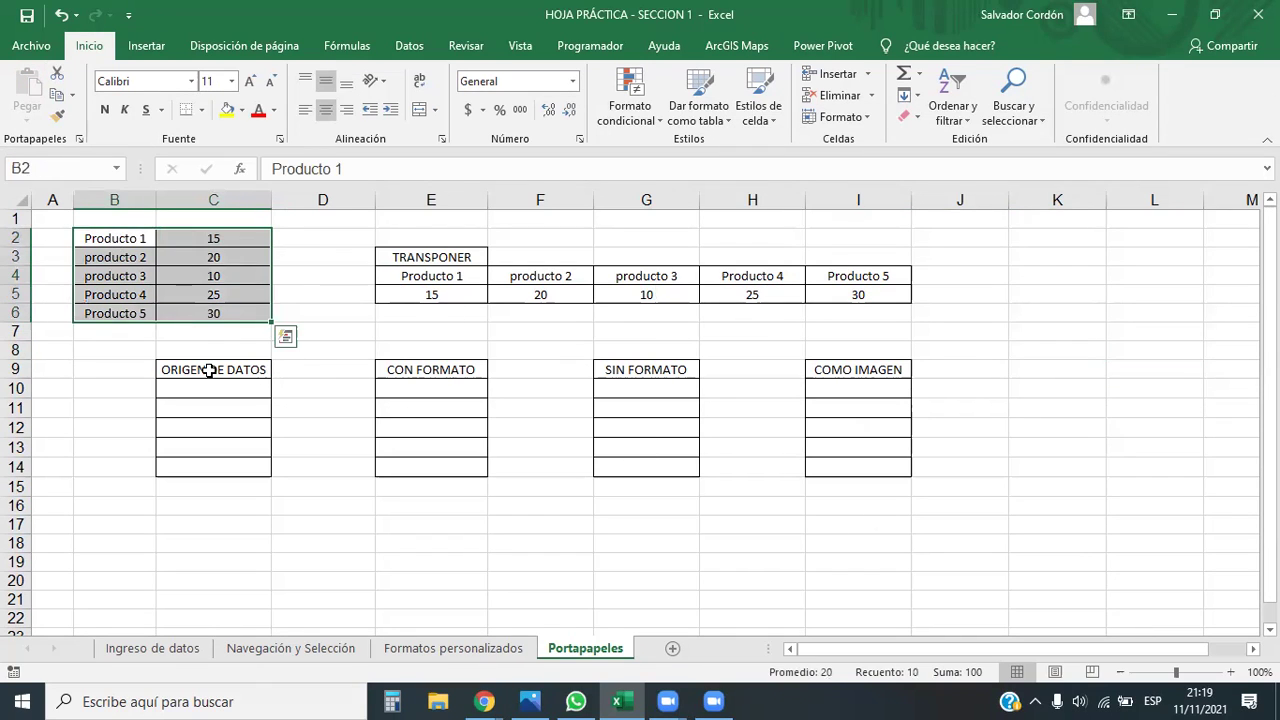
click(314, 409)
drag(131, 236, 210, 332)
drag(429, 276, 850, 300)
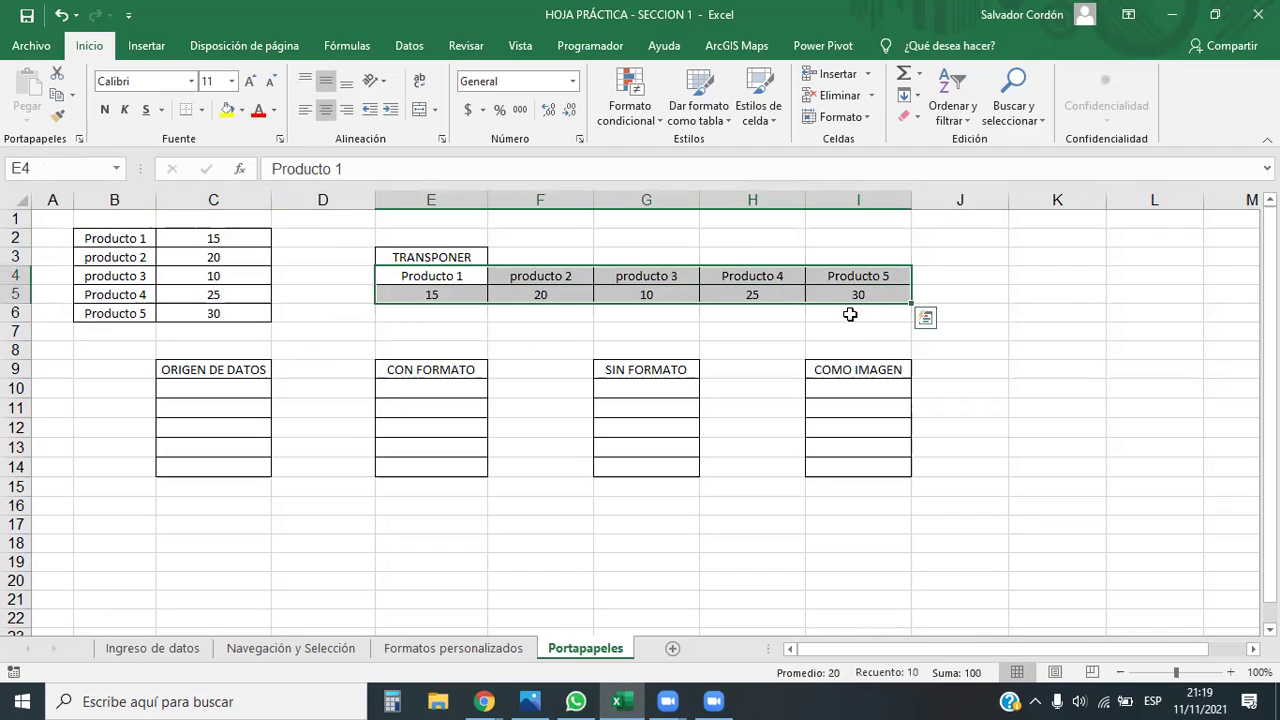
click(322, 427)
click(303, 500)
click(230, 524)
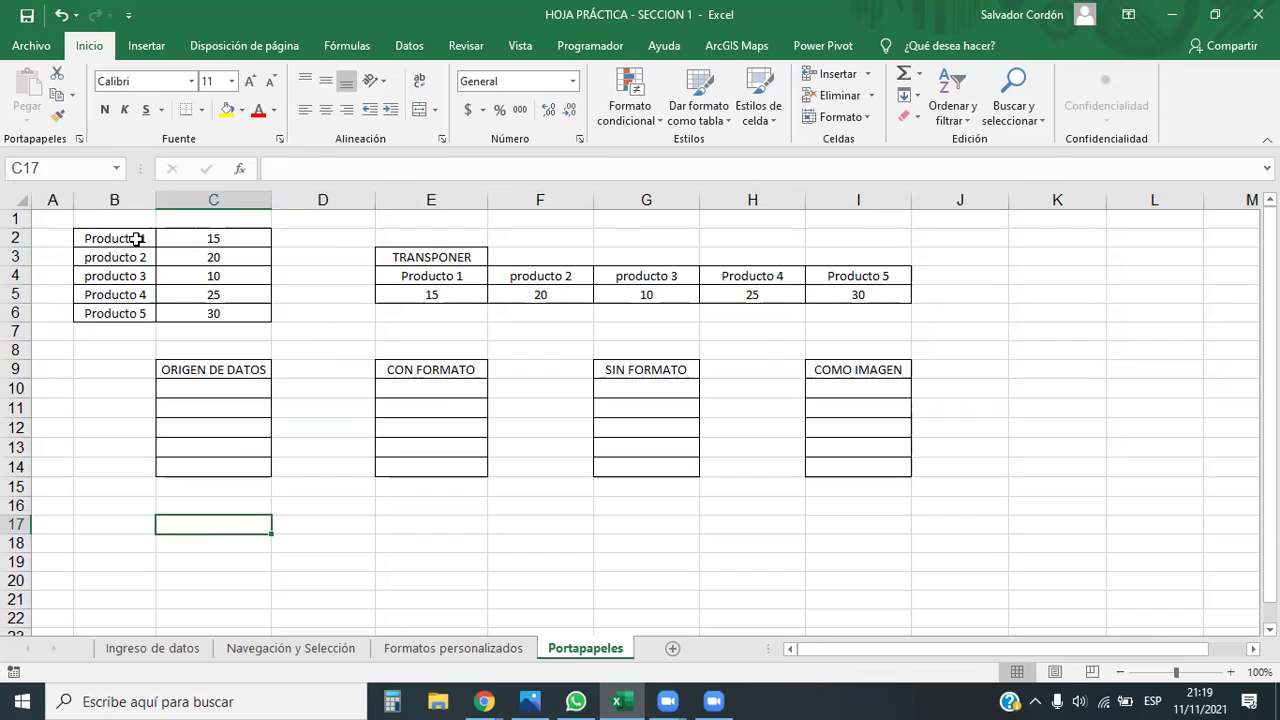
drag(131, 238, 250, 319)
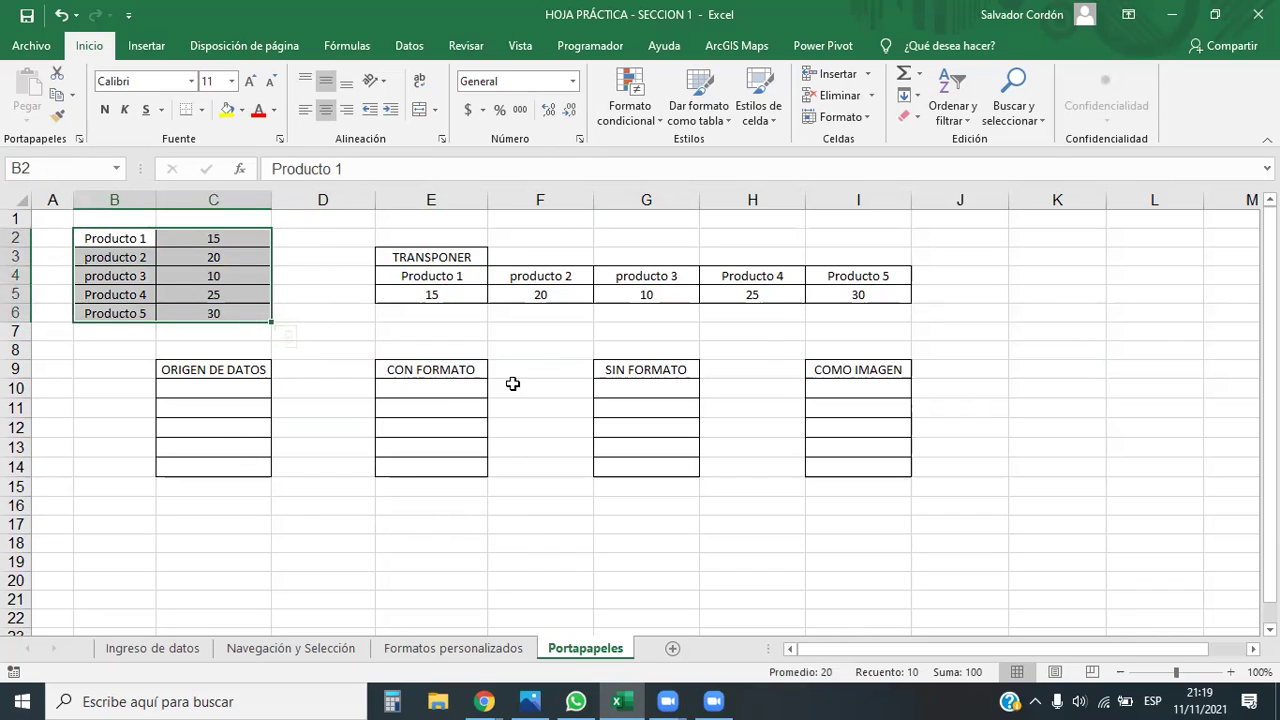
click(462, 276)
drag(462, 276, 851, 289)
- Clear E4:I5, copy B2:C6, and paste it transposed at E4 from Opciones de pegado
key(Delete)
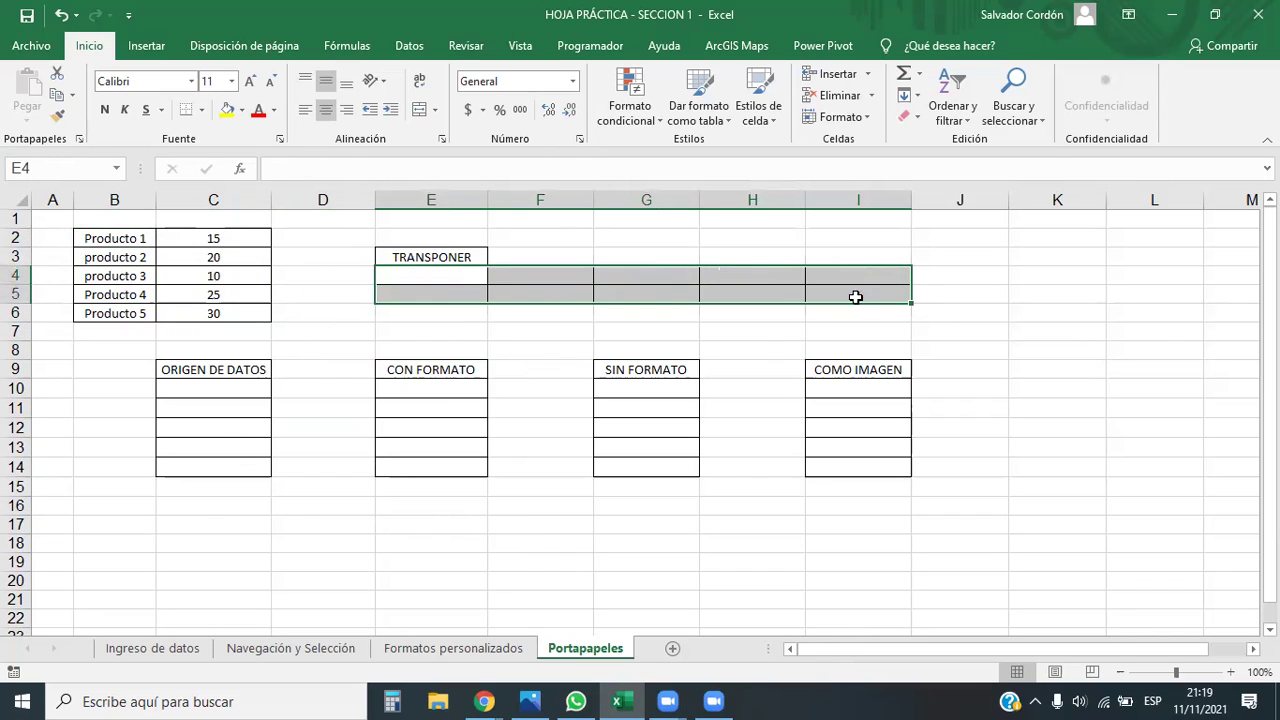
click(955, 399)
drag(117, 240, 217, 314)
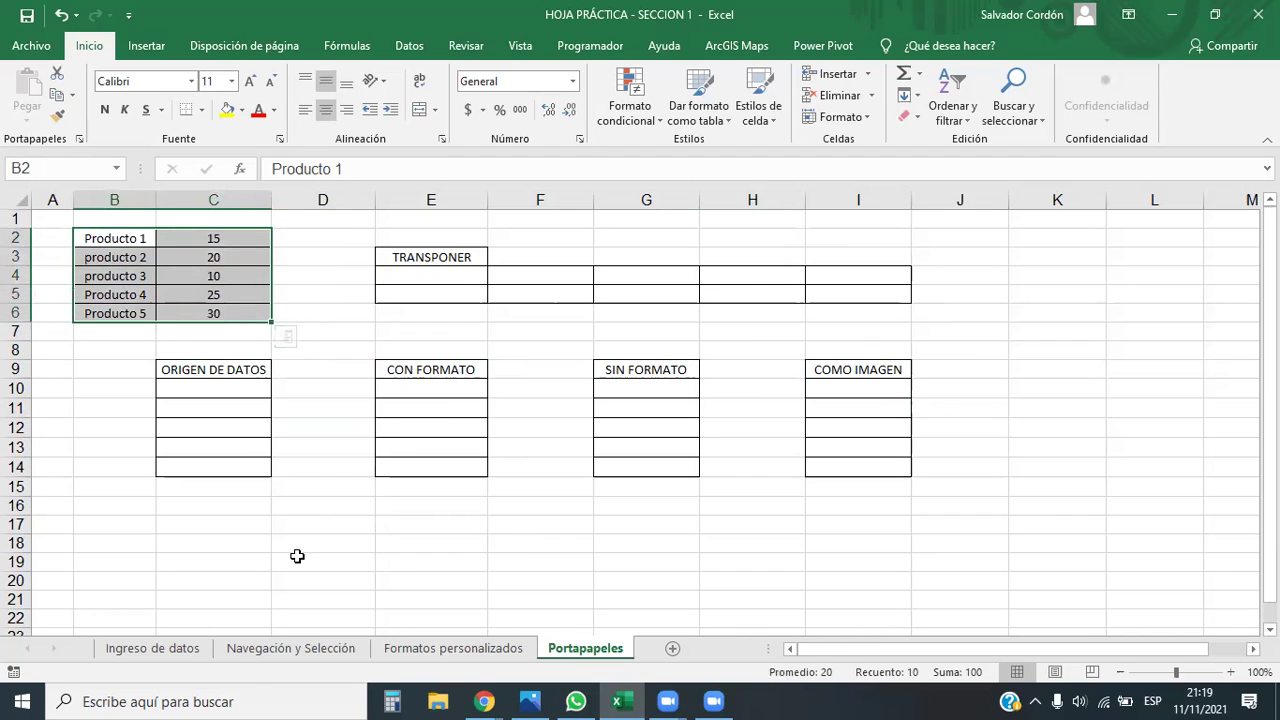
key(ctrl+c)
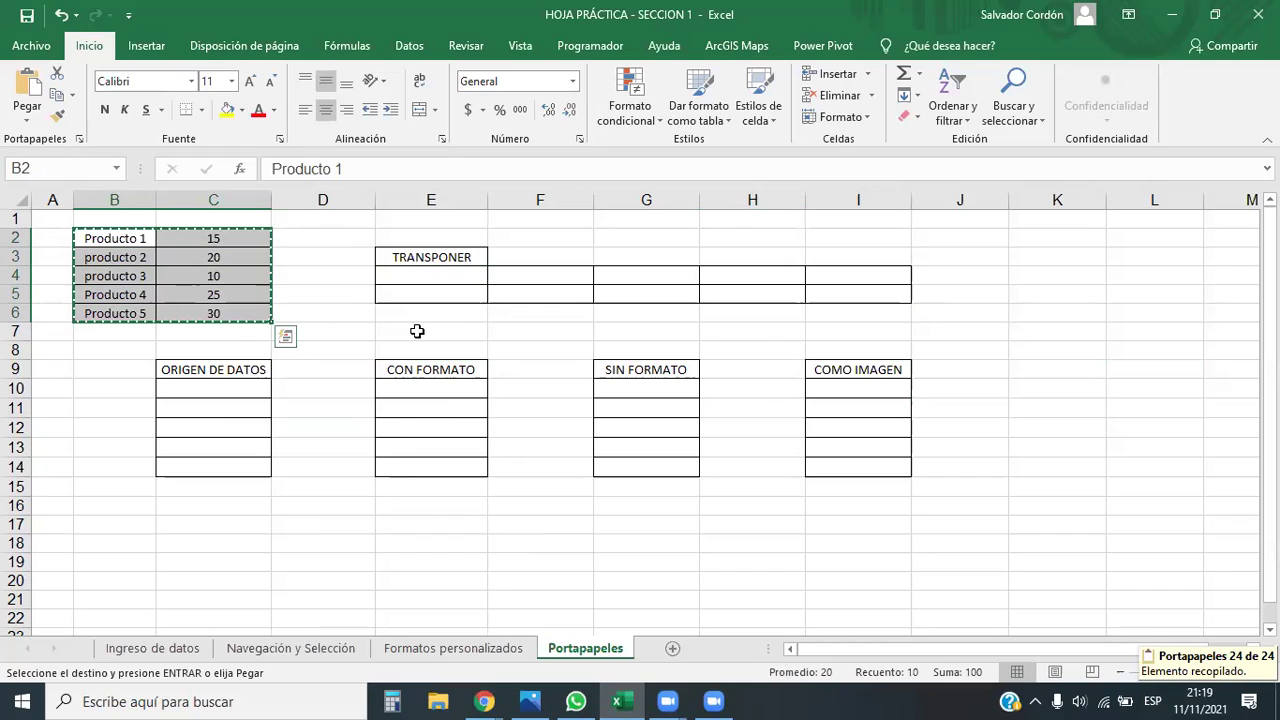
click(449, 277)
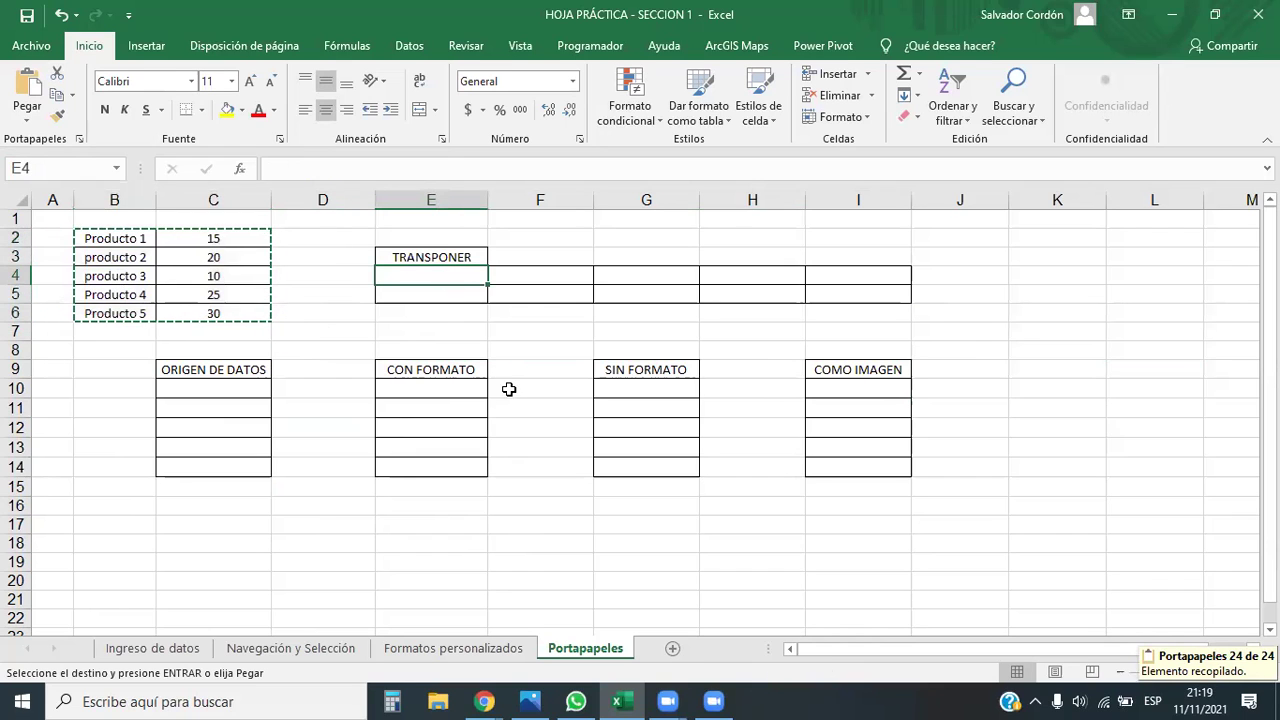
right_click(455, 284)
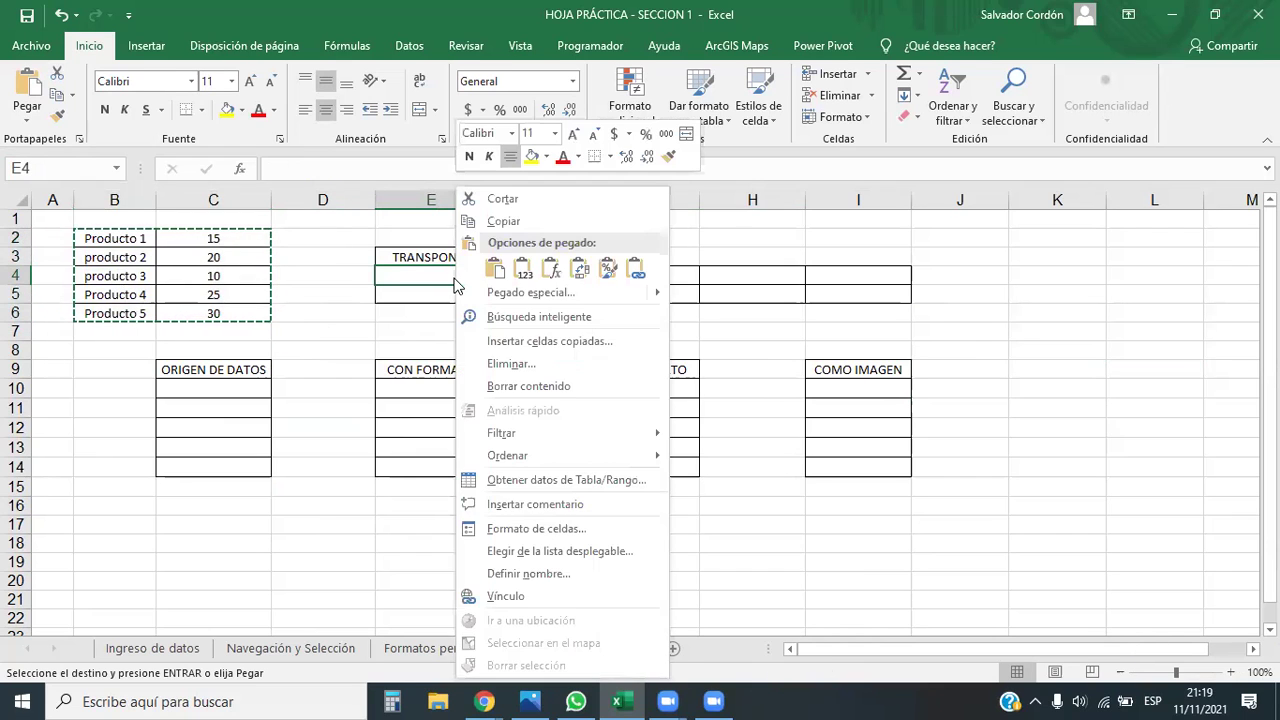
click(579, 268)
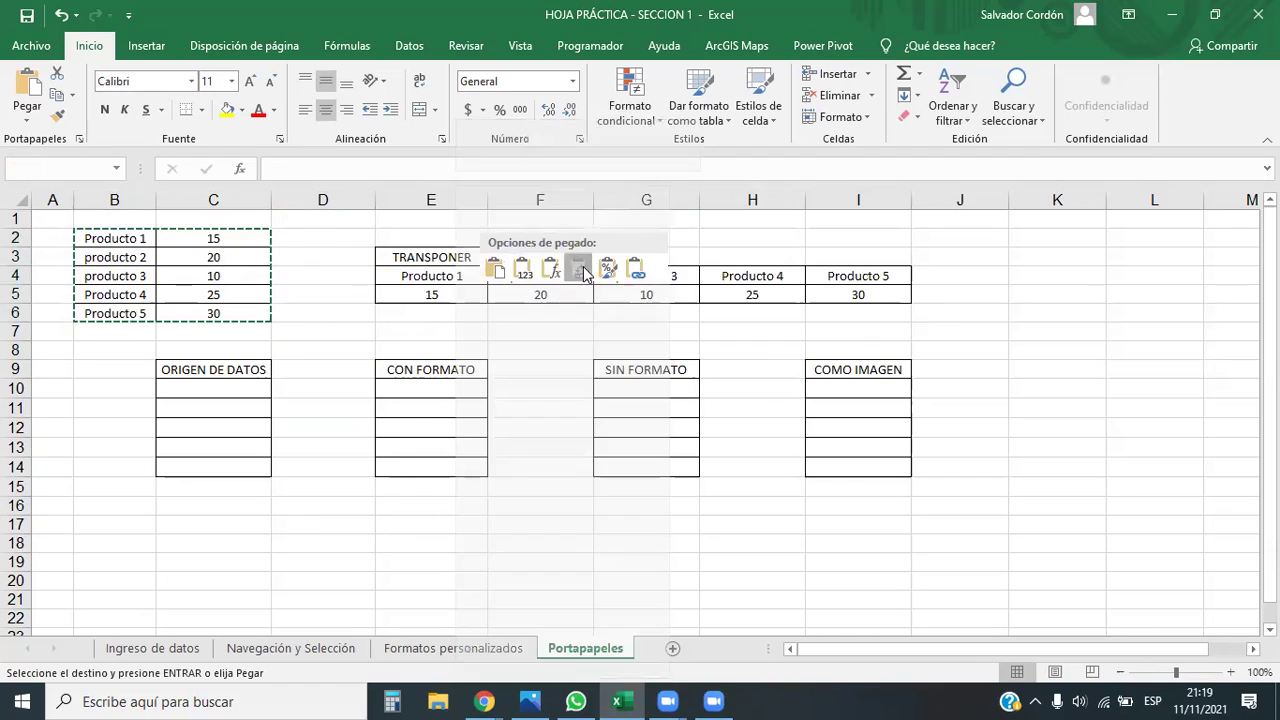
- Verify the new transposed block E4:I5 matches the source list B2:C6
click(975, 310)
click(1091, 314)
drag(432, 269, 884, 286)
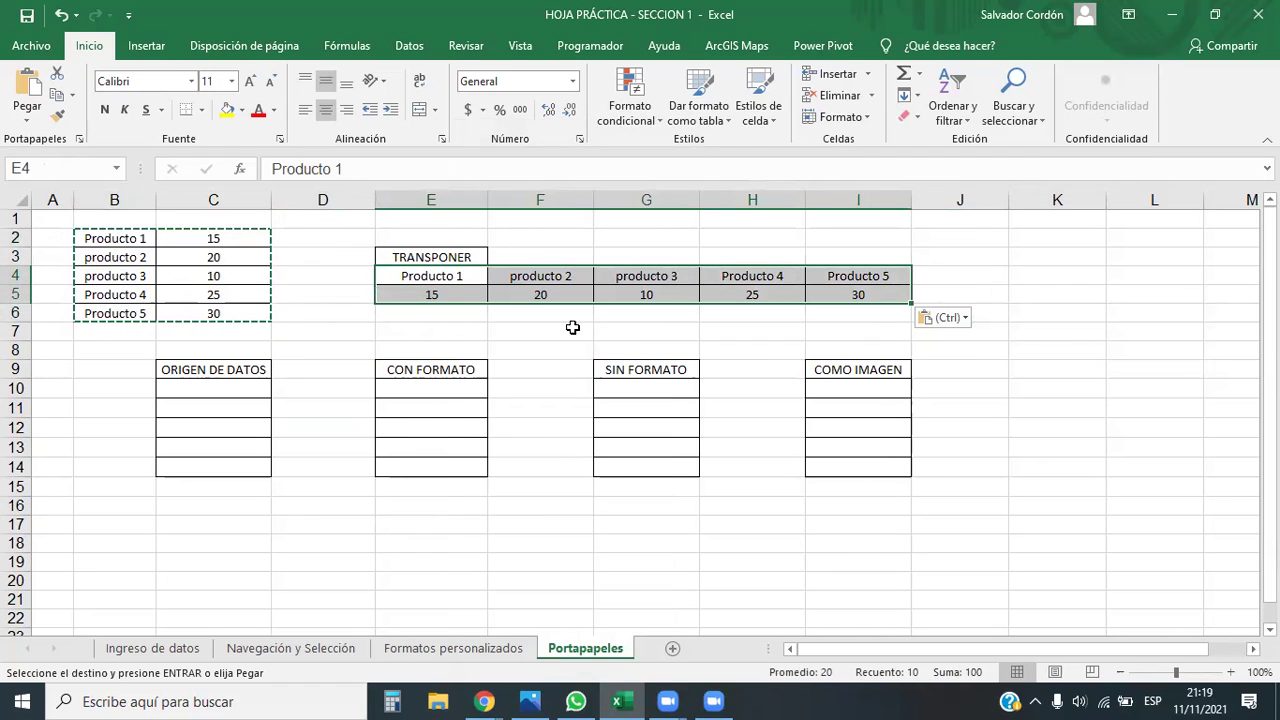
drag(140, 245, 225, 313)
drag(432, 276, 850, 295)
drag(213, 220, 213, 331)
drag(124, 230, 230, 313)
drag(420, 277, 872, 288)
click(1020, 292)
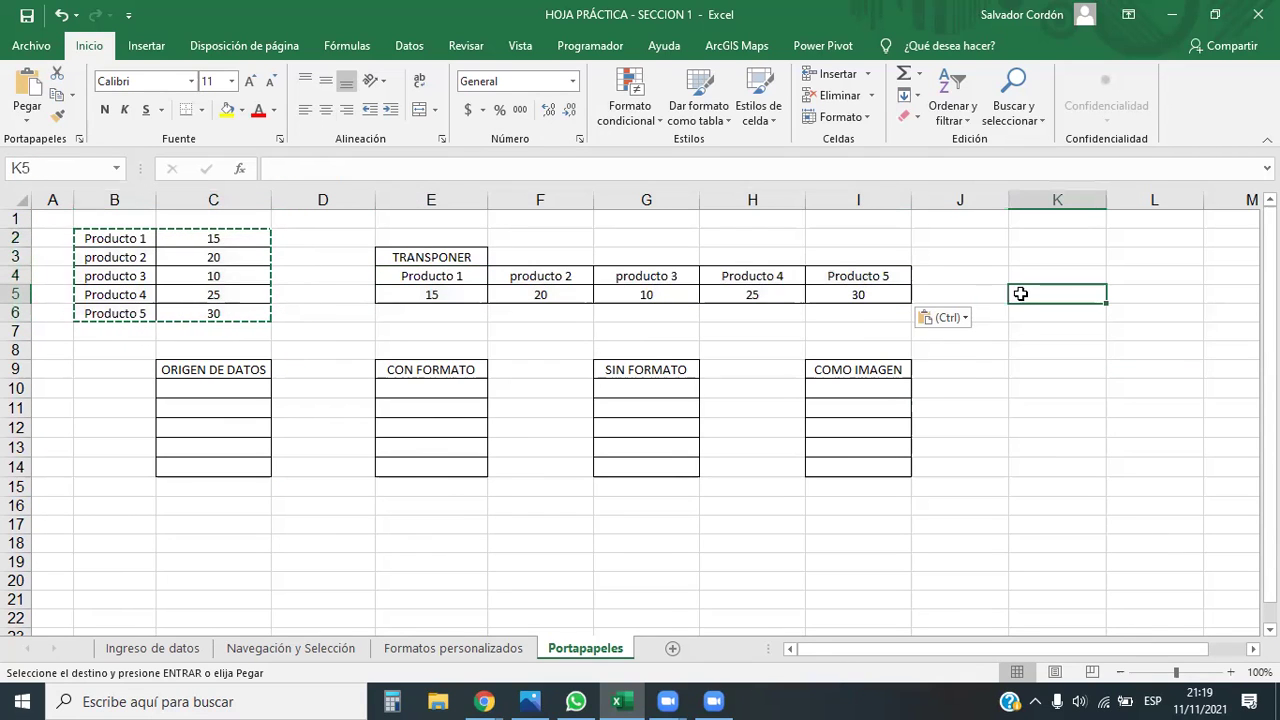
click(449, 549)
- Clear the copy marquee around the product list B2:C6
key(Escape)
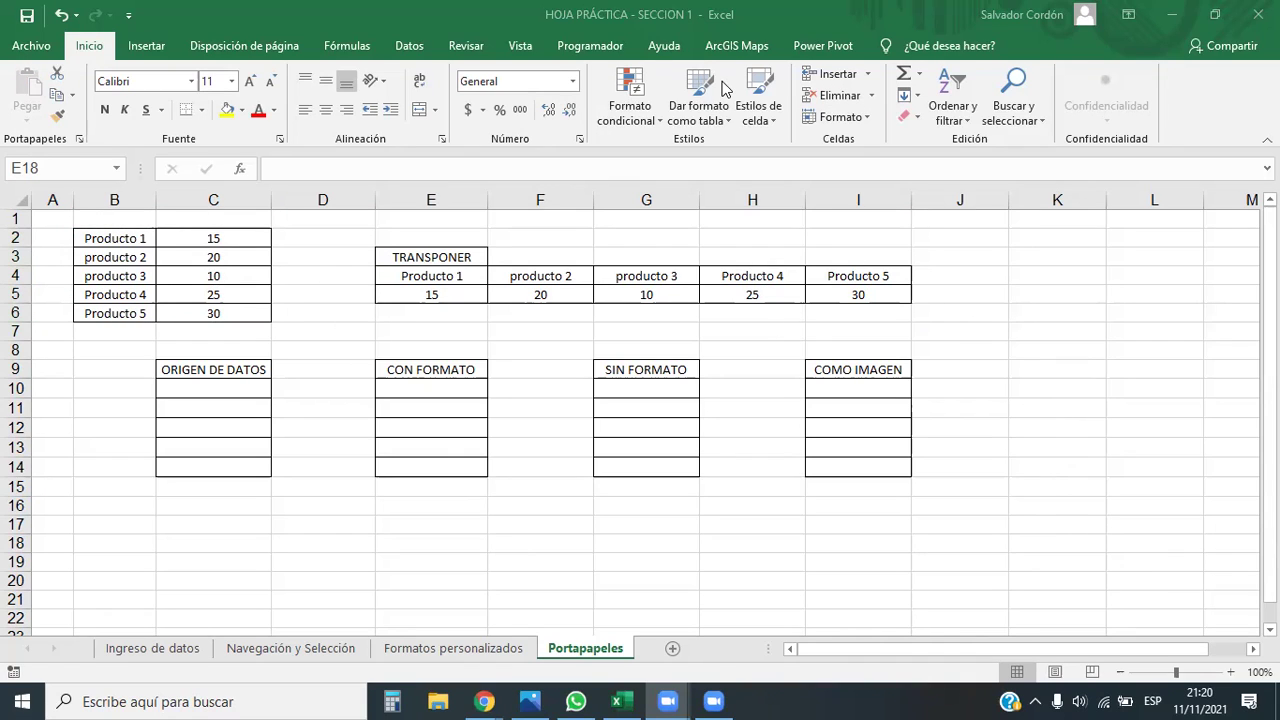
- Select the product names B2:B6 and look over the empty destination cells C10:C14
click(317, 484)
click(290, 527)
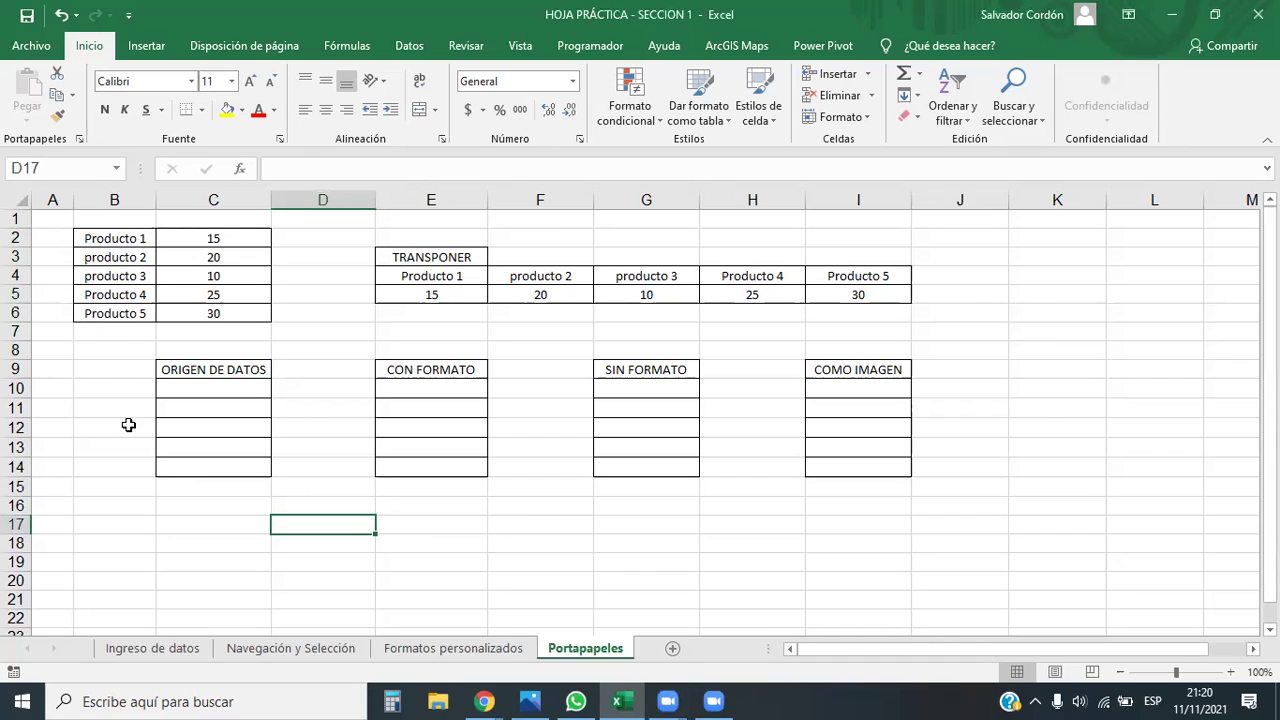
drag(122, 237, 130, 312)
click(212, 389)
drag(214, 415, 214, 469)
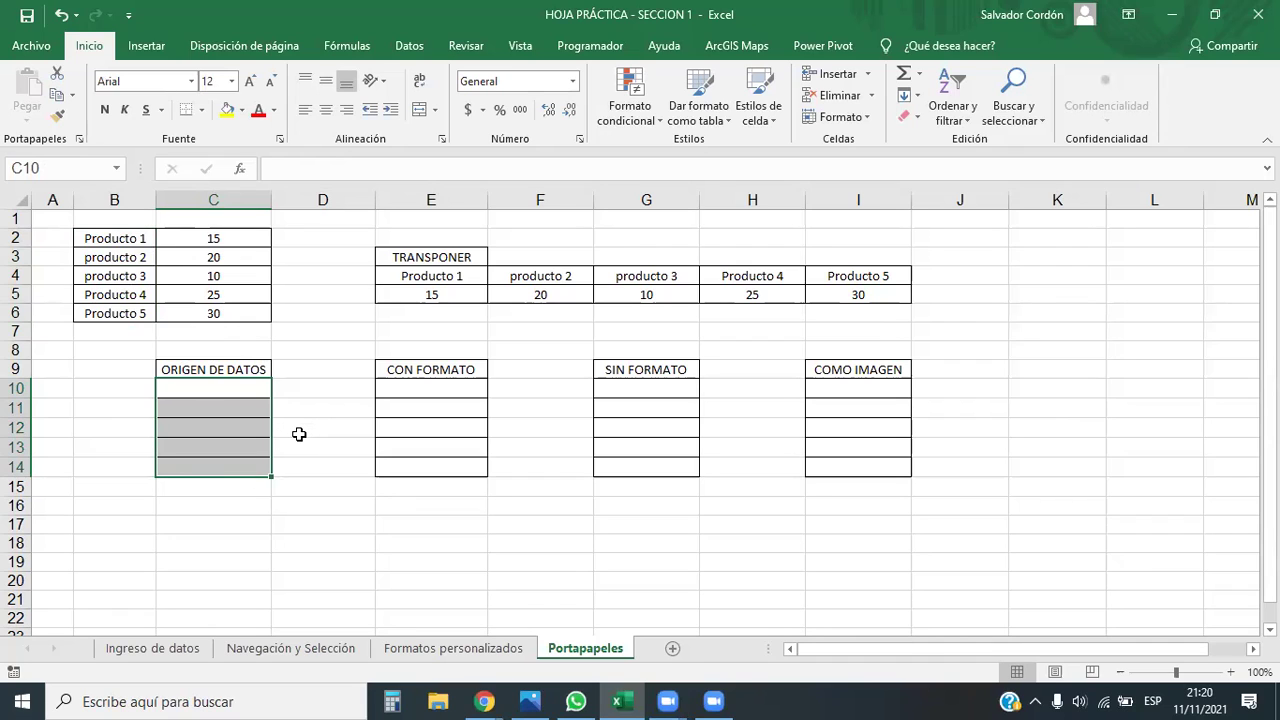
click(716, 540)
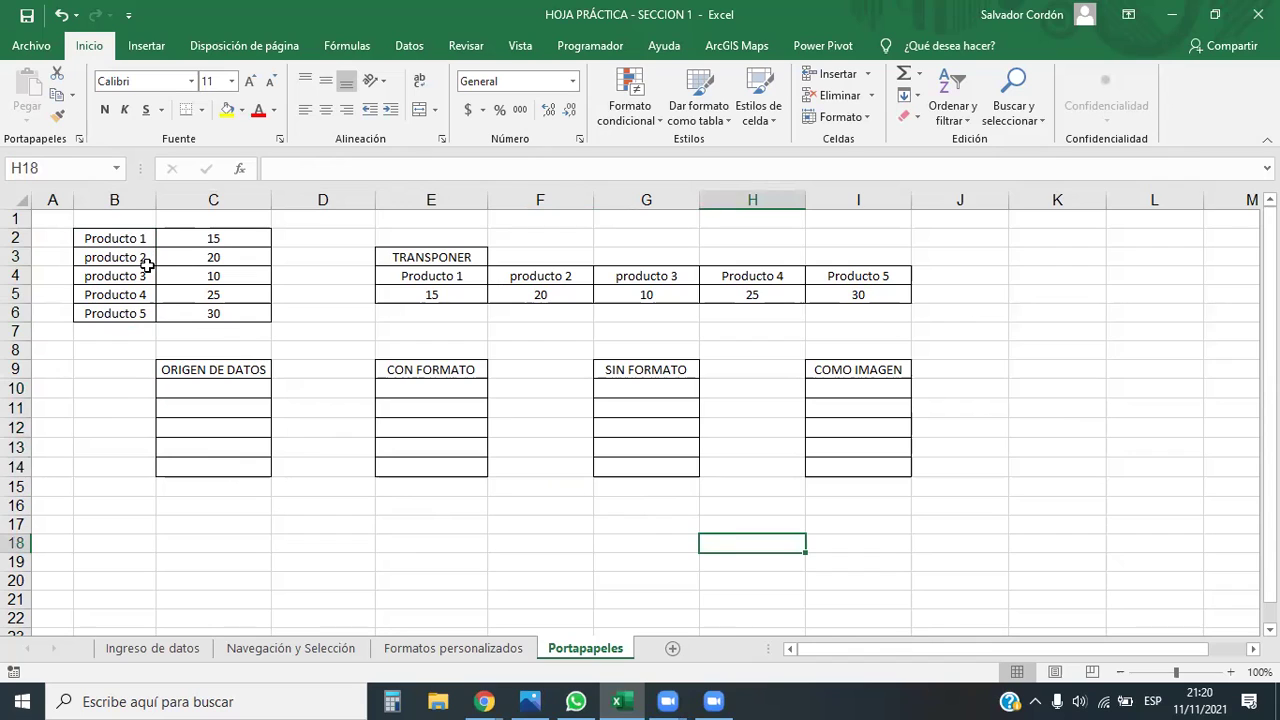
- Copy B2:B6 and paste Producto 1–5 into C10:C14 under ORIGEN DE DATOS
drag(120, 237, 135, 312)
key(ctrl+c)
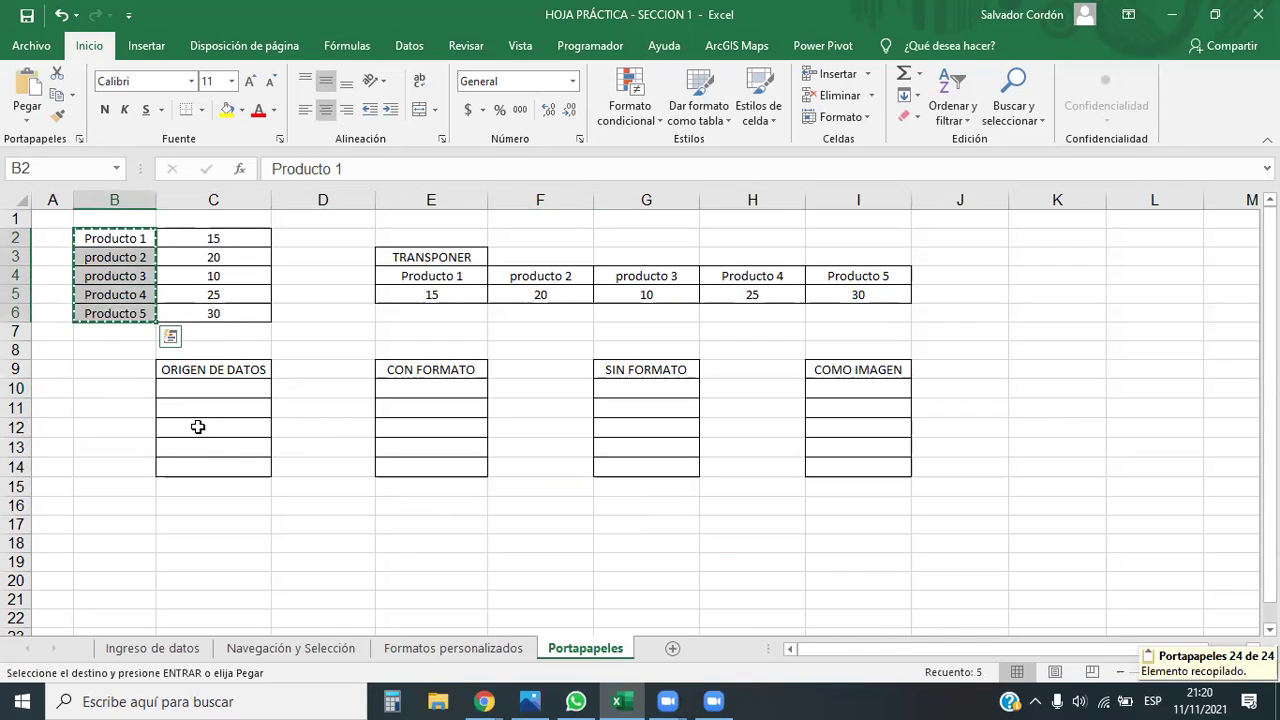
click(240, 392)
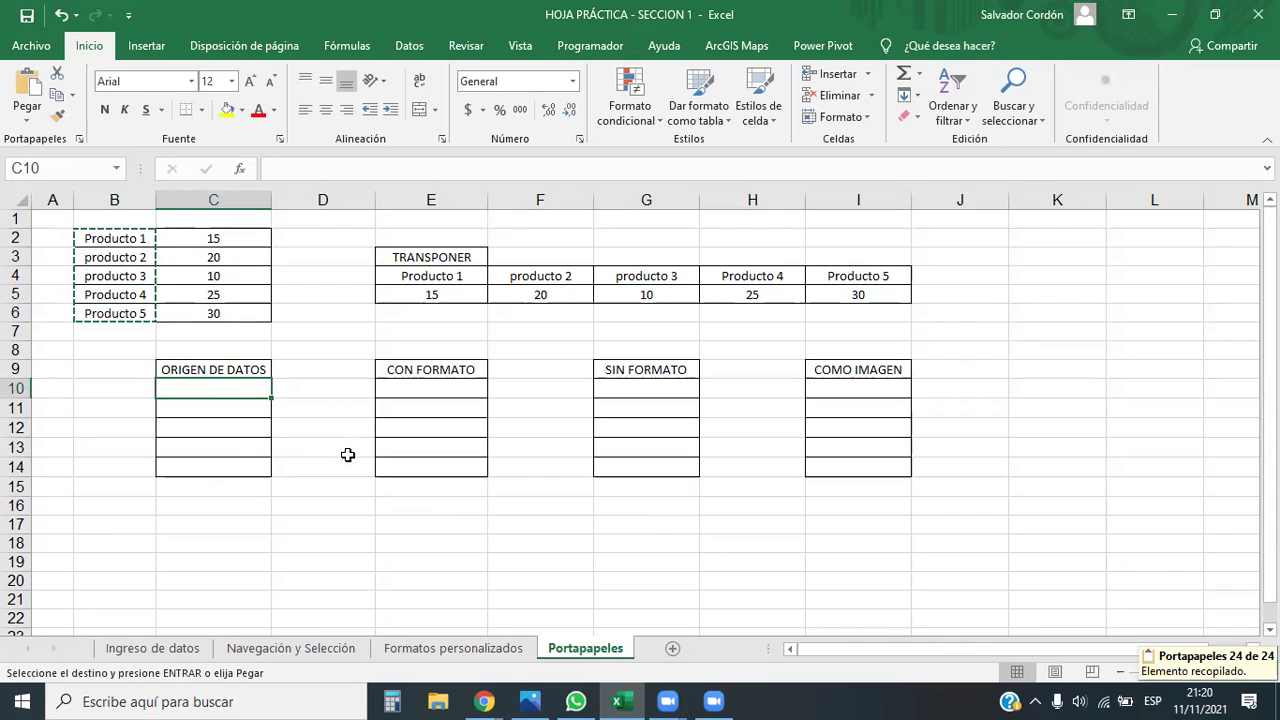
key(ctrl+v)
click(463, 531)
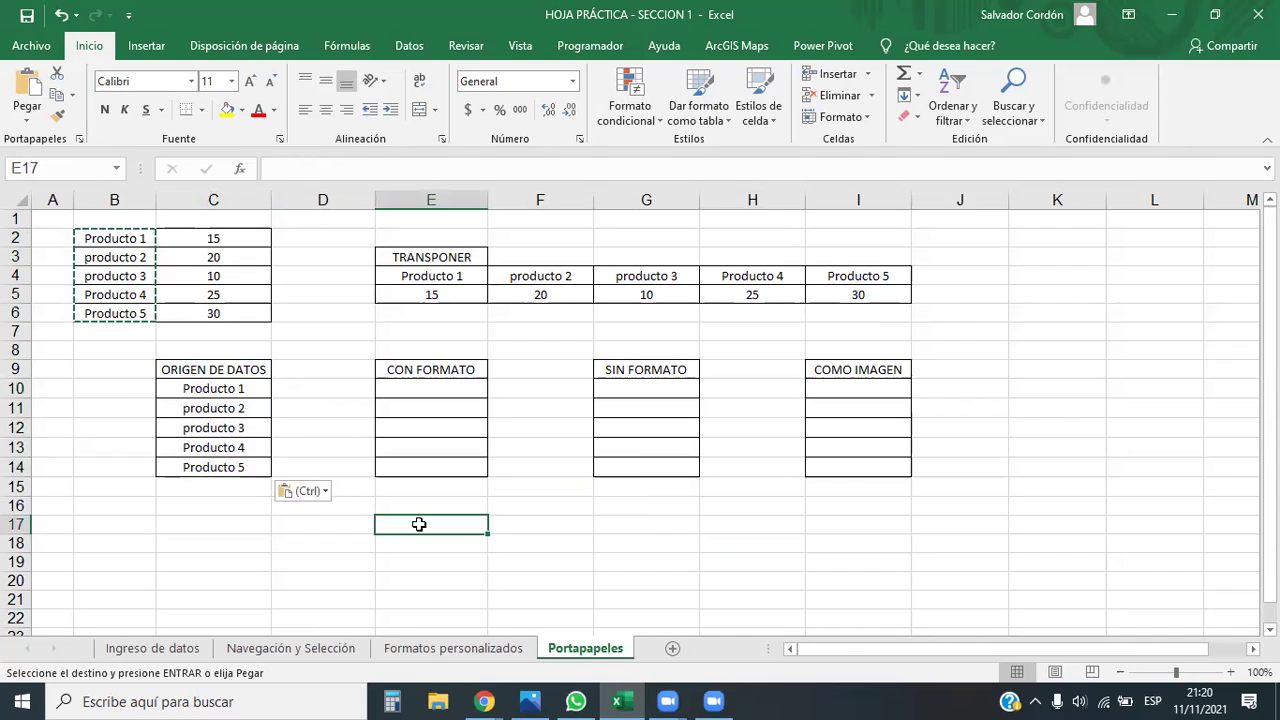
drag(222, 386, 243, 466)
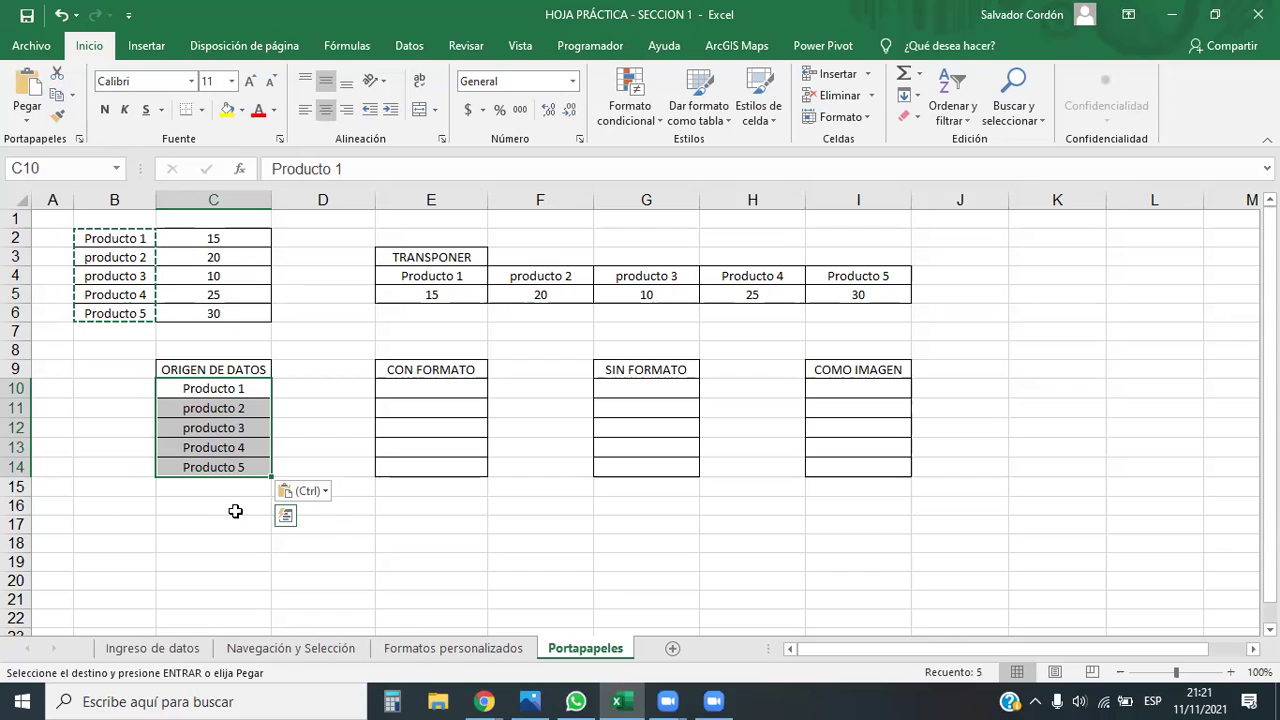
- Make Producto 1 in C10 bold with font size 14
click(104, 112)
key(ctrl+z)
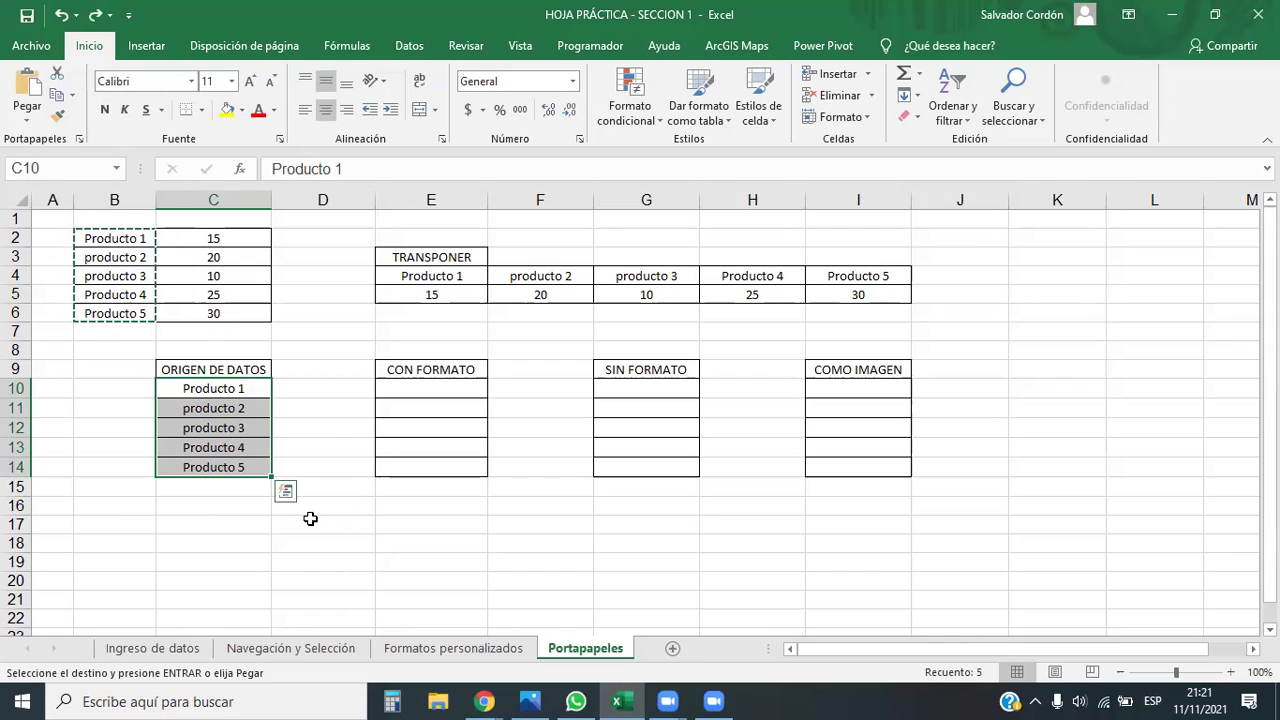
click(232, 392)
click(104, 109)
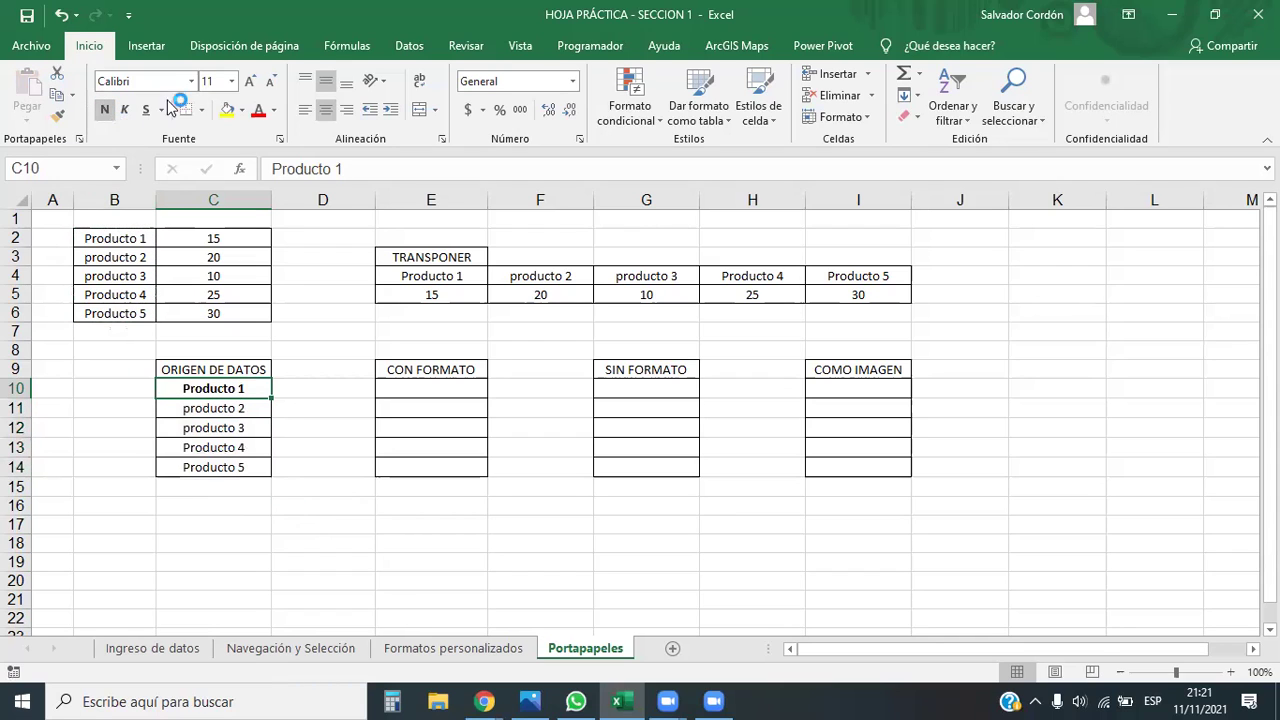
click(218, 81)
text(14)
key(Return)
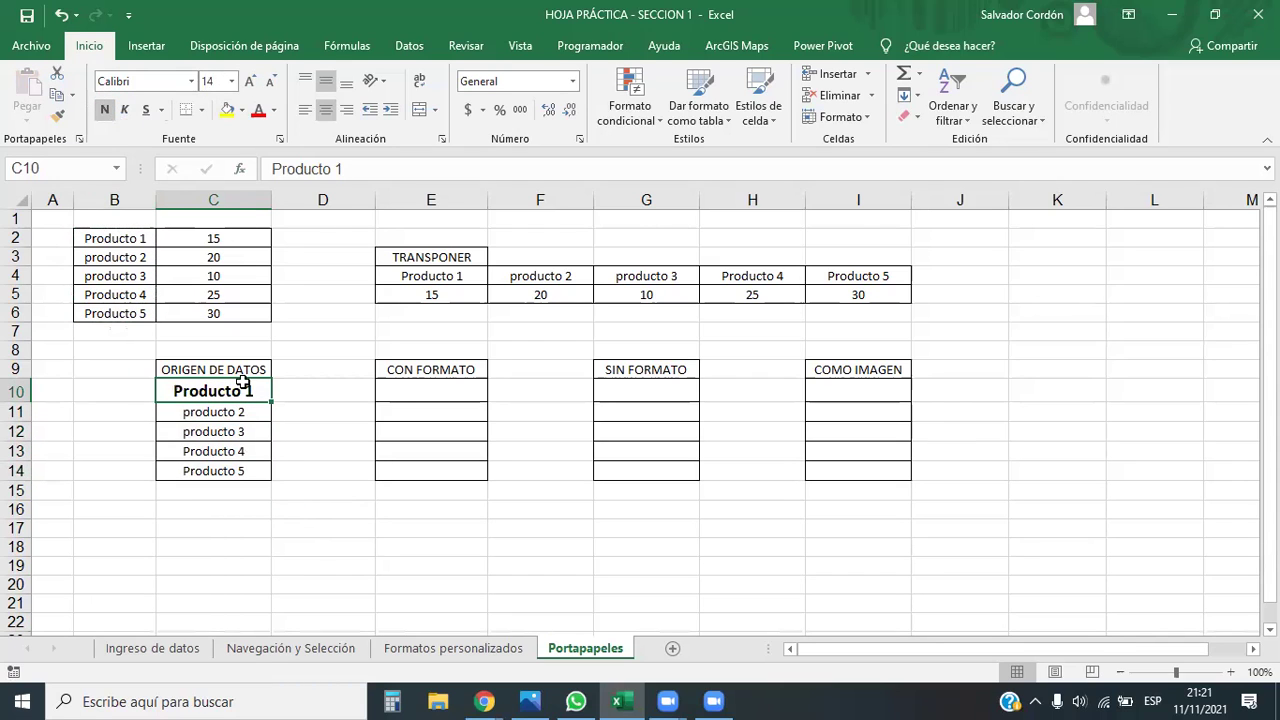
- Style Producto 2 in C11 as italic Arial Black, size 9, with a yellow fill
click(228, 410)
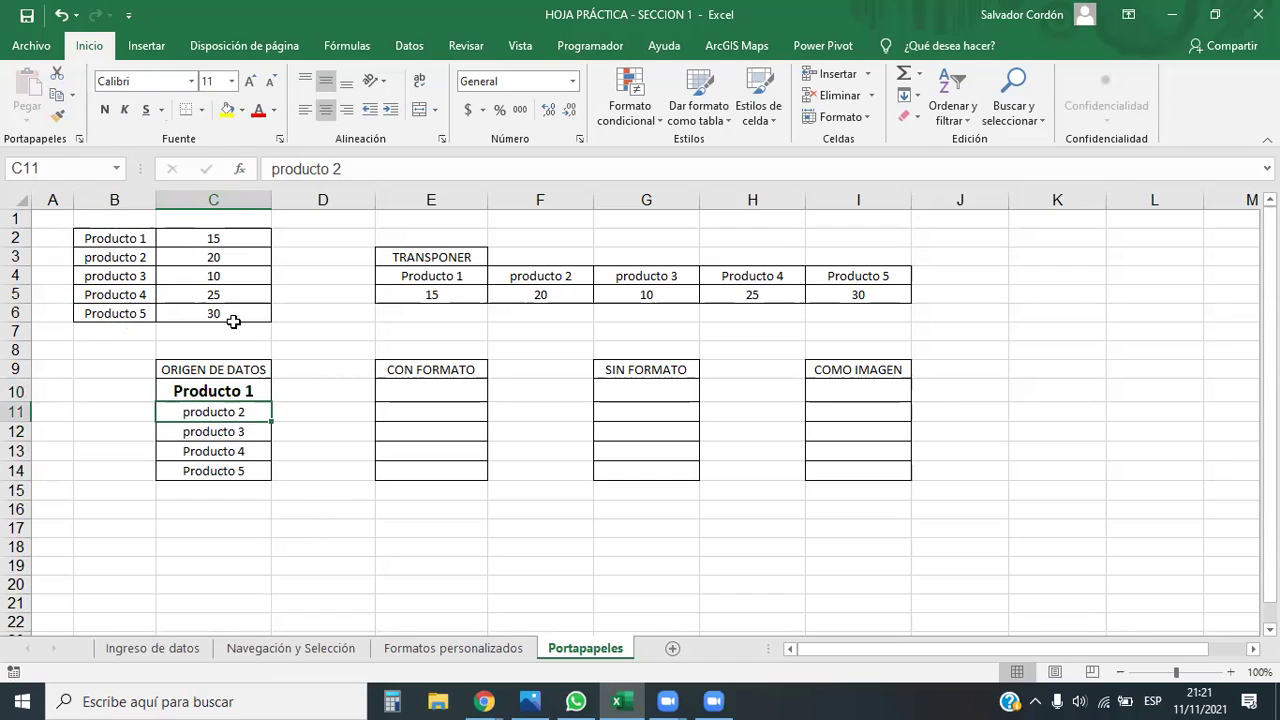
click(124, 109)
click(268, 81)
click(268, 81)
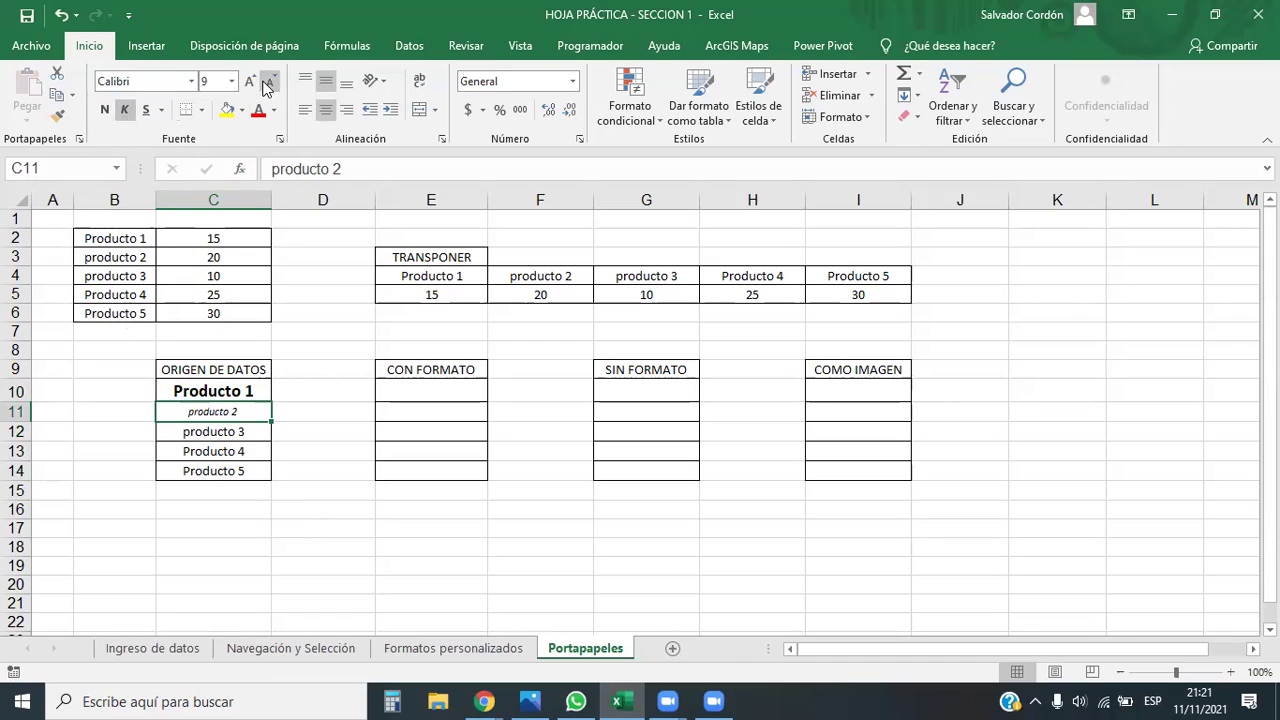
click(191, 81)
click(140, 285)
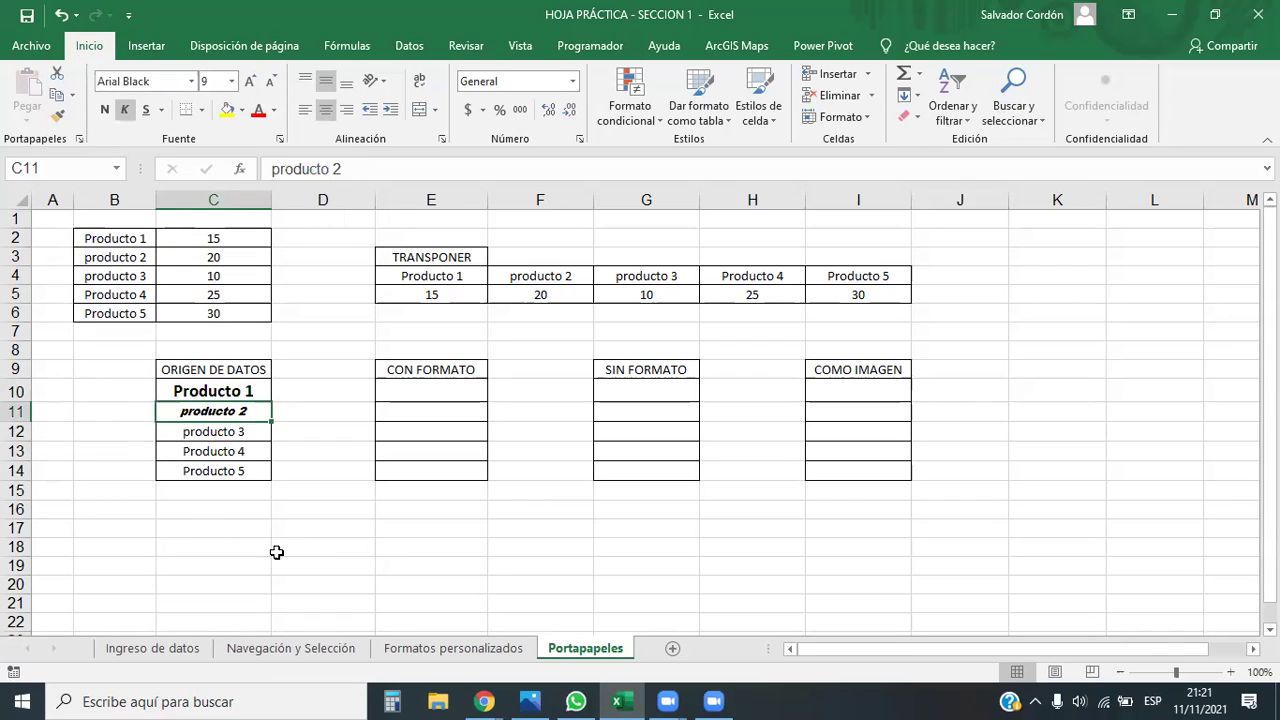
click(230, 431)
click(246, 407)
click(227, 109)
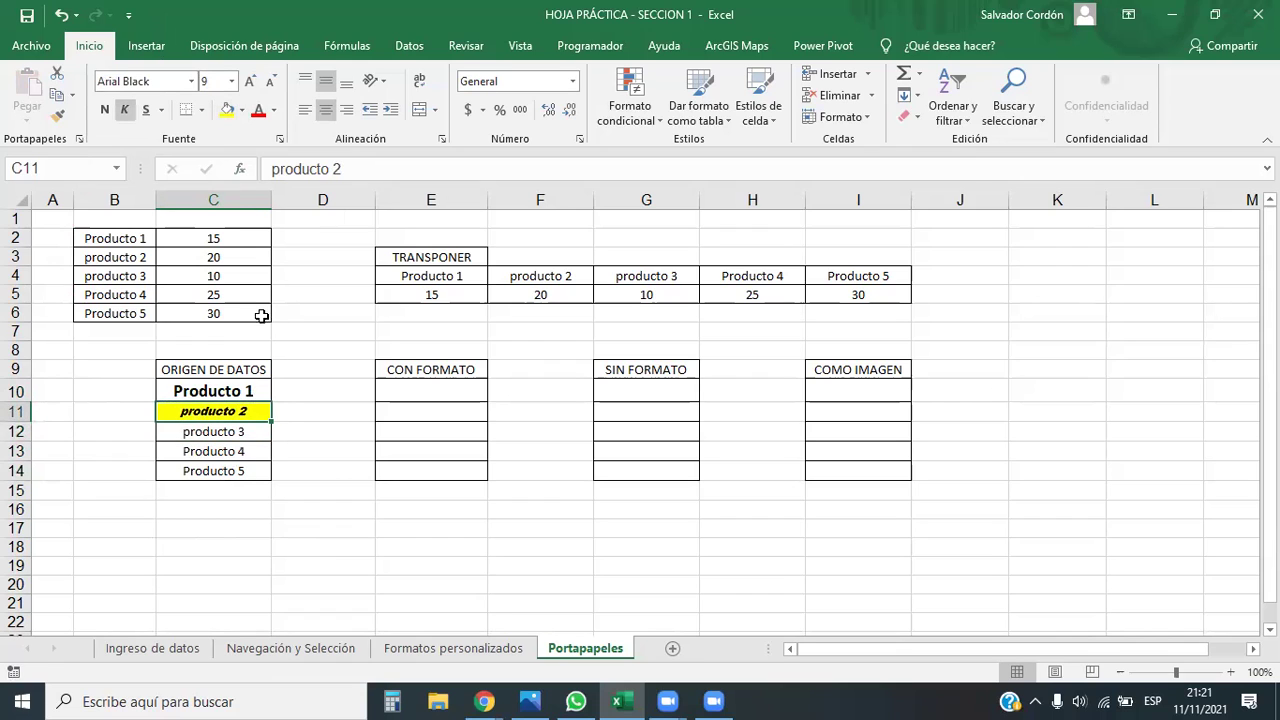
- Give Producto 4 in C13 red text on a grey-blue fill
click(233, 450)
click(258, 110)
click(242, 110)
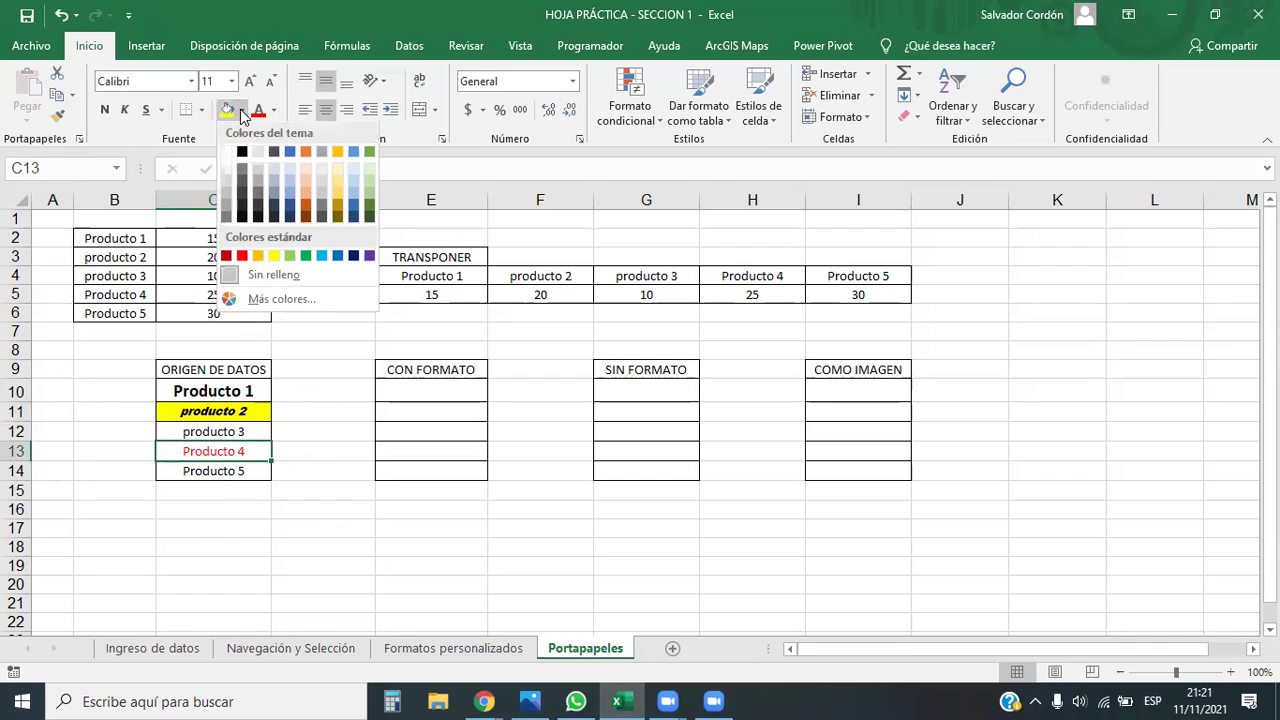
click(274, 182)
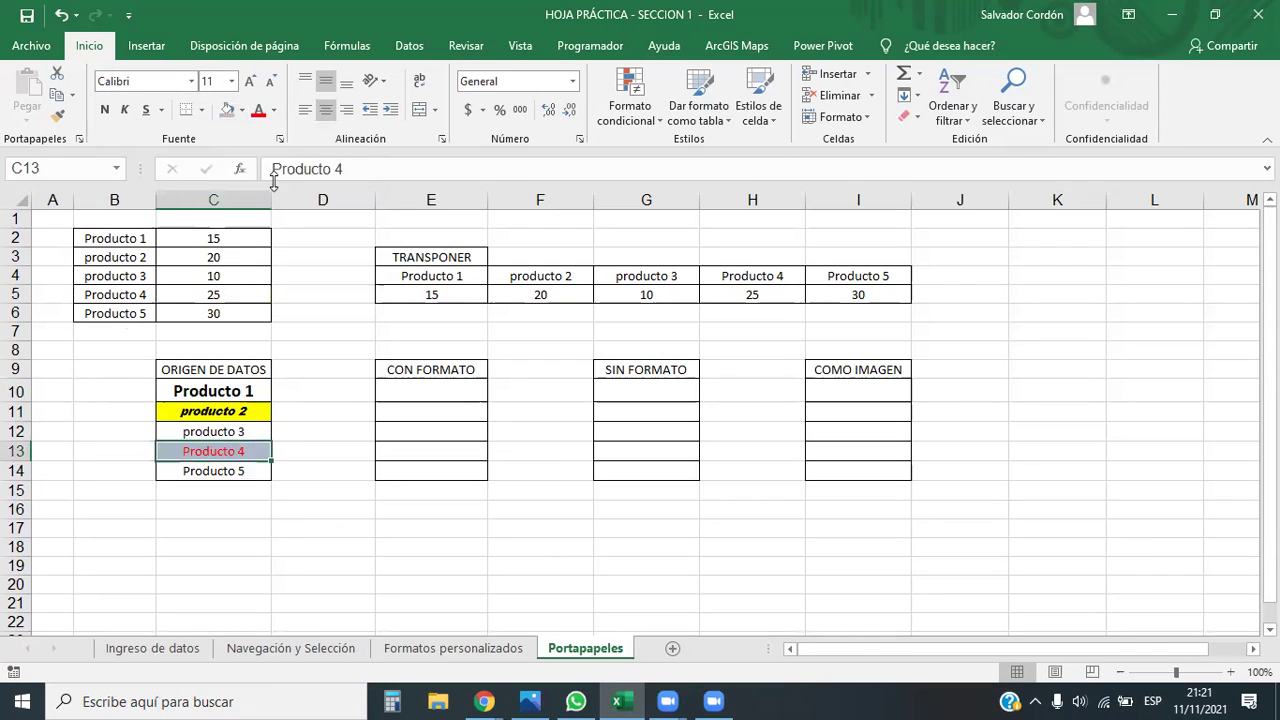
click(318, 411)
- Right-align Producto 3 in C12 and left-align Producto 4 in C13
click(274, 451)
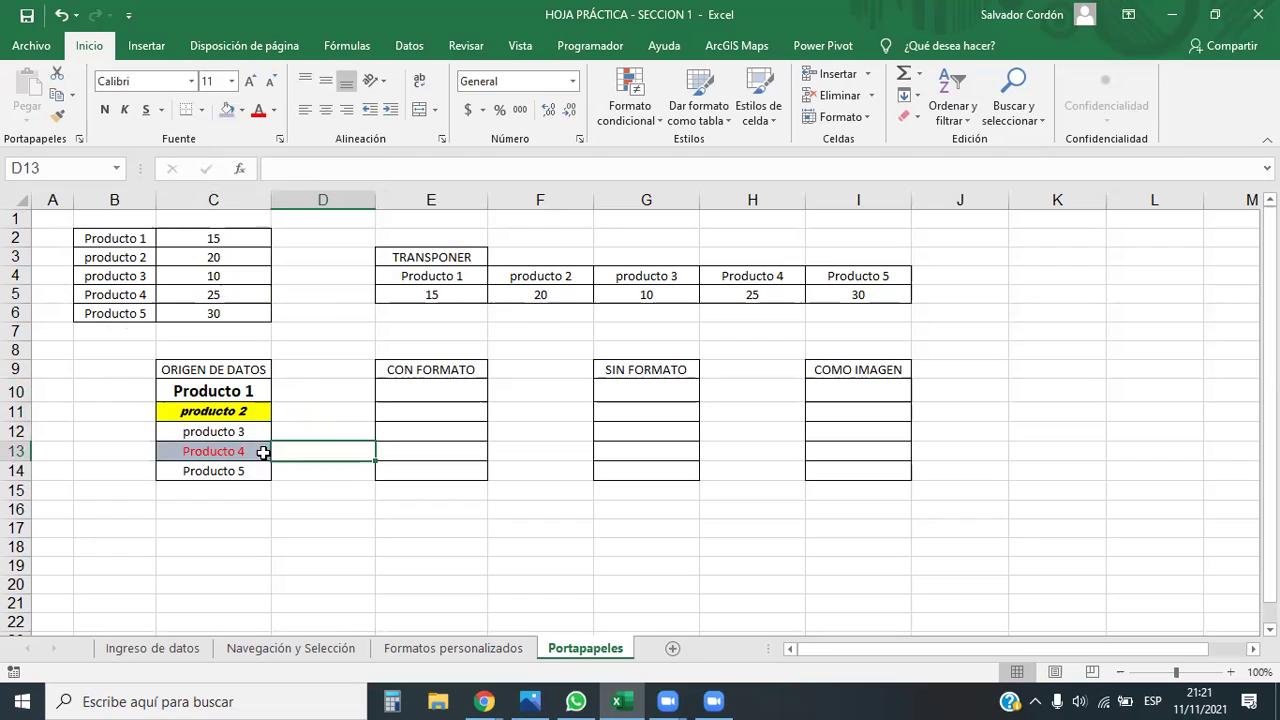
click(252, 445)
click(254, 430)
click(346, 109)
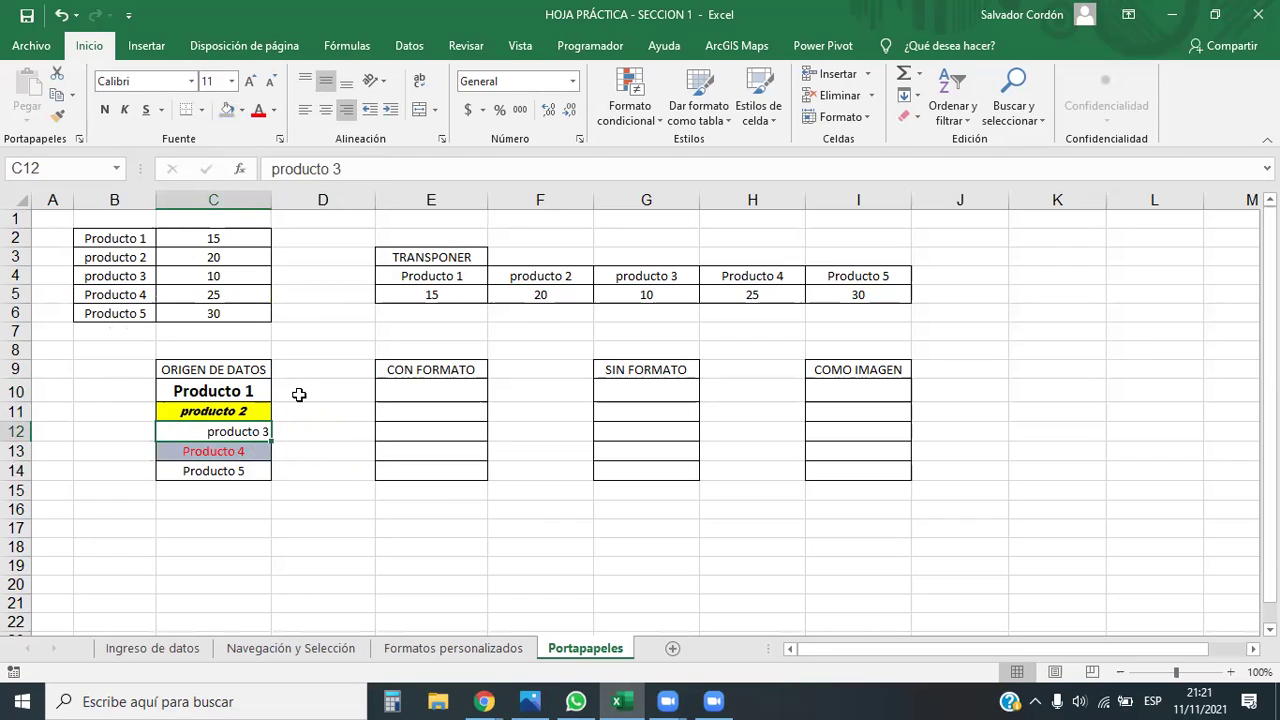
click(228, 451)
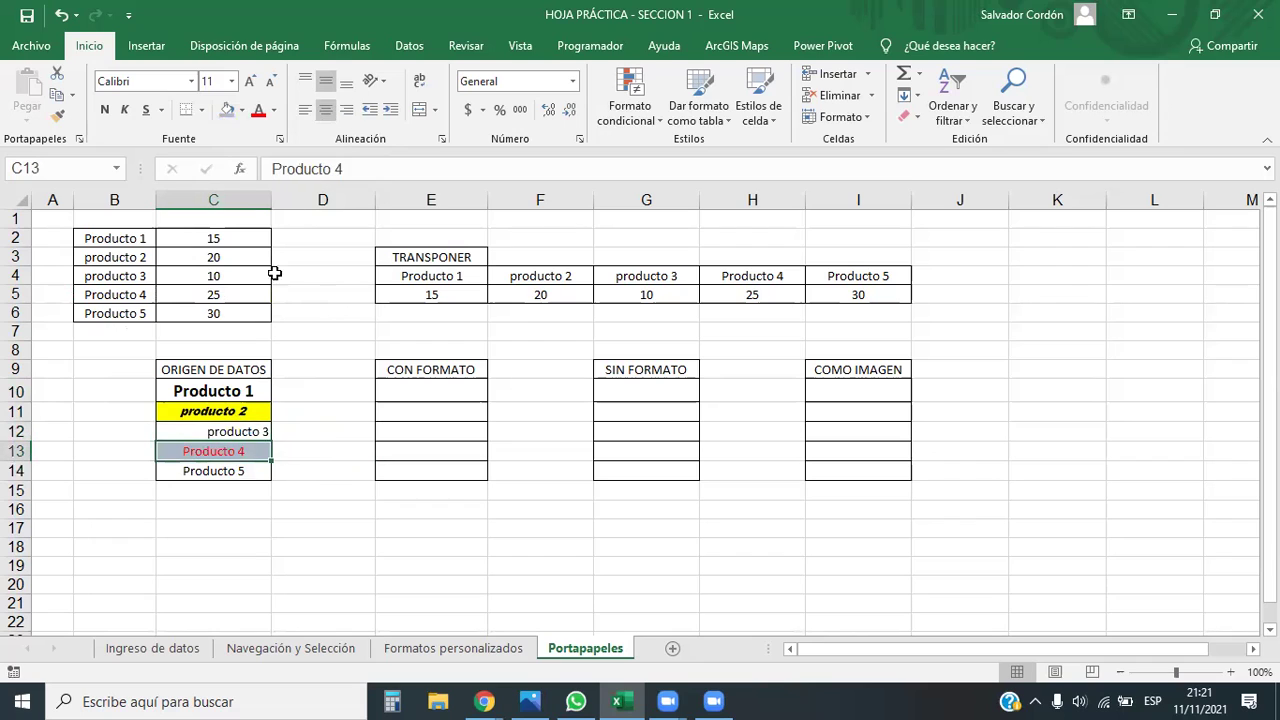
click(305, 109)
- Enlarge Producto 3 in C12 to font size 16
click(243, 433)
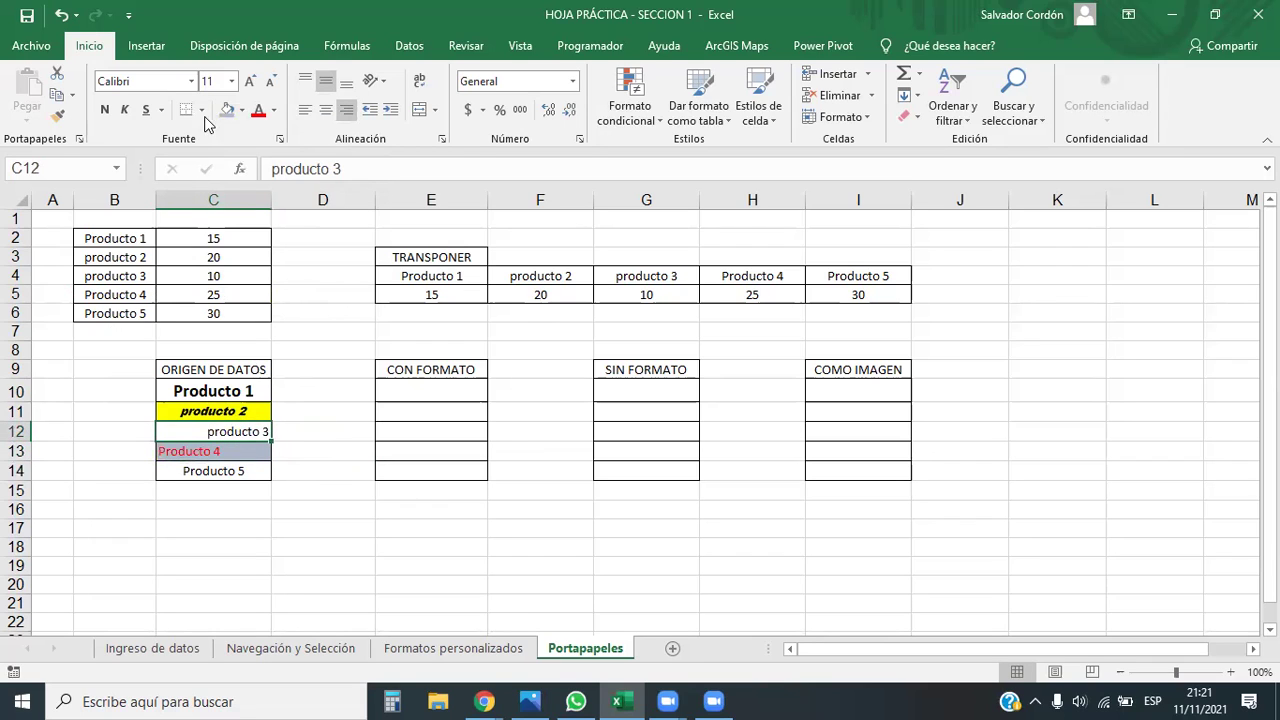
click(250, 81)
click(250, 81)
click(250, 81)
click(323, 572)
click(230, 435)
drag(240, 391, 250, 477)
click(333, 492)
- Make Producto 5 in C14 bold, italic and underlined
click(229, 477)
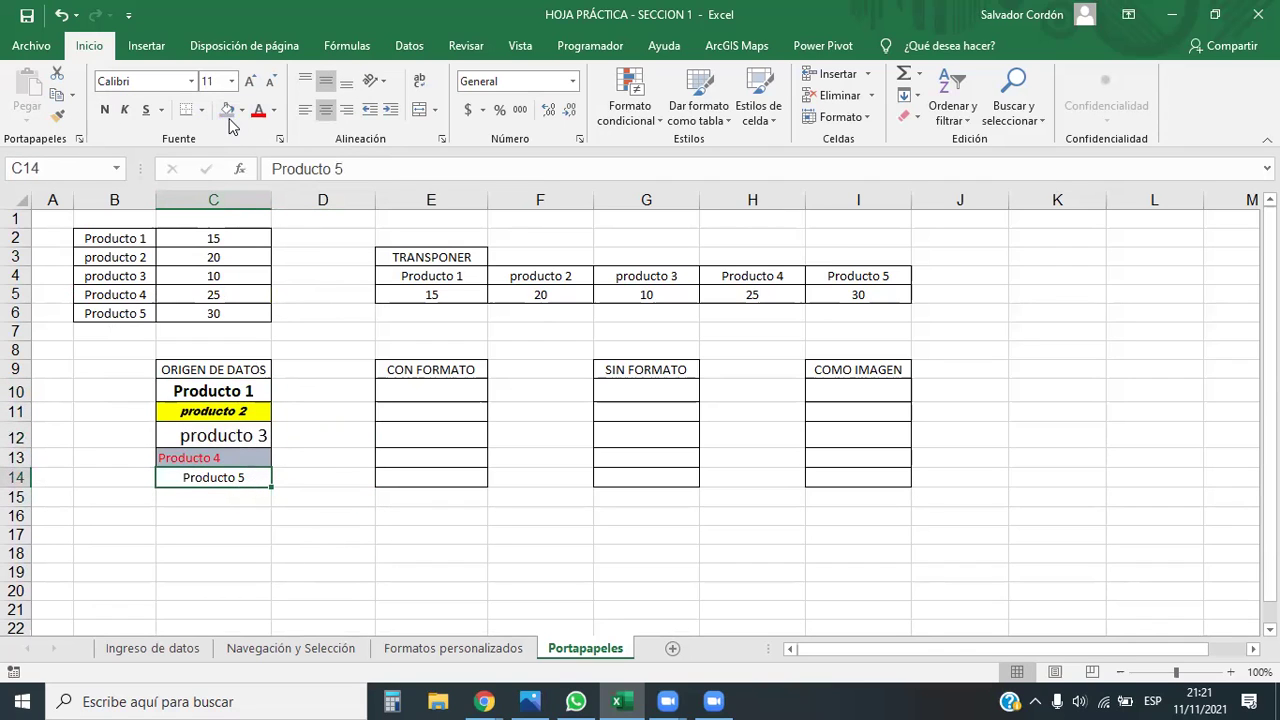
click(124, 109)
click(104, 109)
click(145, 109)
click(323, 572)
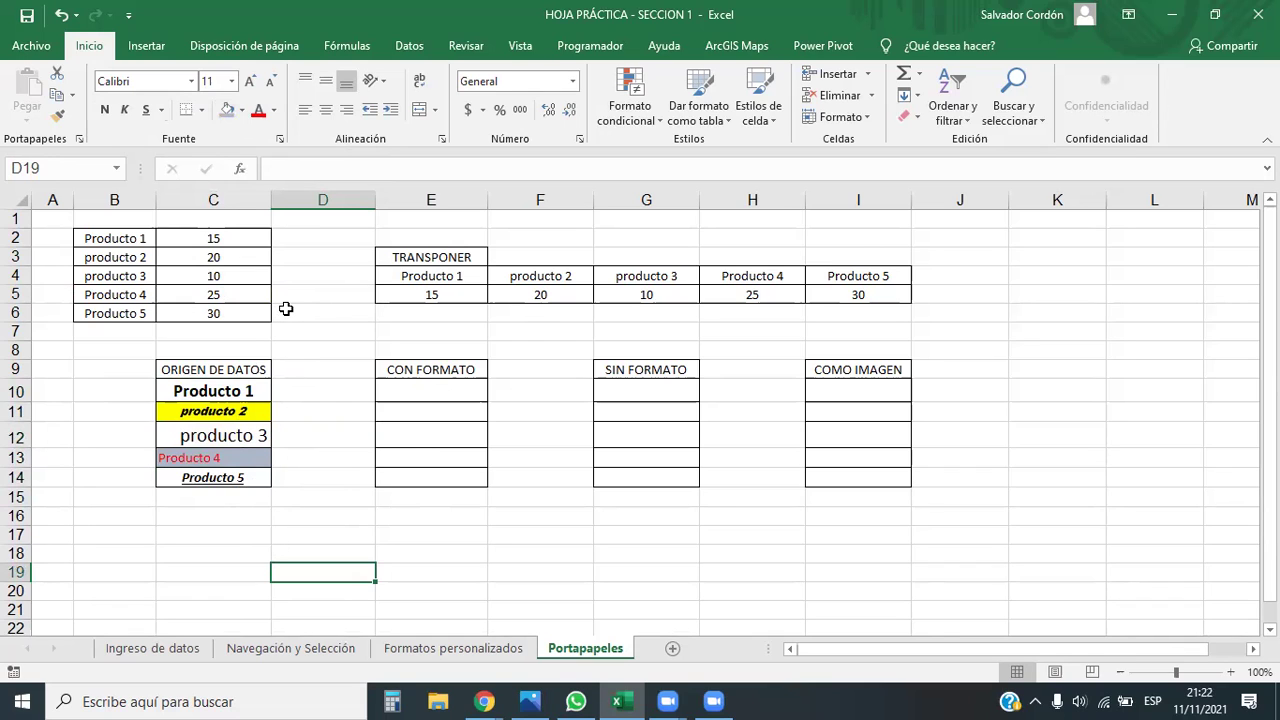
- Colour the Producto 5 text yellow and fill cell C14 with black
click(274, 110)
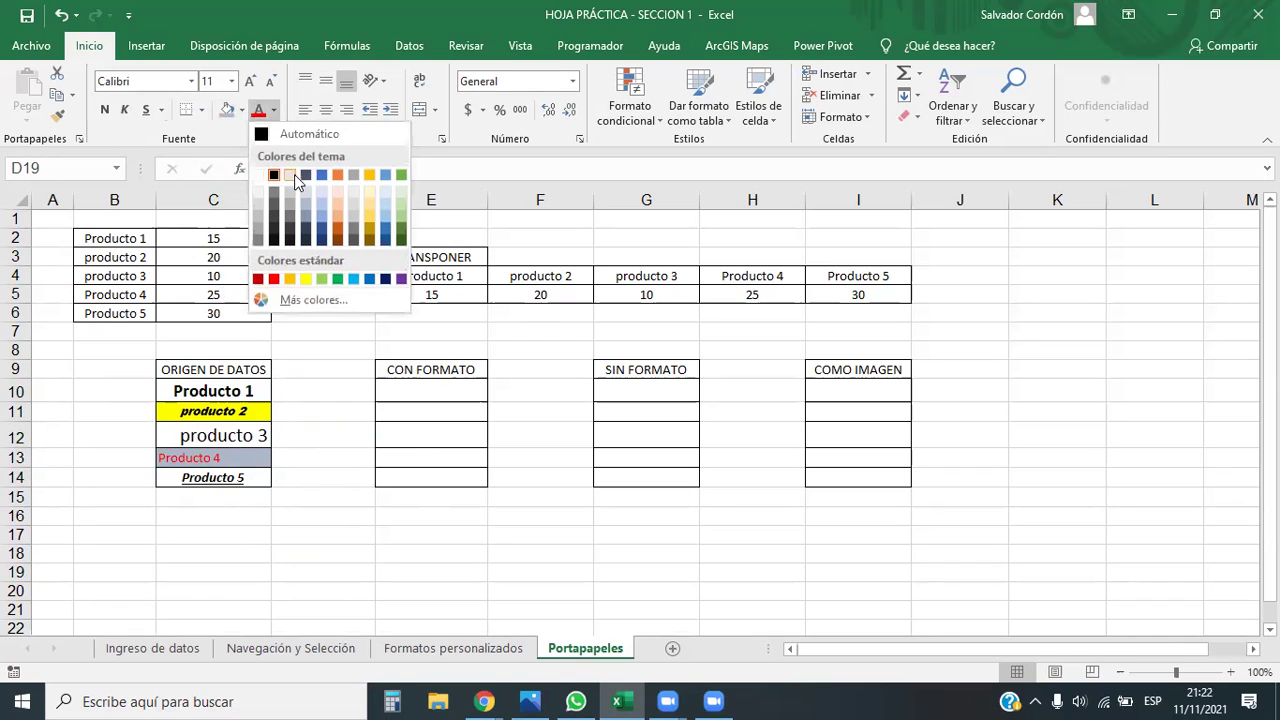
click(308, 279)
click(260, 477)
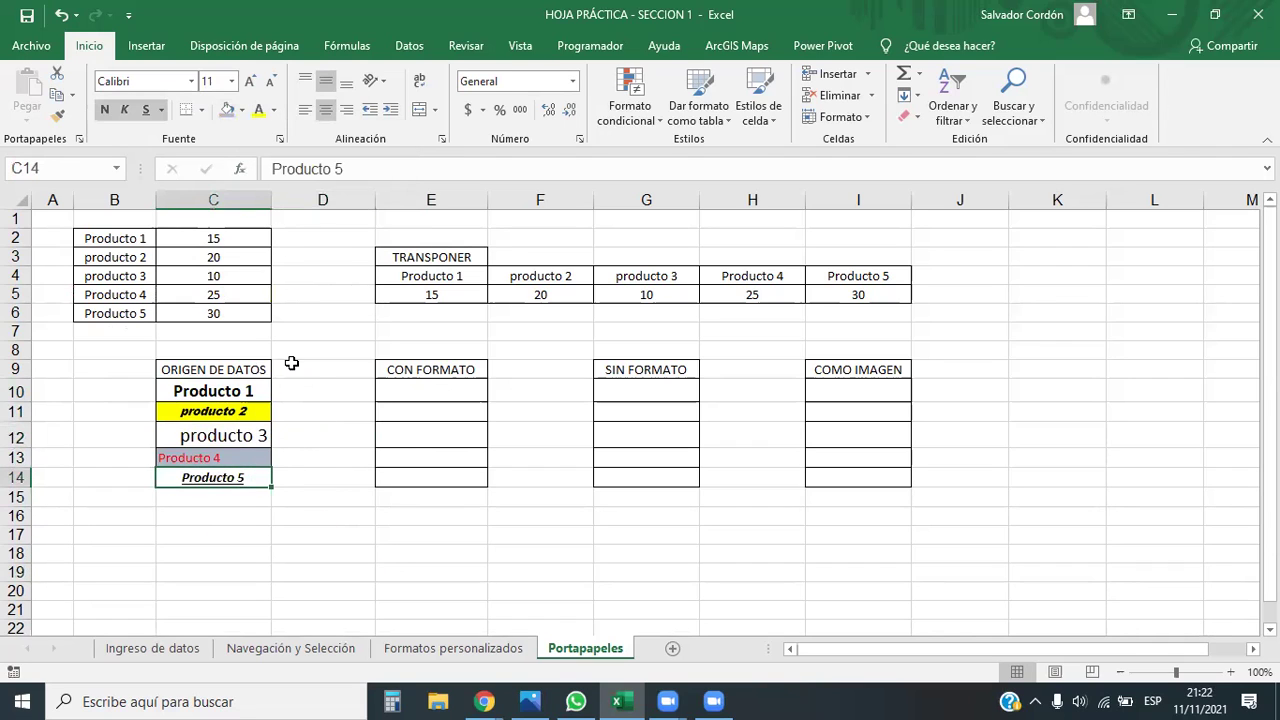
click(258, 110)
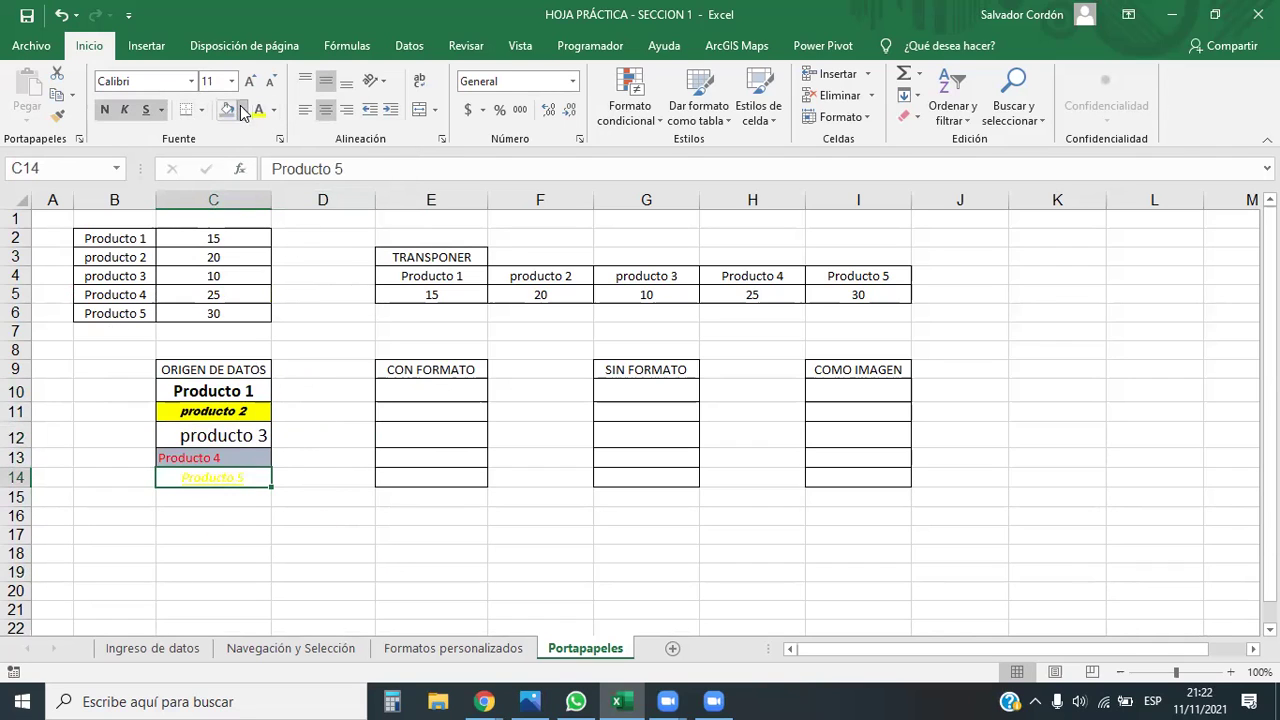
click(242, 110)
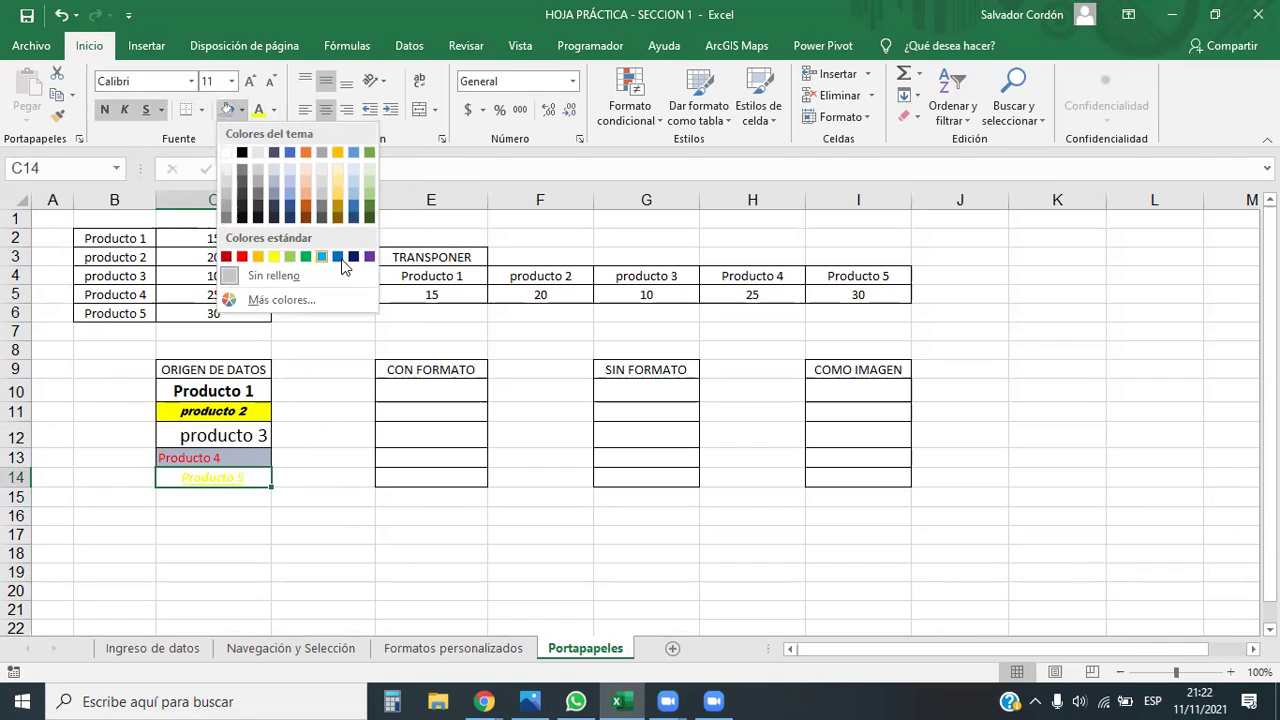
click(244, 217)
click(289, 515)
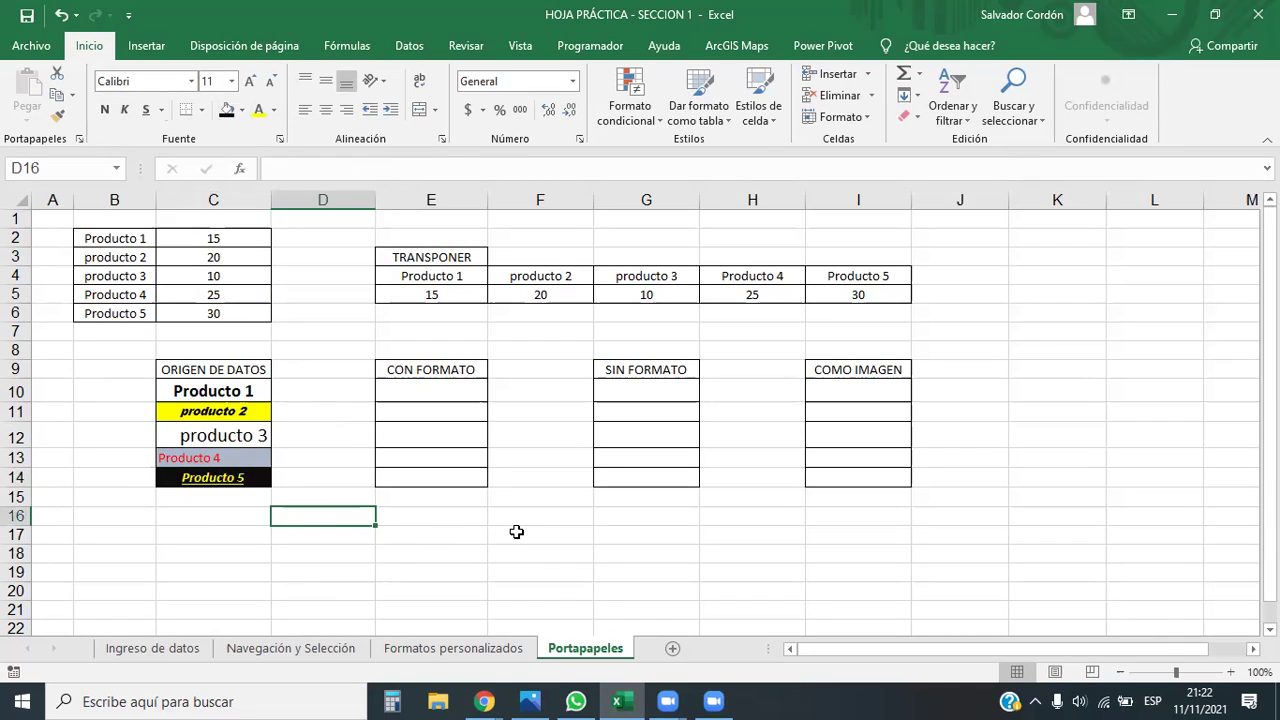
click(620, 592)
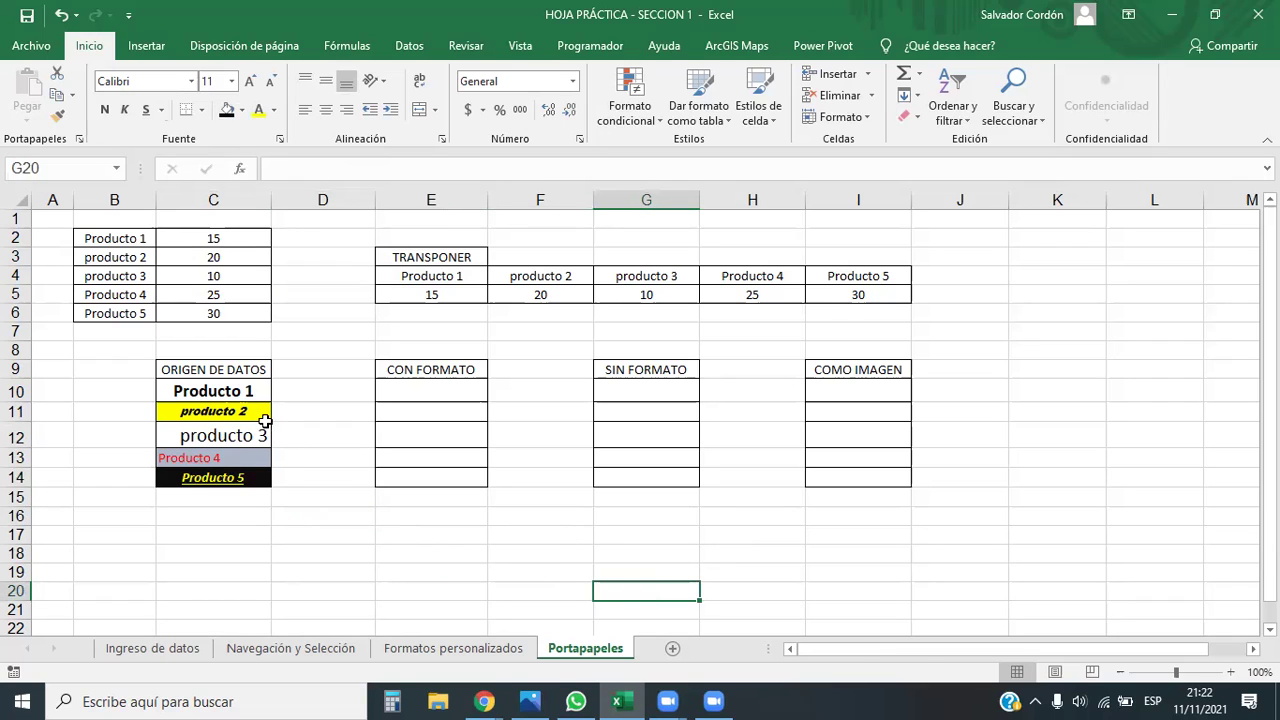
drag(243, 388, 258, 474)
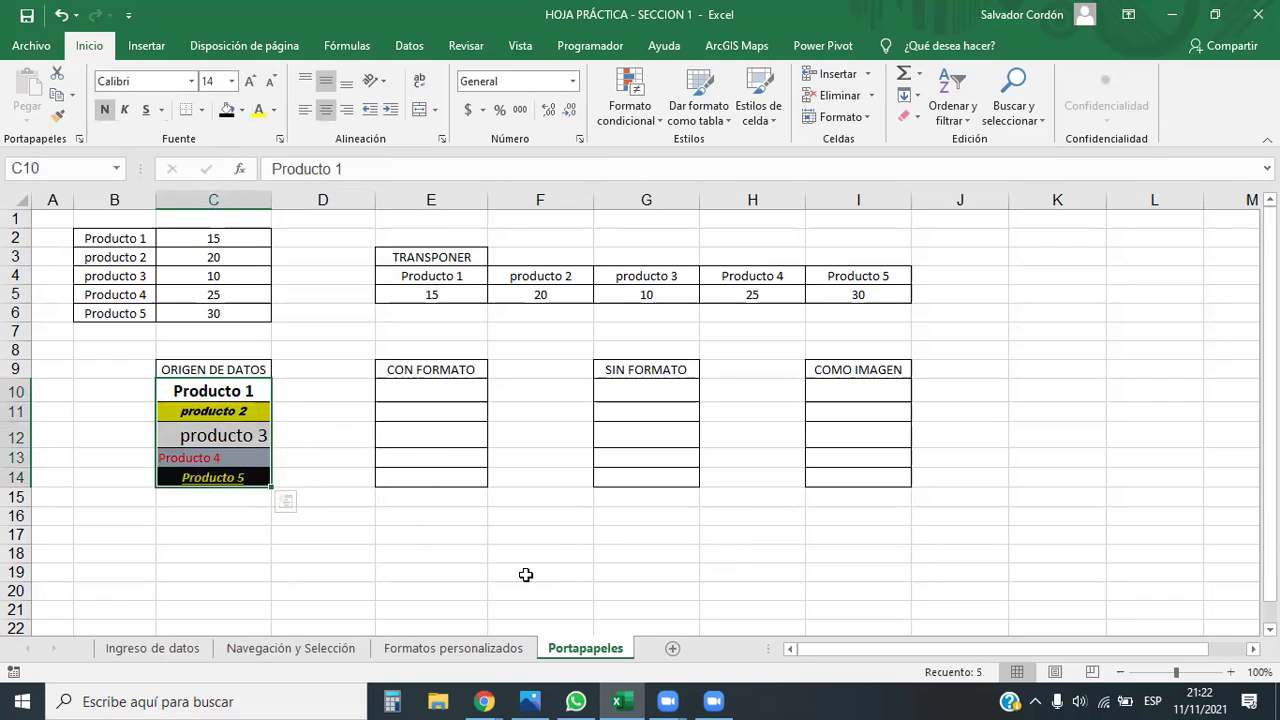
- Copy the bordered CON FORMATO column E9:E14 and paste it into F9:F14
click(741, 554)
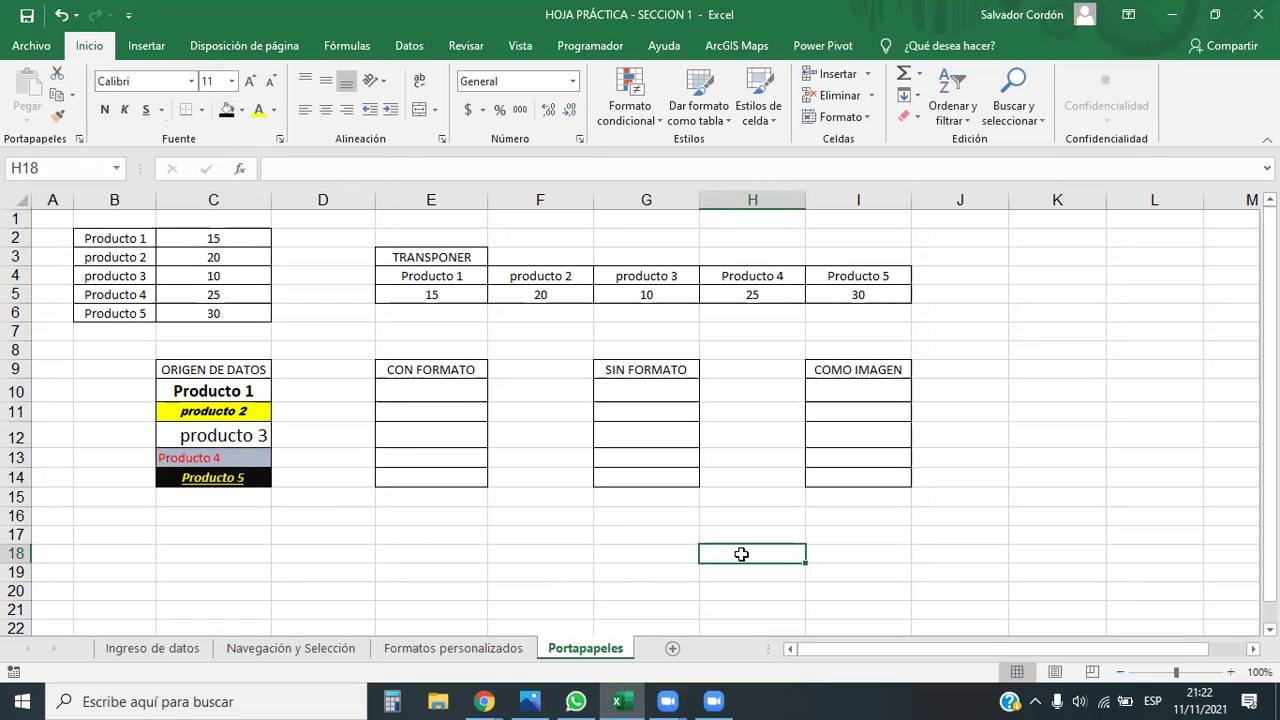
click(451, 460)
drag(251, 400, 256, 478)
drag(449, 371, 452, 478)
drag(632, 371, 660, 482)
drag(557, 370, 557, 481)
drag(450, 367, 454, 480)
key(ctrl+c)
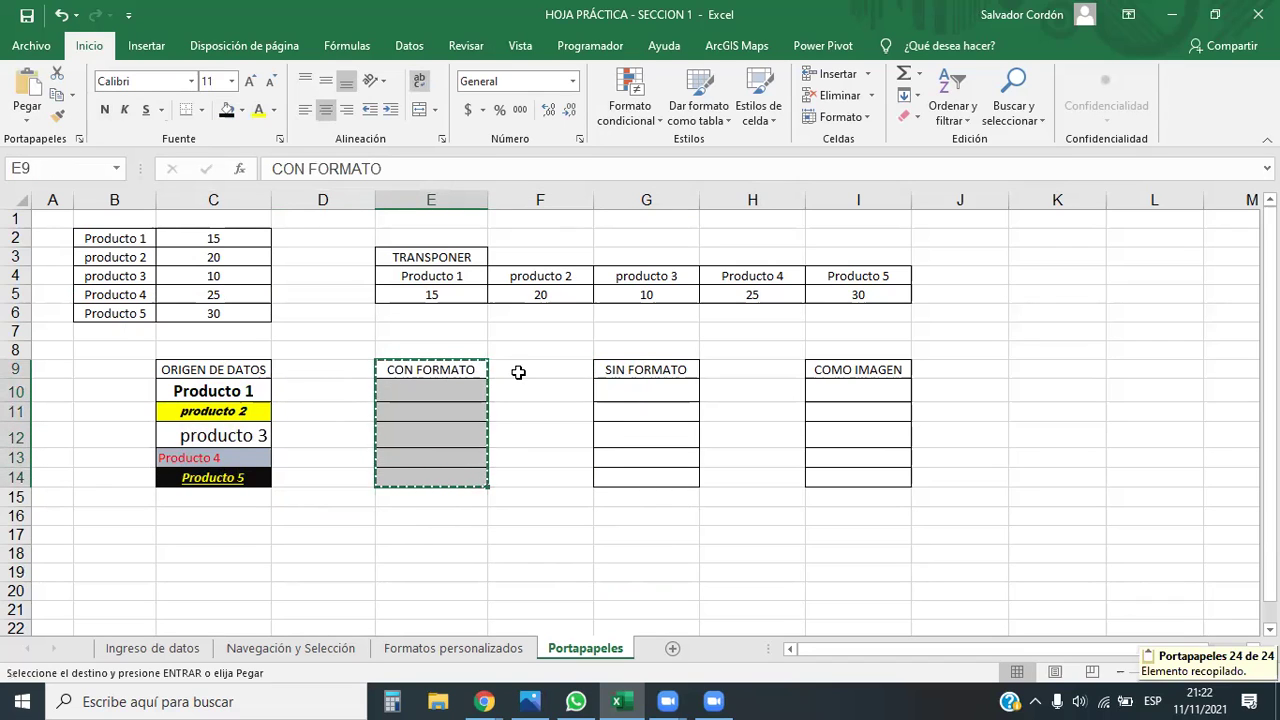
click(520, 371)
key(ctrl+v)
- Clear the three header labels in E9:G9
click(556, 372)
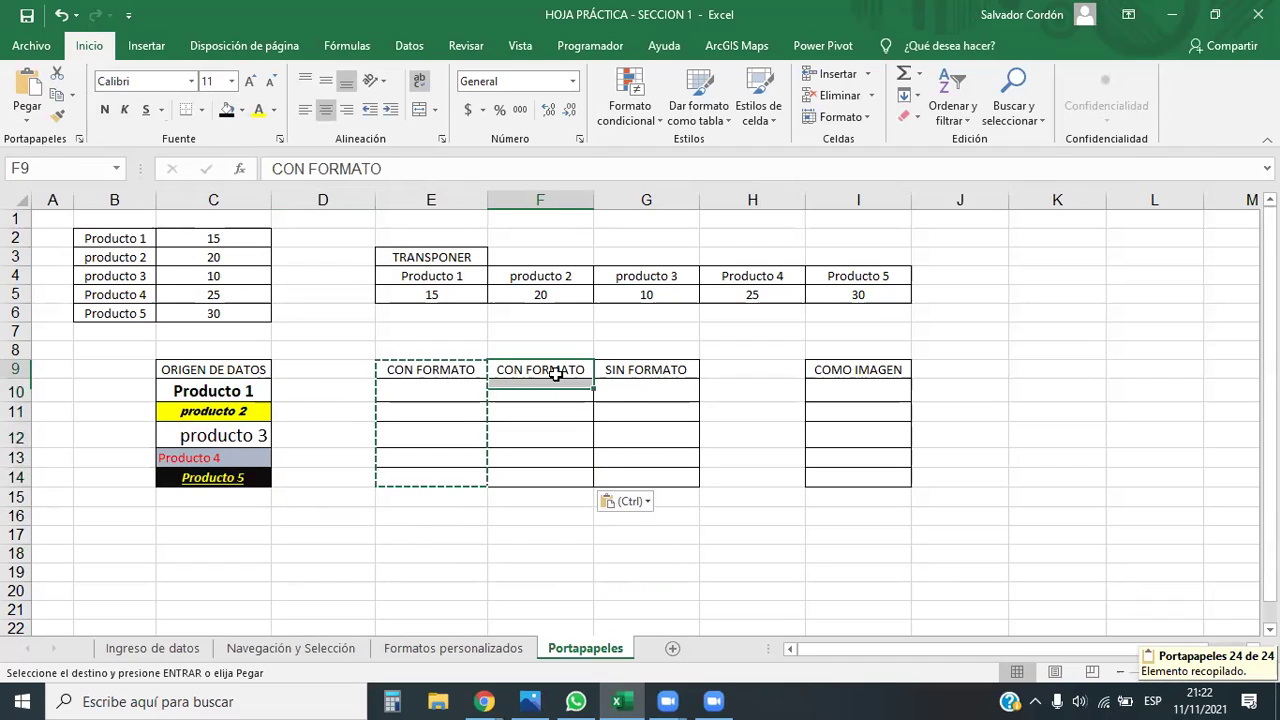
drag(462, 370, 635, 369)
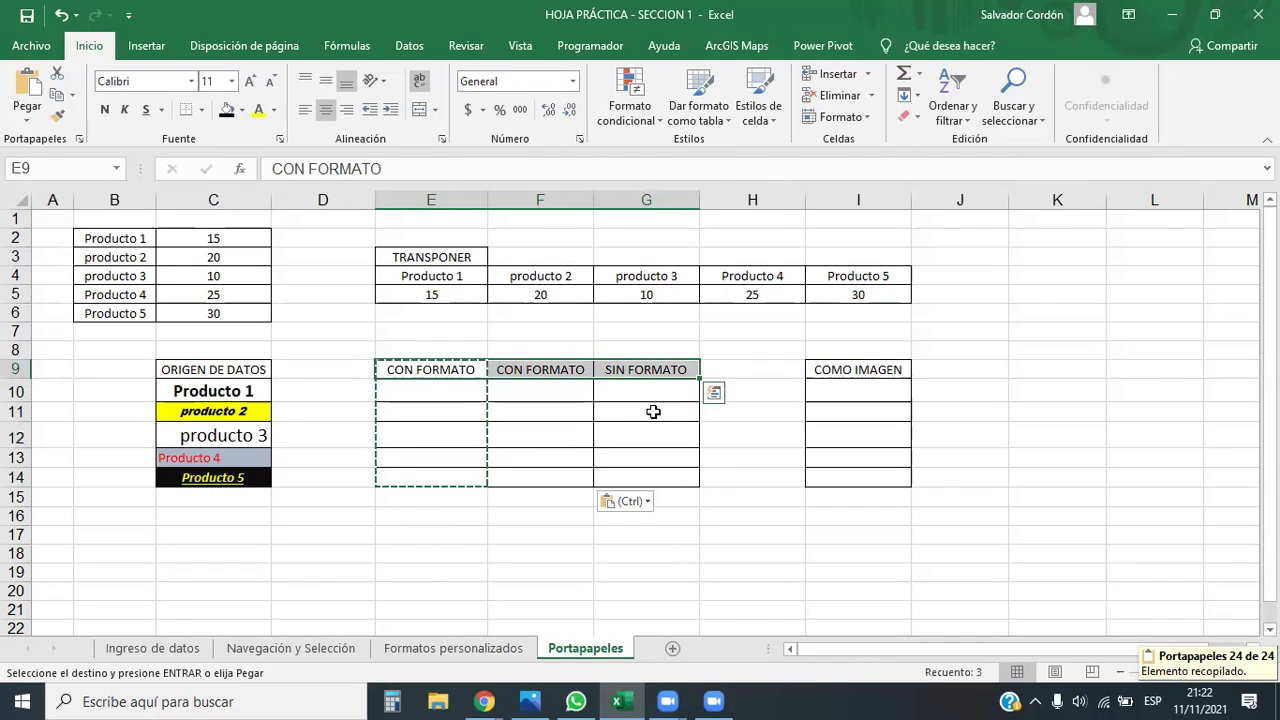
click(540, 435)
key(Escape)
key(Escape)
drag(437, 363, 485, 477)
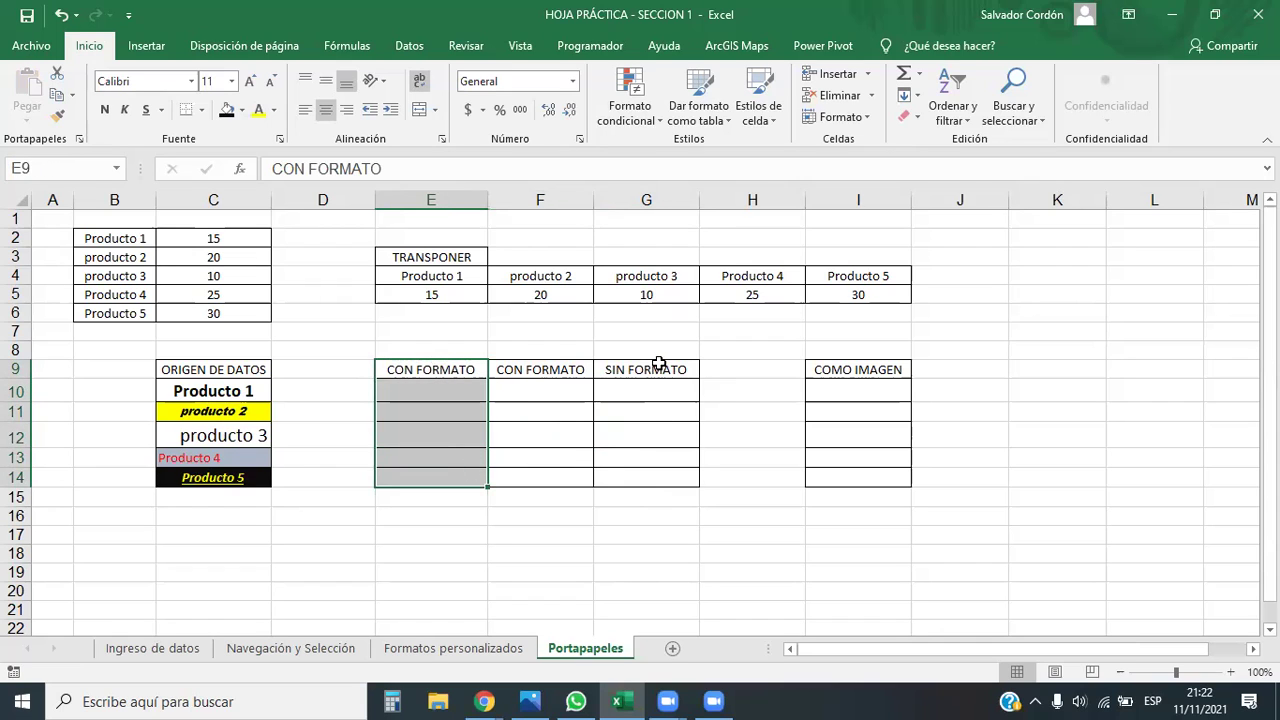
drag(659, 363, 663, 474)
click(514, 506)
drag(443, 371, 650, 368)
key(Delete)
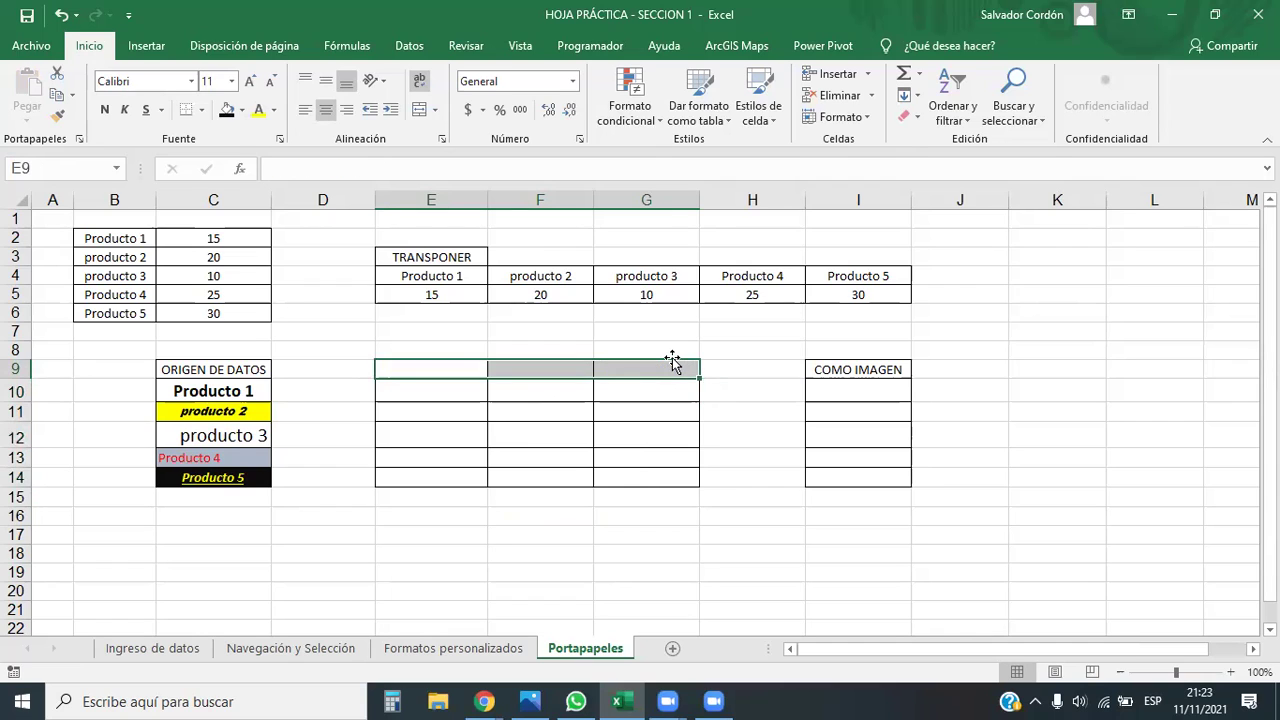
click(463, 440)
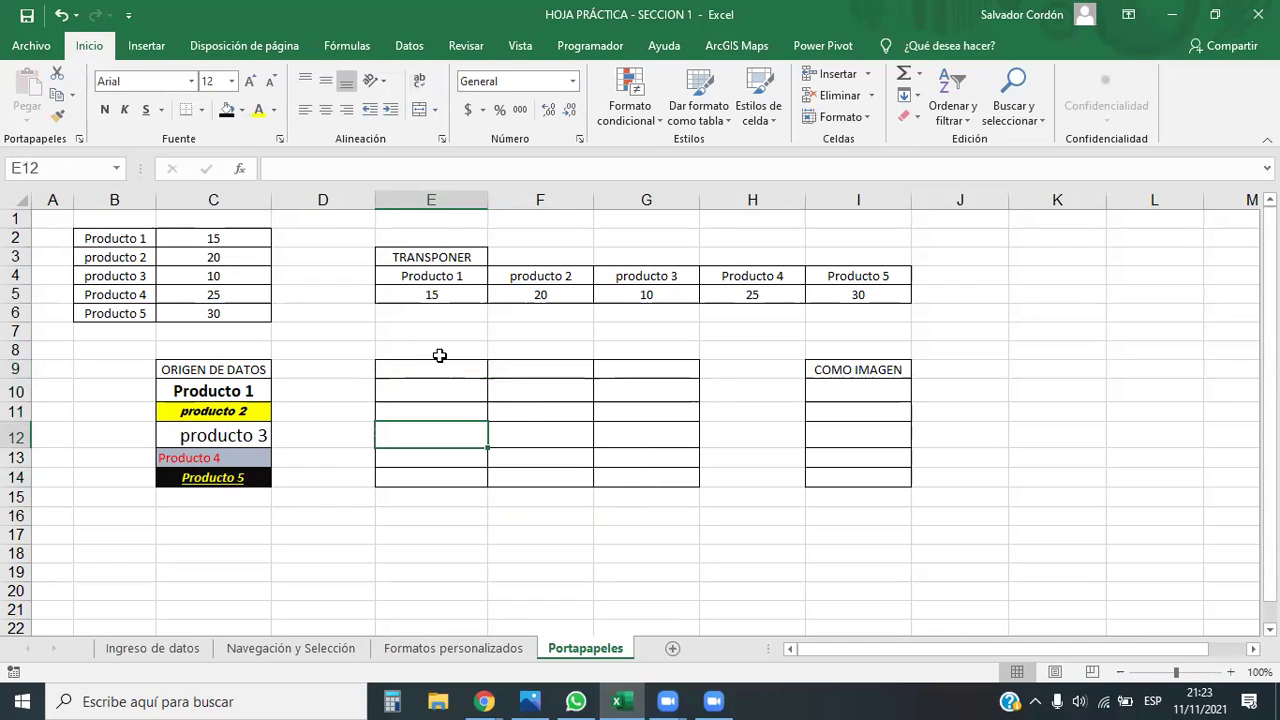
- Insert a blank row 8 and merge E8:G8 into one centred cell
click(17, 350)
key(ctrl+plus)
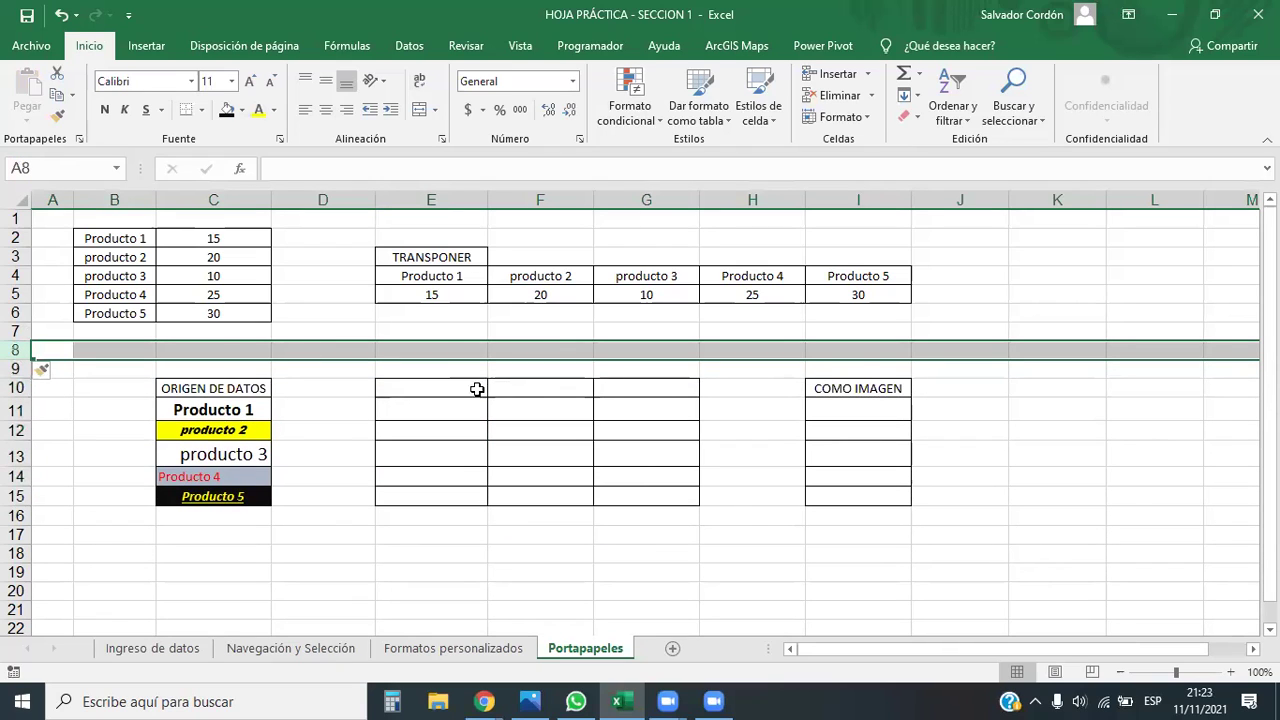
click(464, 476)
drag(454, 349, 650, 355)
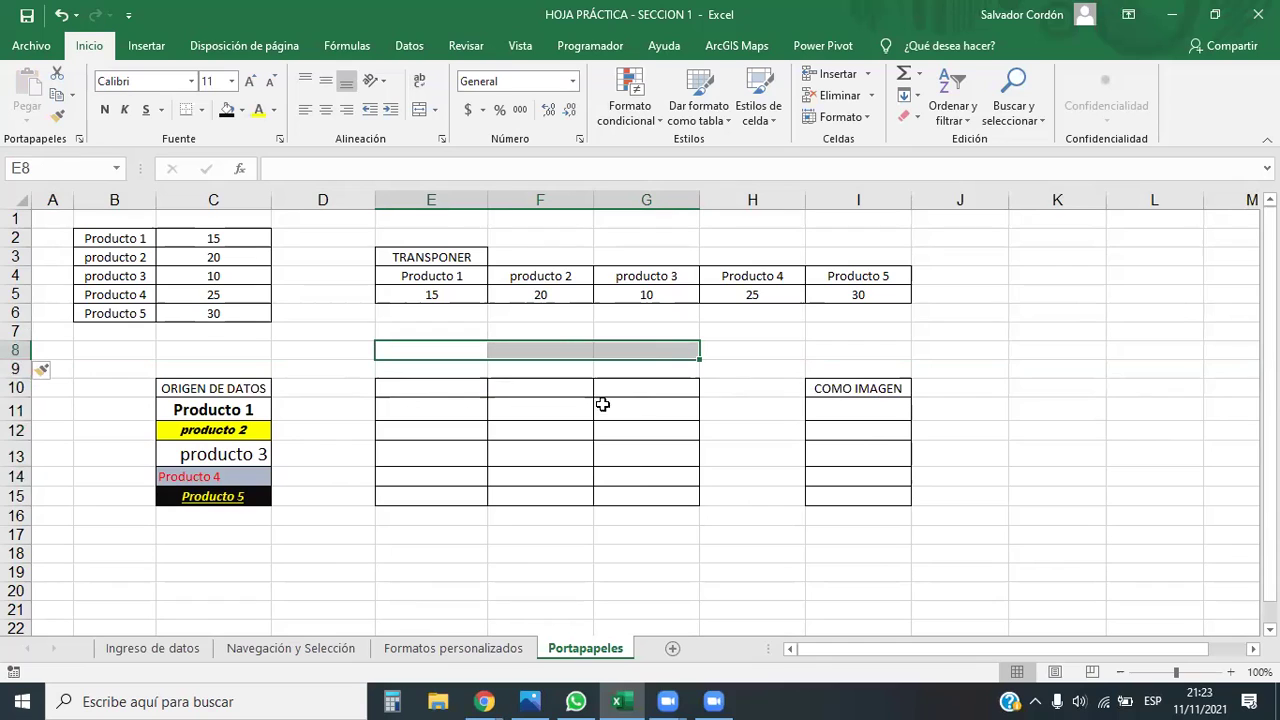
click(420, 109)
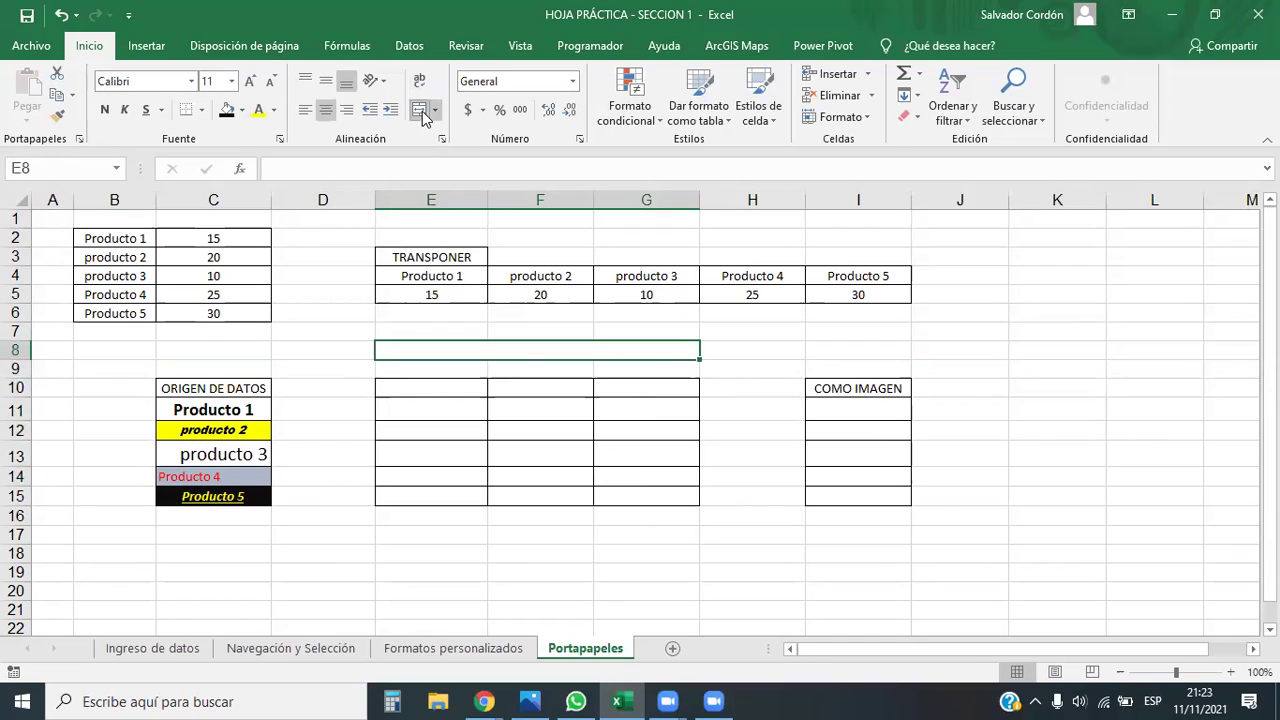
- Enter the title DESTINO DE DATOS in the merged cell
double_click(560, 350)
text(destino)
key(Escape)
text(DESTINO DE DATOS)
key(Return)
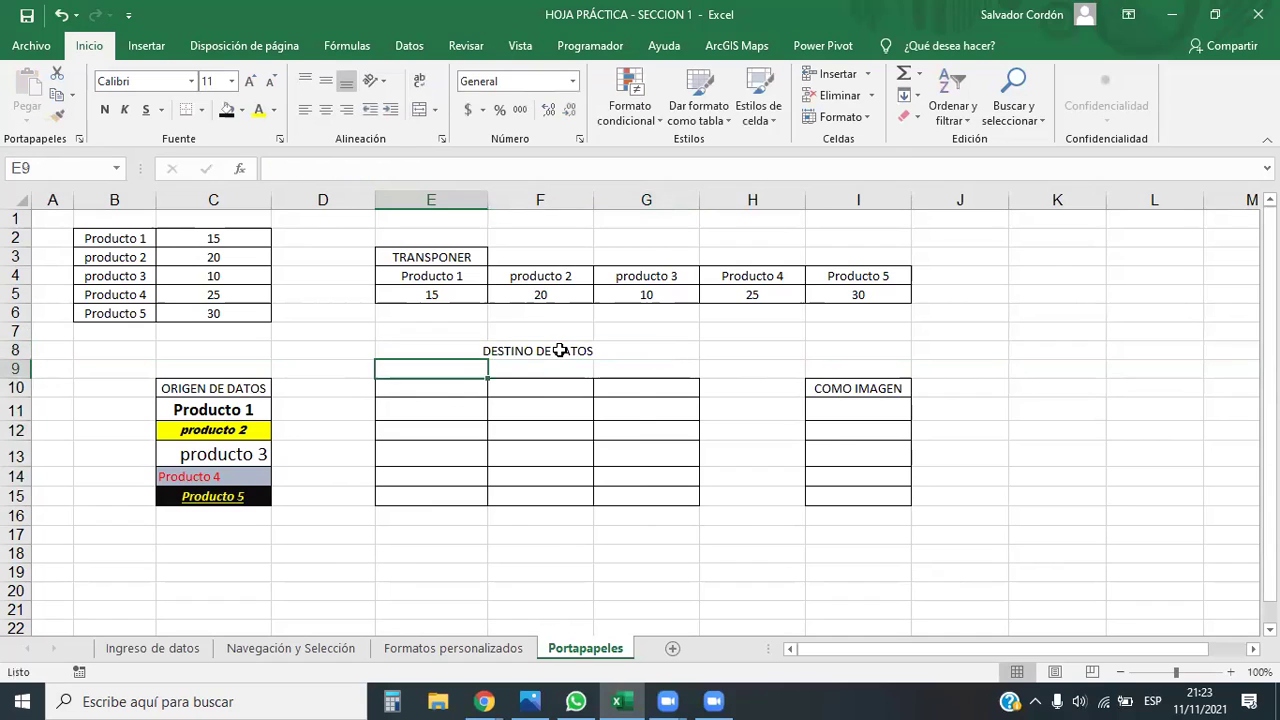
- Move the DESTINO DE DATOS title down to E9:G9 and give it borders and bold
click(537, 345)
drag(558, 360, 563, 370)
click(657, 415)
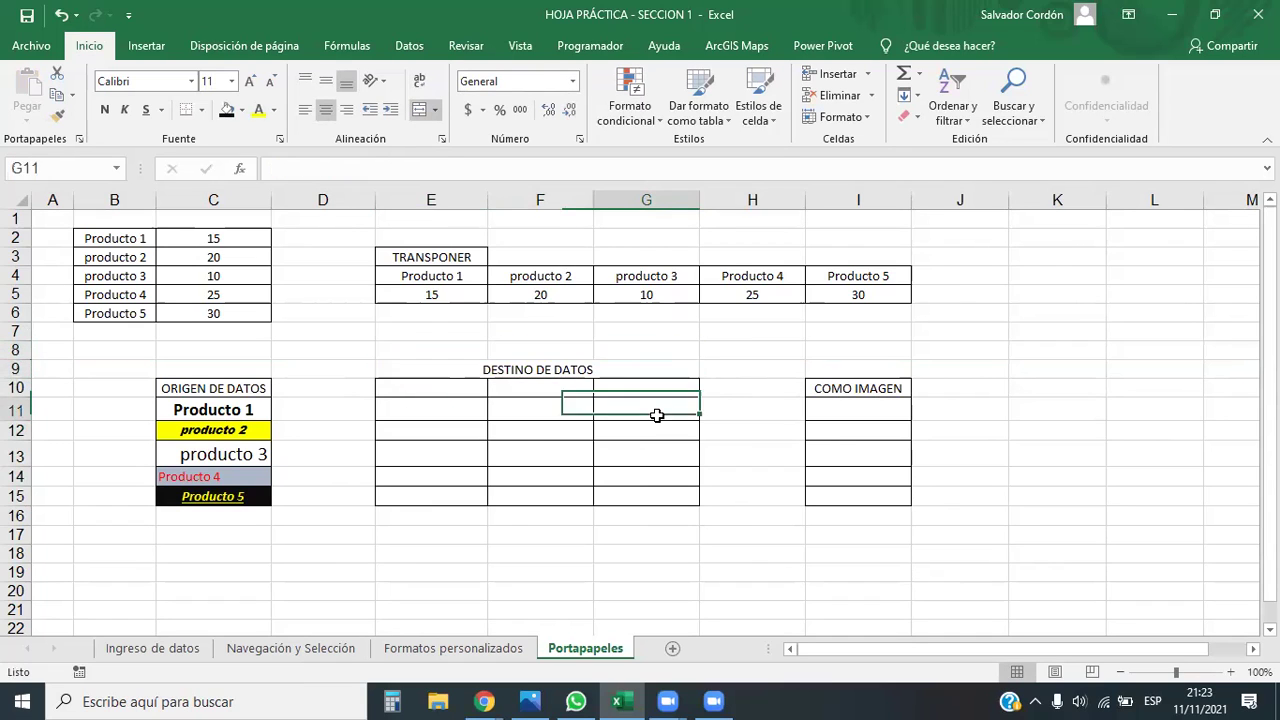
click(520, 372)
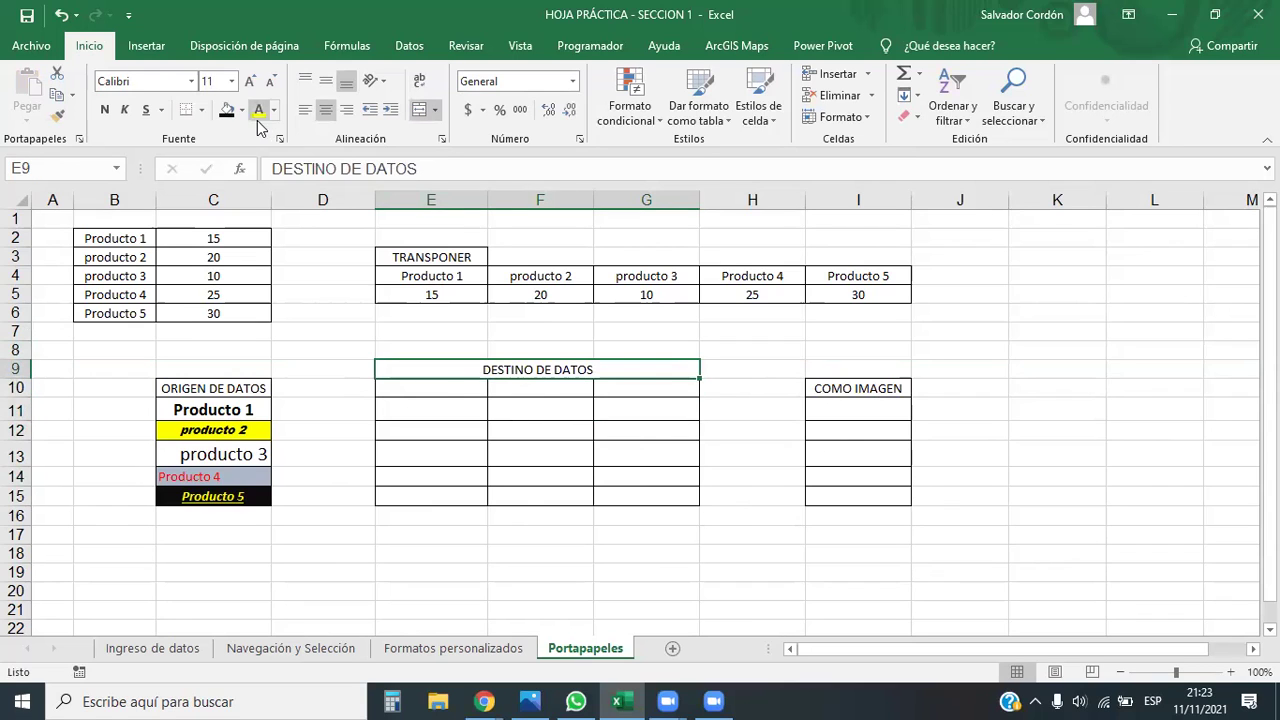
click(203, 110)
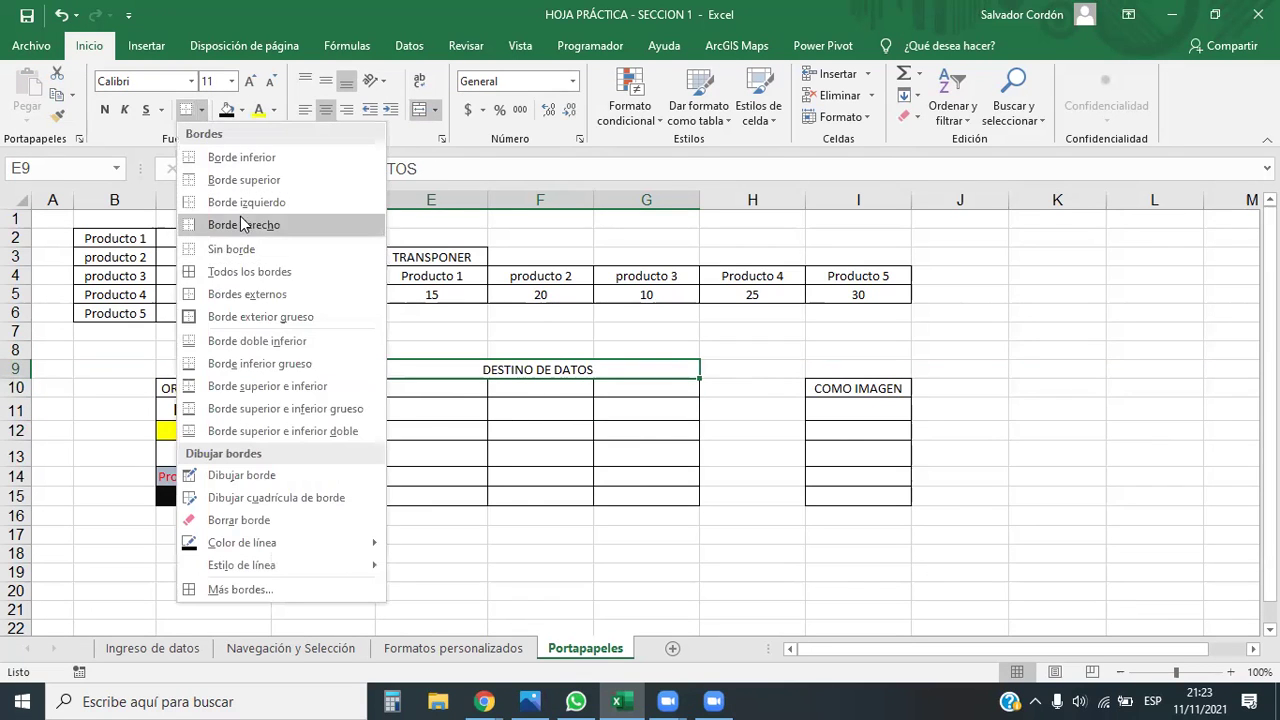
click(250, 271)
click(104, 110)
click(514, 428)
click(537, 558)
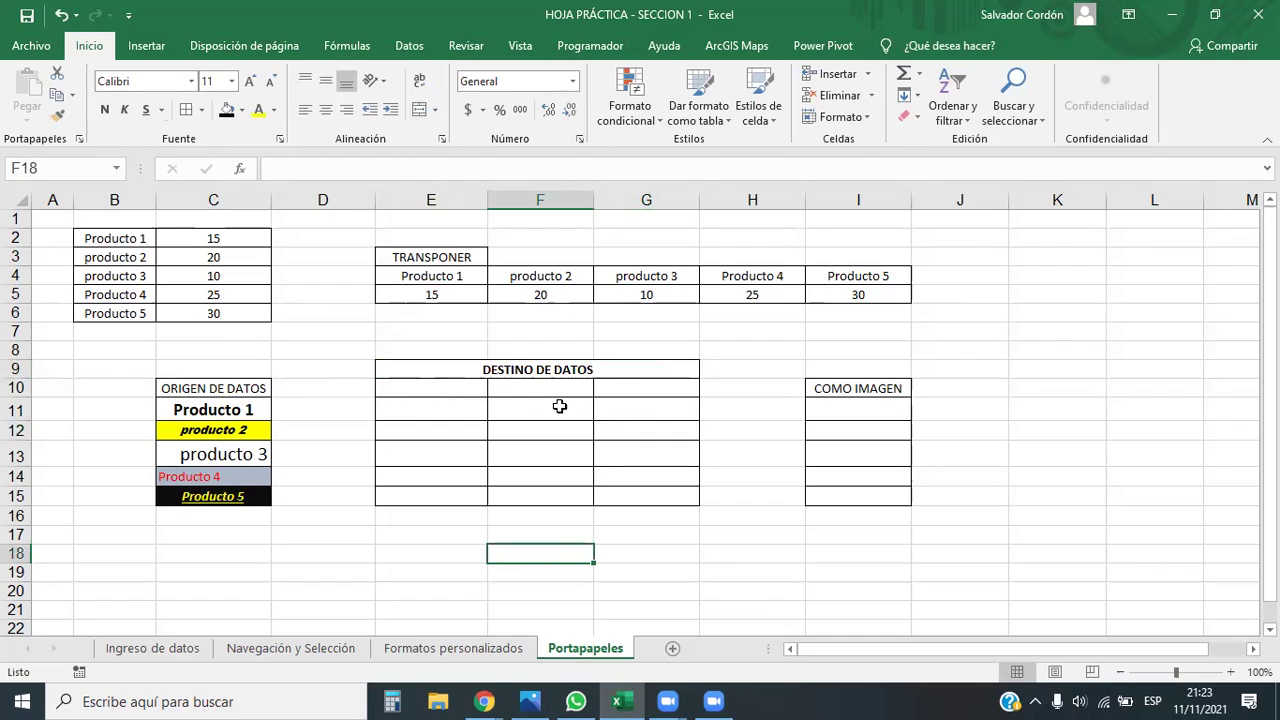
drag(443, 387, 660, 386)
- Enter FORMATO Y CONT in E10, SOLO FORMATO in F10 and SOLO CONT in G10
click(449, 386)
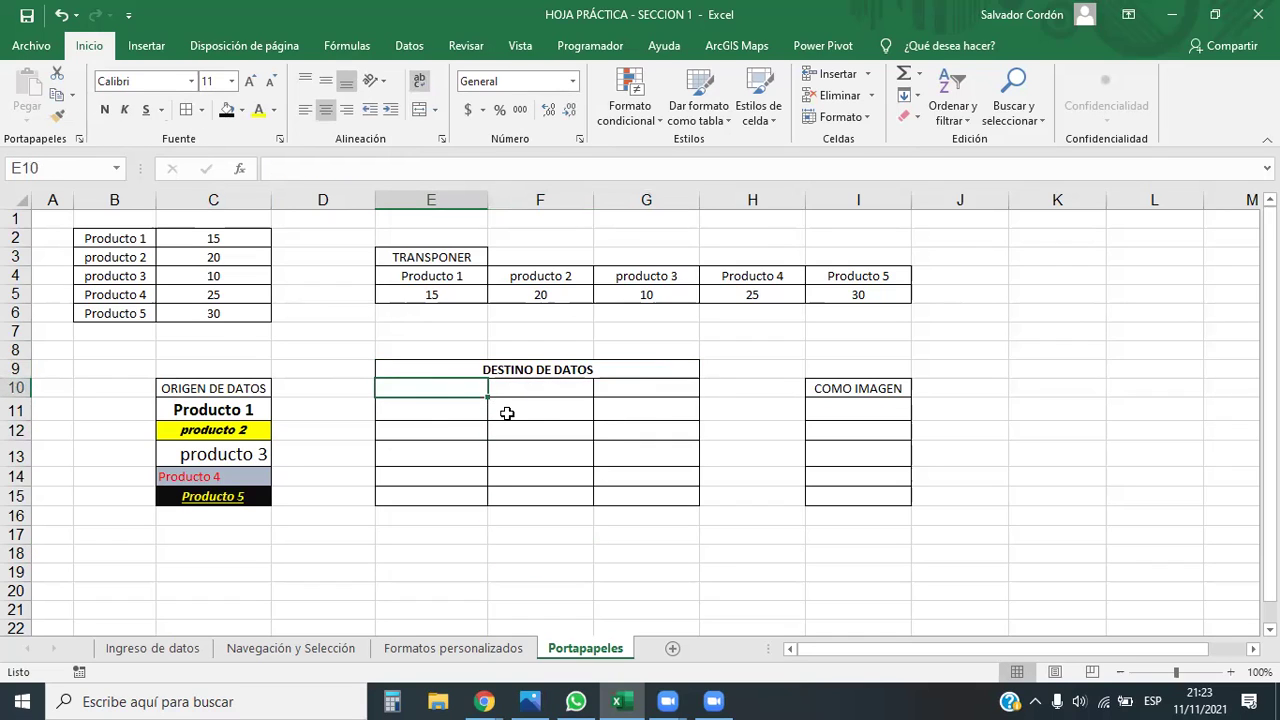
text(FORMTA)
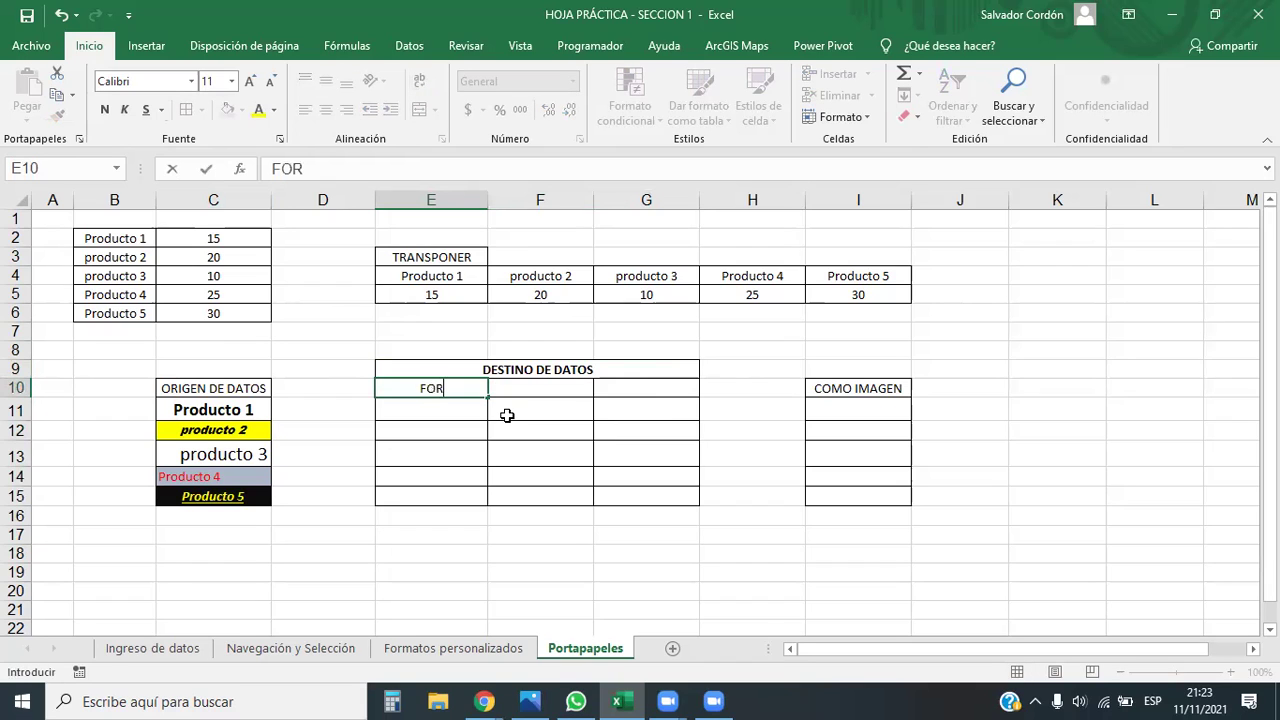
key(BackSpace)
key(BackSpace)
text(ATO Y CONT)
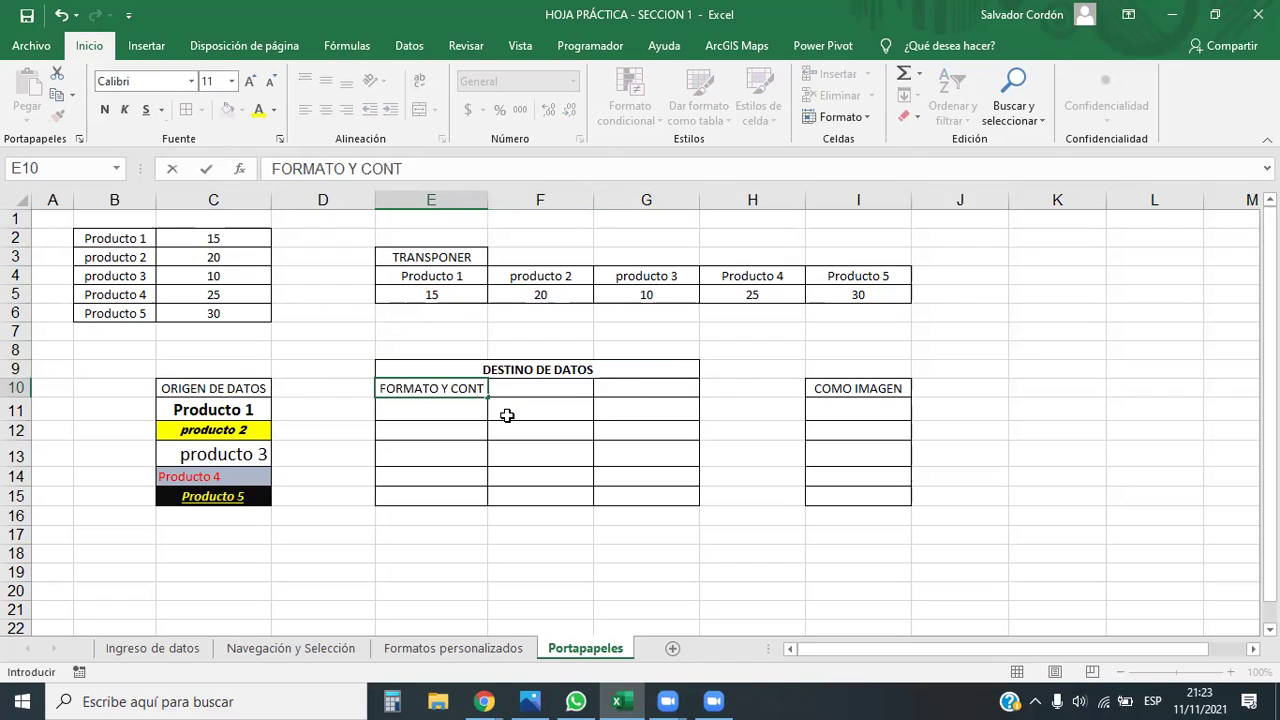
key(Tab)
text(CONT)
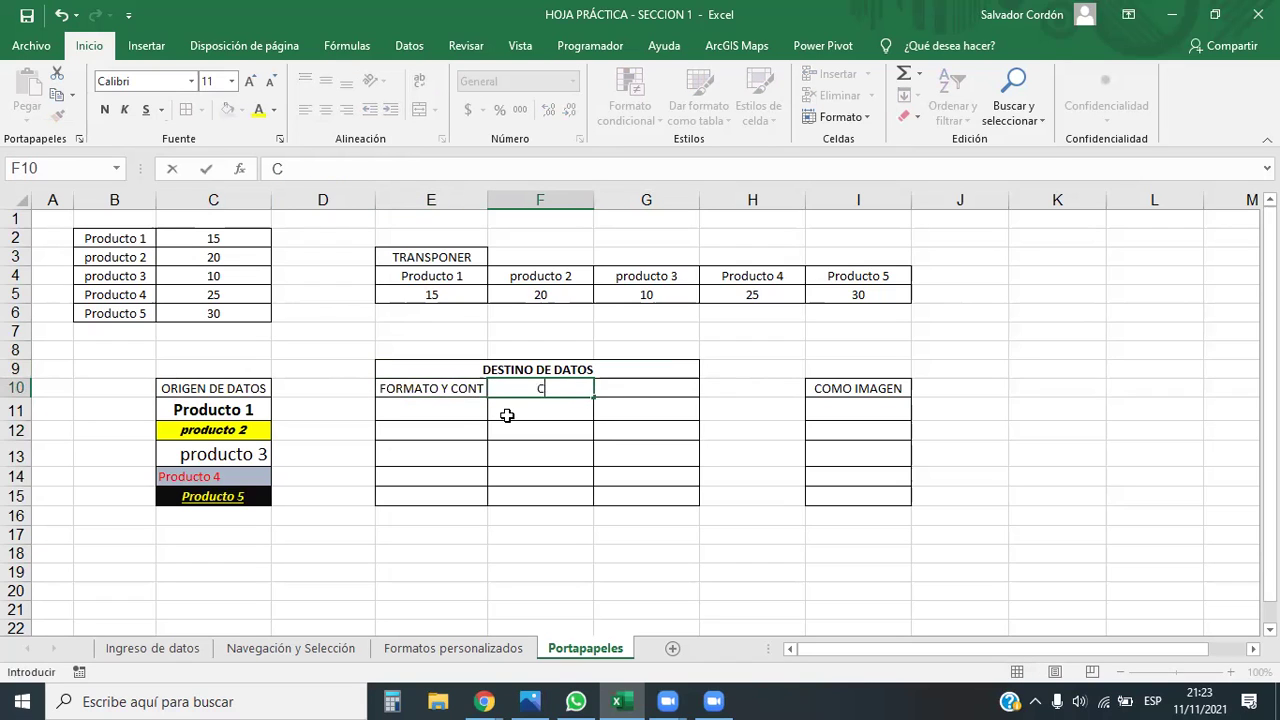
key(BackSpace)
key(BackSpace)
key(BackSpace)
key(BackSpace)
text(SOLO FORMATO)
key(Tab)
text(SOLO CONT)
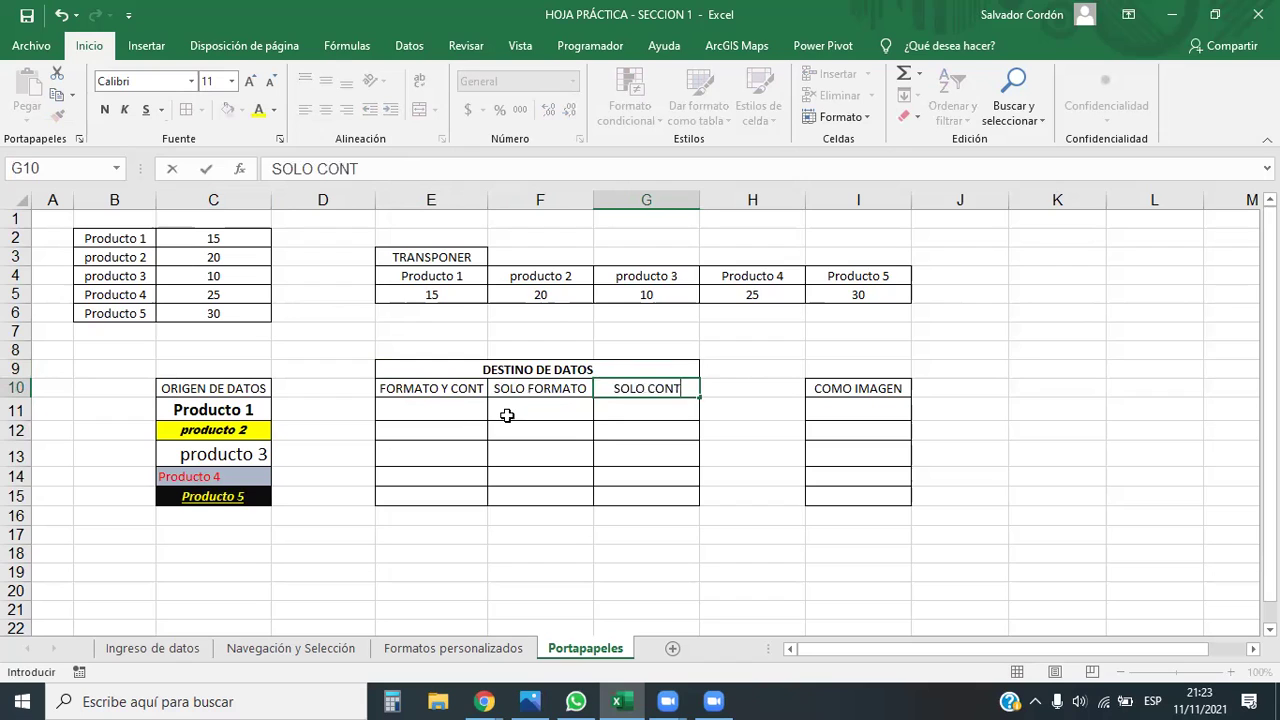
click(737, 530)
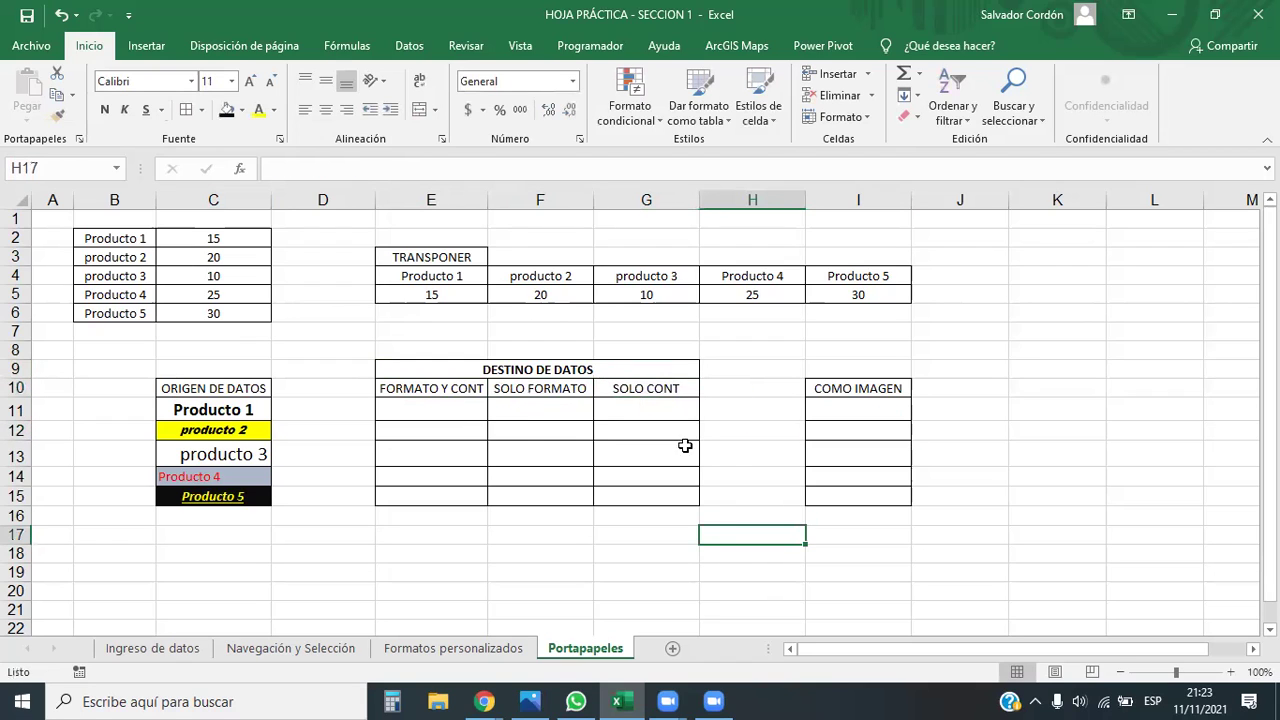
drag(446, 396, 668, 497)
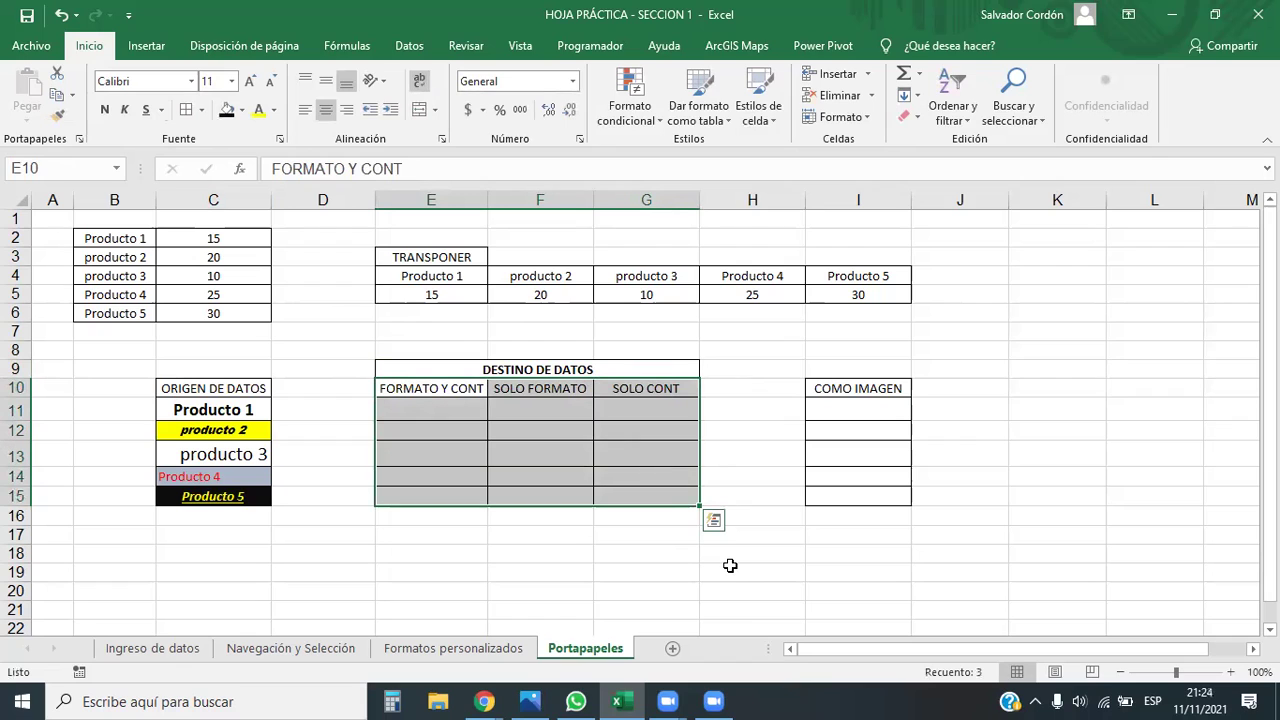
click(846, 548)
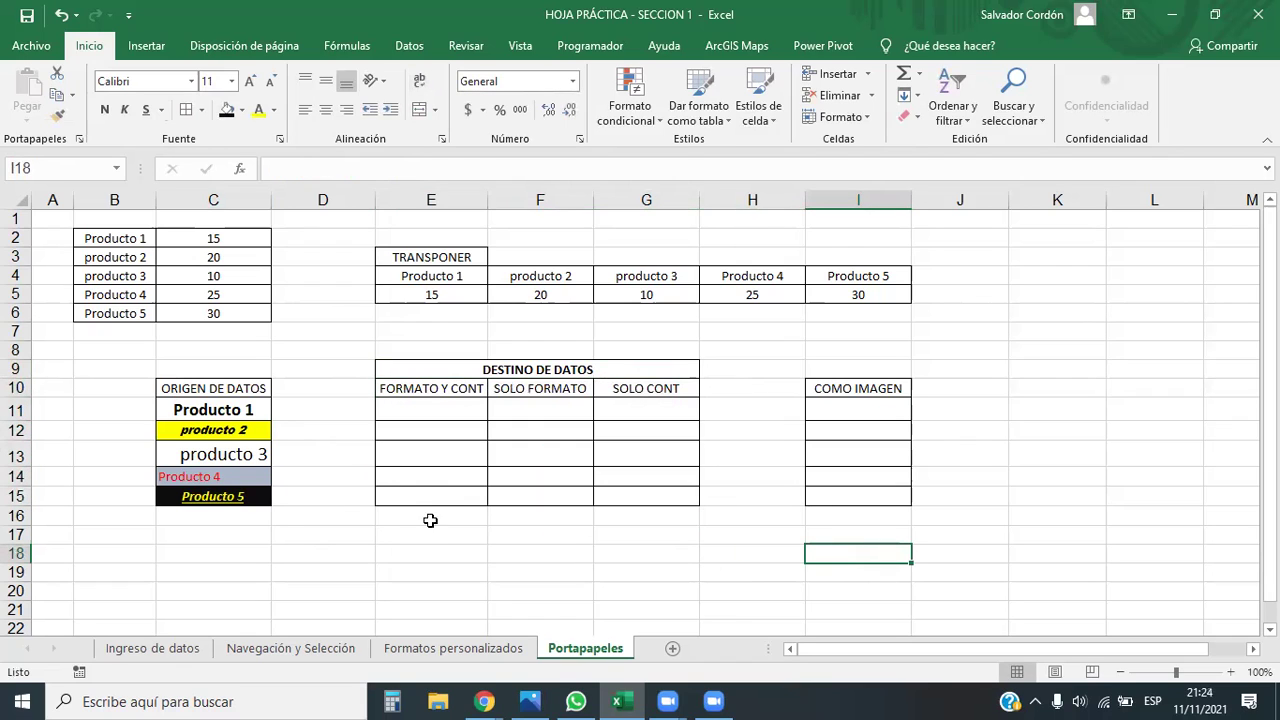
drag(240, 390, 257, 497)
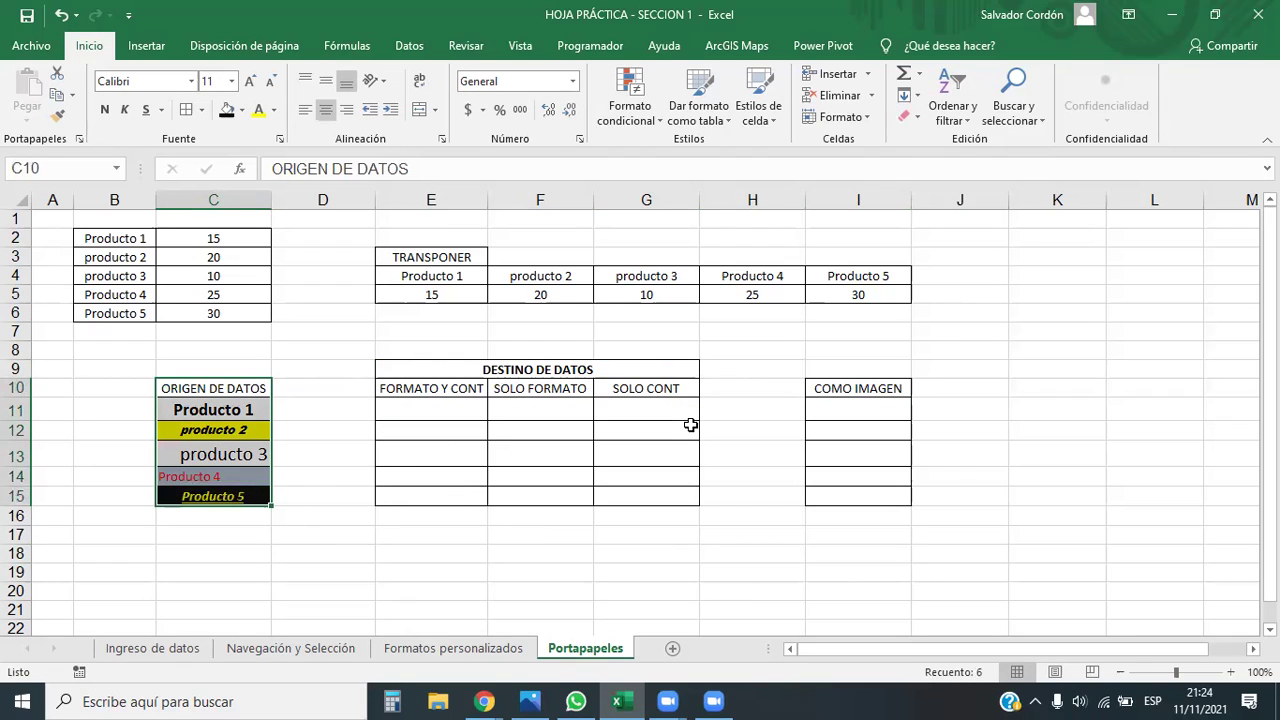
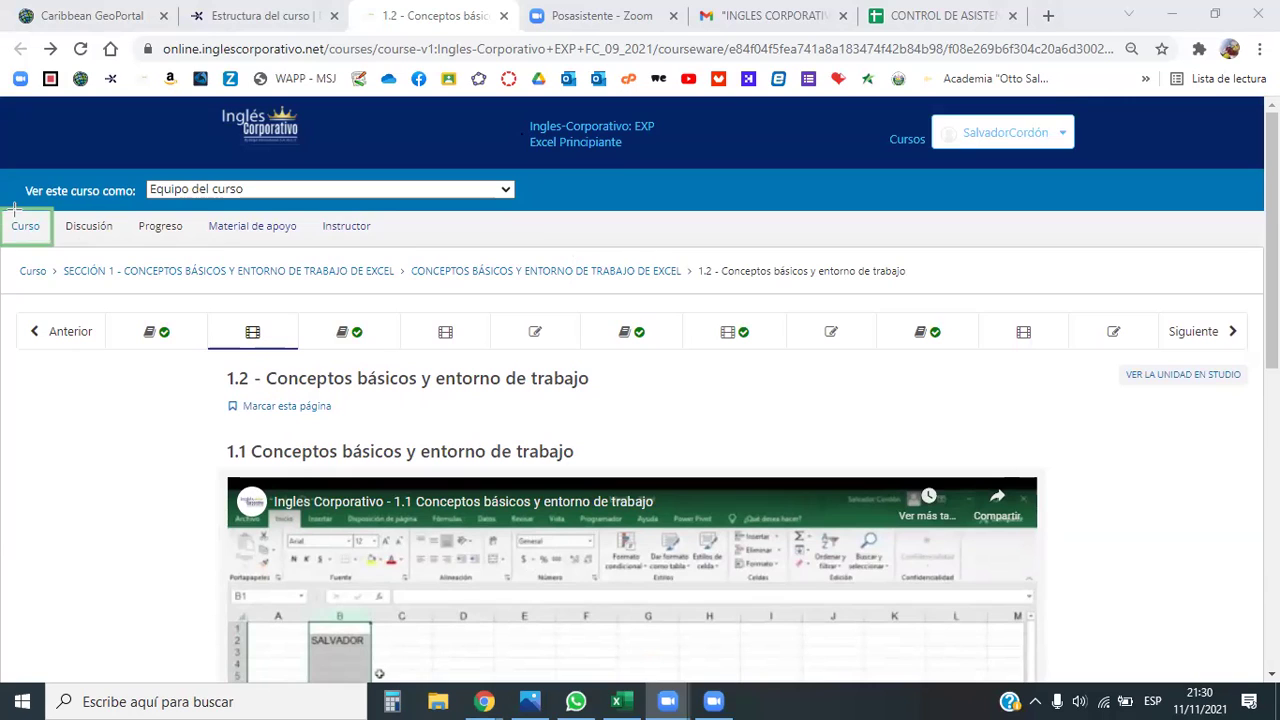
- Annotate the course page, boxing the first lesson units and the PLANTILLA DE ACTIVIDADES - SECCIÓN 1 link
drag(2, 209, 51, 244)
drag(108, 307, 126, 320)
drag(228, 341, 308, 360)
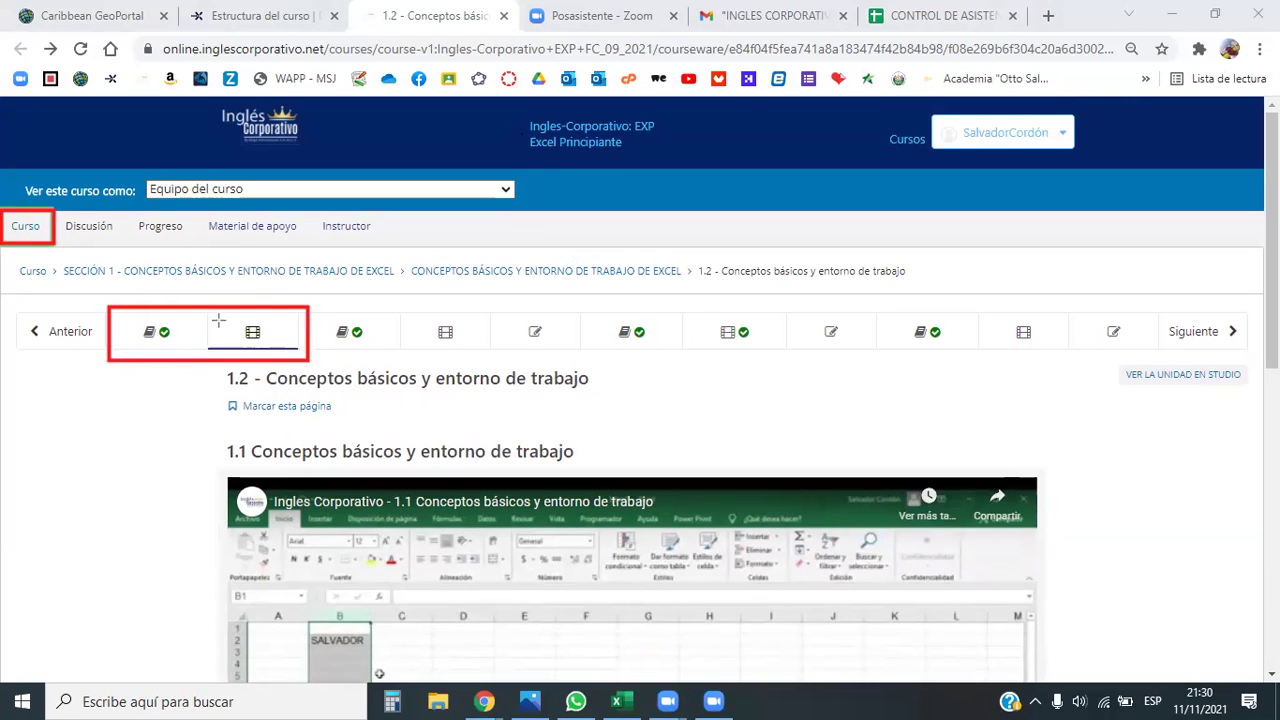
mouse_move(206, 310)
mouse_down()
mouse_move(229, 337)
mouse_move(308, 358)
mouse_up()
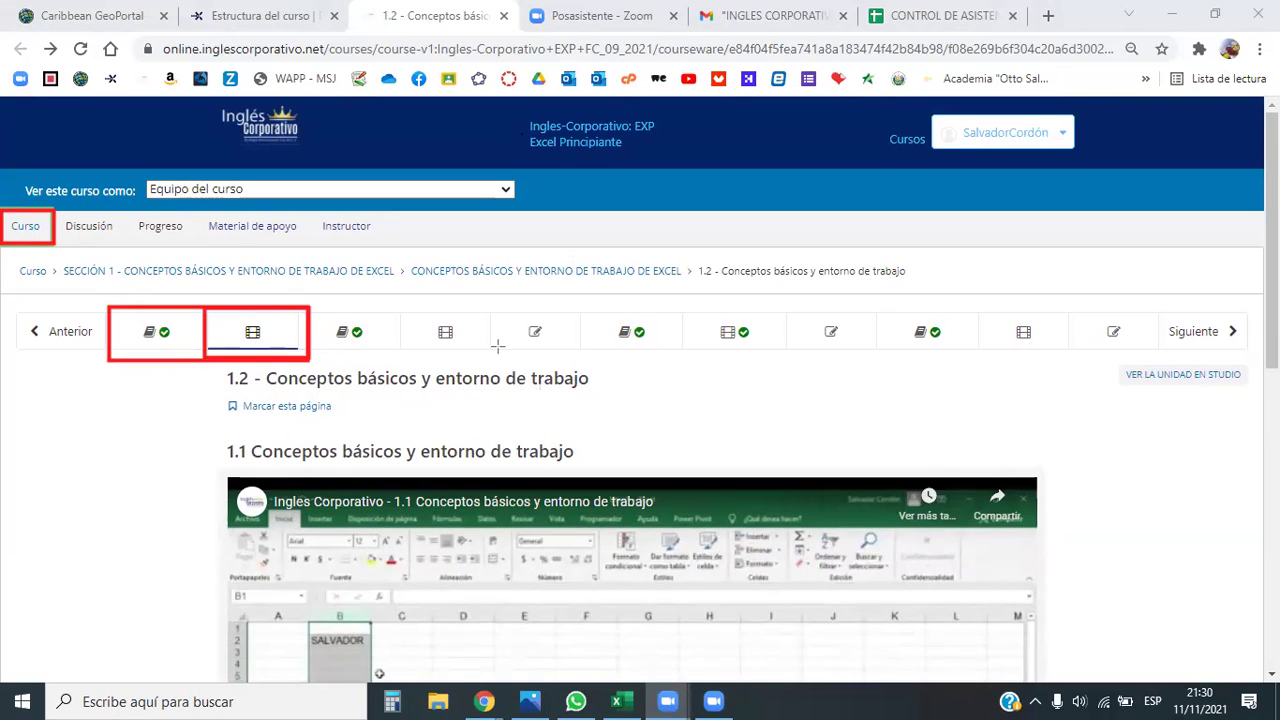
scroll(462, 477, down, 3)
scroll(462, 477, down, 3)
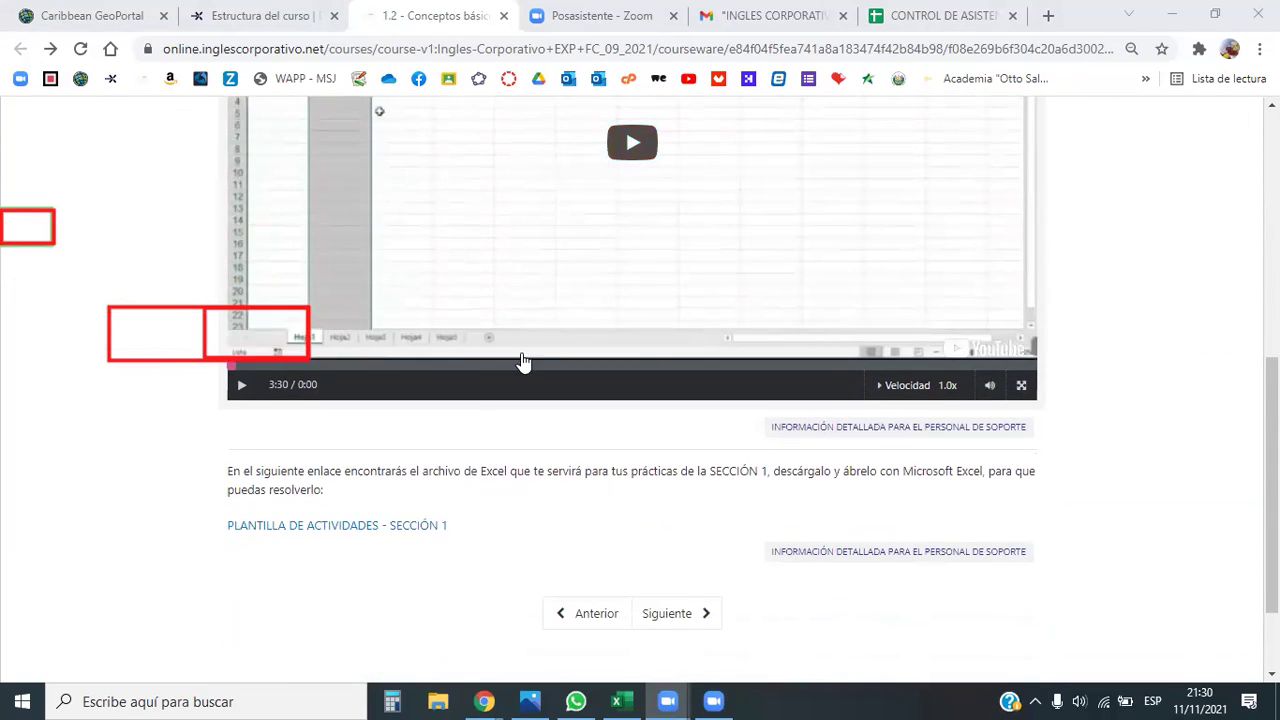
key(e)
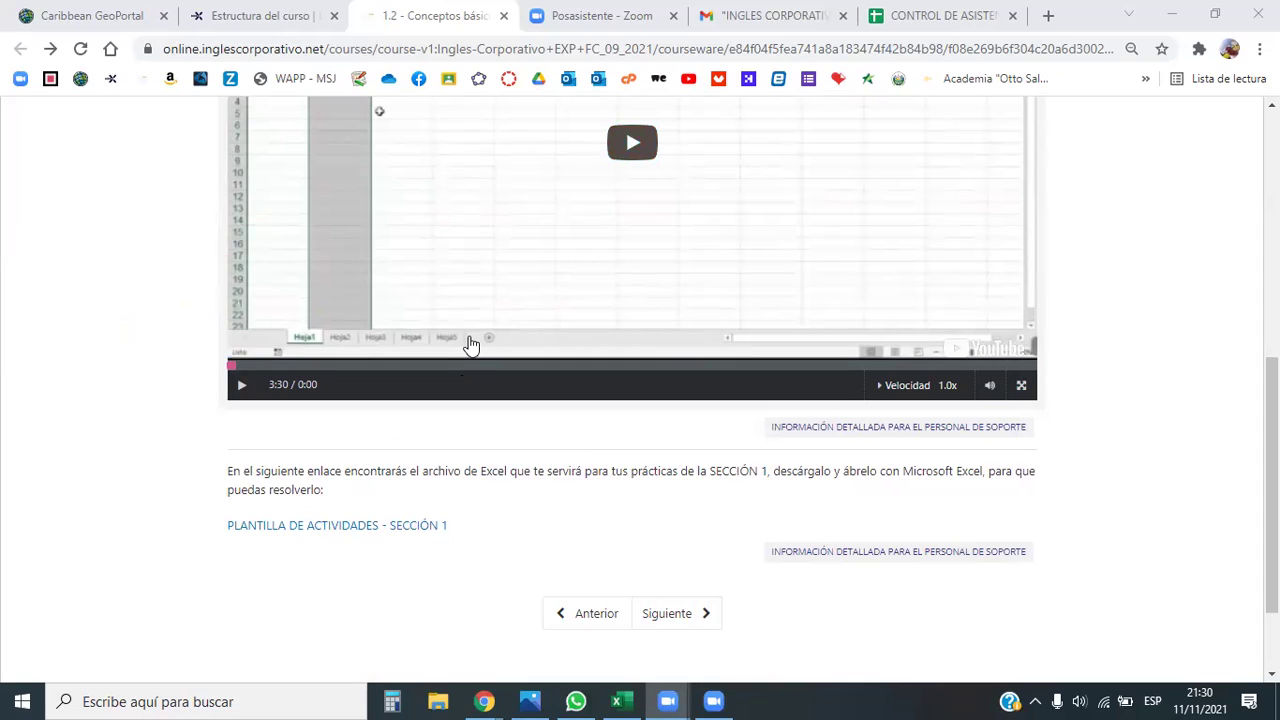
mouse_move(213, 512)
mouse_down()
mouse_move(443, 550)
mouse_move(461, 540)
mouse_up()
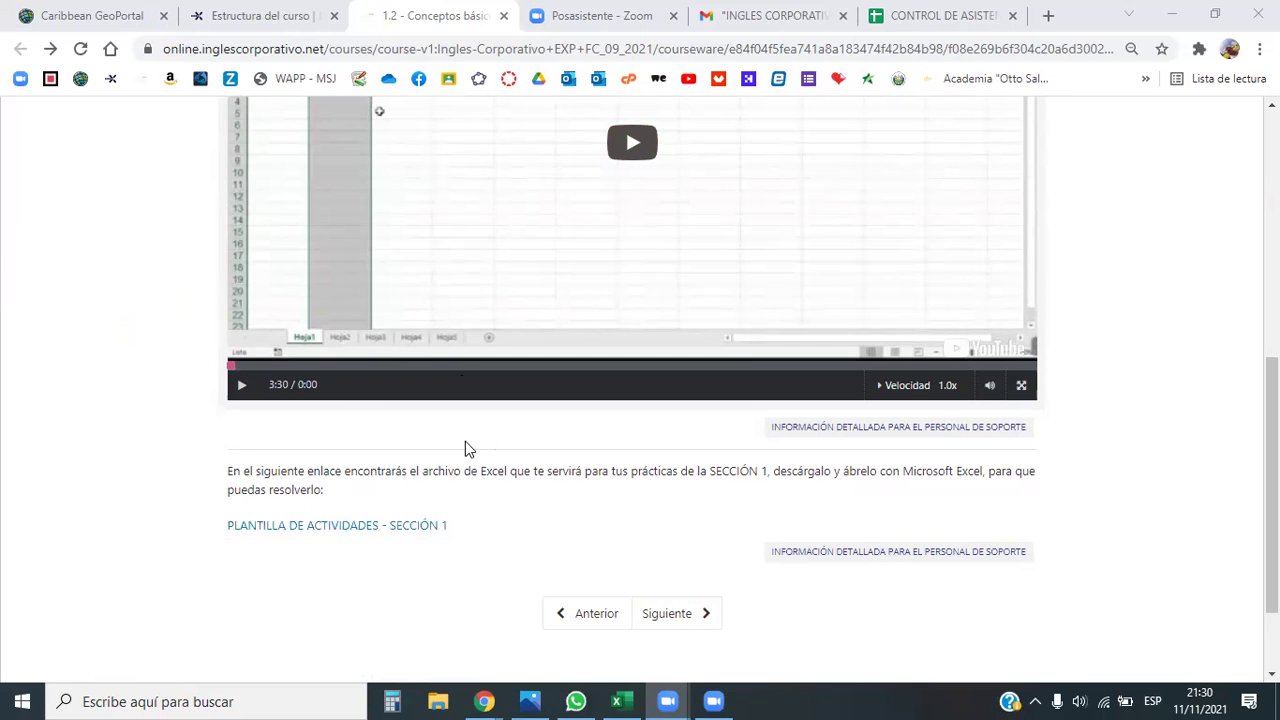
scroll(335, 540, up, 10)
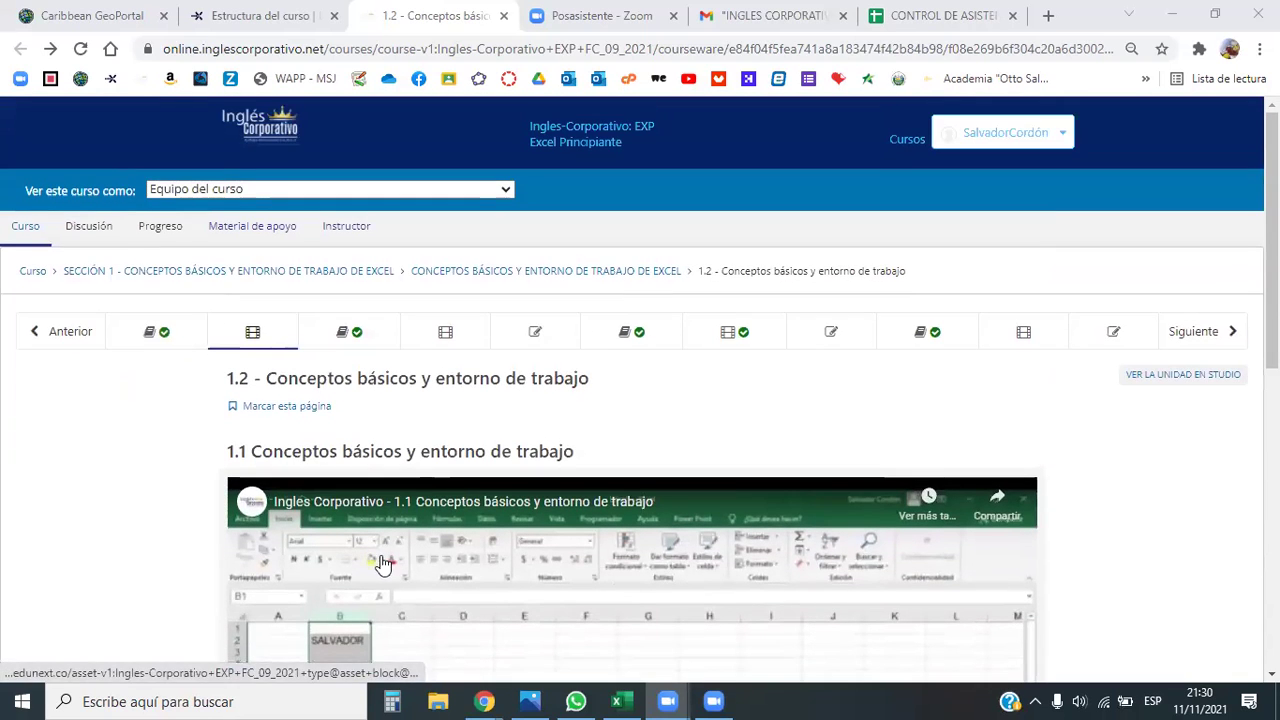
- In the practice workbook, highlight the product list B2:C6, the TRANSPONER table and the COMO IMAGEN column
click(620, 700)
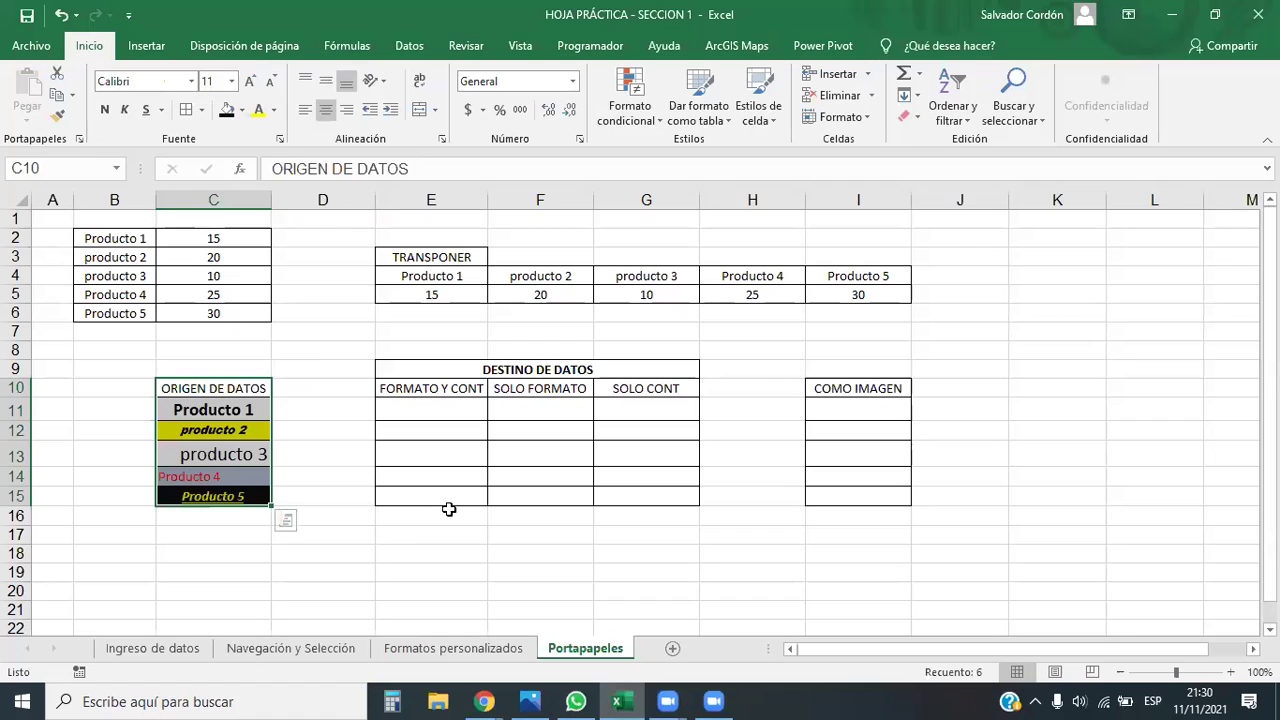
click(300, 532)
drag(115, 243, 247, 318)
drag(409, 256, 917, 529)
drag(864, 384, 829, 497)
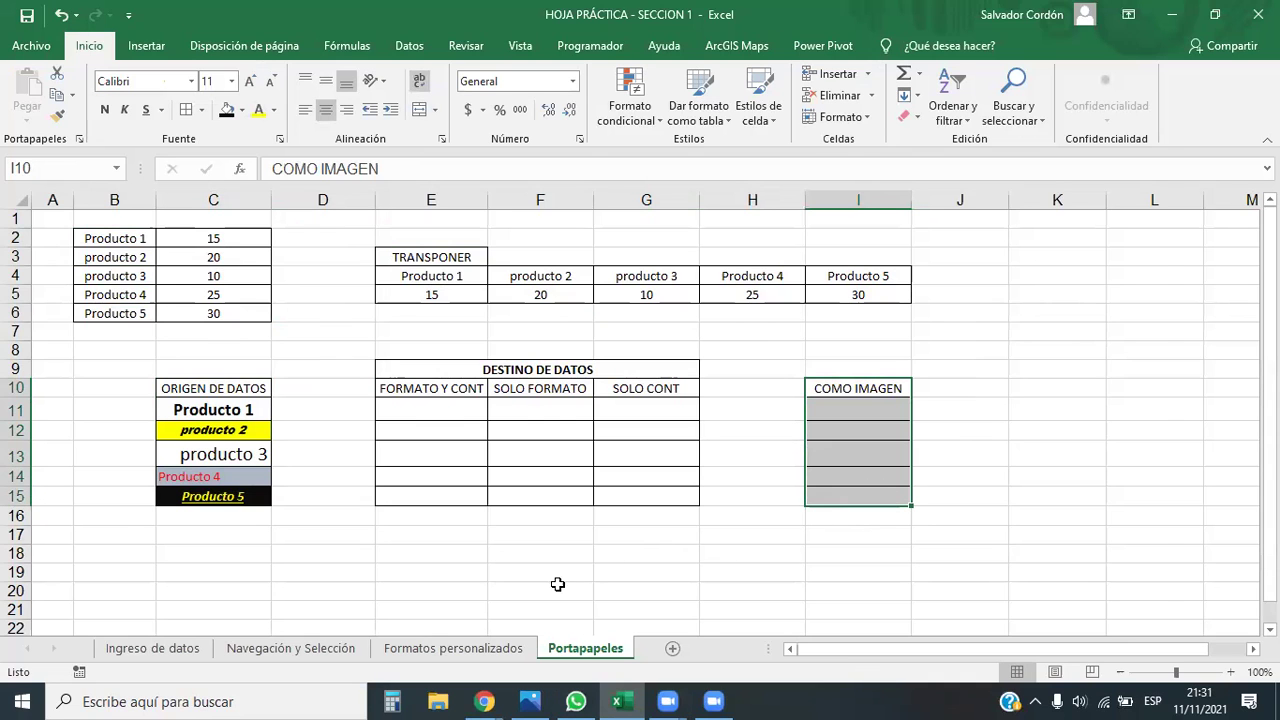
- Browse the Formatos personalizados, Navegación y Selección and Ingreso de datos sheets, selecting vendor sales B5:H13
click(453, 648)
click(290, 648)
click(152, 648)
click(270, 652)
drag(212, 298, 820, 447)
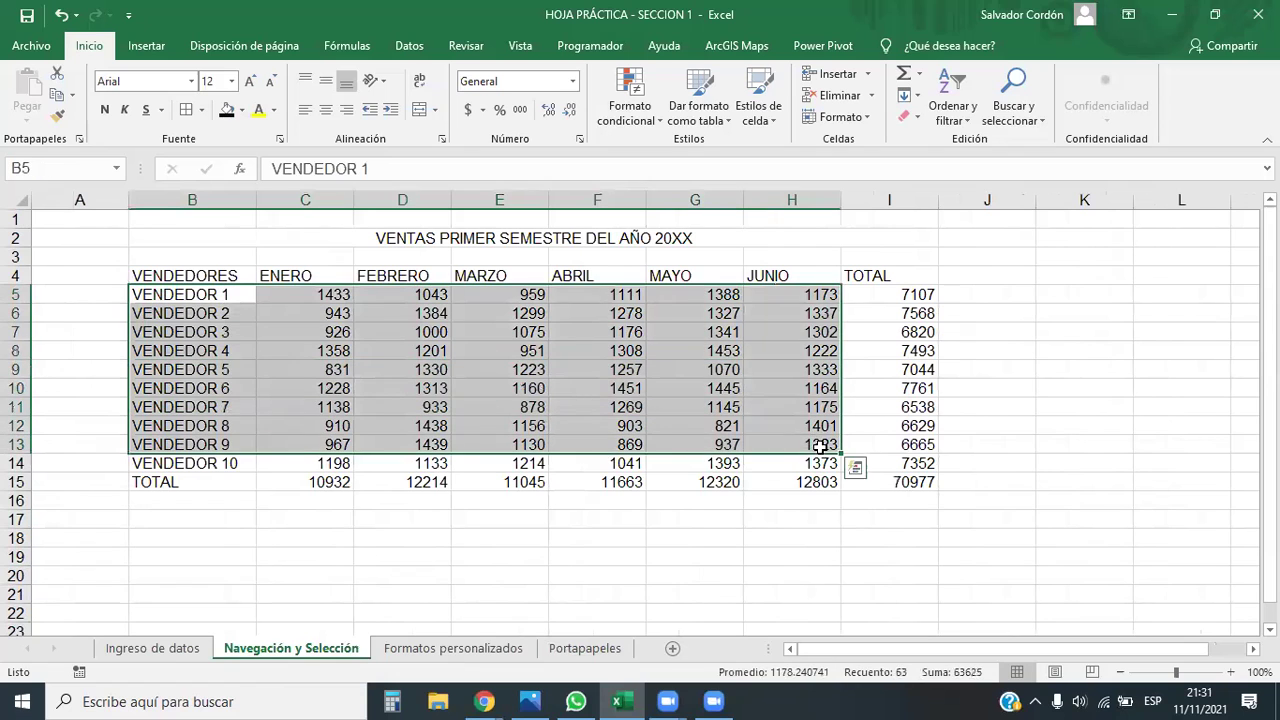
- On Formatos personalizados, select the vendor ages and sales block and the EDADES table B3:H12
click(452, 648)
click(198, 280)
drag(200, 278, 518, 407)
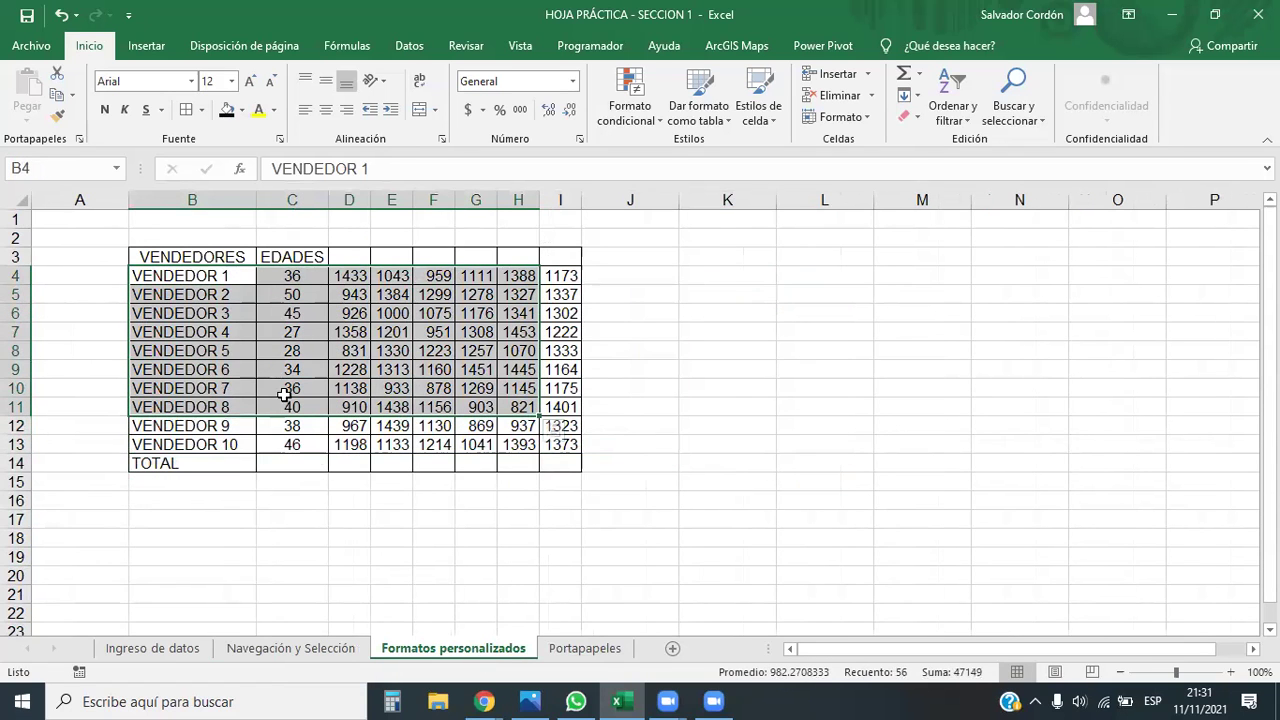
click(288, 351)
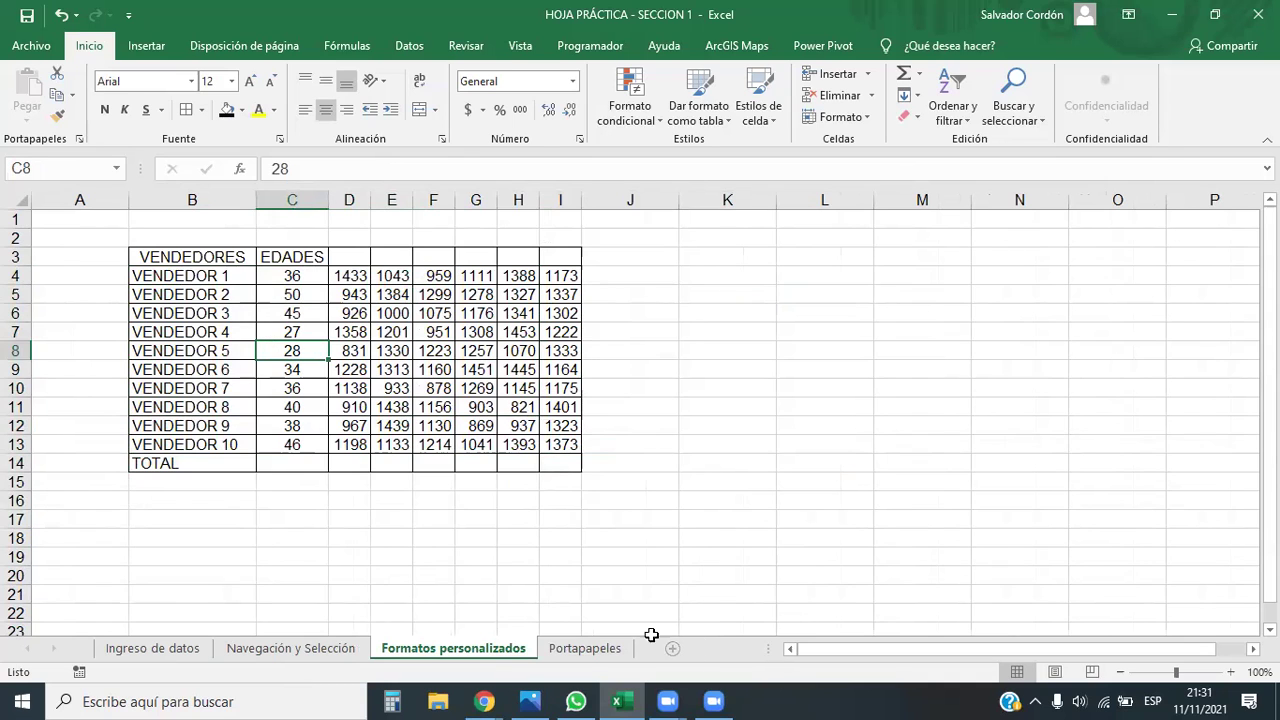
drag(222, 260, 570, 452)
- Return to the Portapapeles sheet, then bring the Conceptos básicos lesson page forward
click(600, 648)
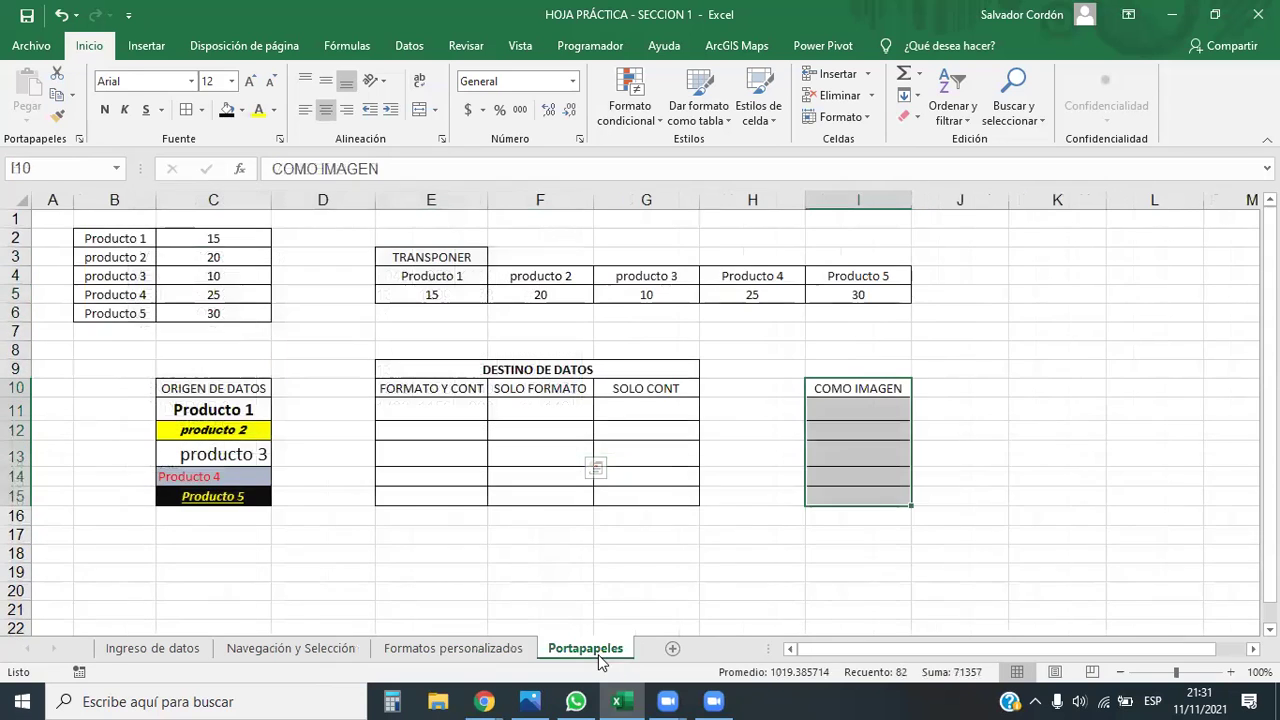
click(484, 701)
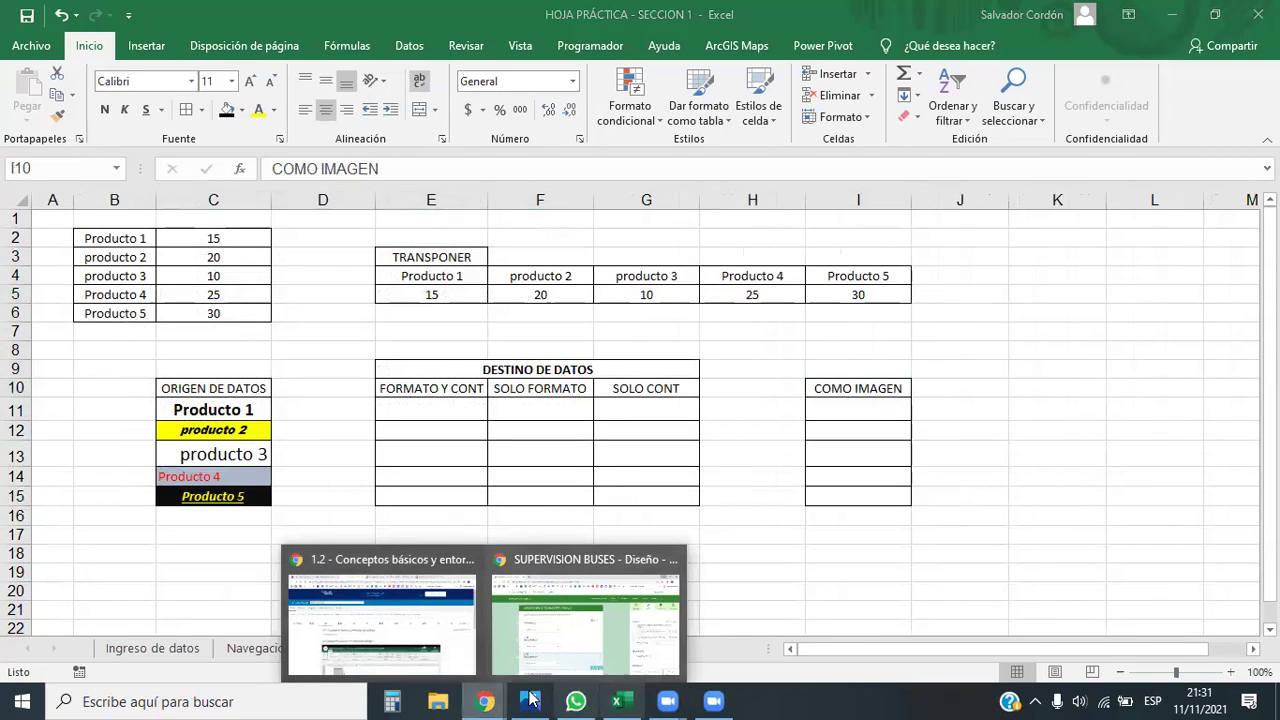
click(409, 645)
- Scroll the unit 1.2 lesson page down to the embedded Conceptos básicos video
scroll(493, 333, down, 2)
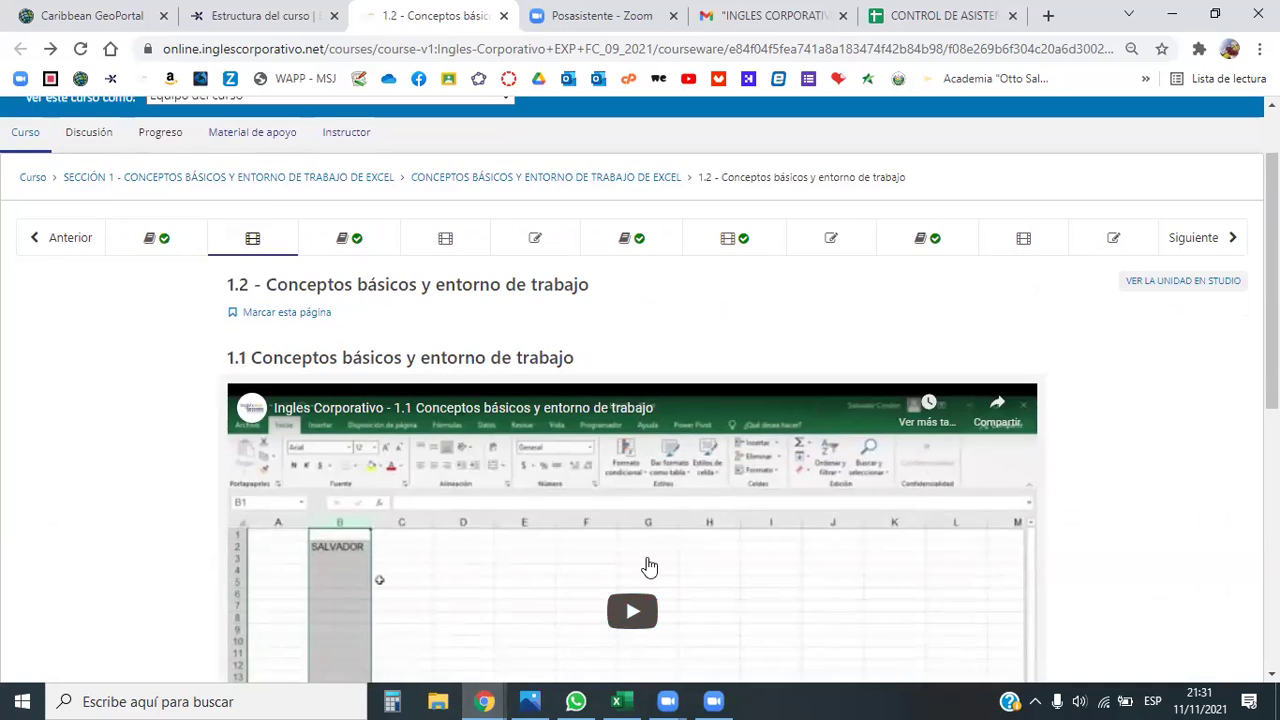
scroll(648, 567, down, 2)
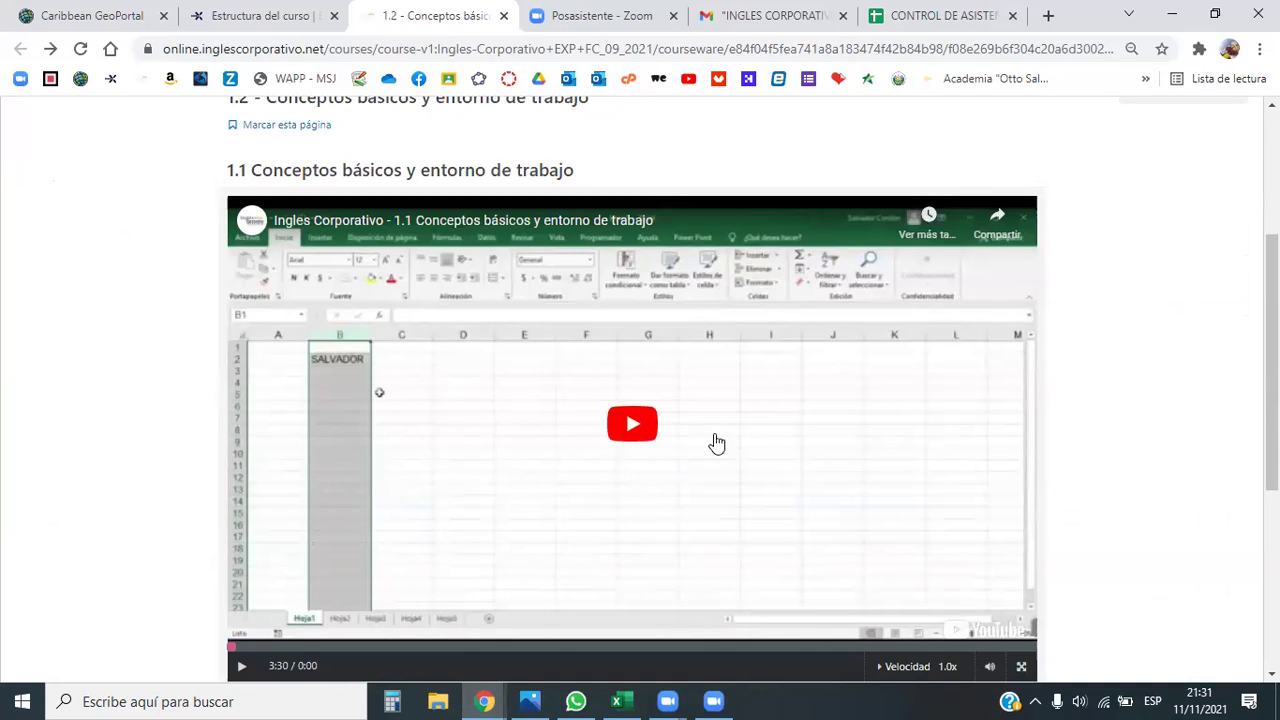
scroll(760, 450, up, 2)
scroll(623, 514, down, 2)
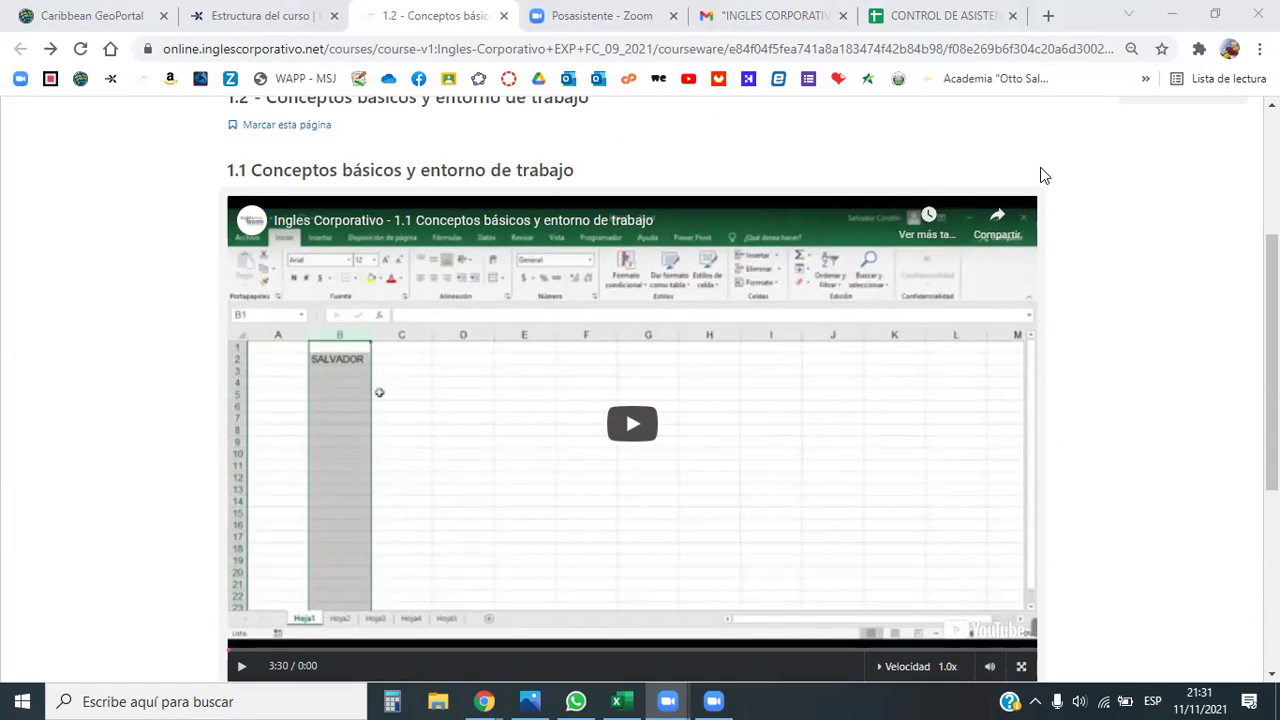
- Back in Excel, select the five formatted products C11:C15 under ORIGEN DE DATOS
click(1163, 20)
click(966, 463)
click(1050, 480)
click(471, 567)
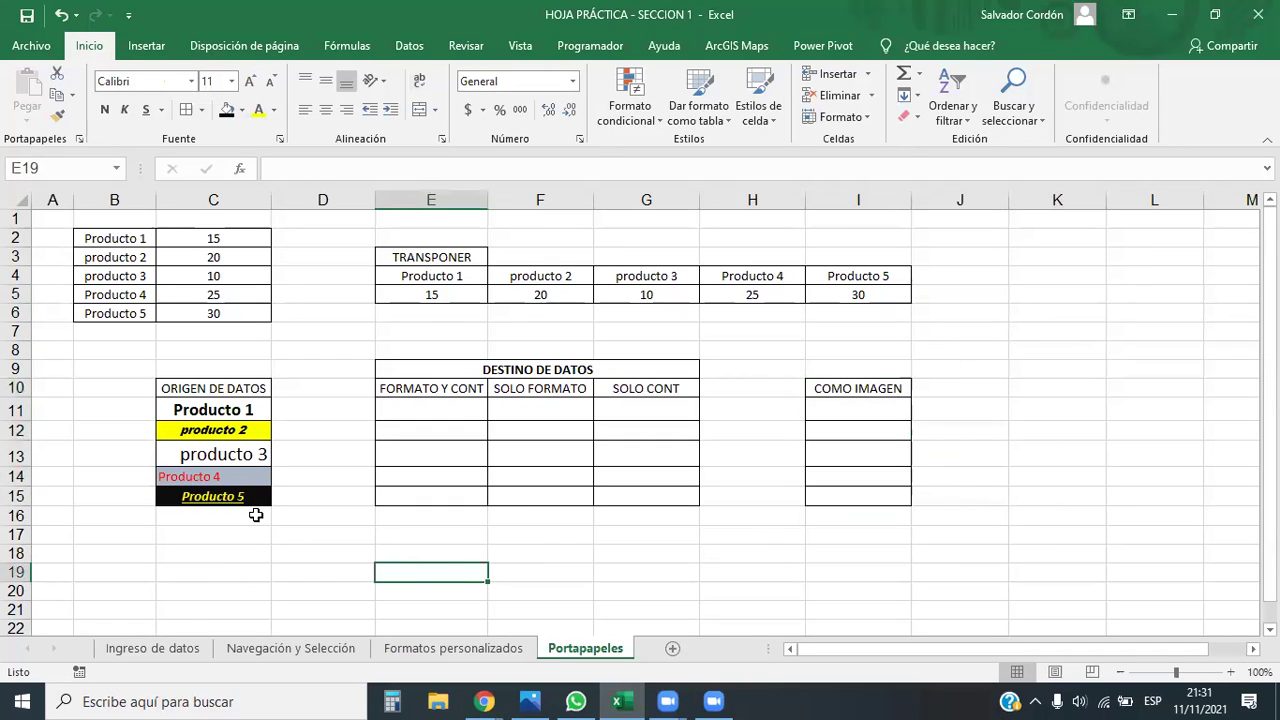
drag(241, 392, 254, 494)
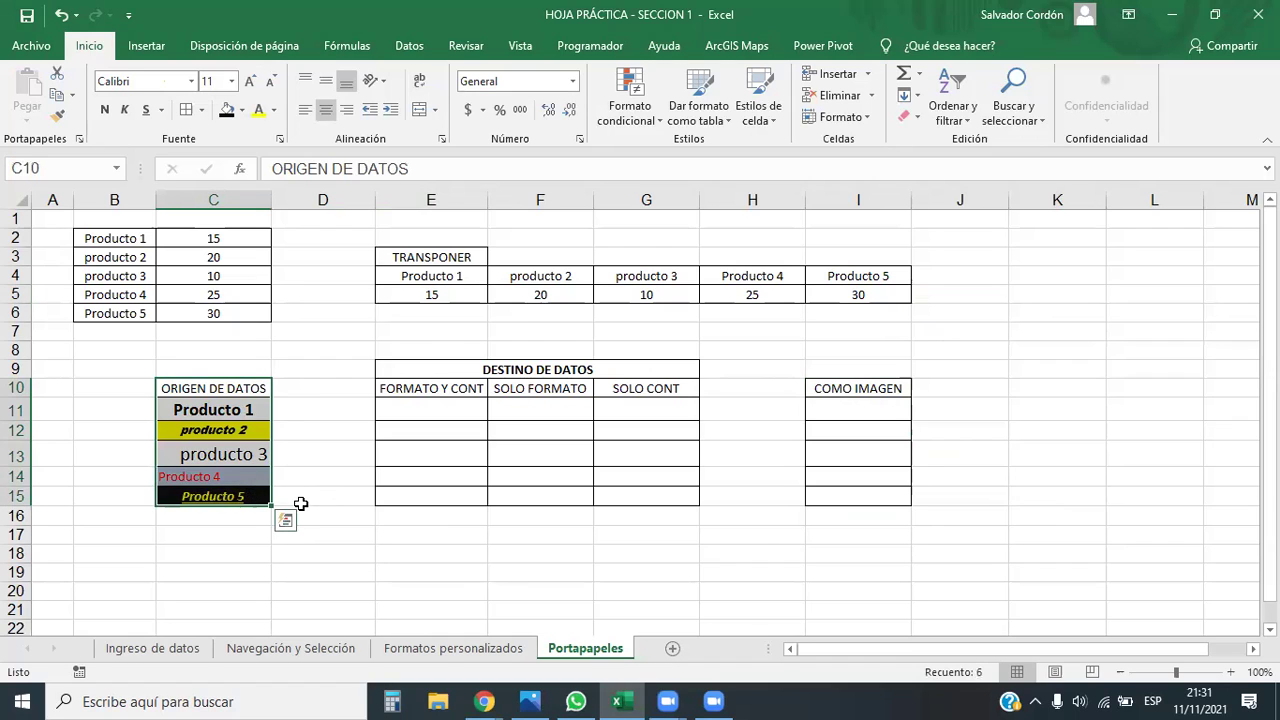
click(592, 370)
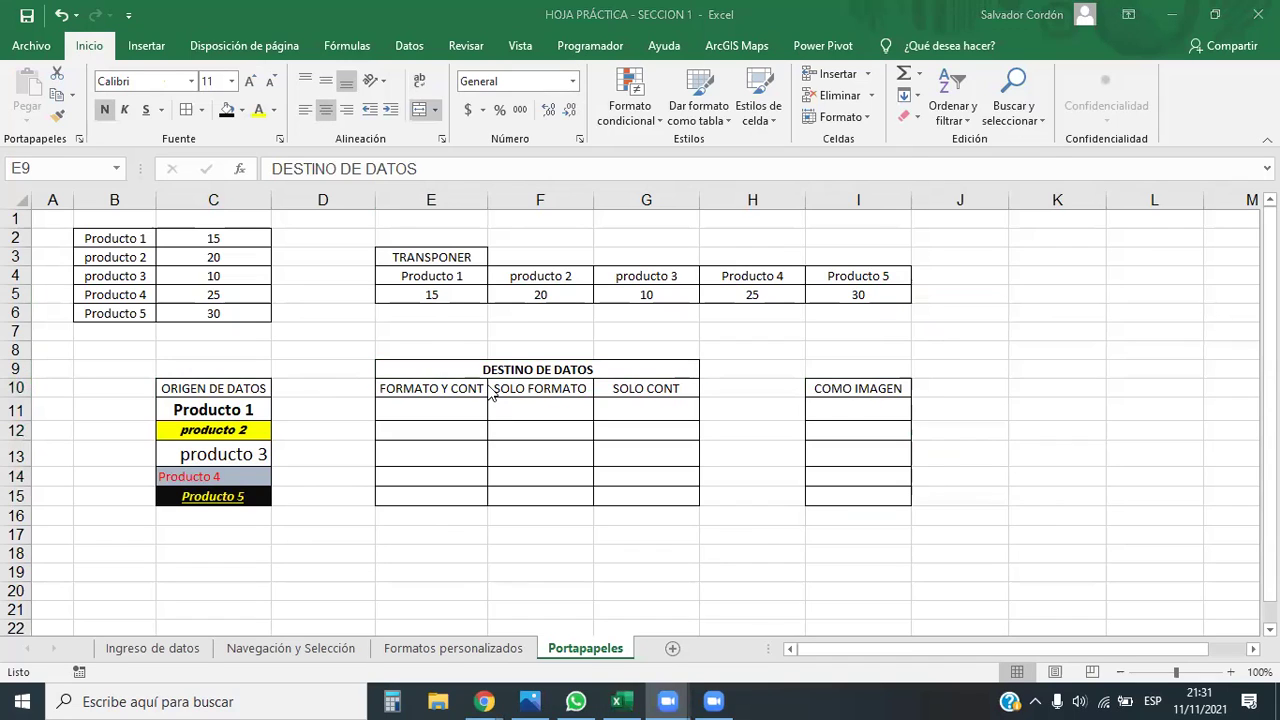
click(464, 483)
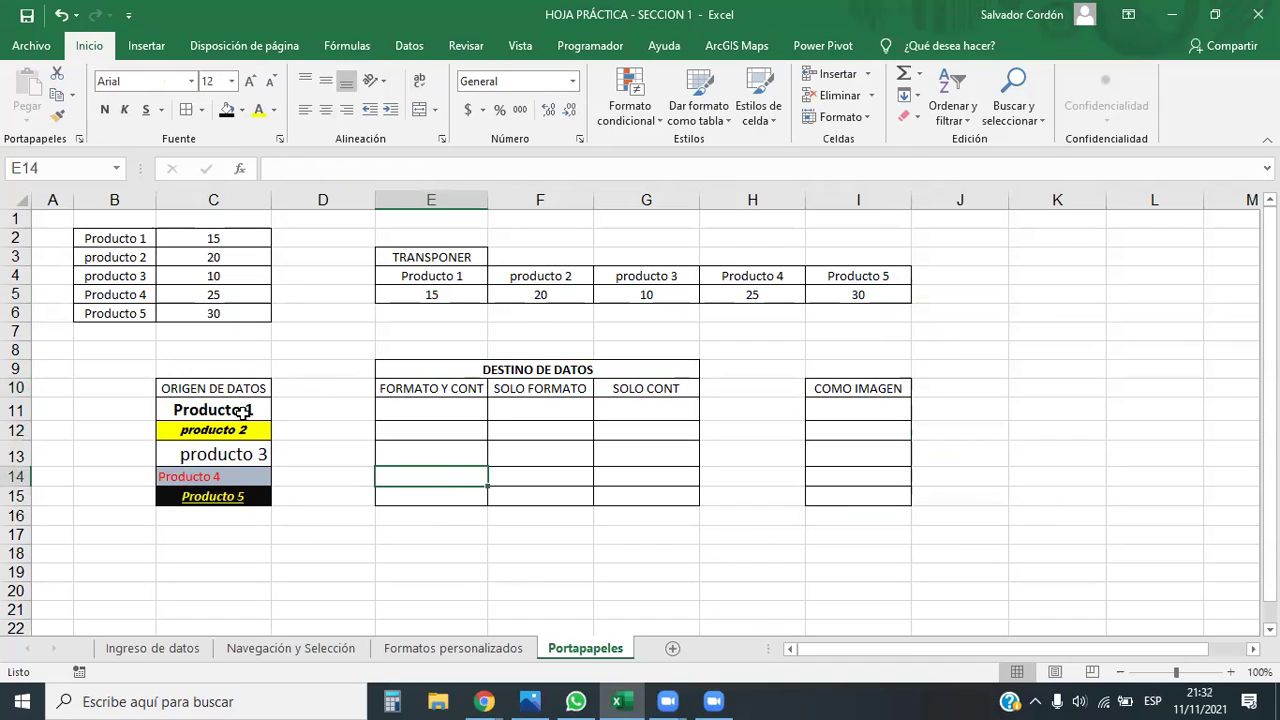
drag(224, 420, 242, 505)
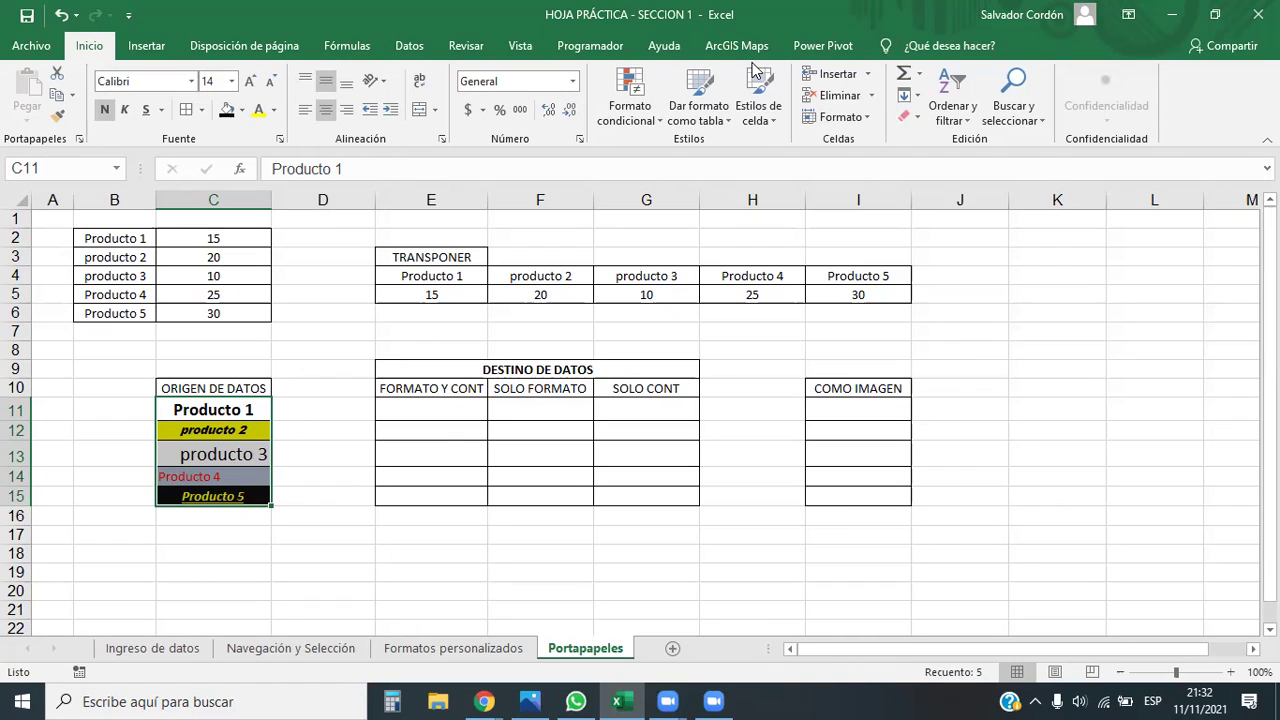
click(389, 456)
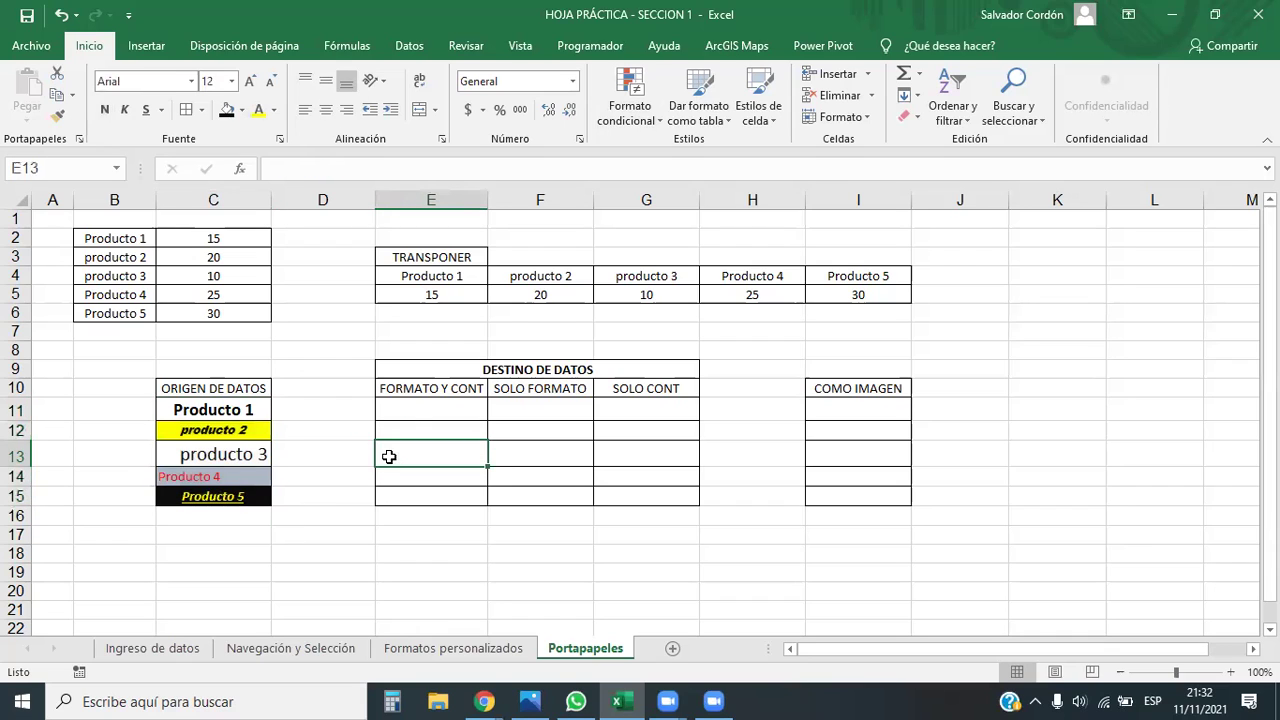
drag(240, 412, 265, 497)
- Copy C11:C15 and paste it with its formatting into E11
key(ctrl+c)
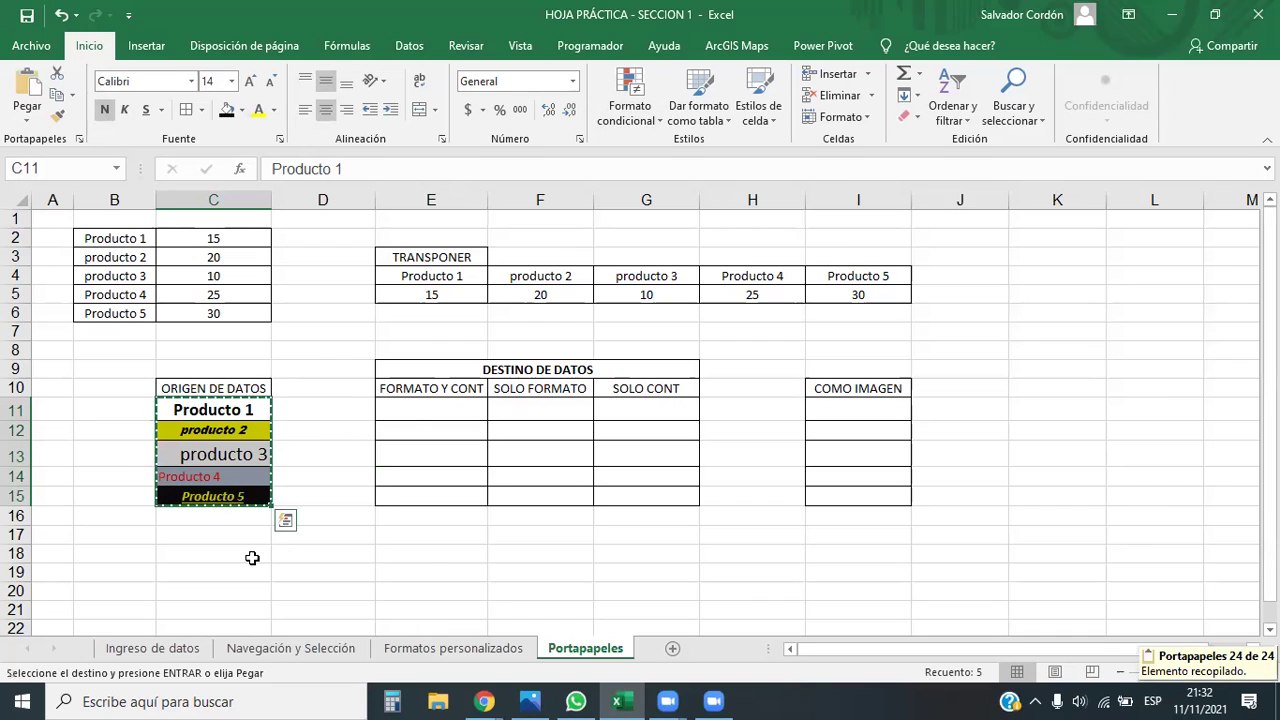
click(430, 411)
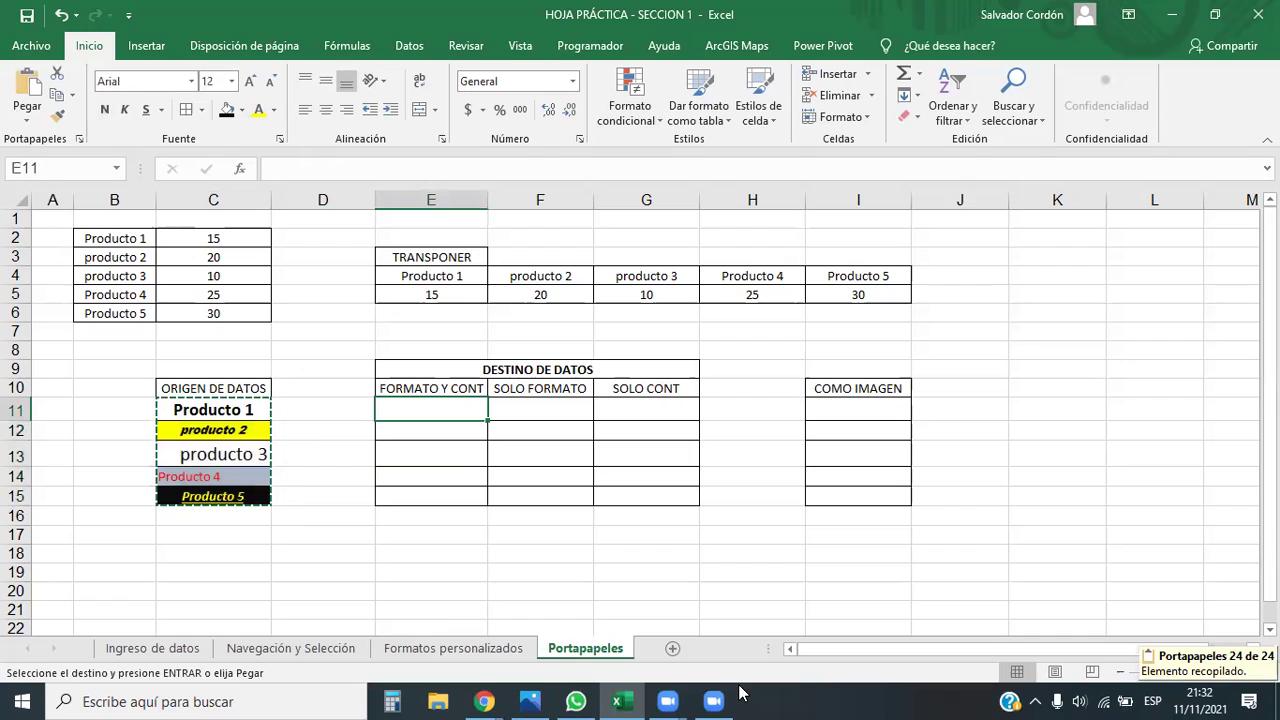
key(ctrl+v)
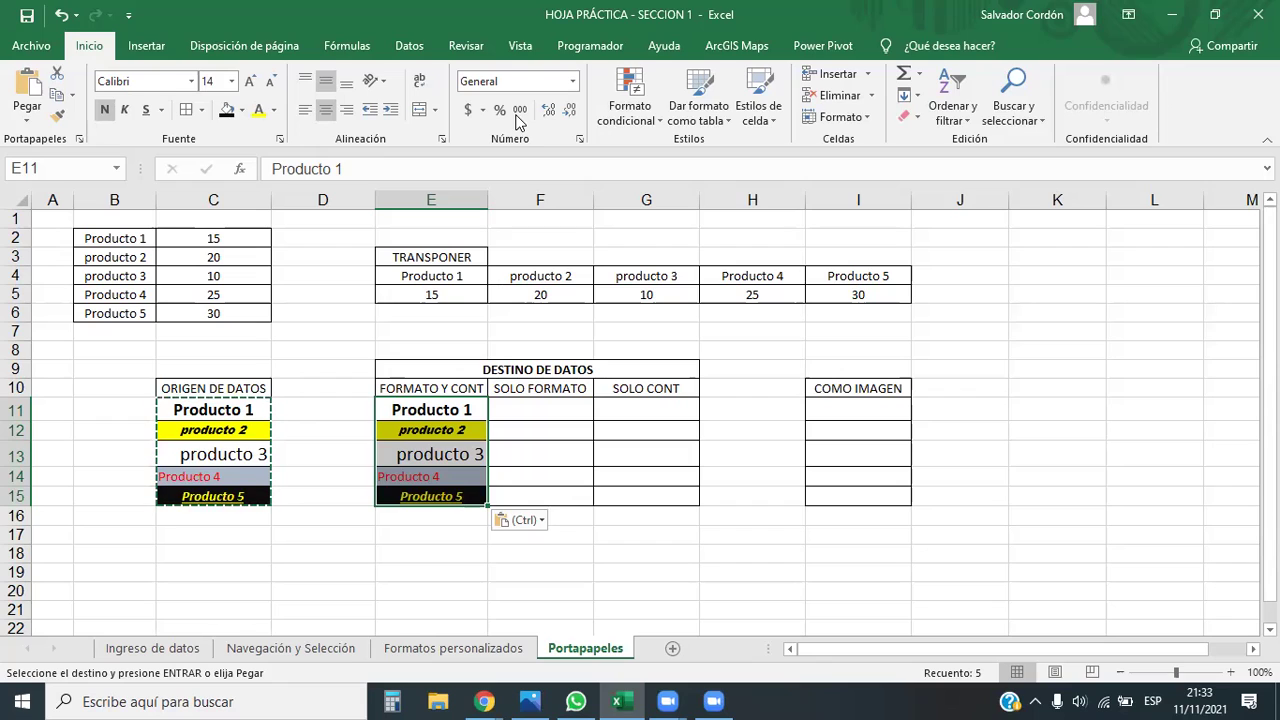
- Compare the pasted products in E11:E15 against the originals in C11:C15
click(428, 407)
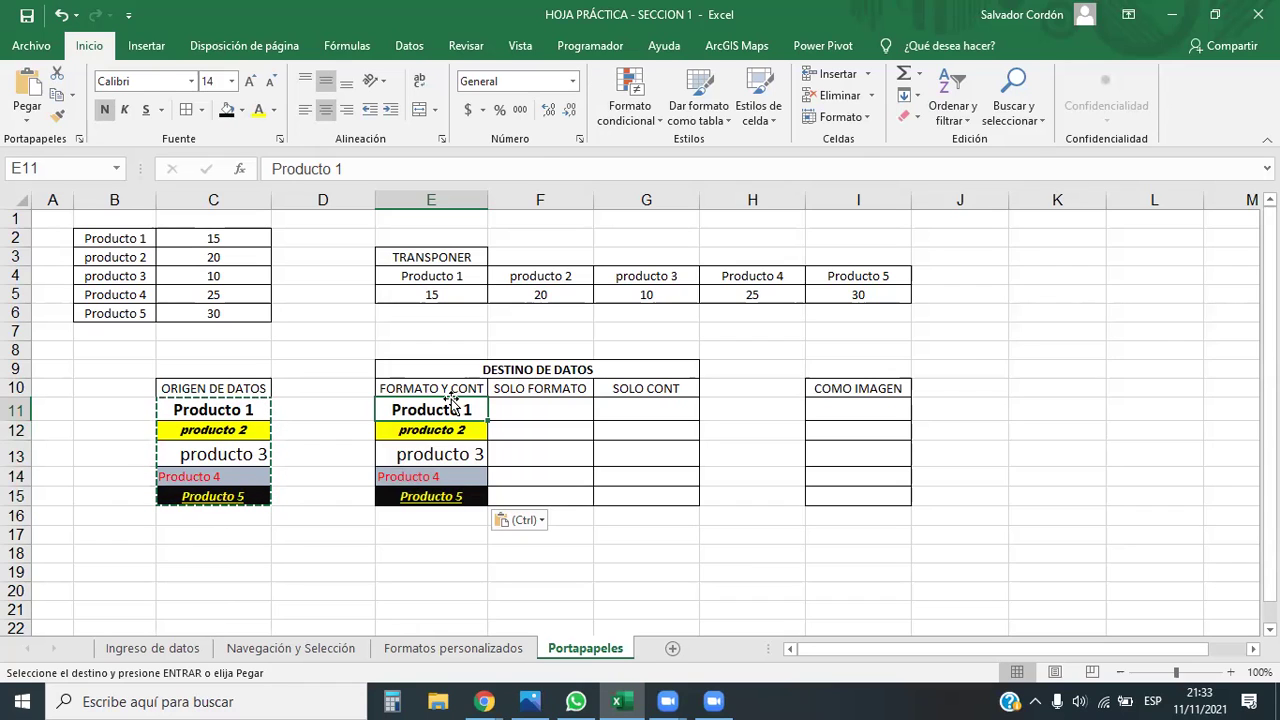
drag(431, 407, 421, 498)
drag(230, 410, 243, 495)
drag(443, 409, 435, 497)
click(652, 590)
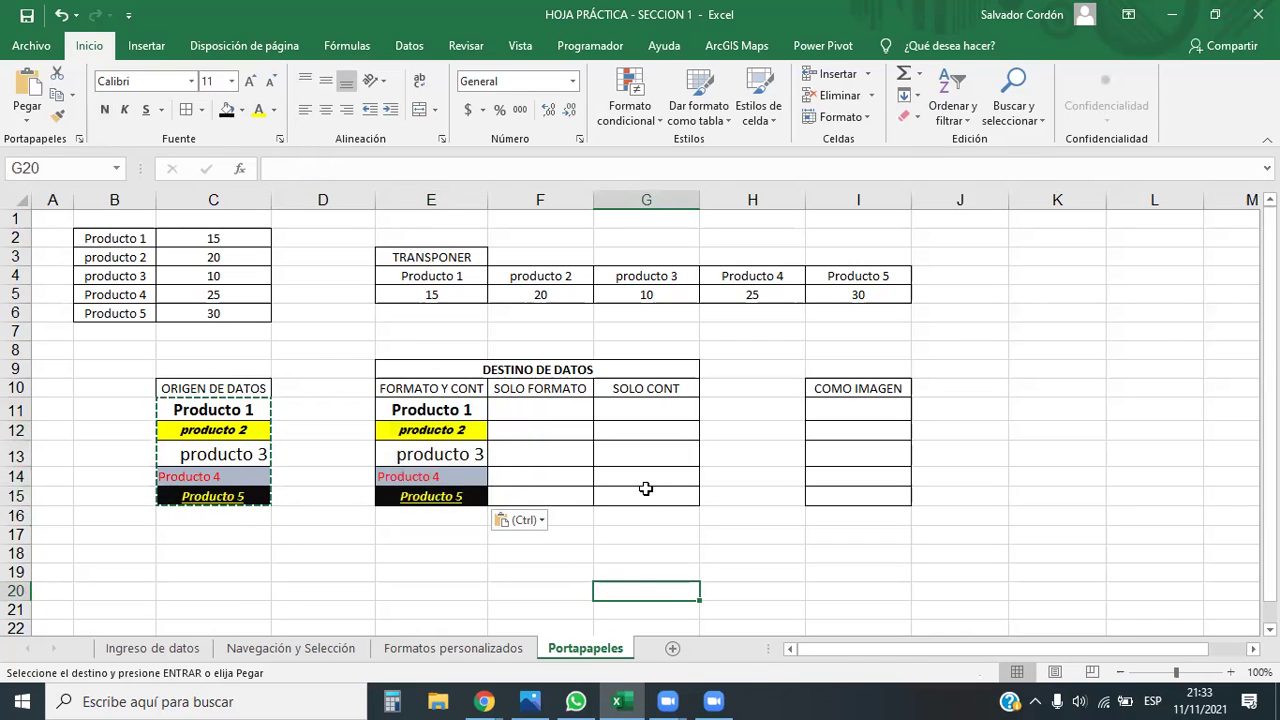
- Copy C11:C15 and paste only its formatting into F11:F15
key(Escape)
click(546, 406)
drag(546, 406, 552, 503)
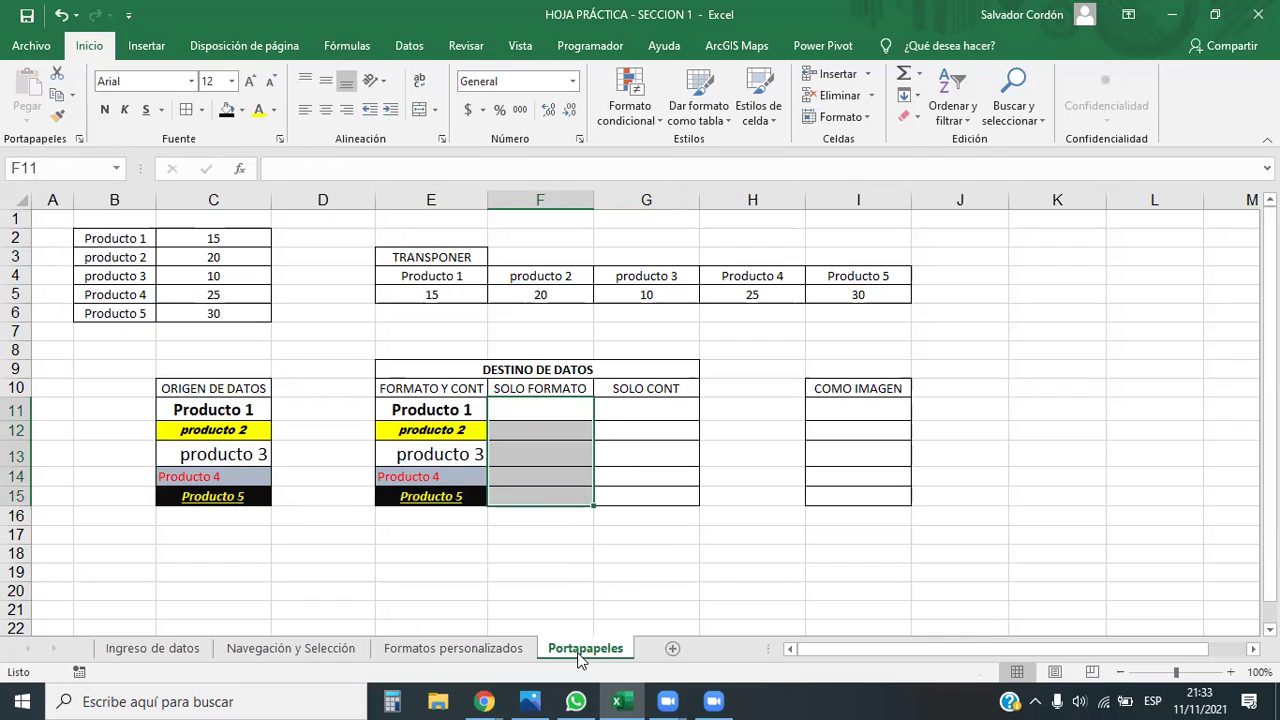
drag(214, 410, 258, 500)
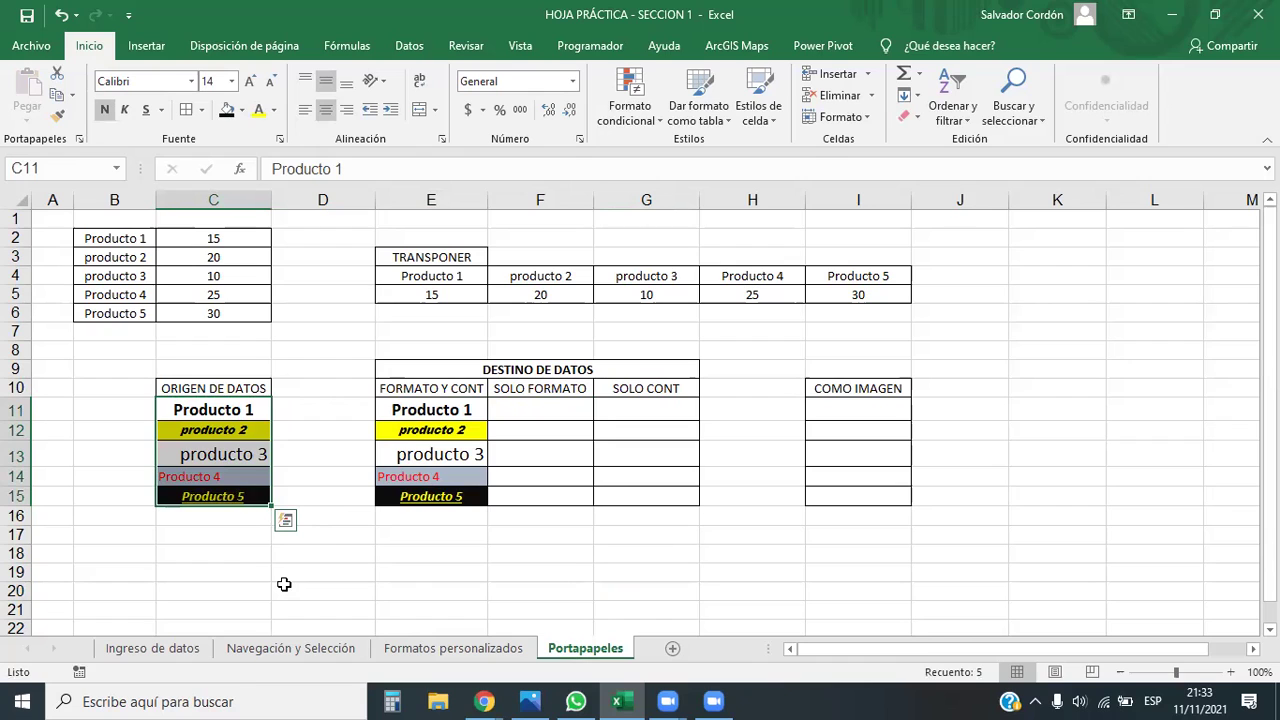
key(ctrl+c)
click(556, 406)
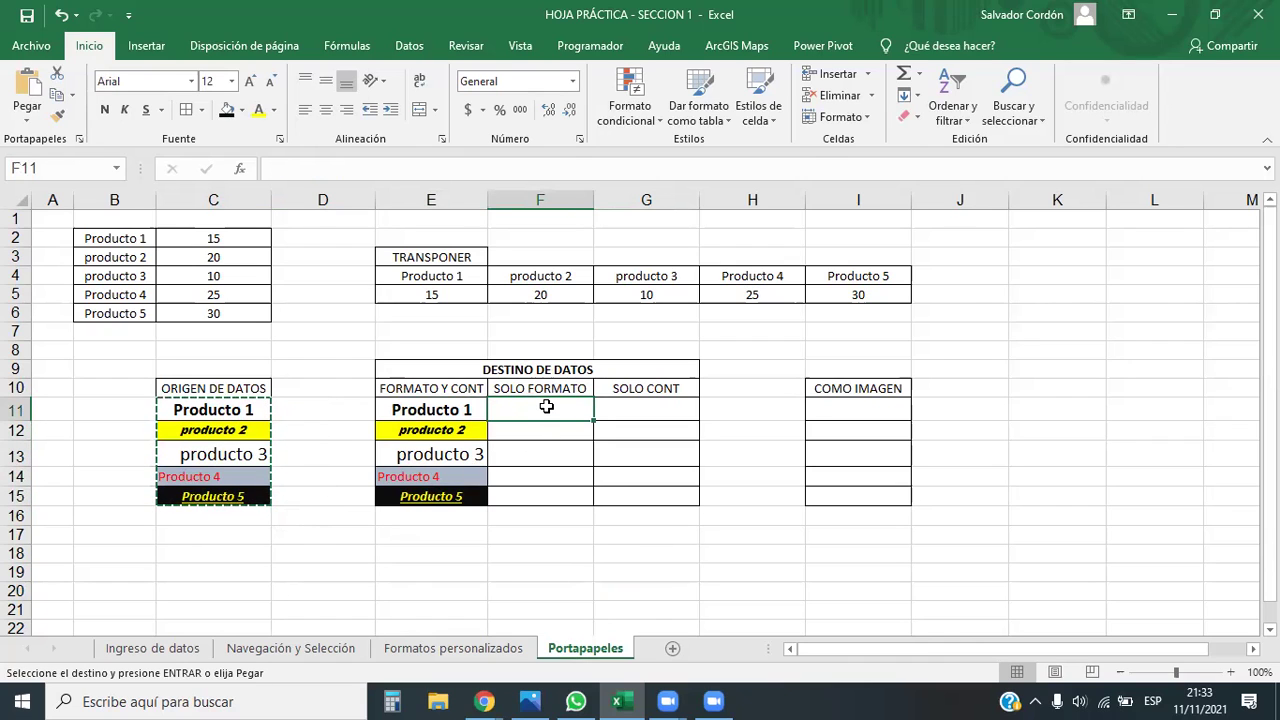
right_click(546, 406)
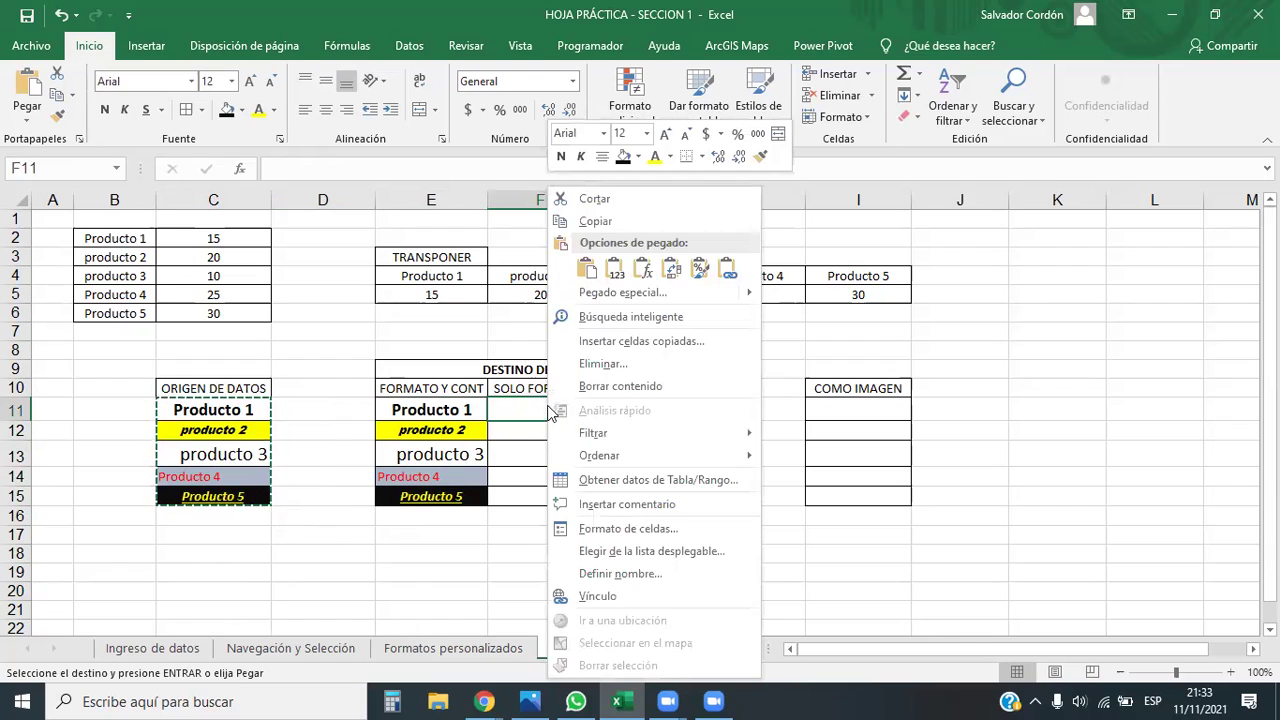
click(701, 270)
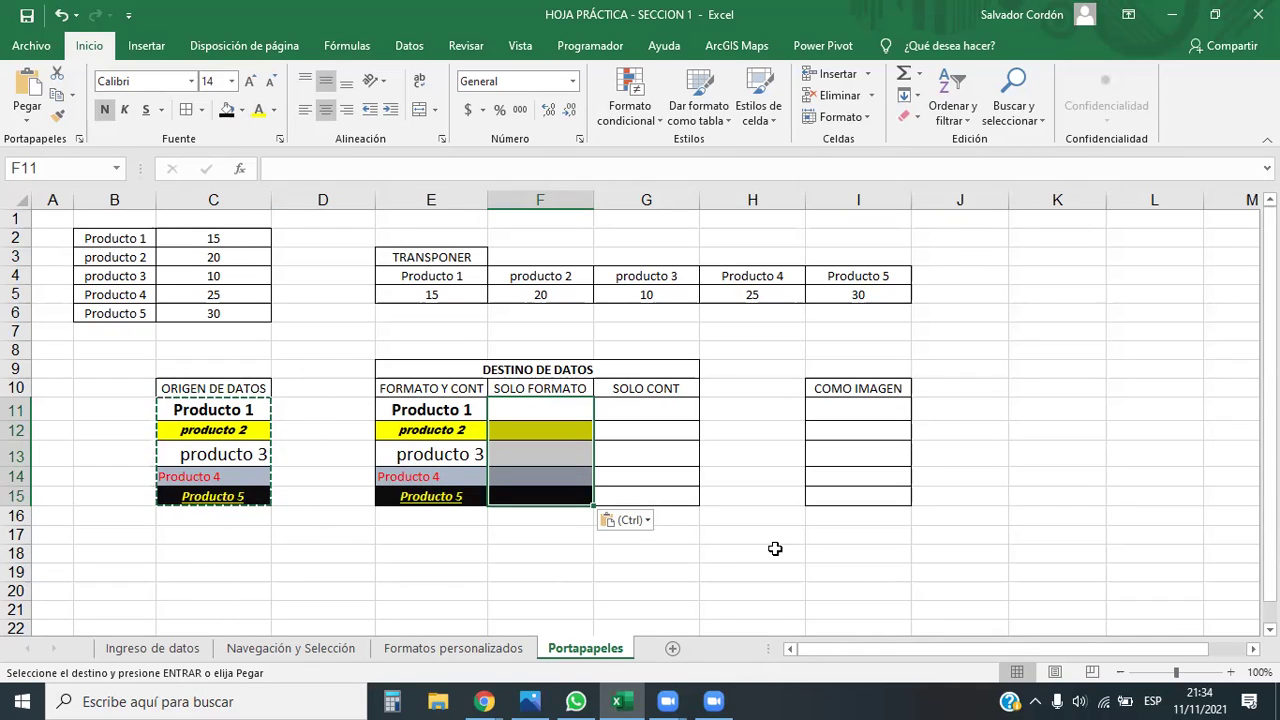
- Check the pasted formatting by comparing cells F11 and F13
click(528, 401)
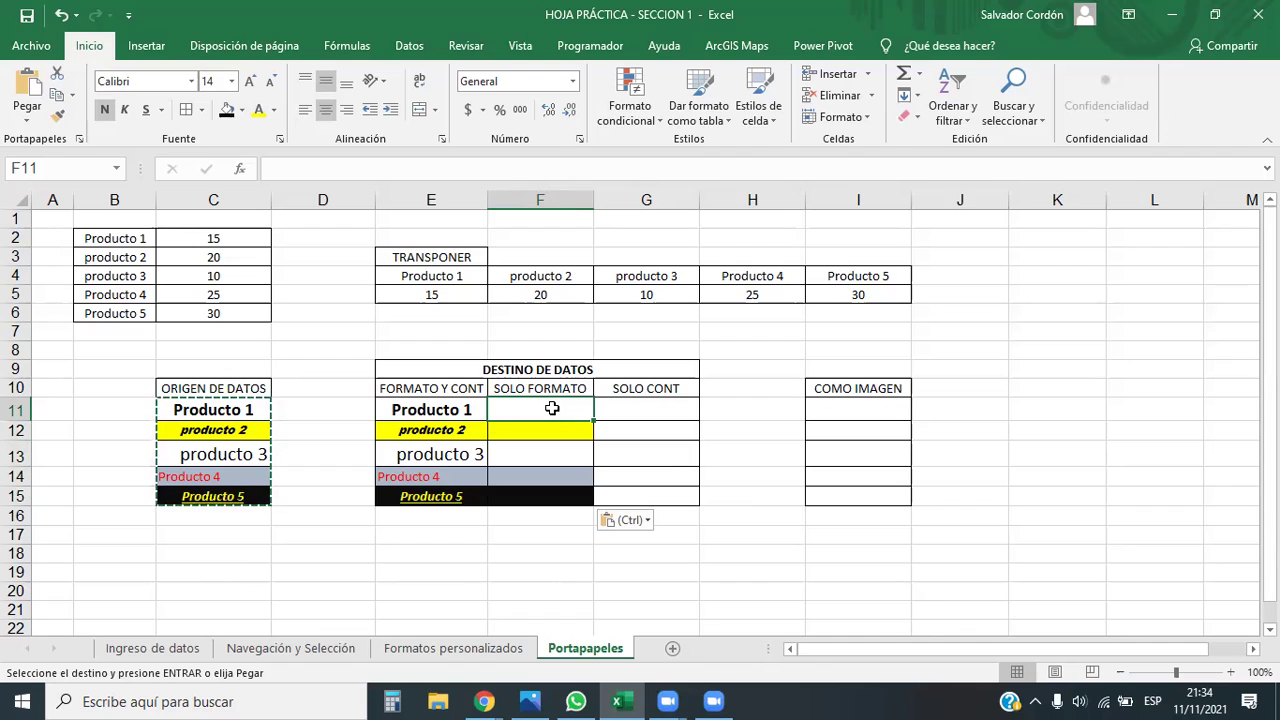
click(533, 450)
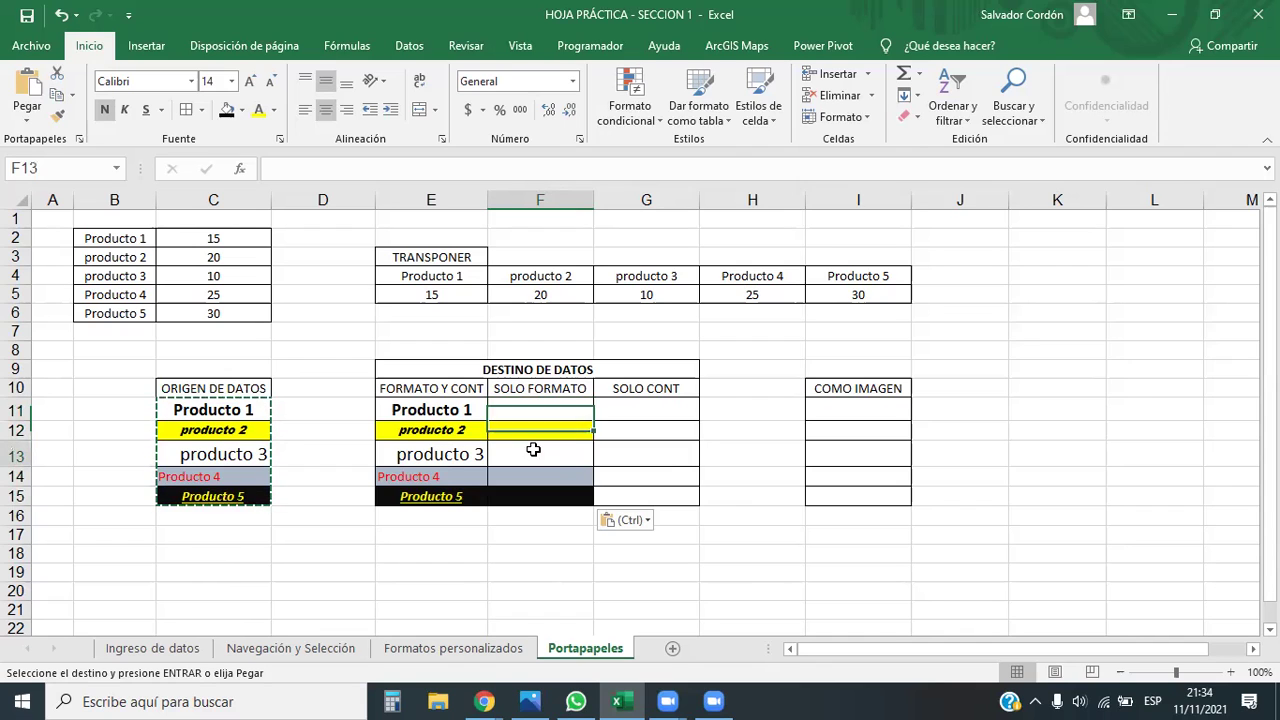
click(528, 407)
click(543, 452)
click(537, 408)
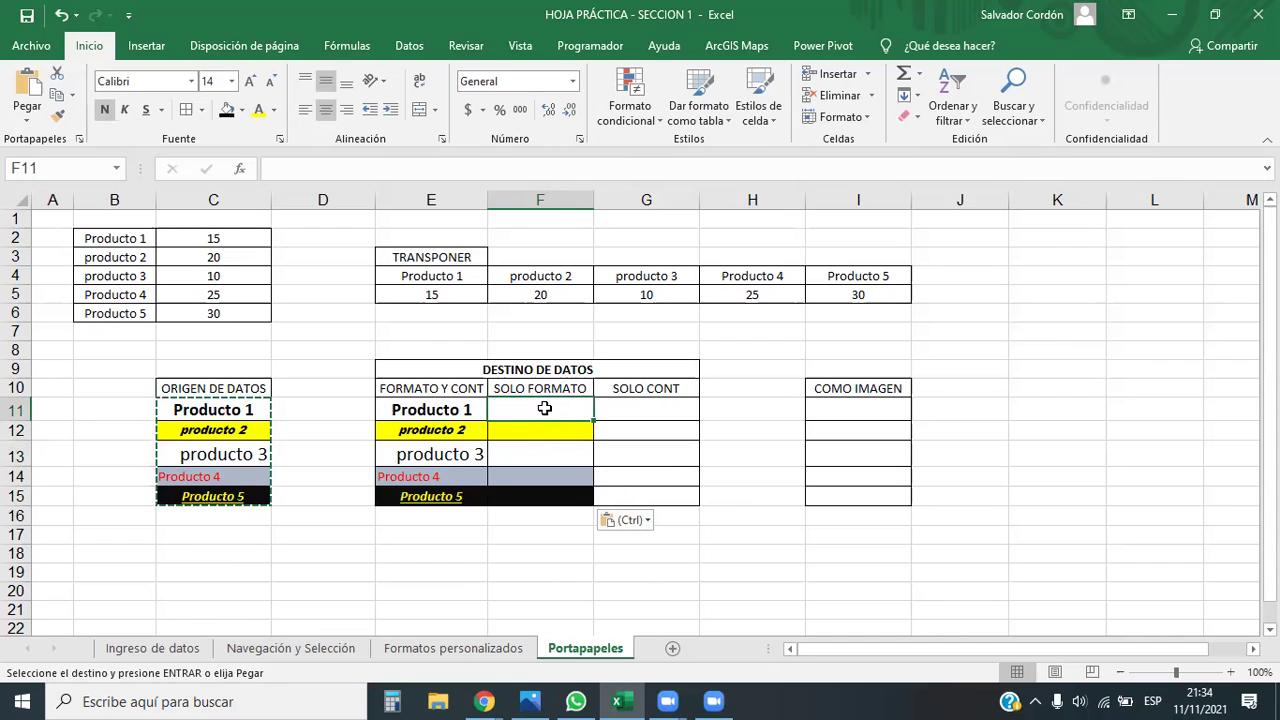
click(543, 451)
click(546, 417)
text(pR)
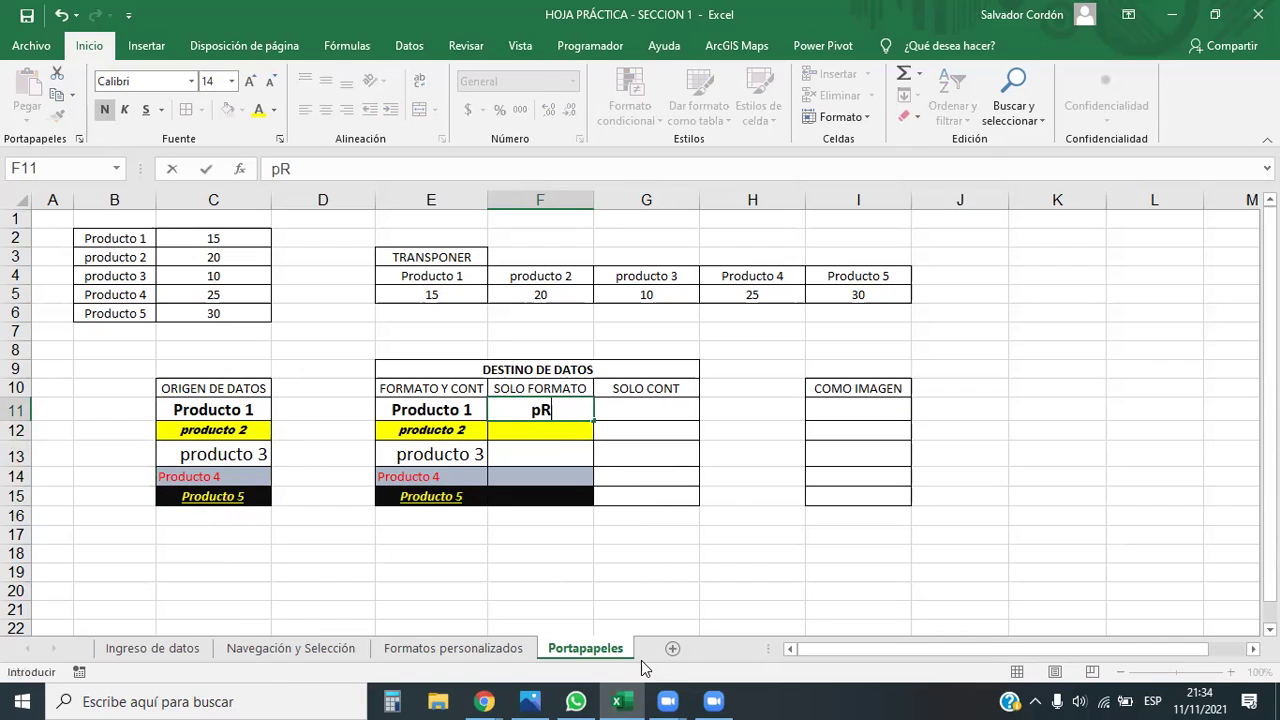
text(O)
key(BackSpace)
key(BackSpace)
key(BackSpace)
text(PRODUCT)
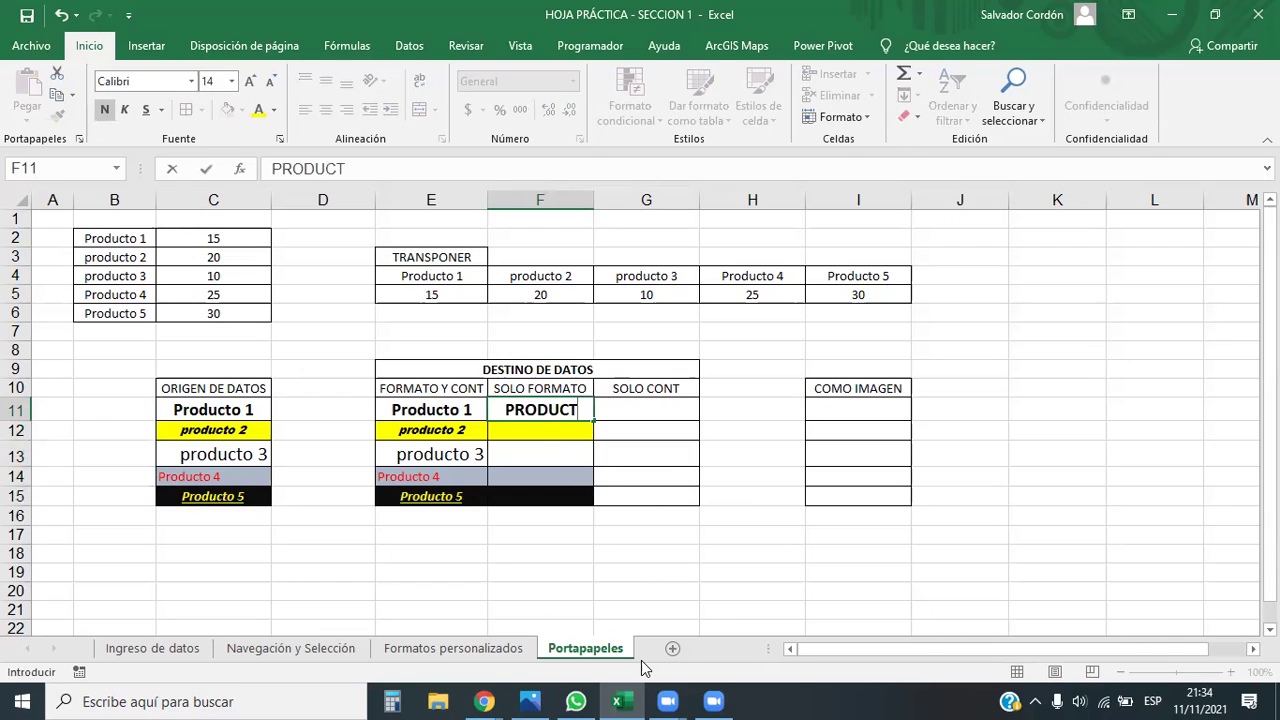
key(BackSpace)
key(BackSpace)
key(BackSpace)
key(BackSpace)
key(BackSpace)
key(BackSpace)
key(BackSpace)
text(P)
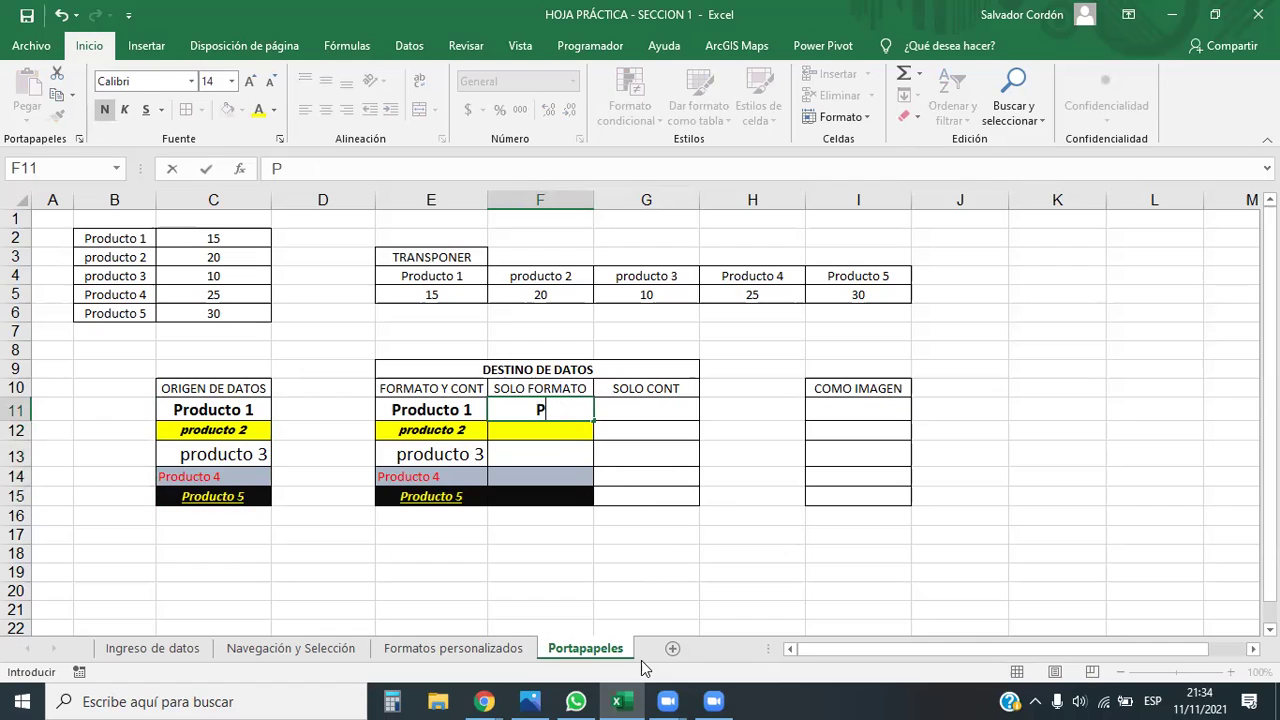
text(roducto)
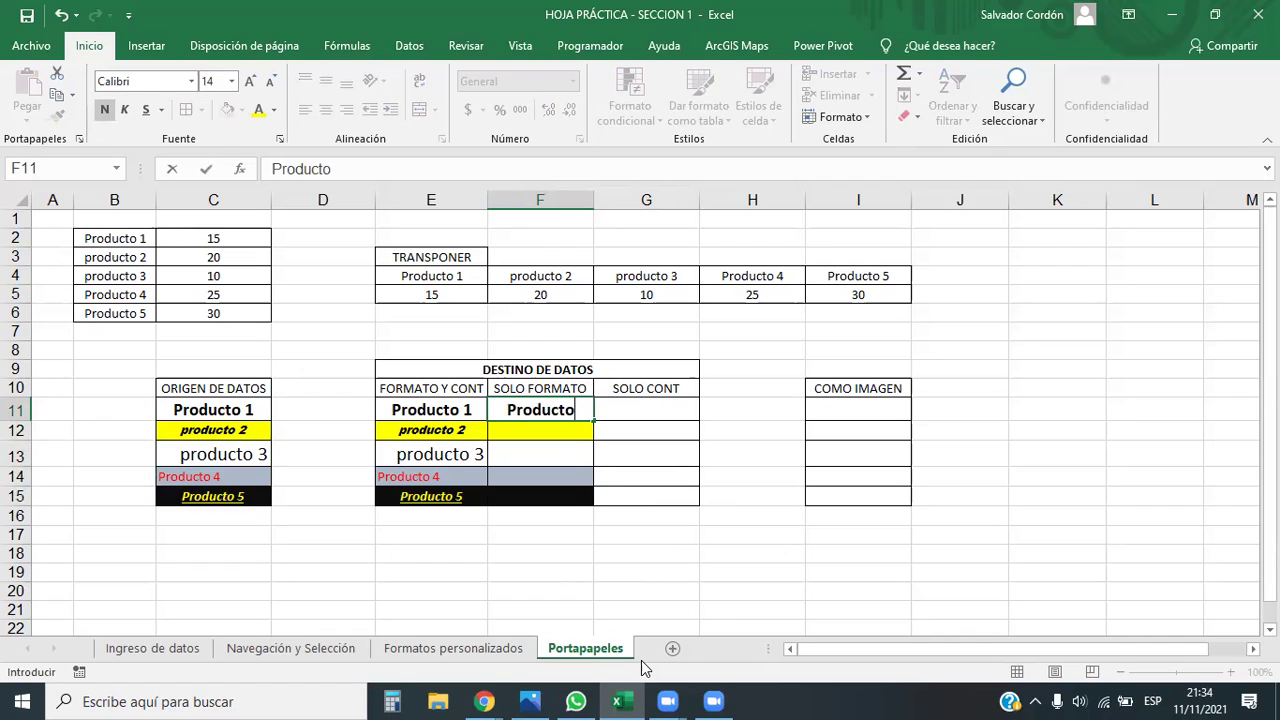
key(Return)
key(Return)
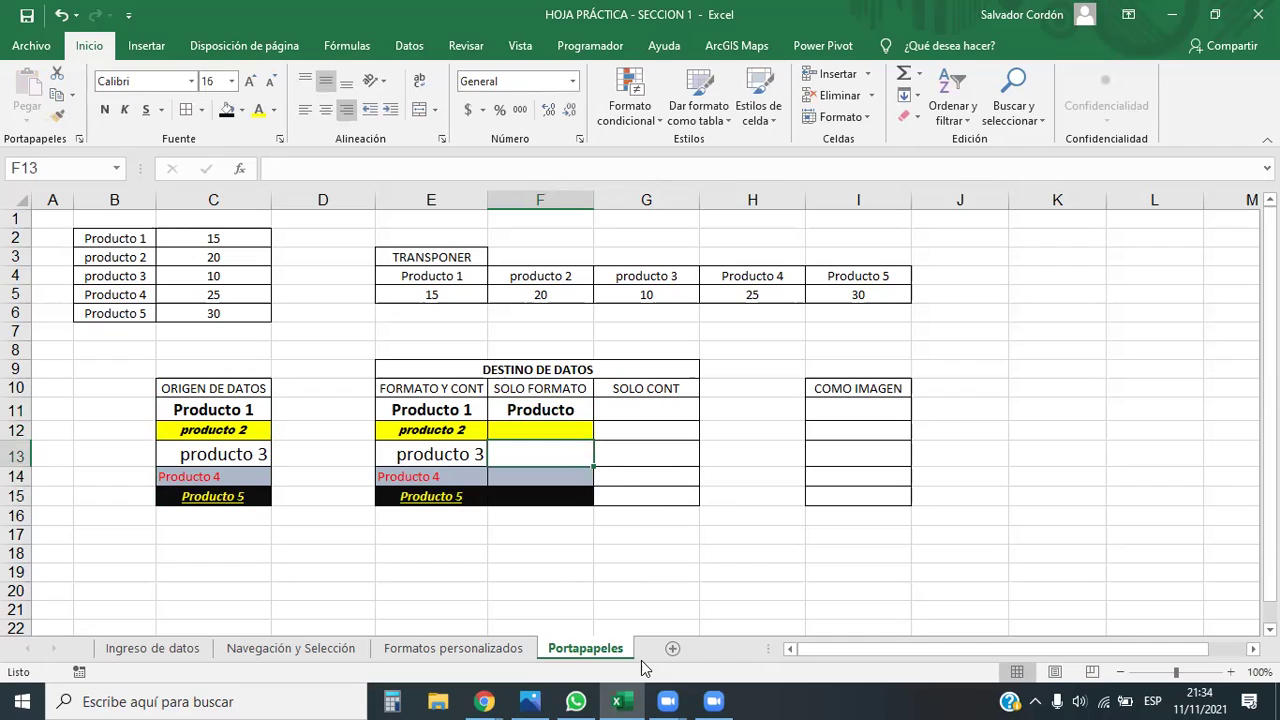
text(producto)
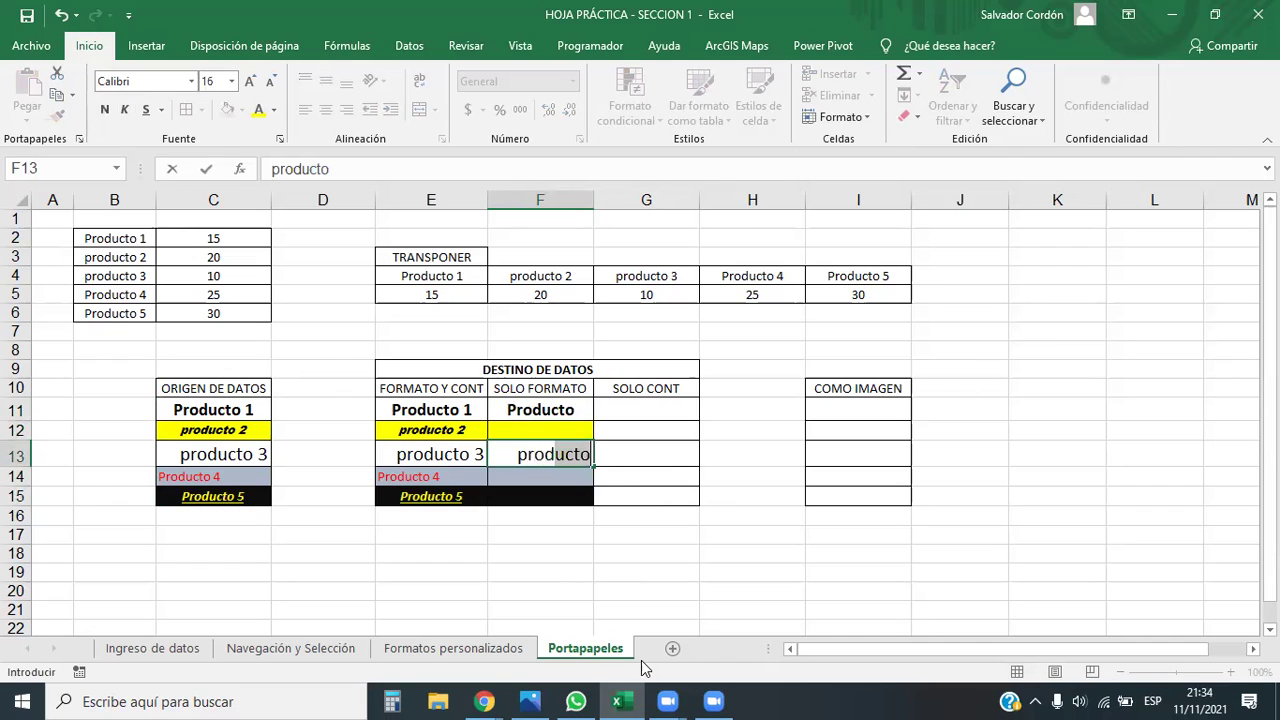
key(Return)
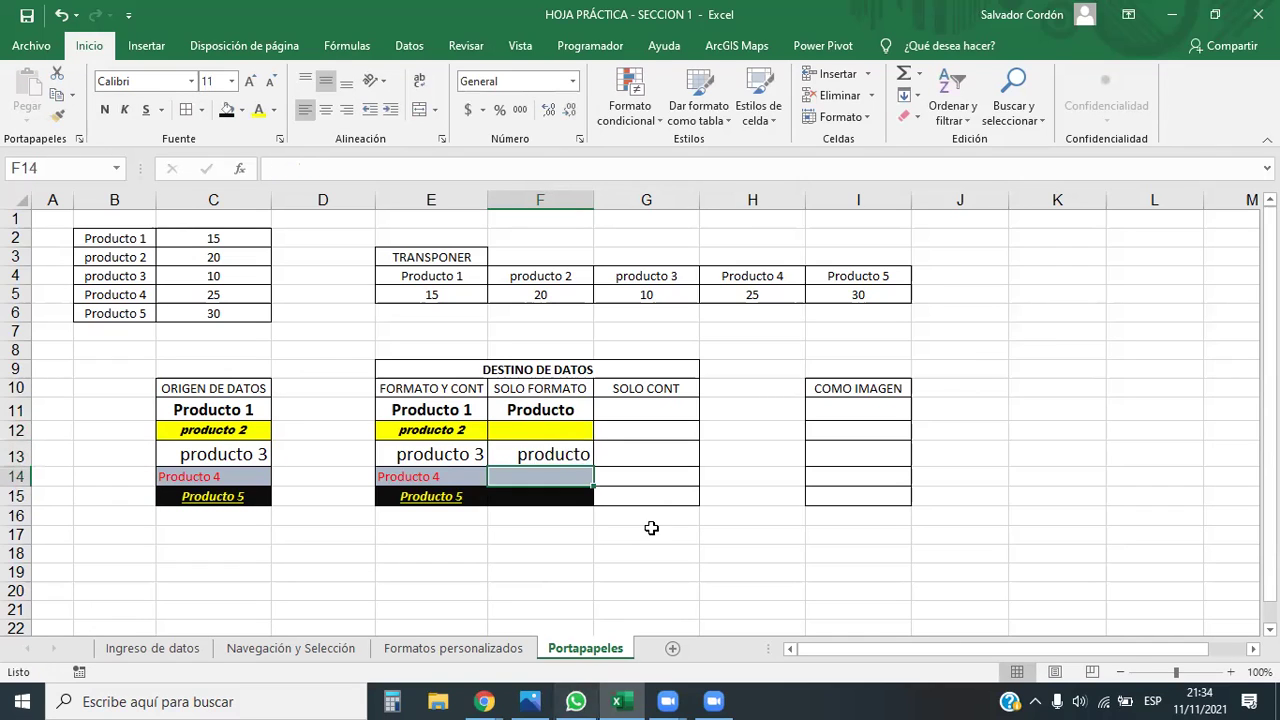
key(Right)
drag(575, 412, 578, 488)
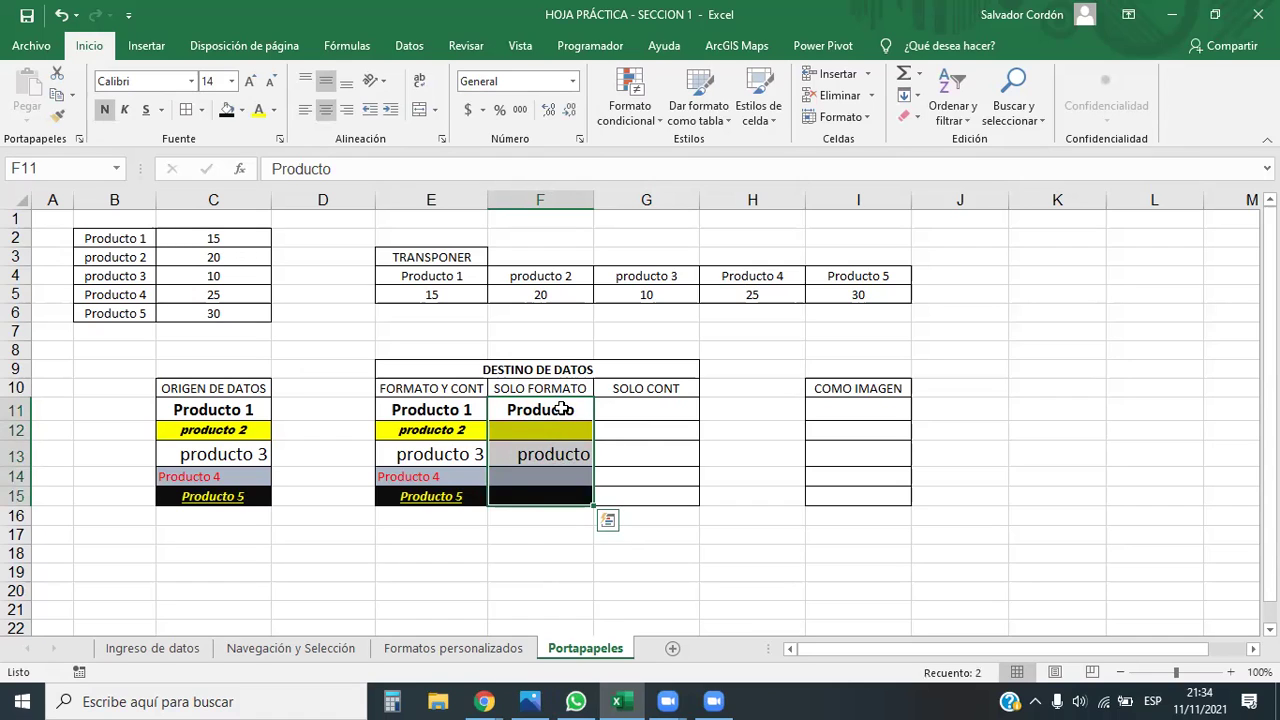
key(Escape)
drag(248, 400, 250, 496)
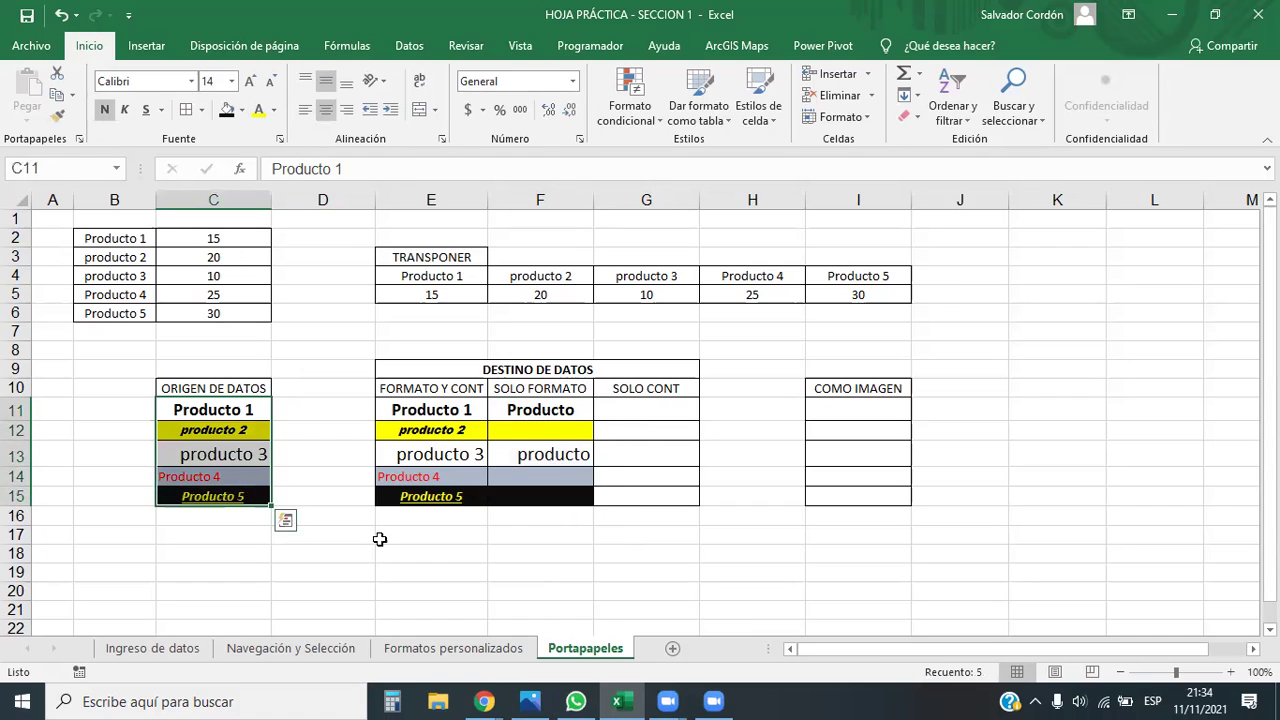
click(606, 547)
drag(240, 409, 235, 496)
drag(546, 410, 570, 494)
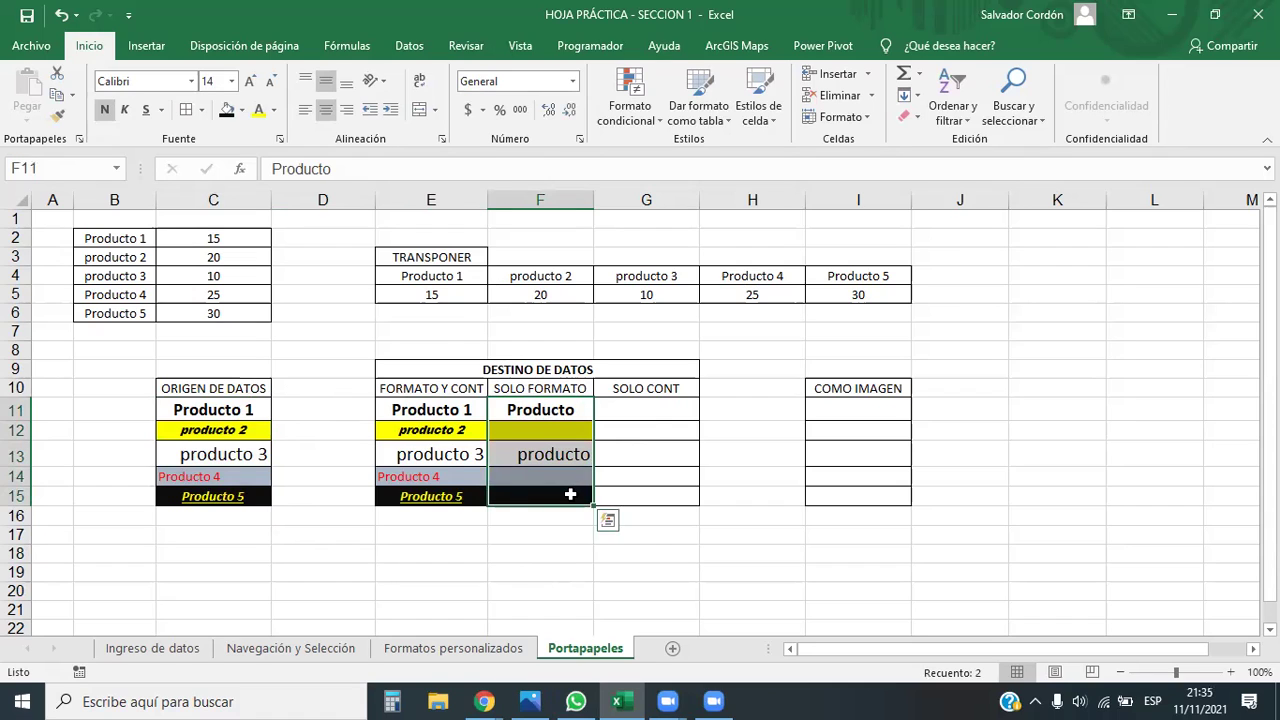
key(Delete)
click(584, 548)
drag(557, 404, 545, 498)
click(555, 450)
- Copy C11:C15 and paste it into G11:G15 as plain values
click(549, 548)
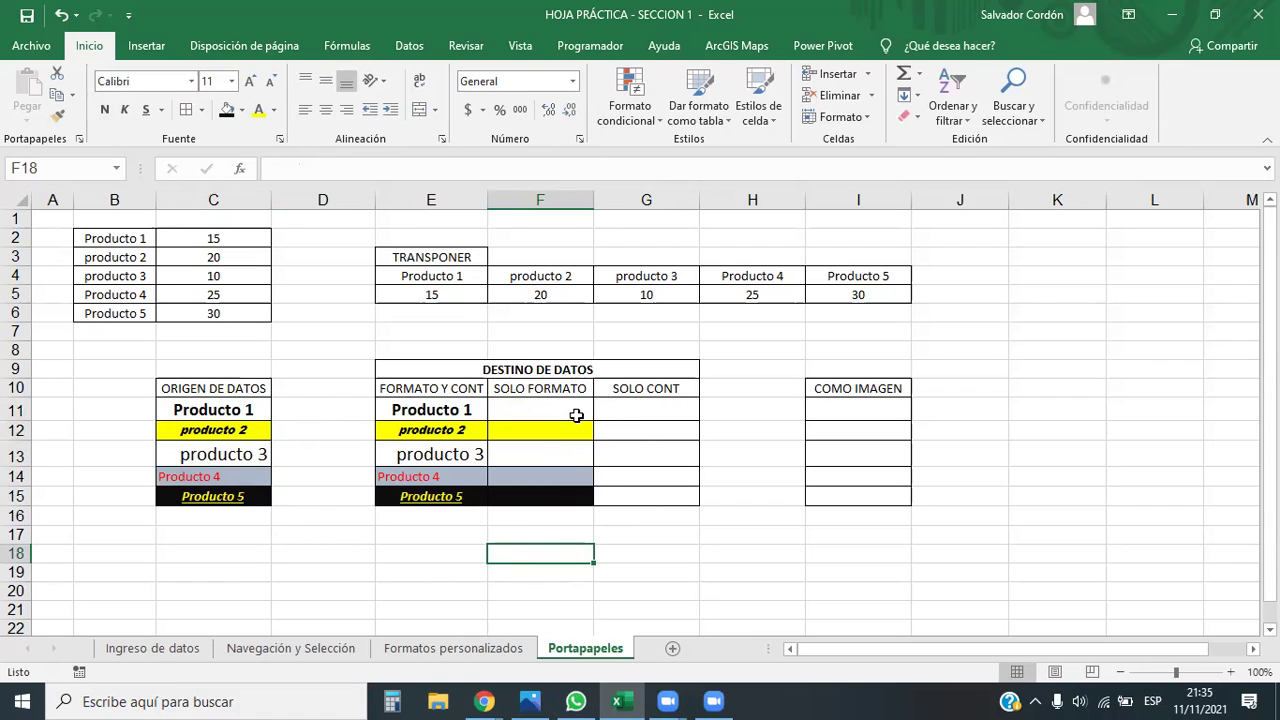
click(650, 405)
drag(655, 436, 656, 492)
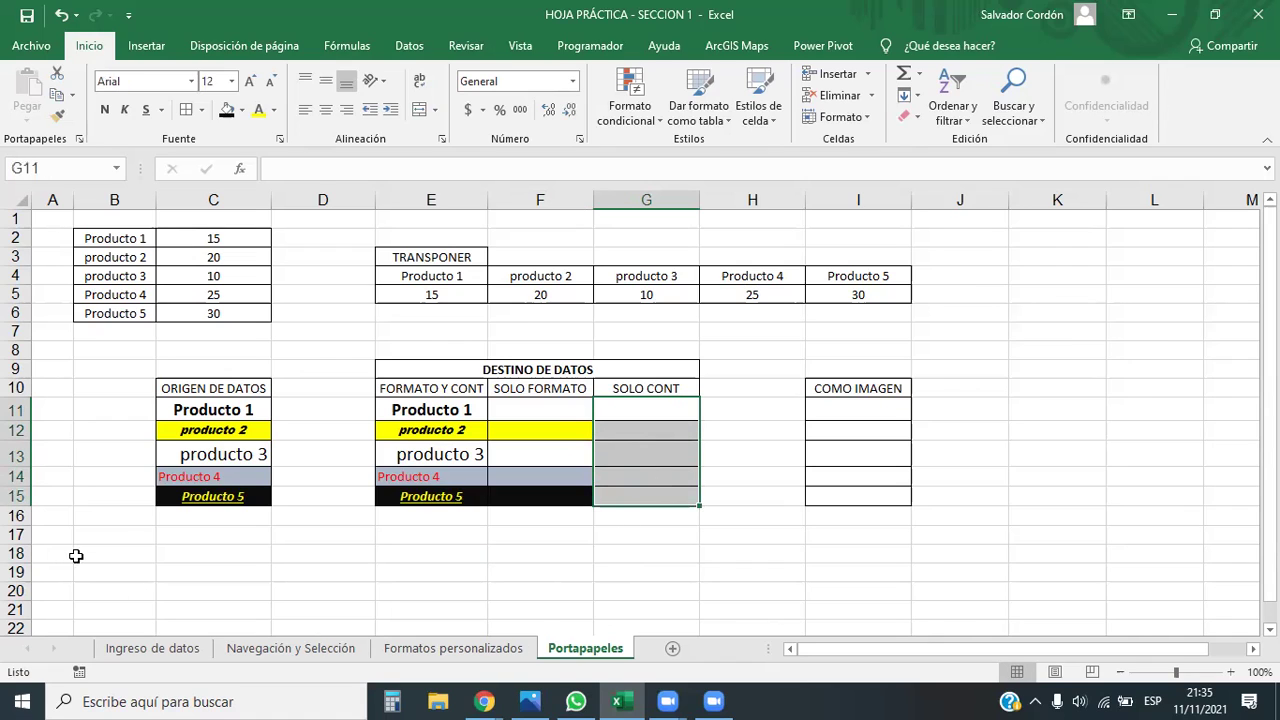
drag(228, 406, 245, 497)
key(ctrl+c)
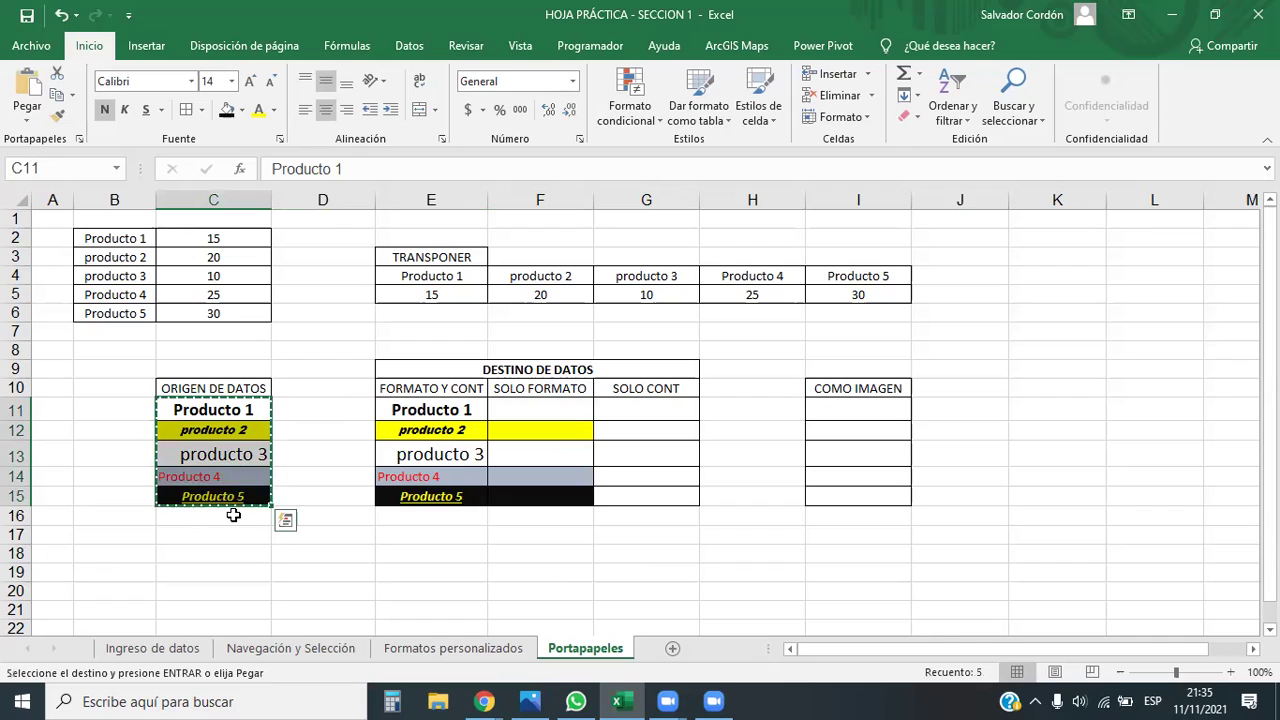
right_click(658, 406)
click(623, 410)
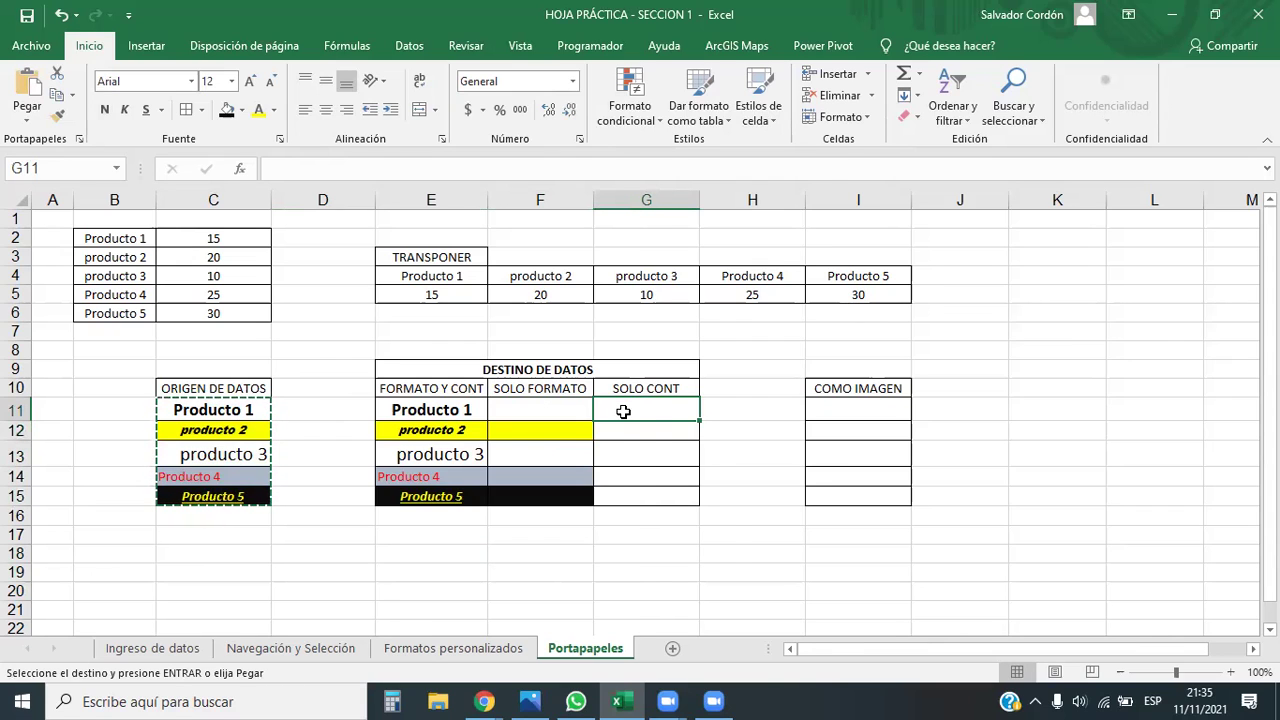
right_click(623, 411)
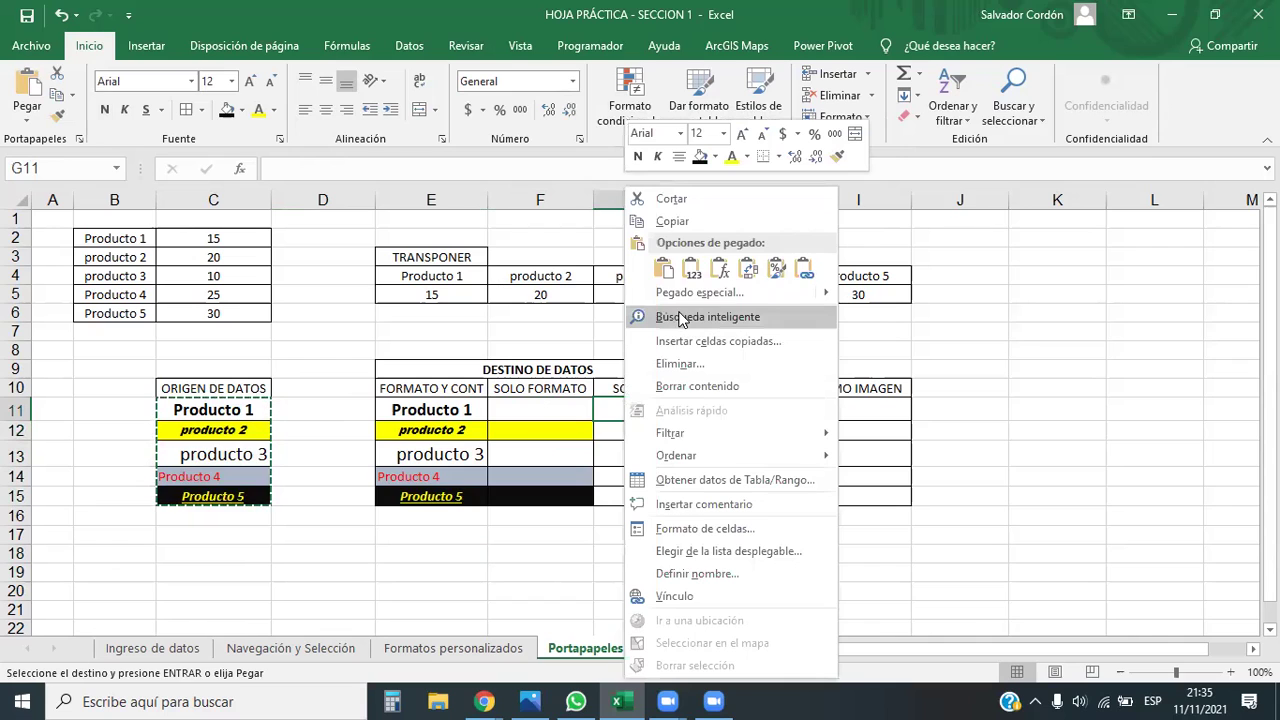
click(691, 268)
click(693, 270)
click(712, 586)
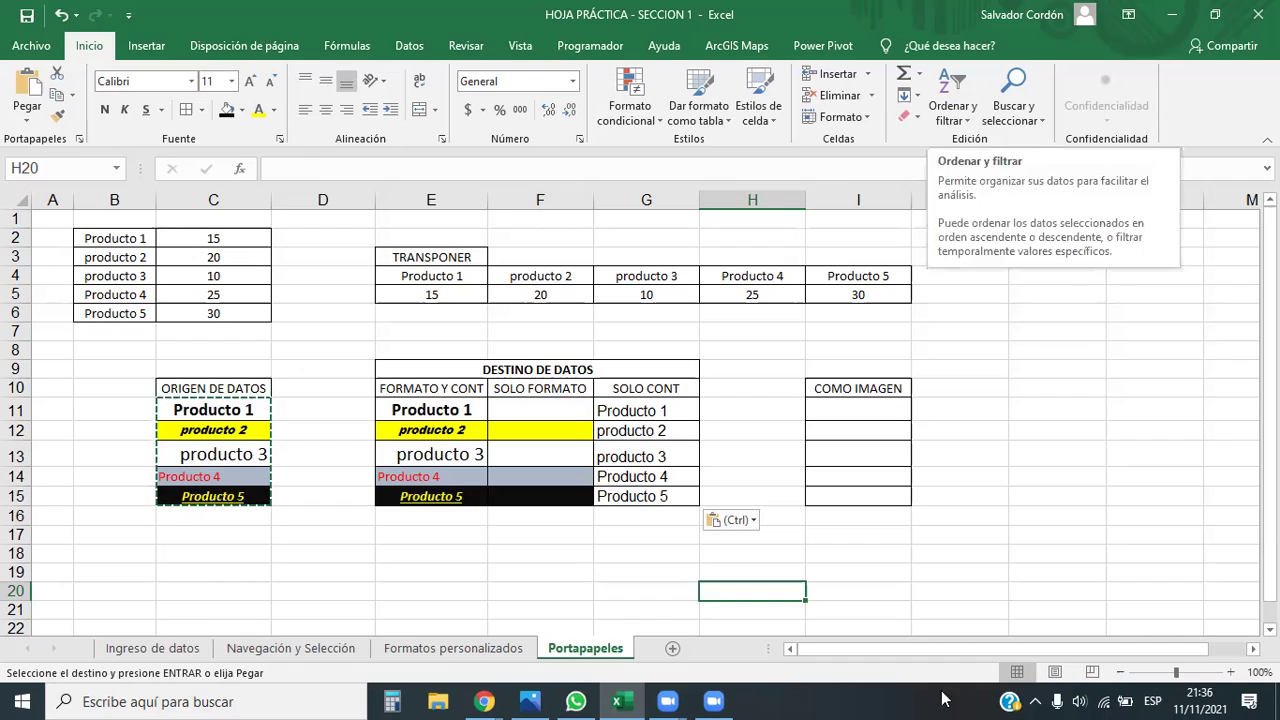
- Select G11:G15 to check the unformatted product names
click(542, 500)
drag(600, 410, 650, 498)
click(625, 553)
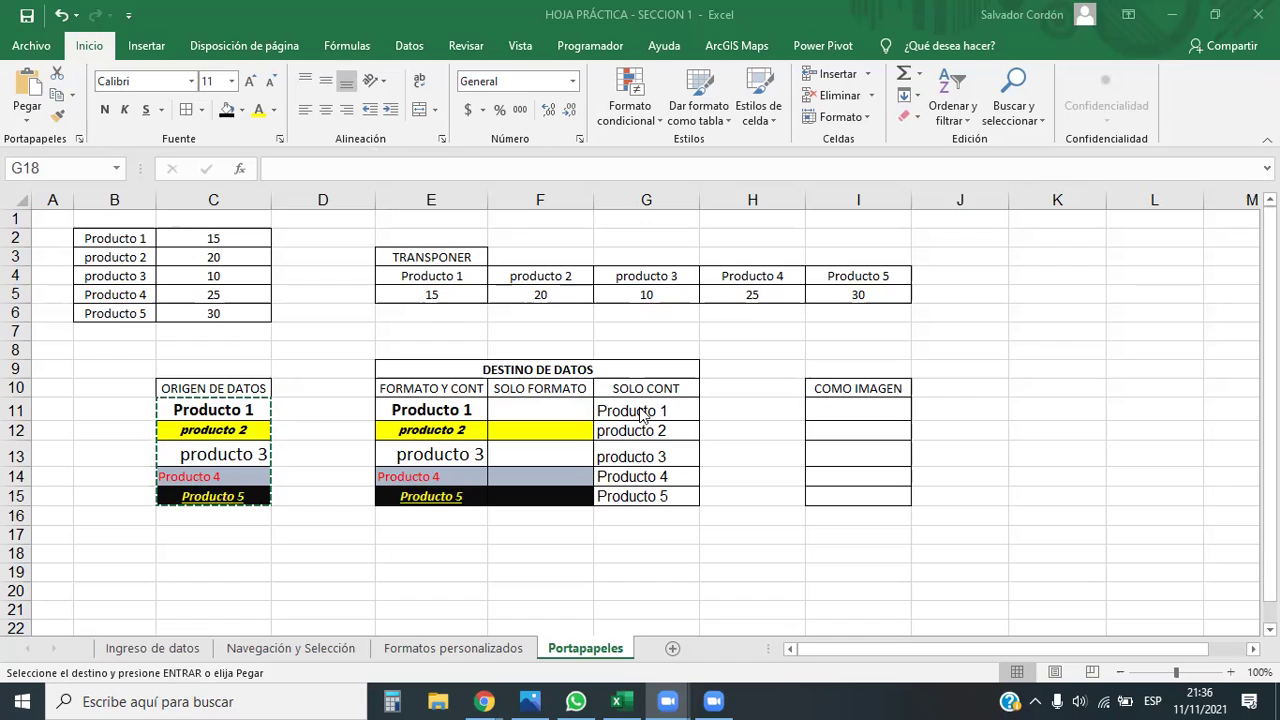
- Clear G11:G15 and undo the earlier formatting paste in column F
drag(608, 438, 692, 501)
key(Delete)
click(598, 562)
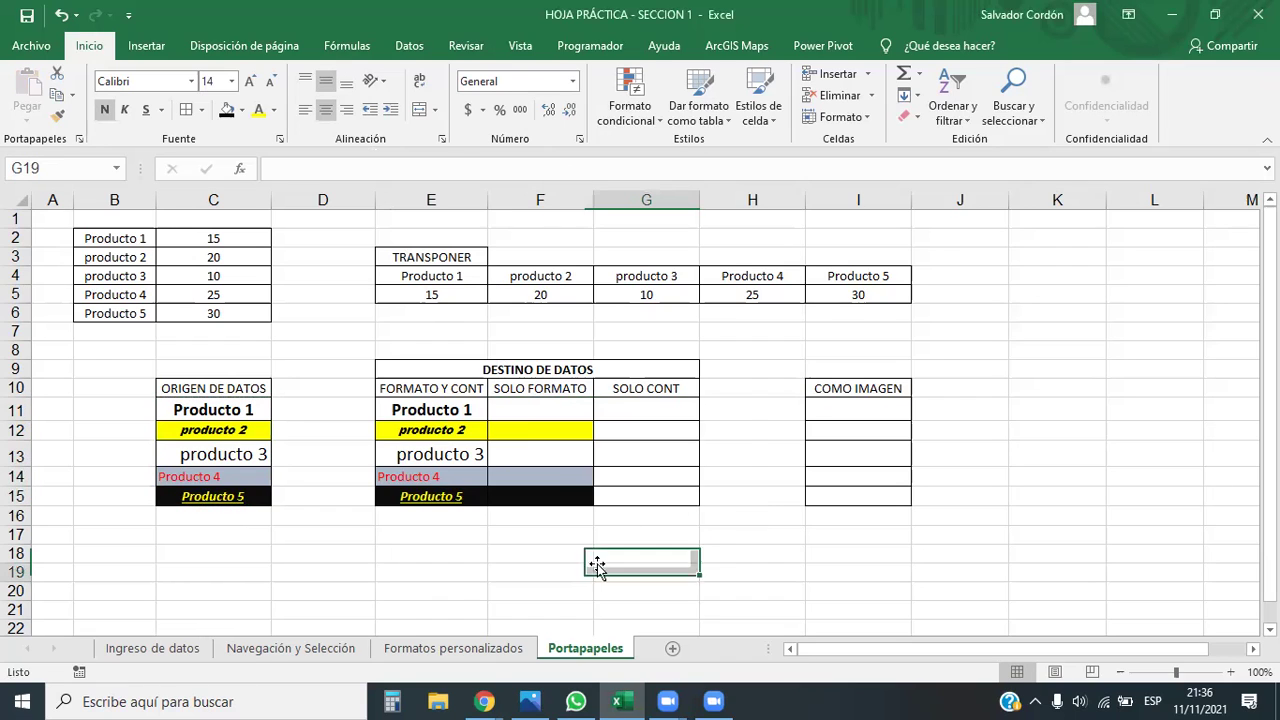
drag(622, 410, 640, 490)
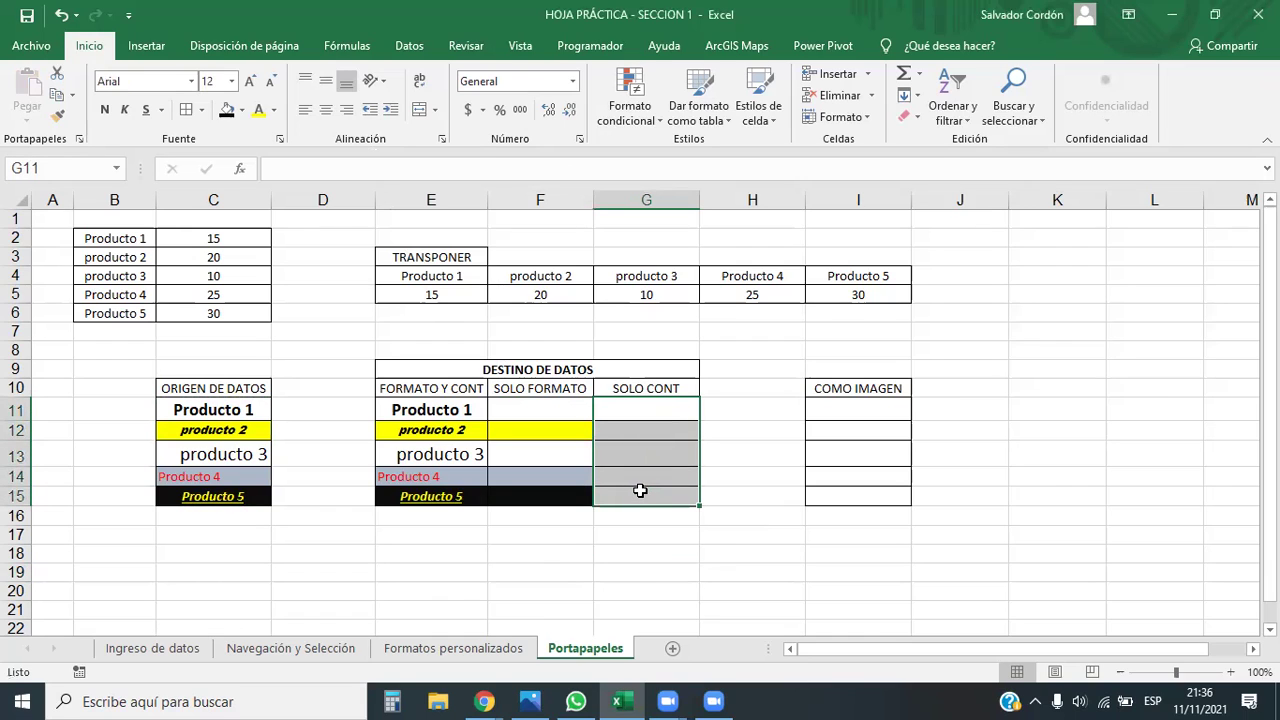
key(ctrl+z)
key(ctrl+z)
key(ctrl+z)
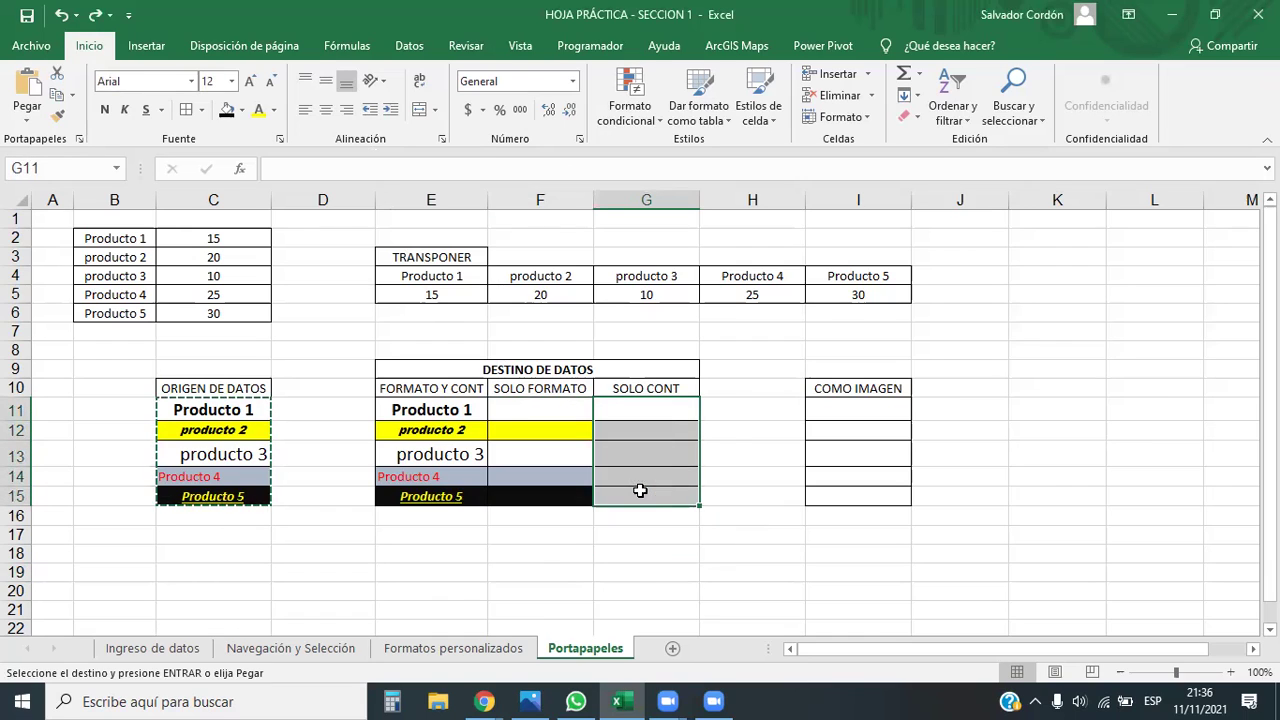
key(ctrl+z)
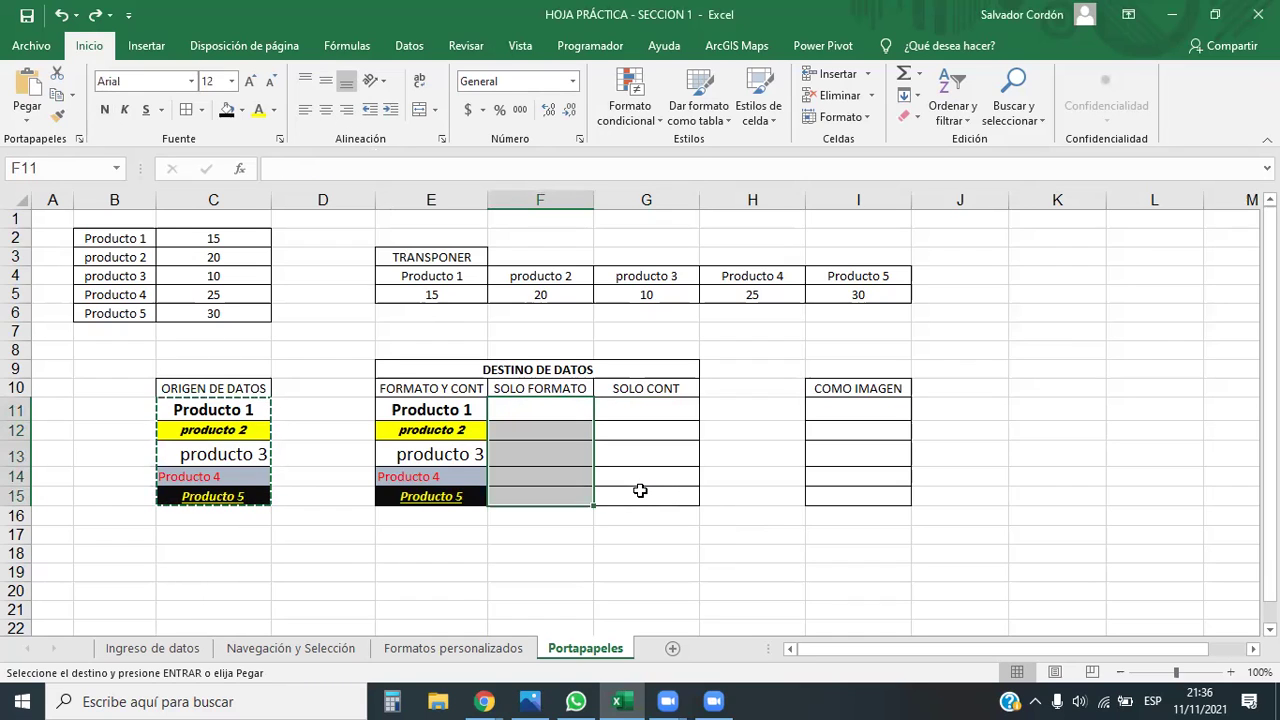
click(574, 549)
- Paste C11:C15 into F11 keeping source formatting, then undo that paste
drag(214, 410, 237, 496)
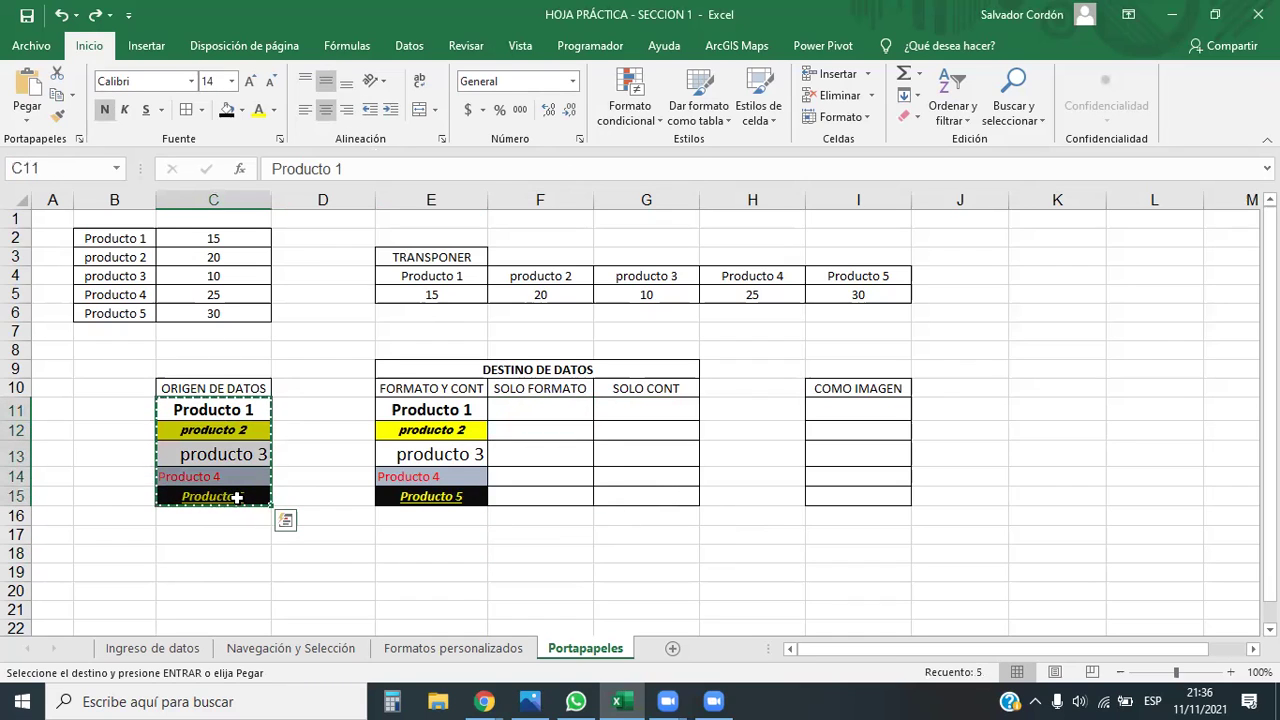
click(560, 408)
key(ctrl+v)
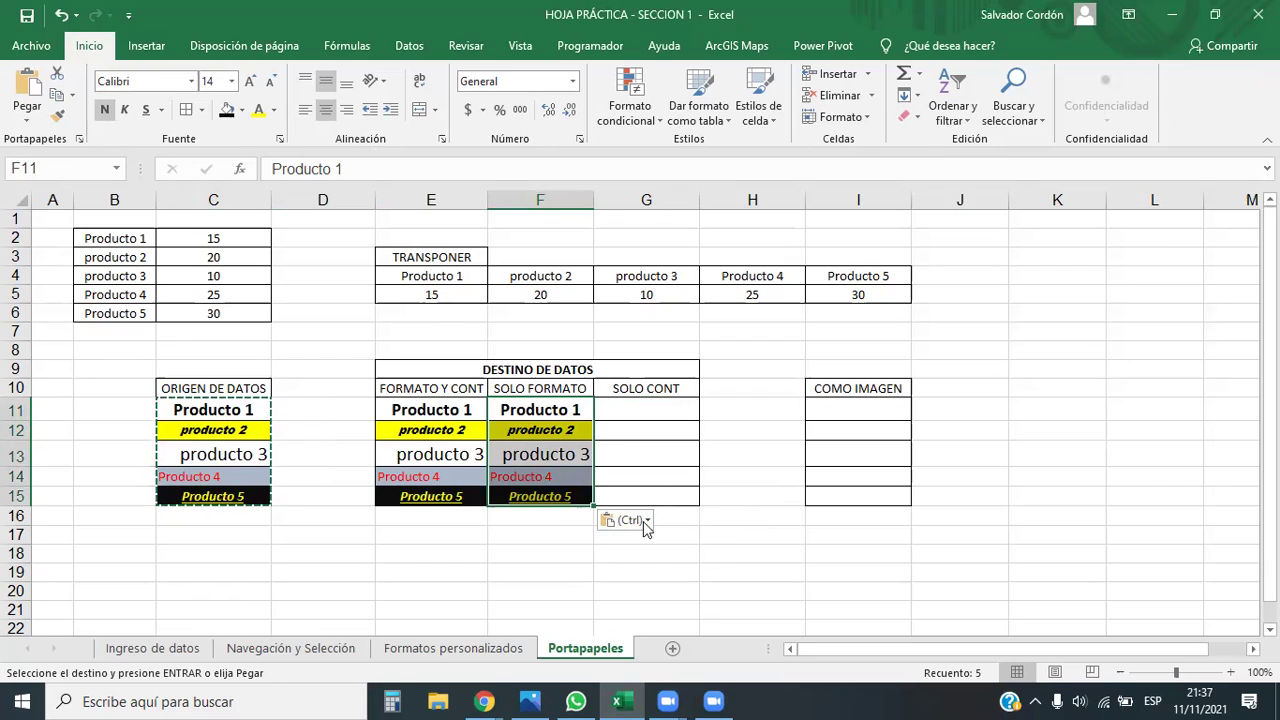
click(620, 524)
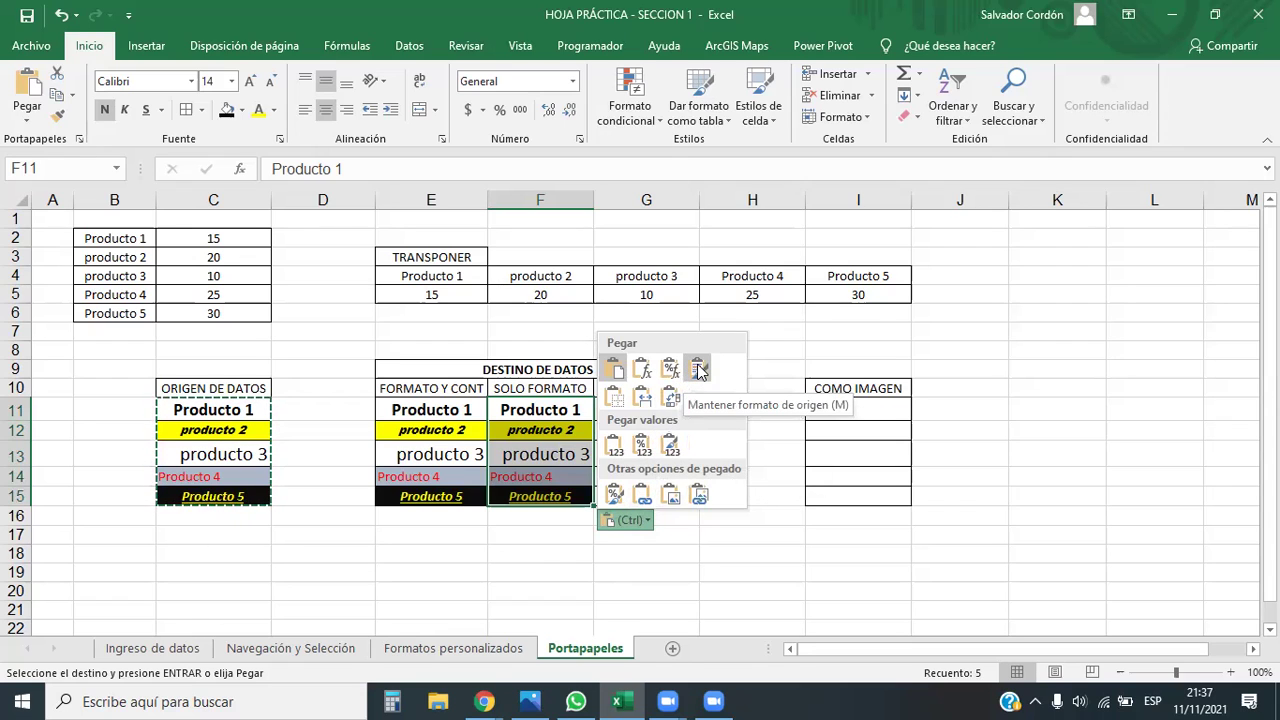
click(698, 370)
click(643, 522)
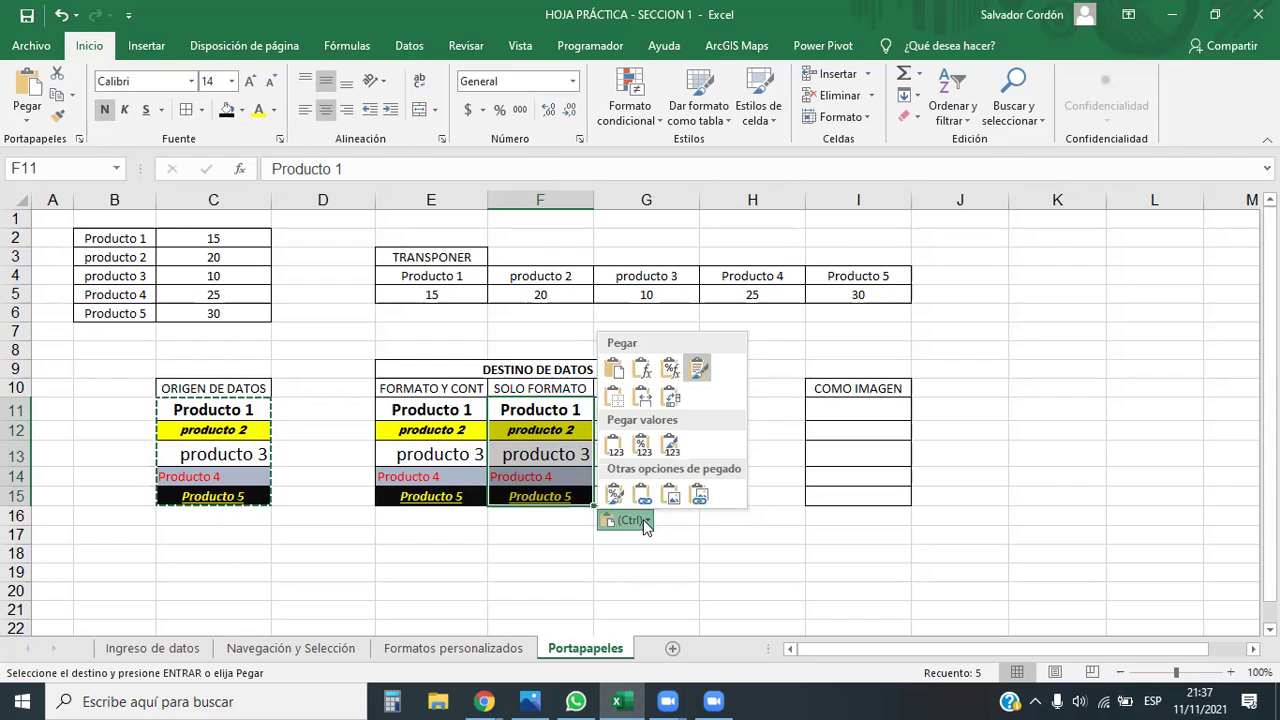
click(621, 567)
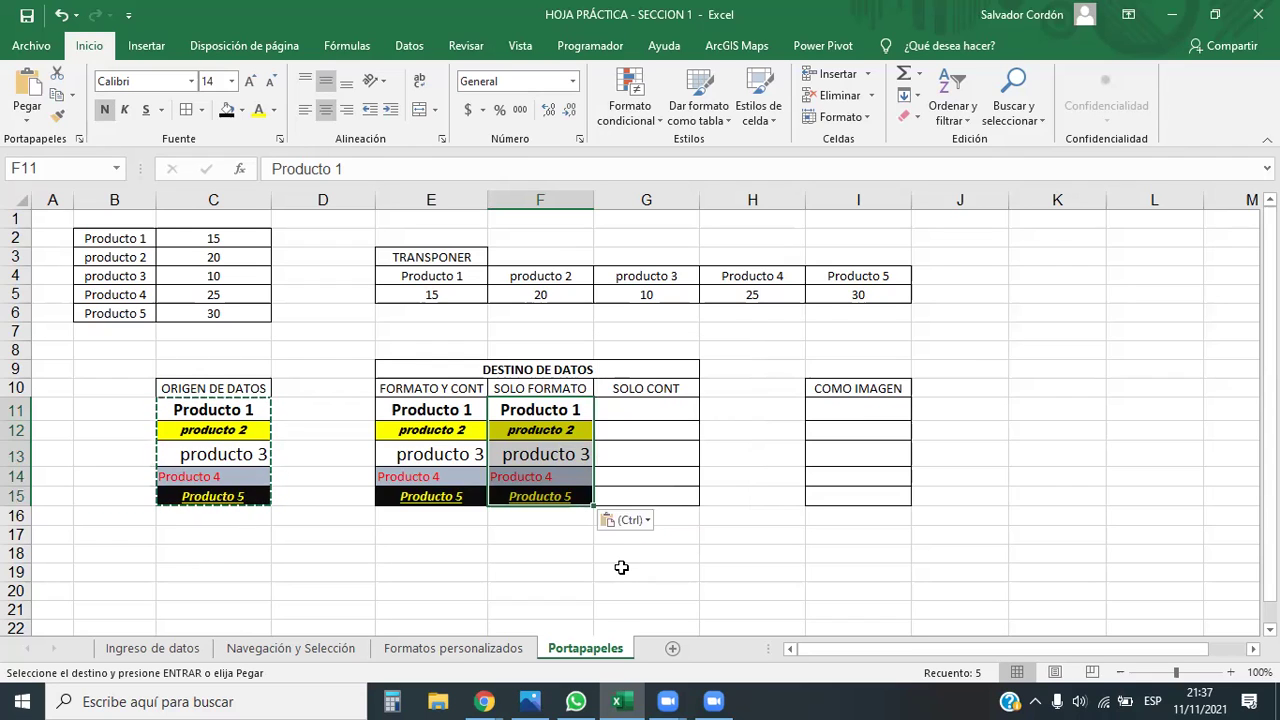
key(ctrl+z)
- Paste the copied cells into F11 again and keep only their formatting
right_click(560, 419)
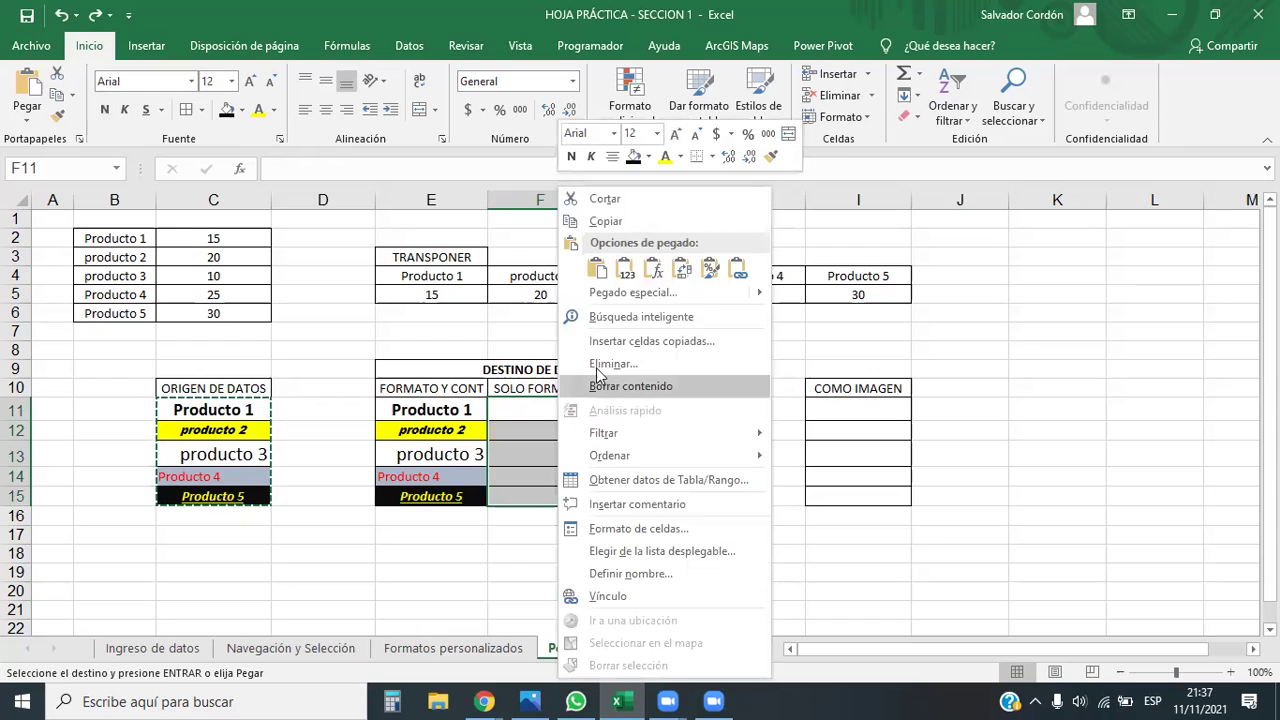
click(531, 411)
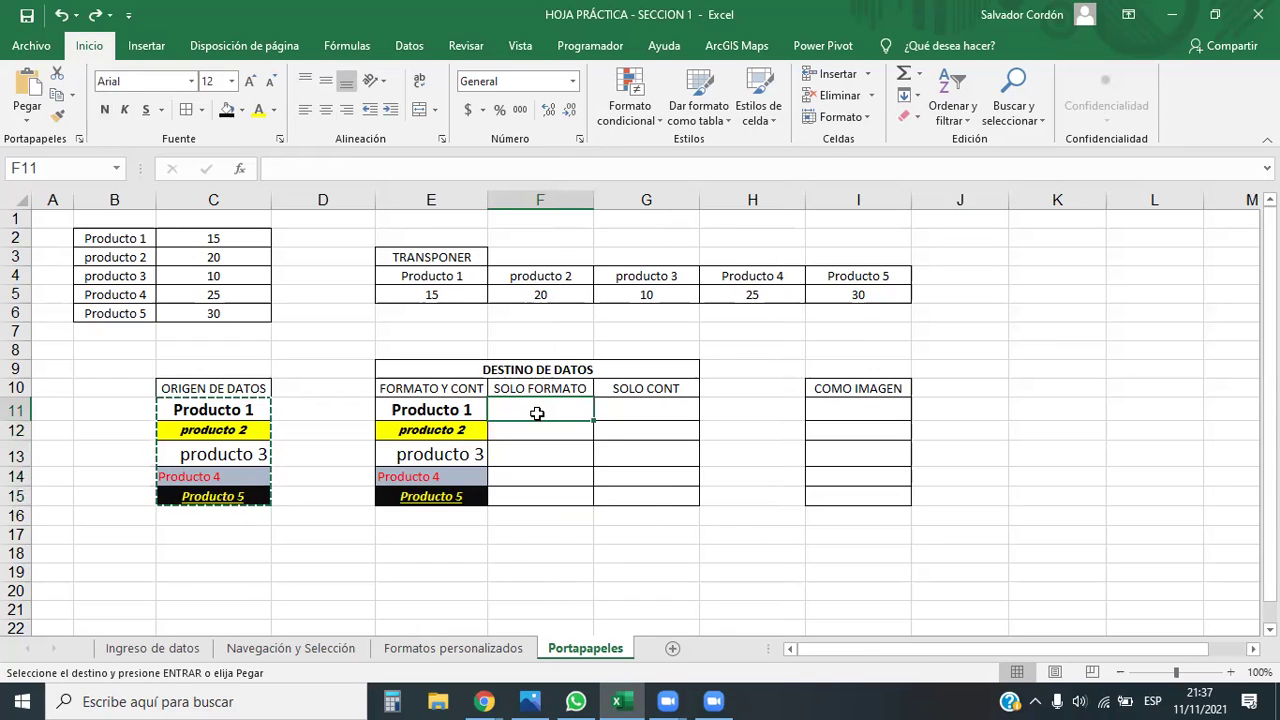
key(ctrl+v)
right_click(575, 410)
key(Escape)
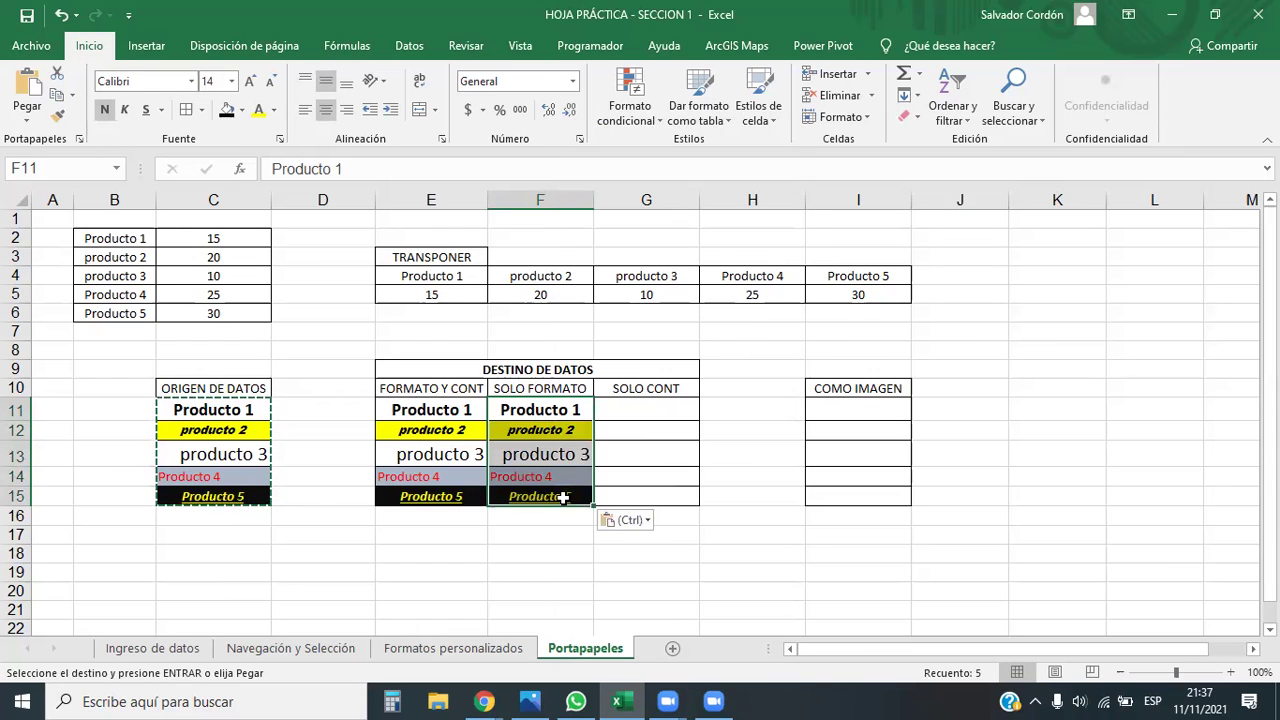
click(632, 525)
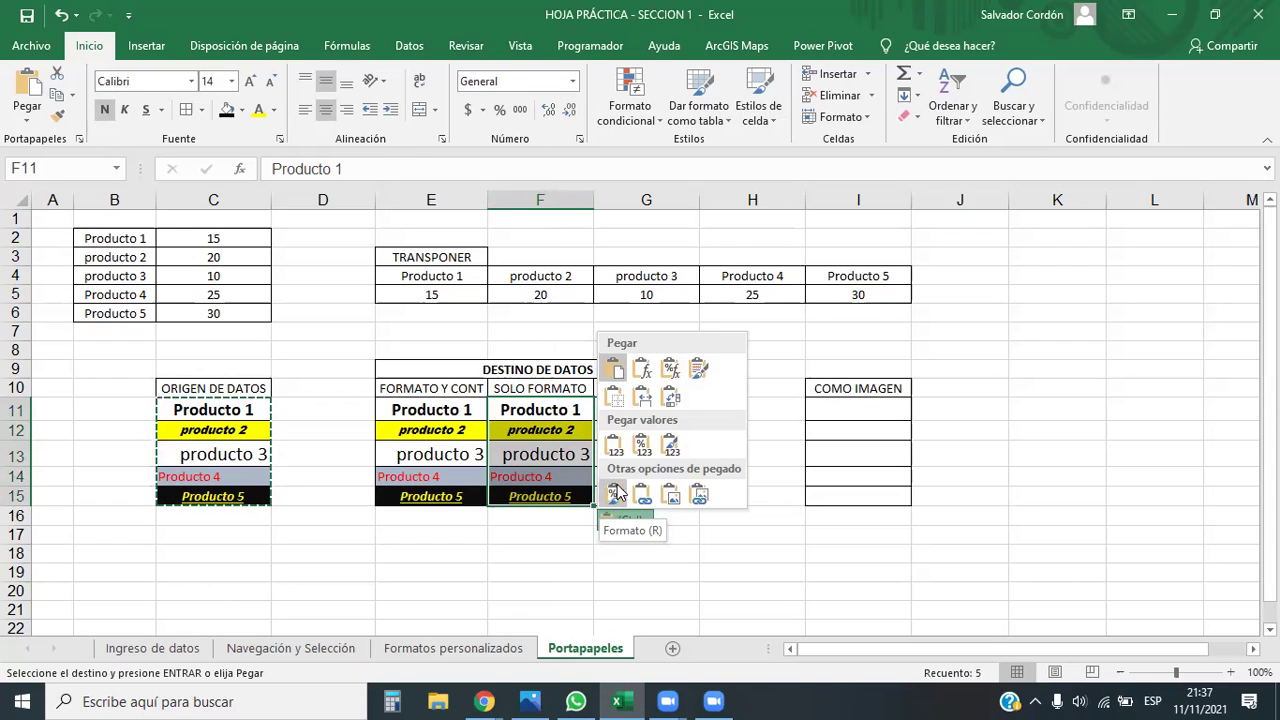
click(614, 495)
click(610, 564)
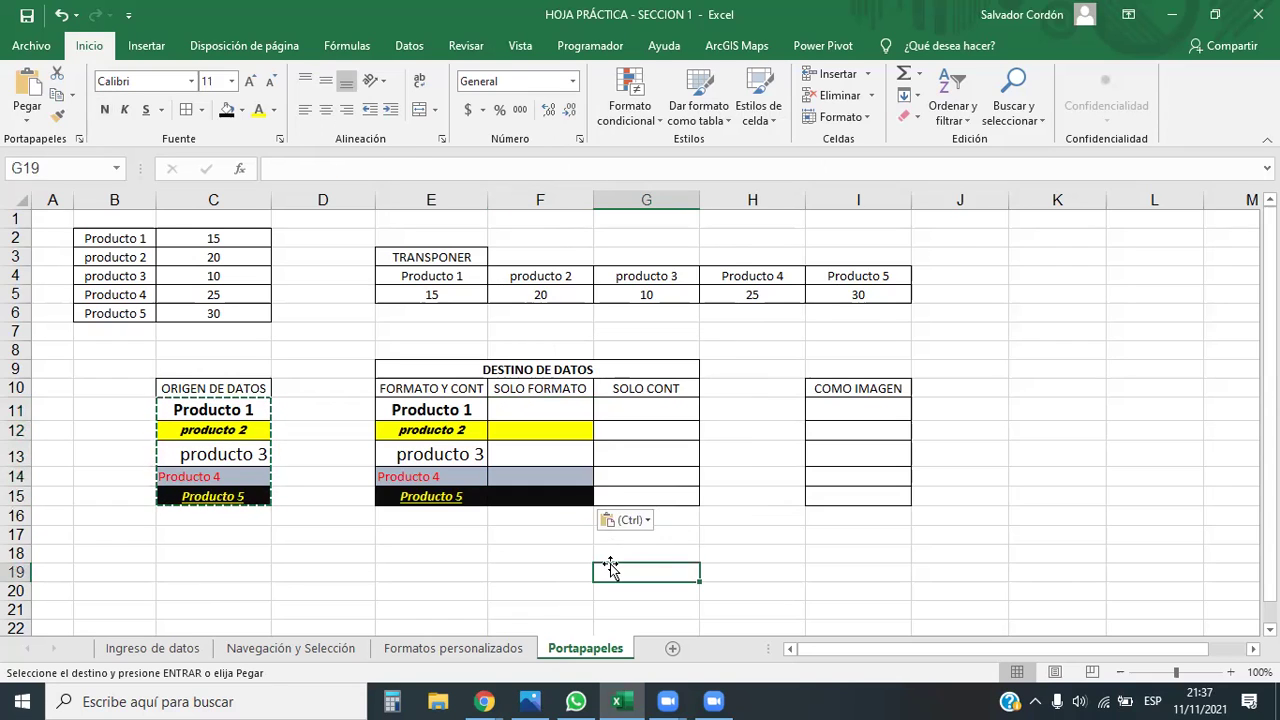
- Compare F11:F15 and empty G11:G15 with the source, reselecting C11:C15
drag(557, 406, 561, 486)
drag(251, 408, 235, 496)
drag(662, 408, 655, 496)
drag(262, 410, 260, 505)
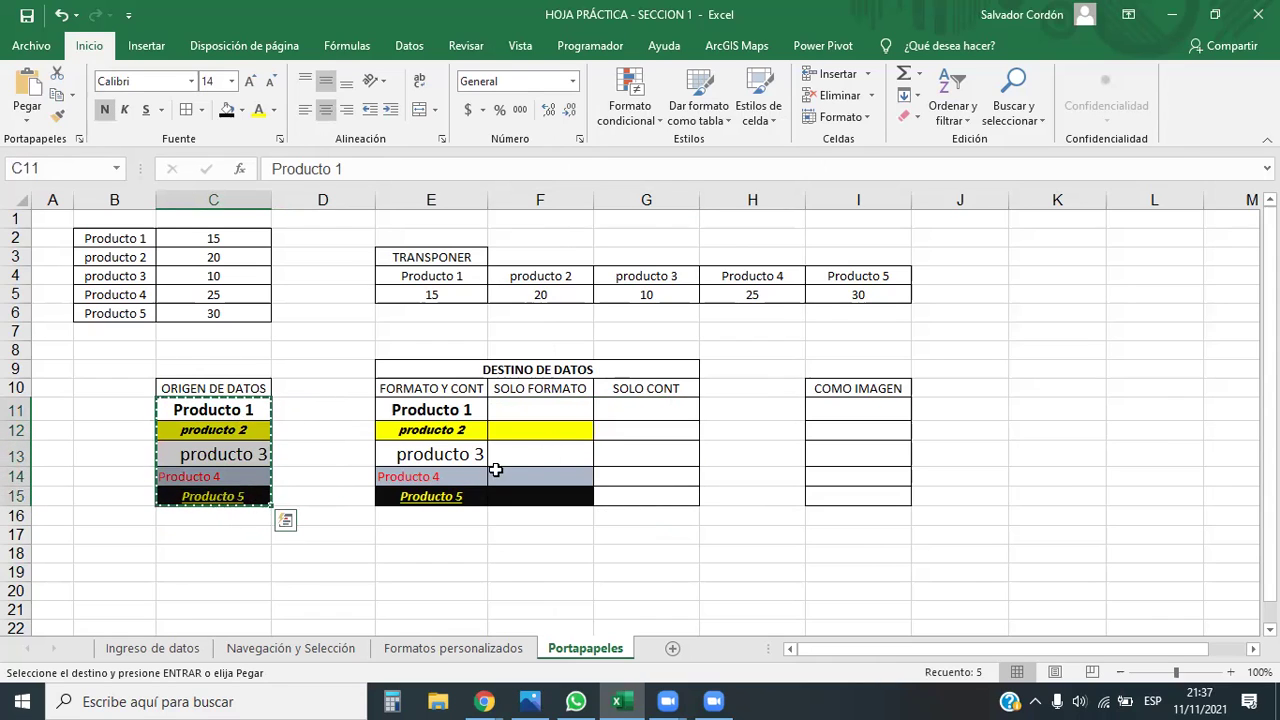
- Paste the copied products into G11:G15, then switch the Paste Options to Valores for plain text
click(630, 410)
right_click(636, 413)
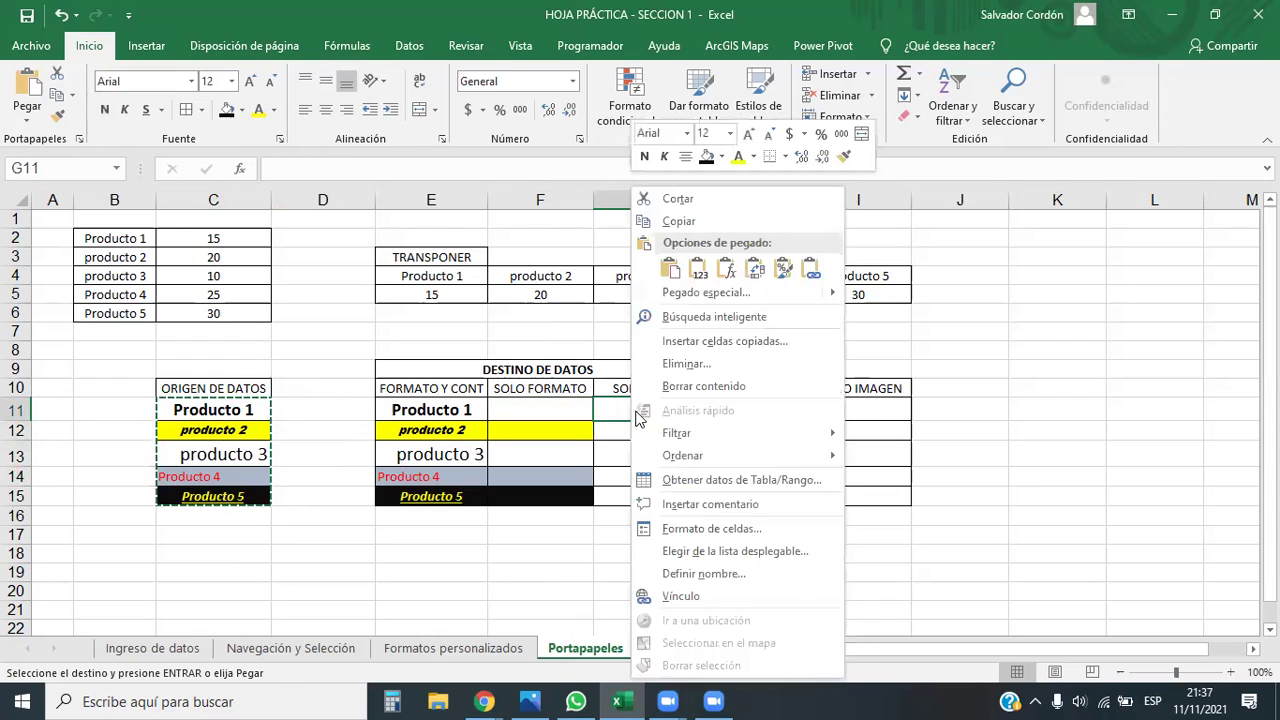
click(698, 268)
key(ctrl+z)
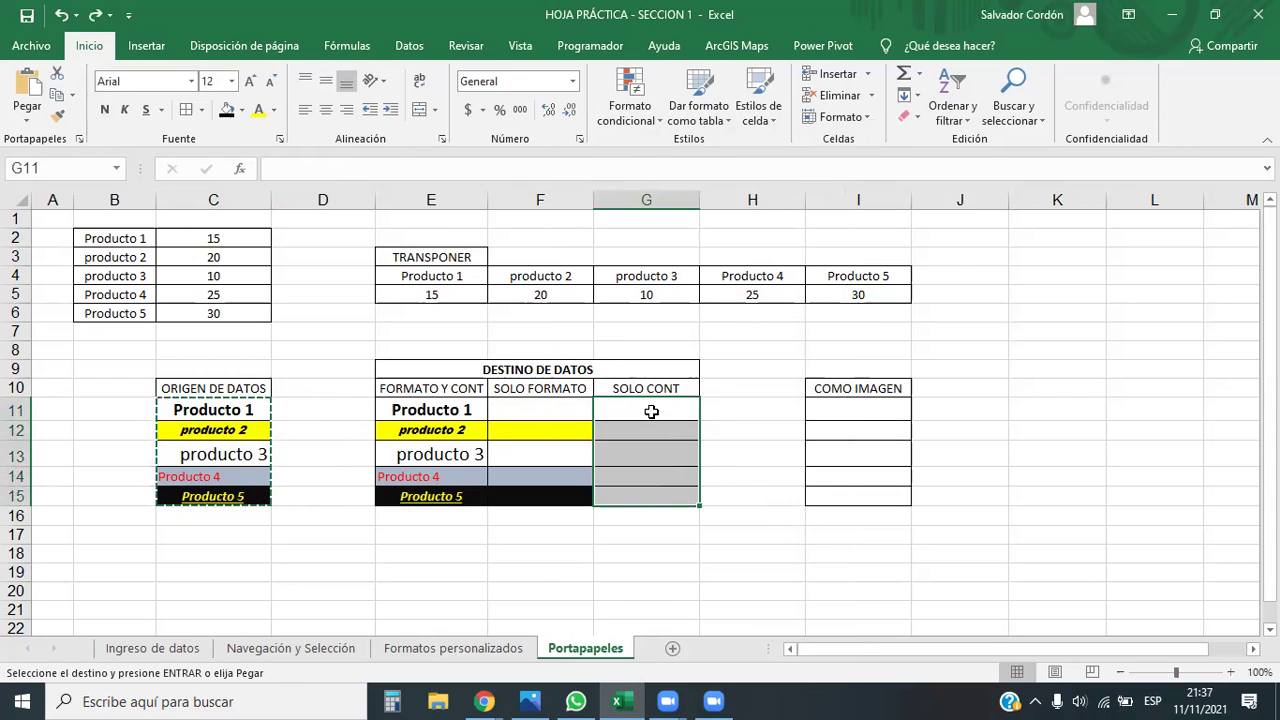
key(ctrl+v)
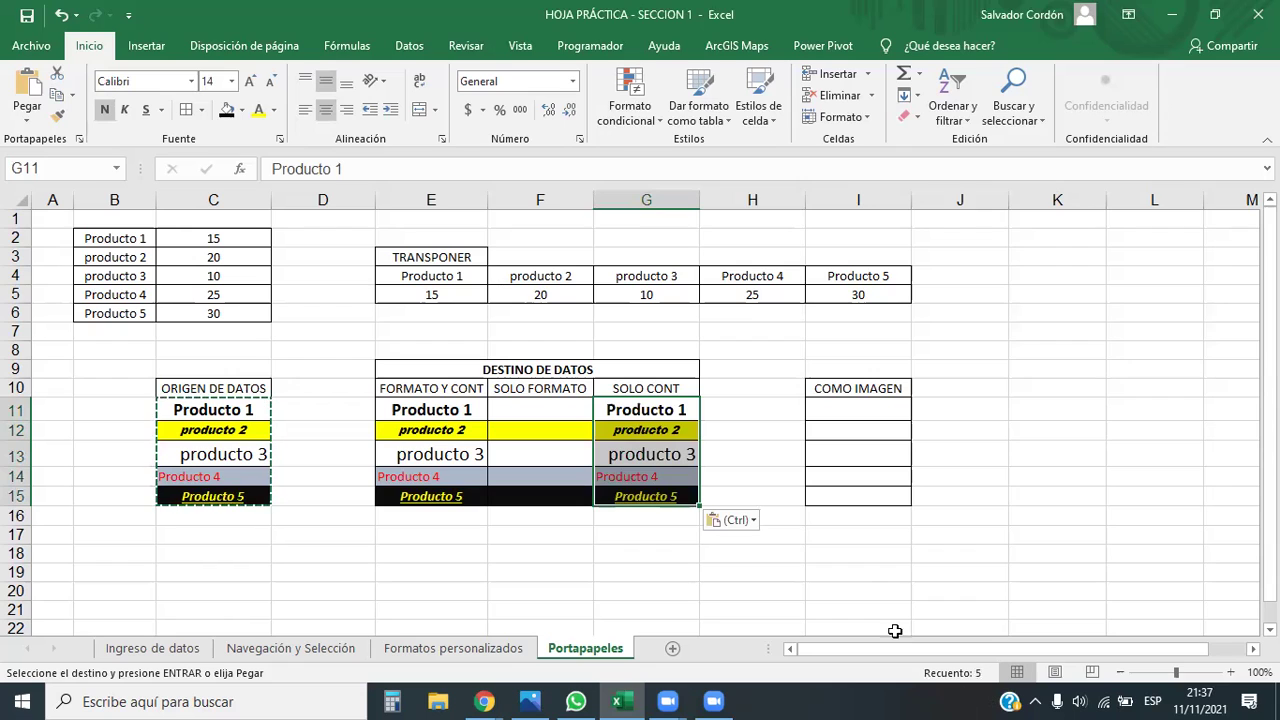
click(738, 522)
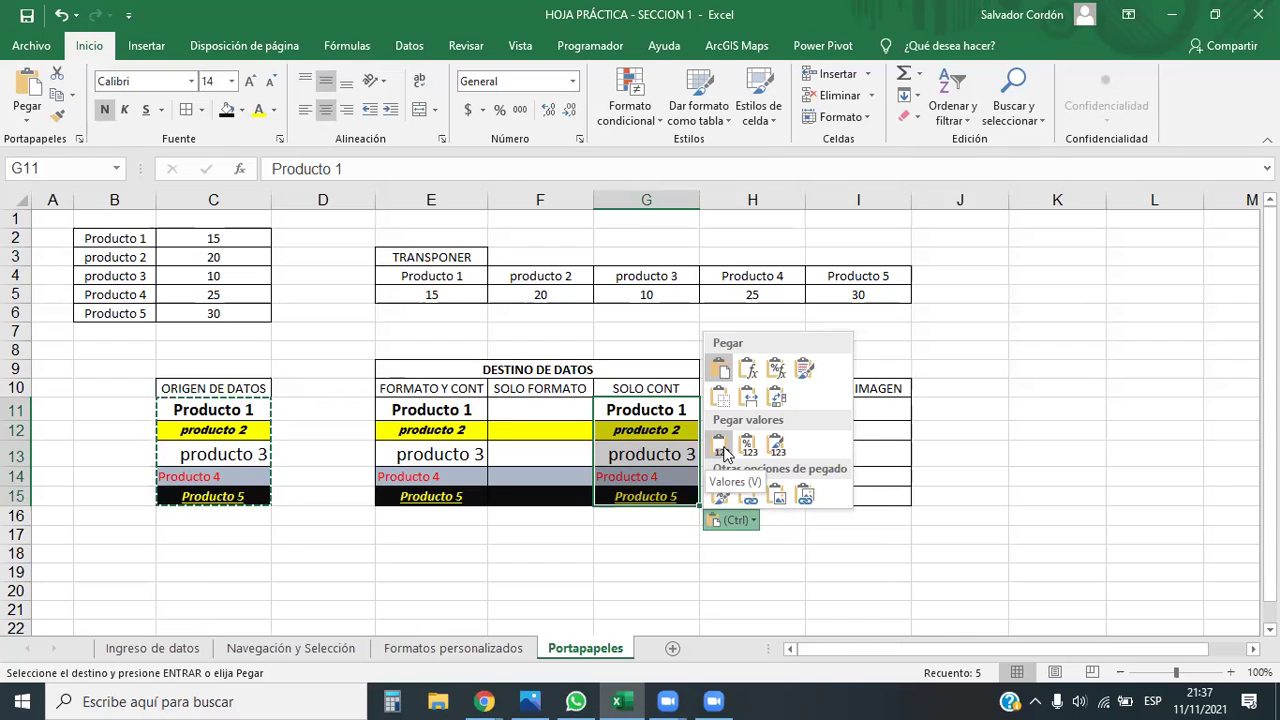
click(726, 452)
drag(657, 410, 657, 510)
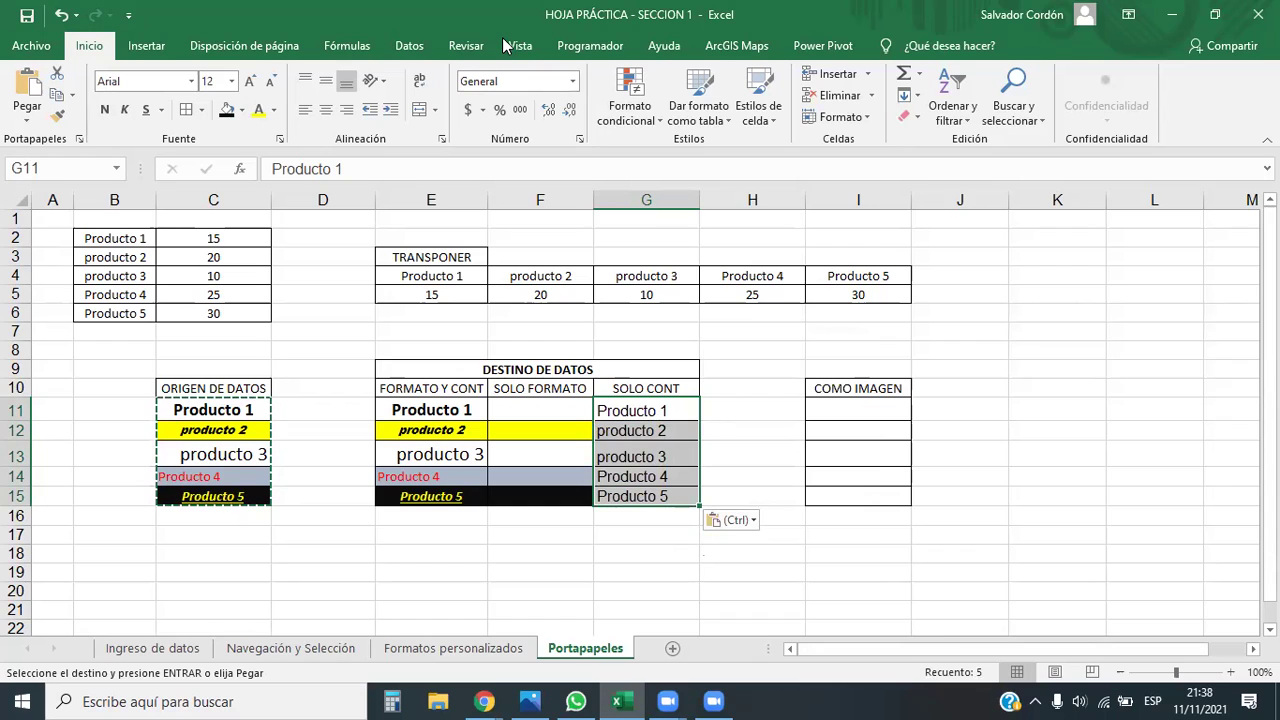
click(1048, 304)
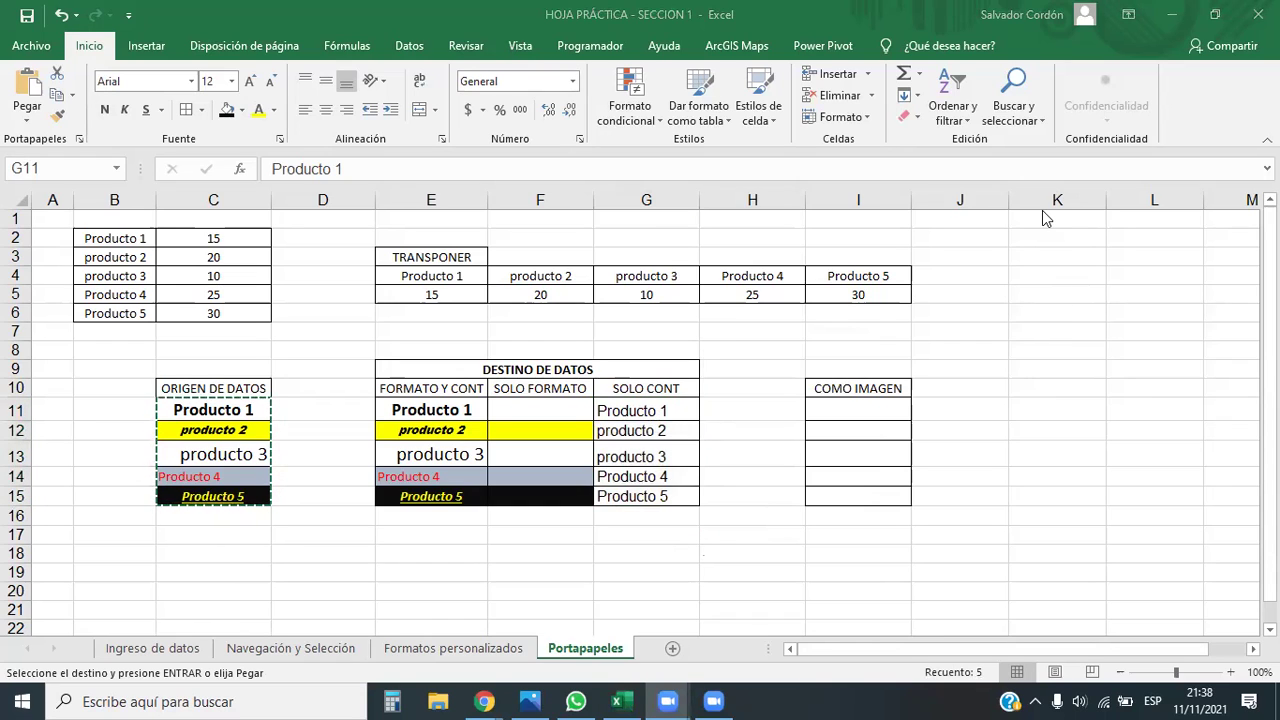
key(ctrl+v)
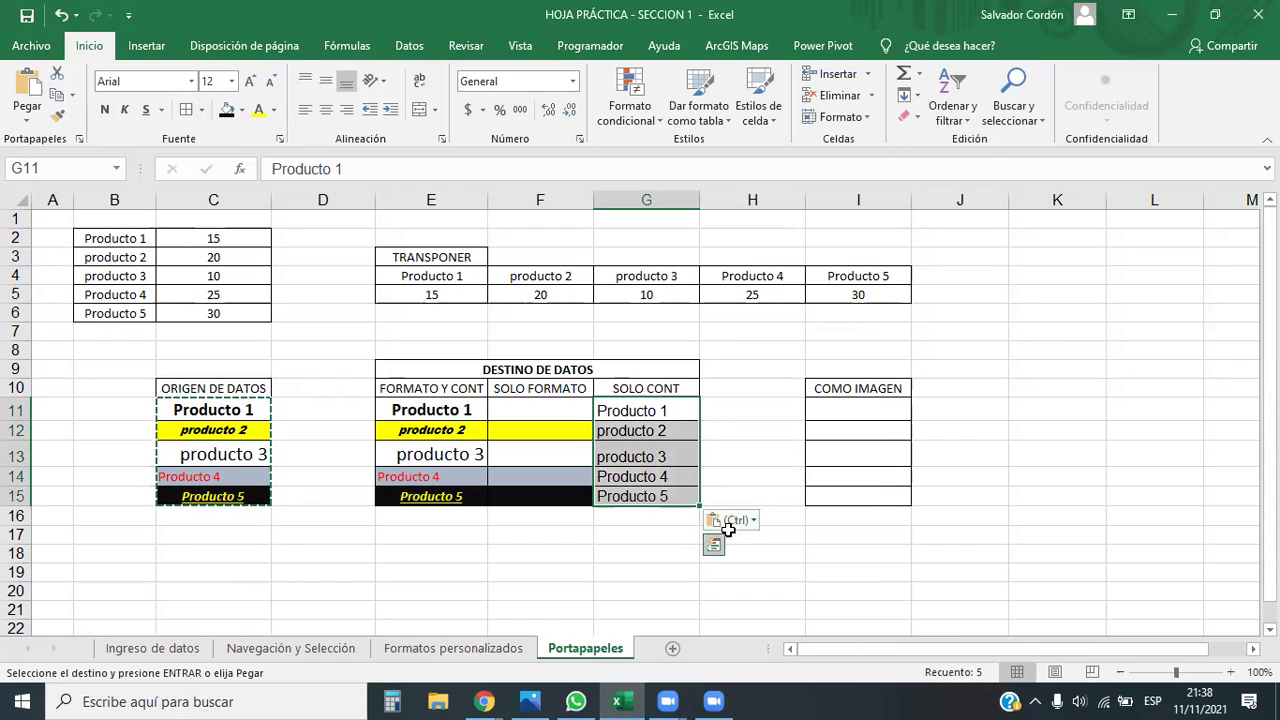
click(1020, 428)
click(950, 495)
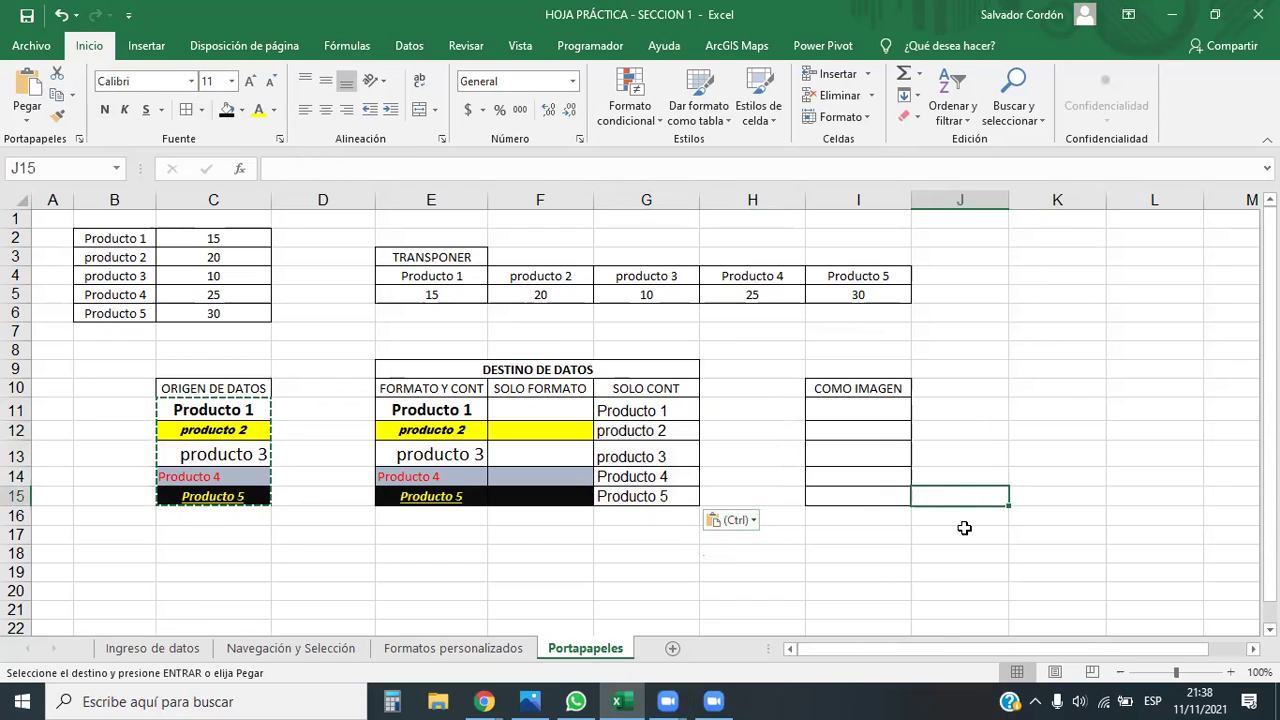
click(470, 590)
scroll(931, 400, down, 4)
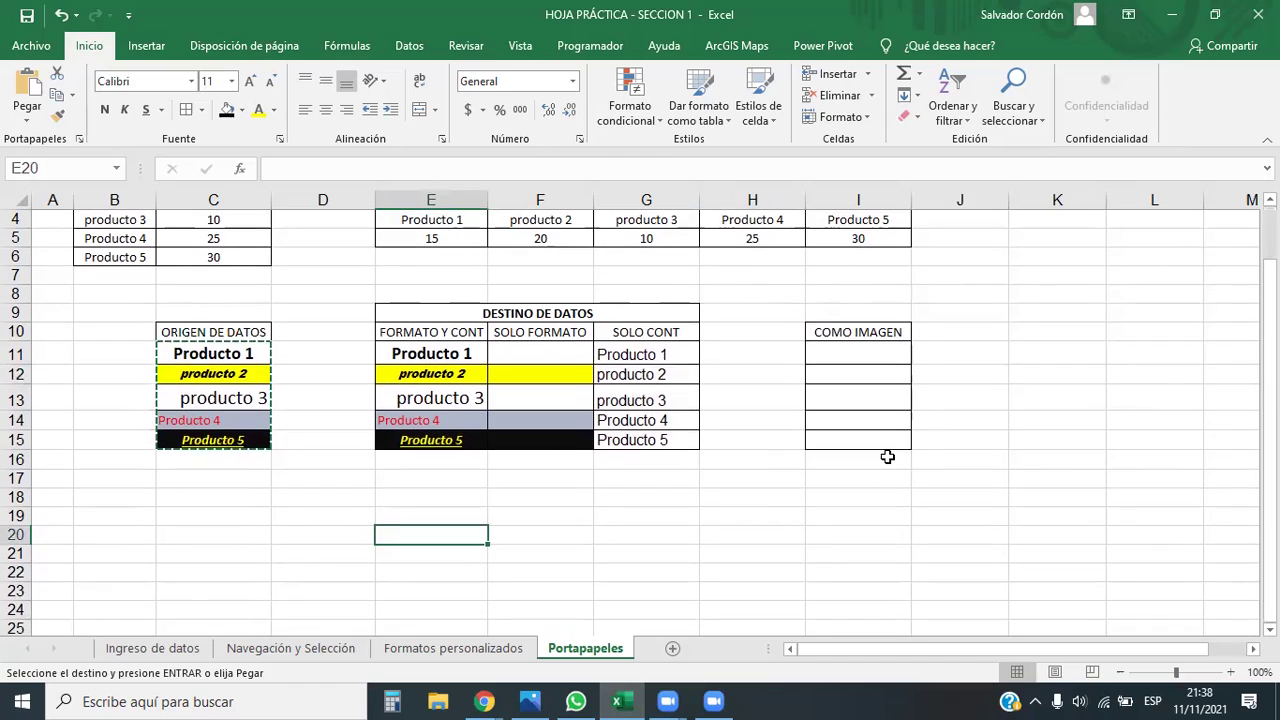
scroll(794, 483, up, 1)
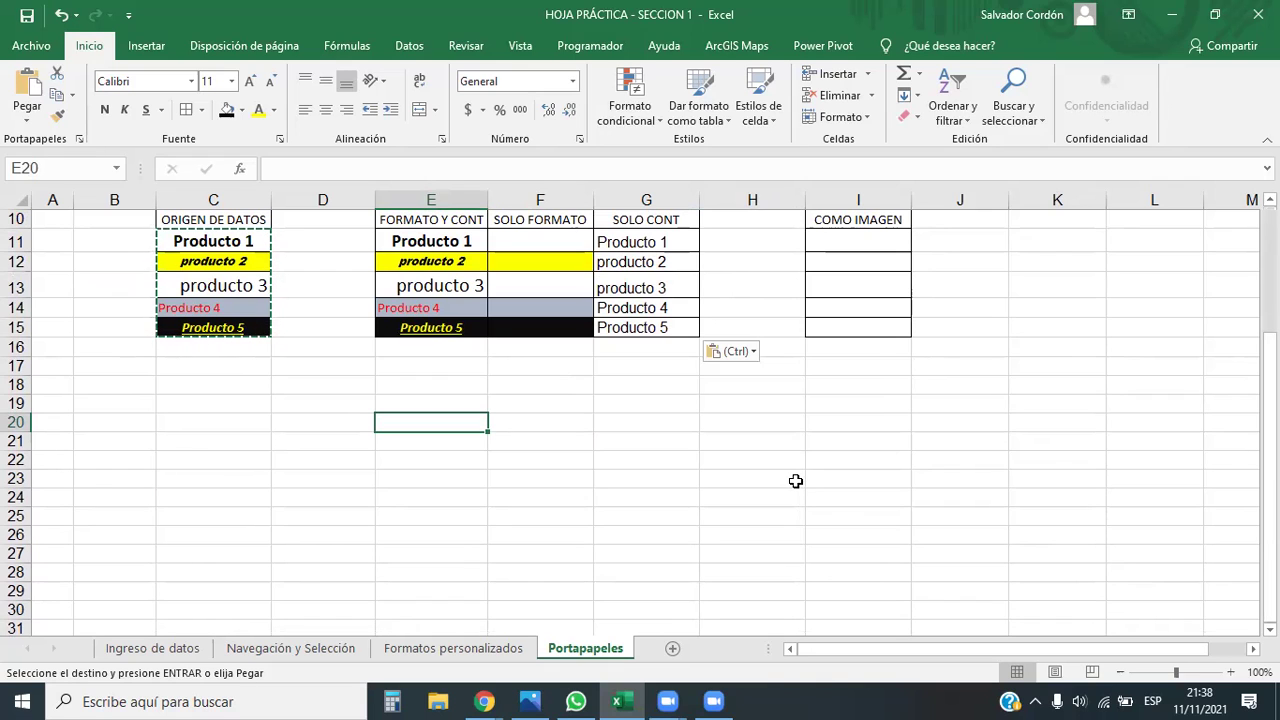
scroll(785, 484, up, 2)
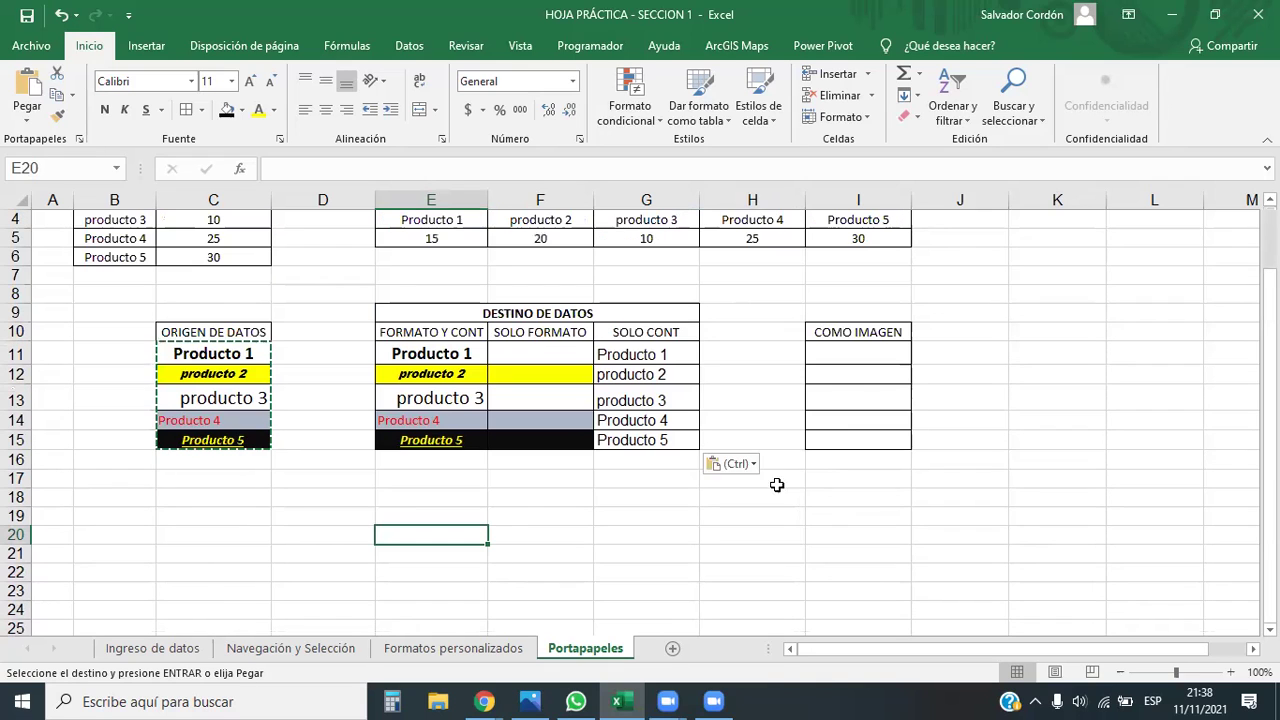
drag(640, 332, 650, 440)
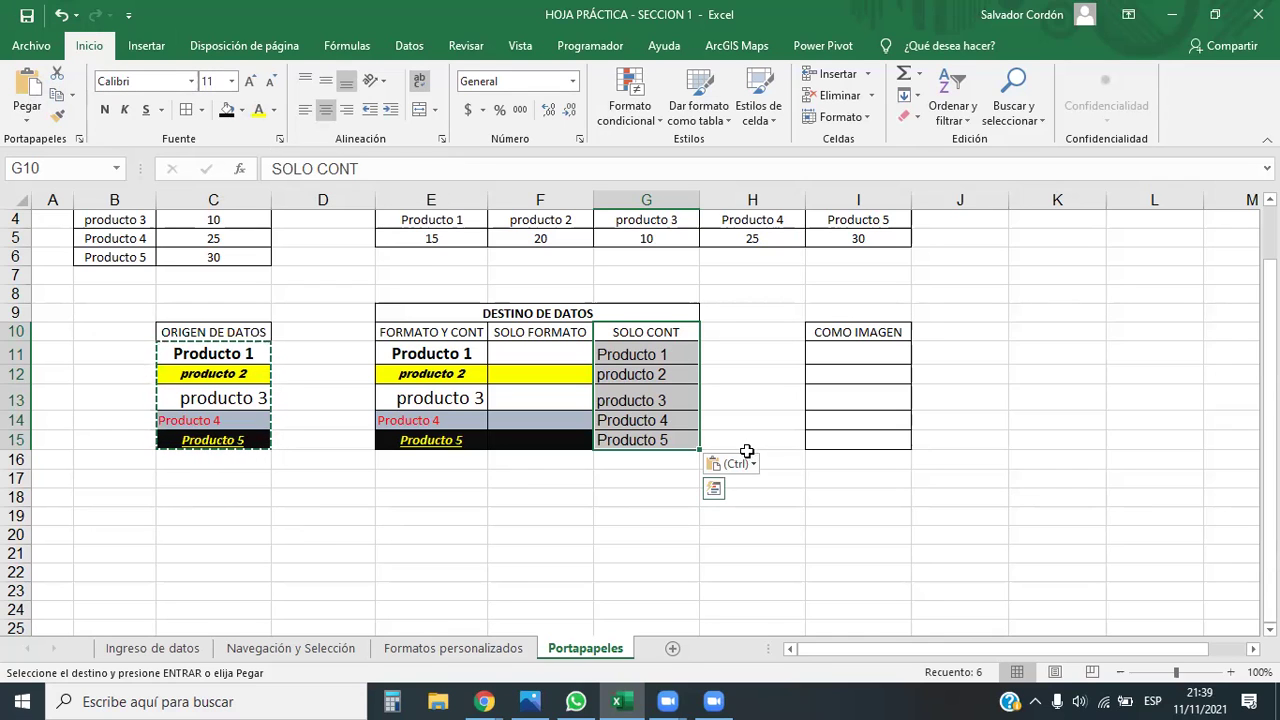
click(610, 575)
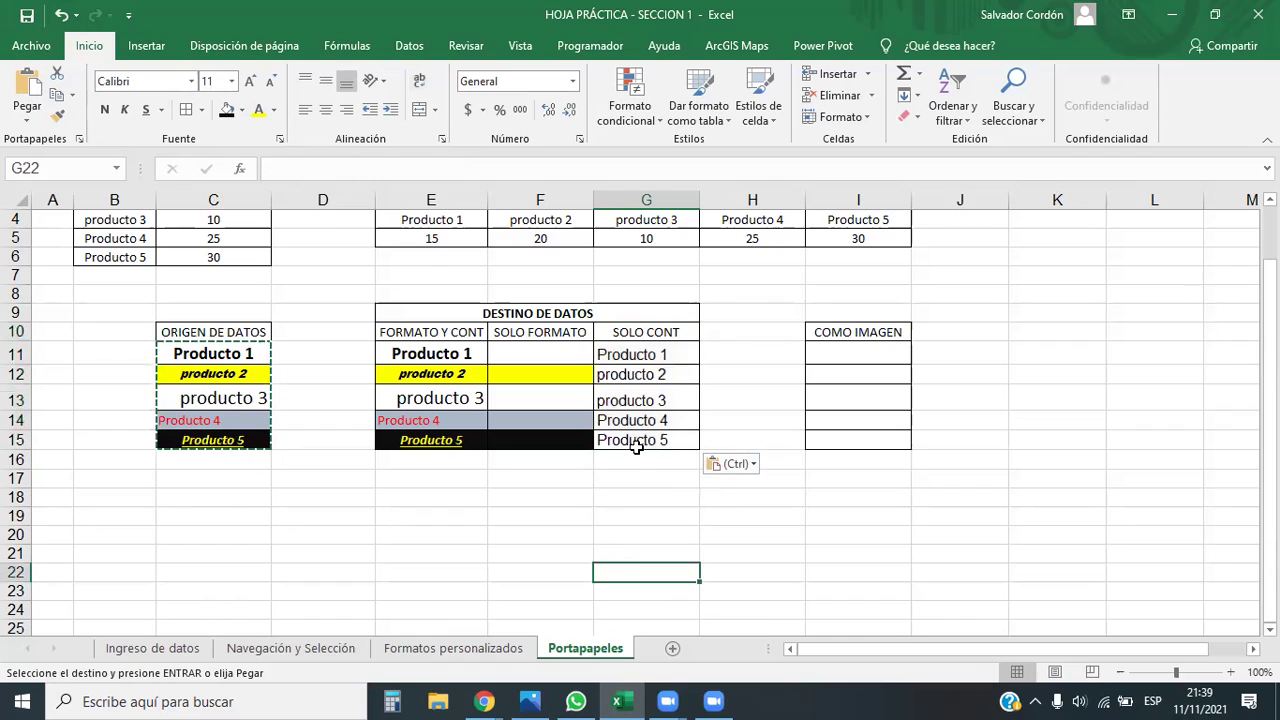
click(631, 480)
click(955, 445)
click(1102, 335)
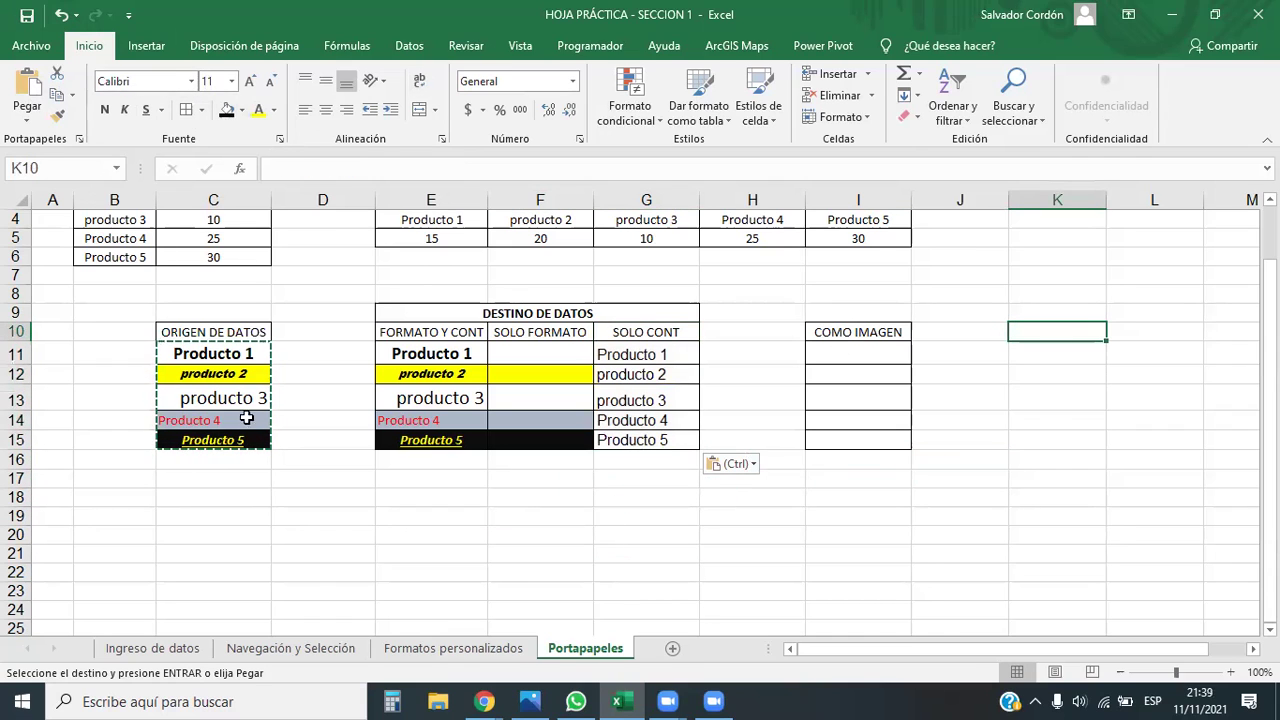
click(212, 372)
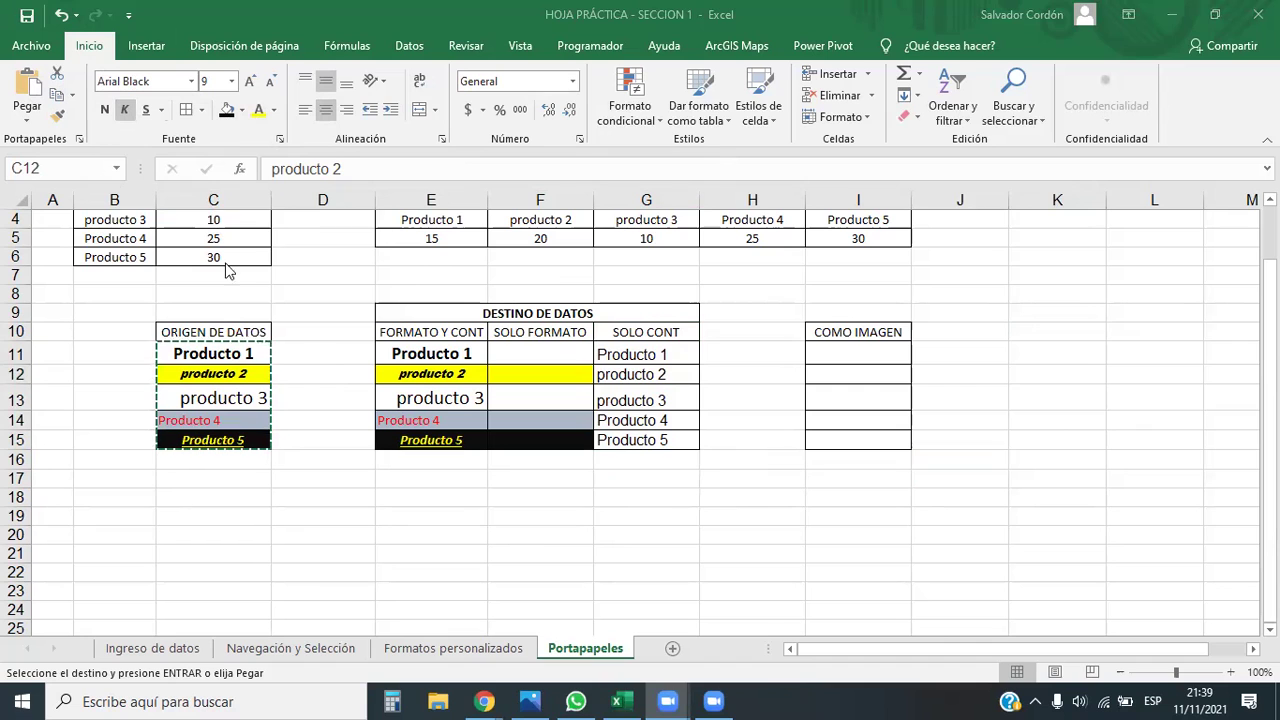
drag(608, 354, 640, 443)
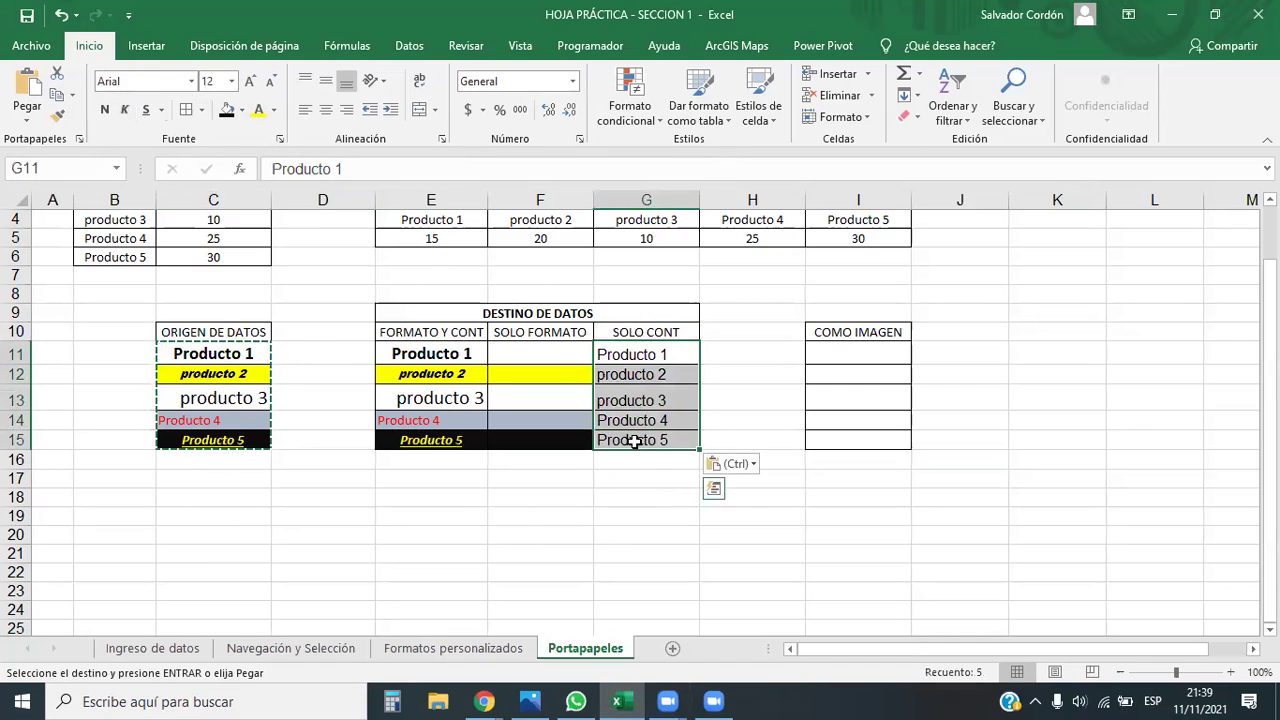
scroll(545, 480, down, 2)
scroll(545, 490, up, 2)
scroll(526, 517, down, 3)
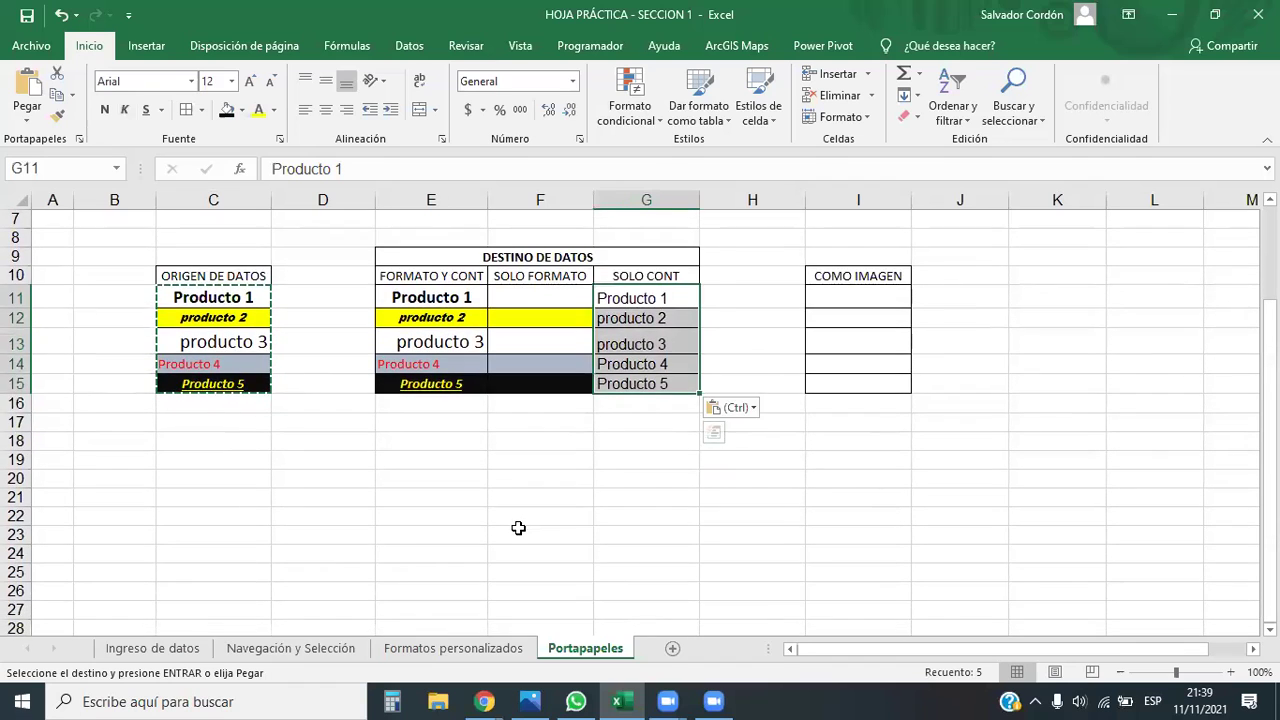
drag(318, 354, 754, 514)
click(754, 512)
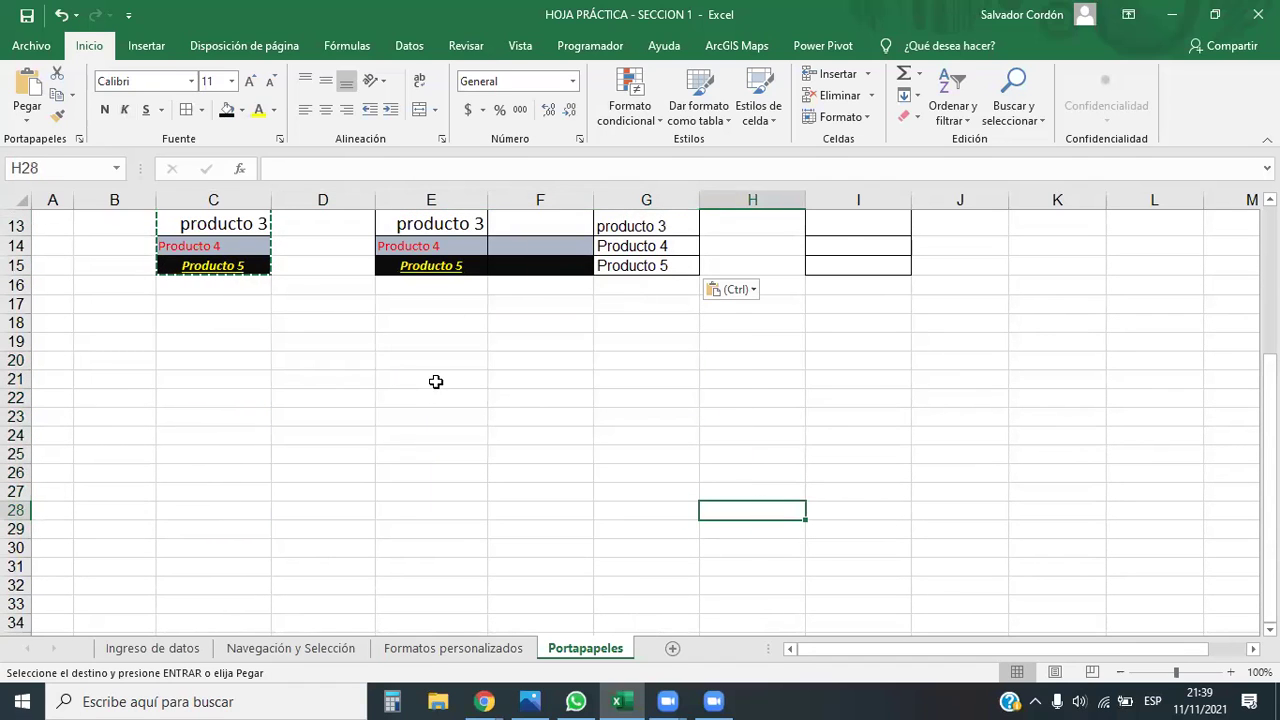
- View the course title image, then close the photo viewer to return to the Portapapeles sheet
drag(463, 356, 470, 494)
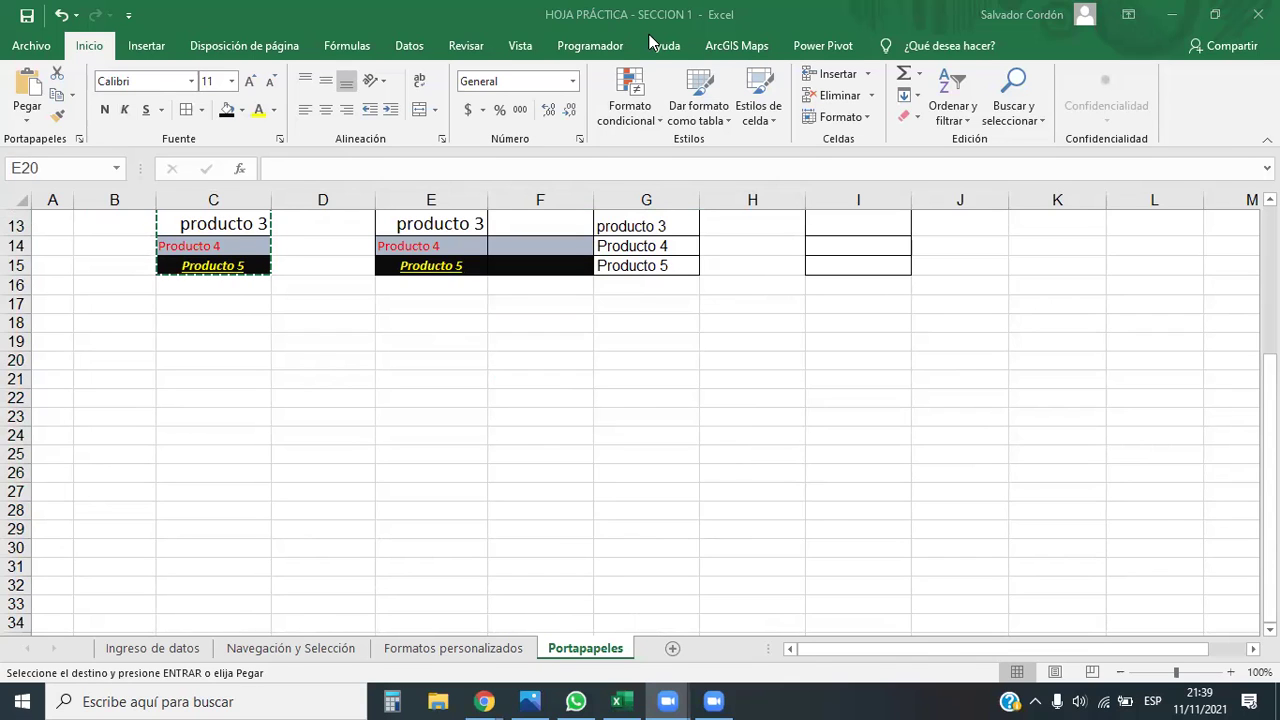
key(alt+Tab)
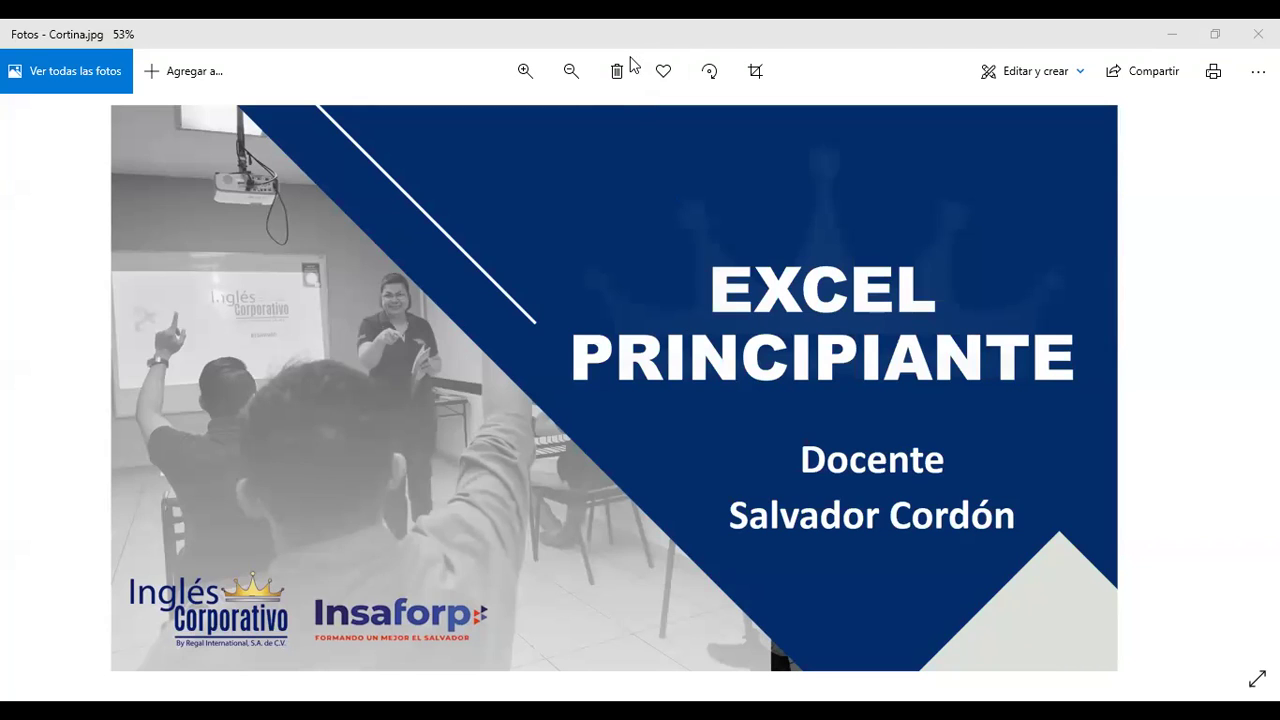
click(1248, 30)
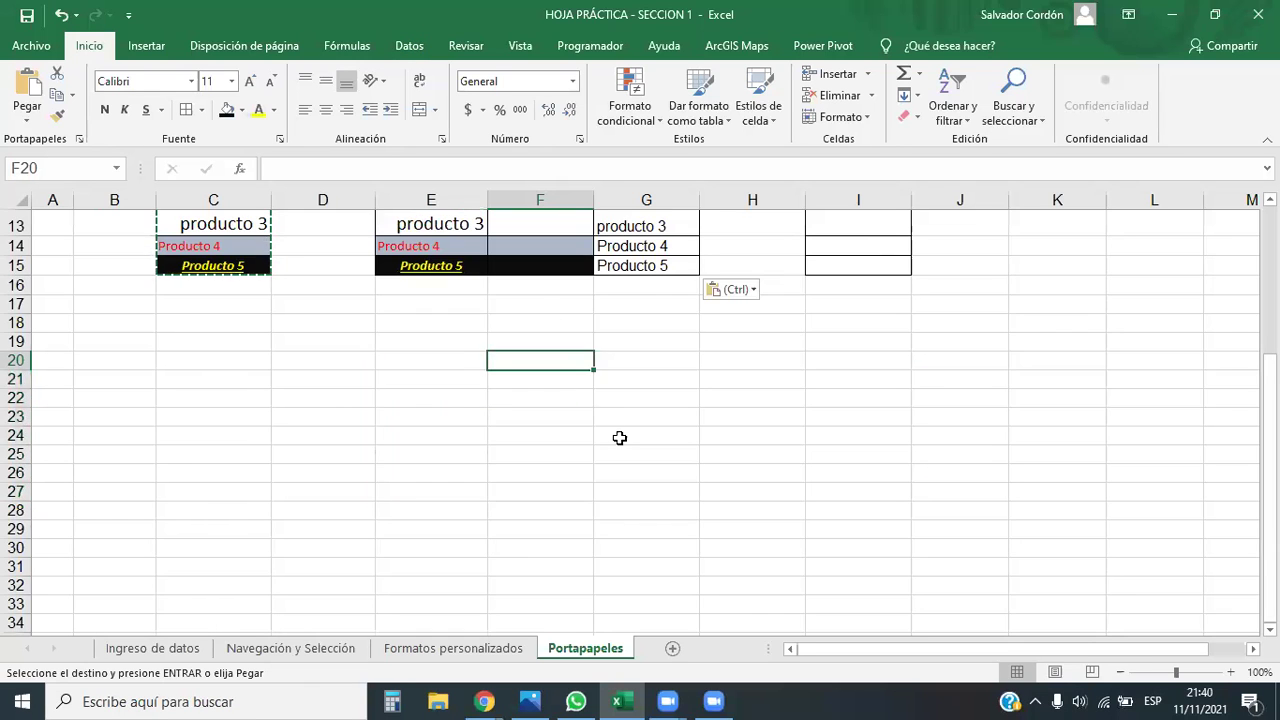
- Select the empty cells C25:C30 below the tables, returning to Excel after switching windows
scroll(619, 437, up, 3)
scroll(620, 423, down, 1)
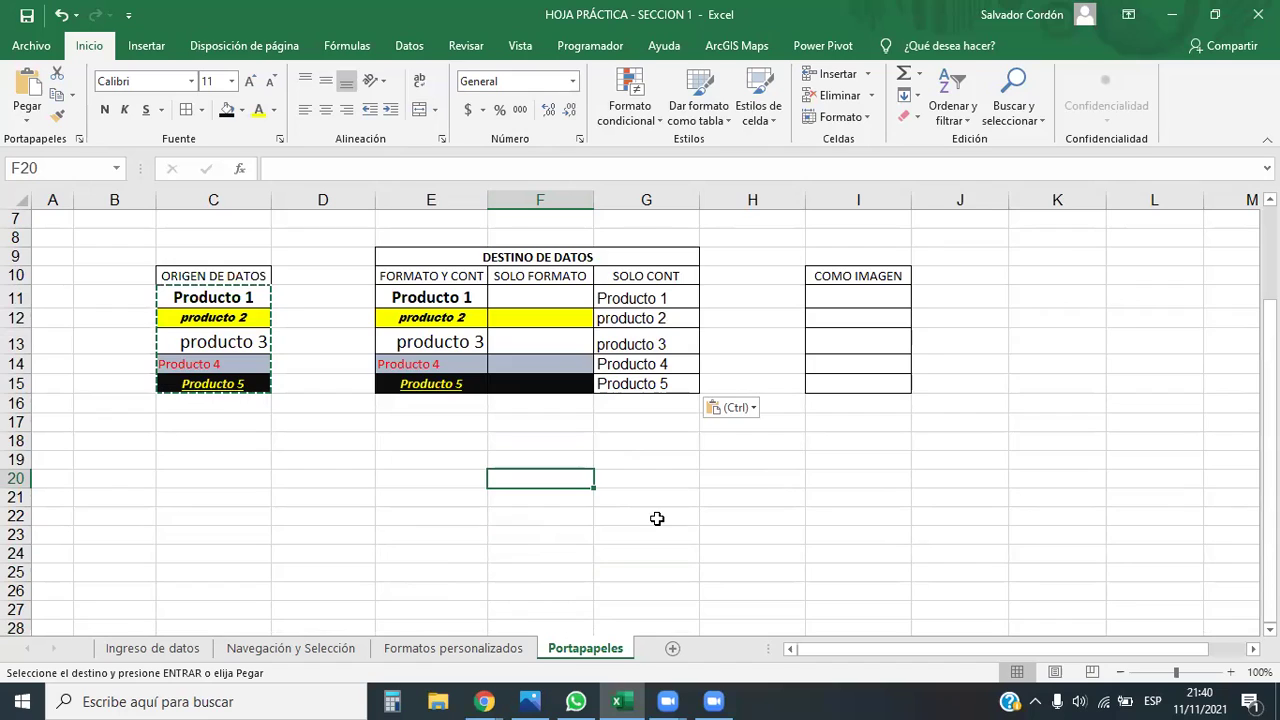
scroll(660, 517, down, 5)
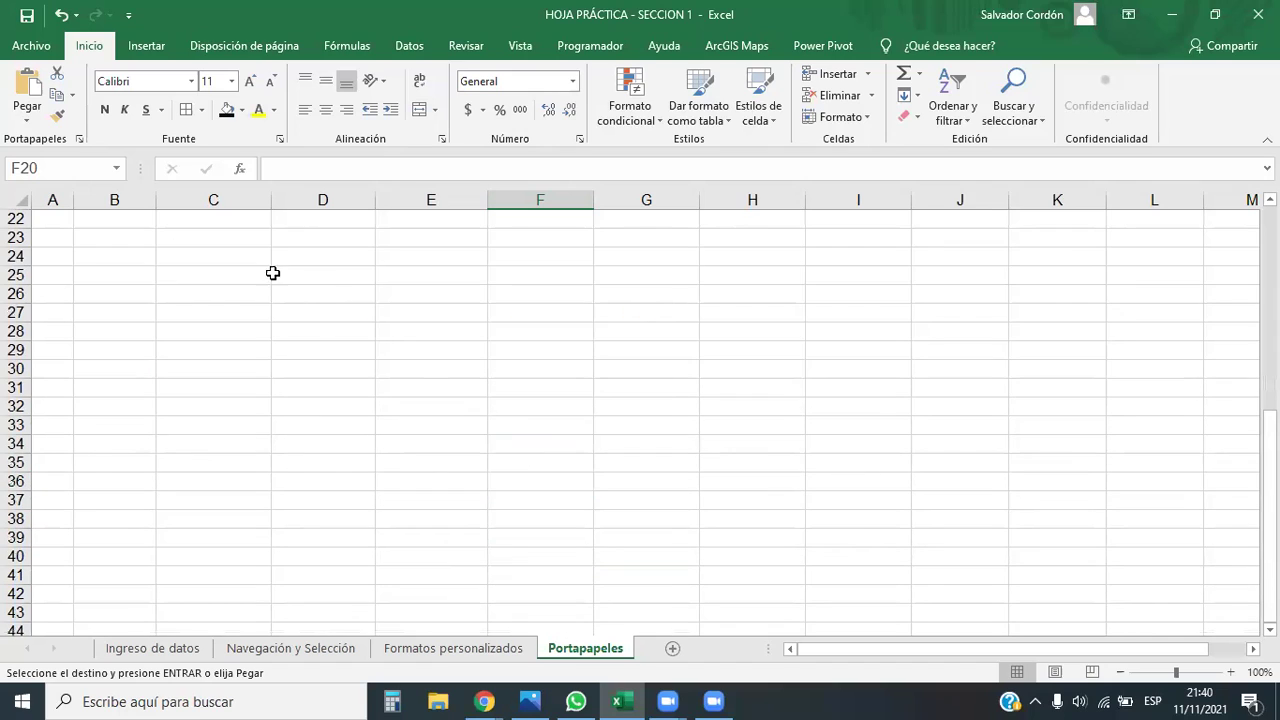
click(220, 236)
click(226, 276)
drag(226, 278, 224, 369)
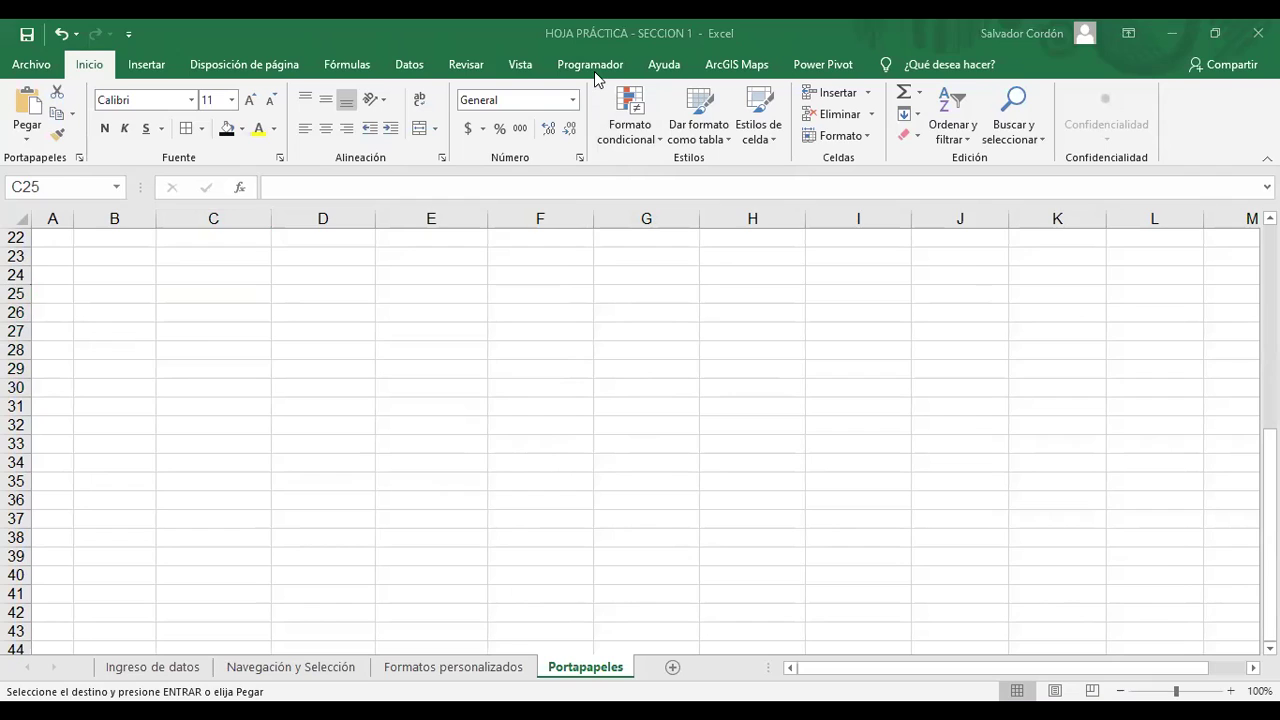
key(super+d)
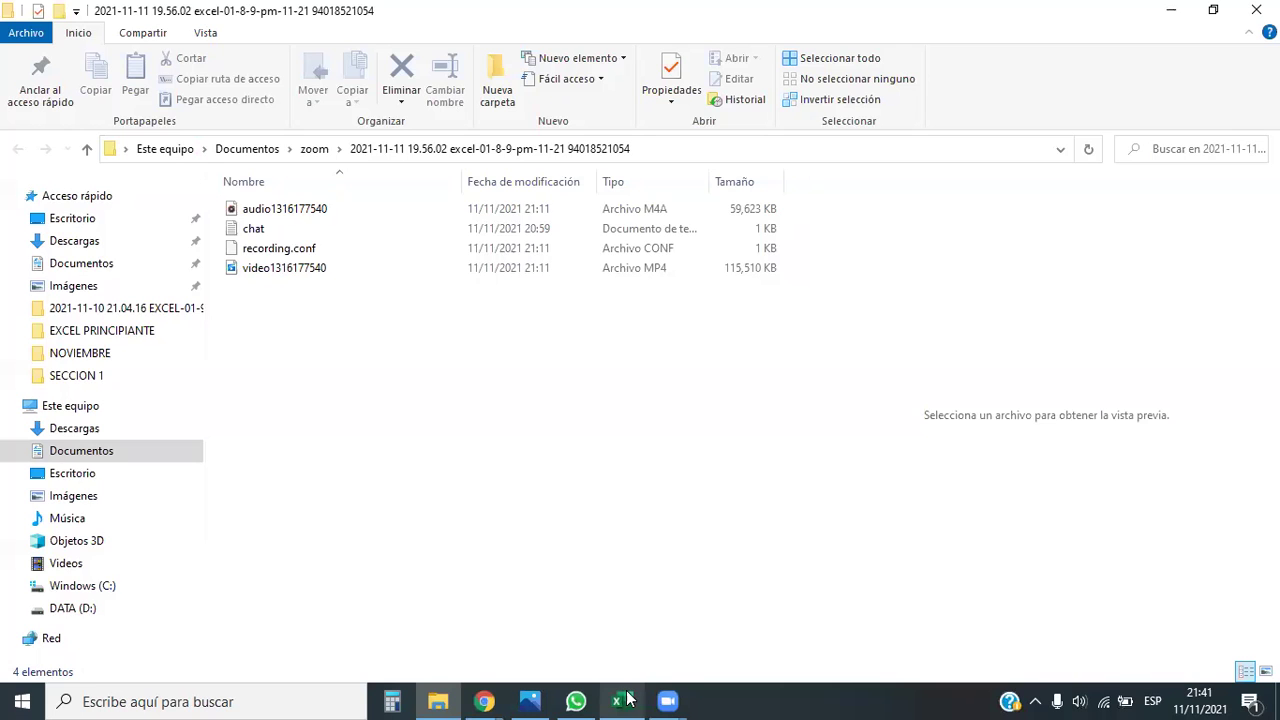
click(622, 701)
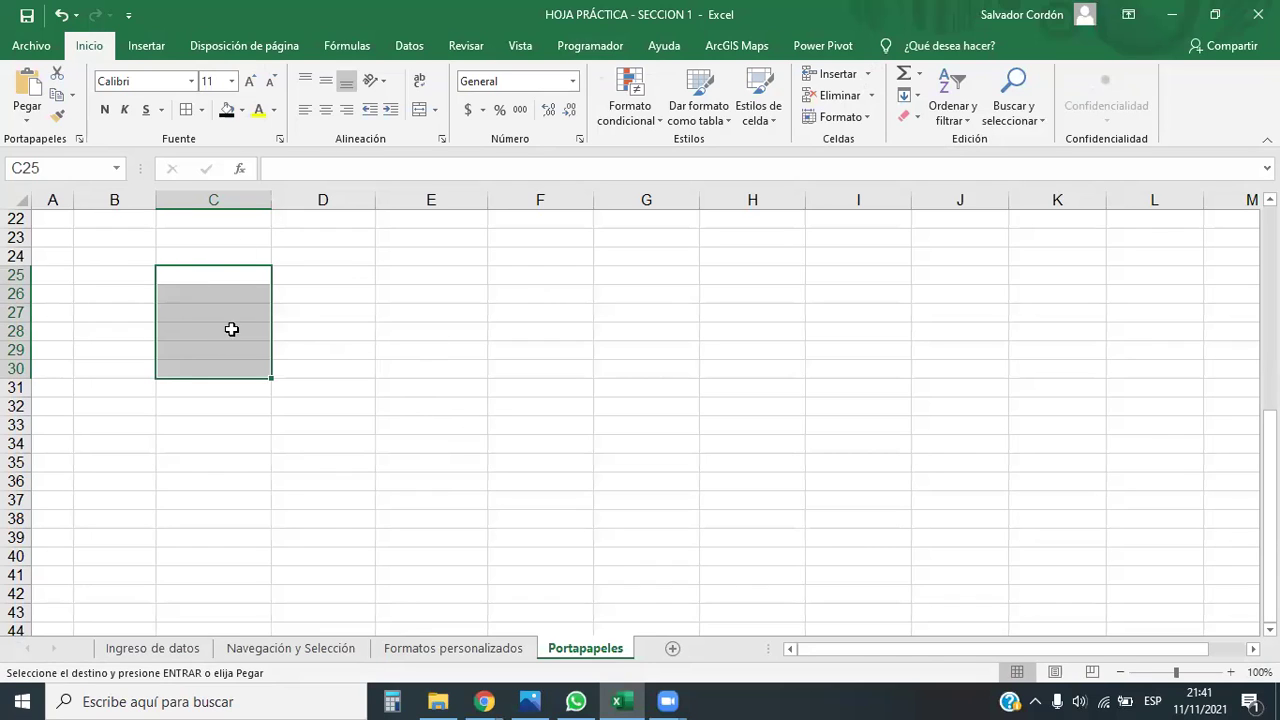
- Make the selected cells bold, italic, Arial, and increase the size to 16
click(104, 110)
click(125, 110)
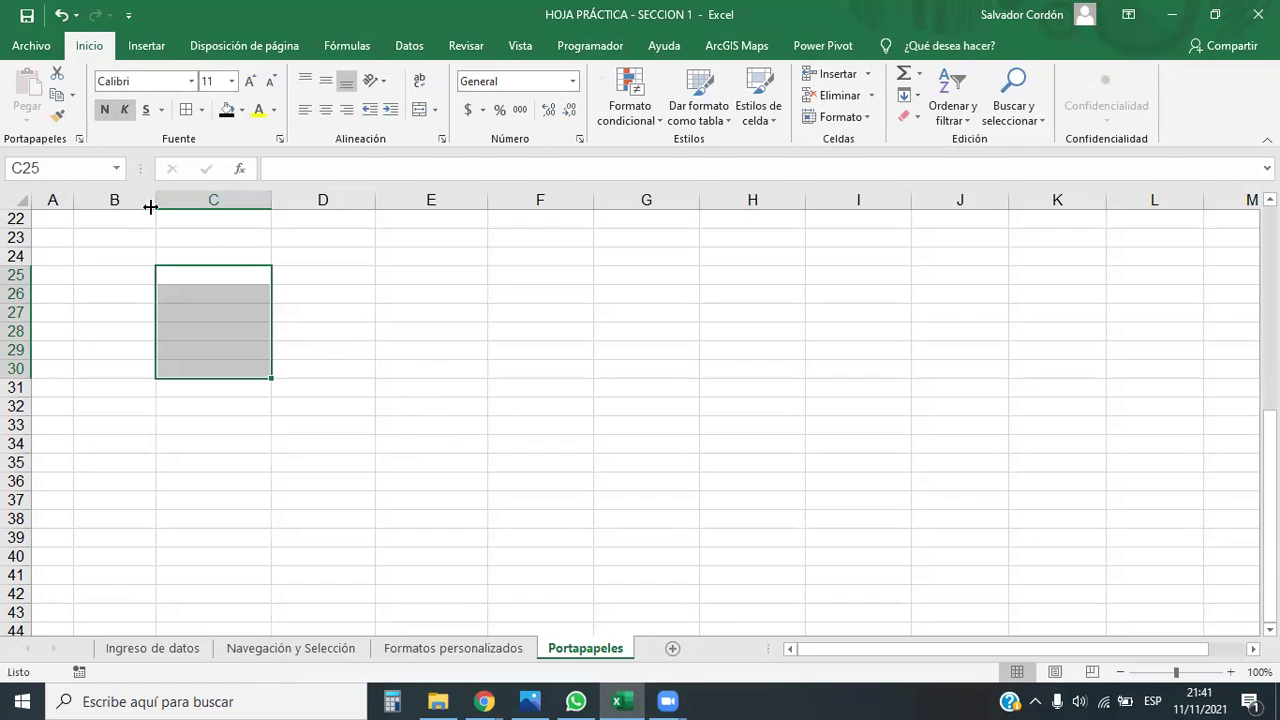
click(191, 81)
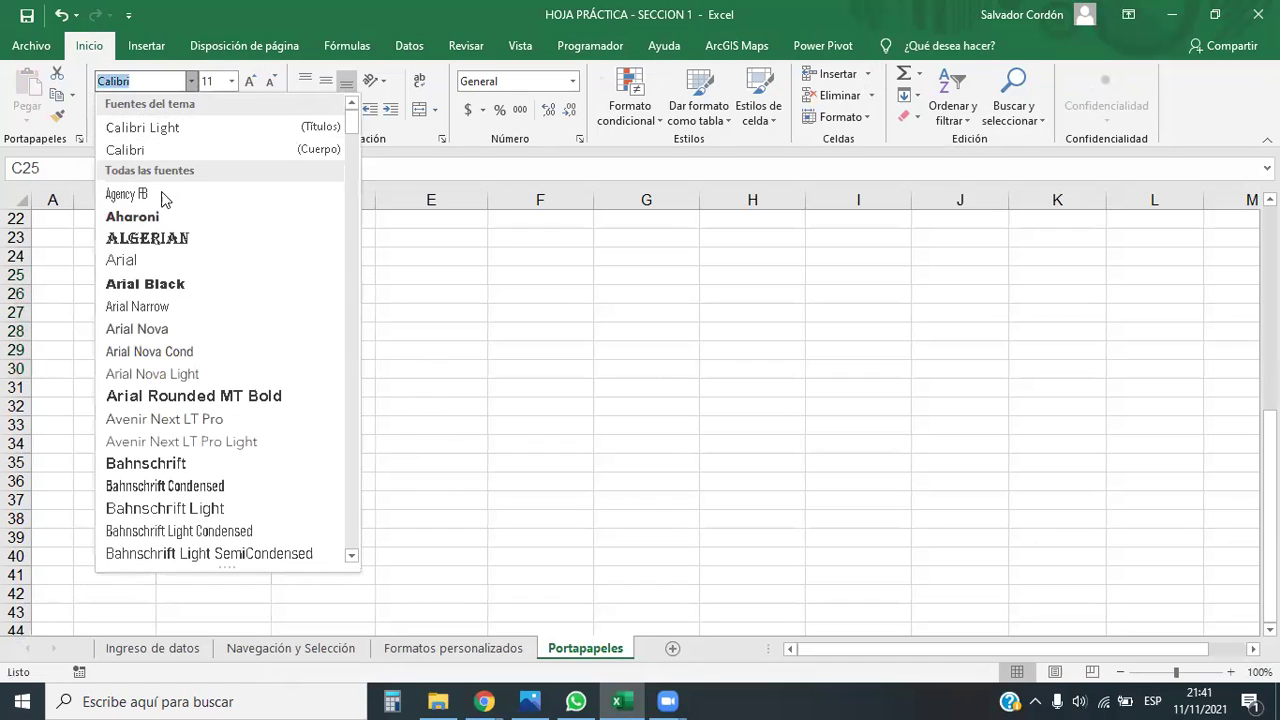
click(150, 260)
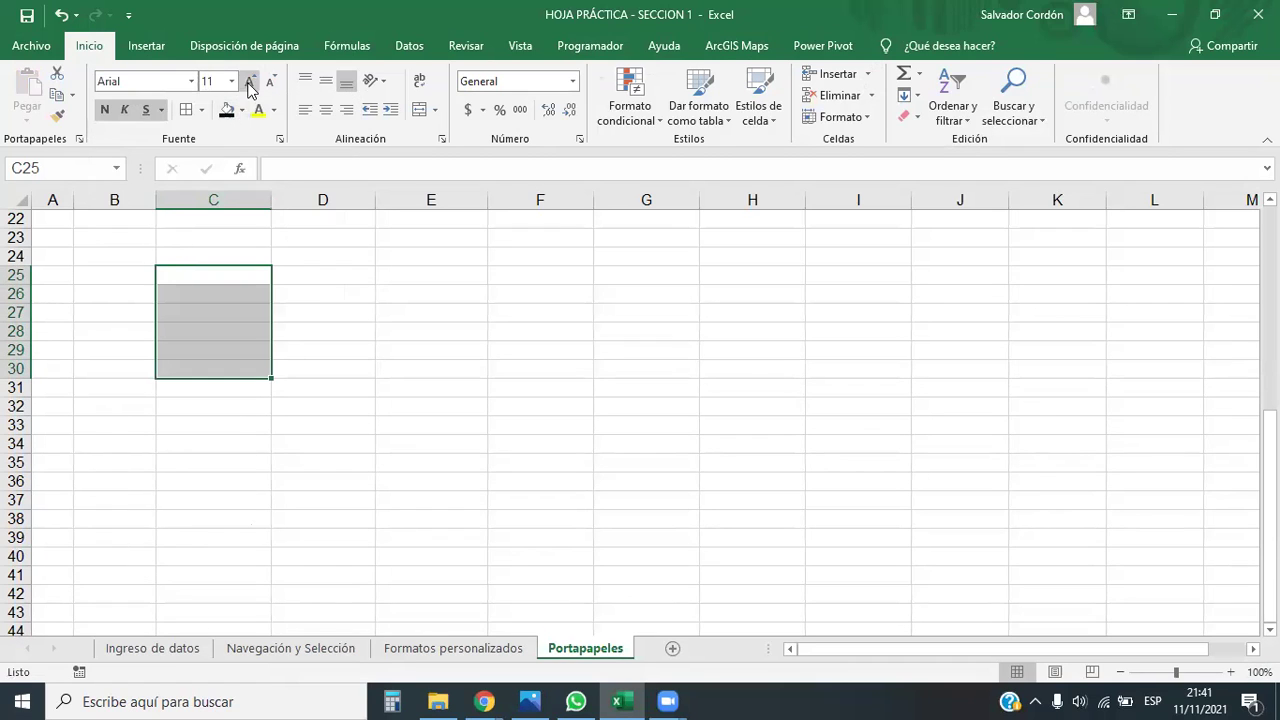
click(250, 81)
click(250, 81)
click(250, 81)
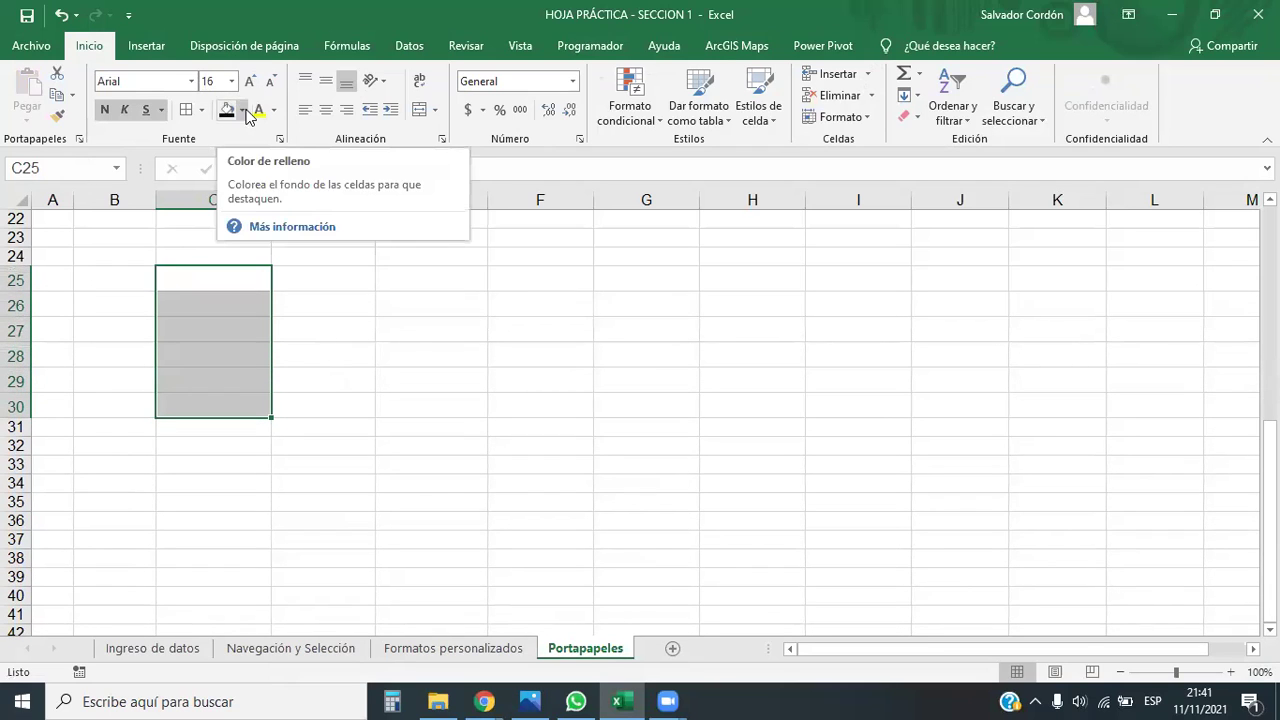
- Give C25:C30 a light-blue (Azul claro) fill and red font colour
click(241, 110)
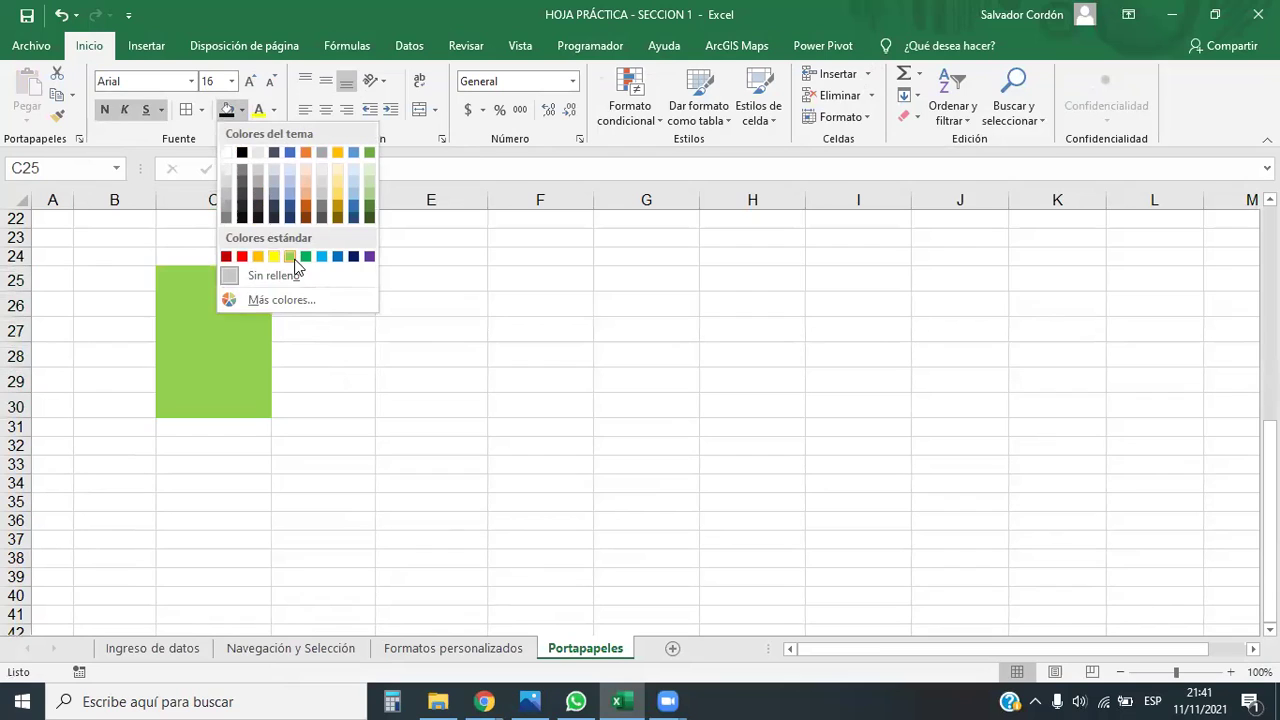
click(354, 181)
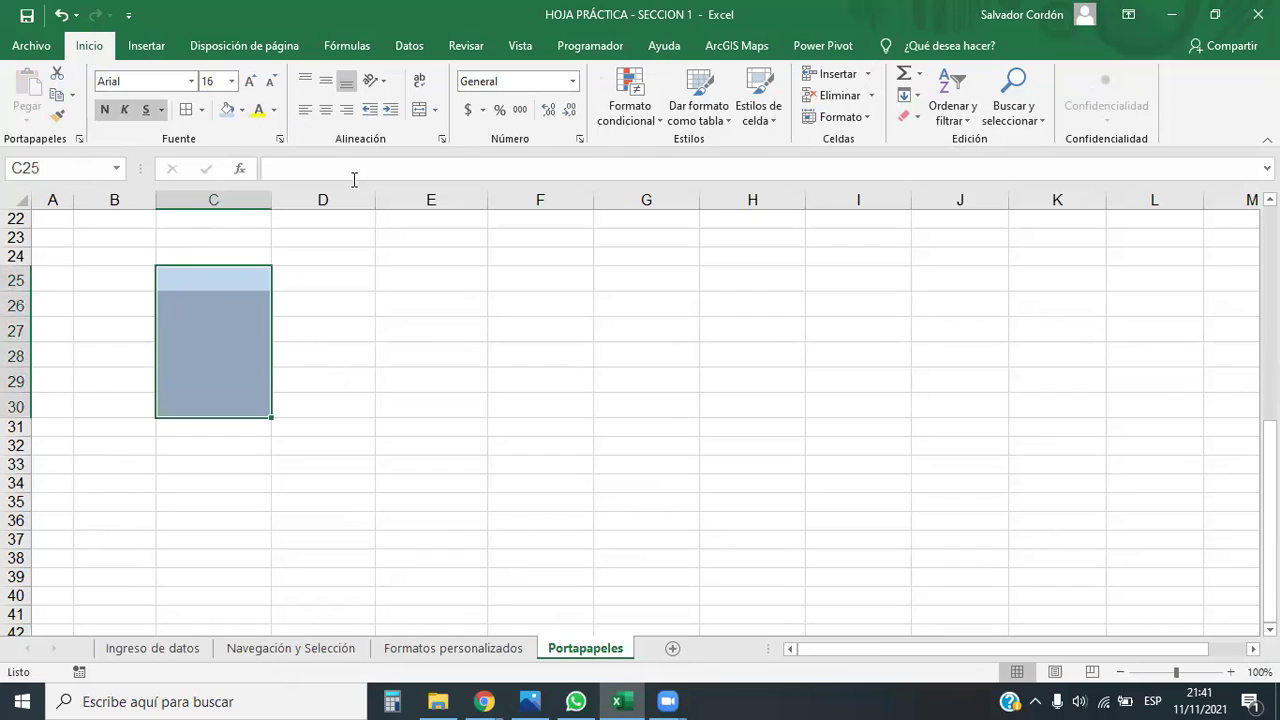
click(274, 110)
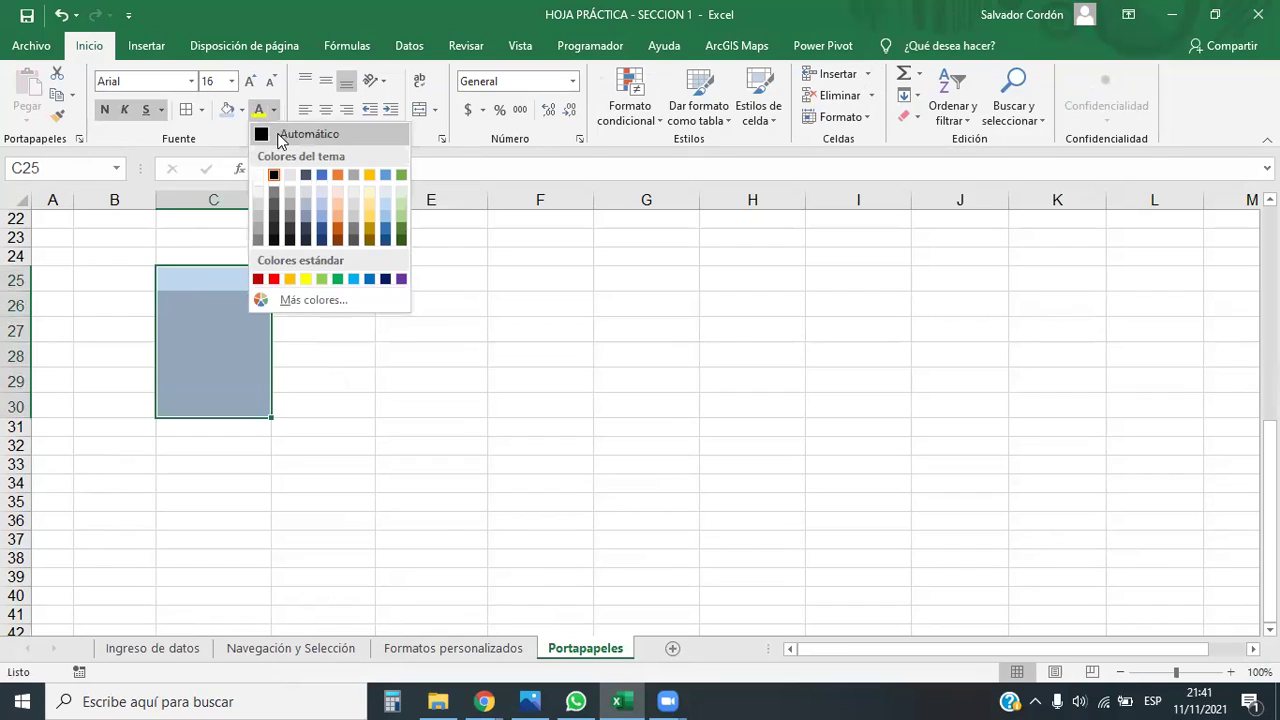
click(274, 283)
click(609, 349)
click(552, 424)
click(354, 423)
click(617, 411)
drag(223, 283, 240, 400)
click(655, 382)
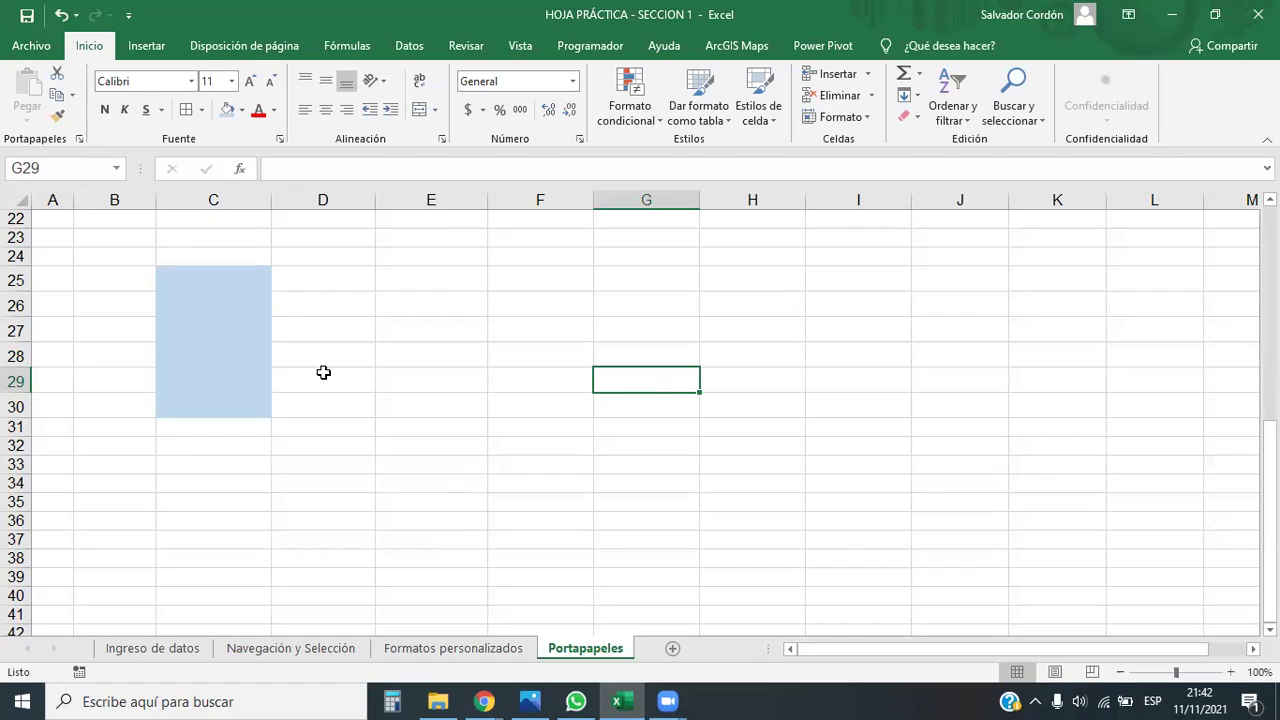
- Restore 'hola' in C25, enter the teacher's first name and surname in C26:C27, then paste over C25:C29
key(ctrl+z)
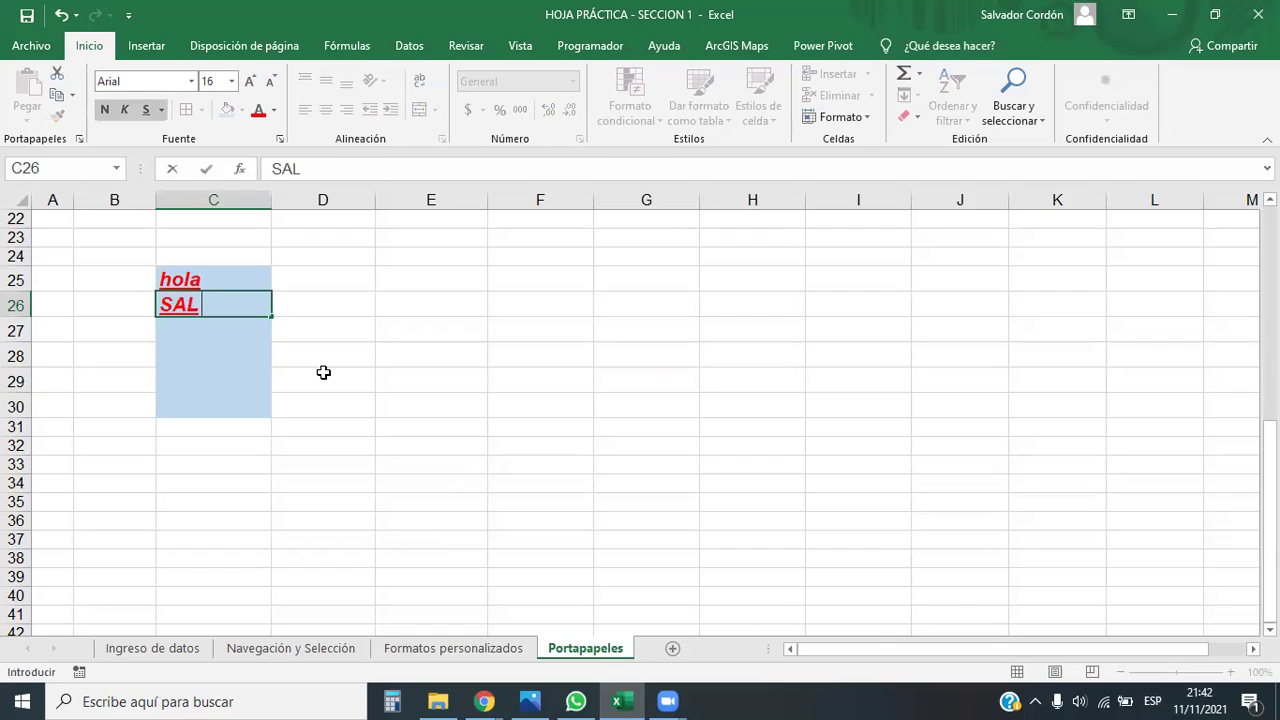
key(Return)
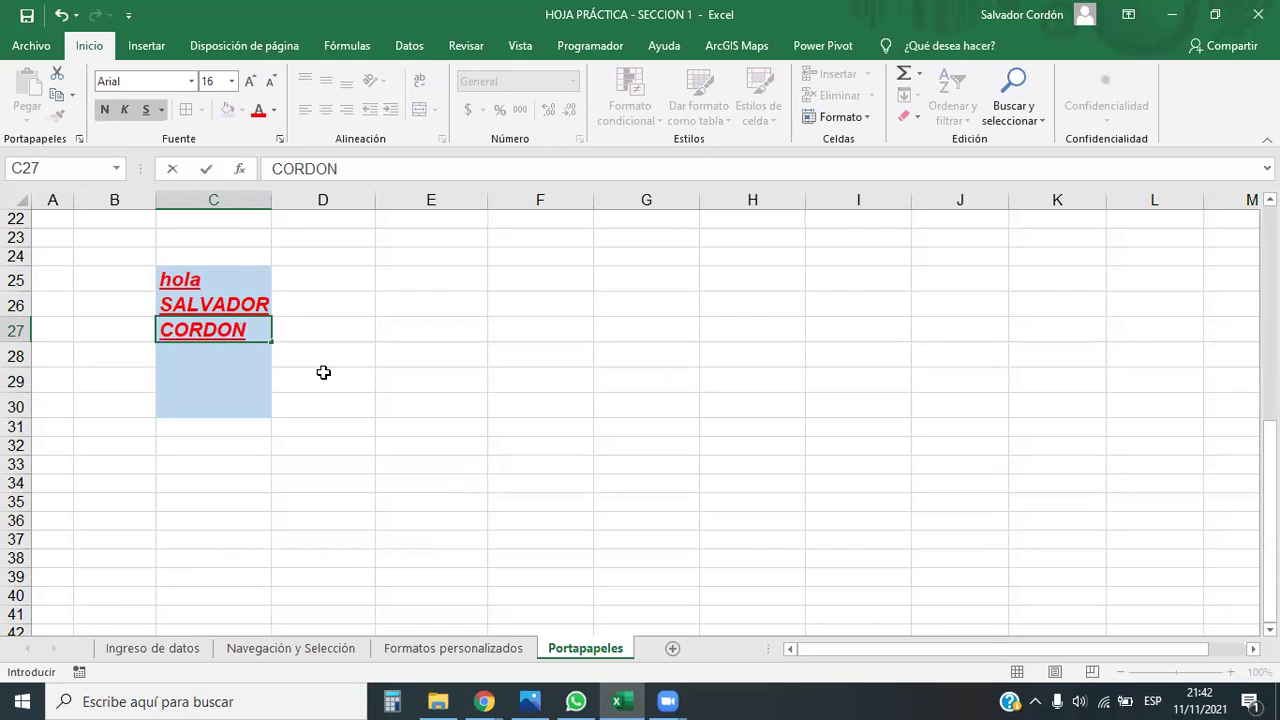
key(Return)
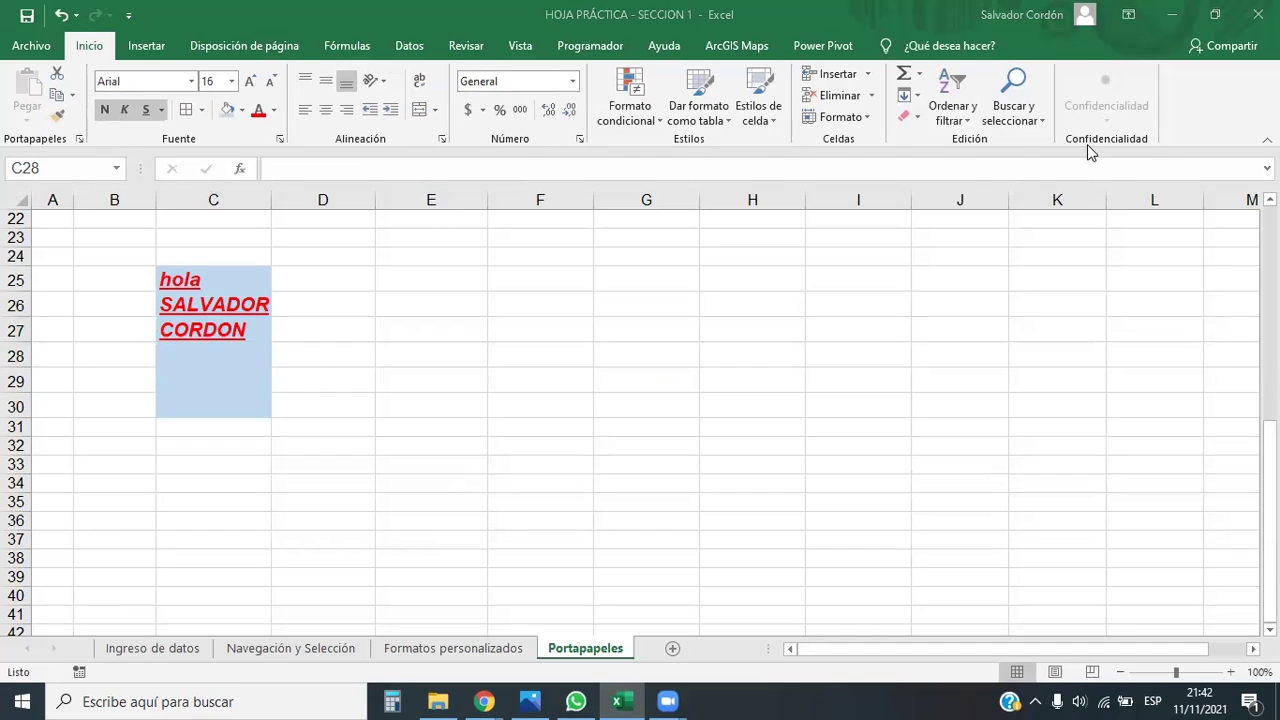
drag(237, 279, 237, 383)
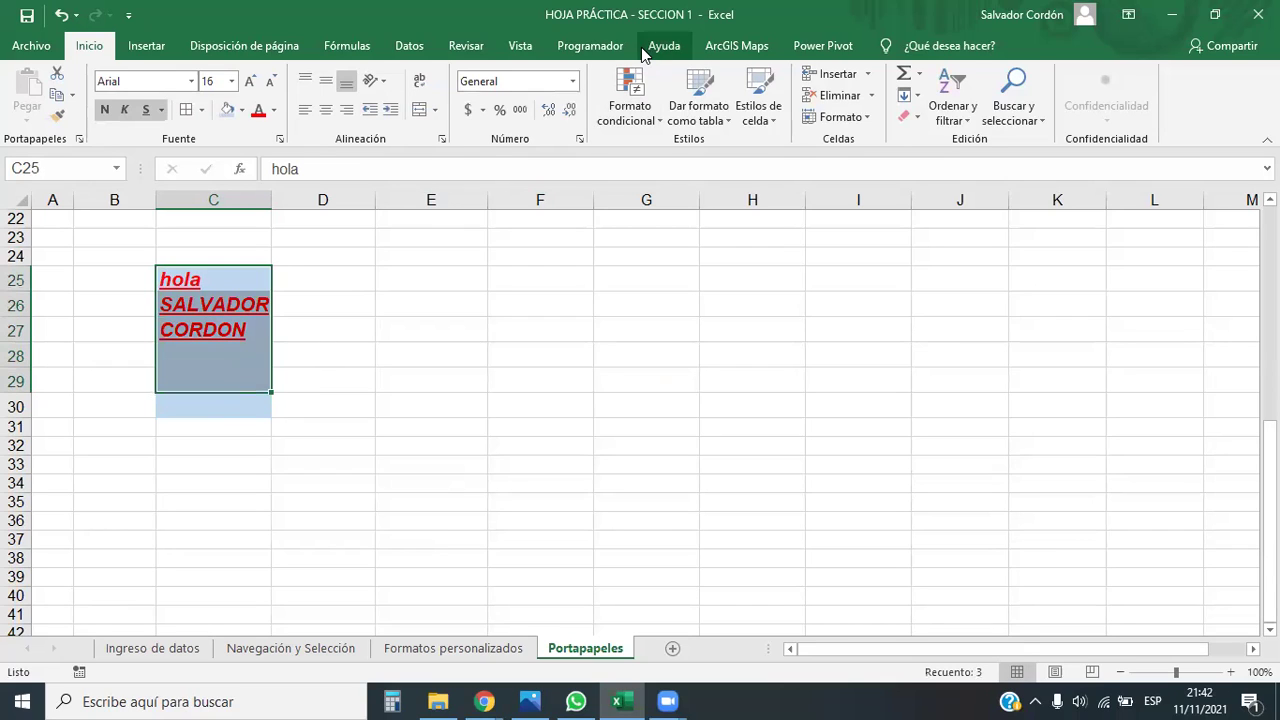
key(ctrl+v)
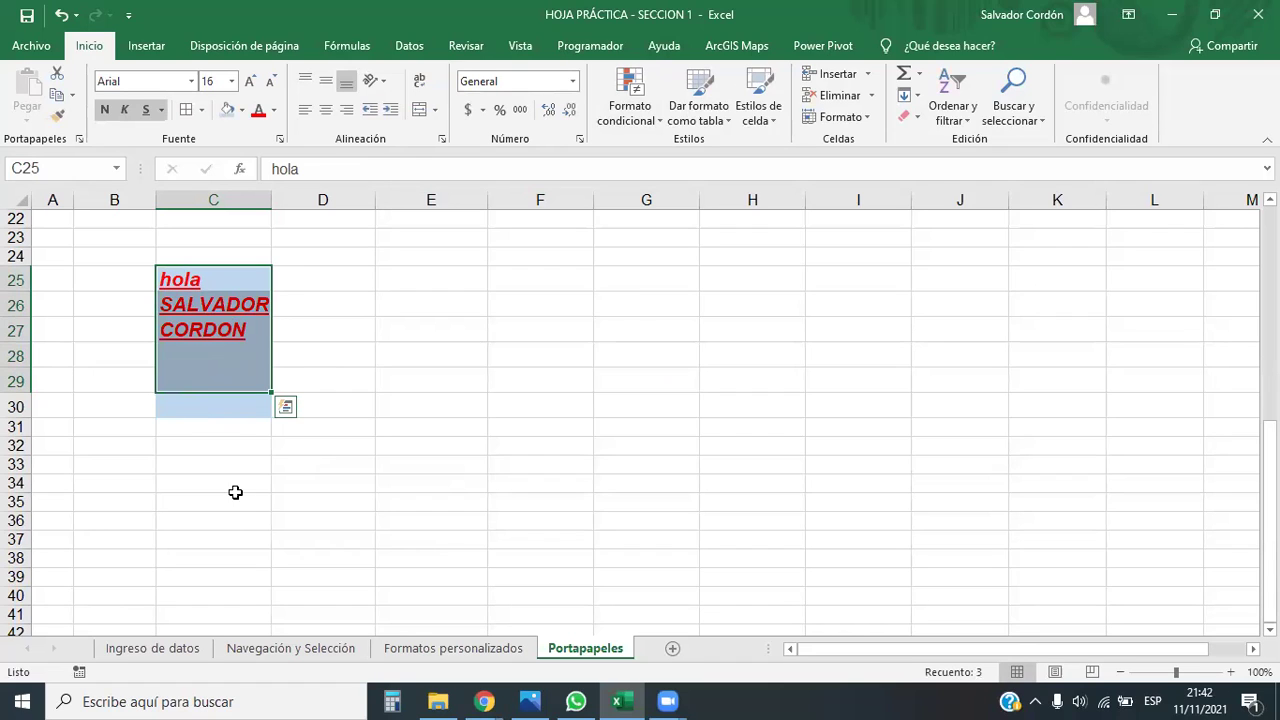
- Scroll back to the styled block and reselect the cells from C25 downward
click(500, 298)
click(214, 337)
scroll(791, 352, up, 4)
scroll(791, 352, up, 3)
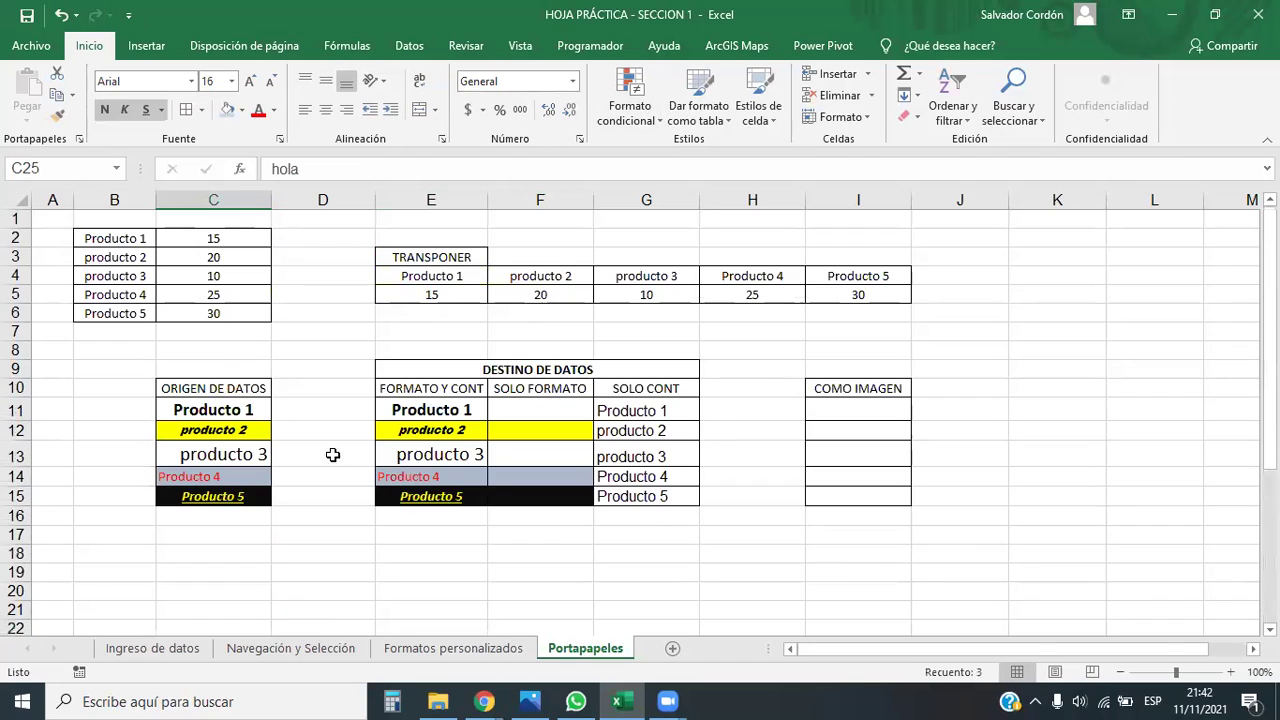
drag(245, 390, 242, 495)
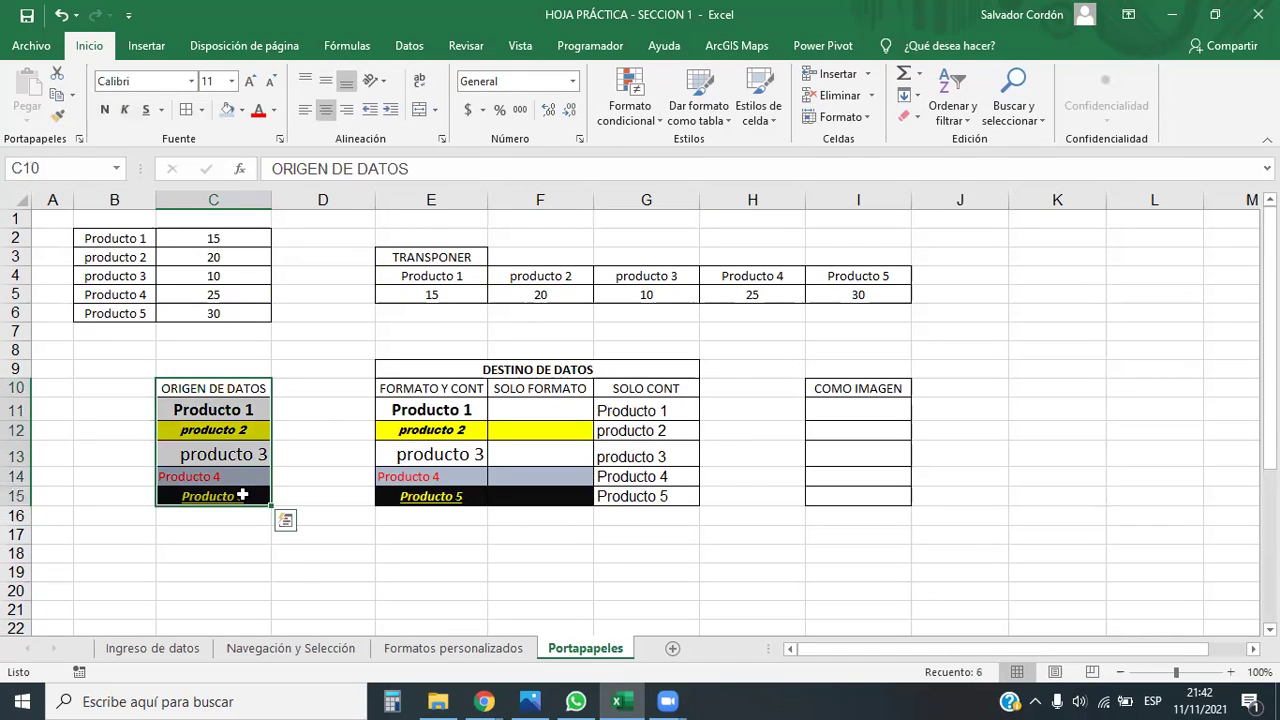
scroll(305, 466, down, 1)
scroll(304, 465, down, 10)
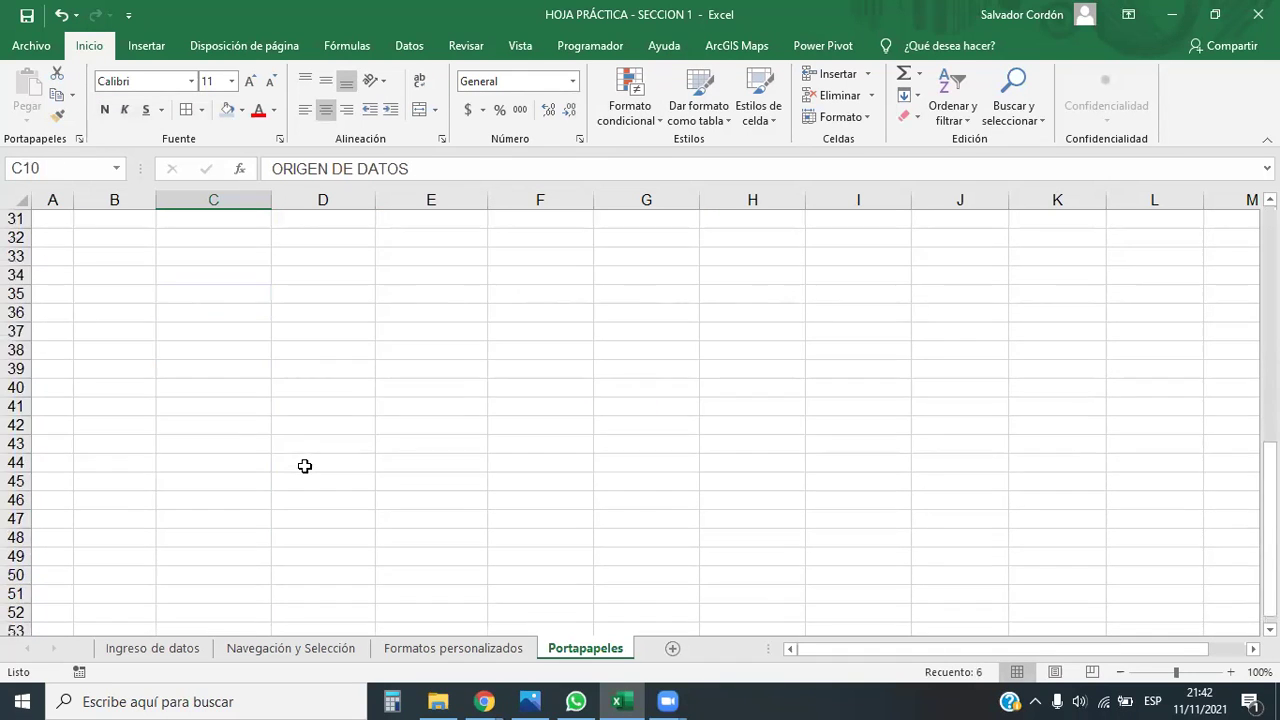
scroll(304, 465, up, 4)
drag(241, 345, 243, 462)
key(ctrl+c)
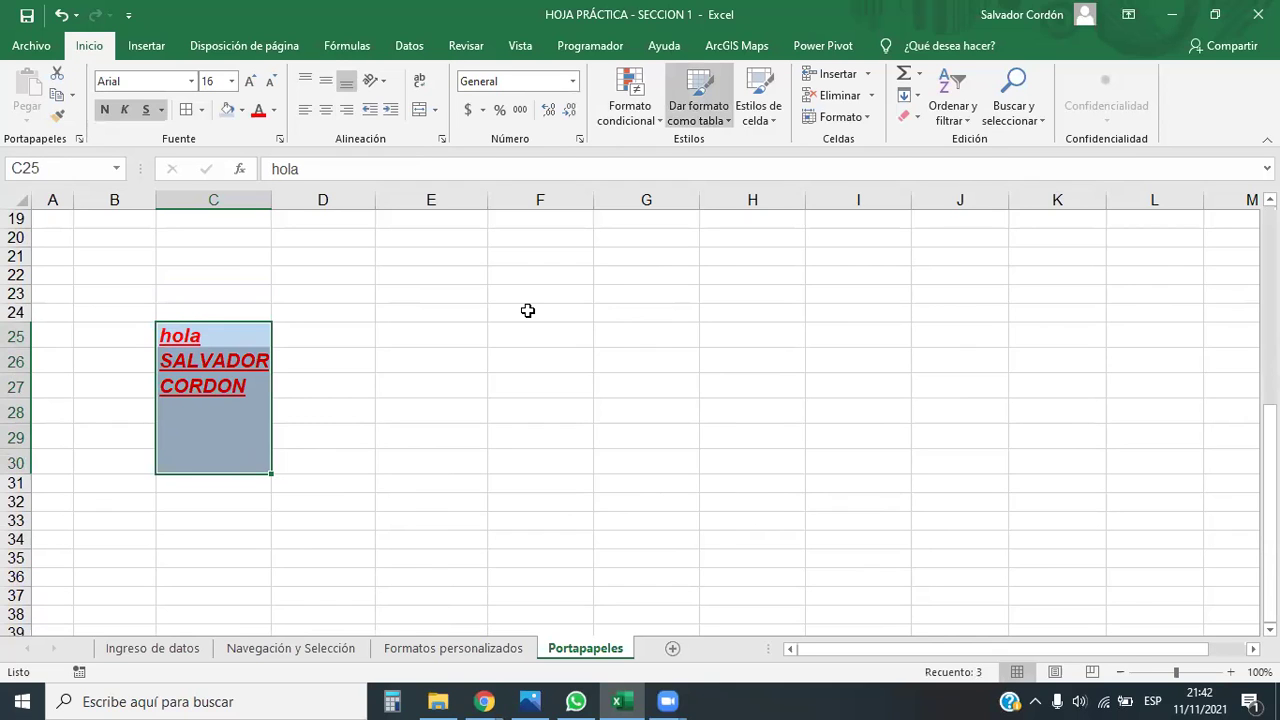
click(540, 365)
scroll(674, 480, up, 1)
scroll(451, 503, down, 1)
scroll(400, 506, up, 4)
scroll(512, 490, down, 4)
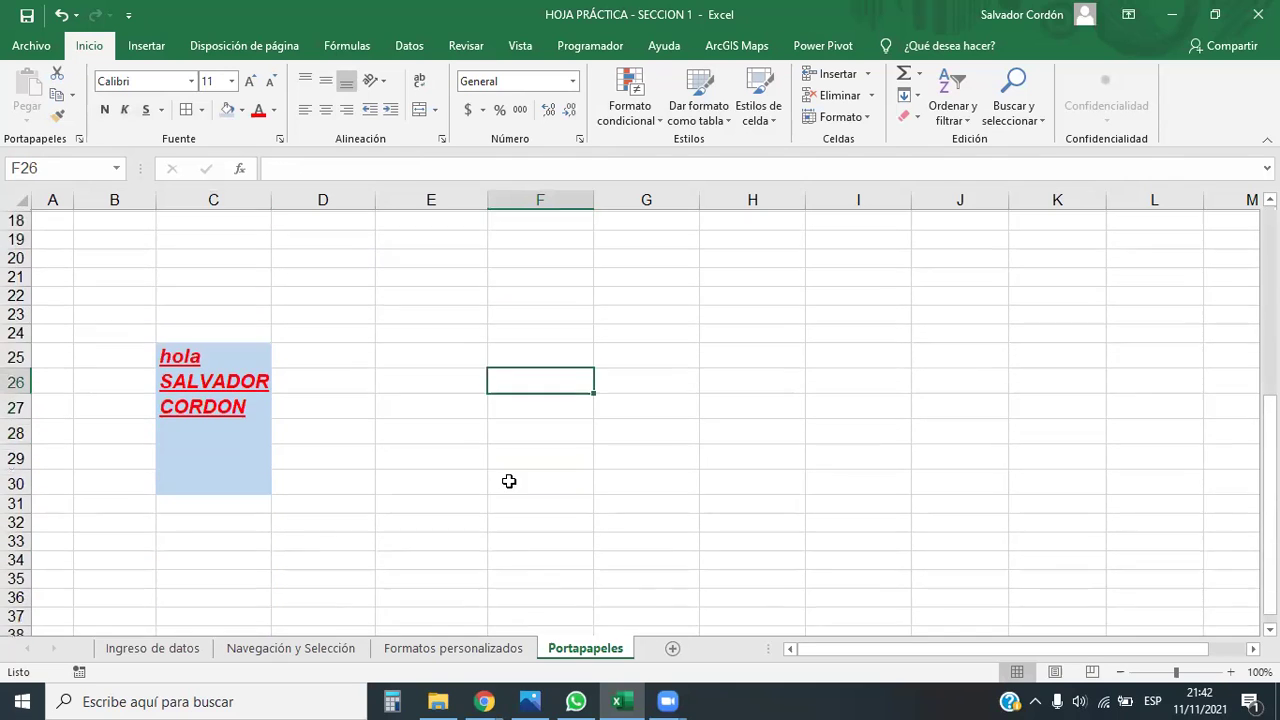
- Select C25:C30 and clear its text with Delete, keeping the light-blue fill
click(249, 340)
drag(251, 364, 251, 457)
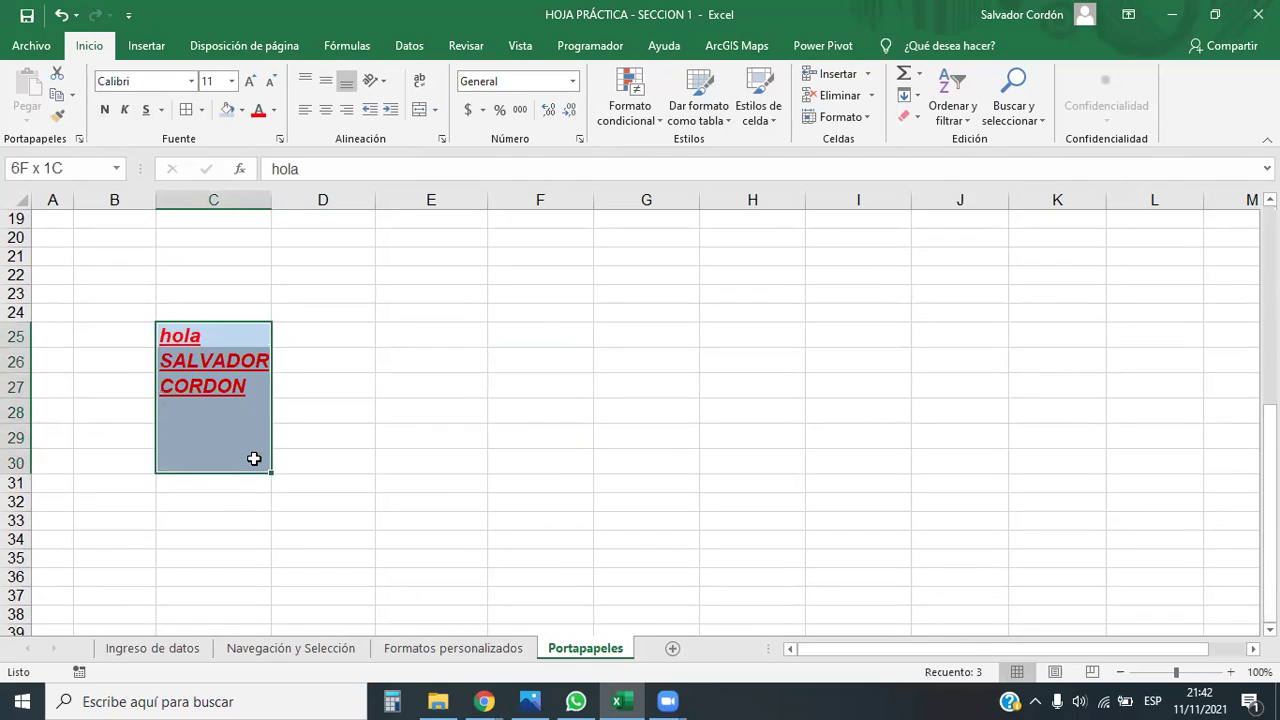
key(ctrl+v)
key(Delete)
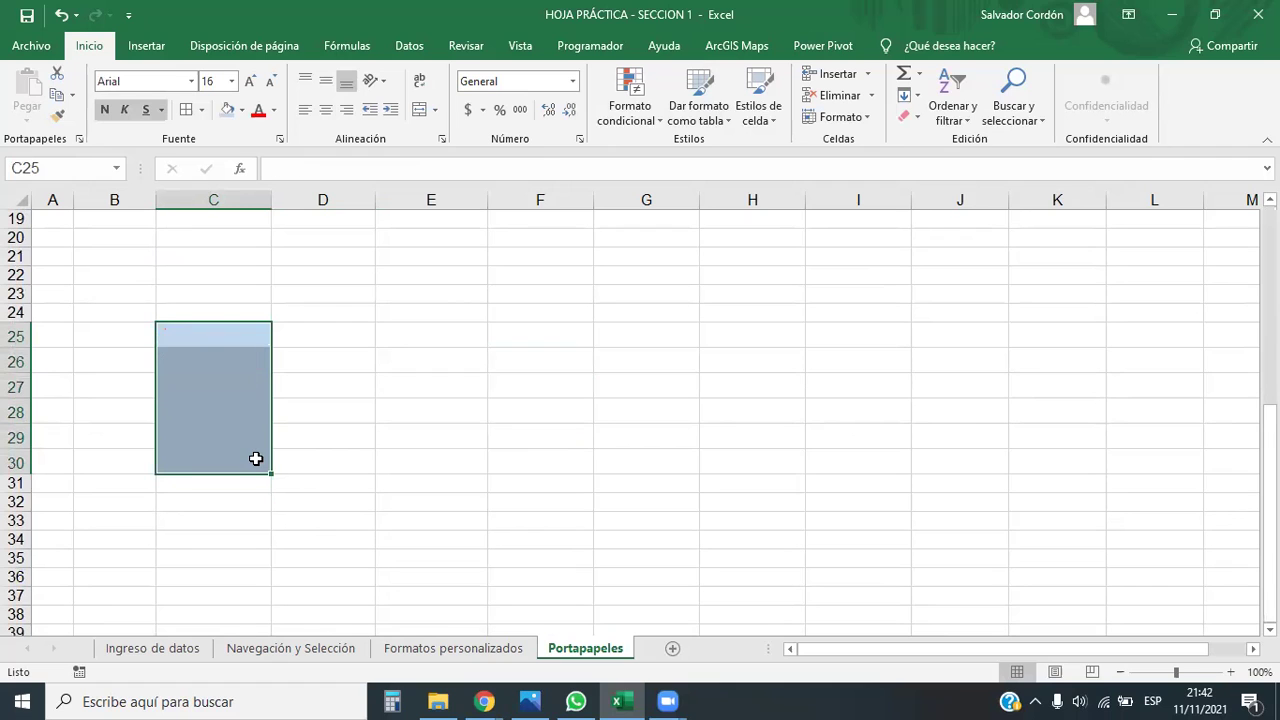
click(707, 430)
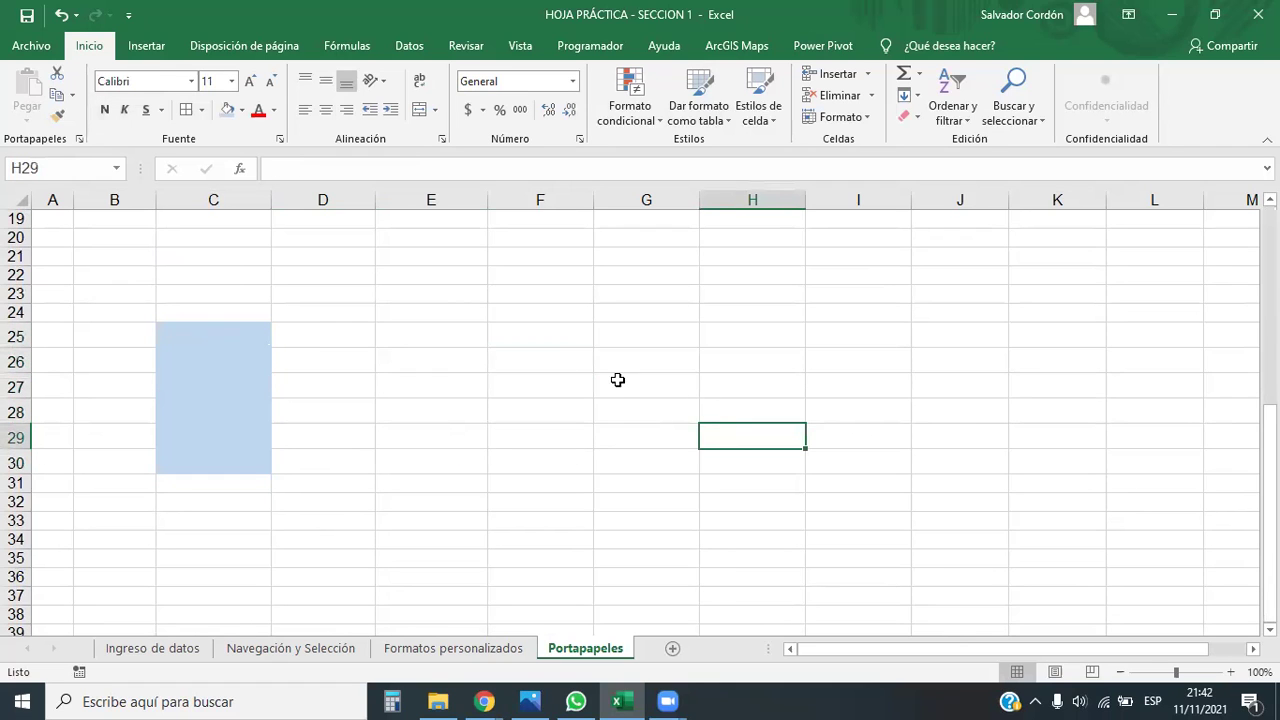
scroll(612, 378, up, 3)
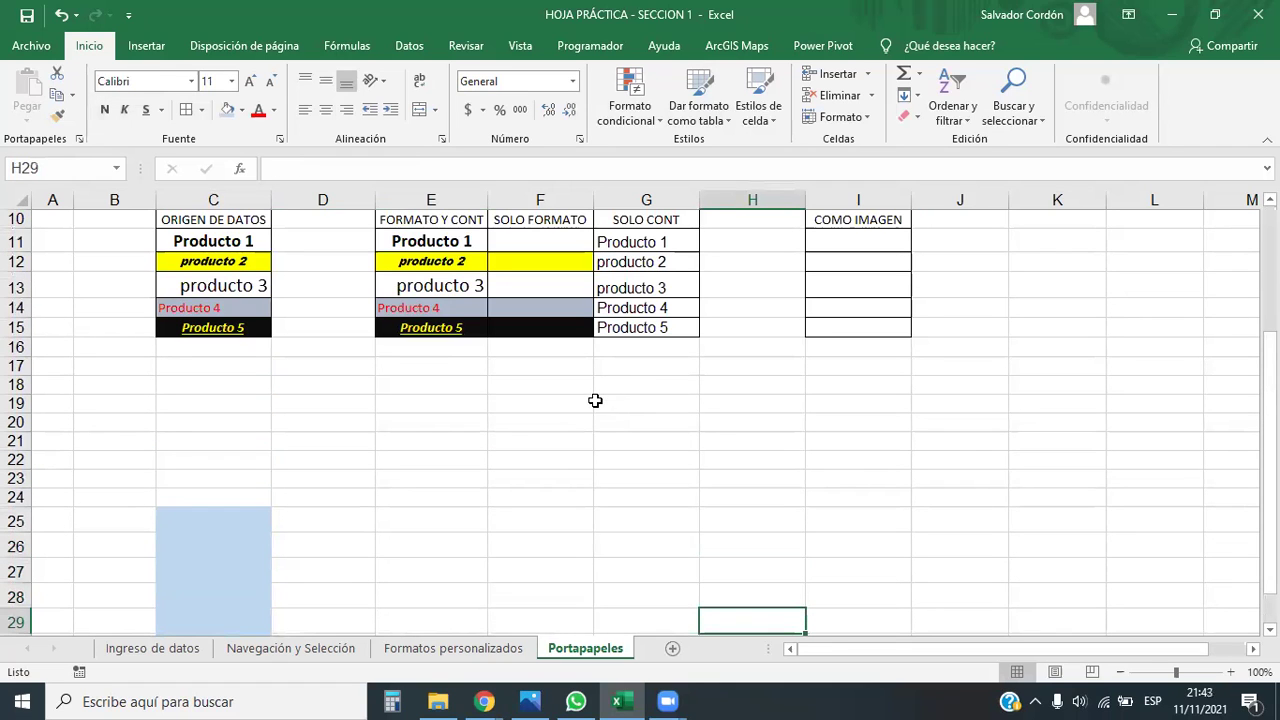
scroll(596, 398, up, 1)
- Copy the ORIGEN DE DATOS product cells C11:C15
drag(246, 294, 240, 384)
key(ctrl+c)
right_click(224, 340)
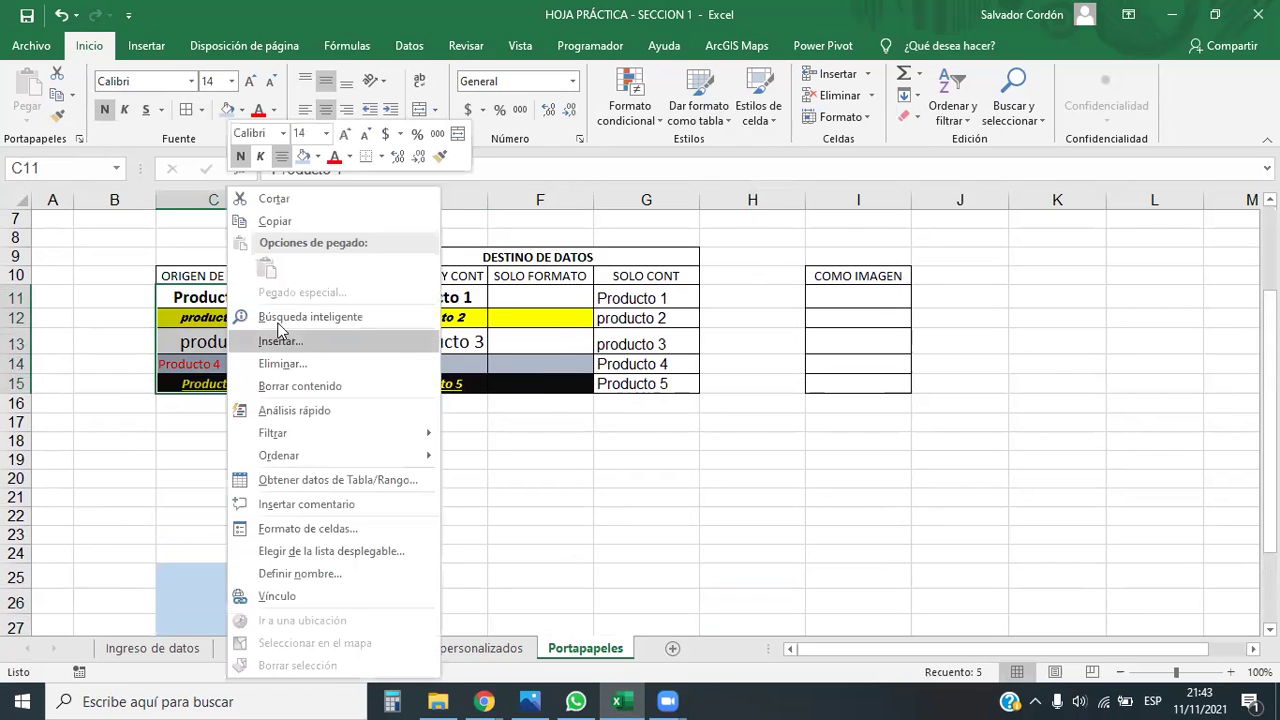
click(295, 219)
scroll(364, 325, down, 3)
scroll(364, 325, up, 3)
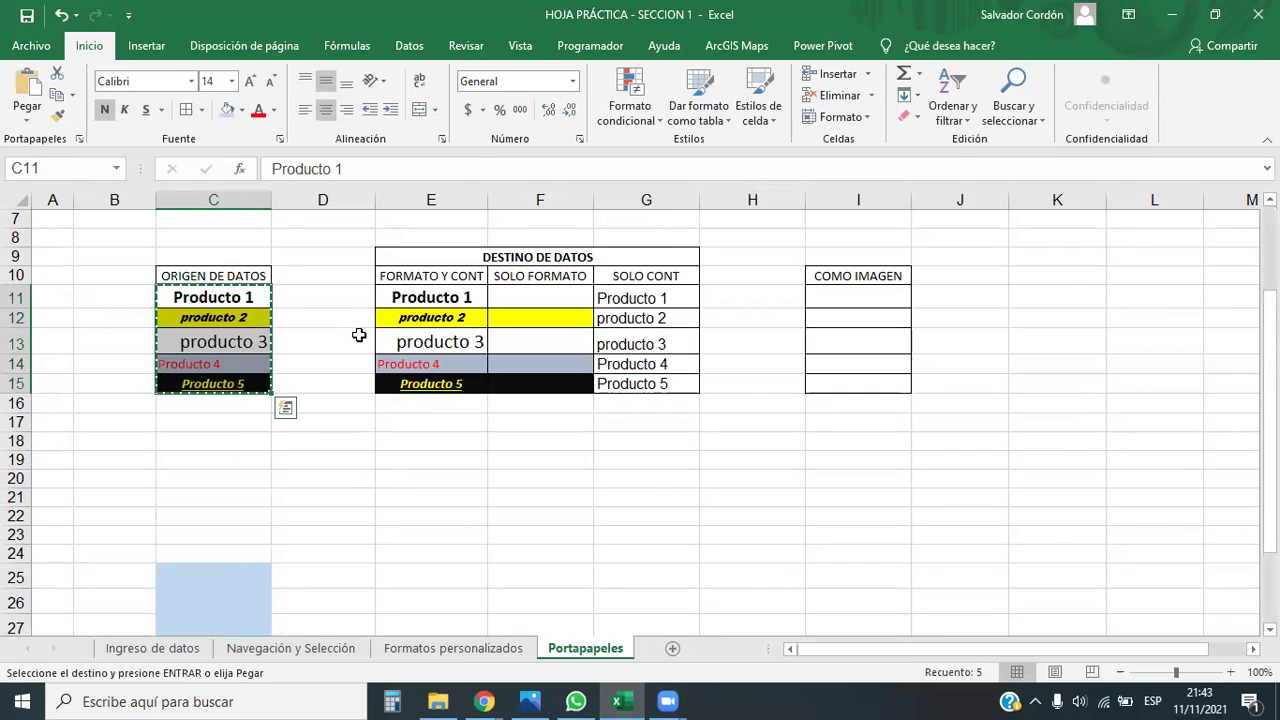
scroll(358, 335, down, 4)
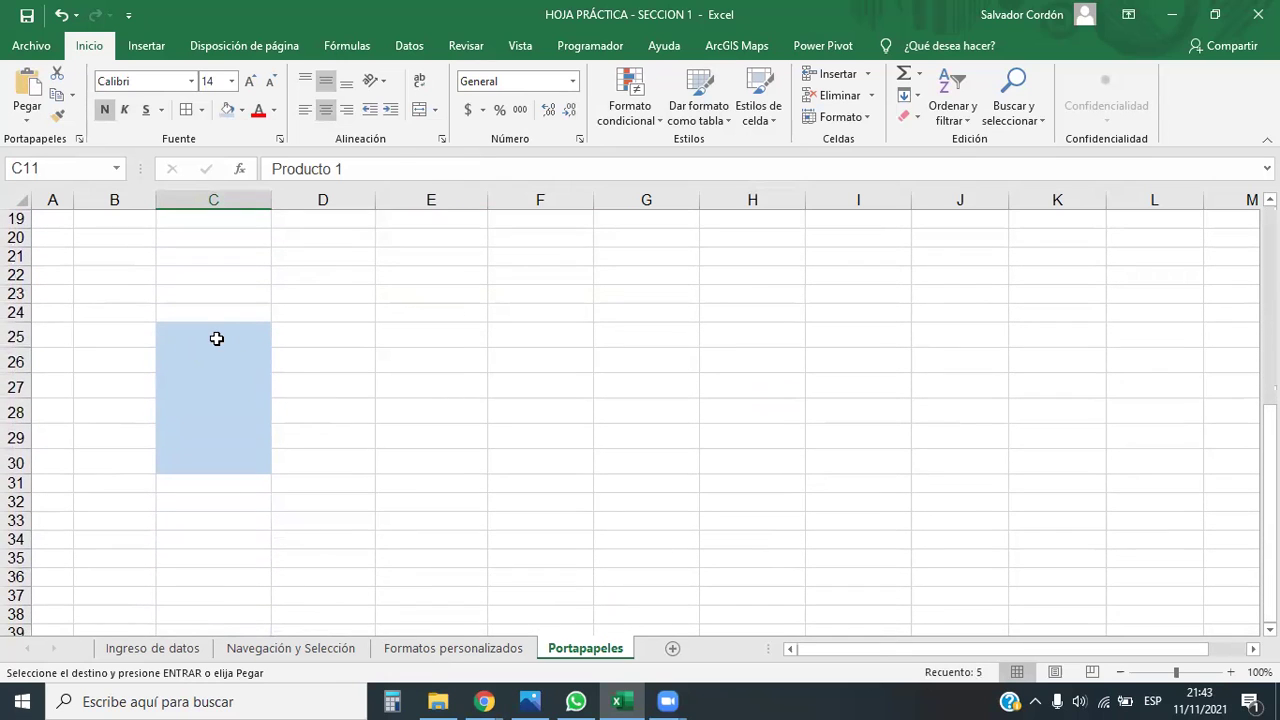
- Paste the products into C25 with their own formatting, then undo that paste
right_click(220, 325)
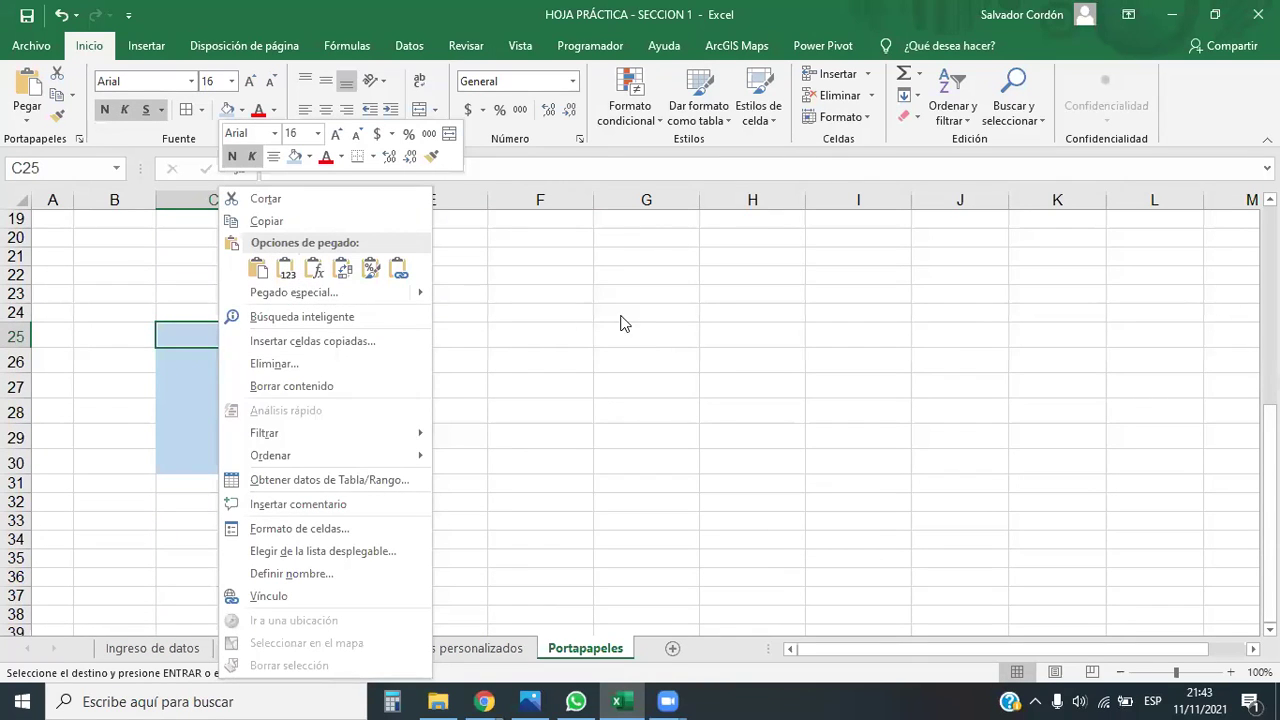
key(Escape)
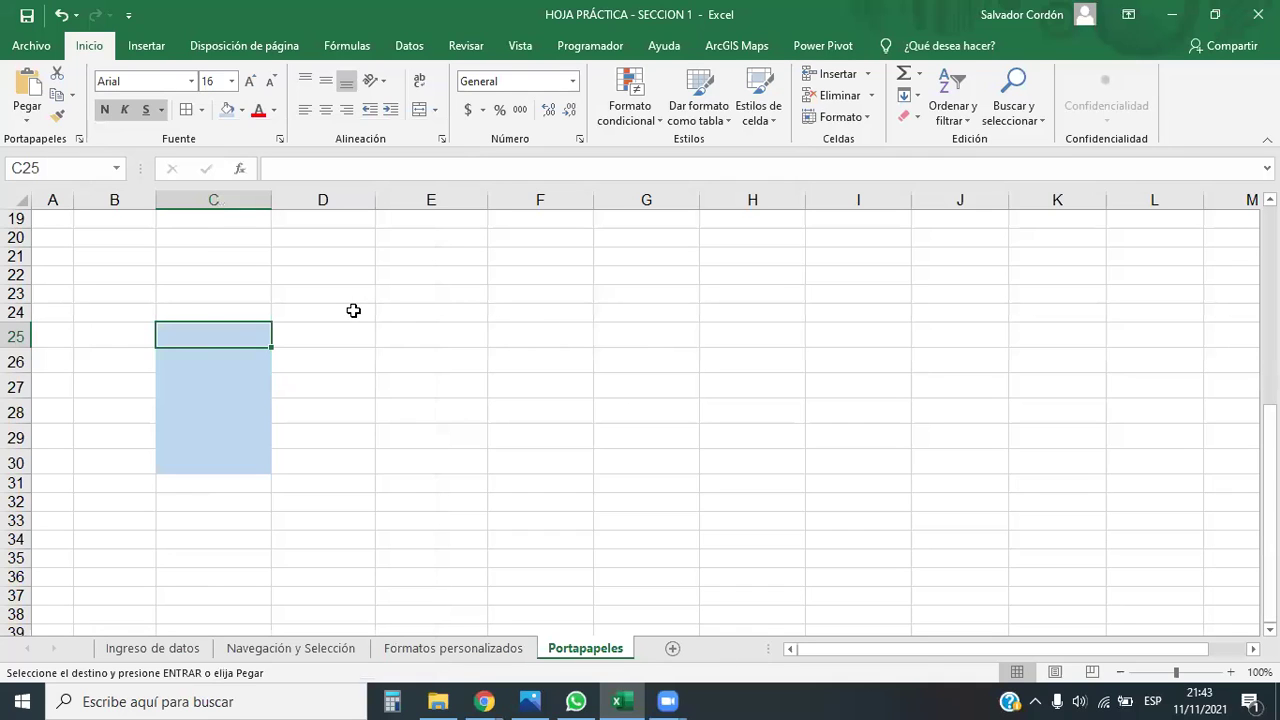
key(ctrl+v)
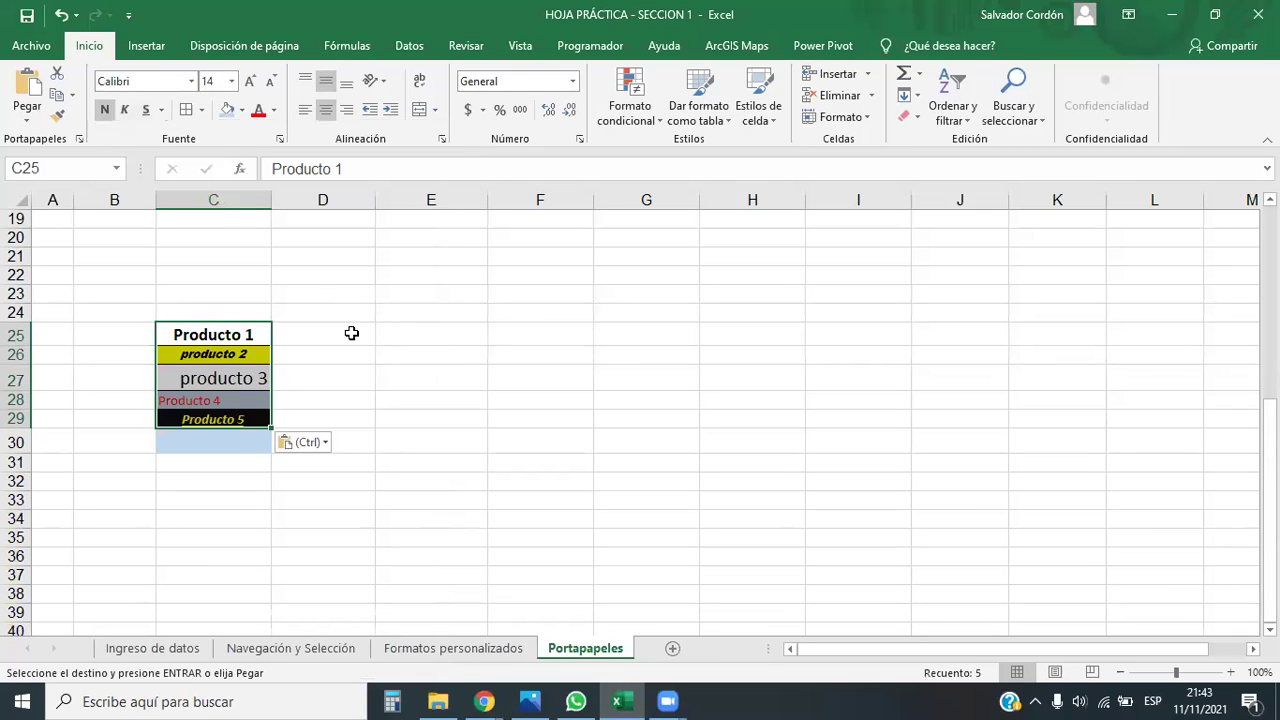
scroll(349, 390, up, 4)
scroll(343, 412, down, 3)
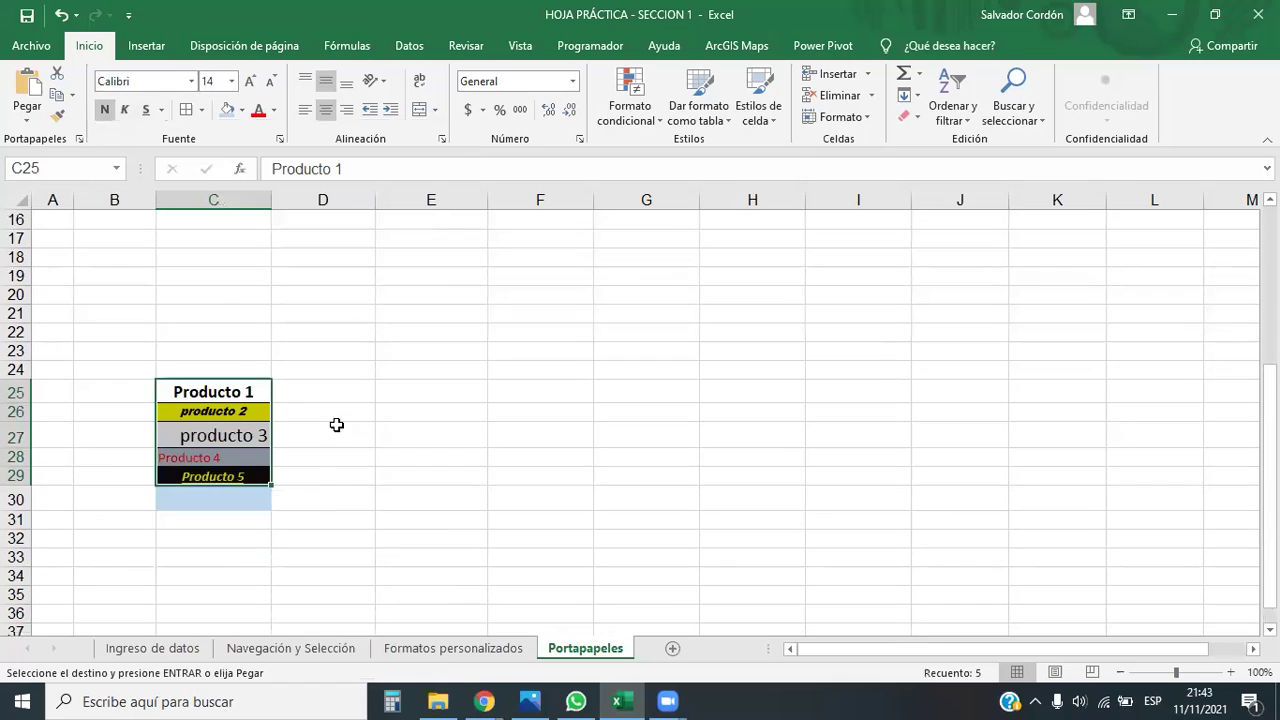
key(ctrl+z)
- Paste only the values of Producto 1–5 into C25:C29 so they take the block's red style
right_click(240, 388)
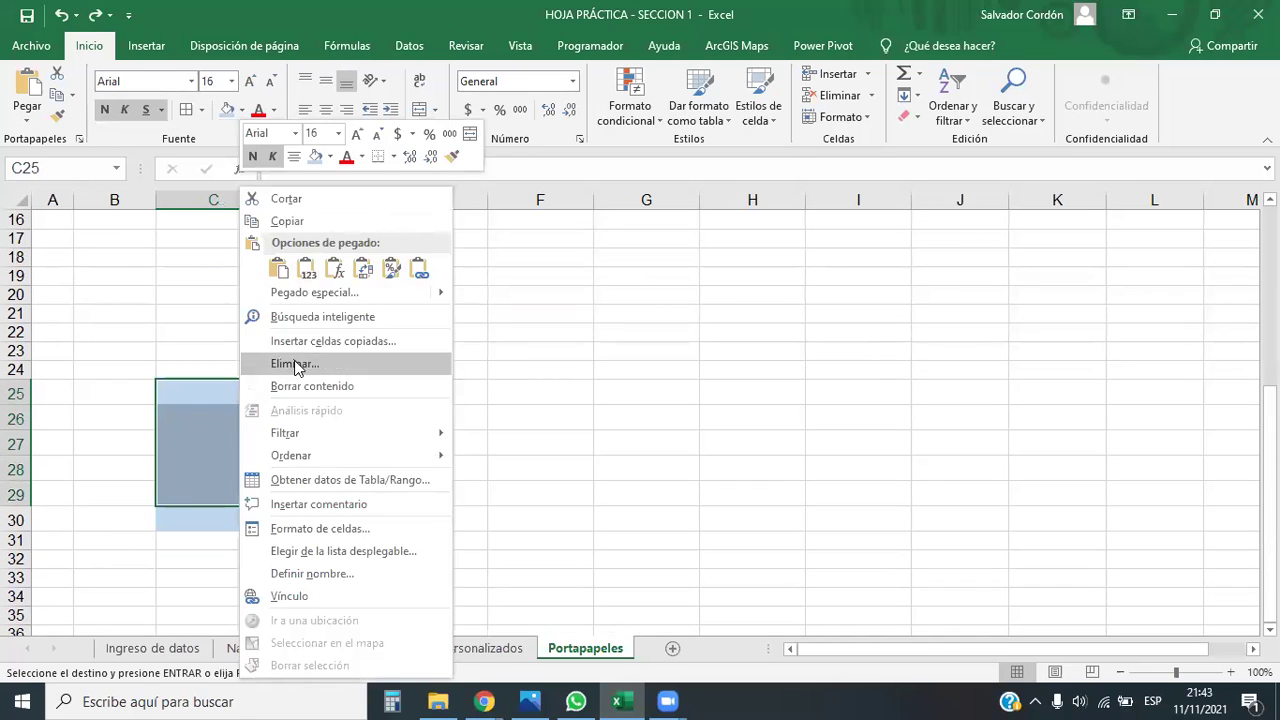
click(307, 270)
click(526, 471)
scroll(474, 486, up, 2)
scroll(469, 492, down, 1)
scroll(469, 492, up, 3)
drag(650, 352, 655, 440)
key(ctrl+v)
scroll(676, 452, down, 3)
drag(200, 458, 206, 560)
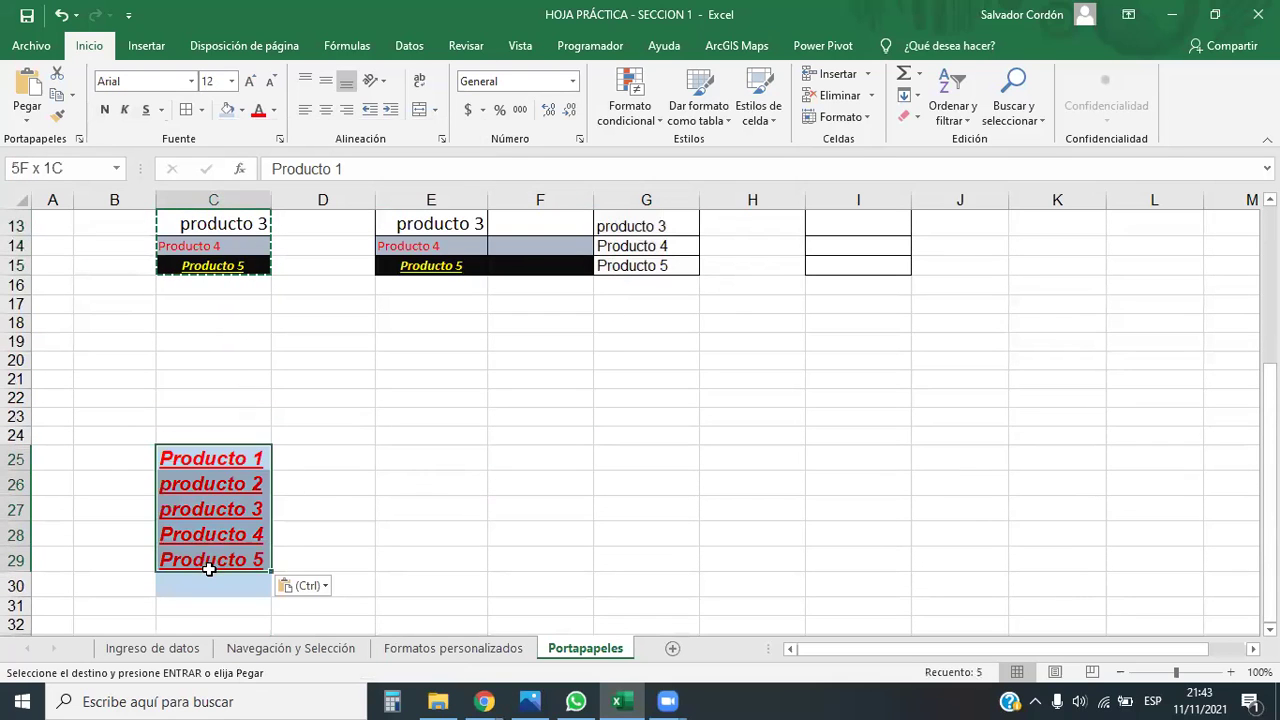
click(477, 488)
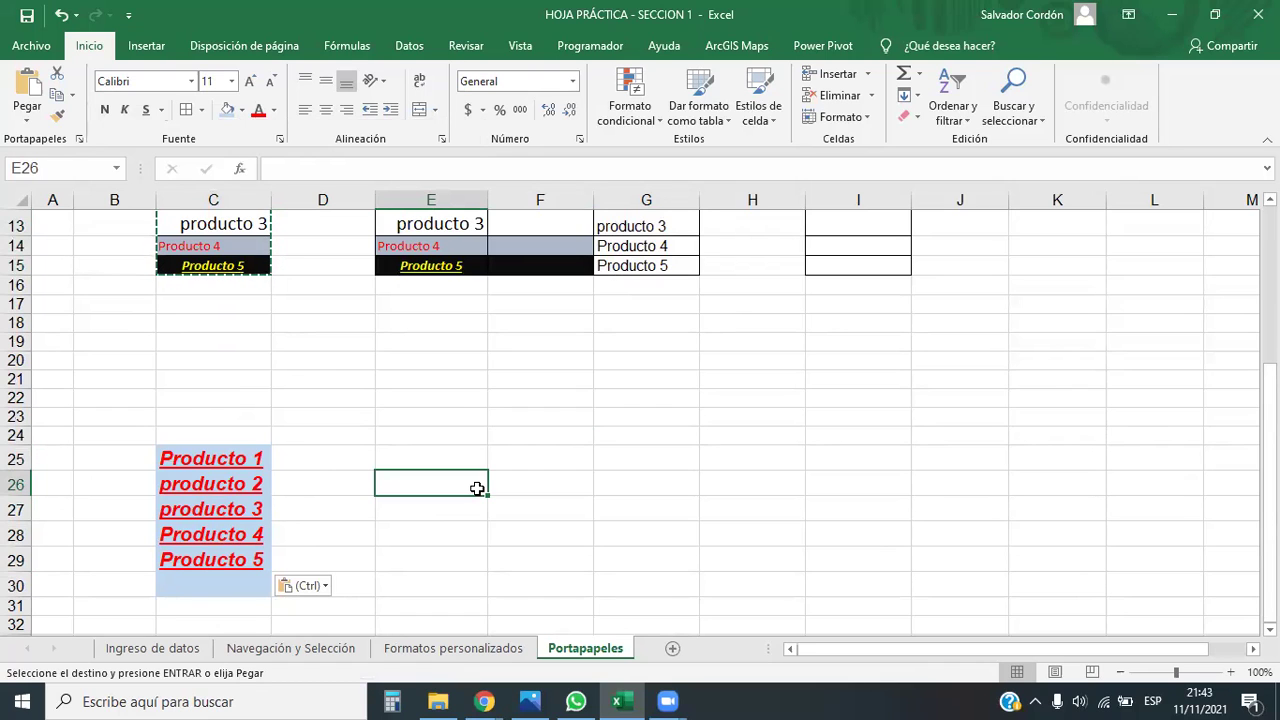
scroll(477, 488, up, 4)
drag(665, 412, 680, 505)
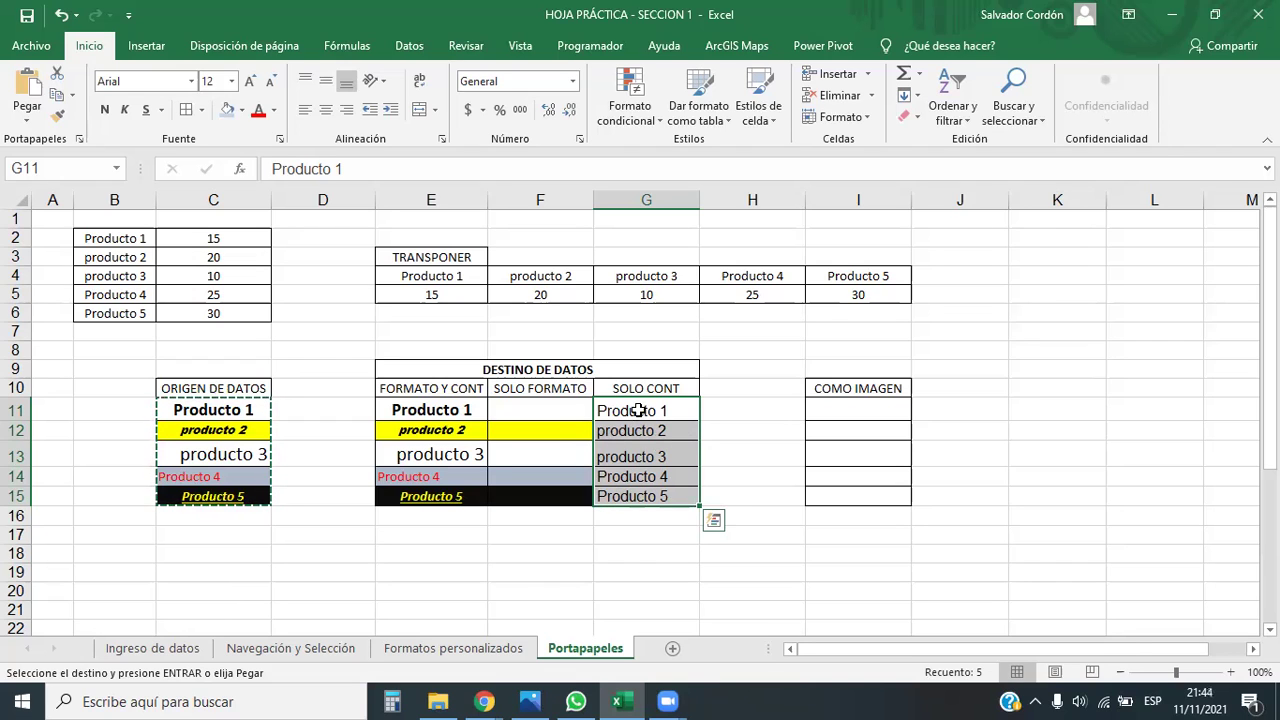
drag(640, 410, 654, 492)
scroll(372, 440, down, 1)
drag(225, 352, 240, 440)
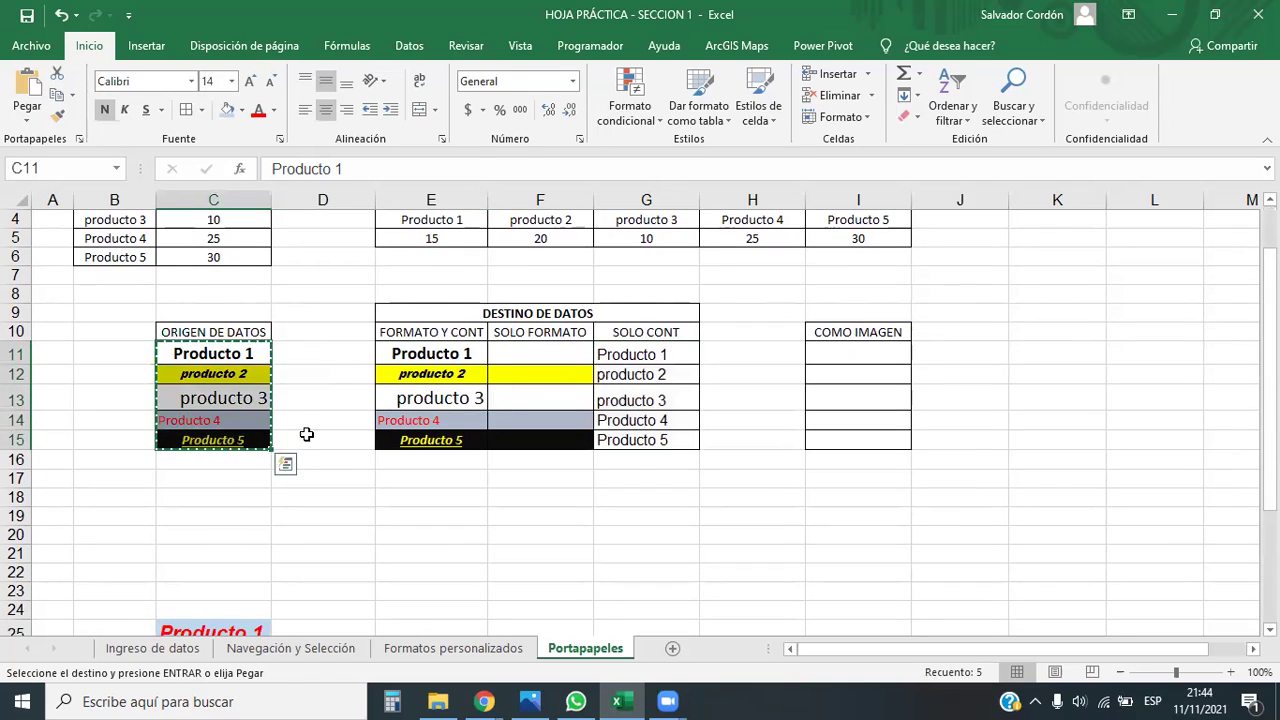
scroll(306, 434, down, 4)
drag(225, 393, 248, 503)
click(440, 403)
drag(200, 398, 208, 507)
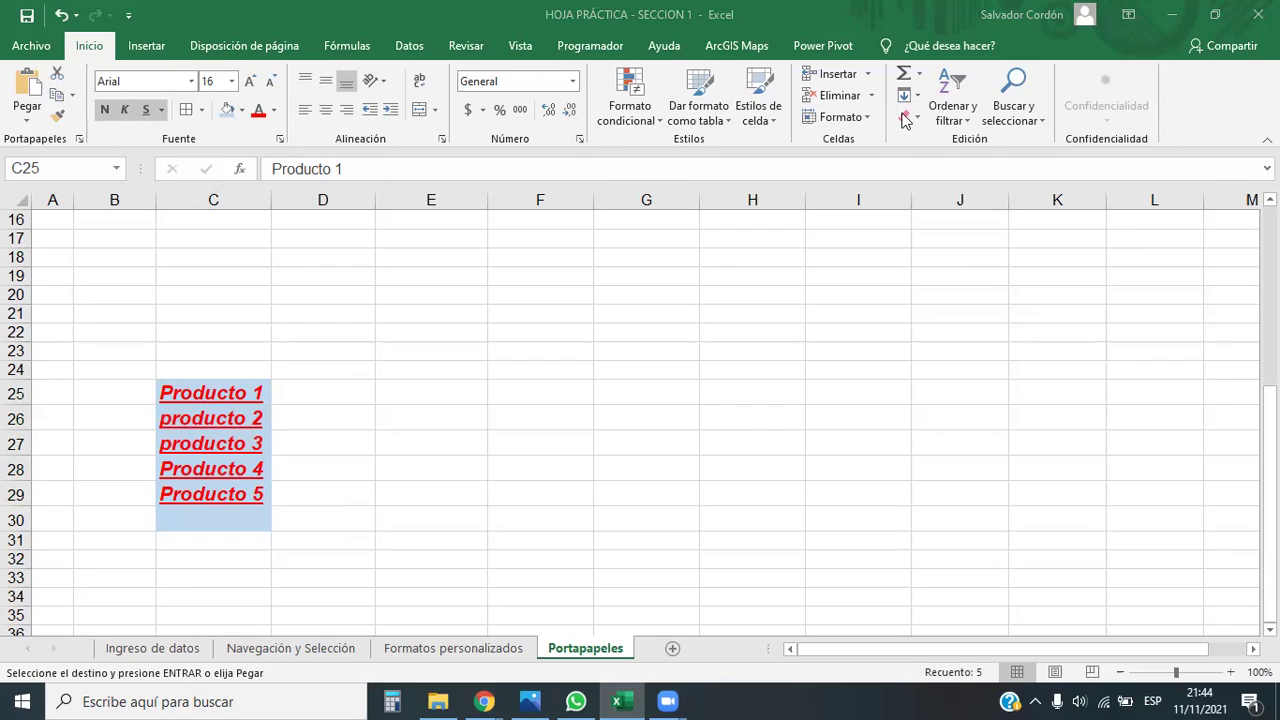
click(643, 349)
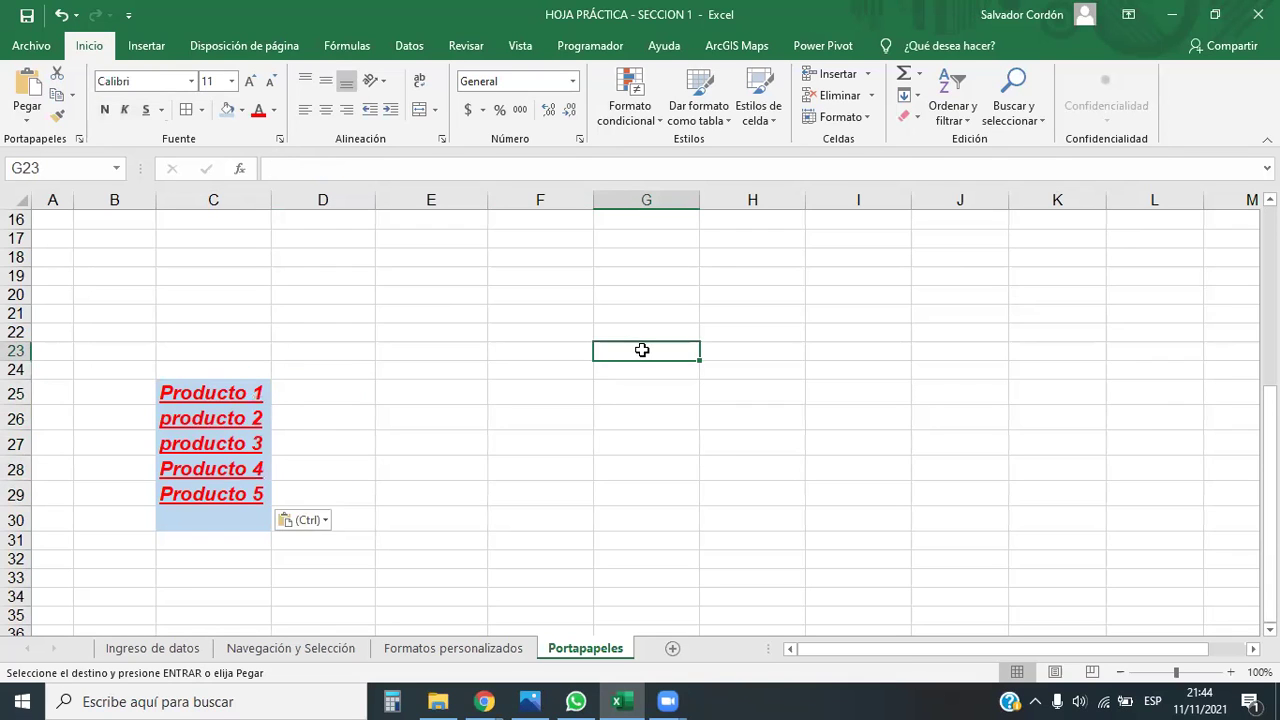
scroll(643, 349, up, 3)
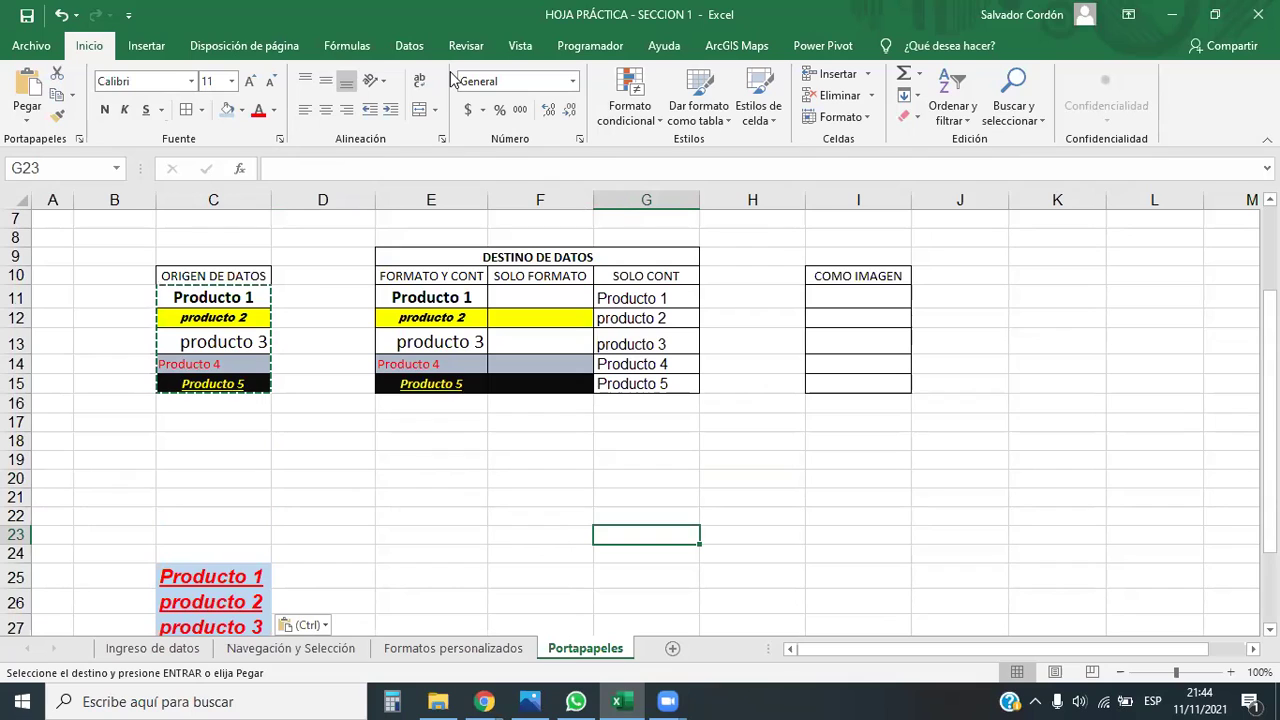
- Select the SOLO FORMATO and SOLO CONT cells and view the Pegar options without pasting
click(520, 441)
drag(558, 273, 578, 385)
drag(623, 277, 612, 386)
click(578, 462)
click(28, 118)
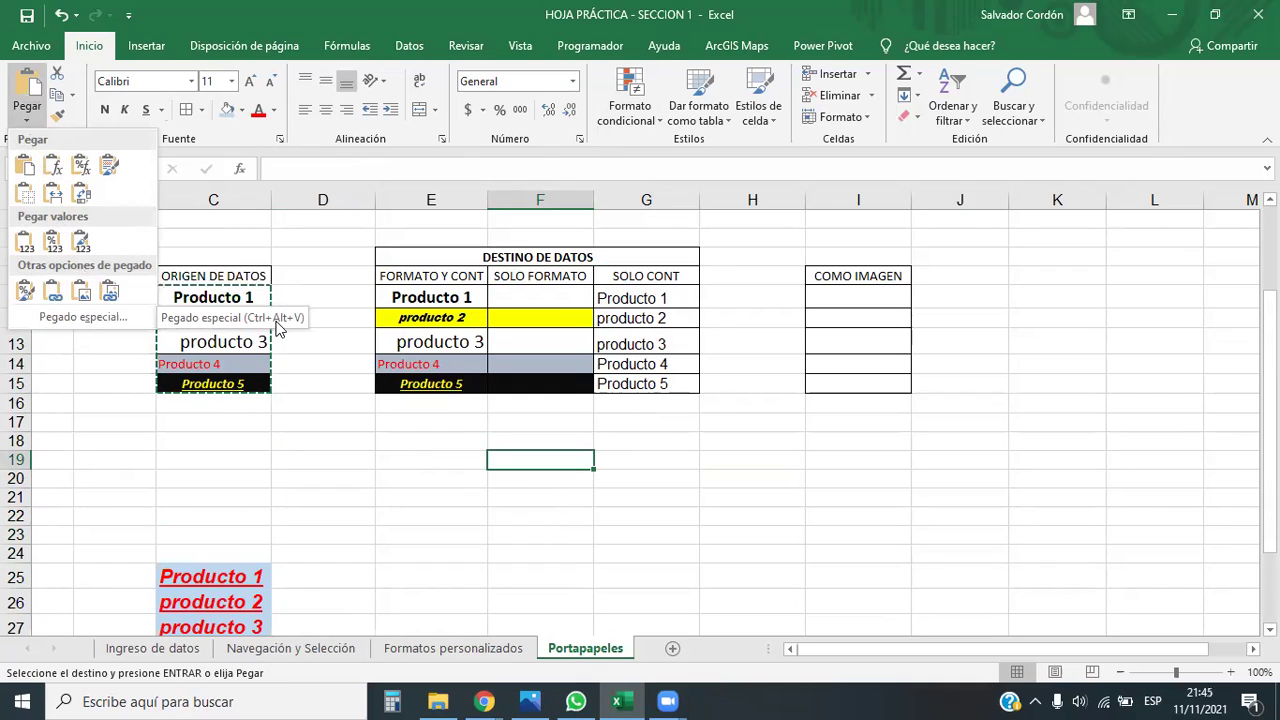
click(650, 465)
- Select C11:C15 and open Pegado especial with Ctrl+Alt+V, closing it unused
drag(213, 302, 222, 380)
click(679, 496)
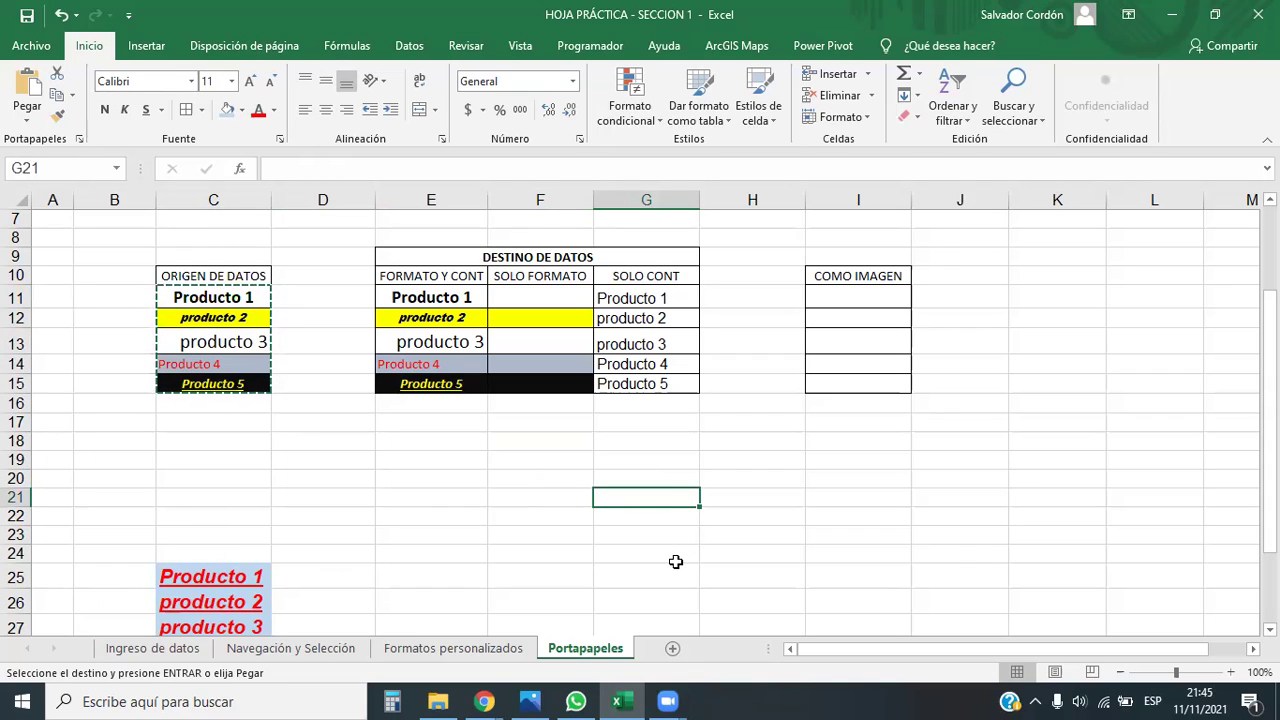
key(ctrl+alt+v)
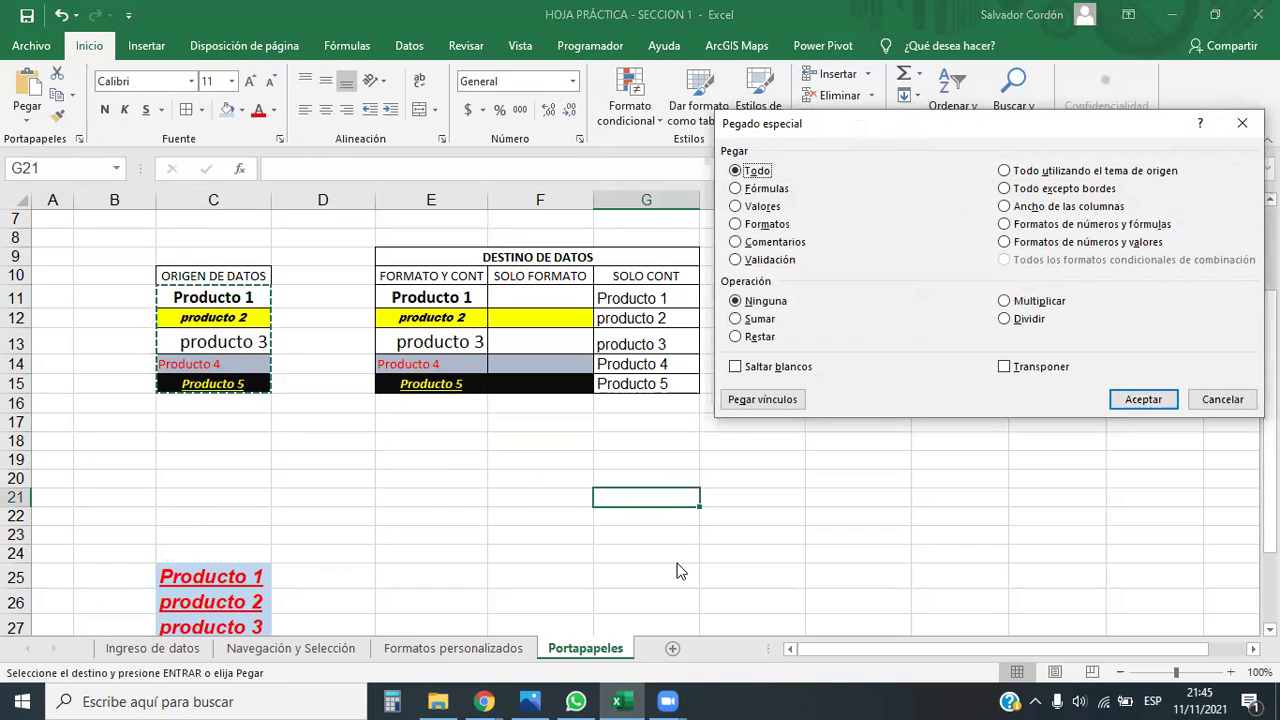
drag(907, 133, 618, 147)
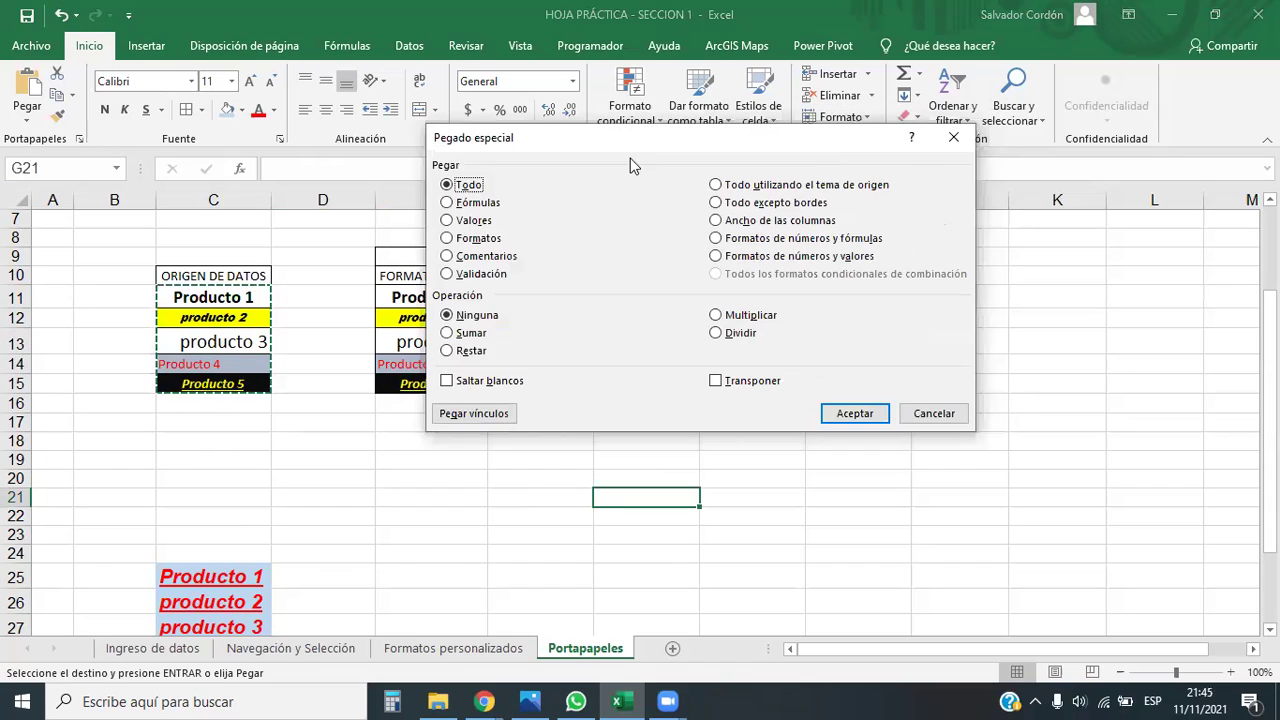
click(953, 137)
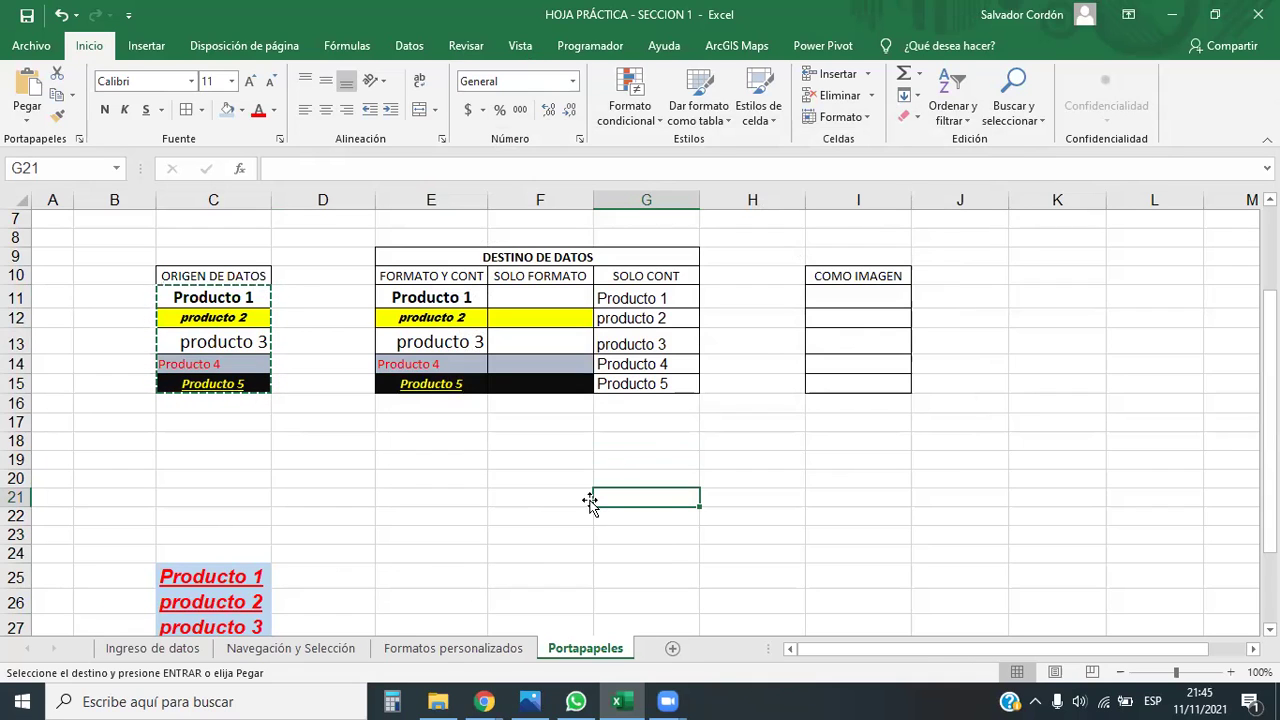
- Paste the formatted product cells into G19:G23, keeping their fonts and fills
key(Up)
key(Up)
key(ctrl+v)
click(737, 572)
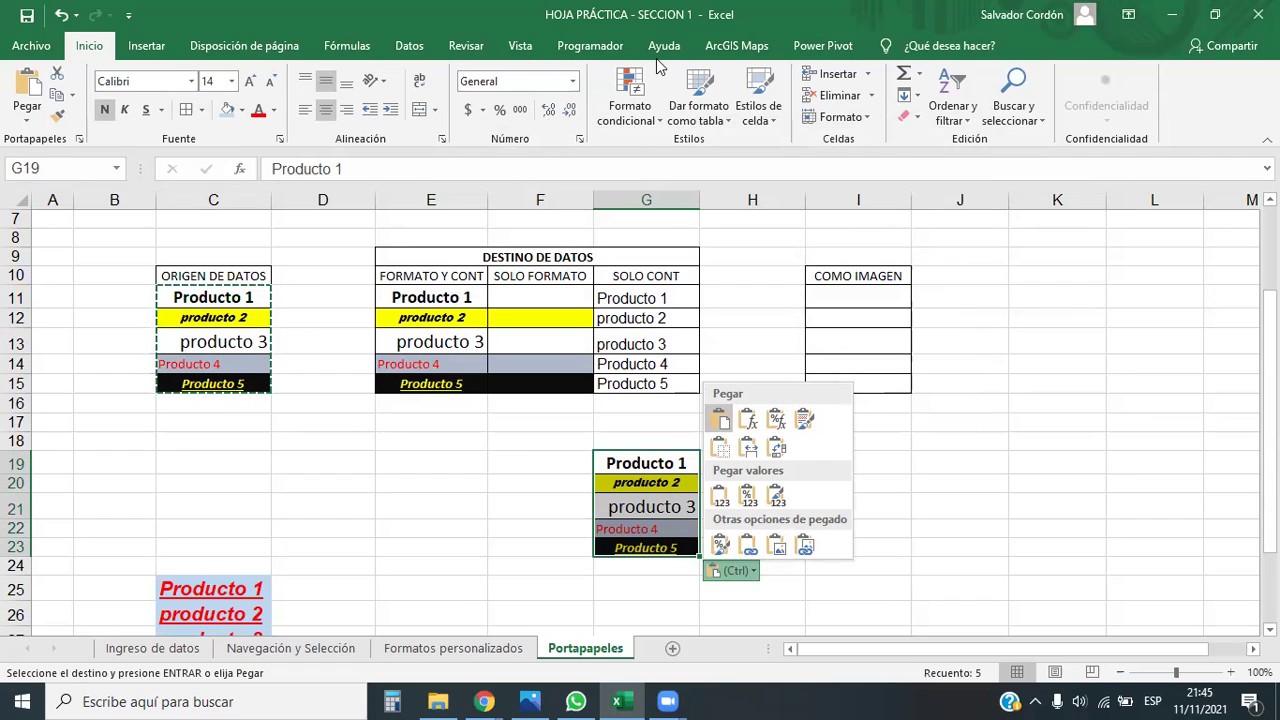
click(757, 565)
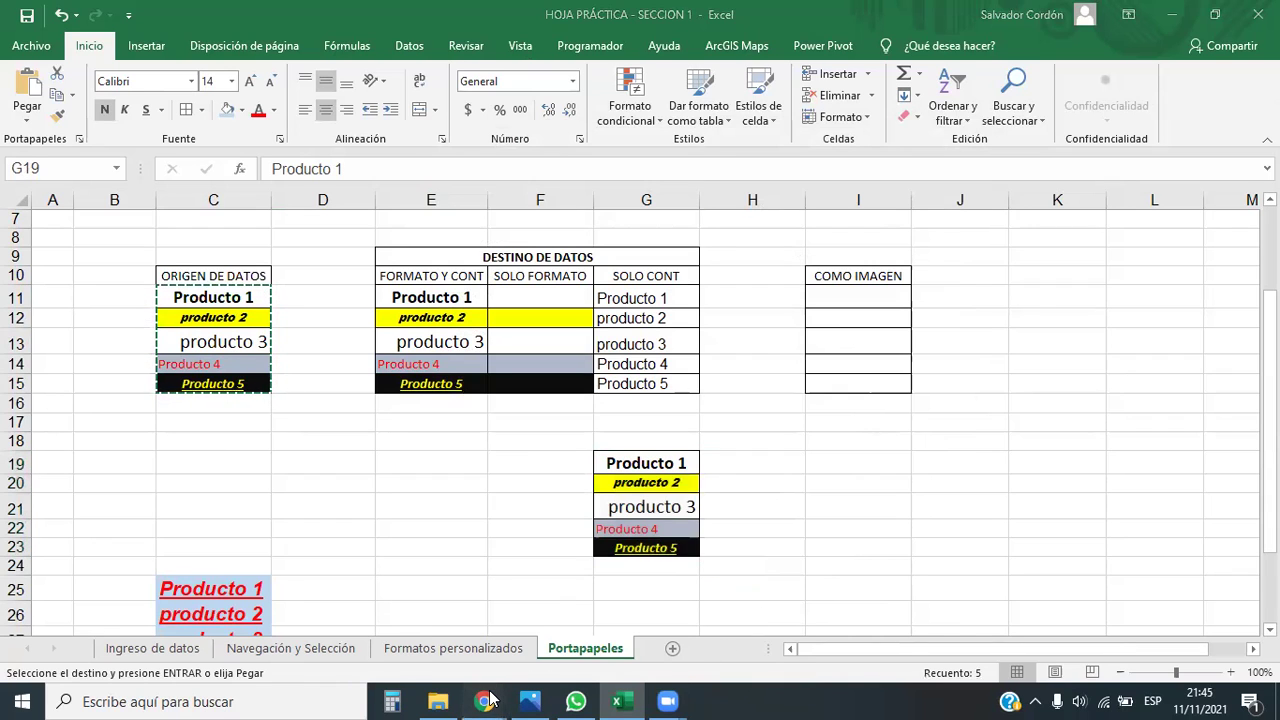
mouse_move(484, 700)
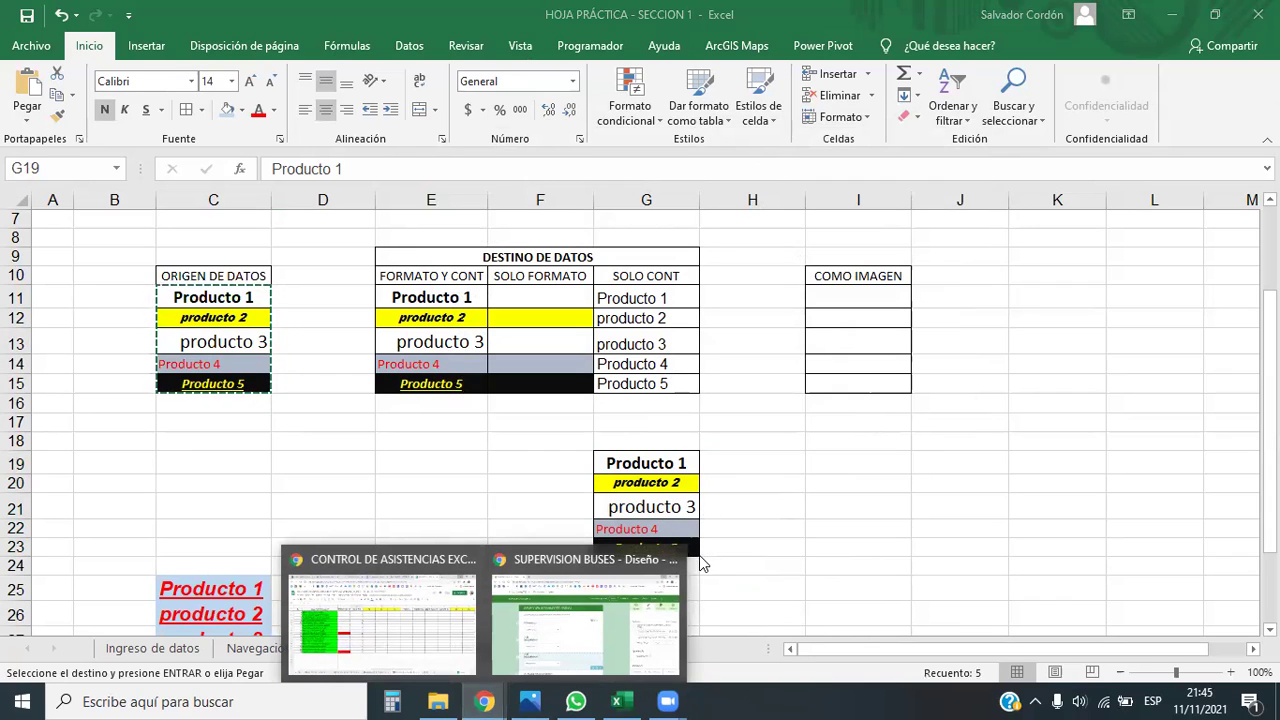
- Open a new maximized Chrome window showing OneDrive
right_click(481, 699)
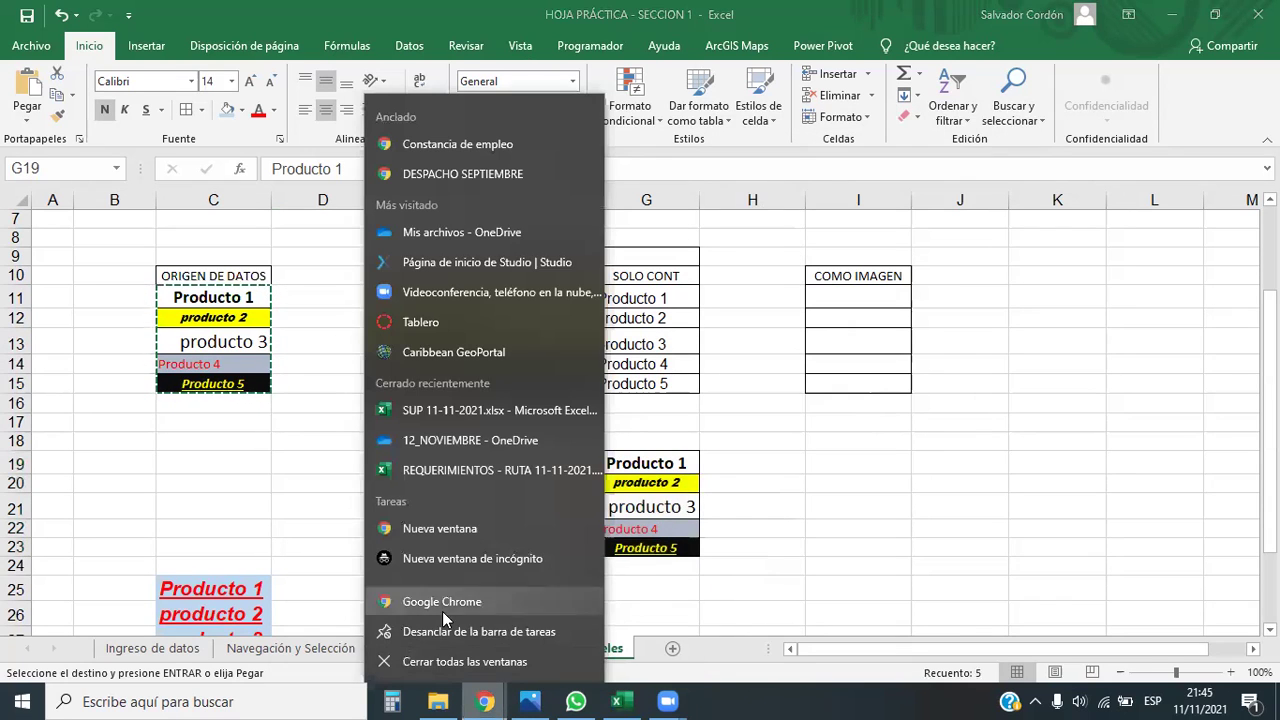
click(440, 607)
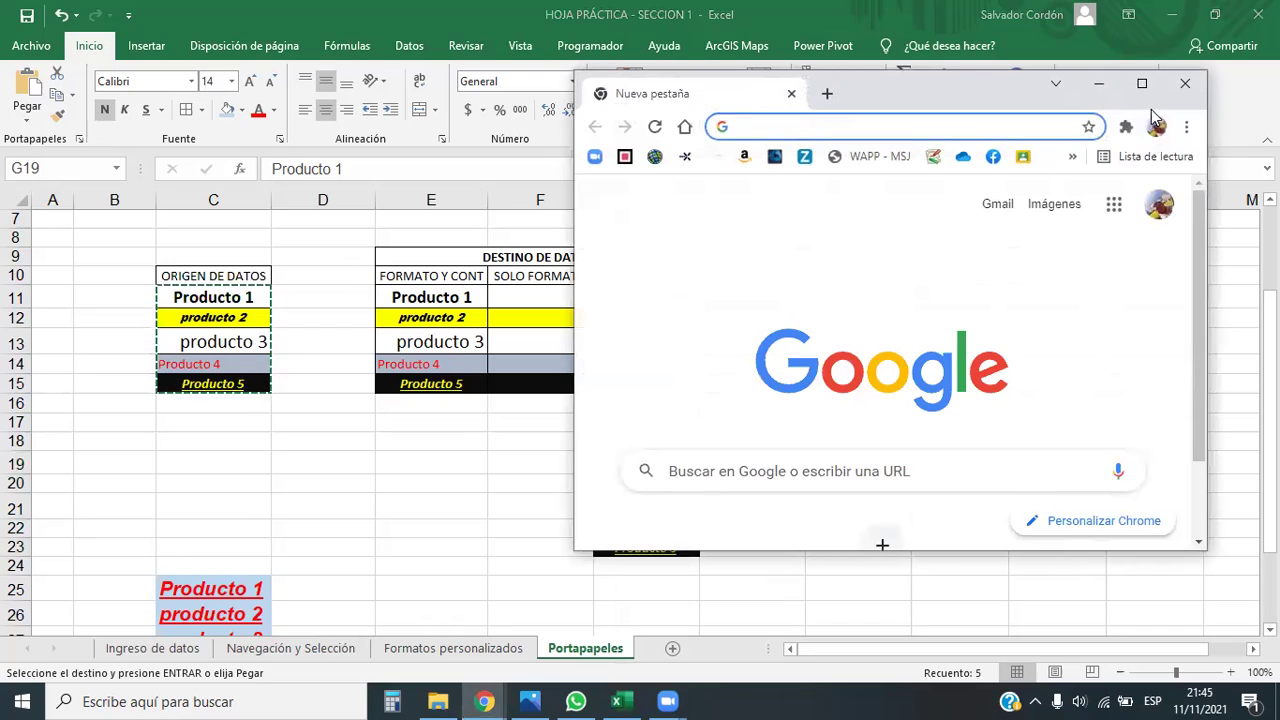
click(1142, 83)
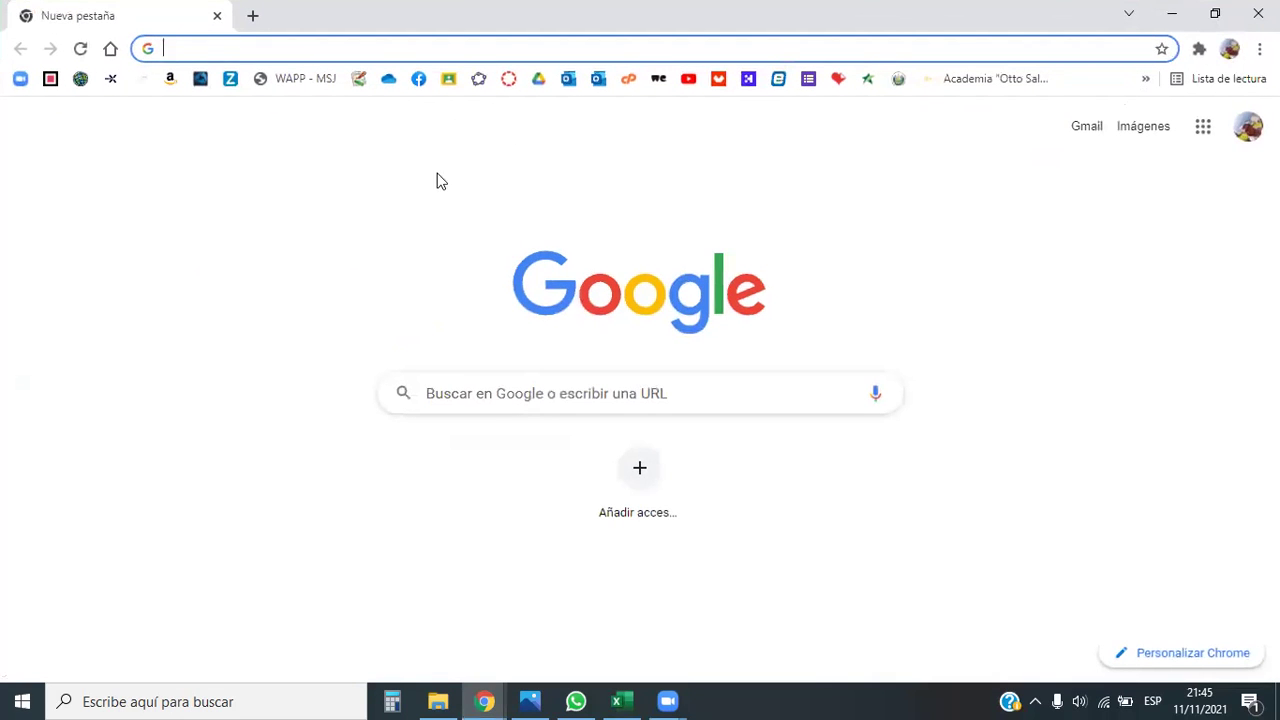
click(388, 80)
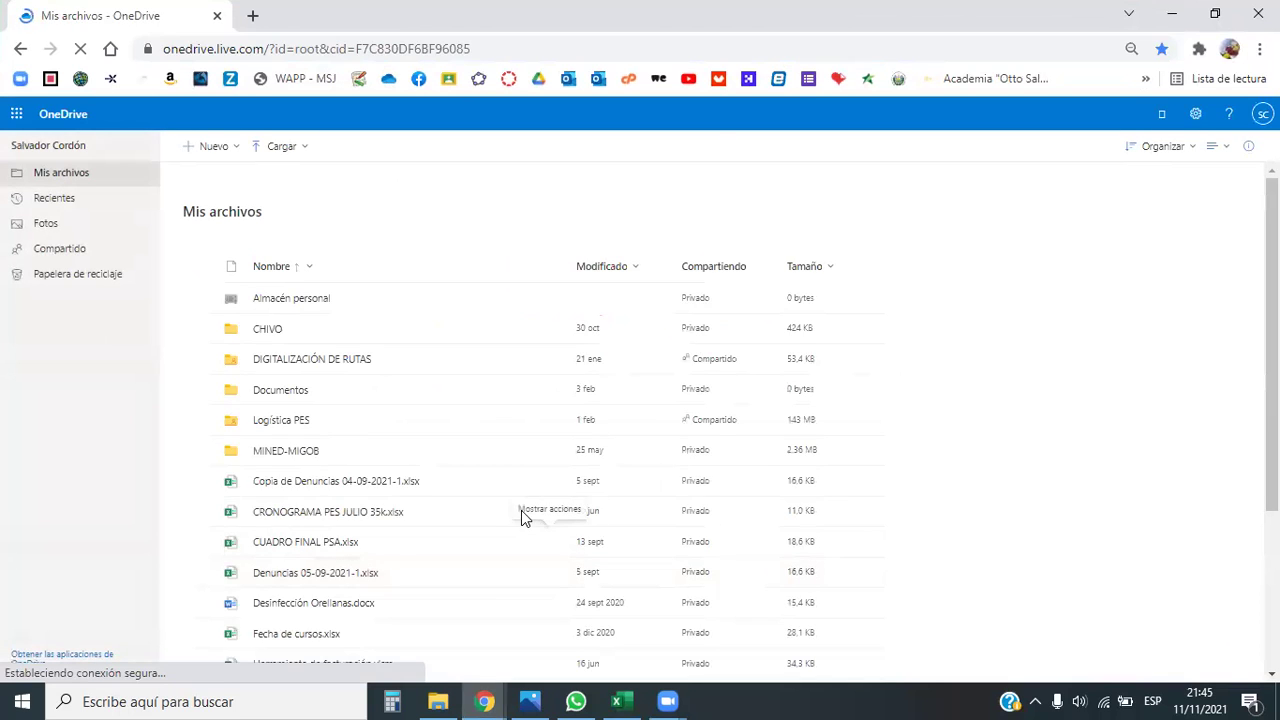
- Create a blank Libro1.xlsx via Nuevo > Libro de Excel, then return to desktop Excel
click(208, 148)
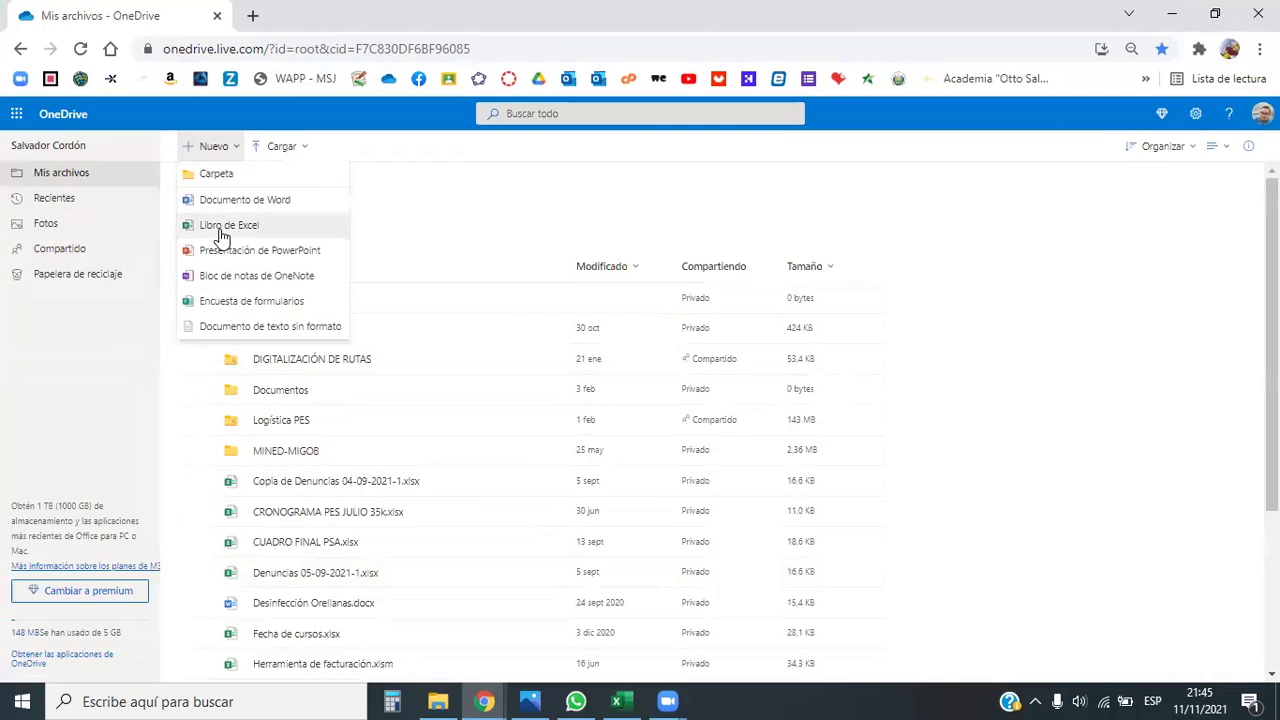
click(222, 233)
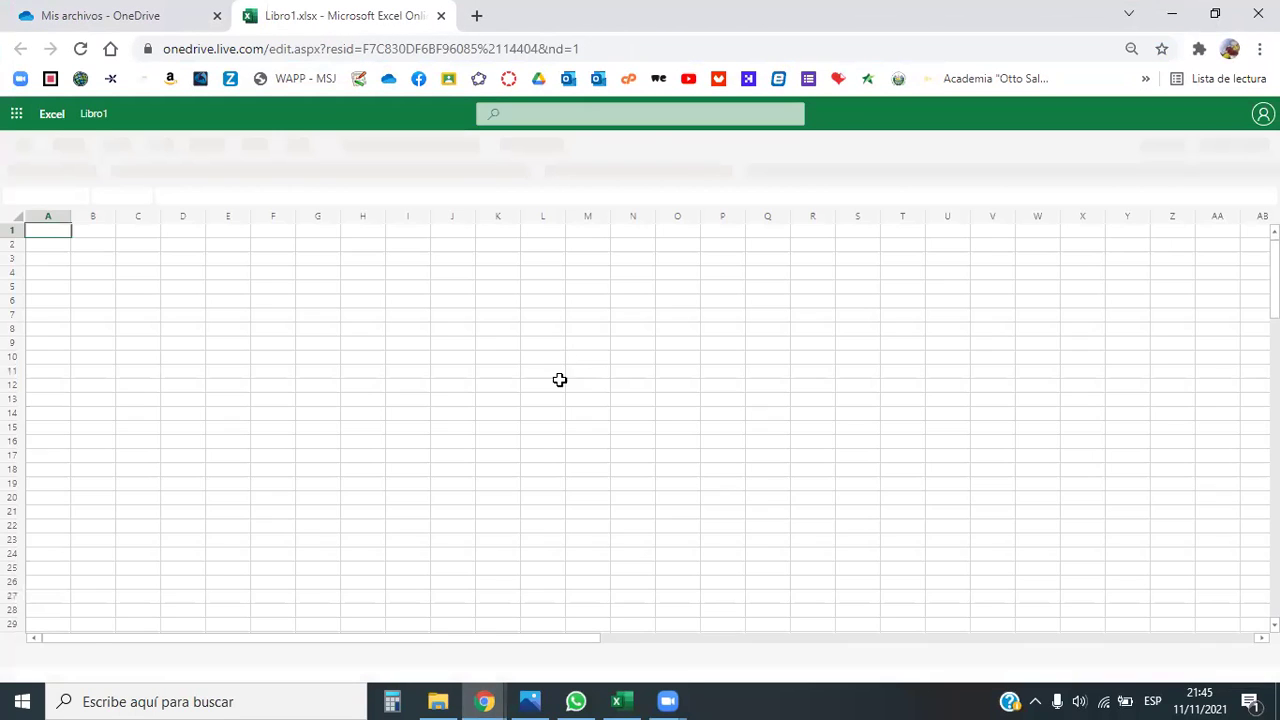
key(ctrl+plus)
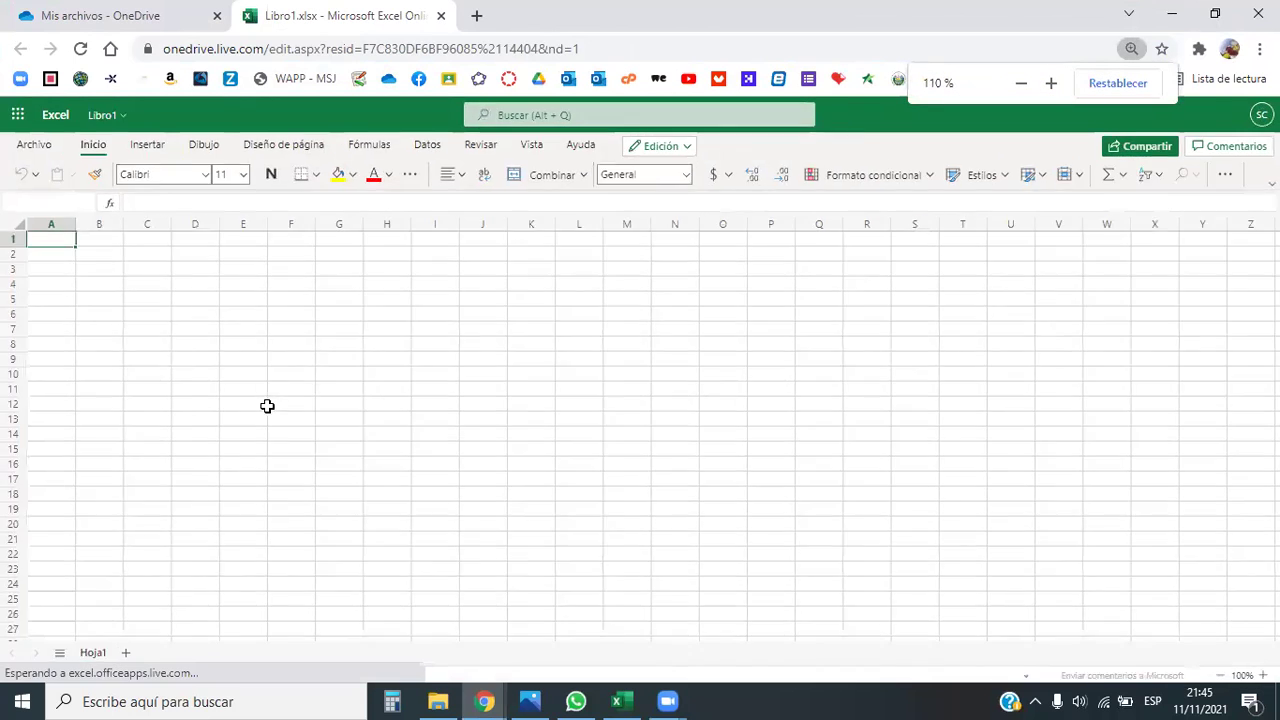
click(414, 403)
click(305, 411)
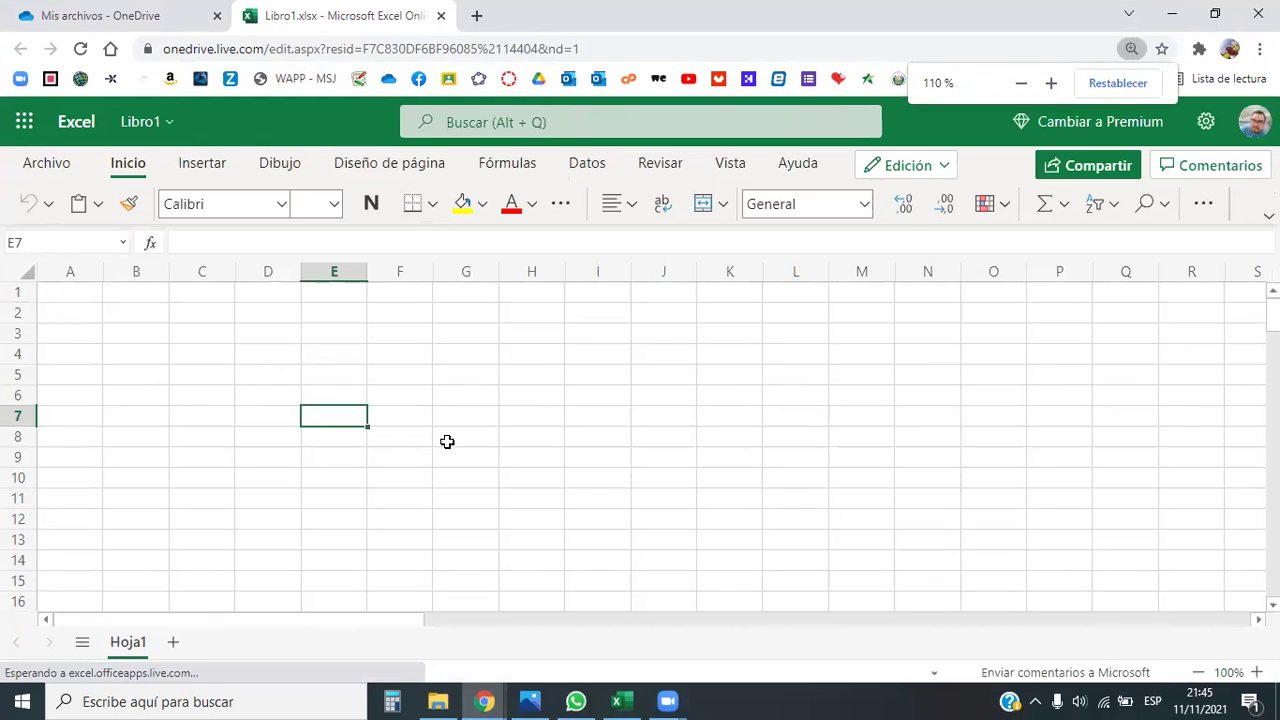
key(alt+Tab)
key(alt+Tab)
key(alt+Tab)
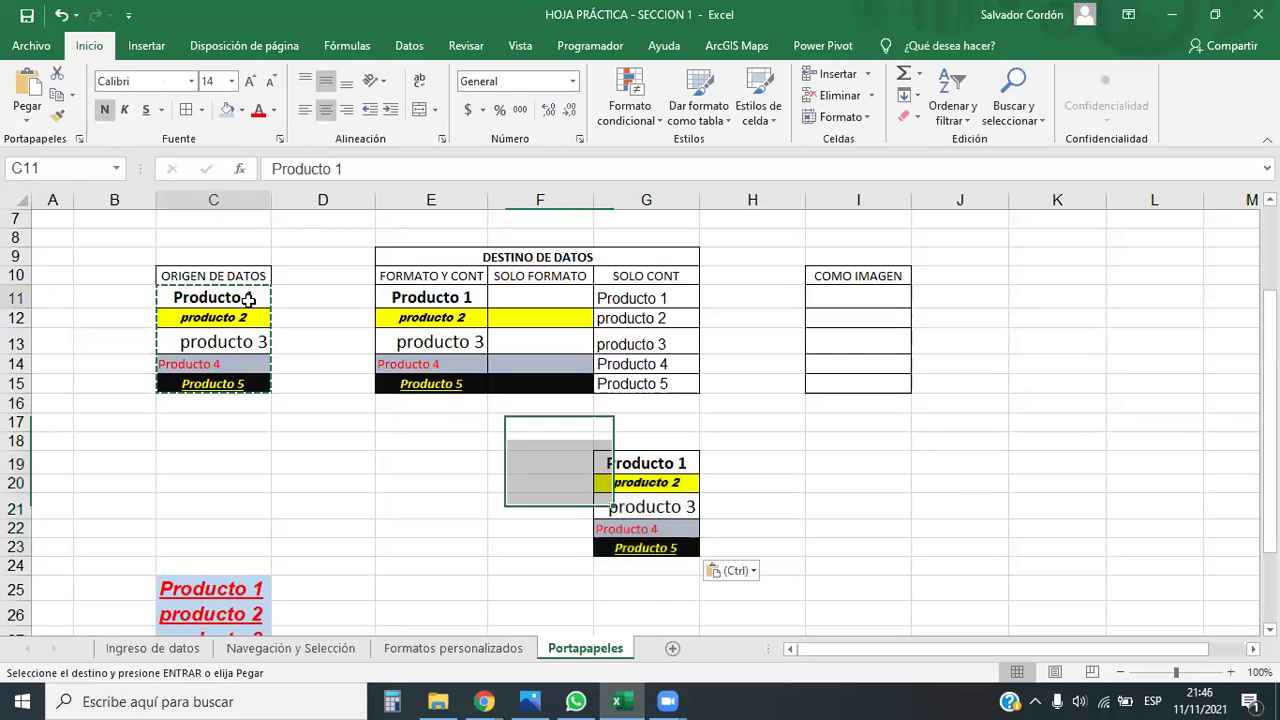
- Copy C11:C15 from desktop Excel into Libro1's C2:C6 and widen columns C and E
drag(251, 297, 257, 383)
key(ctrl+c)
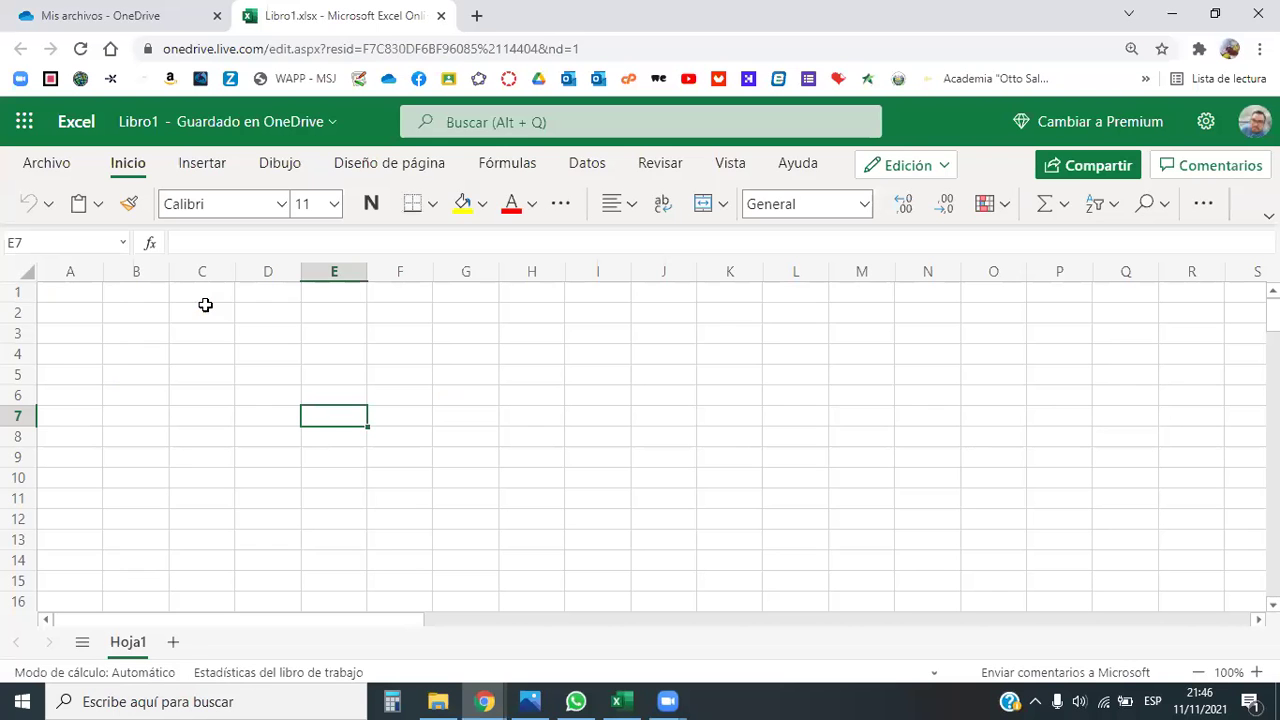
key(alt+Tab)
click(200, 314)
key(ctrl+v)
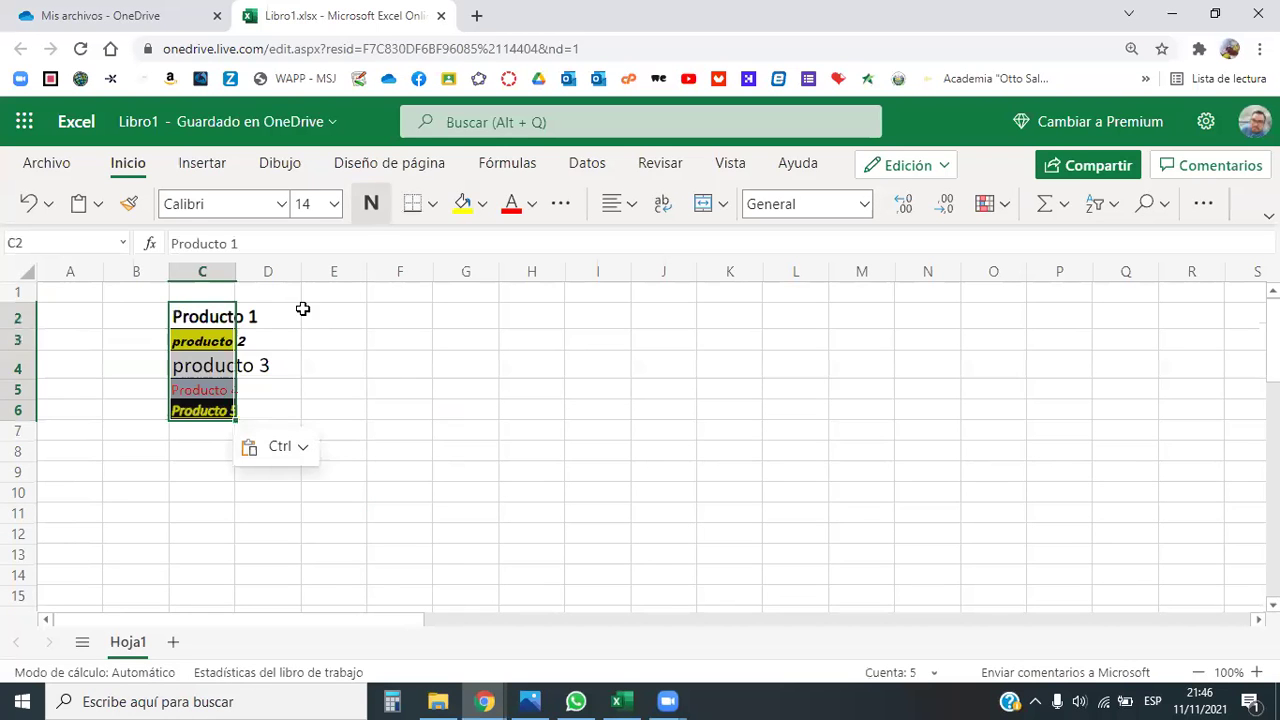
drag(236, 272, 290, 282)
click(534, 457)
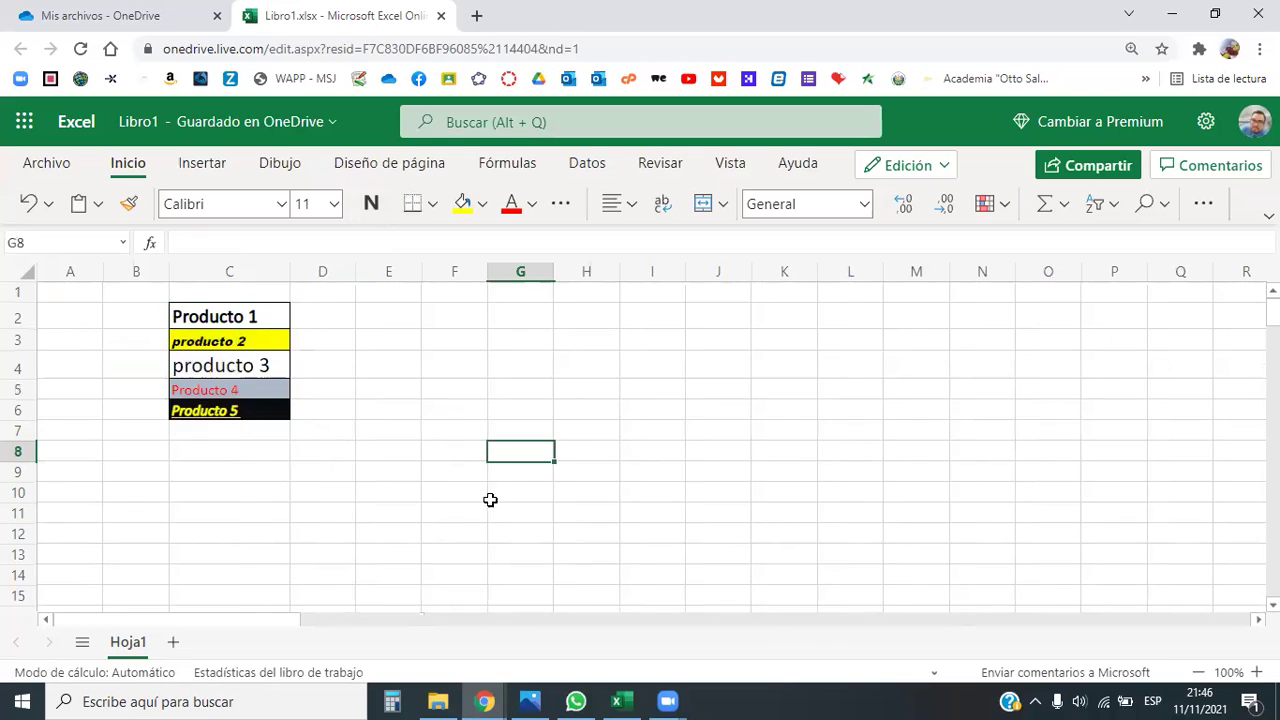
drag(421, 272, 531, 272)
- Copy C2:C6 and paste the products into E2:E6
drag(249, 314, 259, 404)
key(ctrl+c)
click(469, 311)
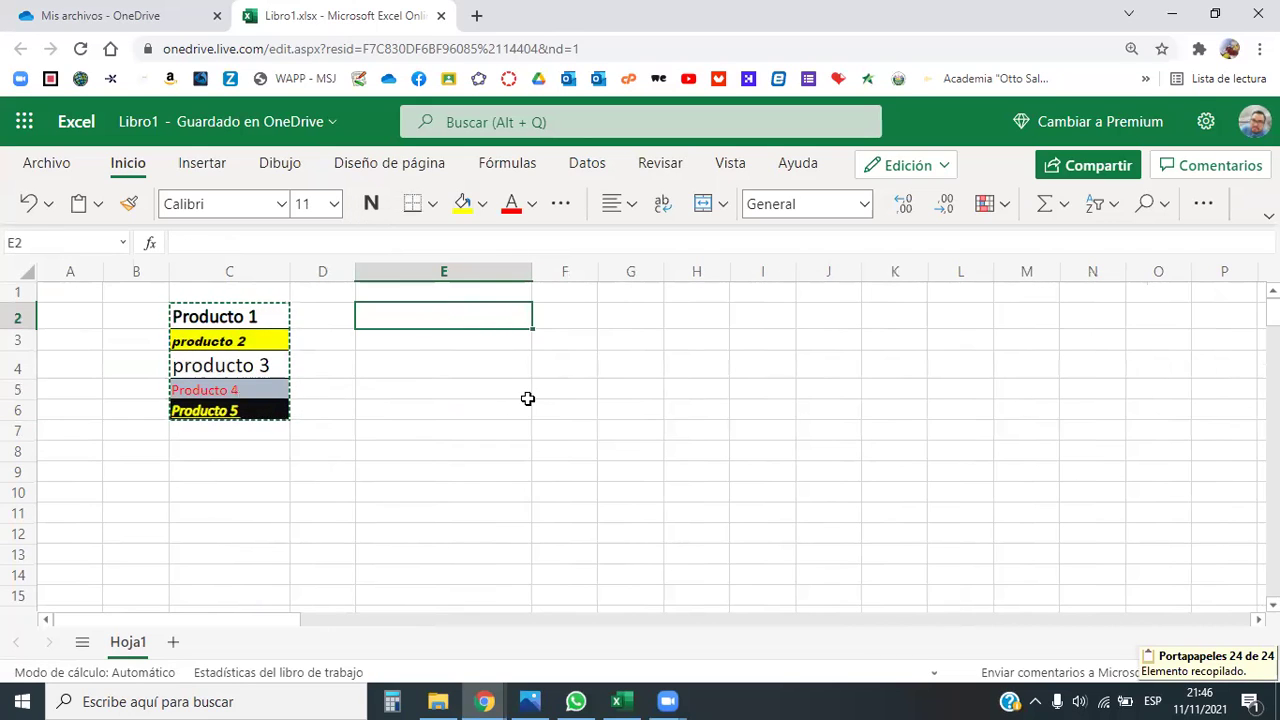
key(ctrl+v)
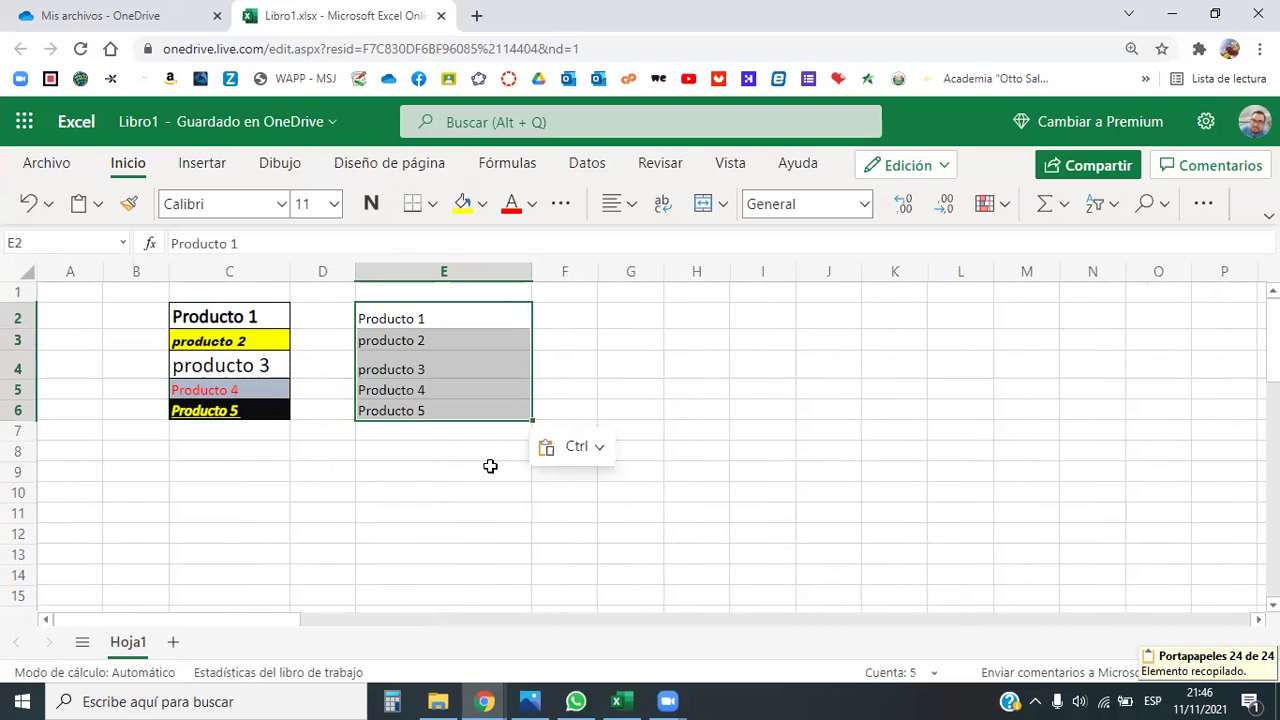
click(485, 458)
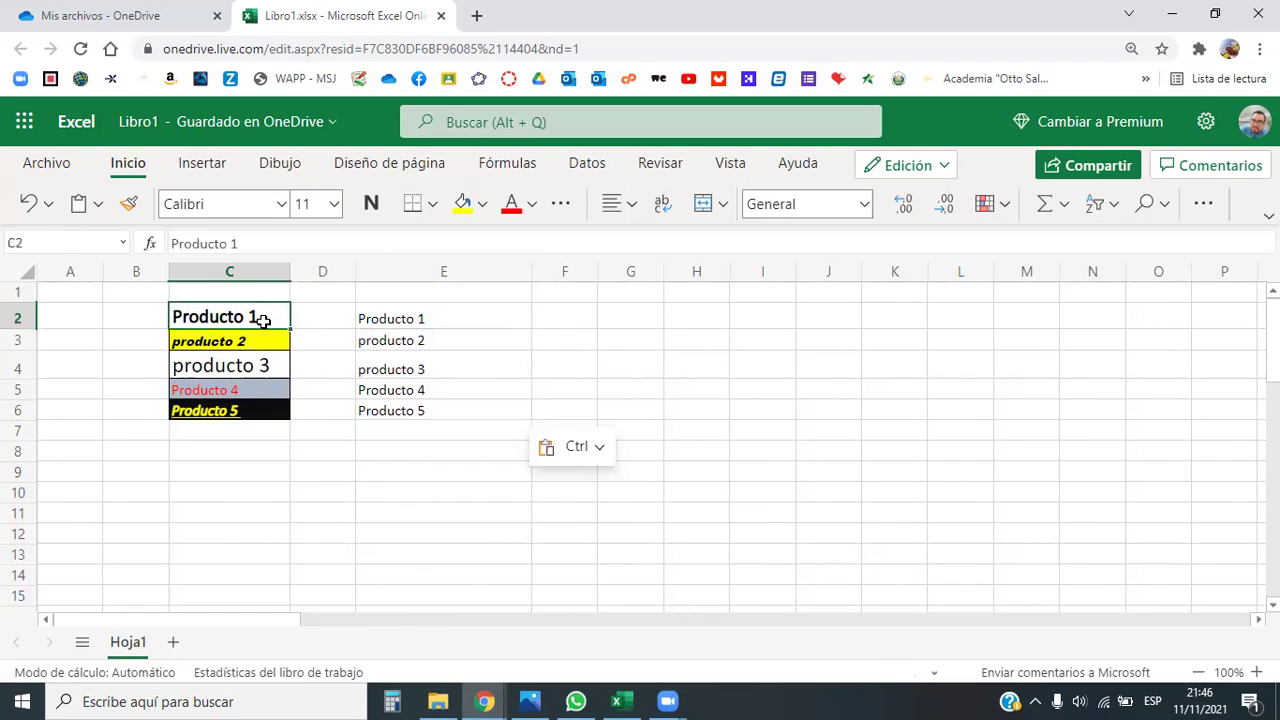
- Paste the products as plain values into C8:C12 and with formatting into E8:E12
drag(260, 314, 268, 402)
key(ctrl+c)
click(246, 490)
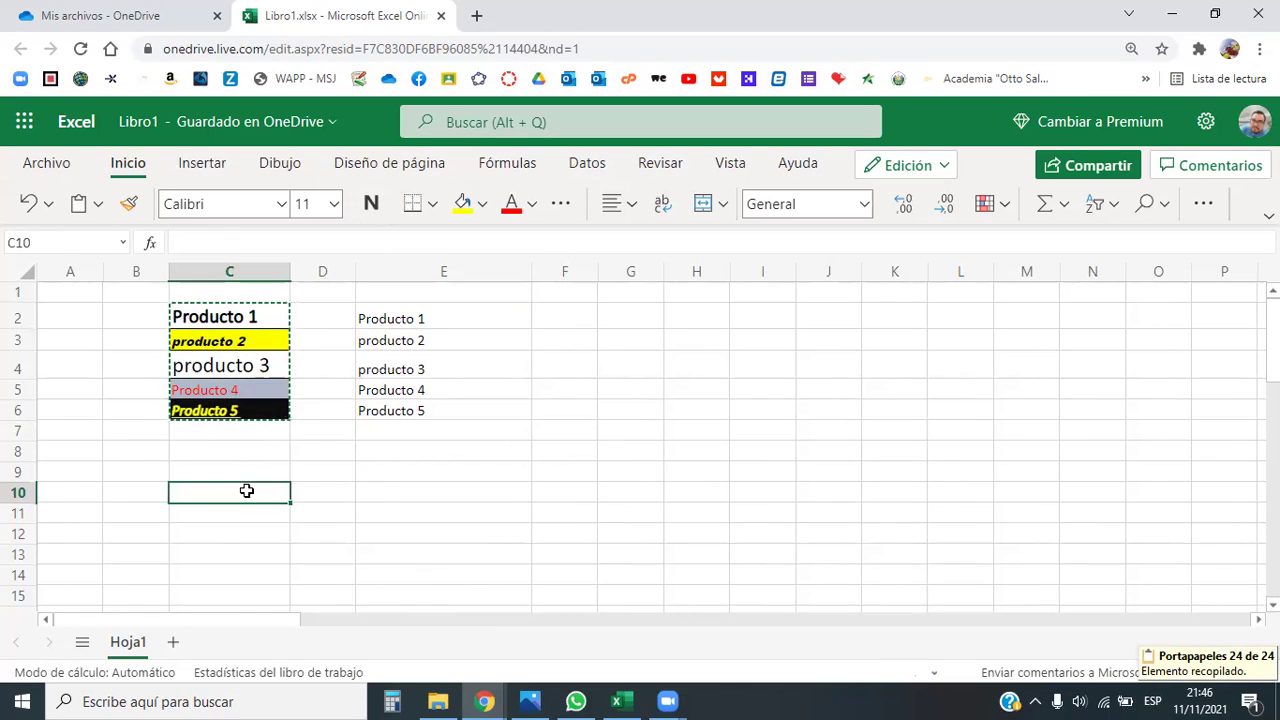
right_click(256, 455)
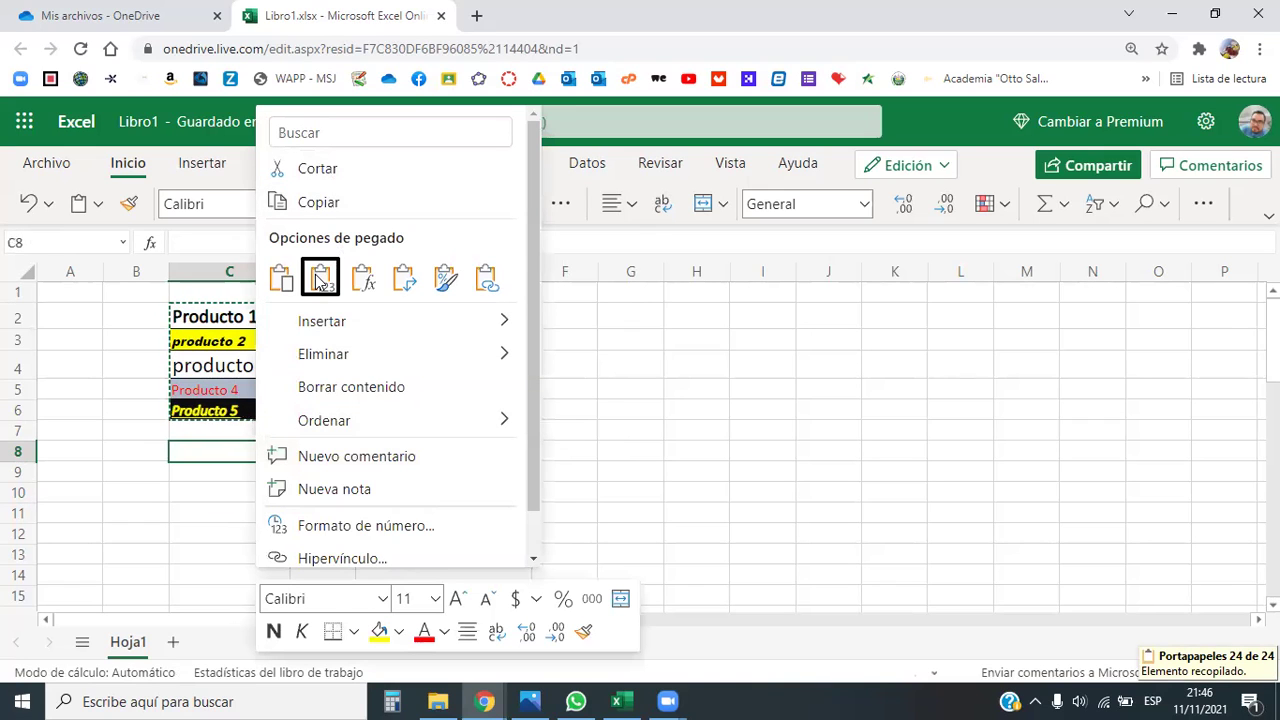
click(320, 280)
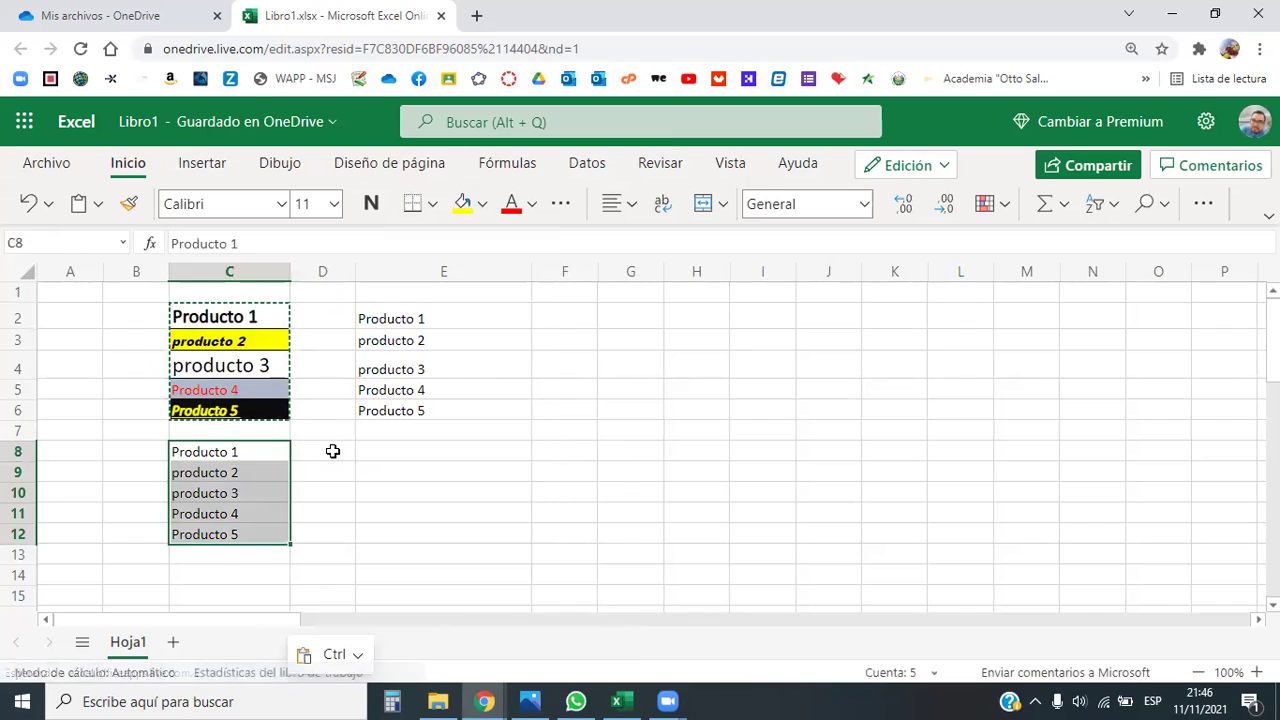
click(388, 452)
right_click(388, 452)
click(411, 277)
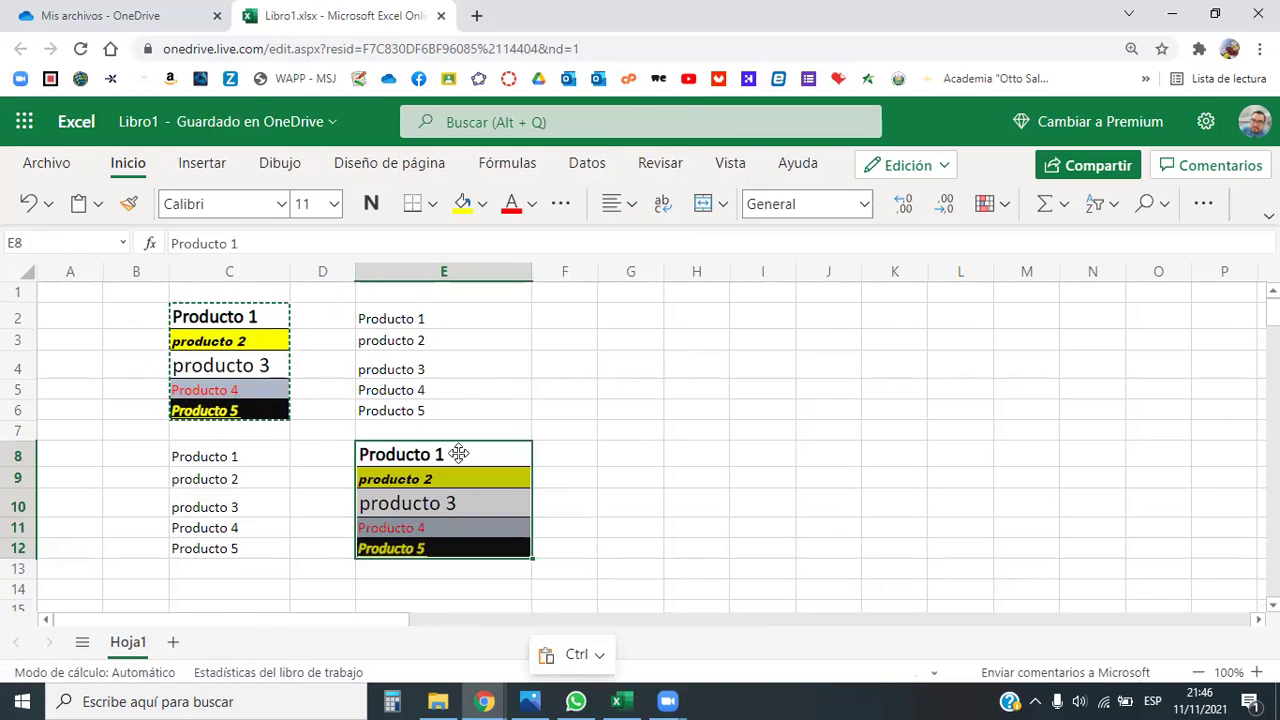
- Paste the products formatted into G8:G12 and unformatted into I8:I12 with Ctrl+Shift+V
click(614, 453)
key(ctrl+v)
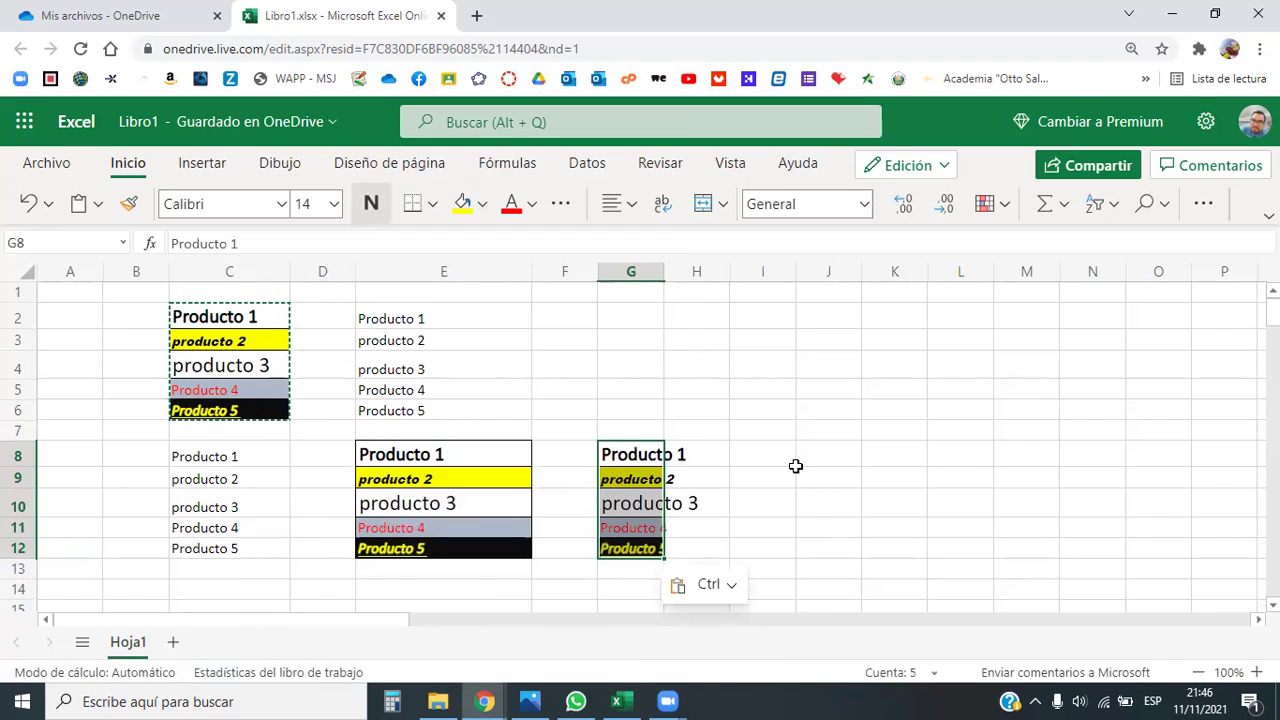
click(760, 455)
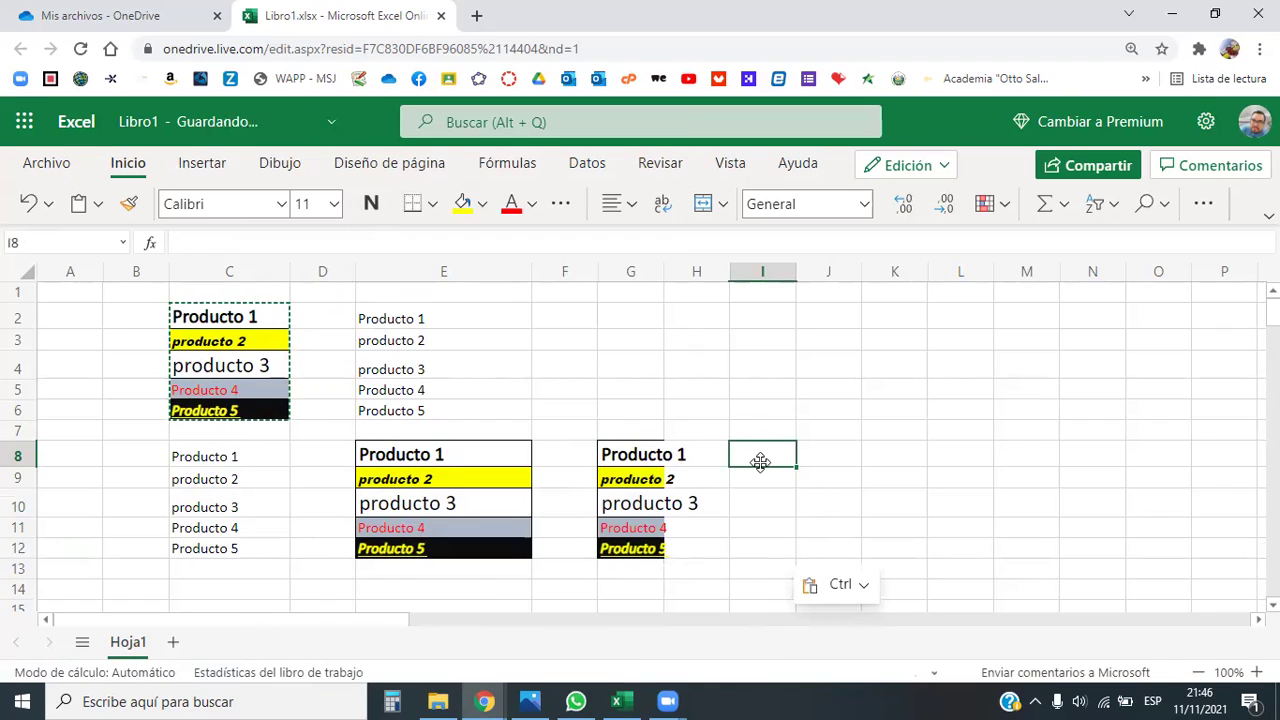
key(ctrl+shift+v)
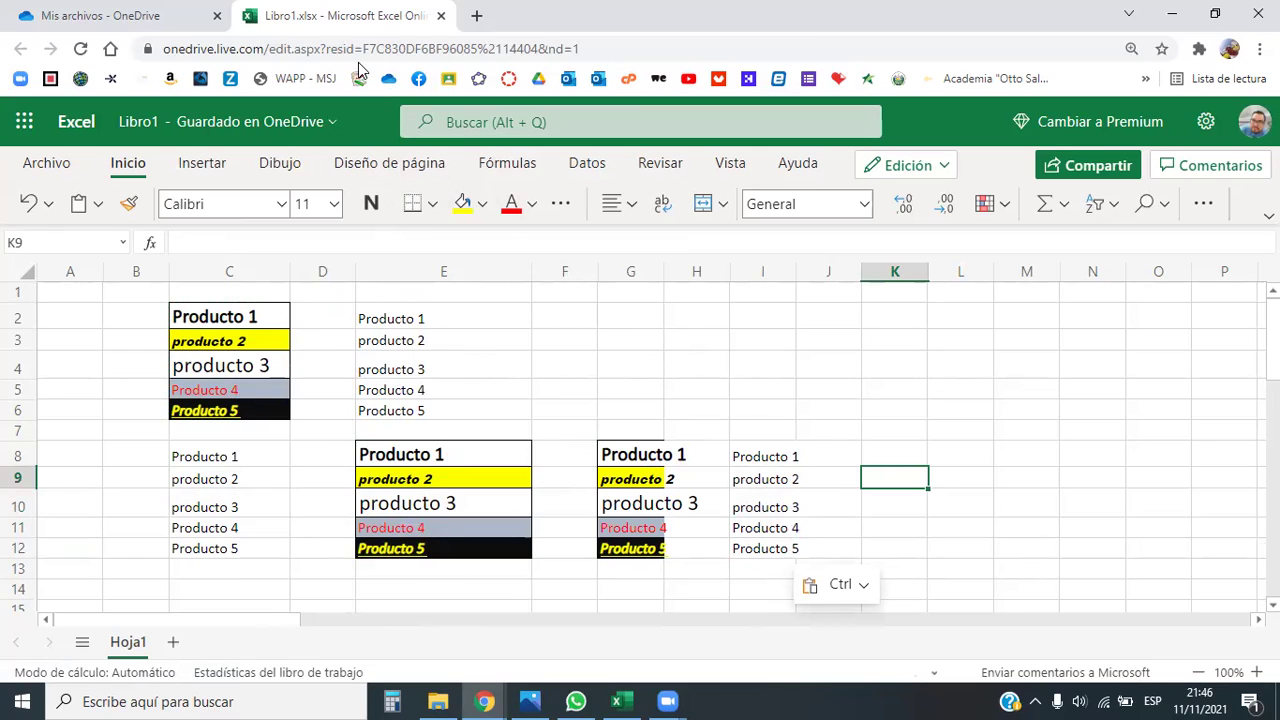
drag(345, 16, 155, 16)
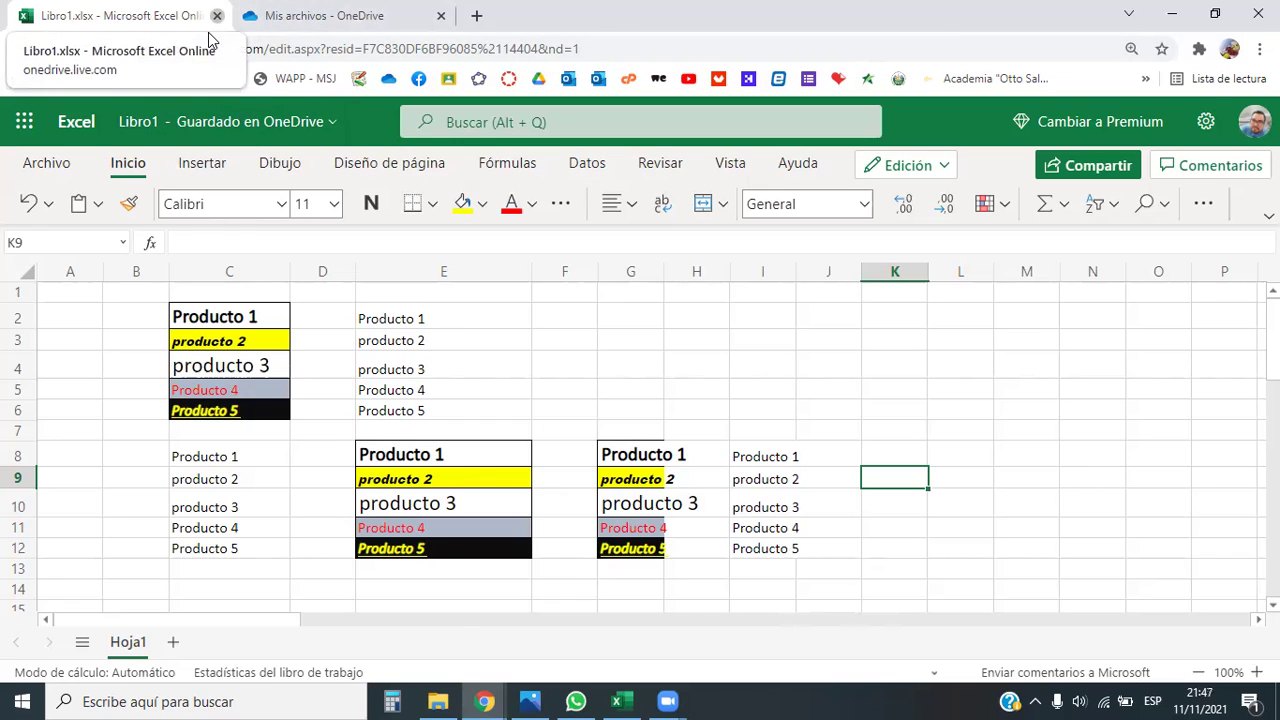
- Close the Libro1 tab, delete Libro1.xlsx via Eliminar, and minimize Chrome
click(217, 16)
scroll(634, 374, down, 3)
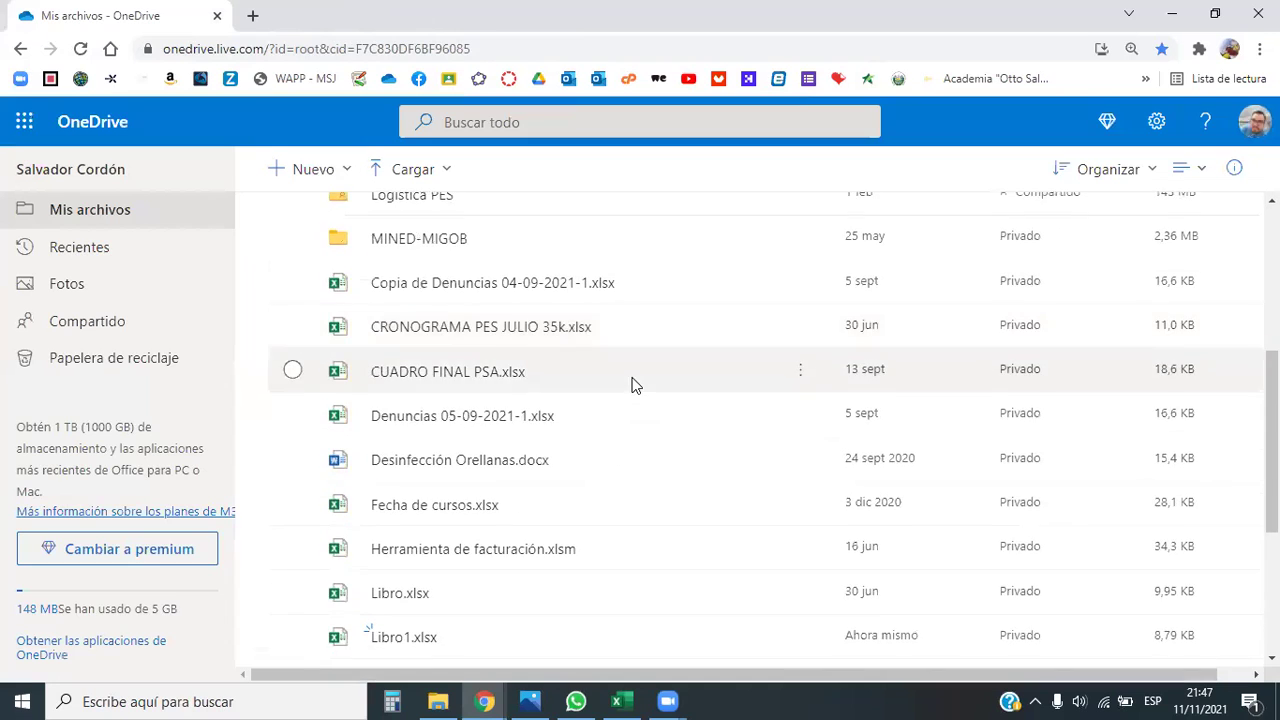
scroll(630, 388, down, 2)
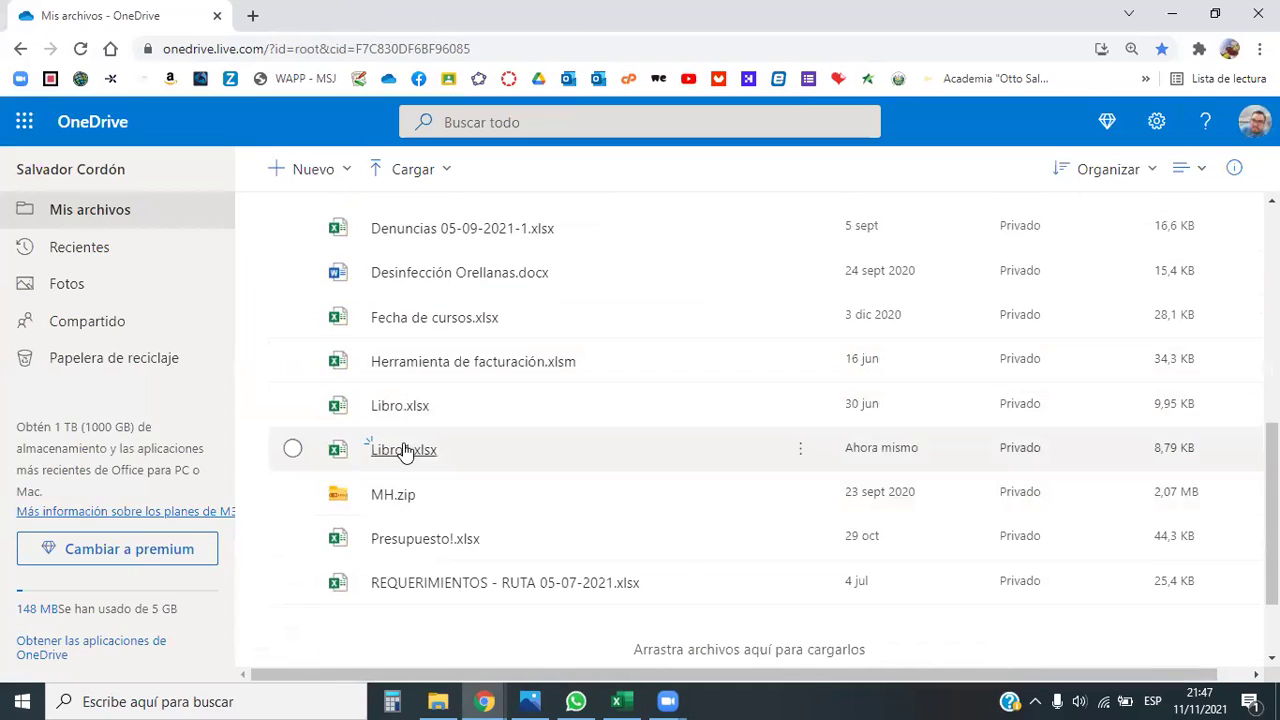
right_click(406, 450)
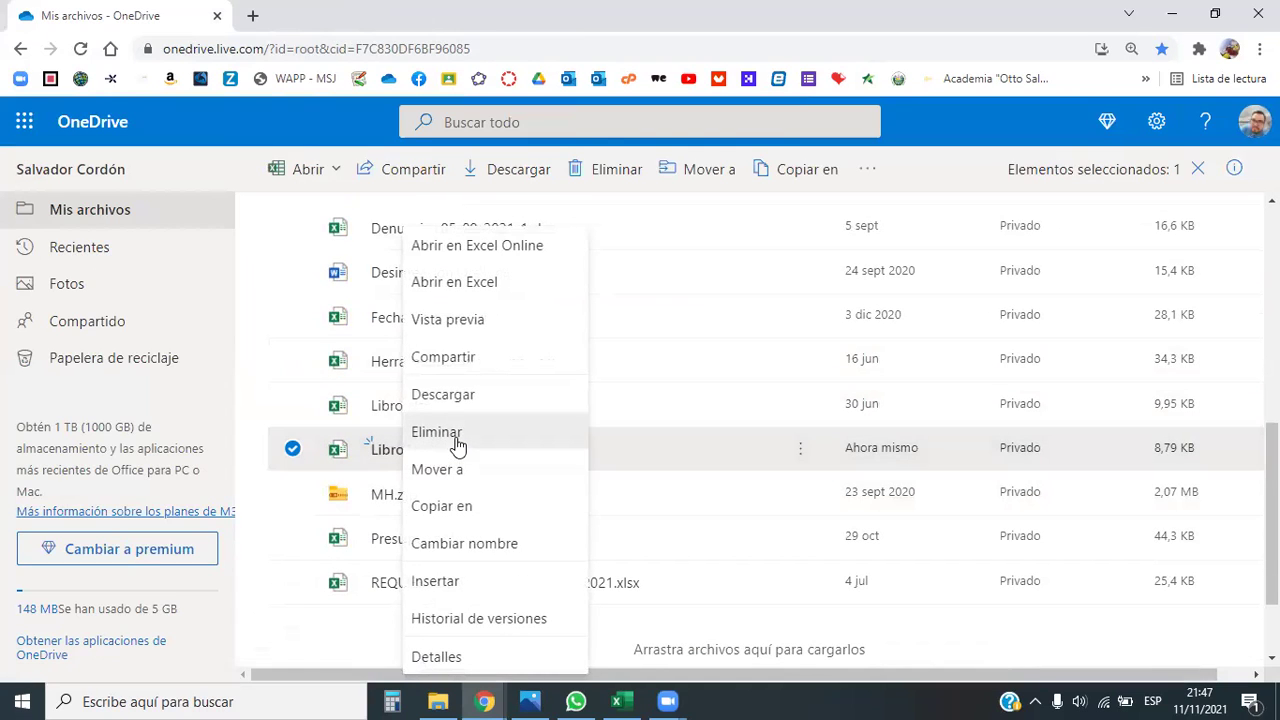
click(455, 438)
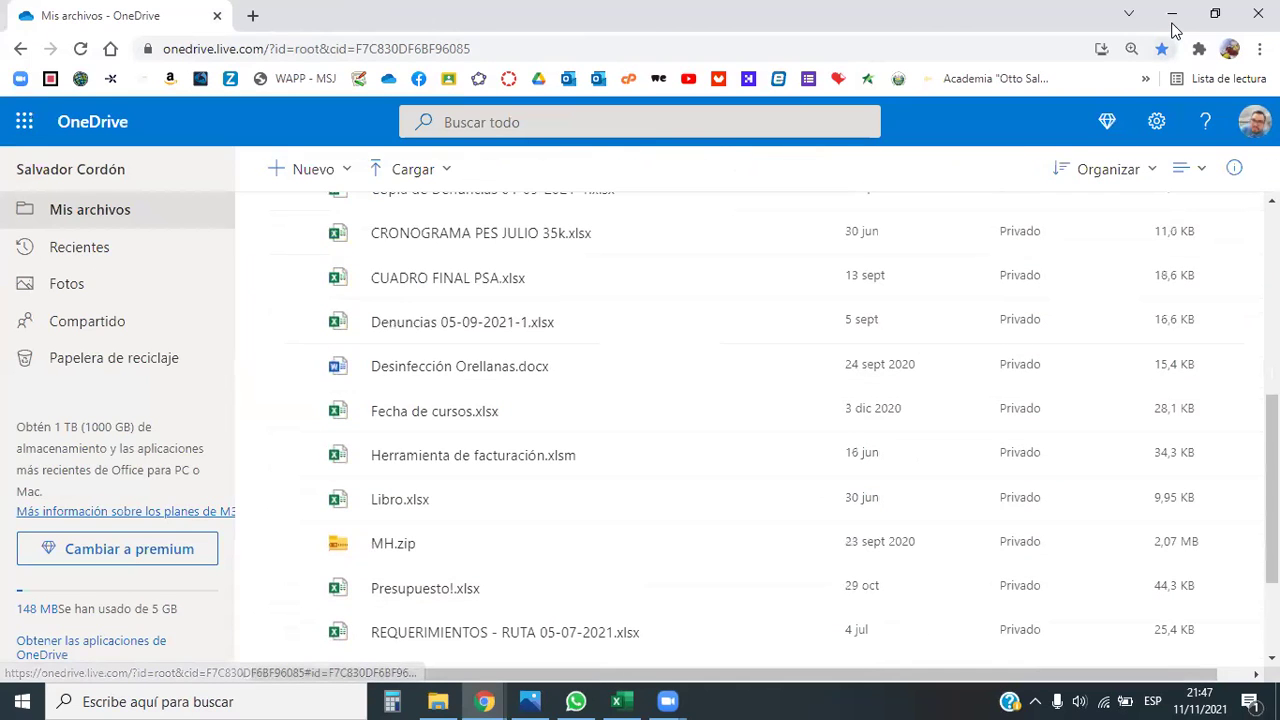
click(1170, 18)
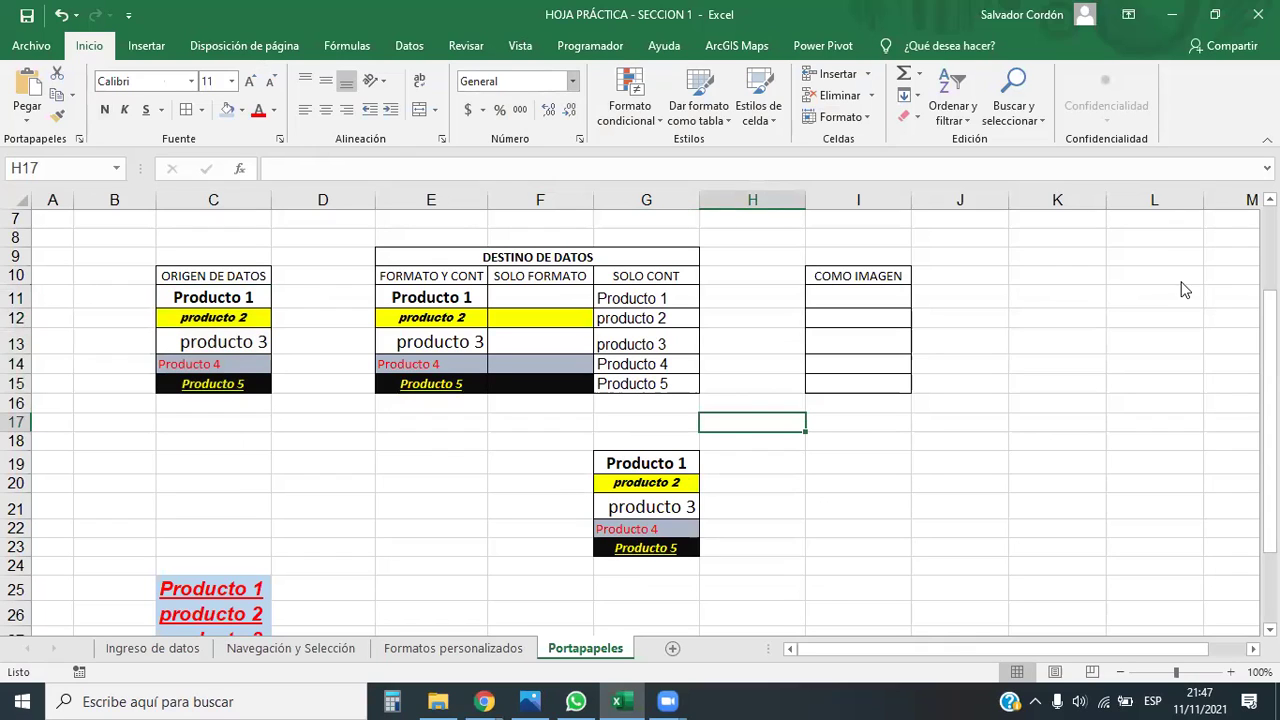
click(762, 482)
drag(455, 298, 455, 392)
key(ctrl+v)
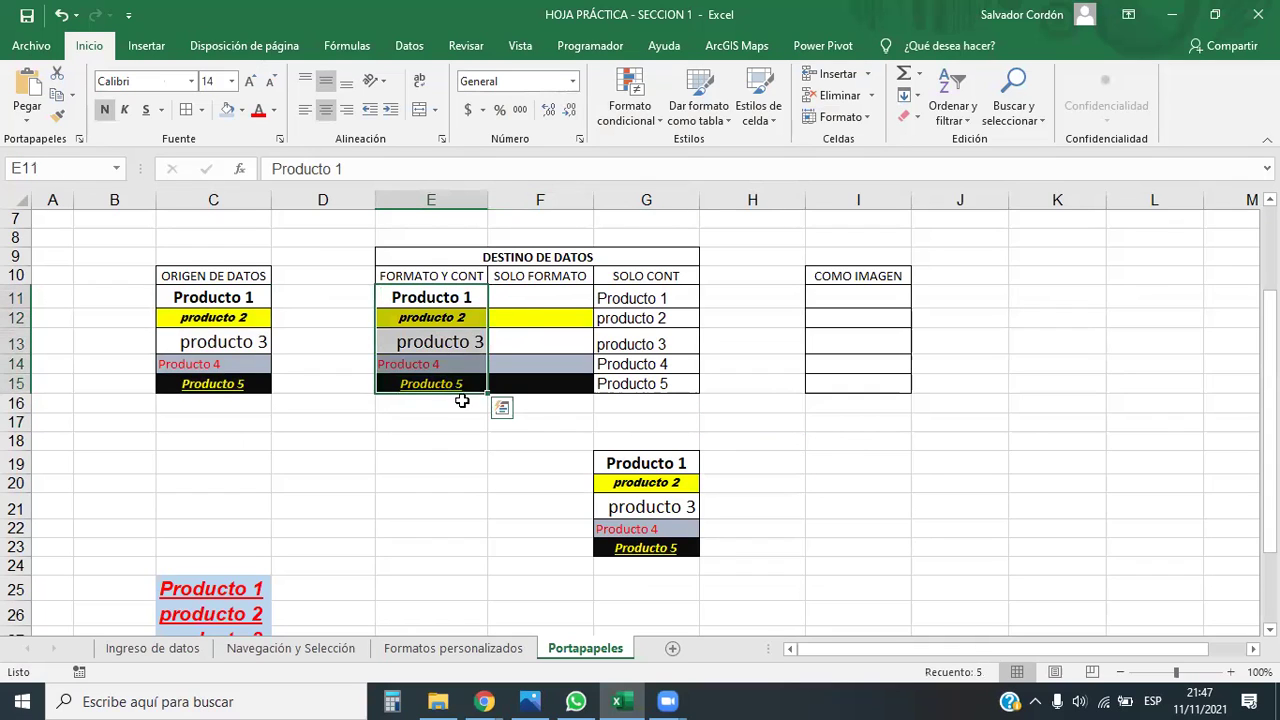
click(914, 466)
drag(433, 292, 463, 380)
key(ctrl+c)
key(ctrl+v)
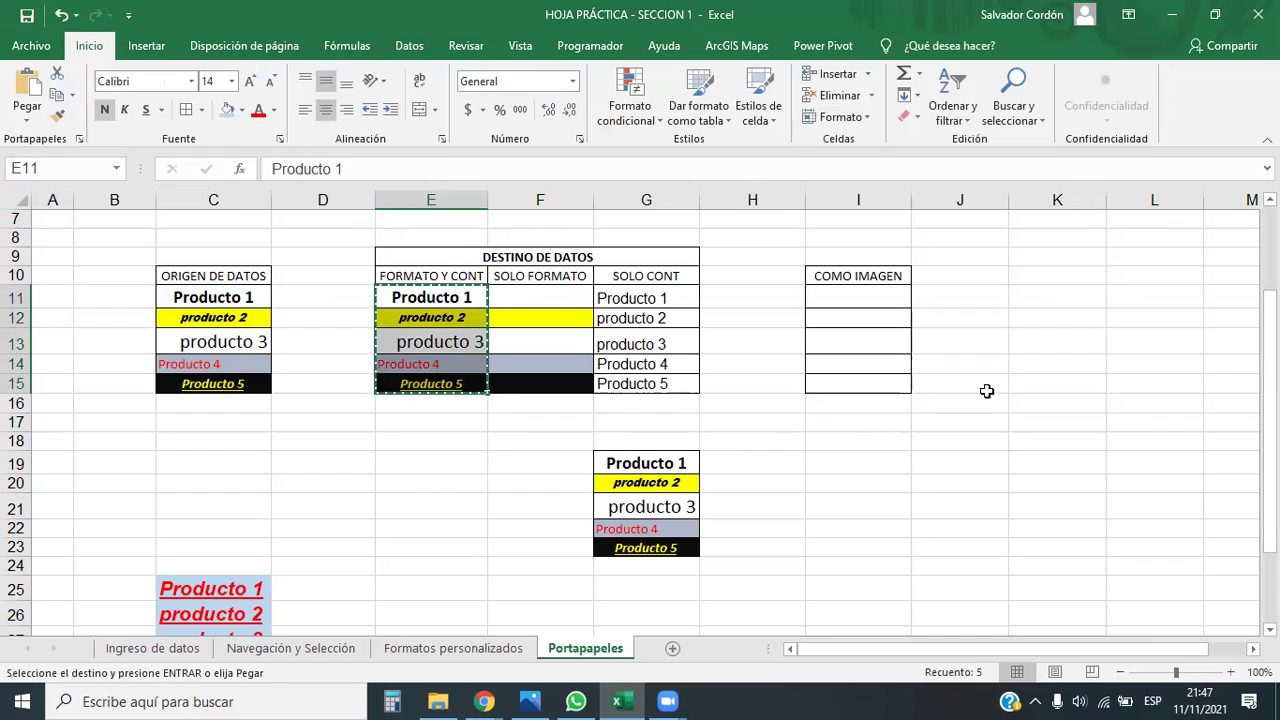
click(988, 280)
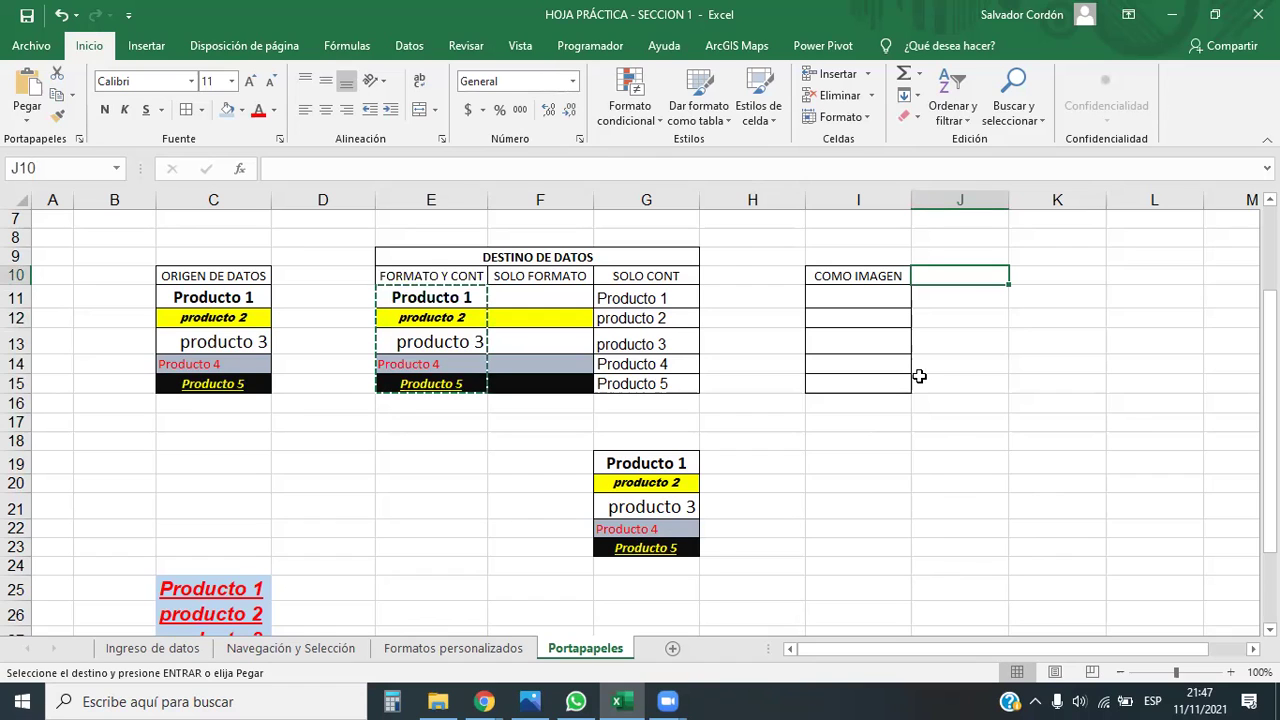
key(Left)
key(Down)
key(Down)
key(Down)
key(Down)
key(Down)
key(Down)
key(Down)
key(Down)
key(Escape)
click(655, 529)
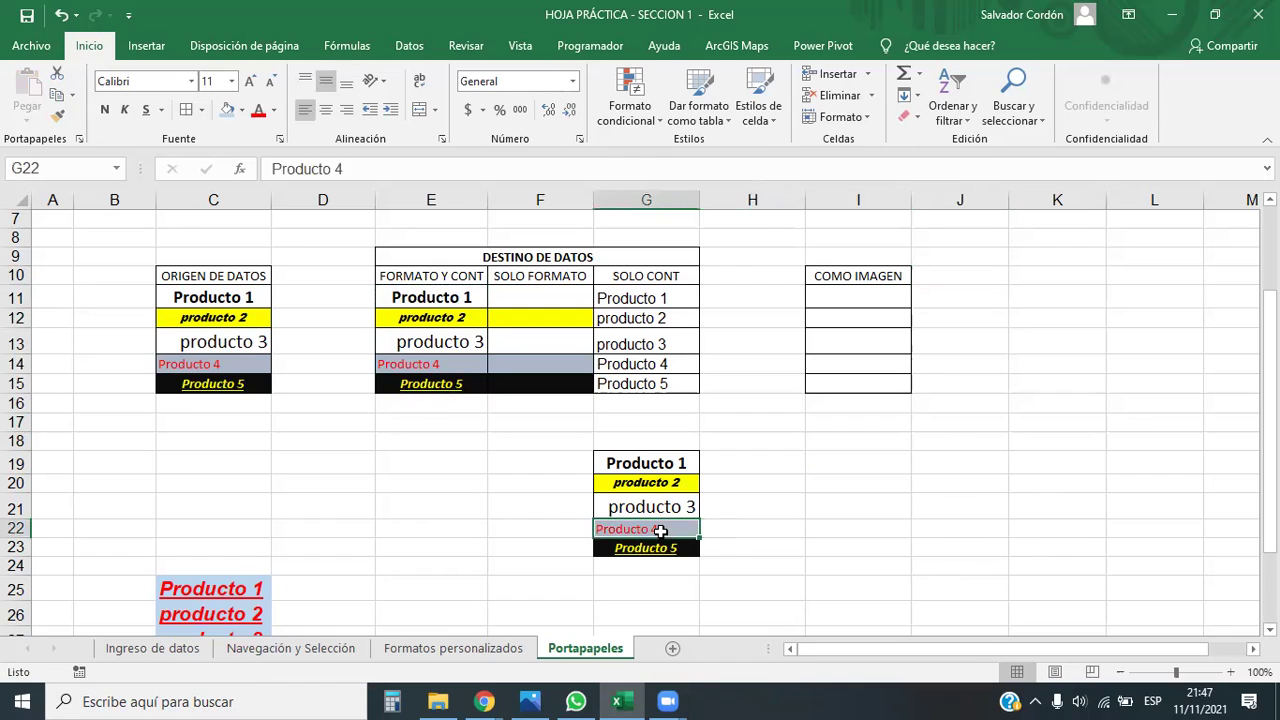
scroll(746, 486, down, 2)
scroll(743, 491, up, 4)
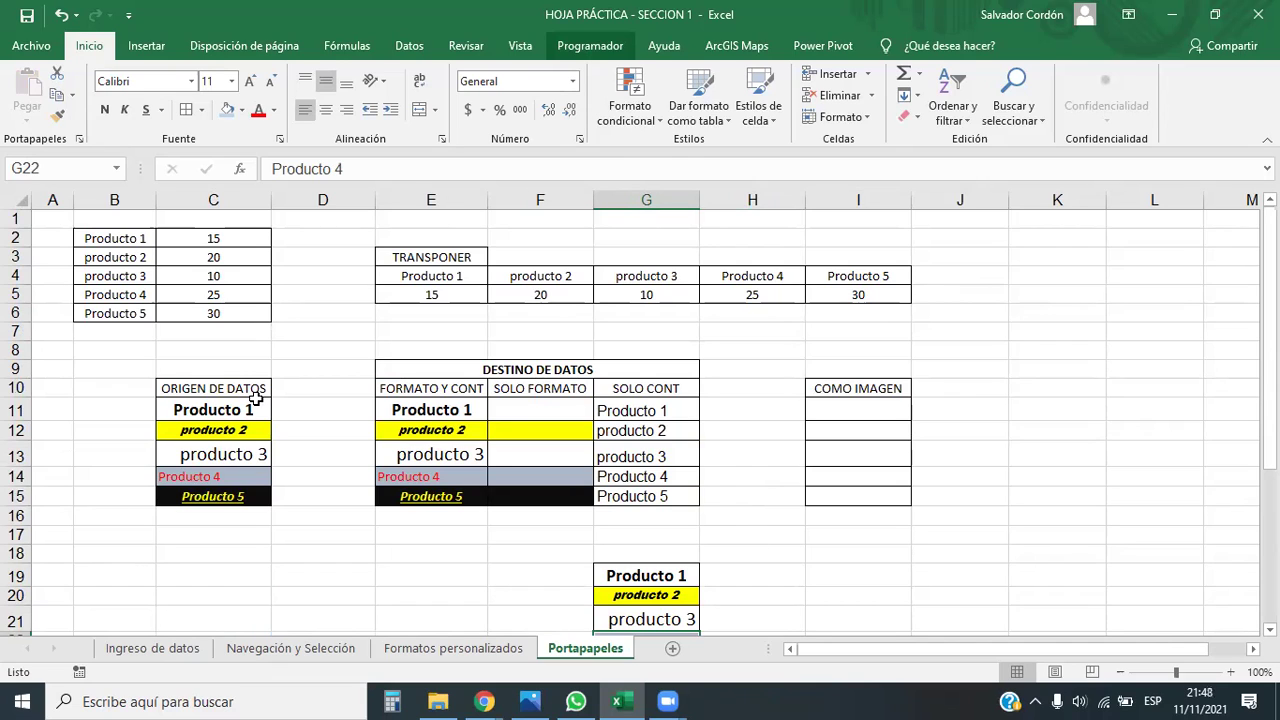
- Select the product cells C11:C15 and activate Copiar formato (Format Painter)
click(322, 430)
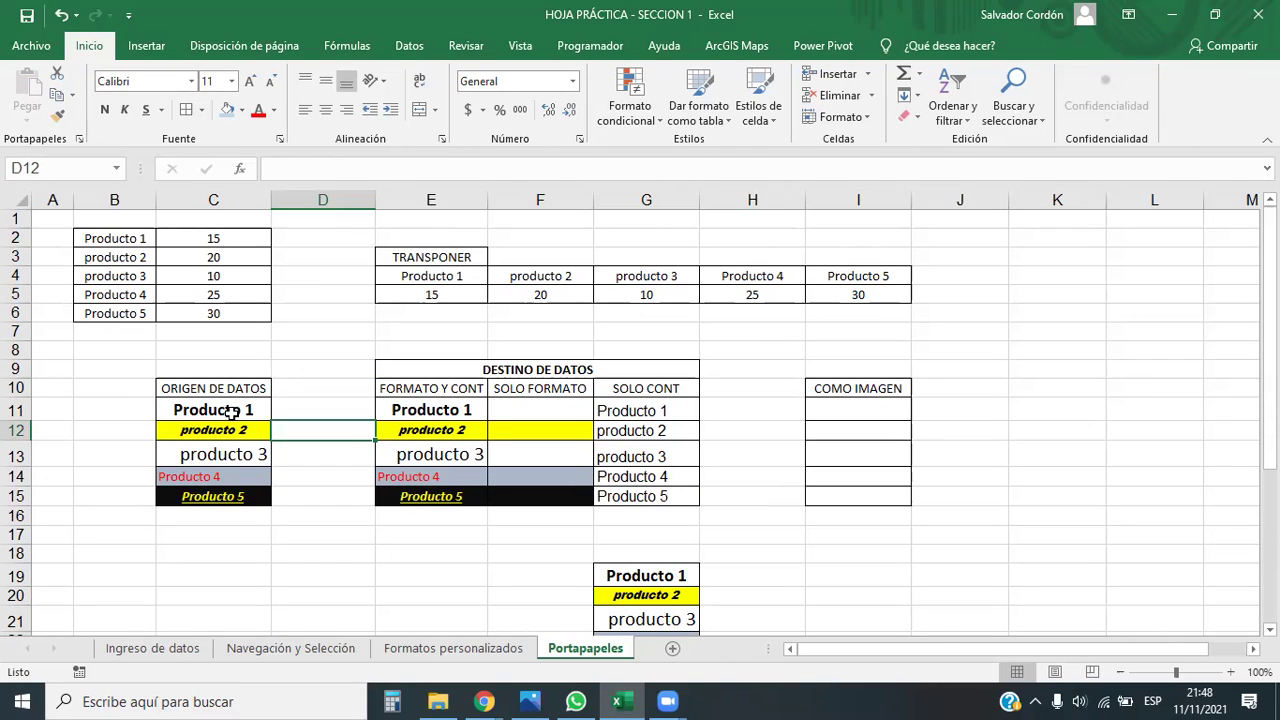
drag(552, 405, 544, 499)
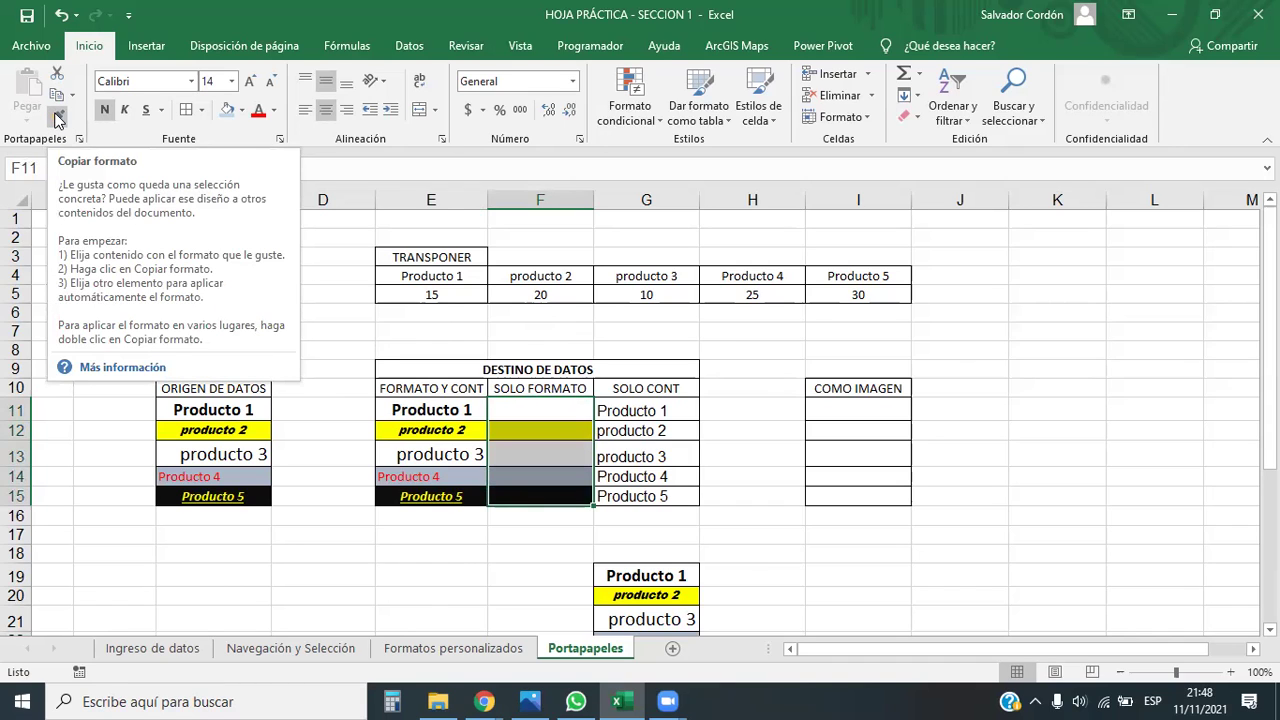
click(209, 452)
drag(241, 408, 242, 487)
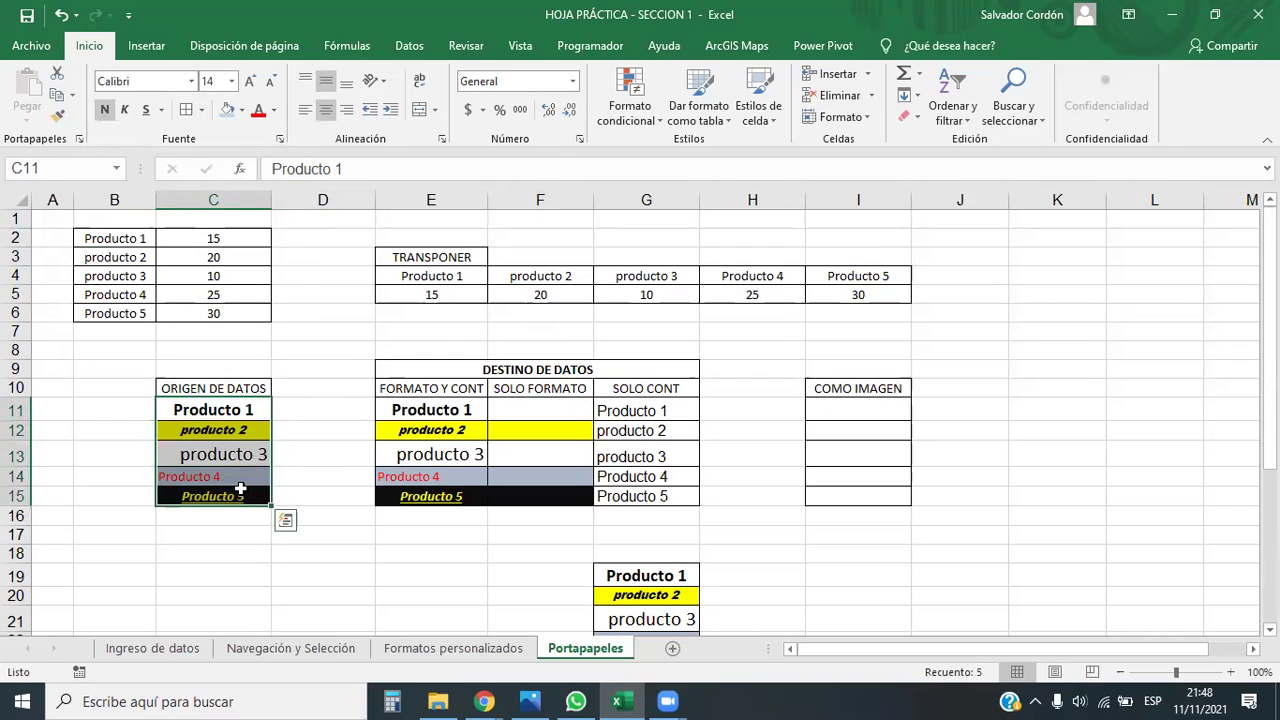
key(ctrl+q)
click(289, 580)
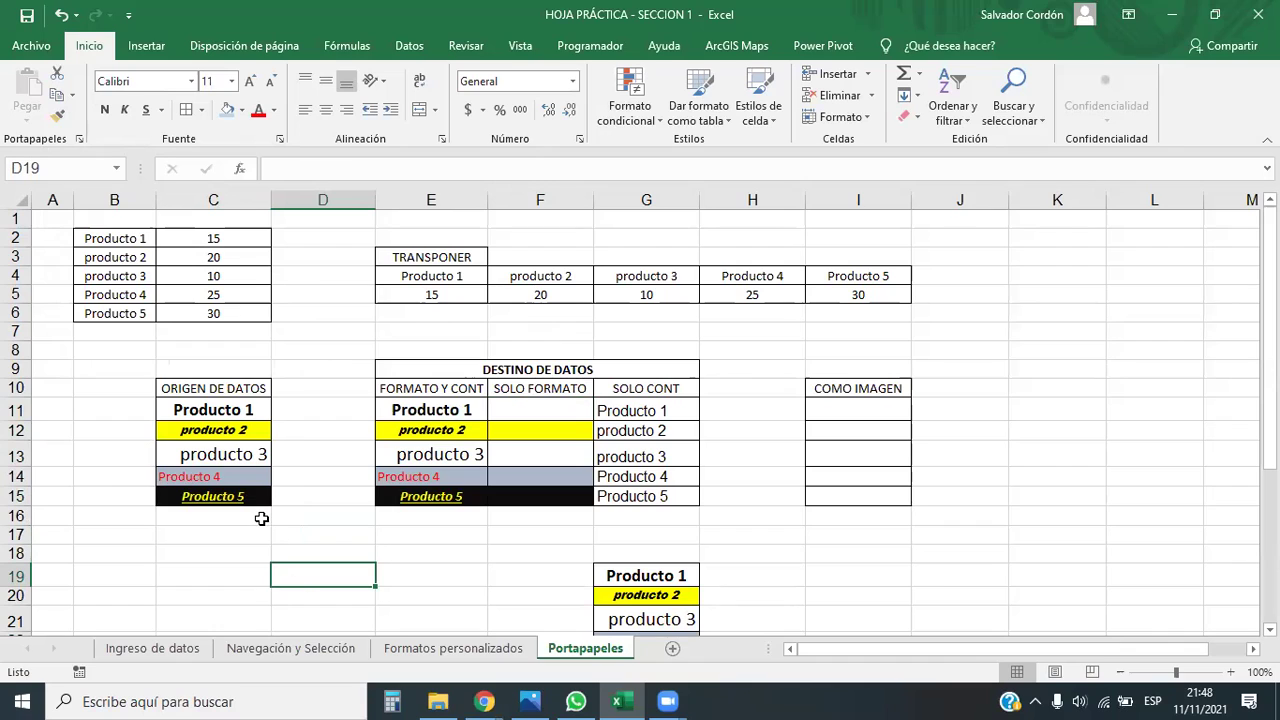
drag(220, 412, 221, 496)
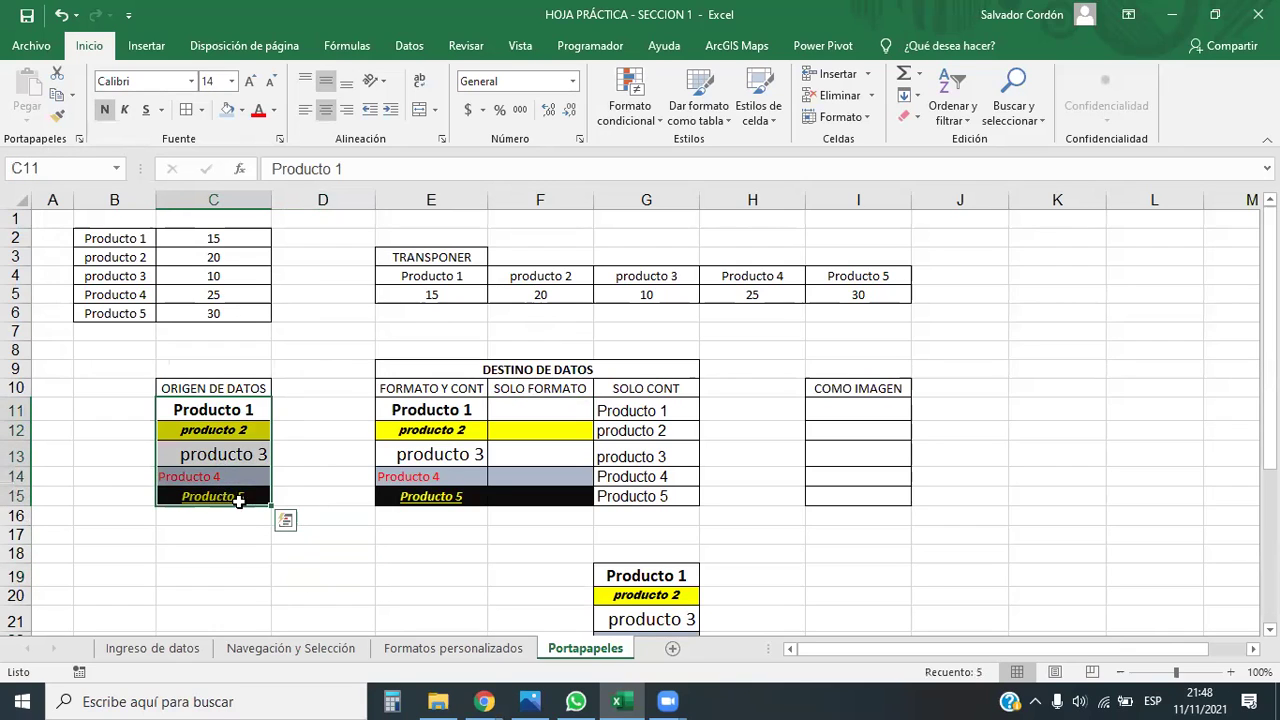
click(62, 122)
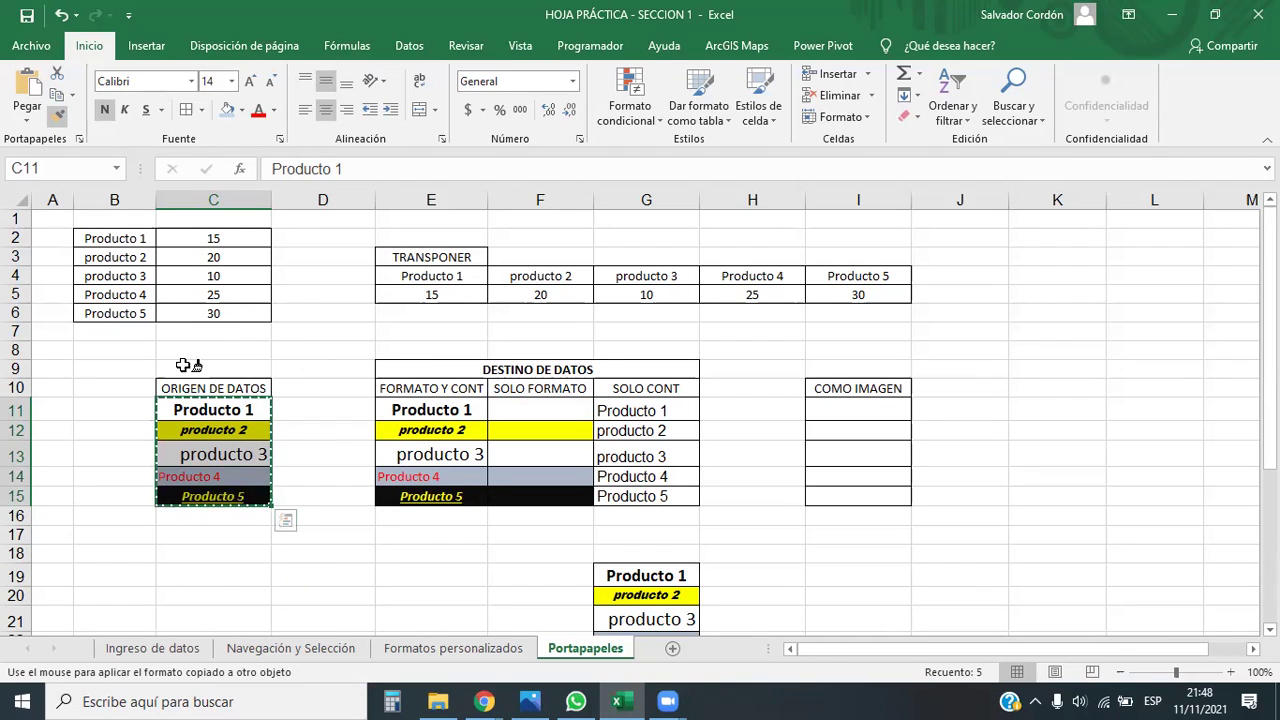
- Apply the ORIGEN DE DATOS formatting to the product names B2:B6 and widen column B
click(117, 236)
drag(157, 197, 201, 197)
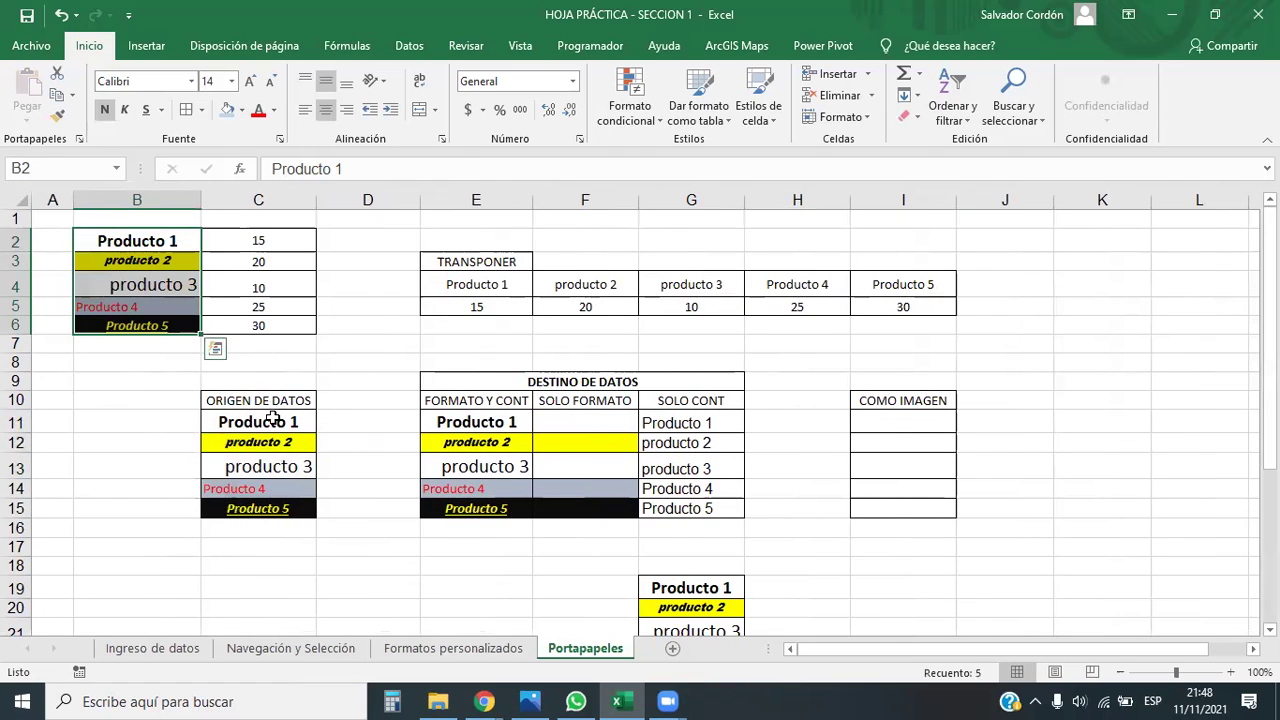
click(101, 427)
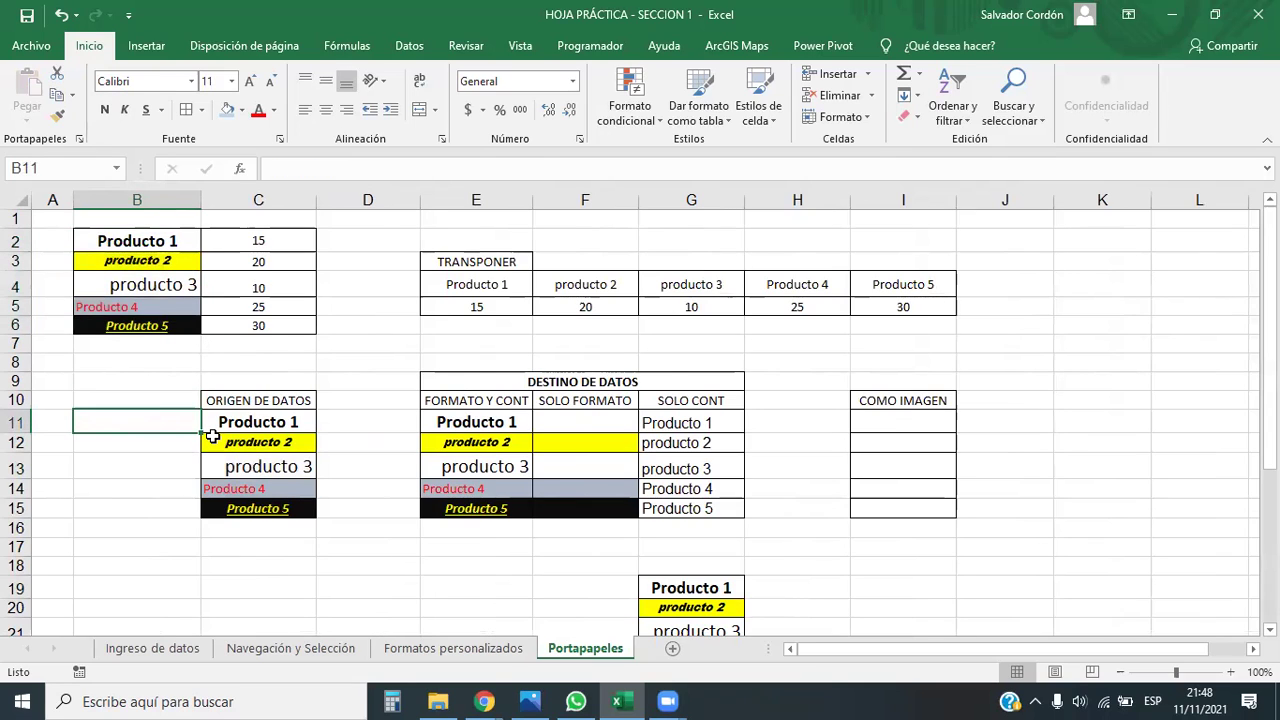
drag(272, 240, 286, 330)
key(ctrl+v)
click(365, 405)
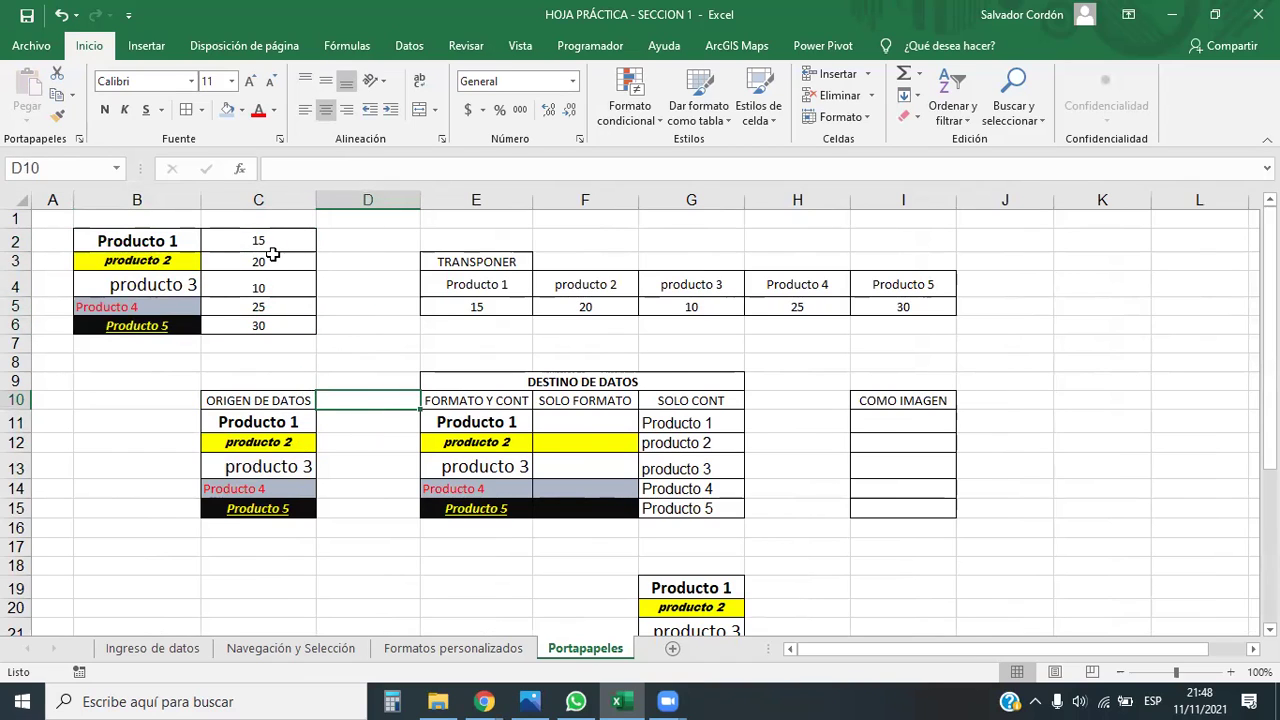
drag(271, 240, 283, 338)
drag(135, 260, 146, 400)
click(367, 395)
- Format-paint the C11:C15 formatting onto the values C2:C6
drag(288, 420, 286, 503)
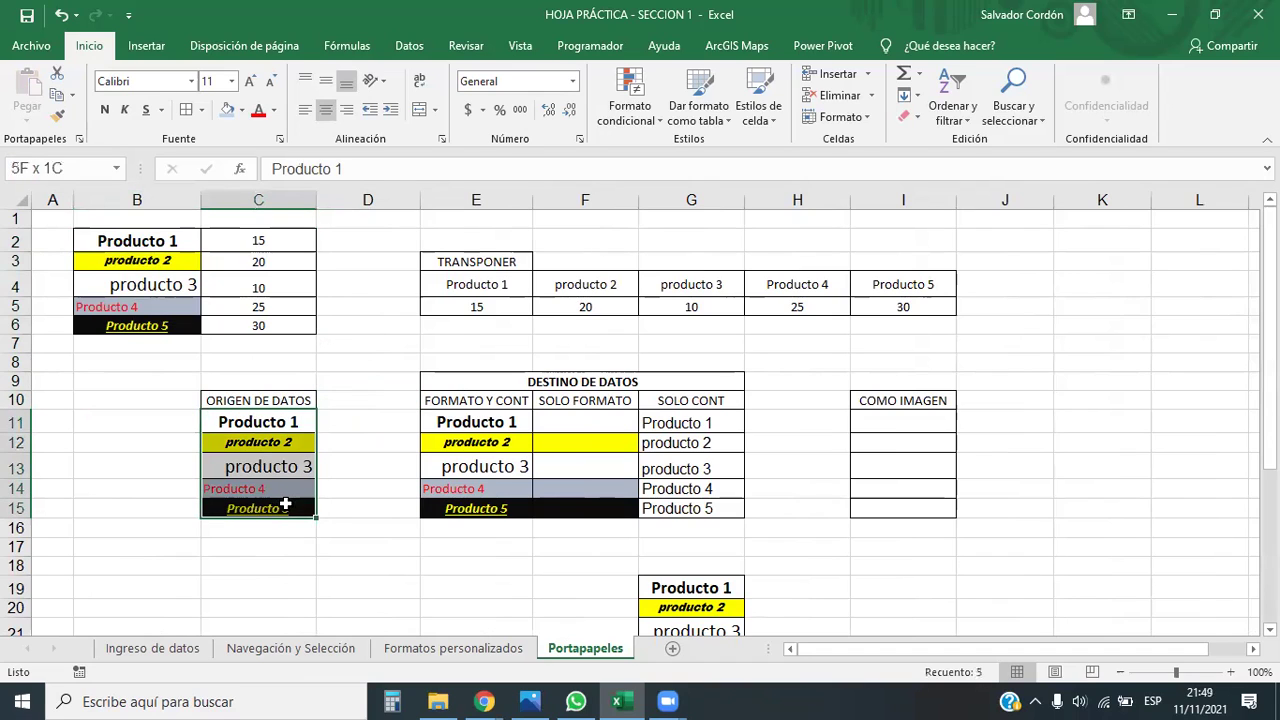
click(57, 113)
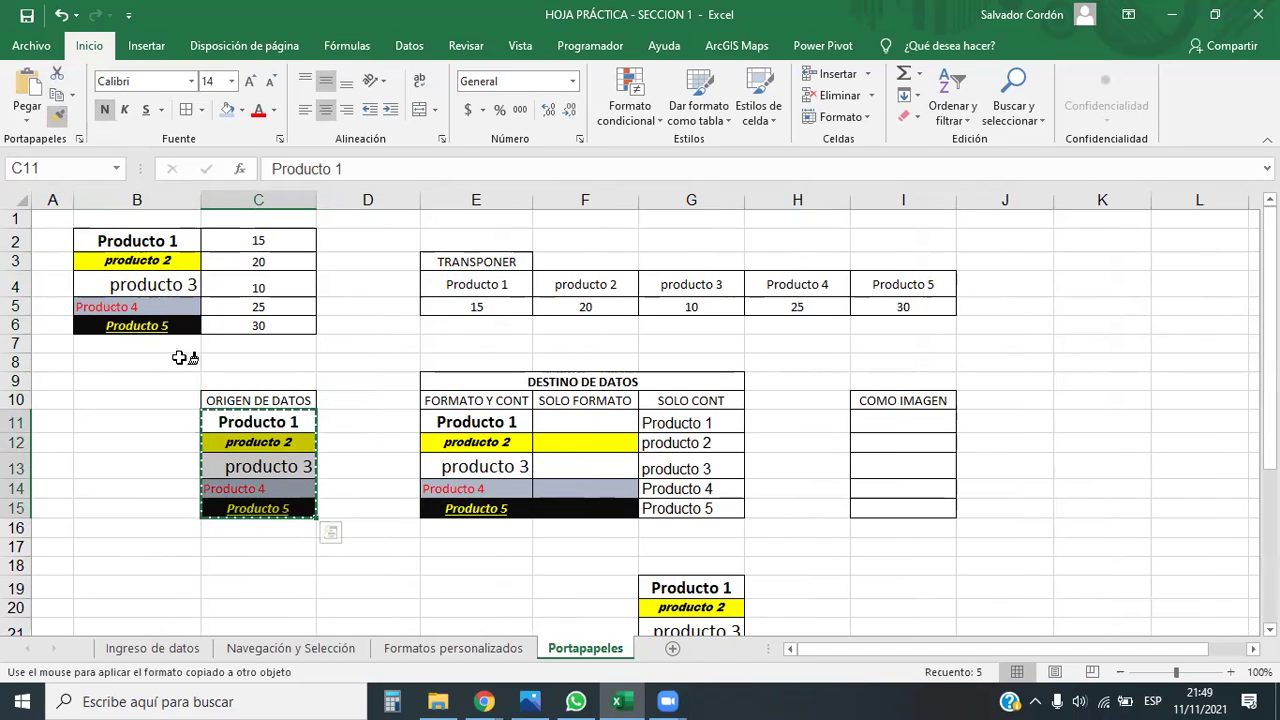
click(254, 240)
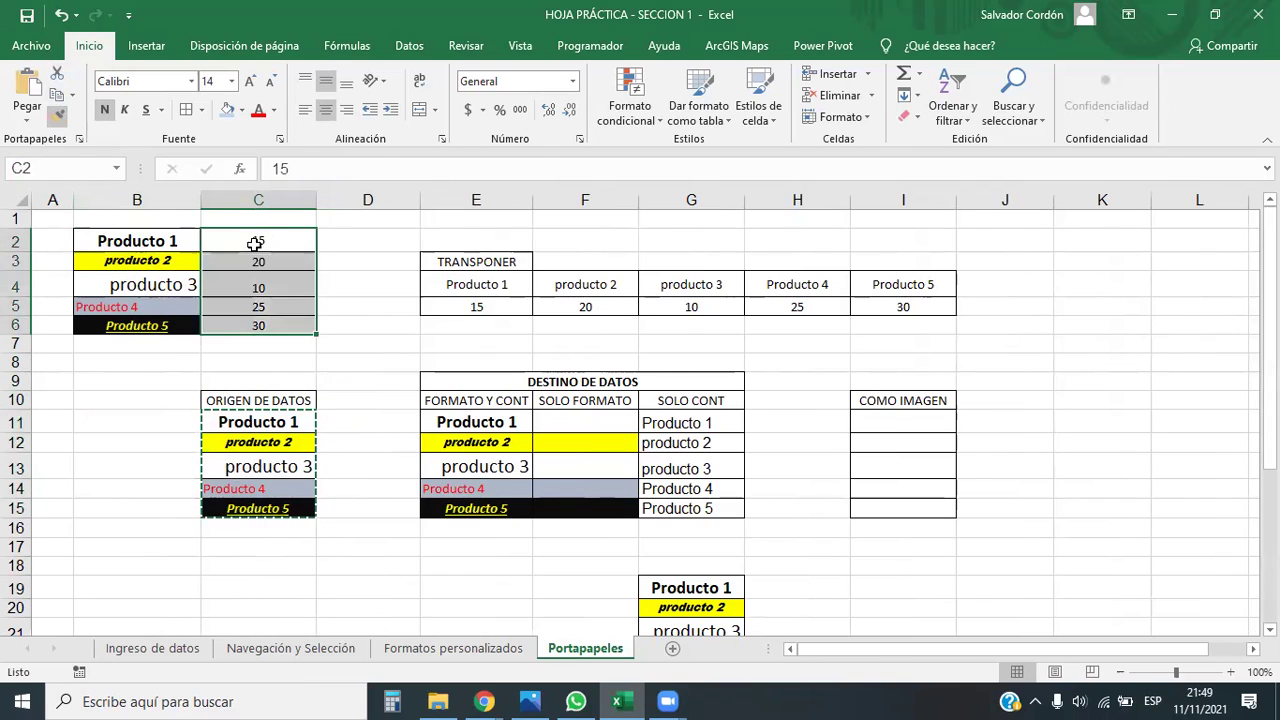
click(383, 443)
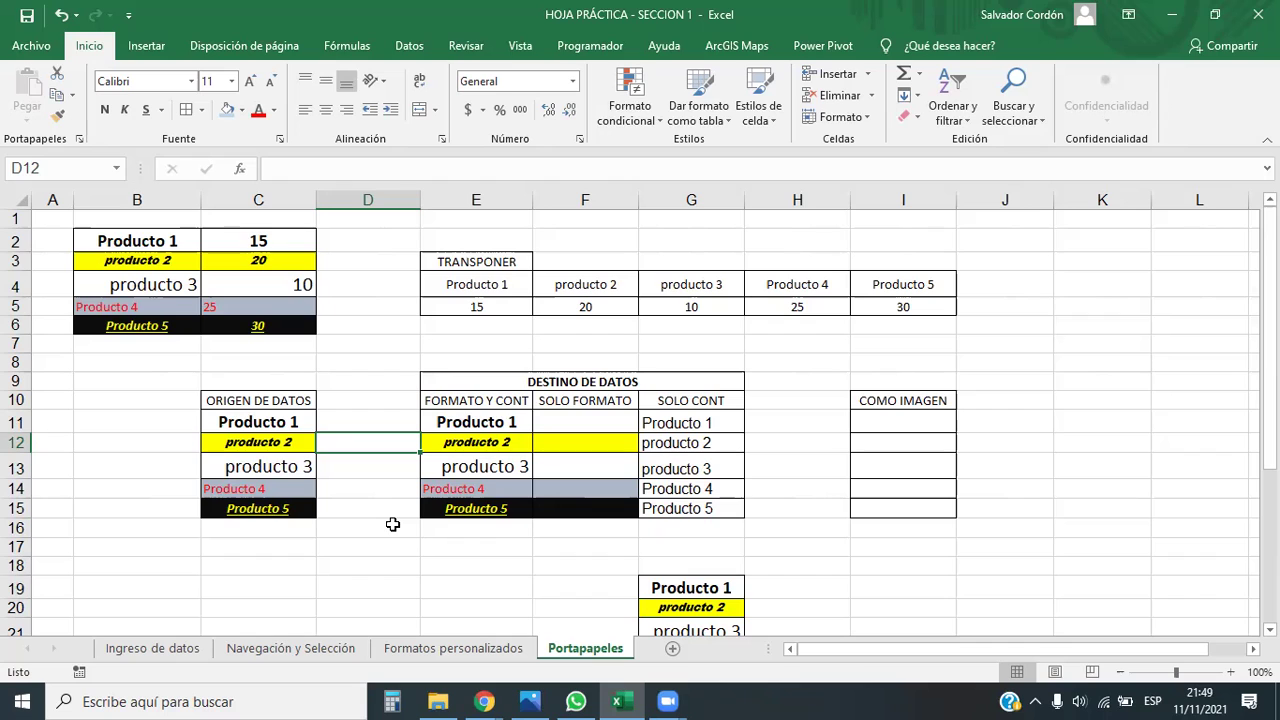
- Undo that formatting, try pasting the C11:C15 cells into C2:C6, then undo the paste
key(ctrl+z)
drag(244, 422, 259, 507)
key(ctrl+c)
click(241, 244)
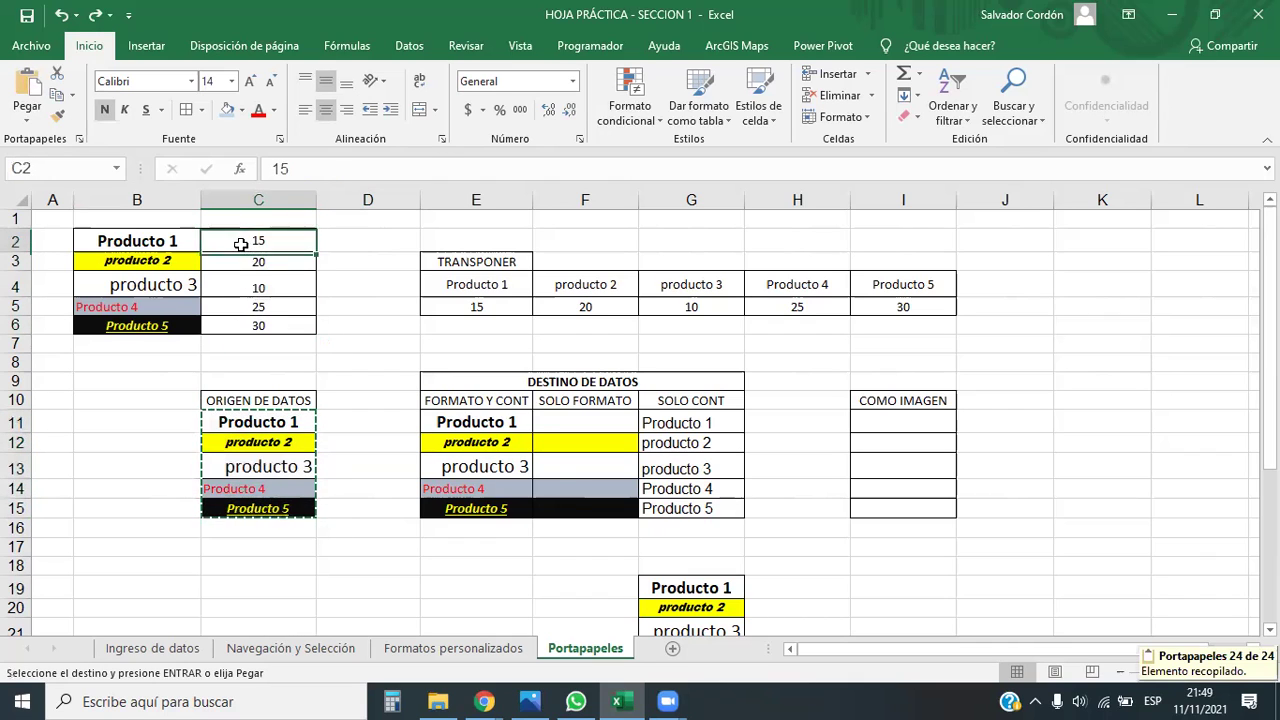
key(ctrl+v)
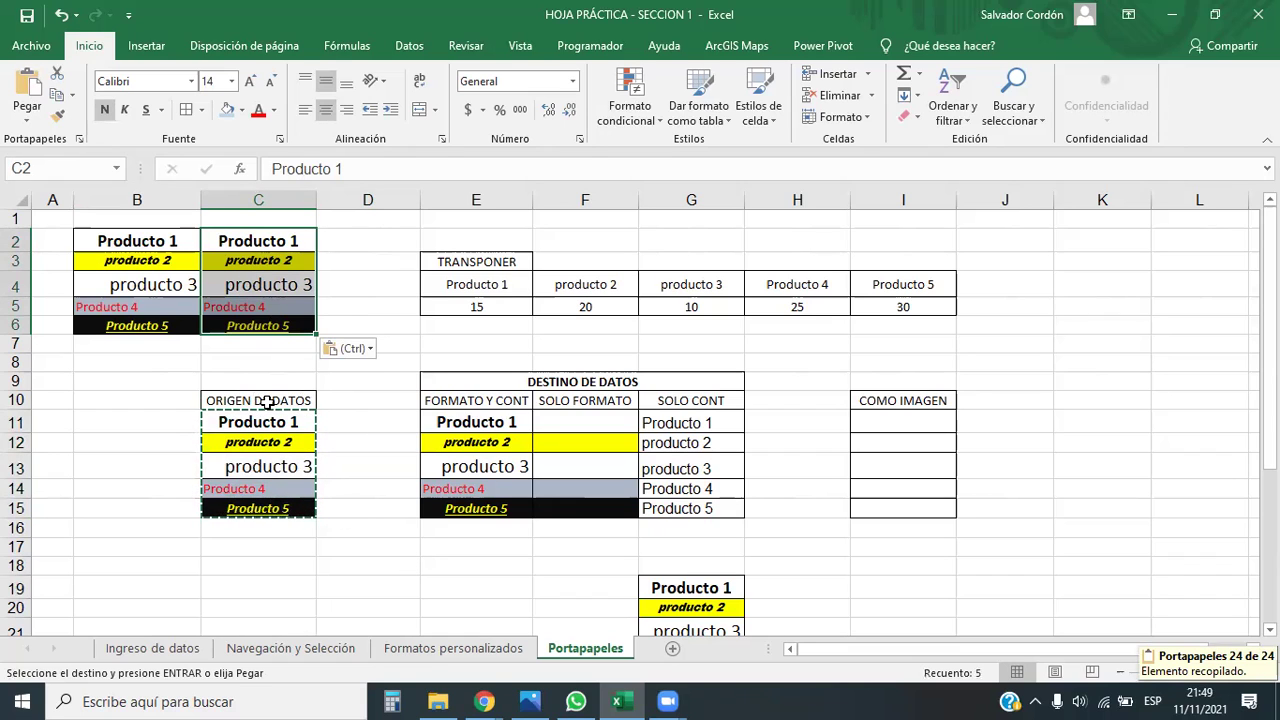
key(ctrl+z)
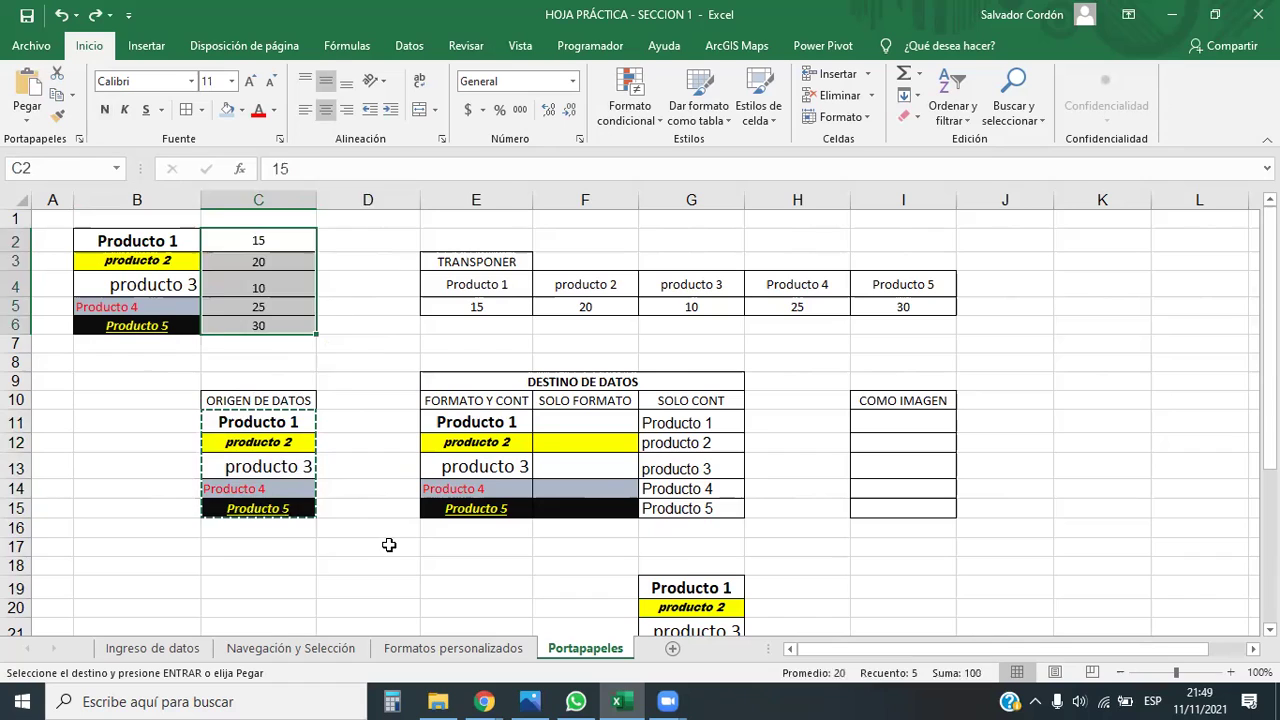
click(389, 545)
- Reapply the C11:C15 formatting to C2:C6 with Format Painter
click(270, 418)
key(Escape)
drag(297, 420, 300, 500)
key(ctrl+v)
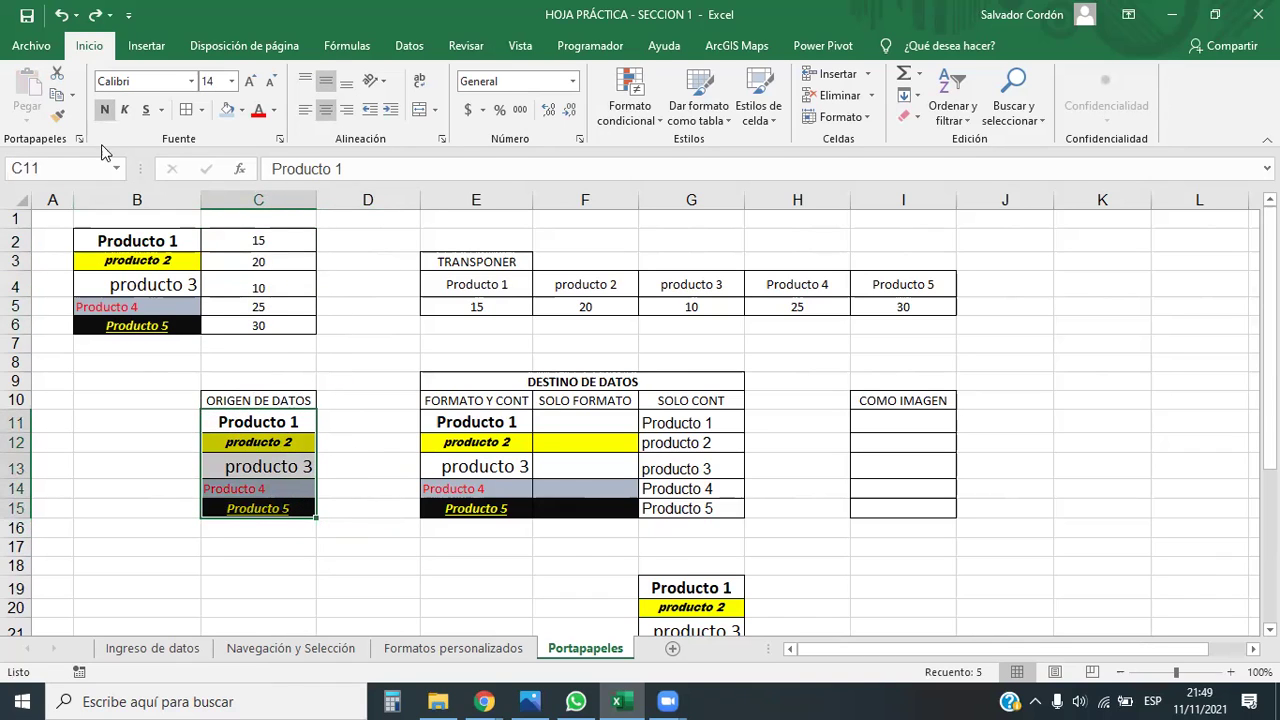
click(57, 117)
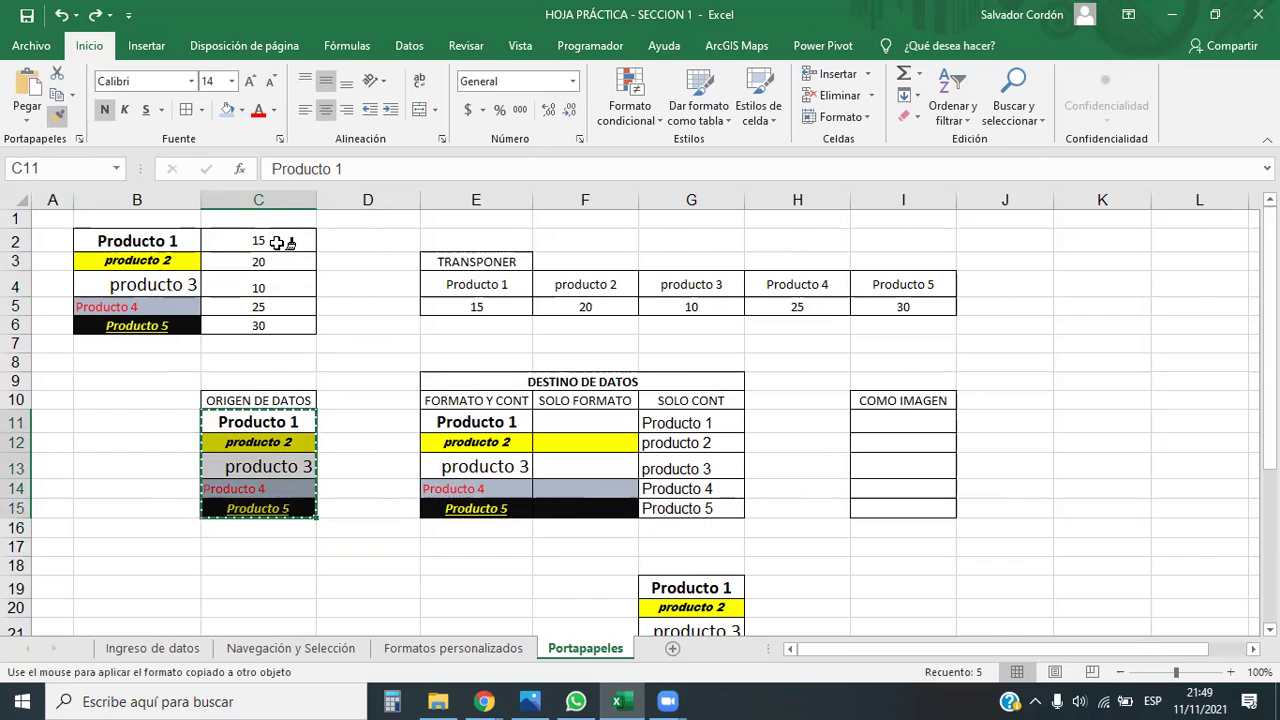
click(270, 241)
click(403, 483)
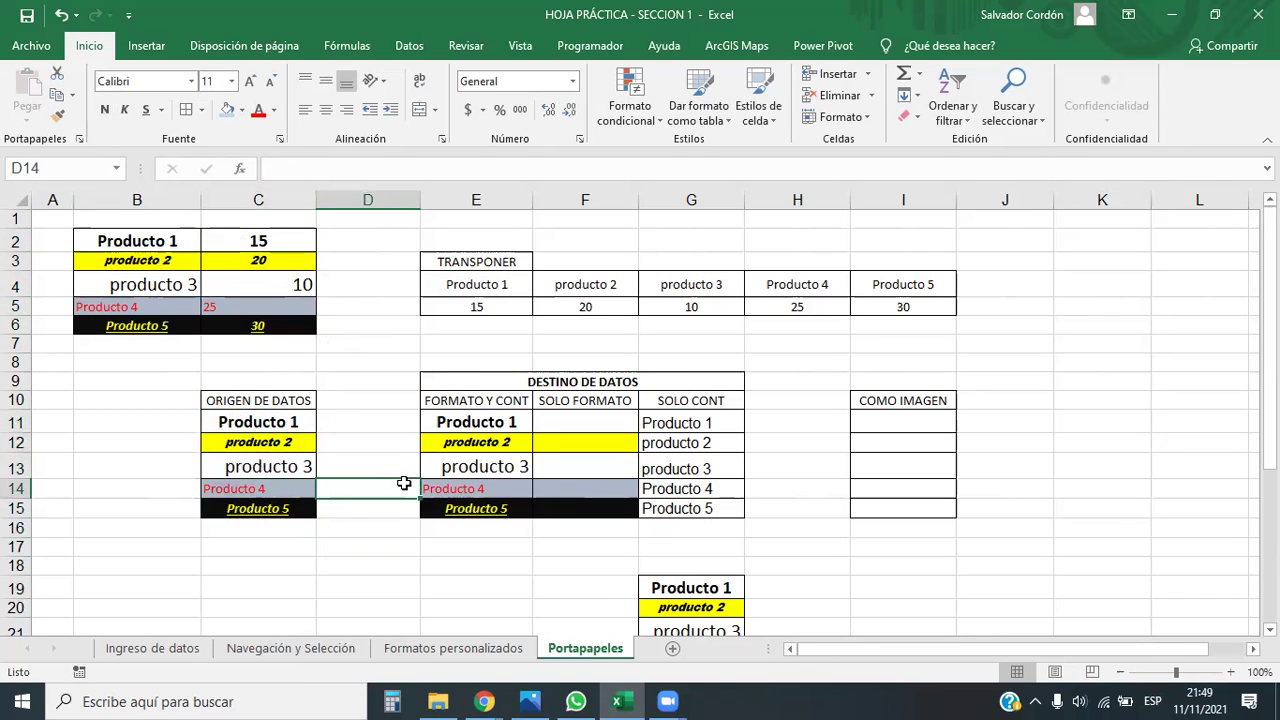
drag(582, 422, 589, 499)
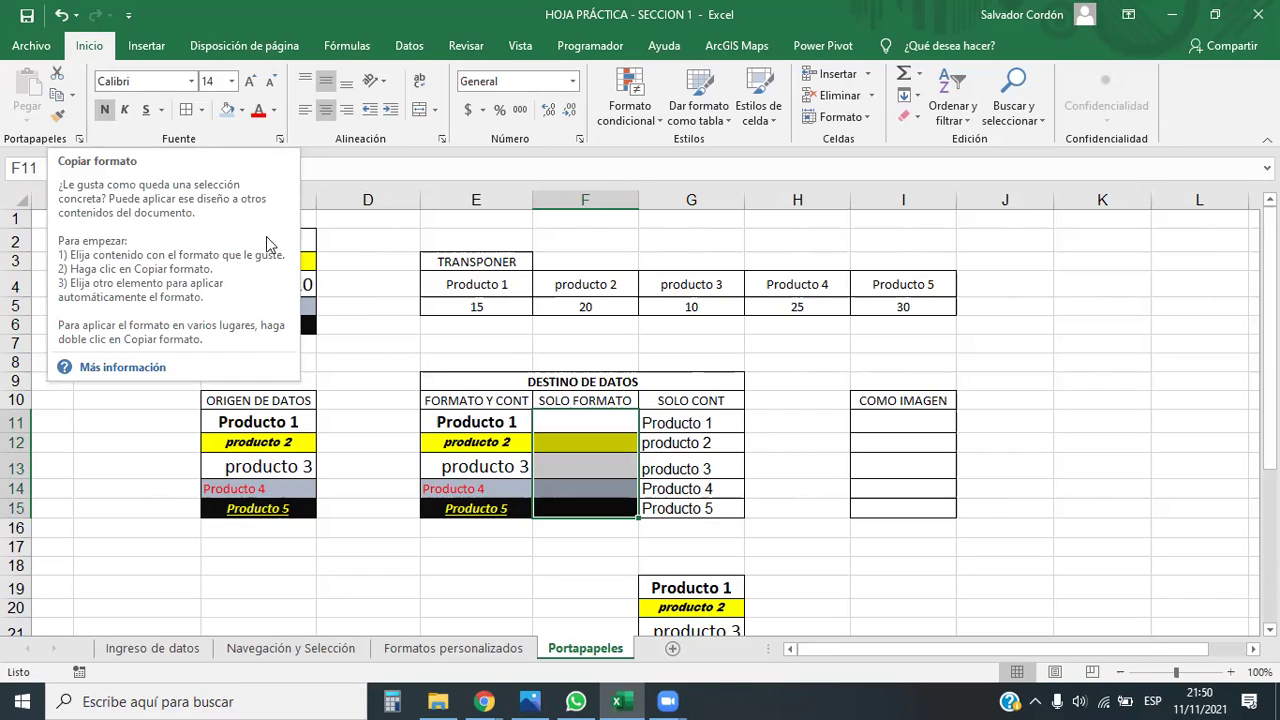
- Delete the contents of TRANSPONER cells E4:I5, then select the product names B2:B6
click(476, 275)
drag(176, 238, 273, 324)
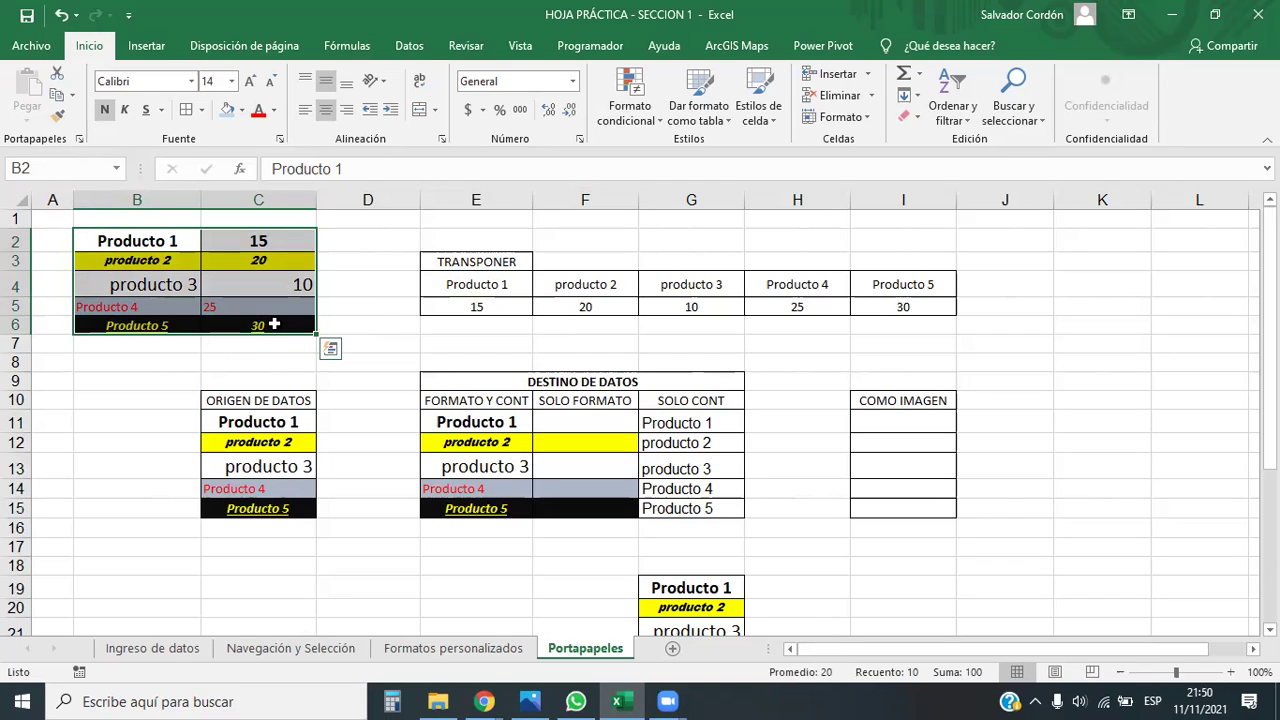
drag(185, 248, 183, 328)
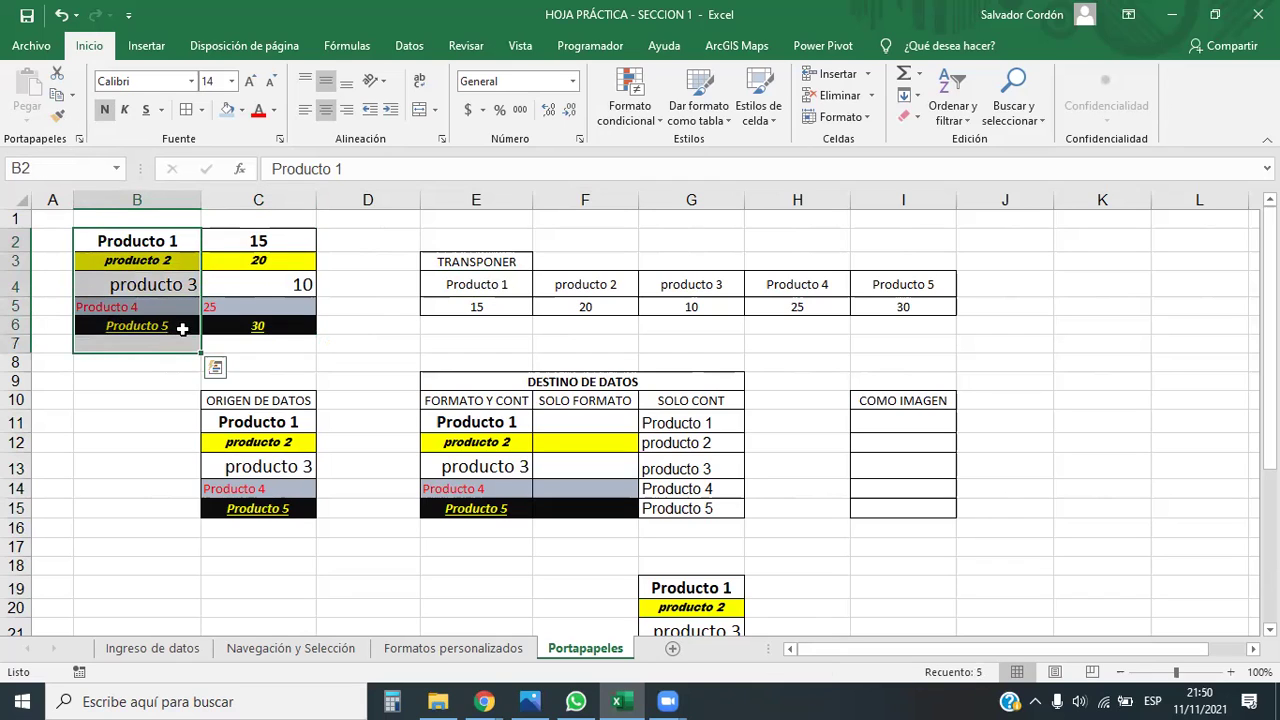
drag(460, 285, 929, 311)
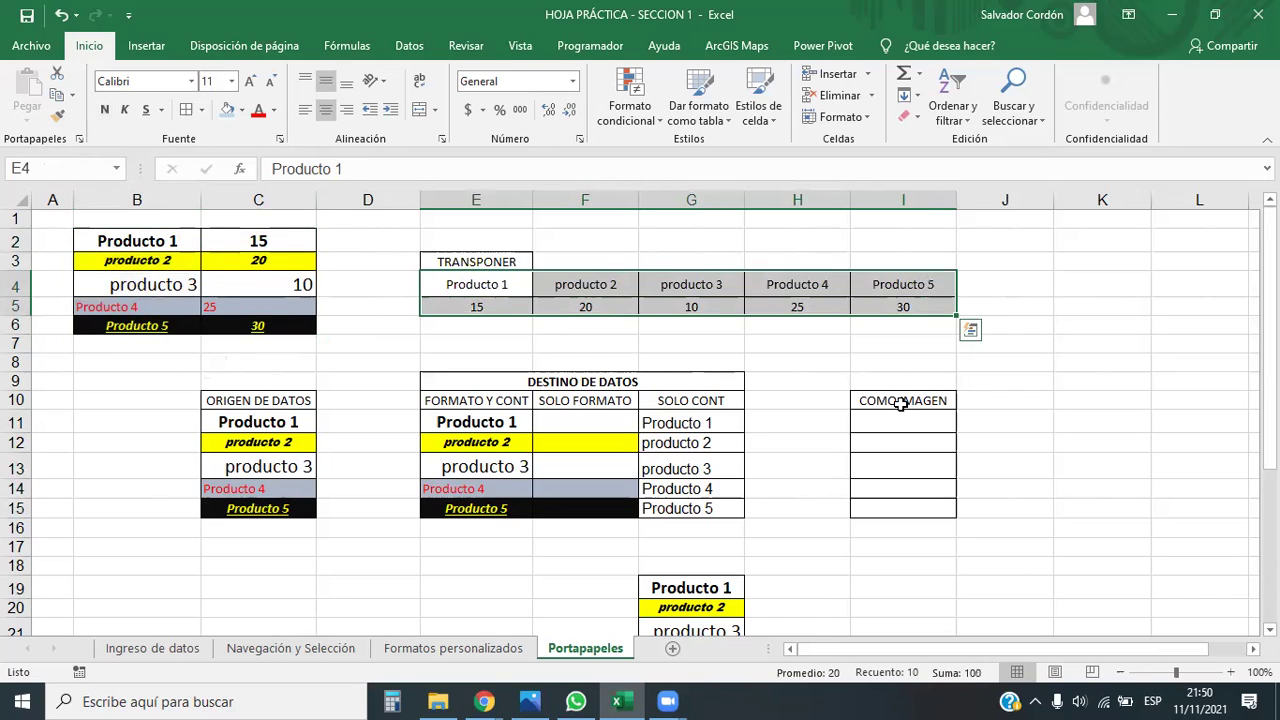
key(Delete)
click(1046, 361)
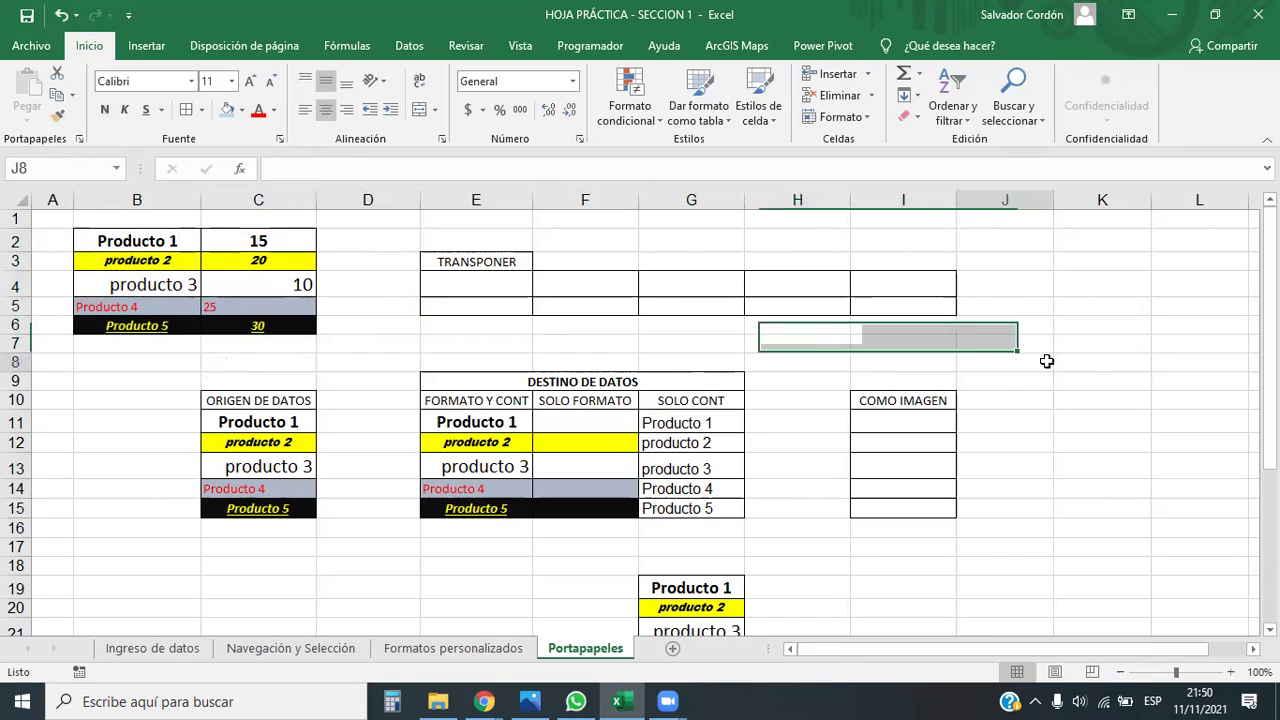
drag(515, 283, 887, 311)
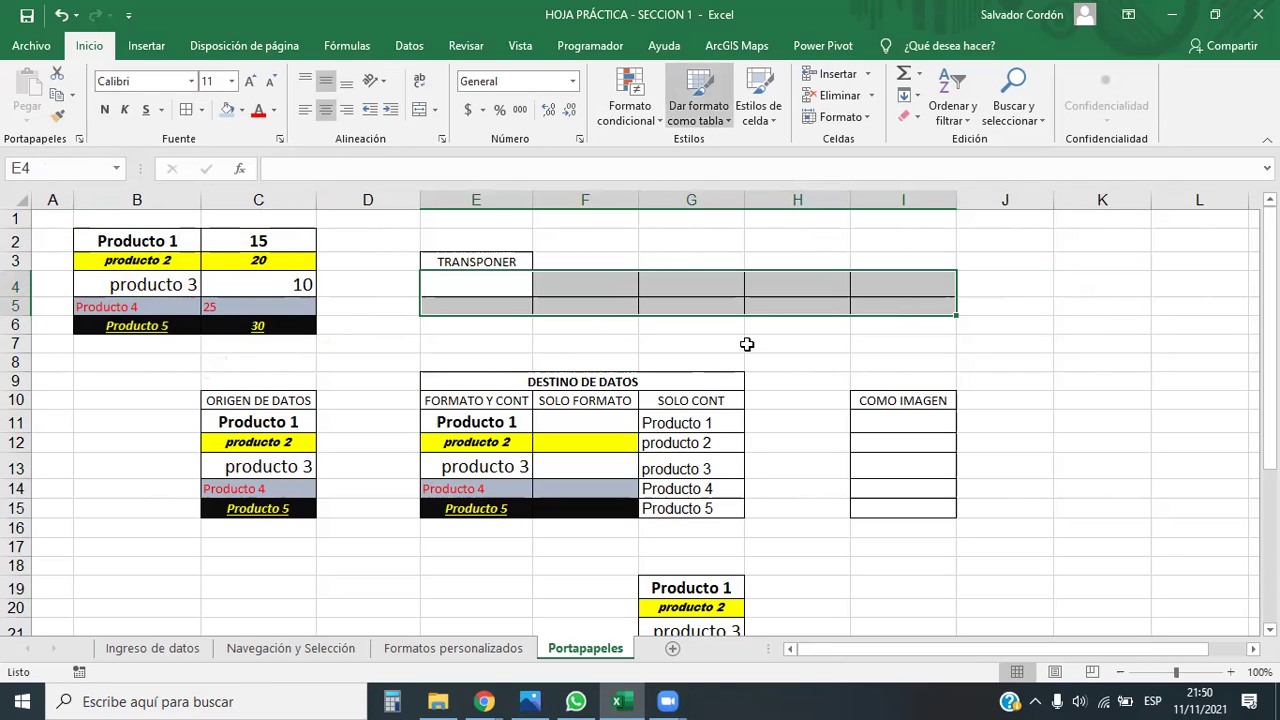
click(182, 261)
drag(171, 235, 195, 320)
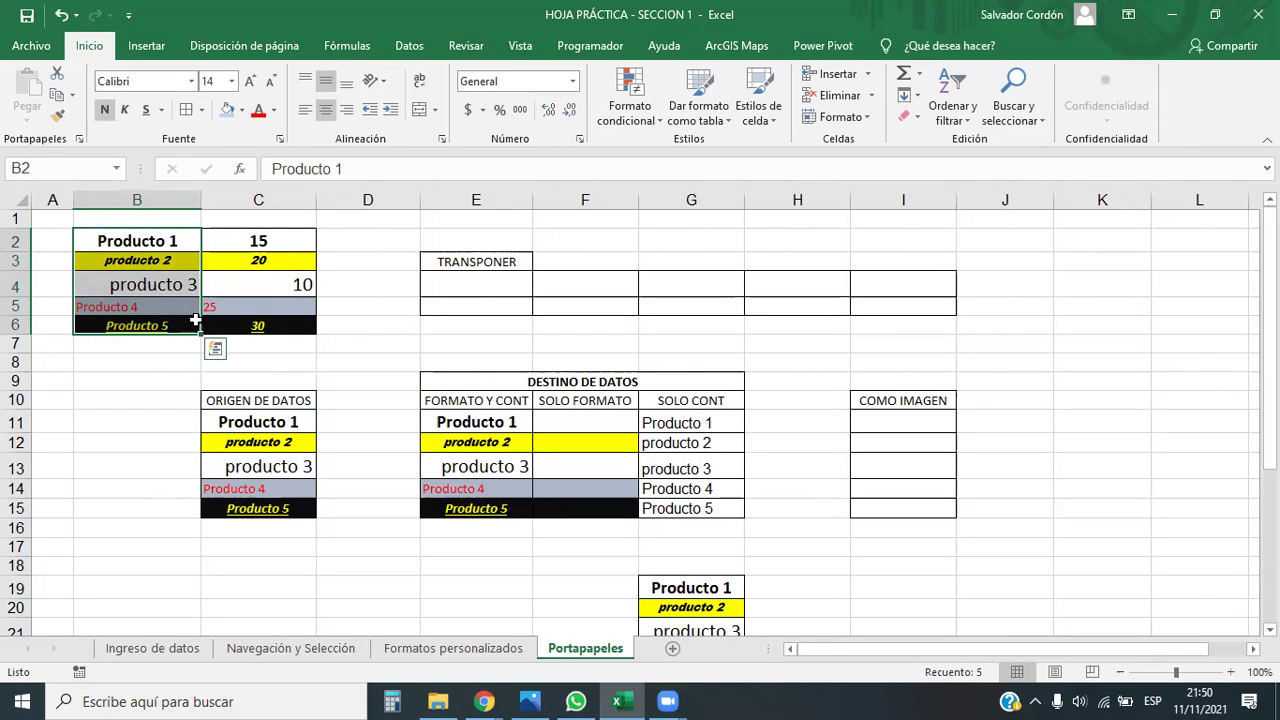
- Copy B2:B6, paste it transposed at E4 as a trial, then undo it
key(ctrl+c)
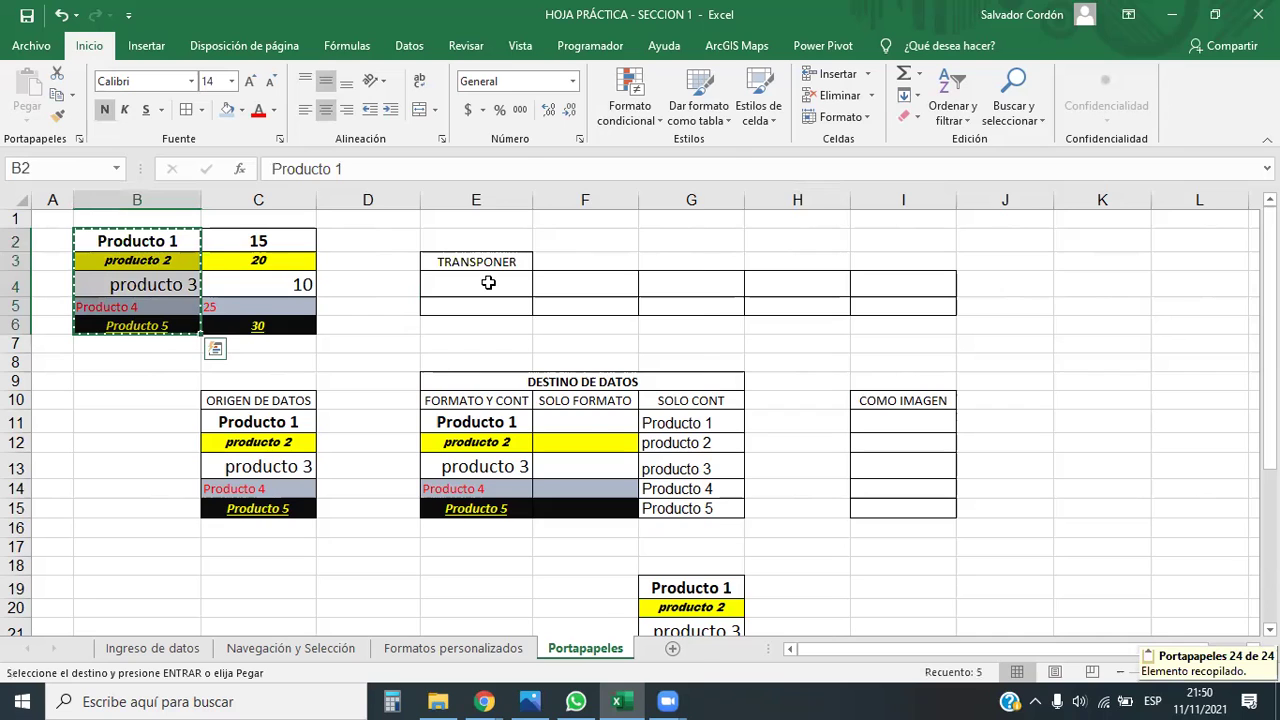
right_click(488, 283)
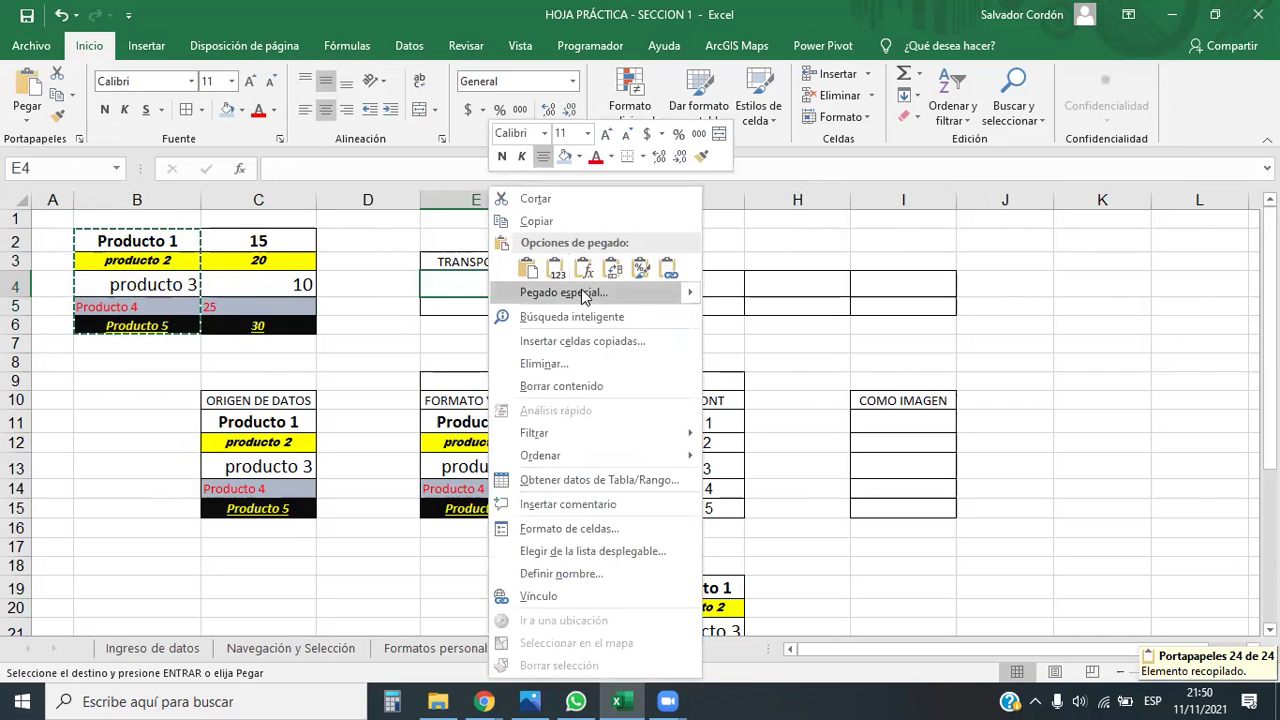
click(613, 268)
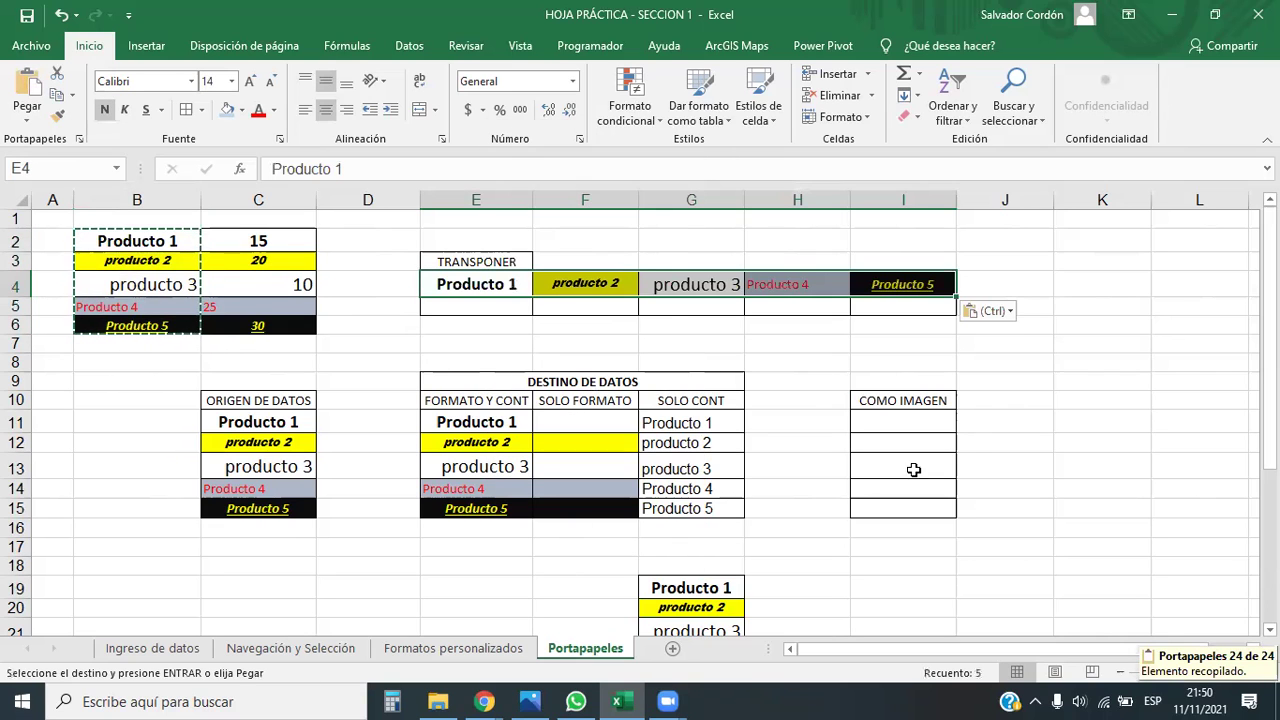
click(981, 438)
click(1087, 360)
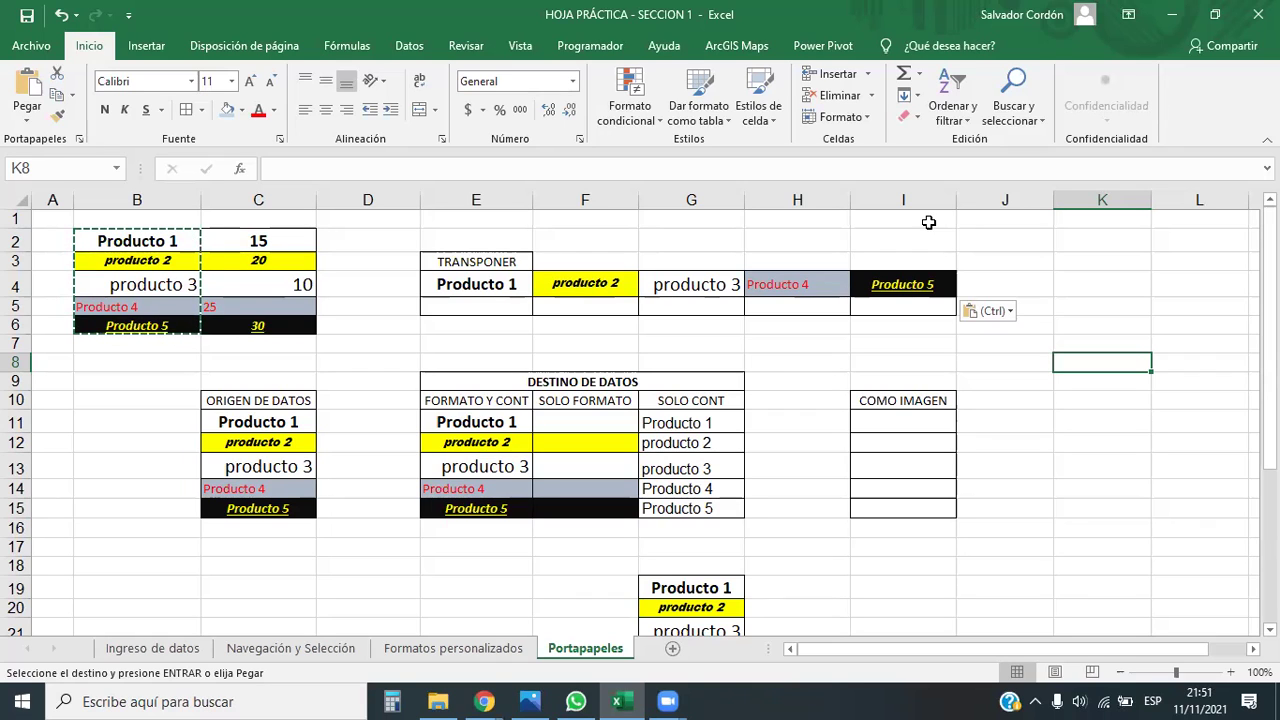
key(ctrl+z)
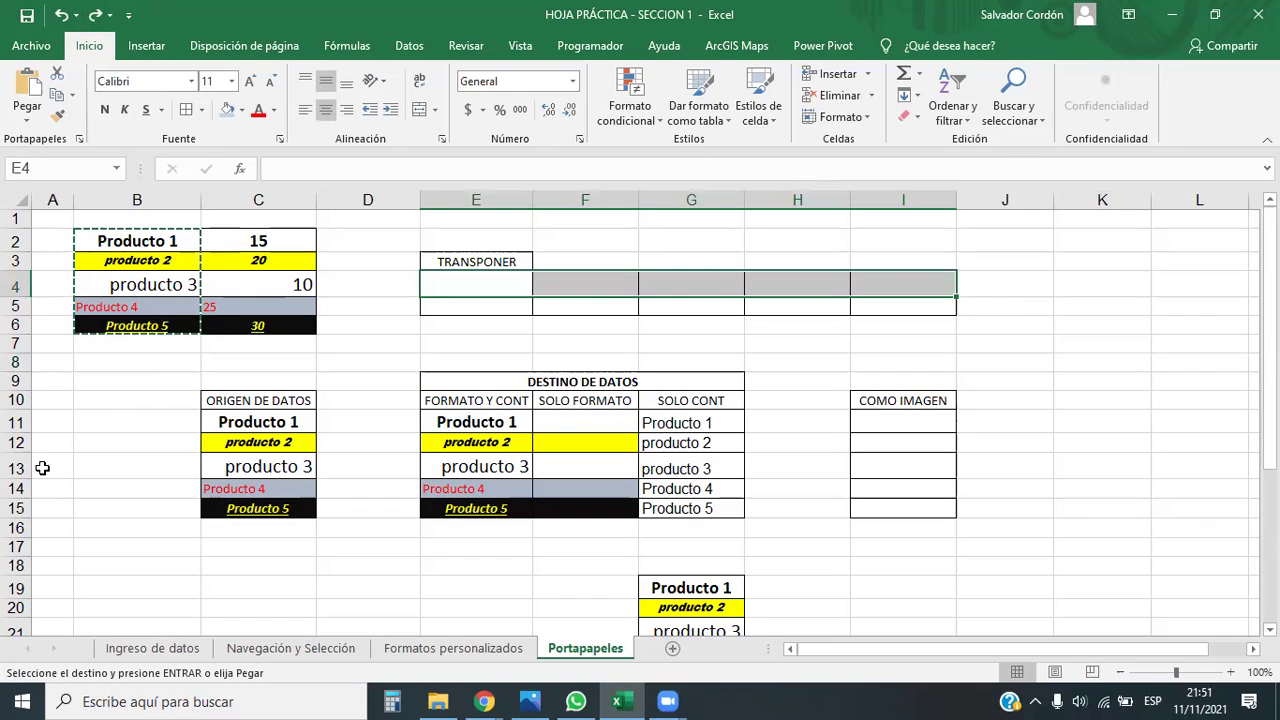
drag(147, 262, 139, 318)
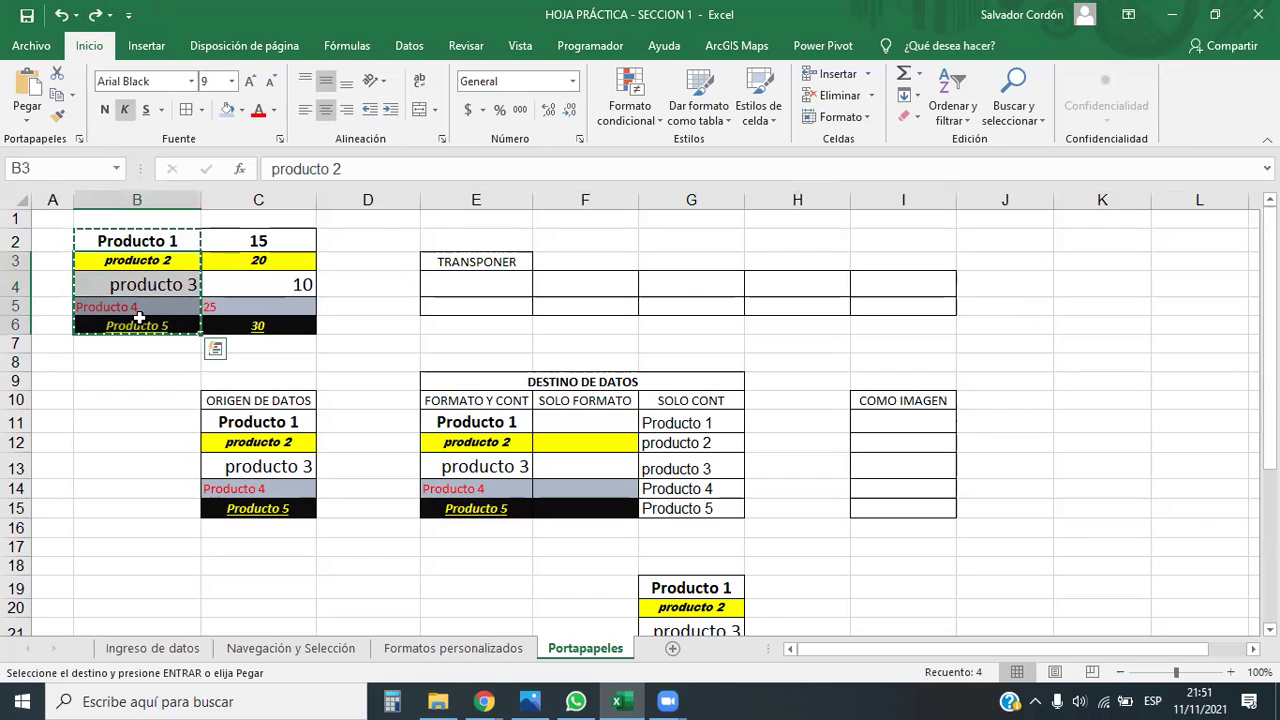
drag(153, 240, 141, 341)
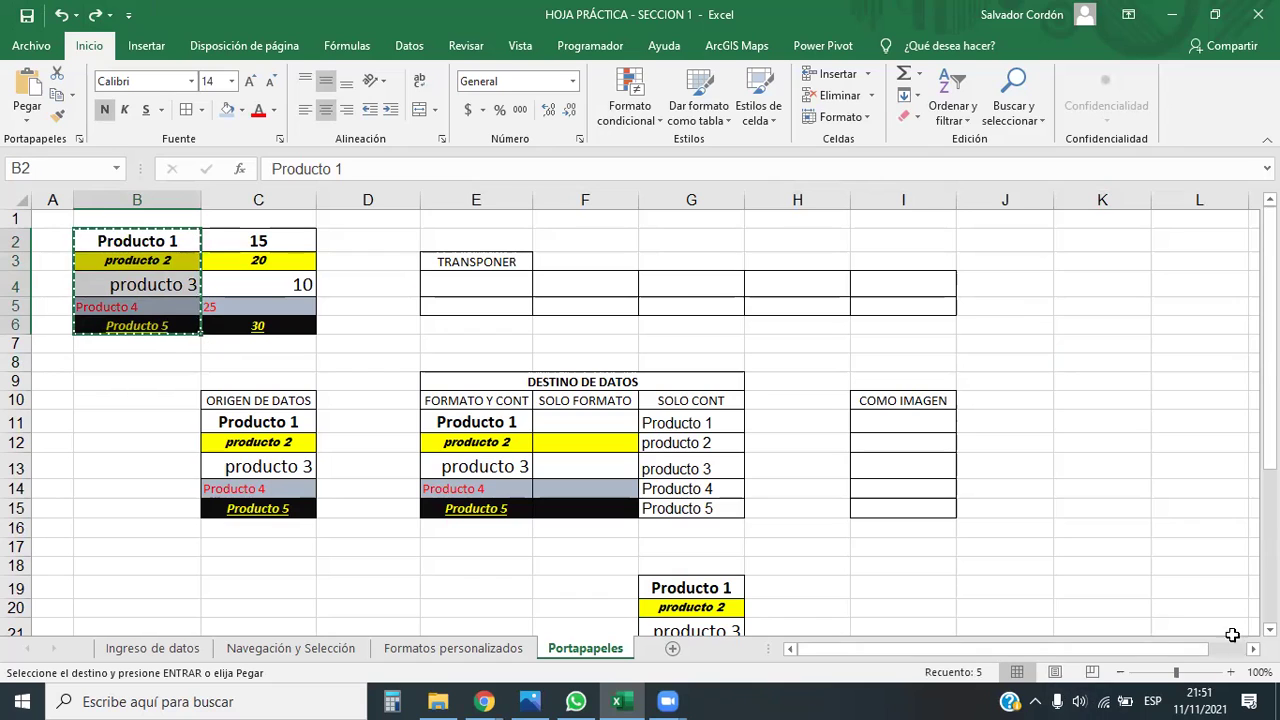
click(1106, 294)
right_click(1106, 294)
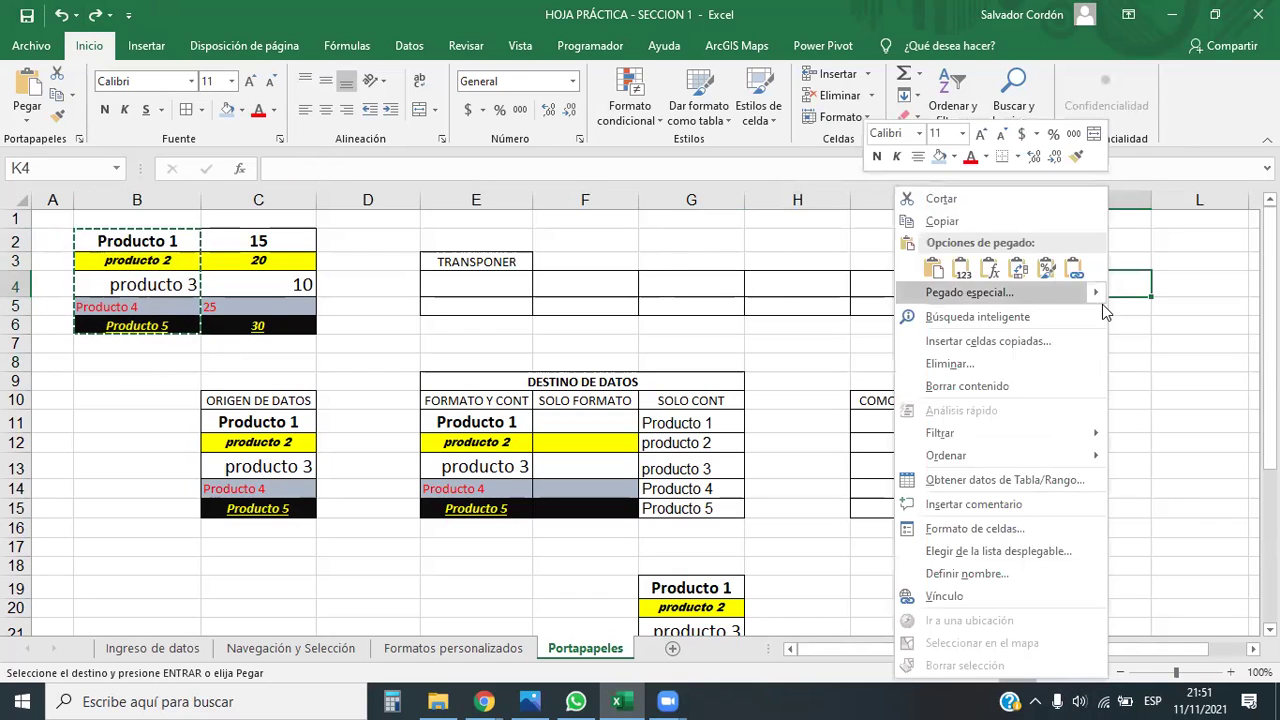
click(957, 267)
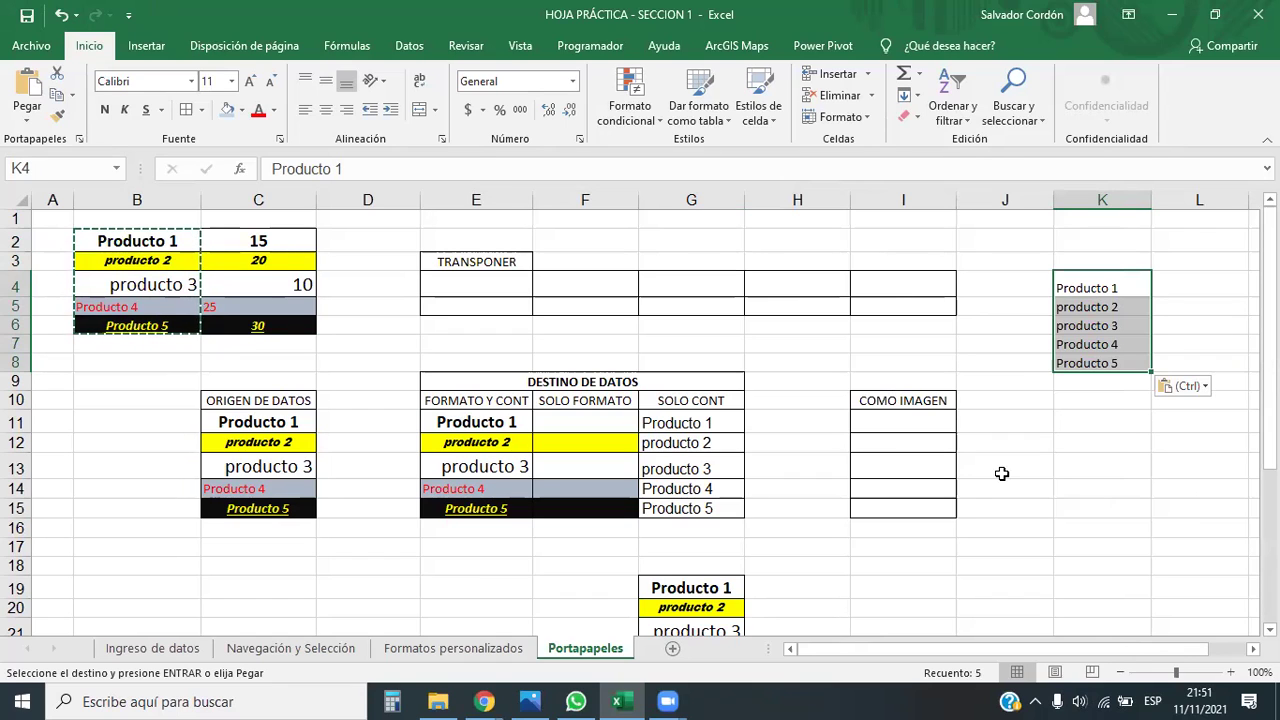
key(ctrl+c)
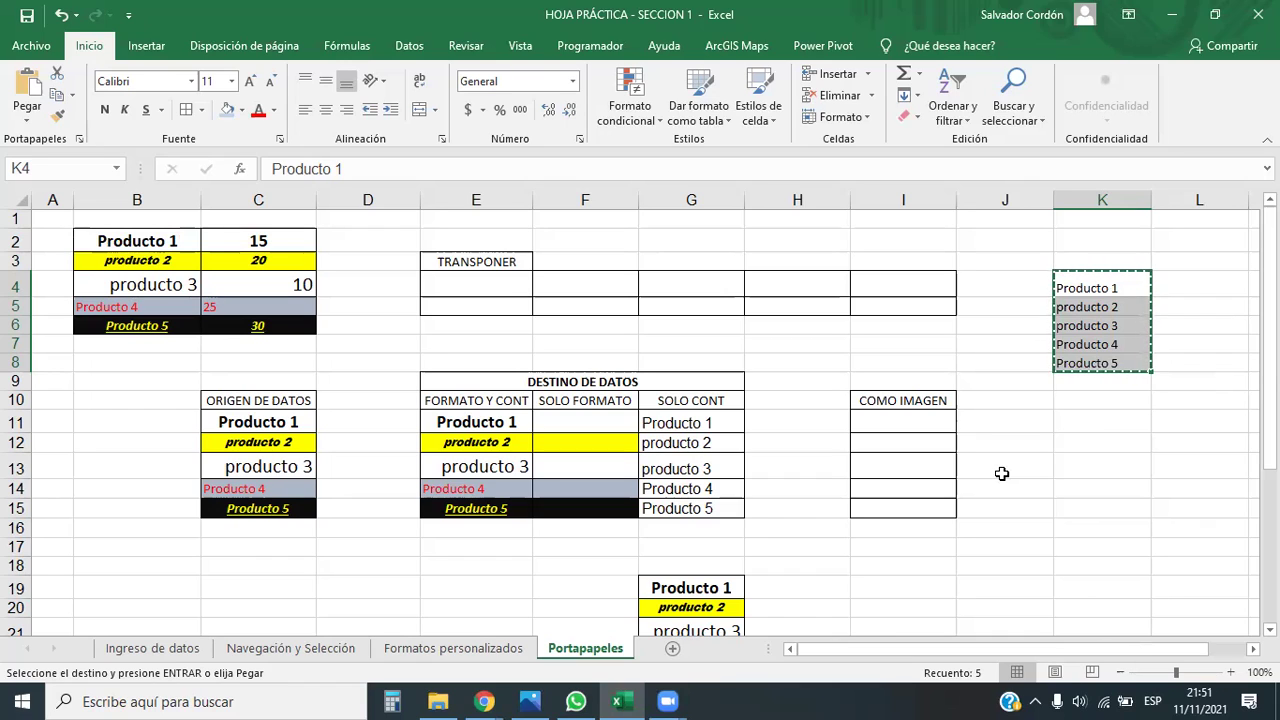
right_click(518, 286)
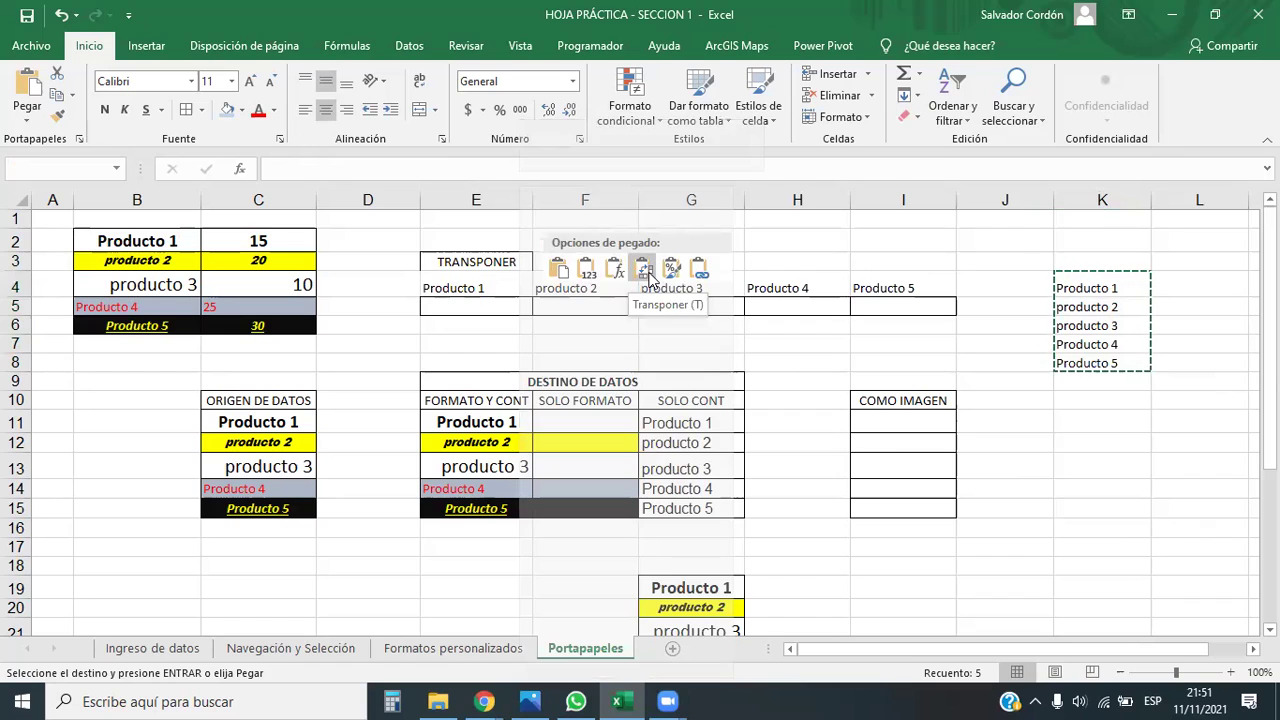
click(645, 270)
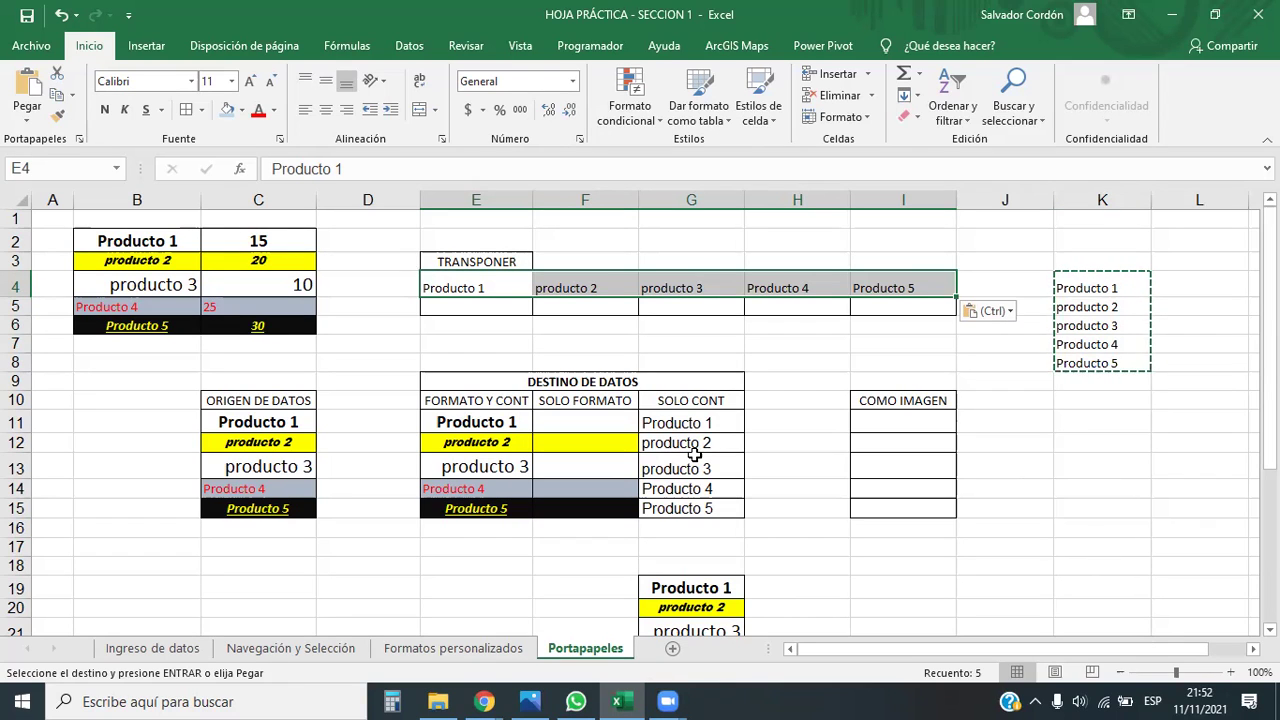
key(ctrl+z)
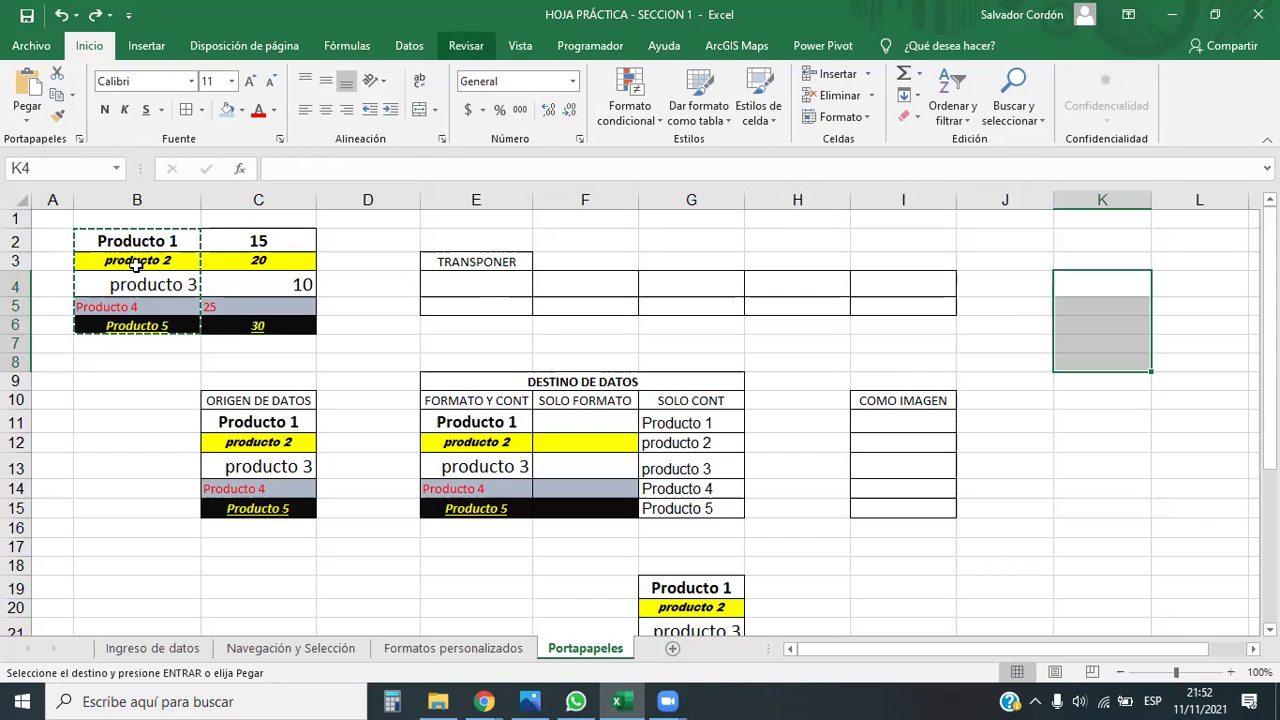
drag(140, 243, 262, 325)
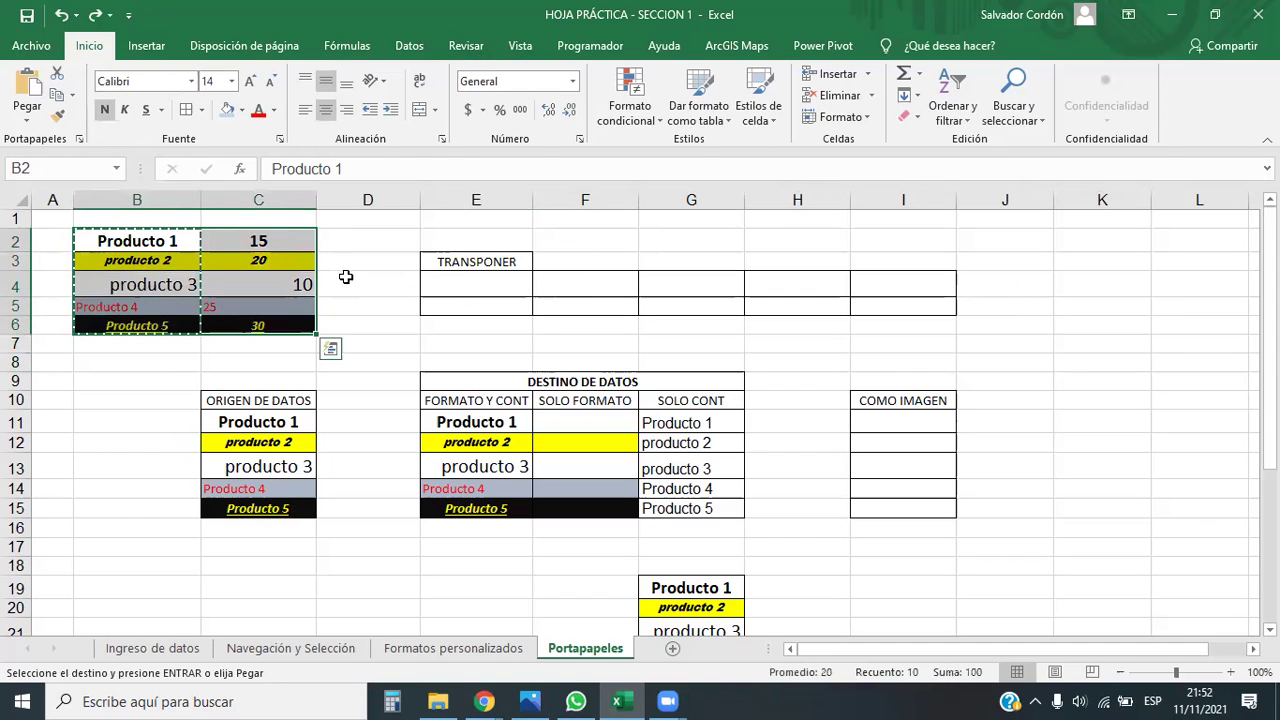
right_click(249, 258)
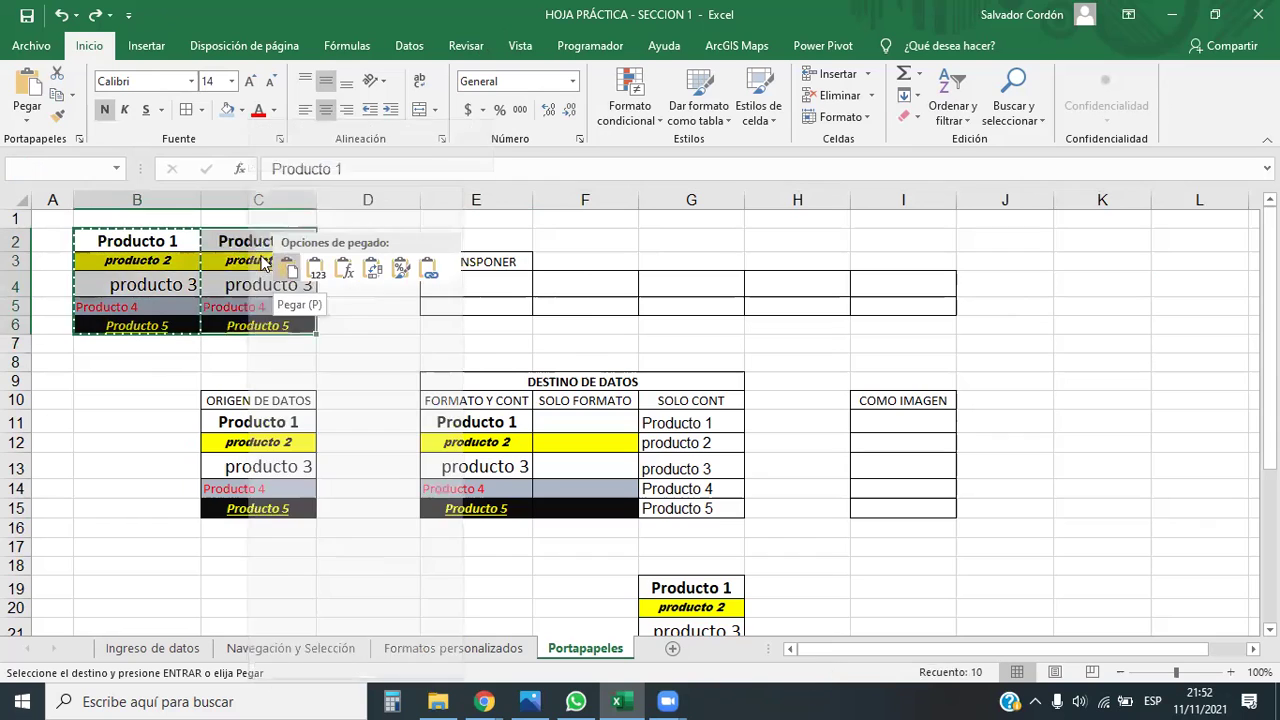
click(295, 222)
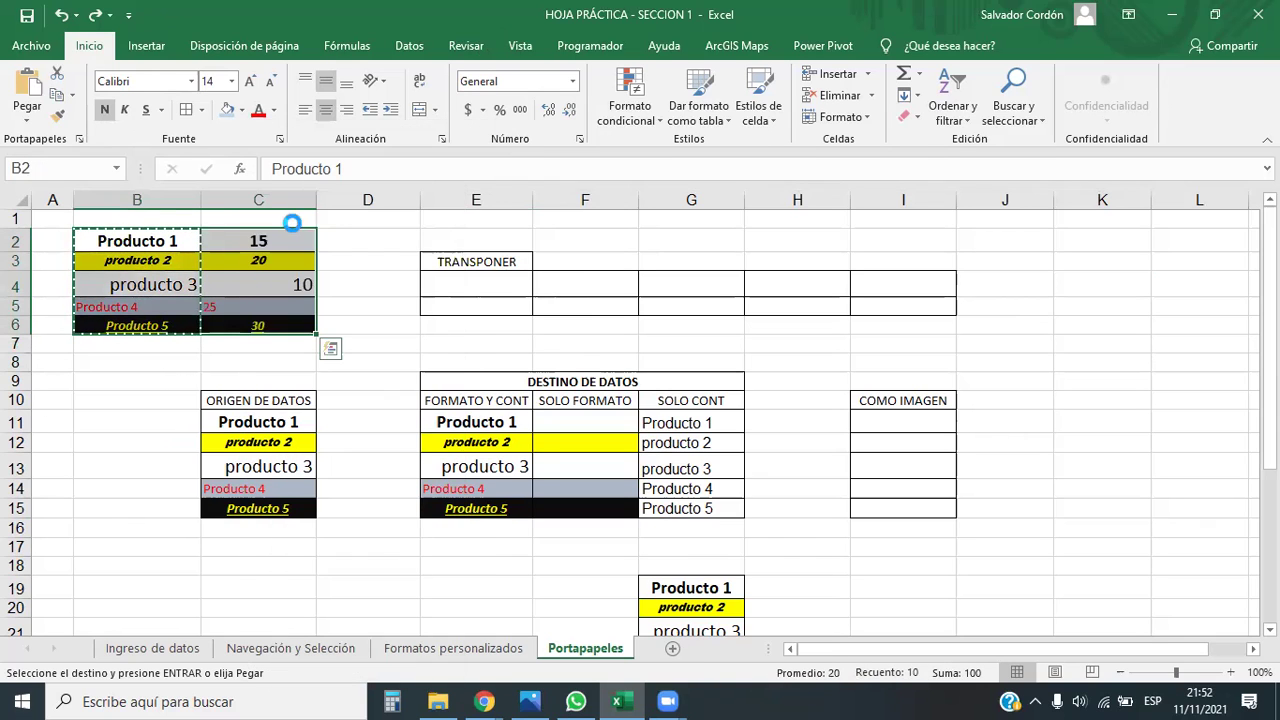
click(500, 288)
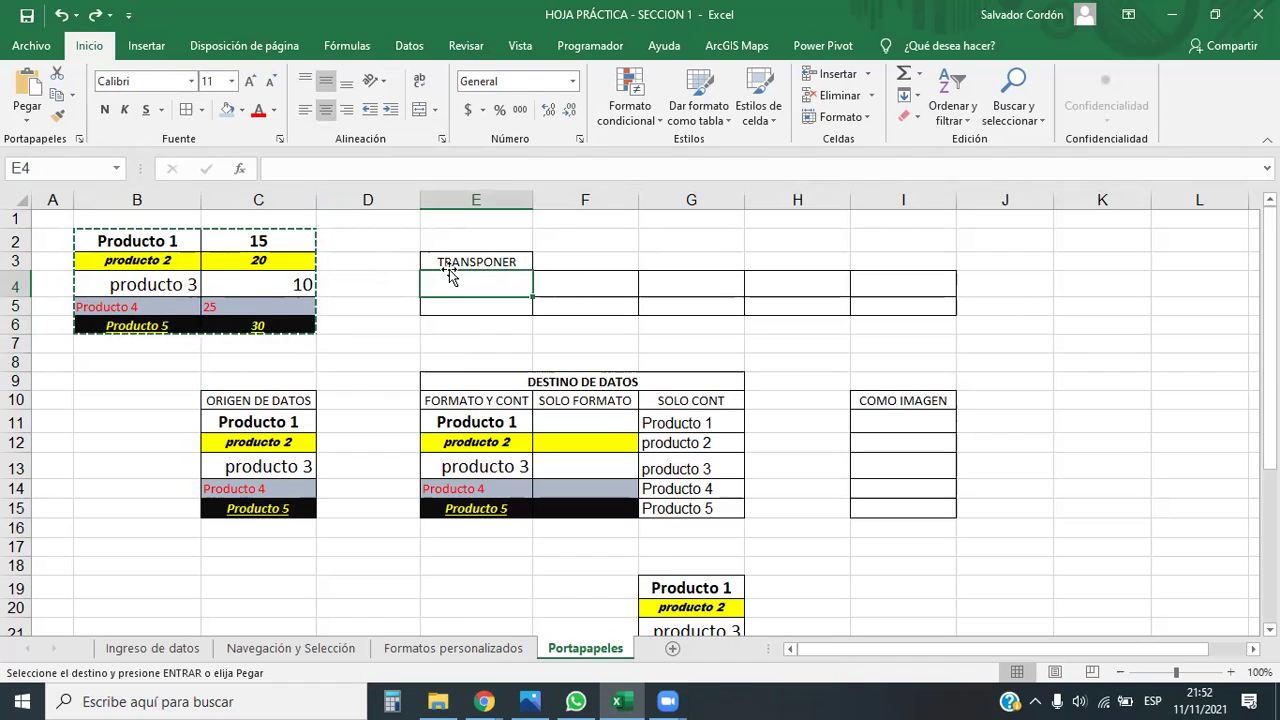
right_click(457, 287)
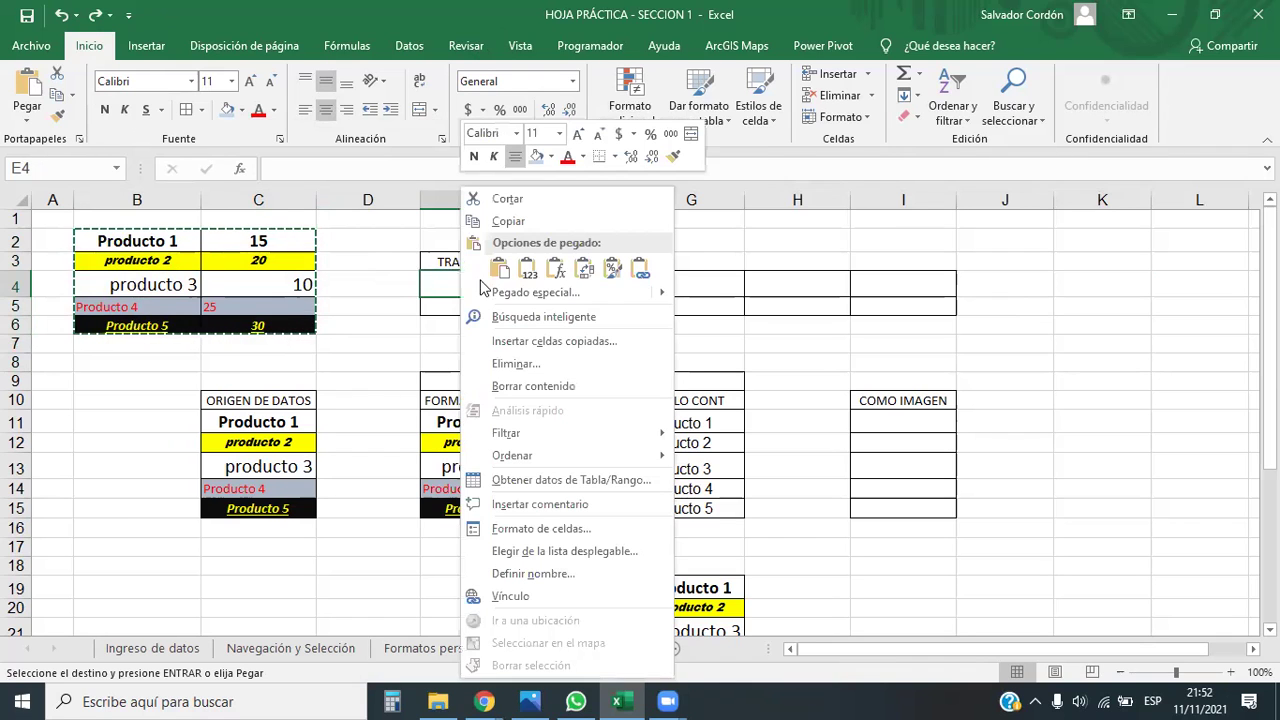
click(583, 268)
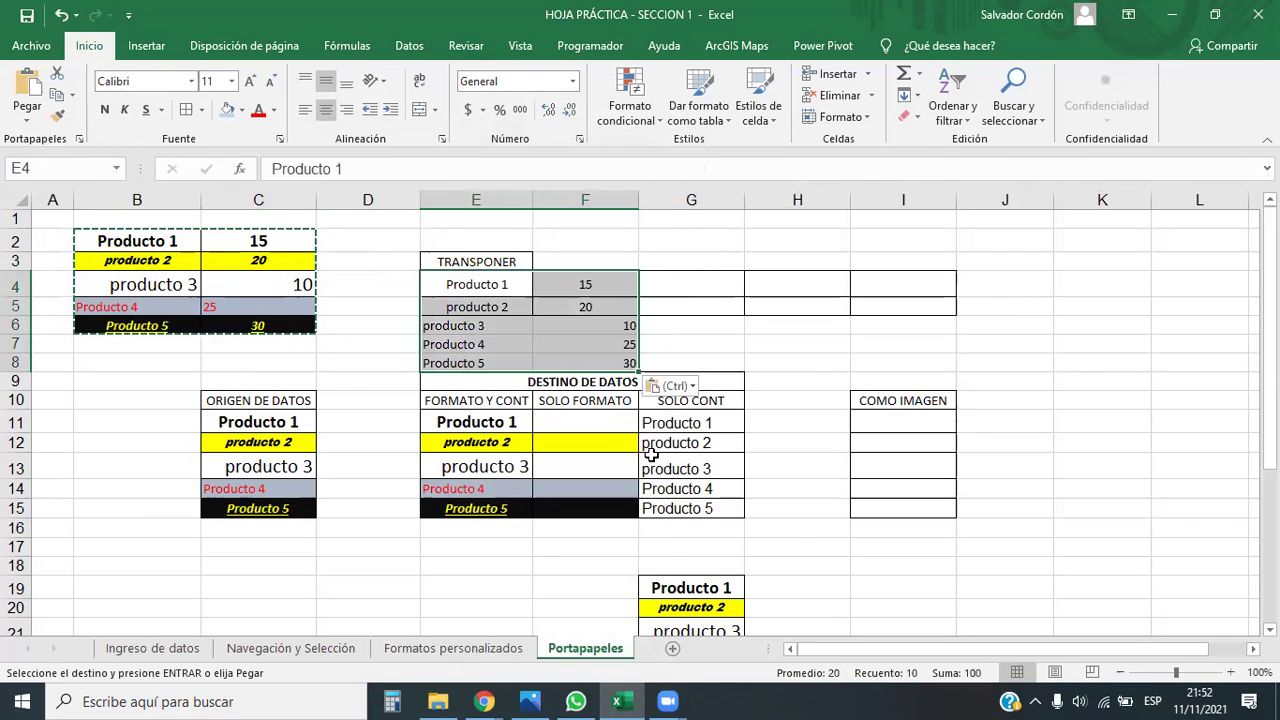
click(655, 387)
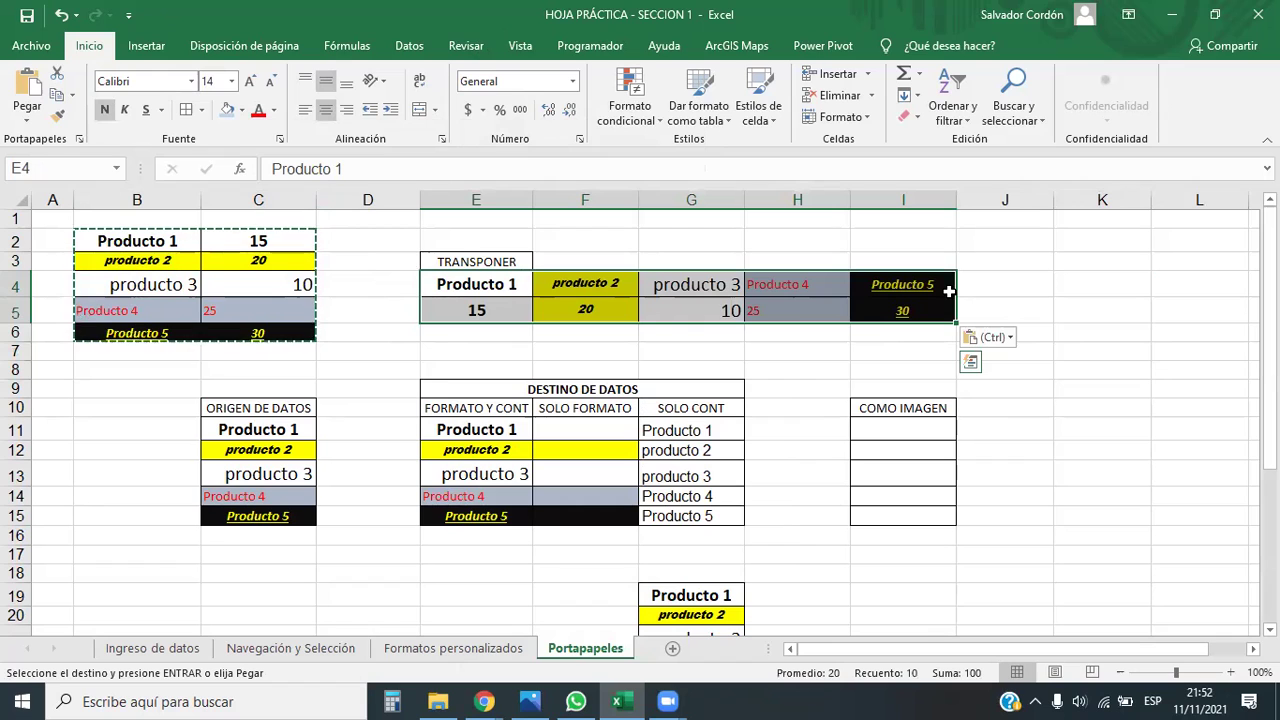
key(ctrl+z)
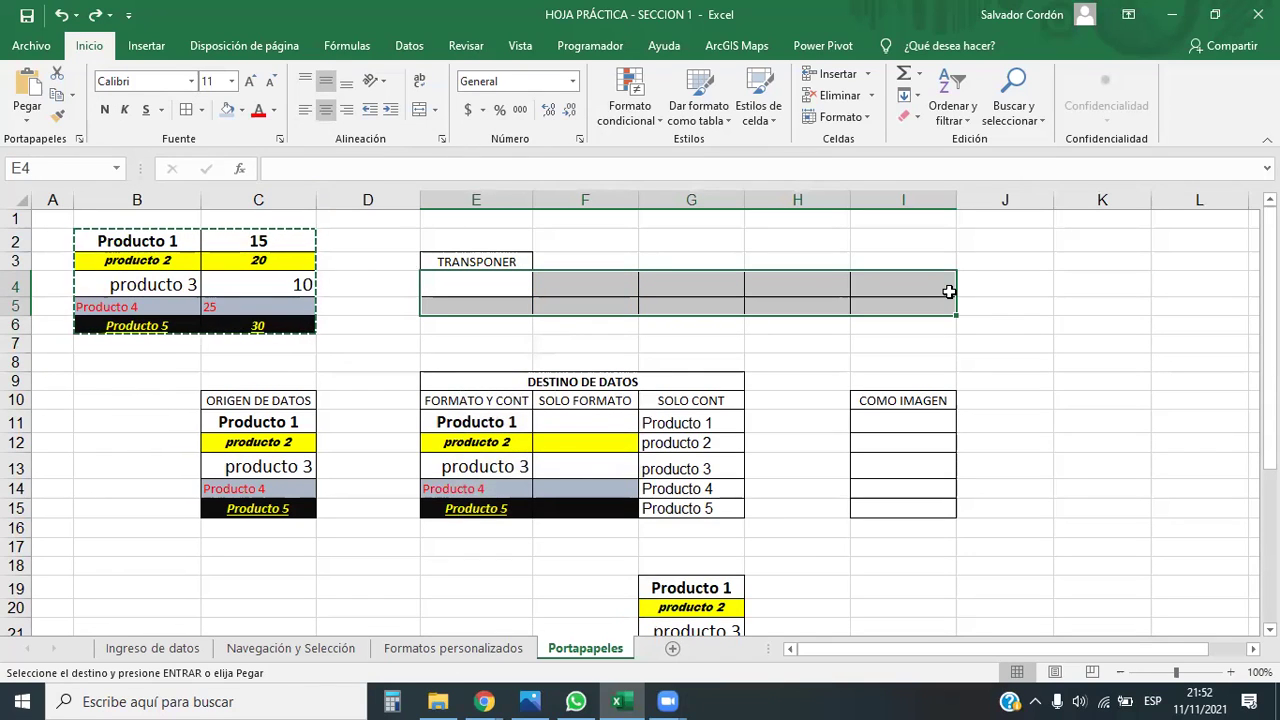
drag(143, 247, 235, 333)
right_click(245, 333)
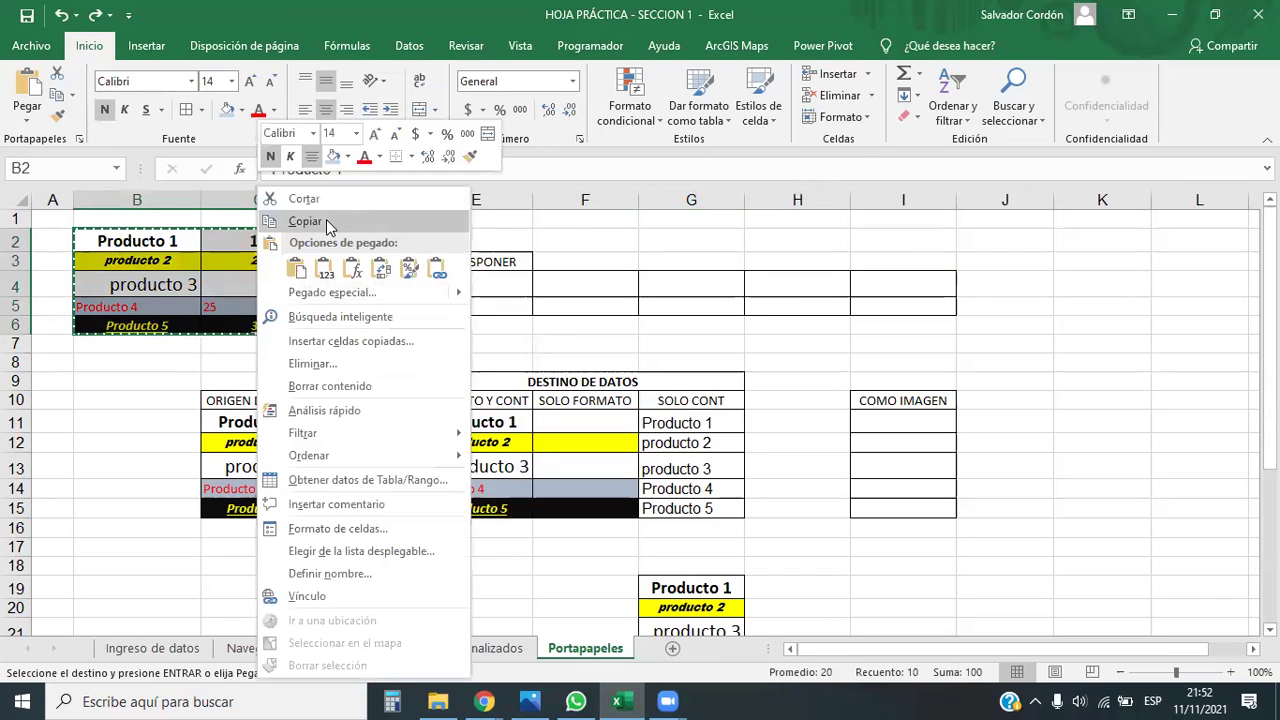
click(326, 223)
right_click(466, 289)
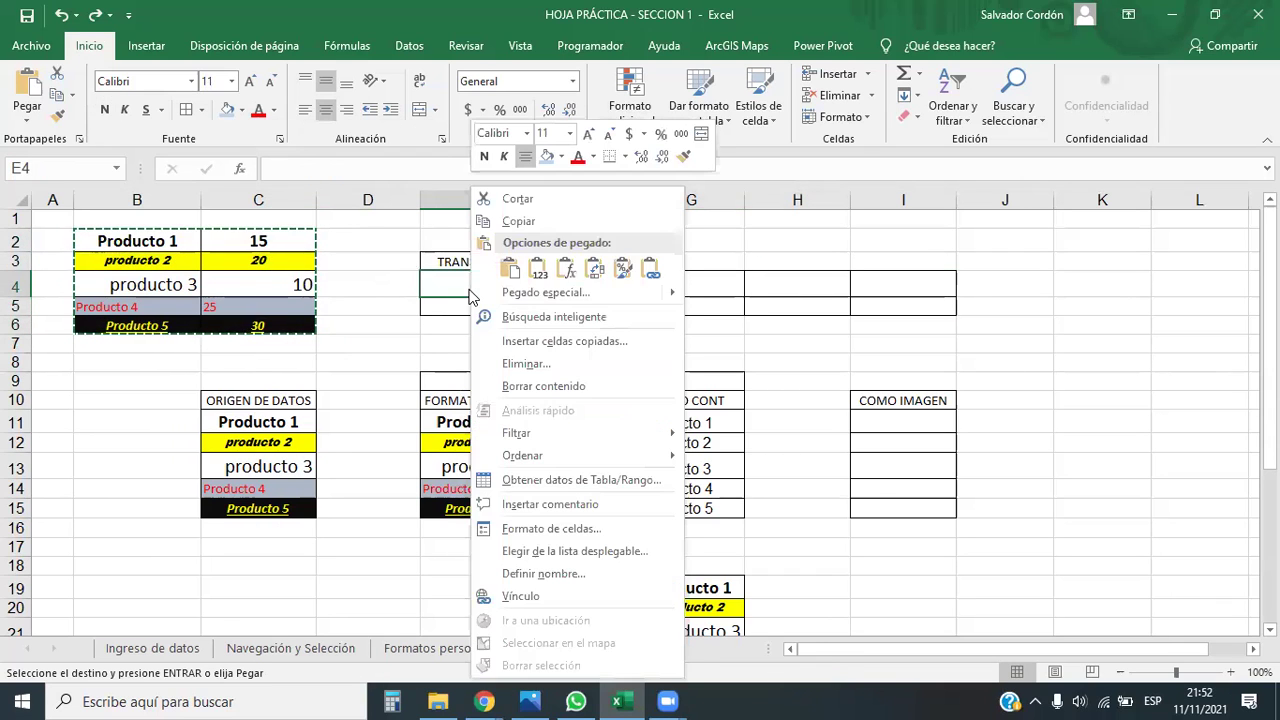
click(601, 270)
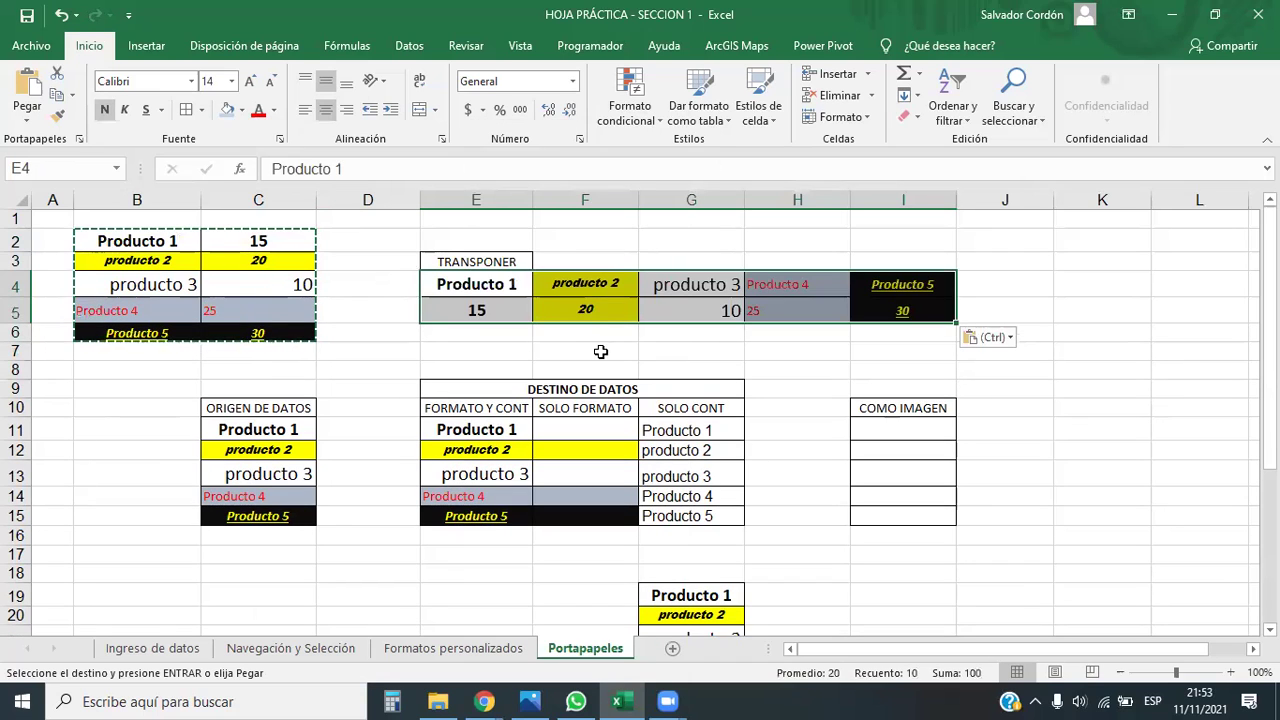
click(996, 337)
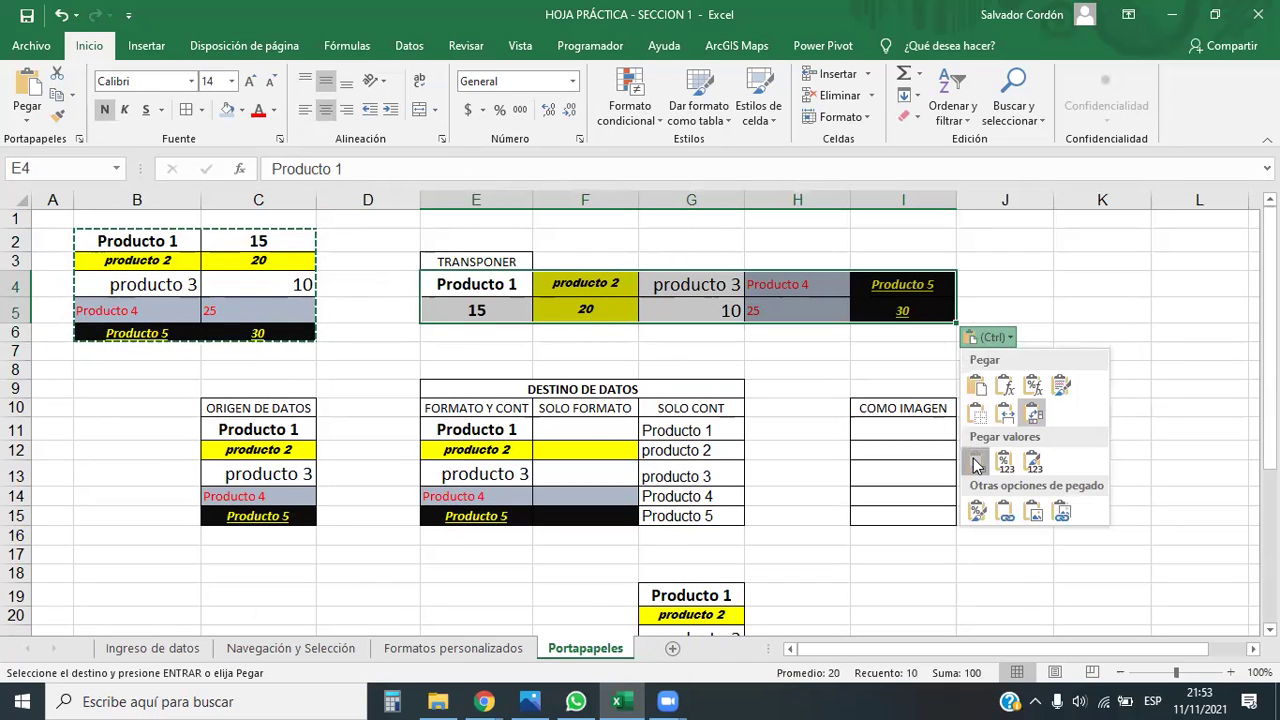
click(977, 461)
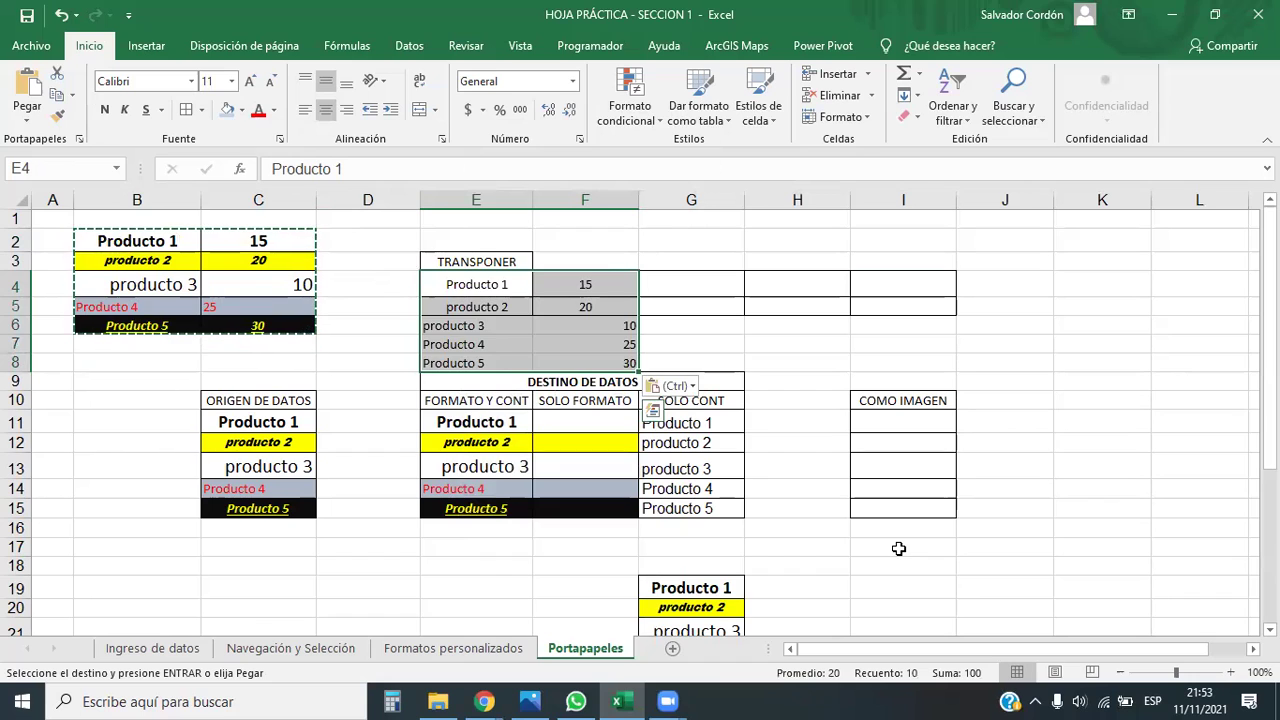
key(ctrl+z)
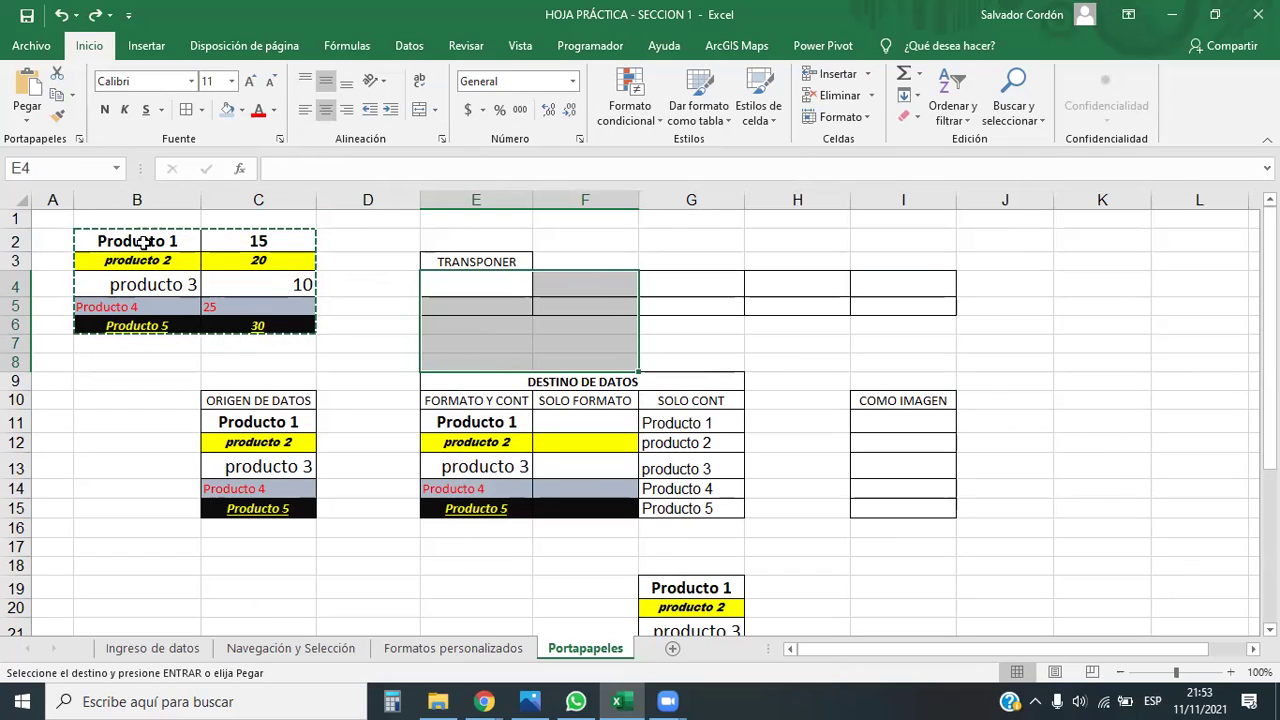
- Paste B2:C6 at E4 through Pegado especial with Valores and Transponer chosen
drag(143, 241, 261, 328)
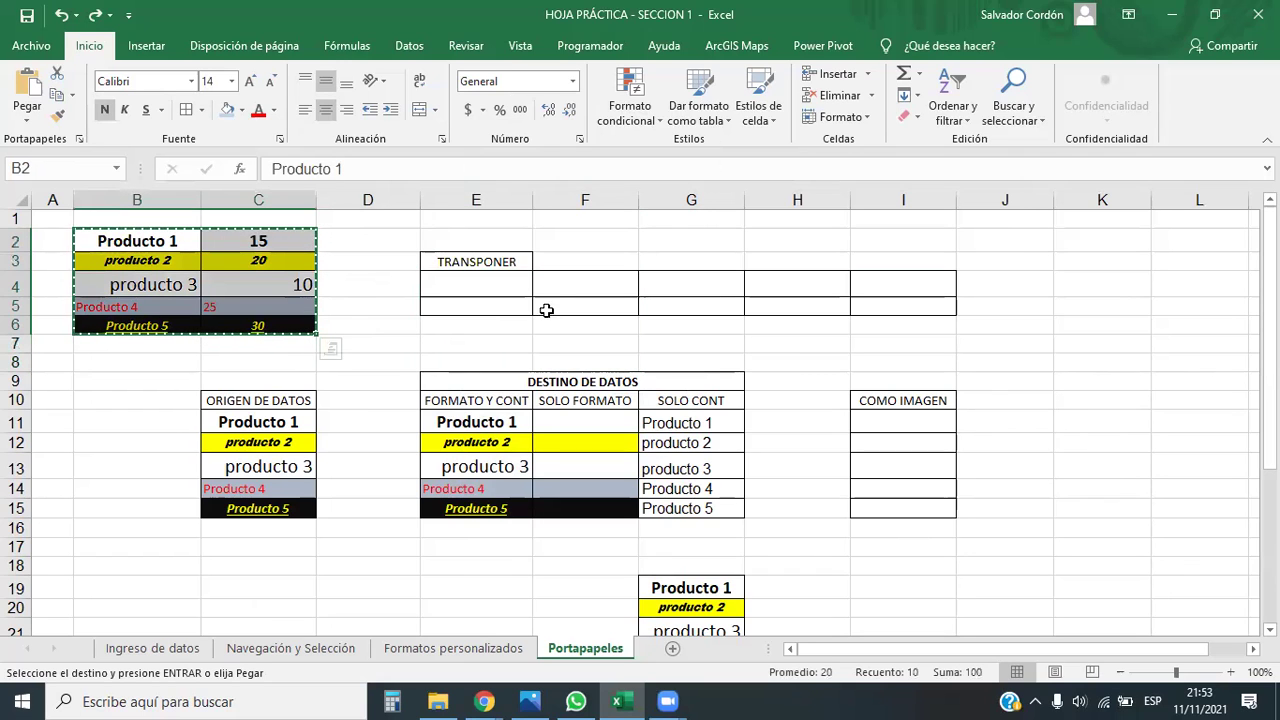
right_click(486, 284)
click(434, 288)
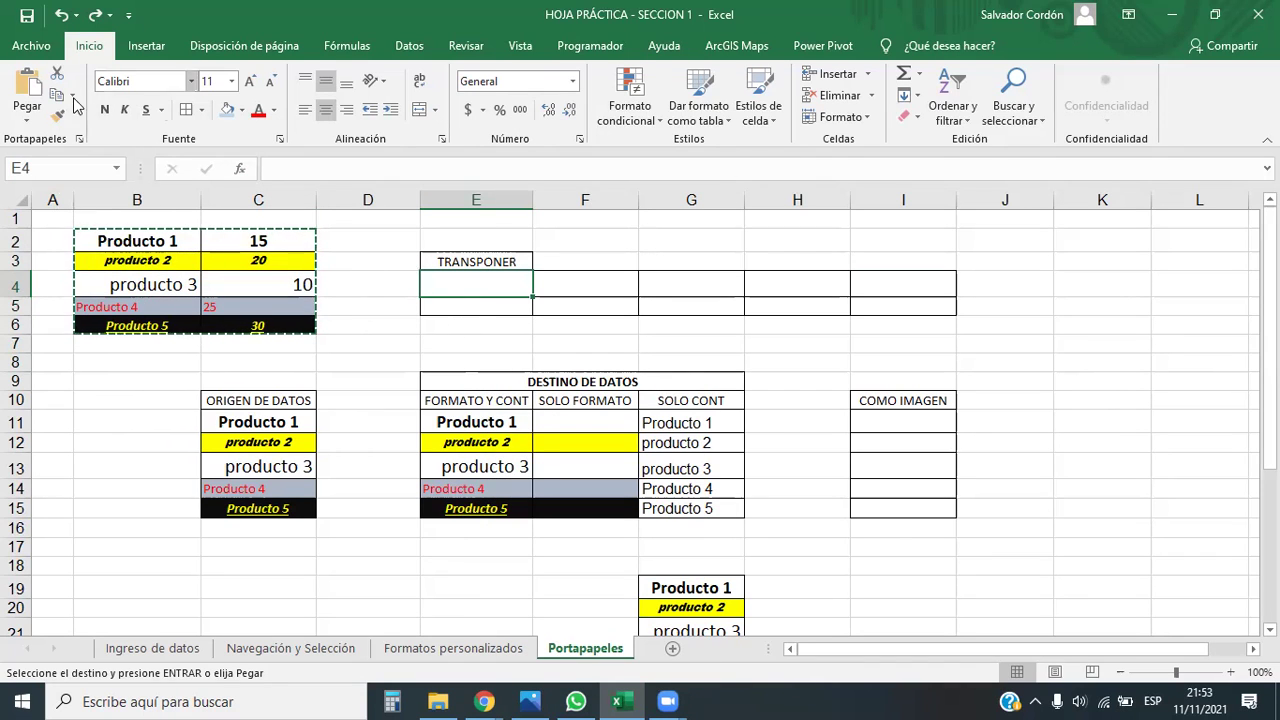
click(26, 122)
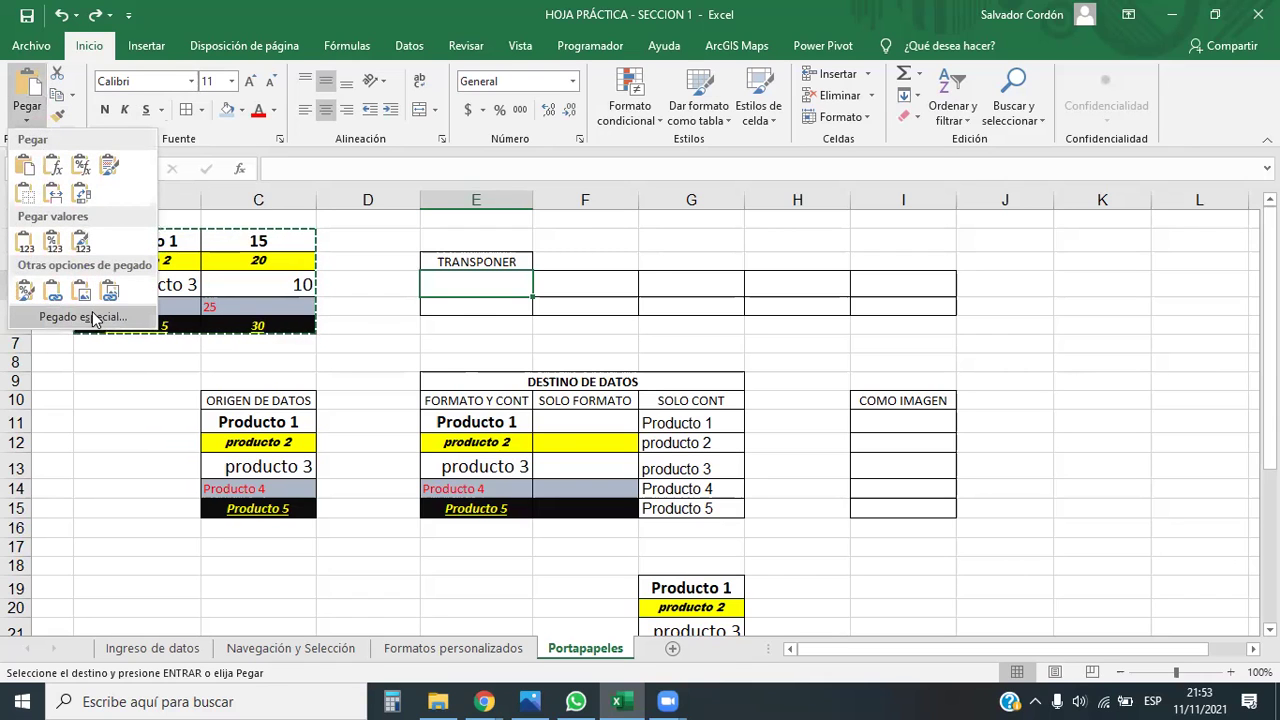
click(93, 317)
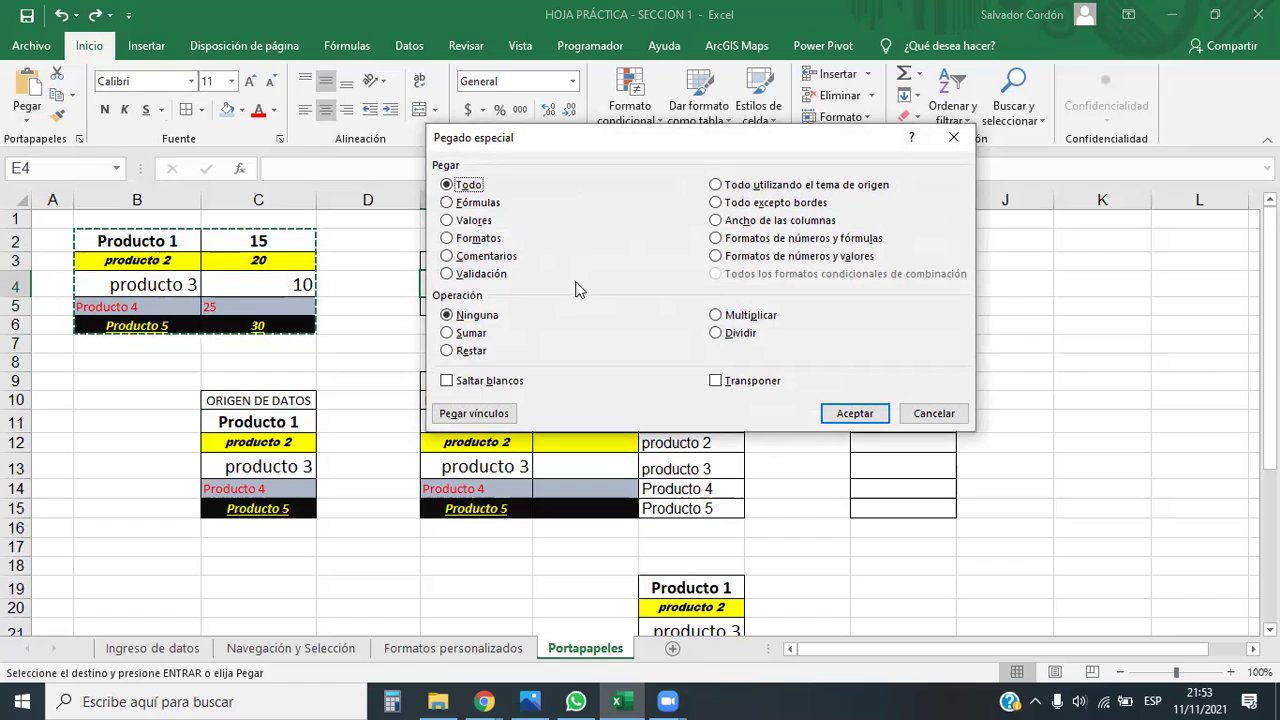
click(452, 221)
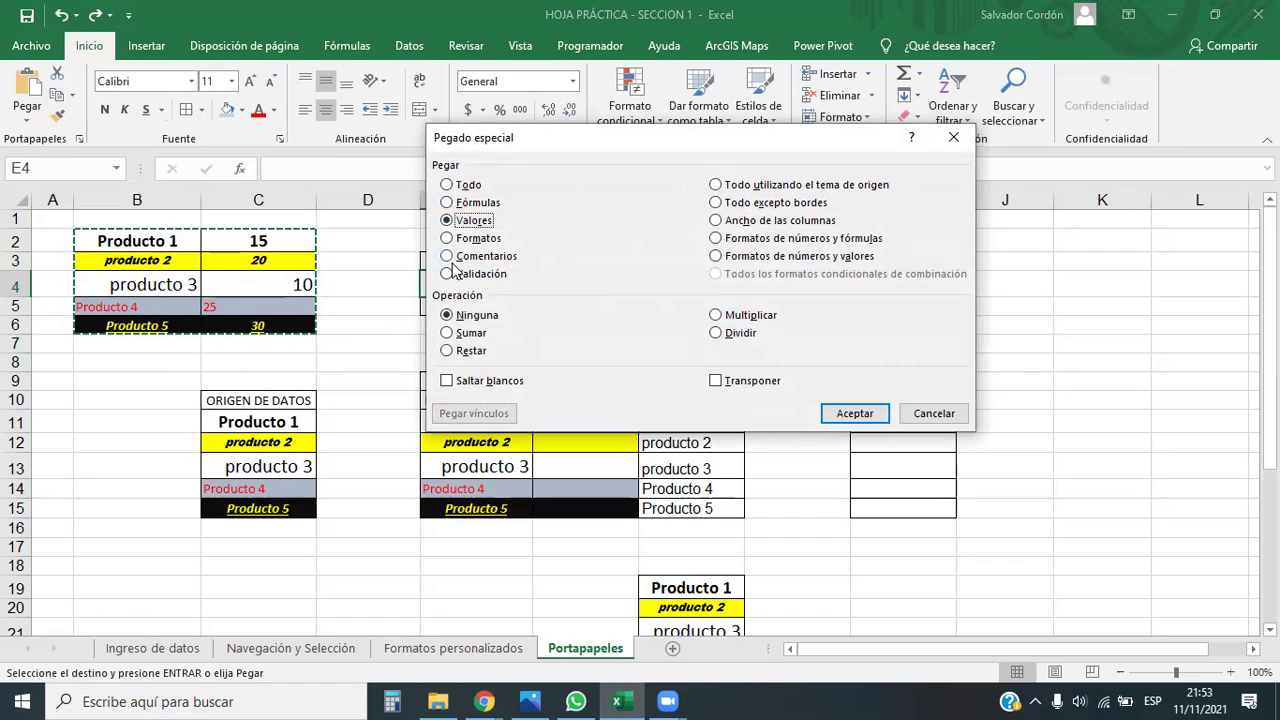
click(724, 384)
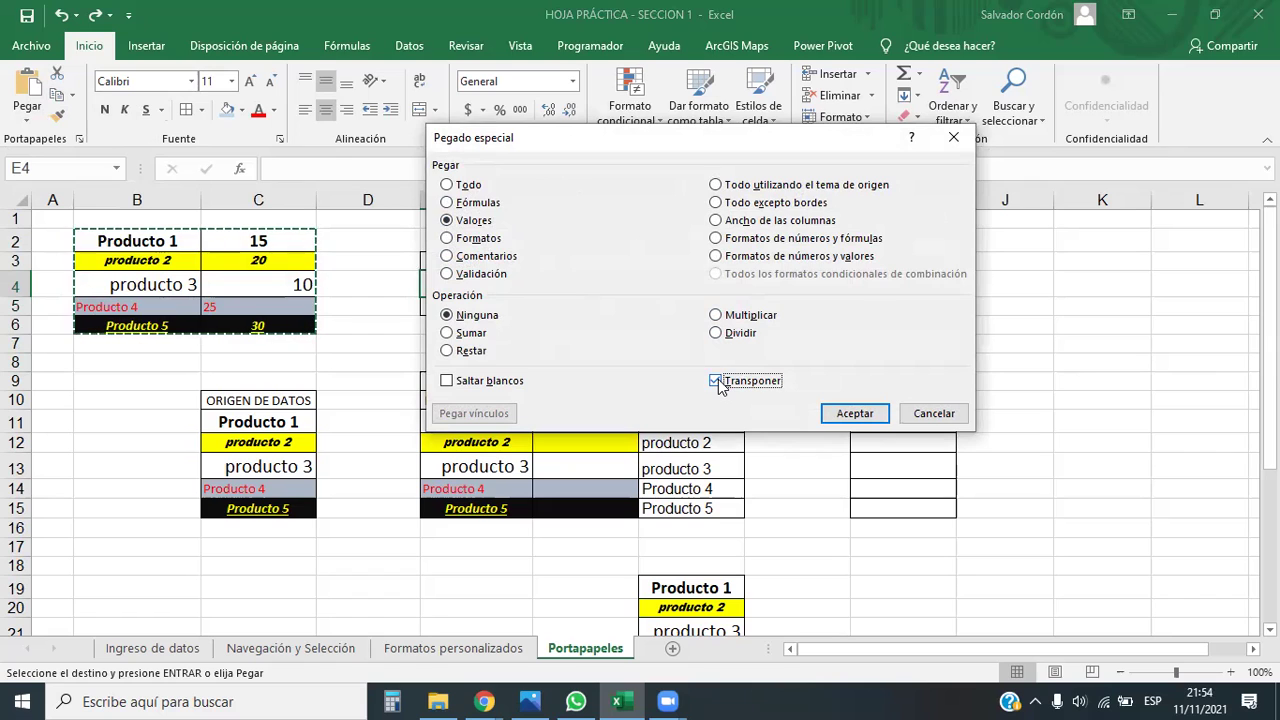
key(Return)
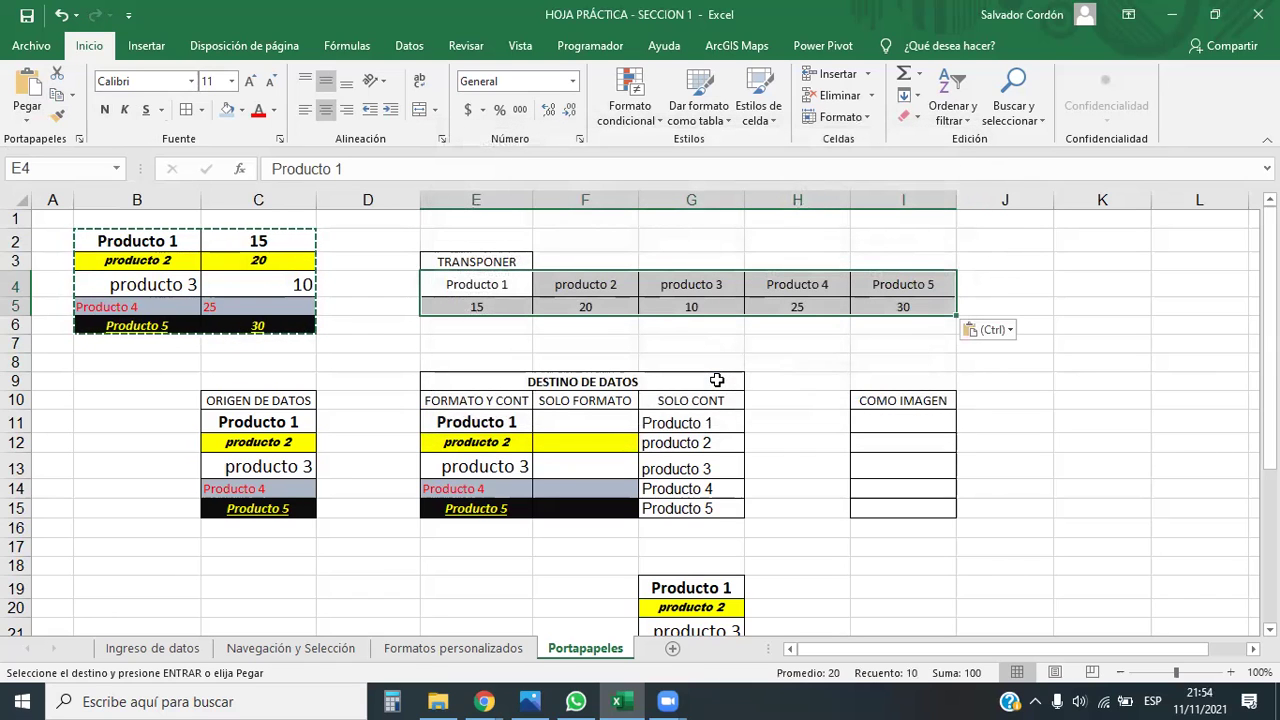
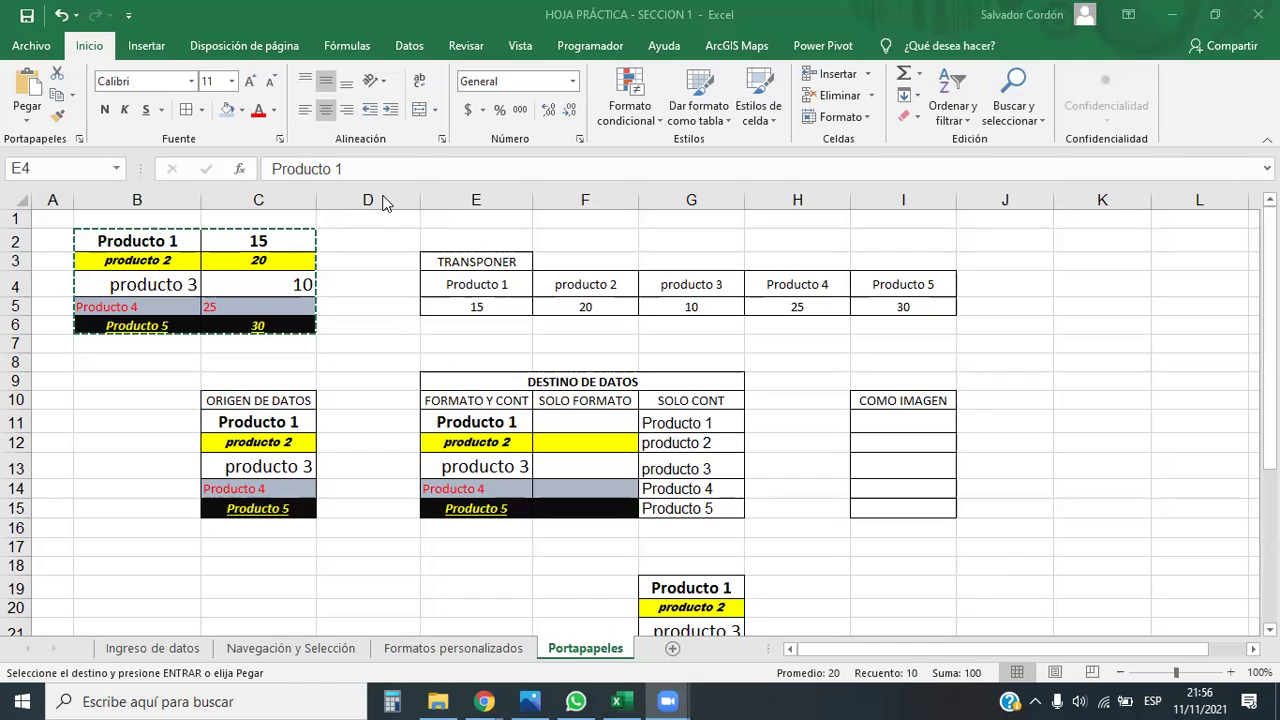
- Cancel the pending copy of B2:C6 so the copy marquee disappears
drag(388, 330, 390, 343)
key(Escape)
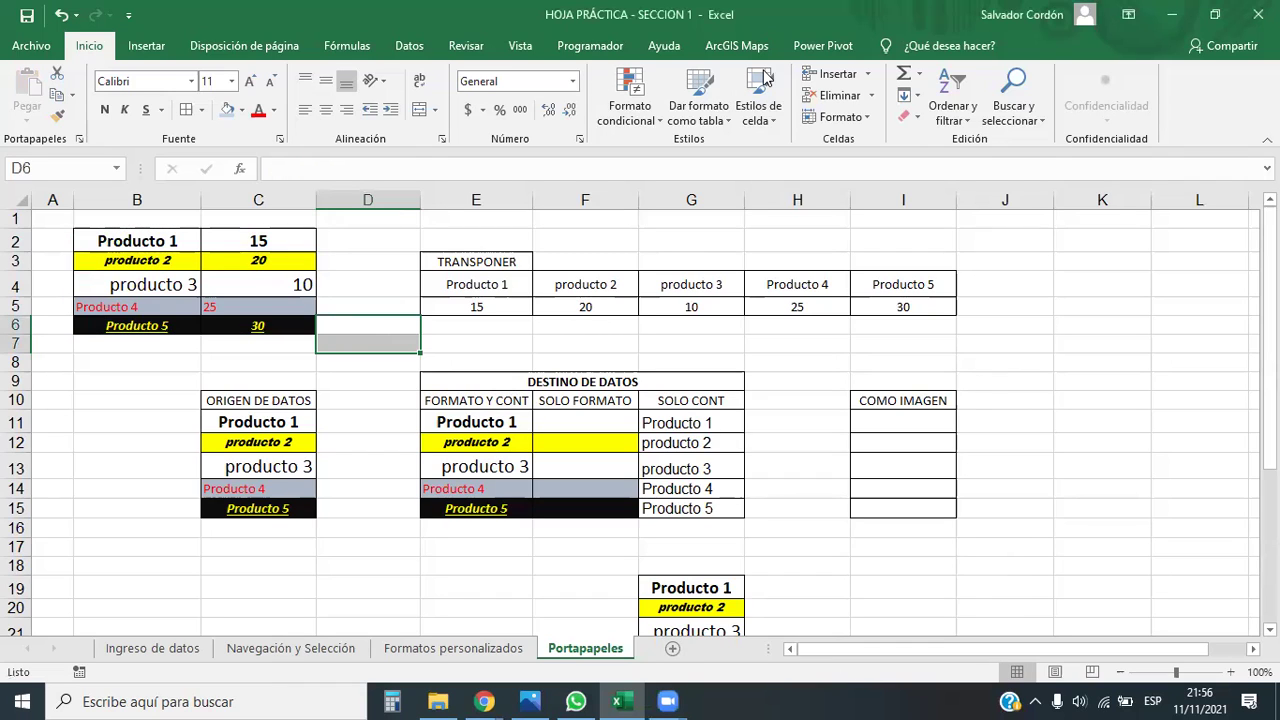
click(898, 586)
- Select the empty COMO IMAGEN cells I11:I15, then pick I11 as the paste destination
drag(912, 418, 931, 503)
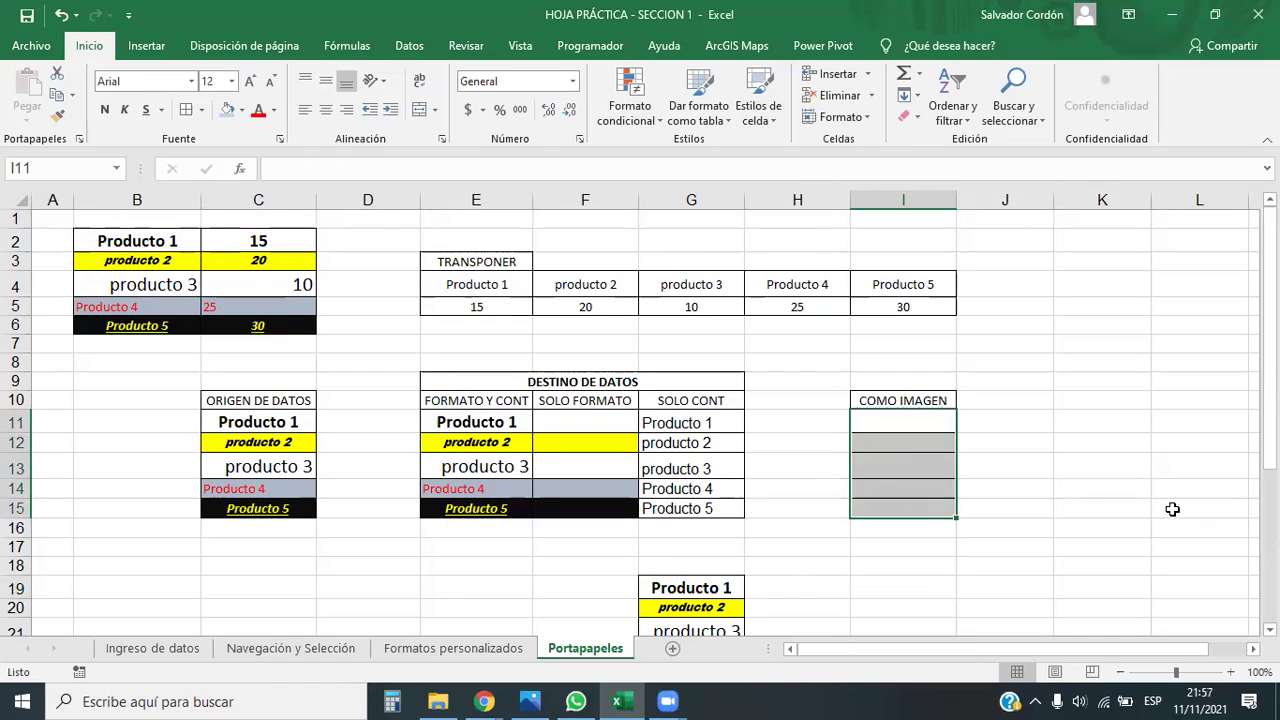
scroll(1165, 500, down, 1)
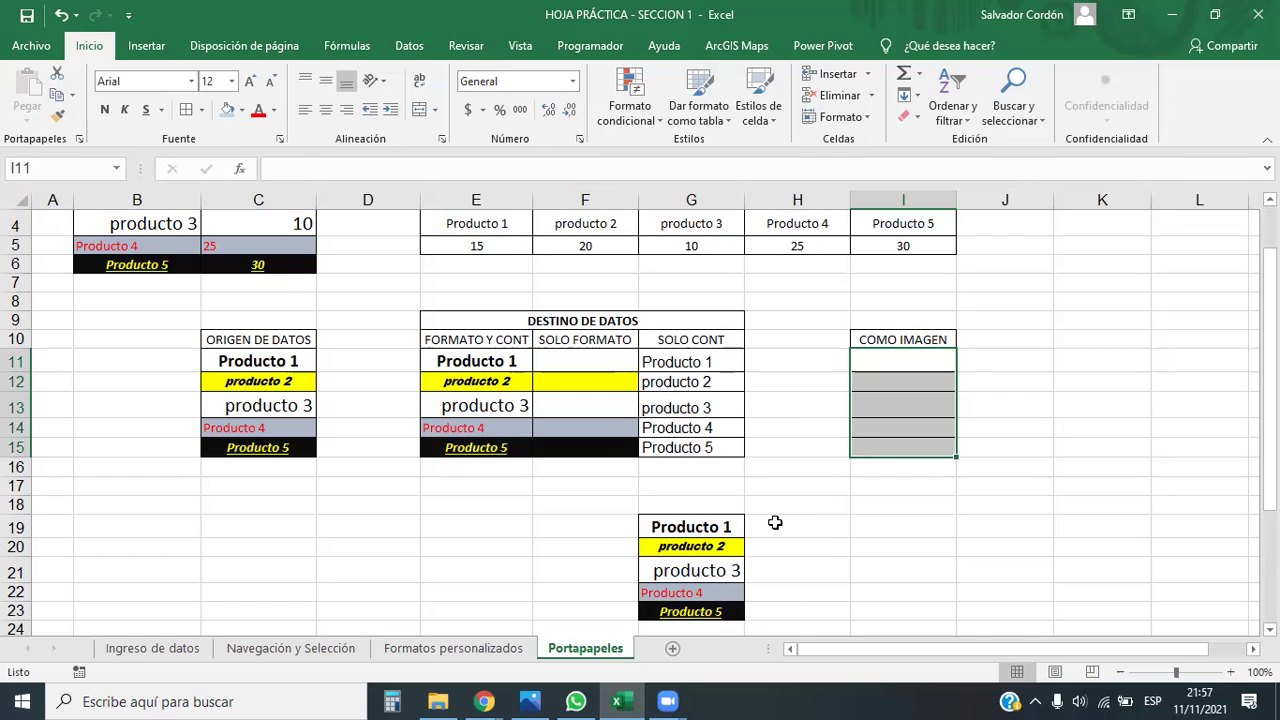
scroll(580, 449, up, 1)
scroll(470, 381, down, 1)
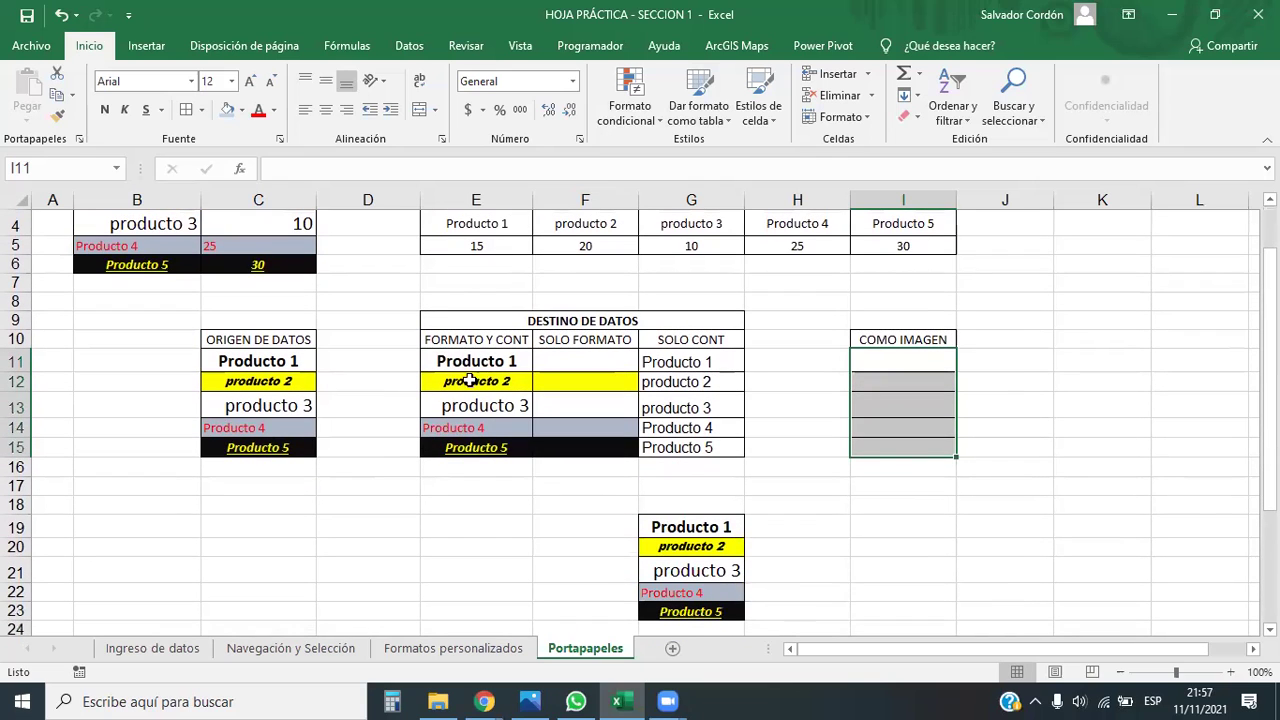
click(900, 354)
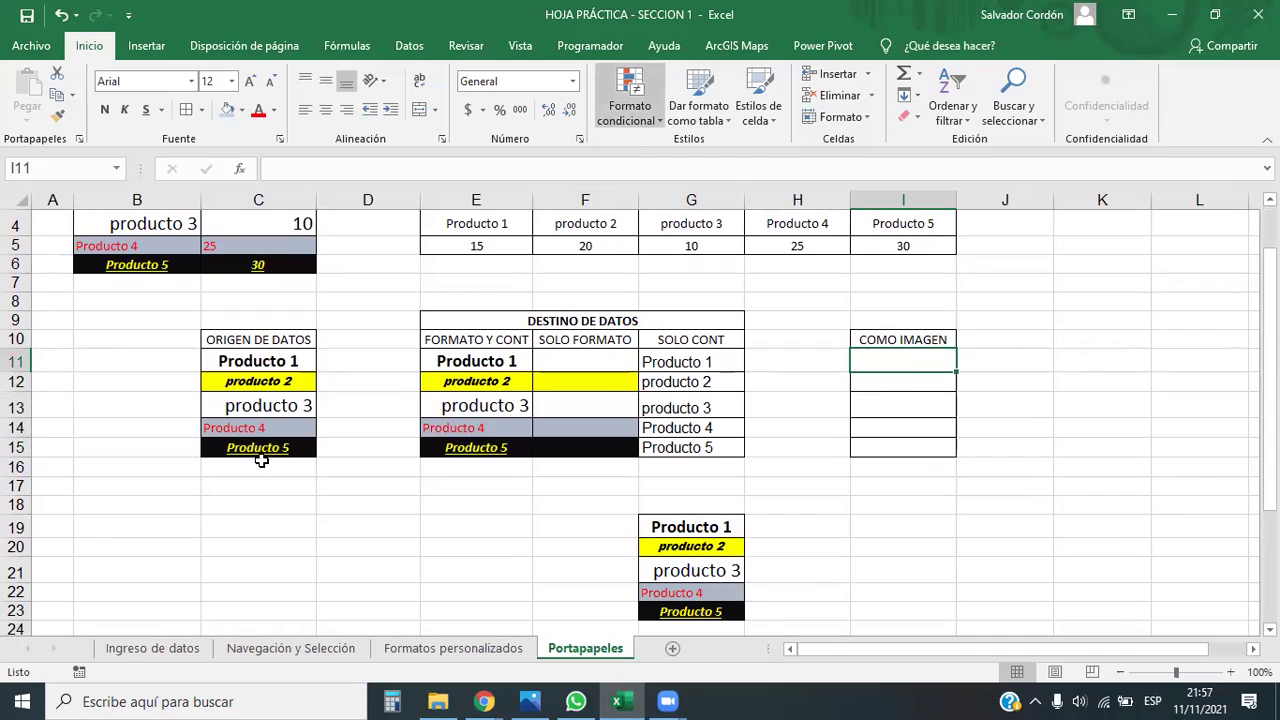
- Copy C11:C15, paste it at I11 as a picture, and move it right of COMO IMAGEN
drag(260, 458, 291, 360)
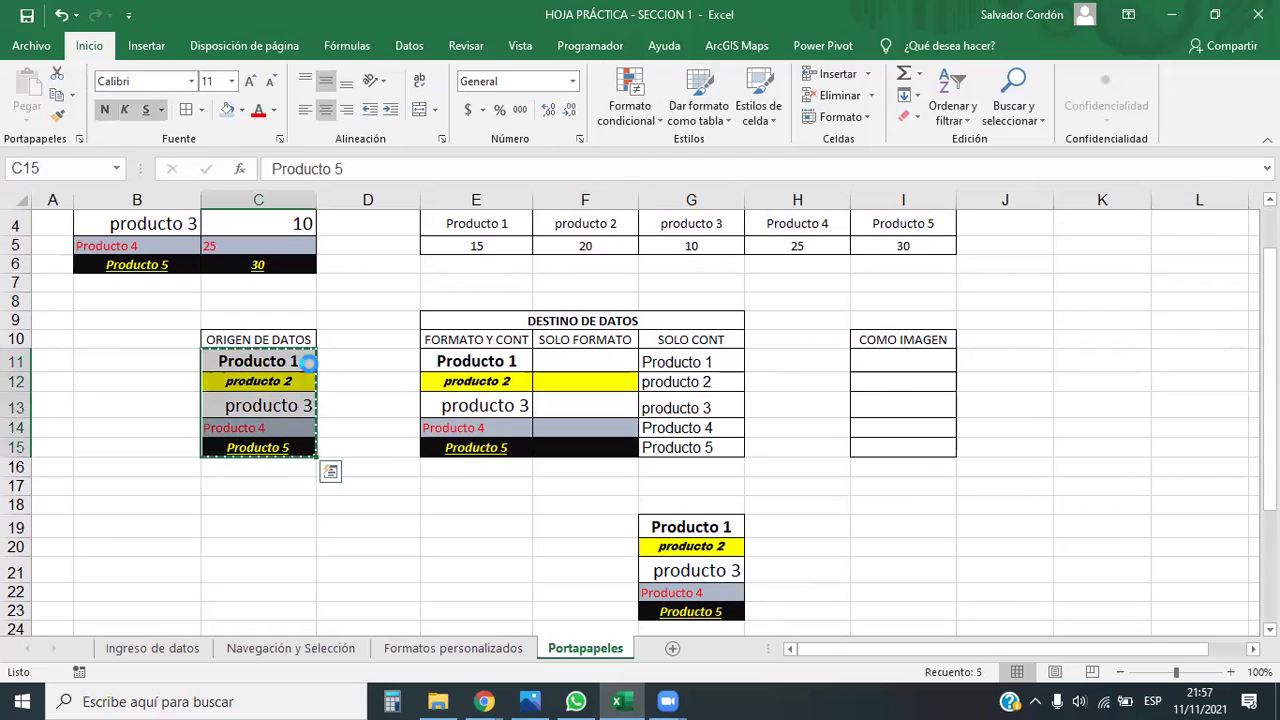
key(ctrl+c)
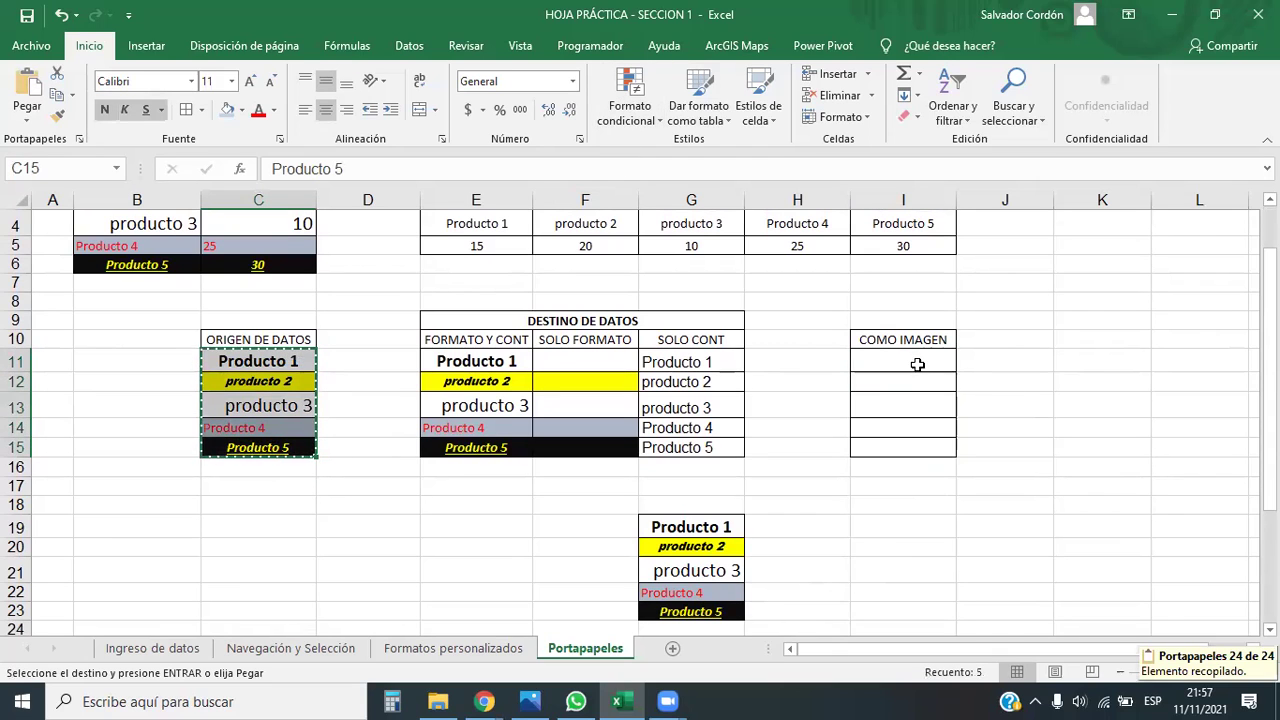
right_click(913, 359)
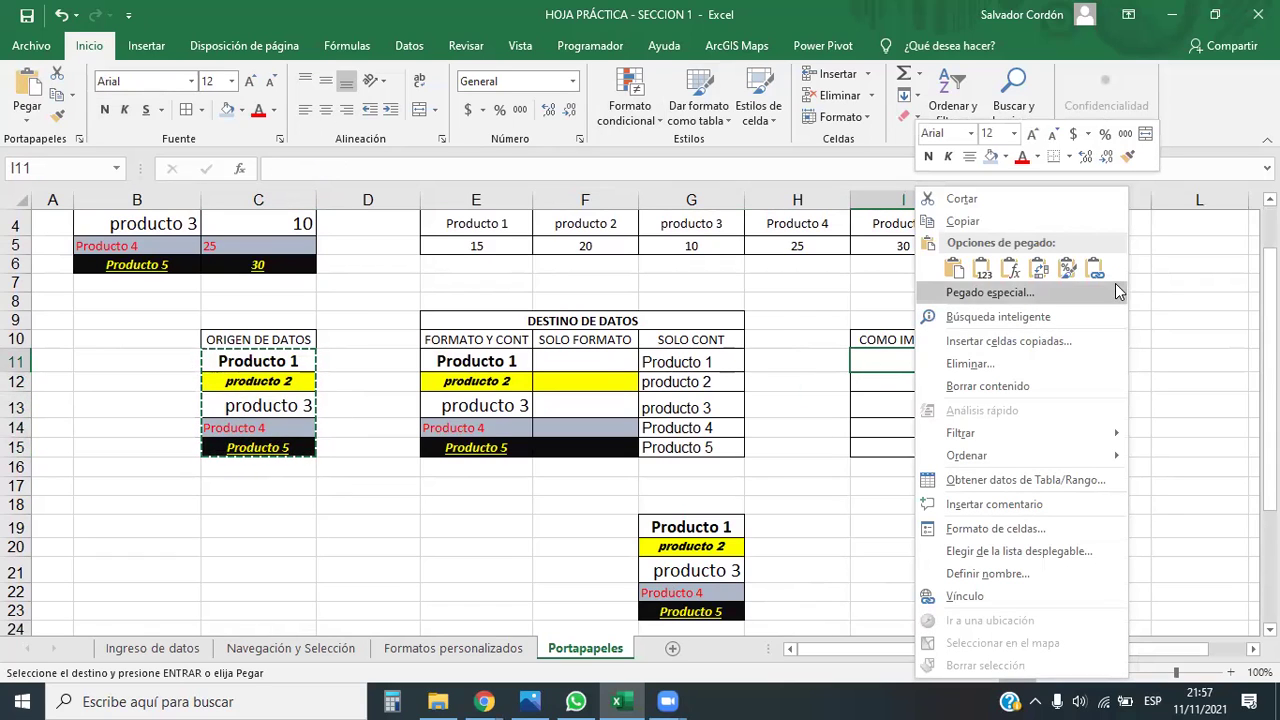
mouse_move(1114, 300)
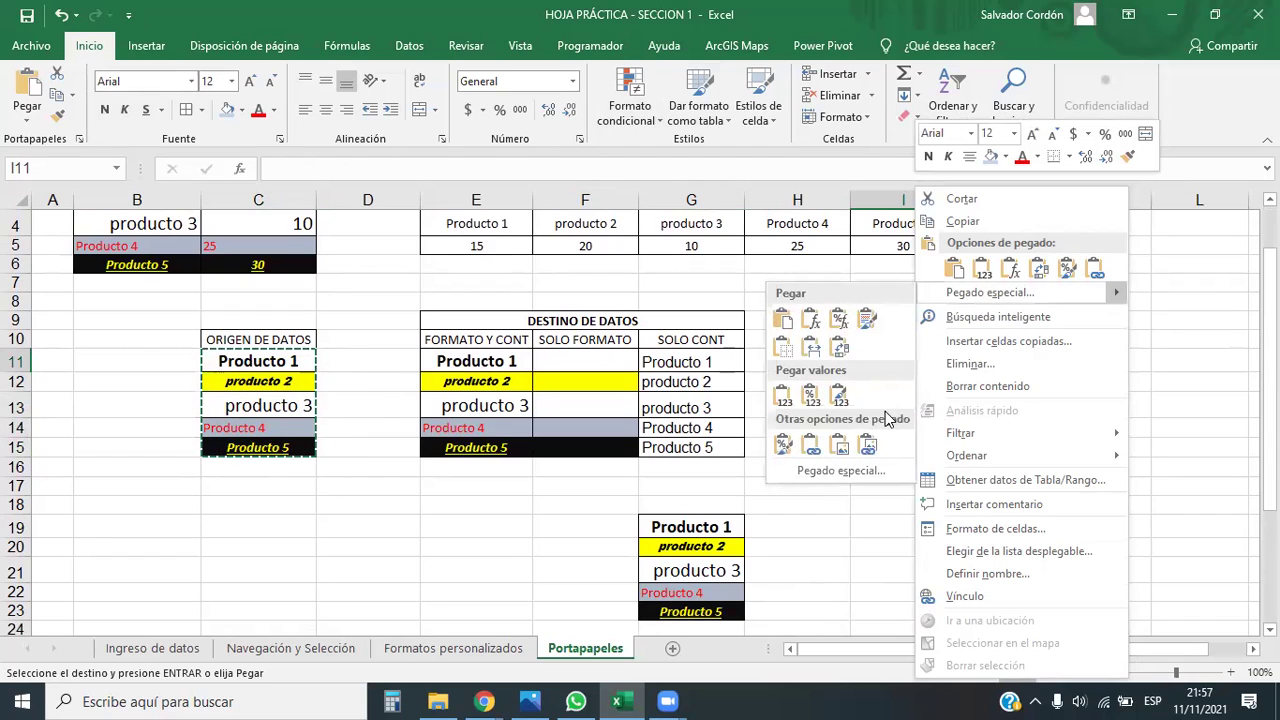
click(838, 445)
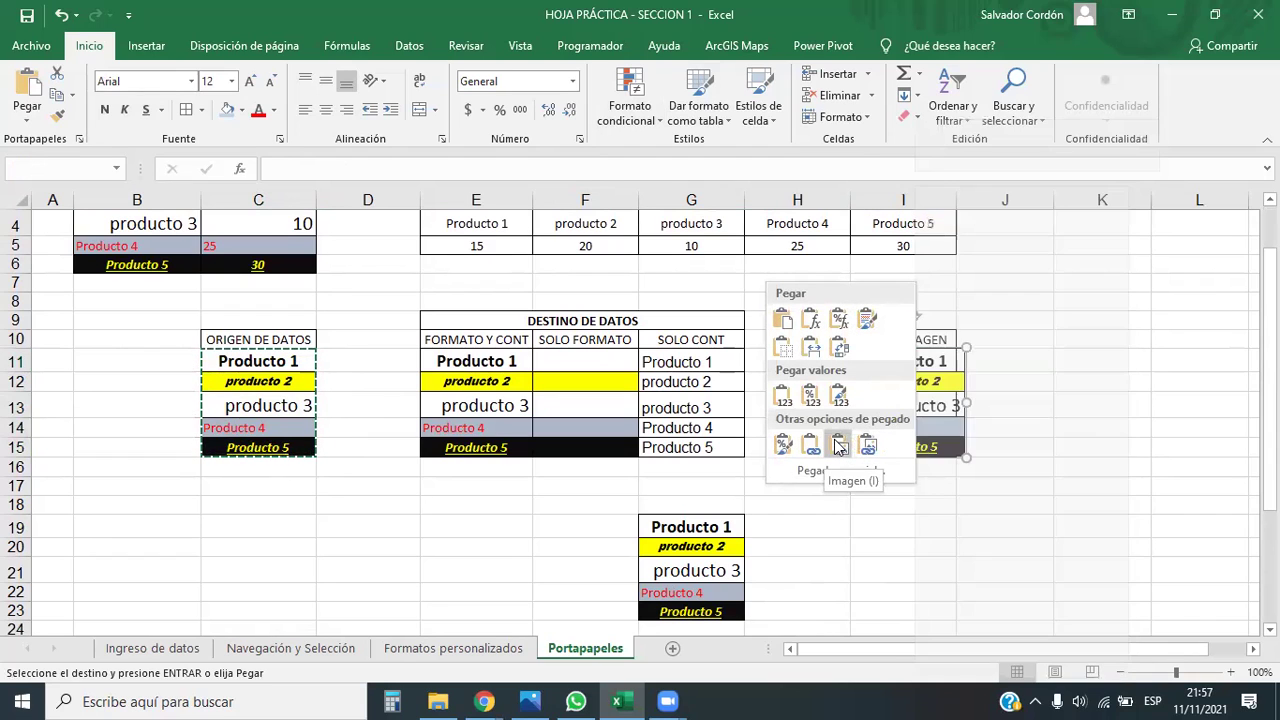
drag(940, 445, 915, 462)
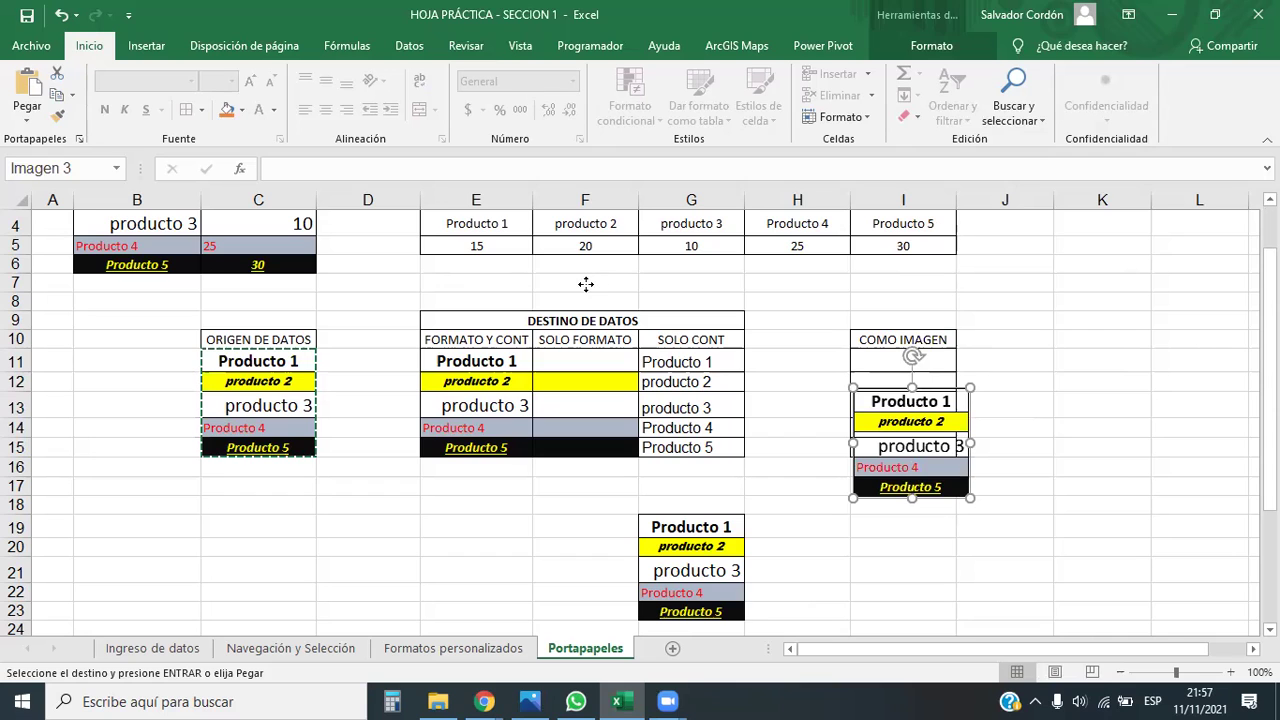
drag(504, 323, 1054, 412)
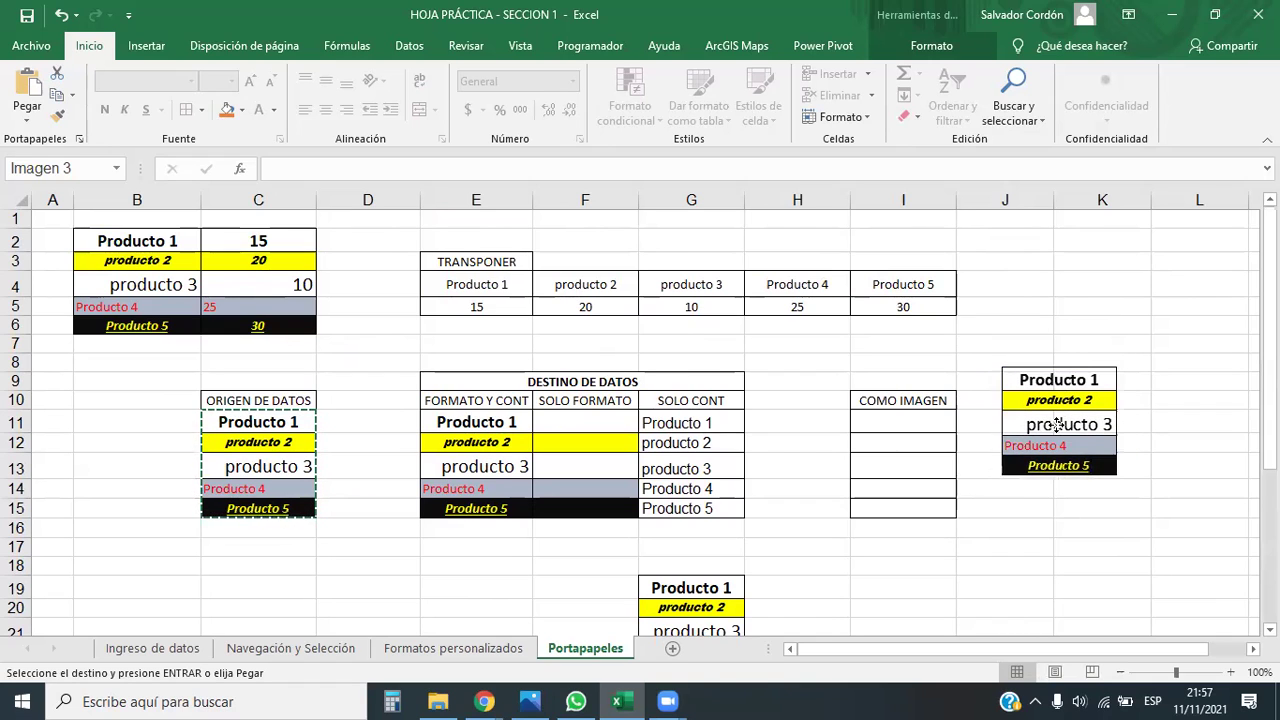
- Launch Word and create a new blank document
click(292, 697)
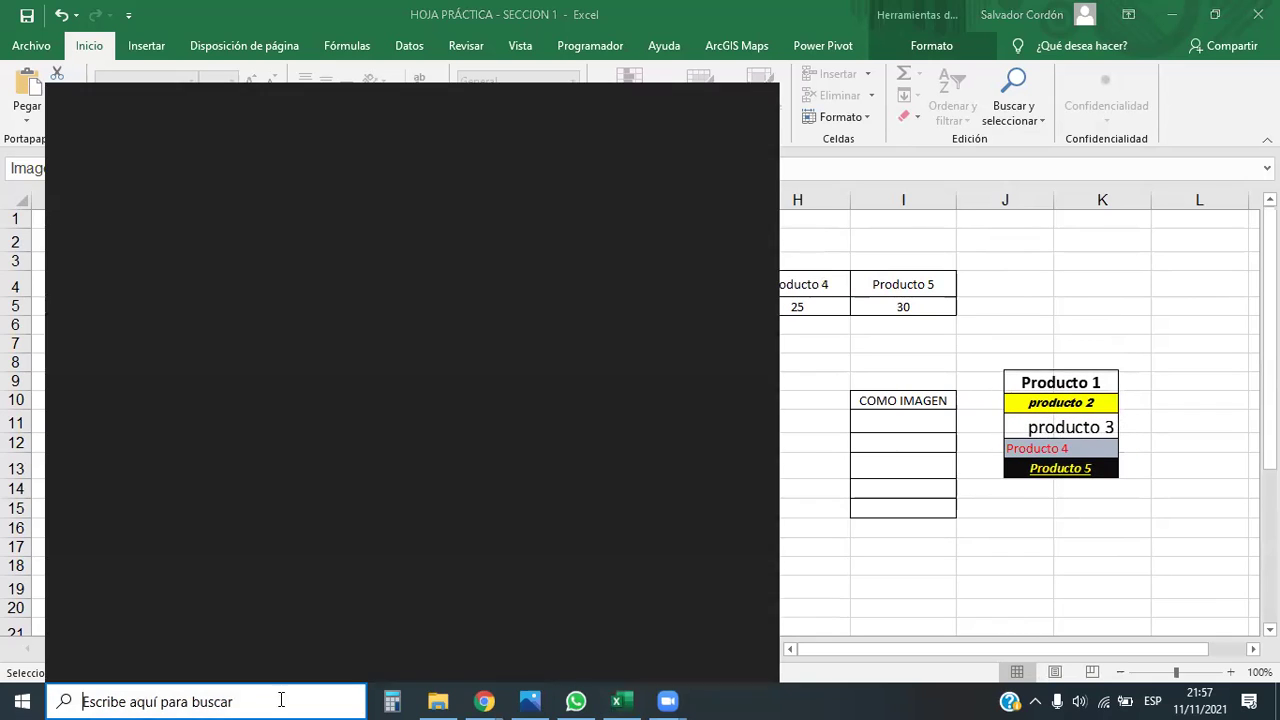
click(223, 423)
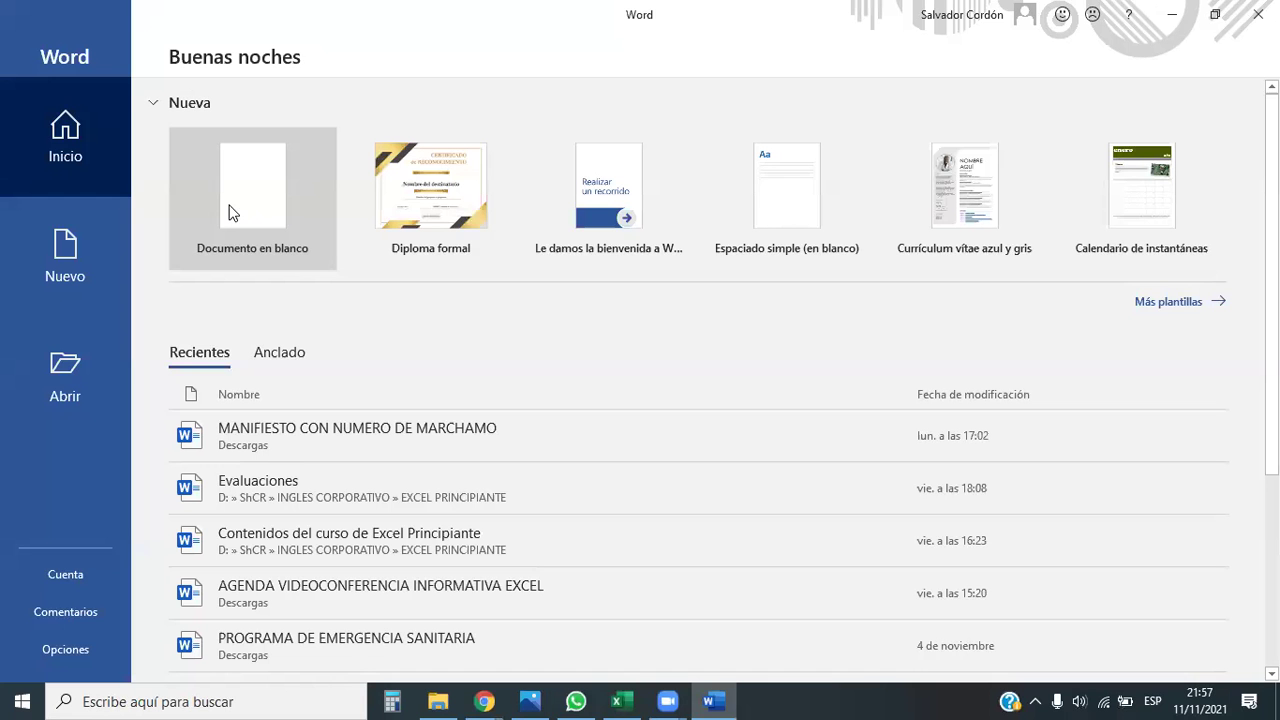
click(804, 229)
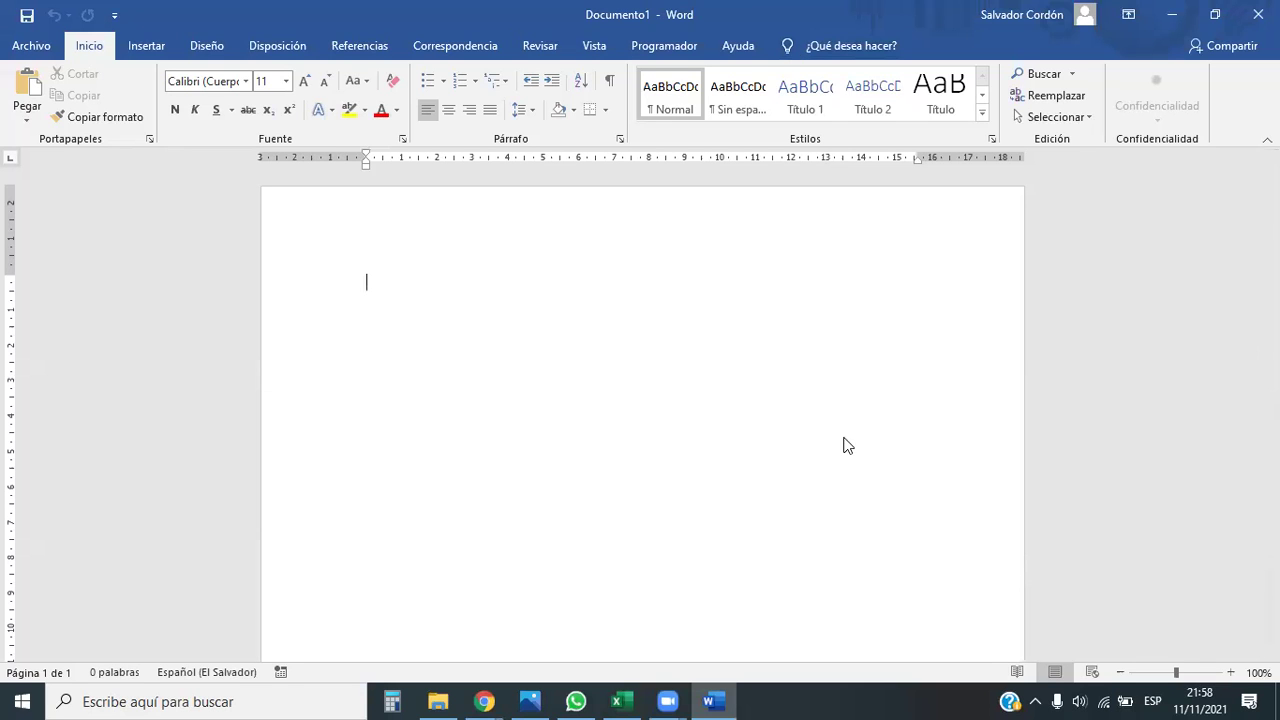
- In Excel, move the product picture up to rows 3–8 and cut it, then undo, returning to Word
click(624, 700)
drag(1045, 423, 1030, 335)
key(ctrl+x)
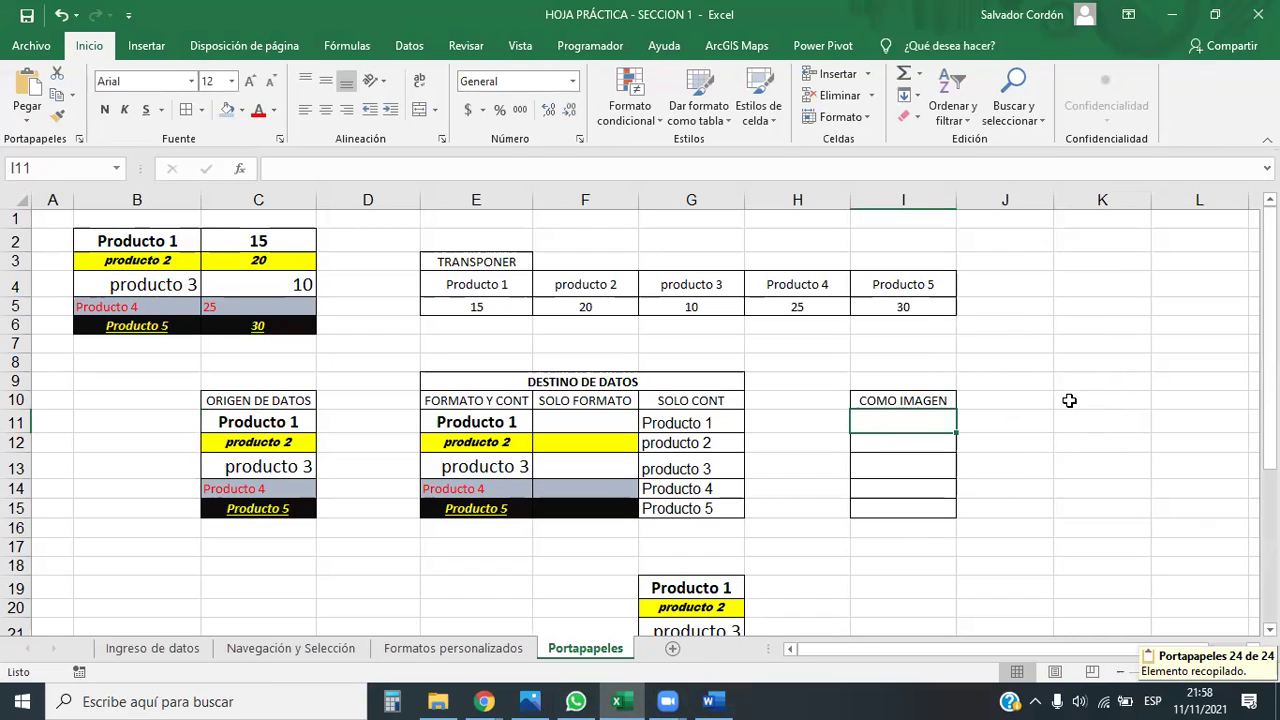
key(ctrl+z)
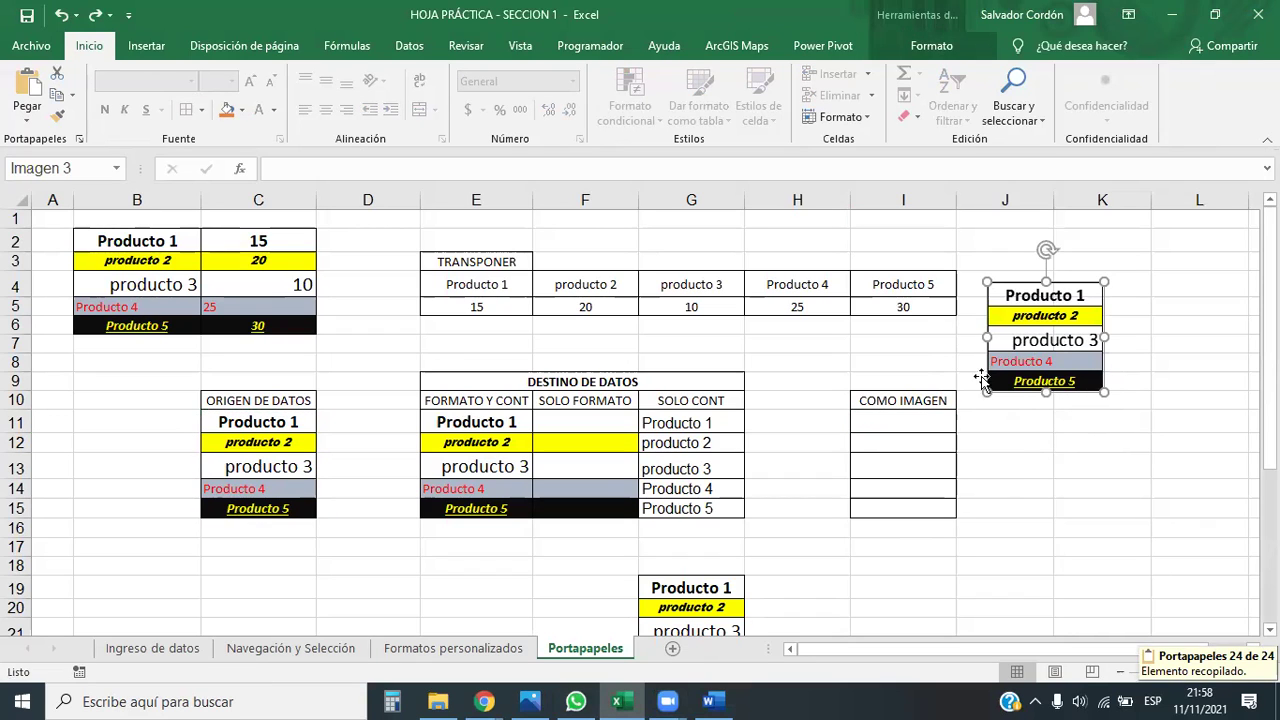
click(710, 701)
- Paste the product table into the blank document as a picture and select it
right_click(384, 280)
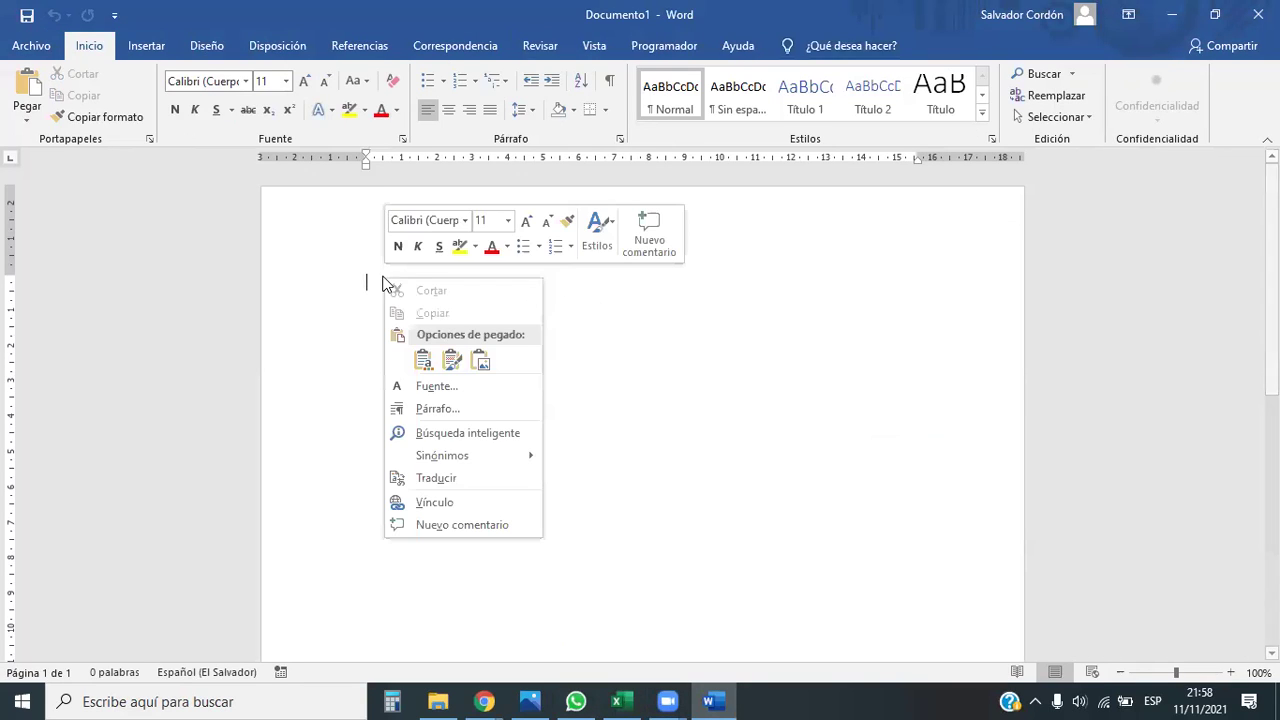
click(480, 360)
click(602, 403)
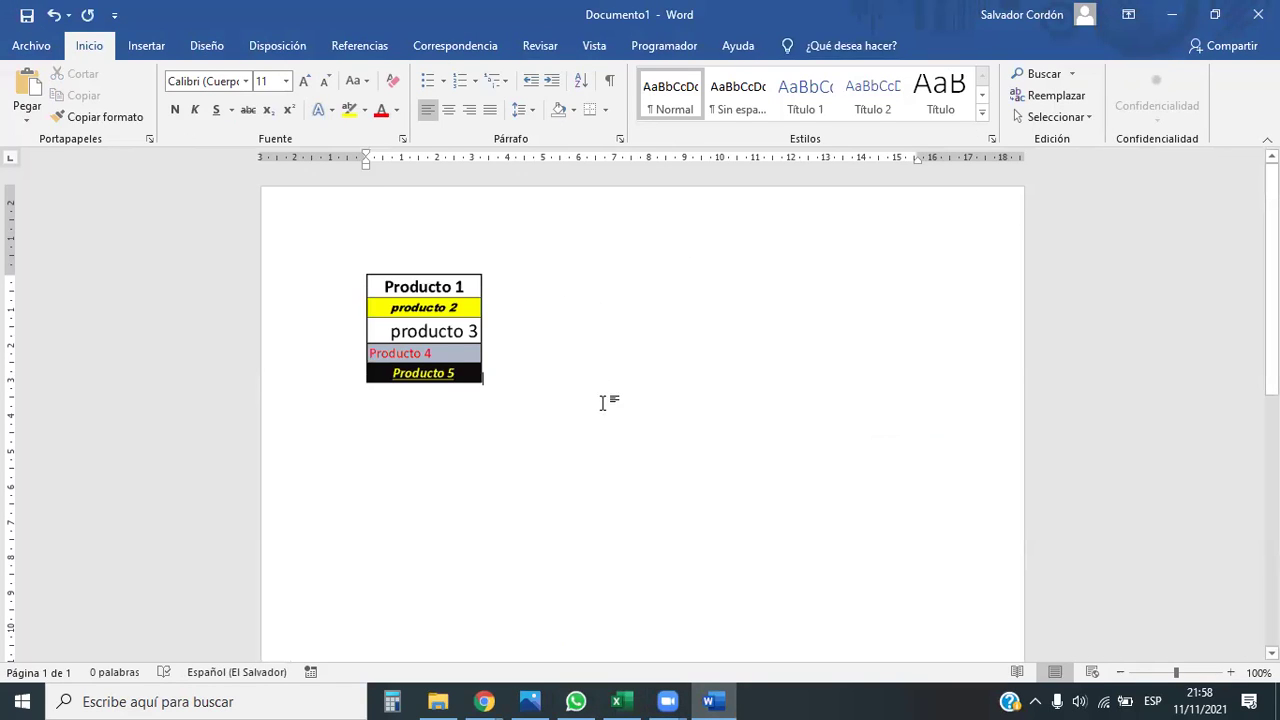
key(ctrl+z)
key(ctrl+v)
key(shift+Left)
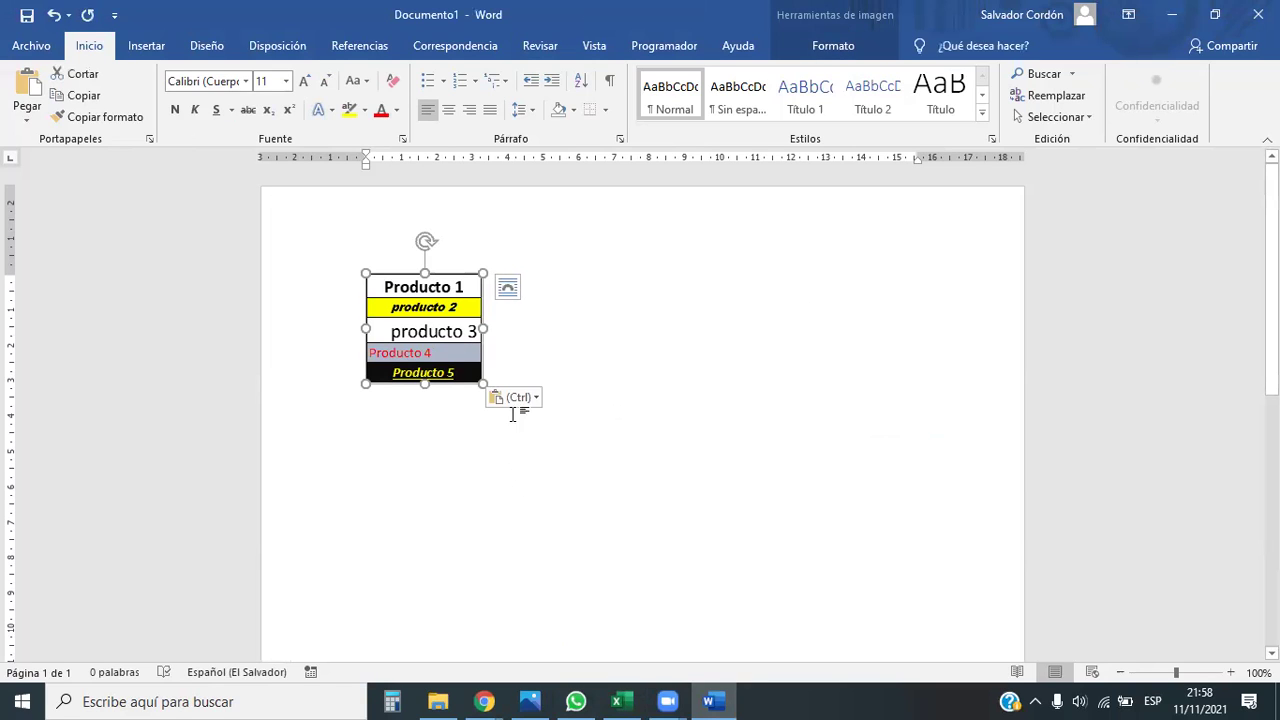
- Set the picture to float behind text, then resize and reposition it on the page
click(508, 288)
click(605, 460)
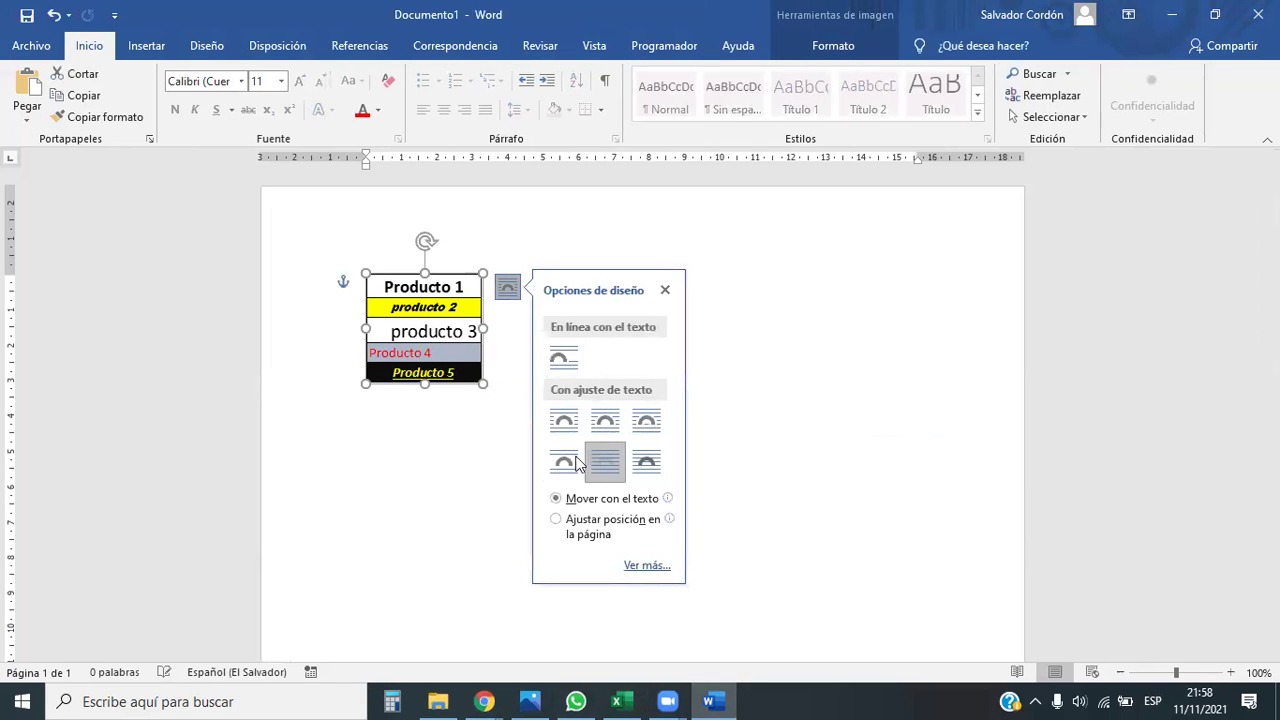
drag(484, 384, 709, 591)
mouse_move(680, 500)
mouse_down()
mouse_move(737, 423)
mouse_move(740, 492)
mouse_move(546, 423)
mouse_move(669, 490)
mouse_up()
scroll(740, 492, down, 2)
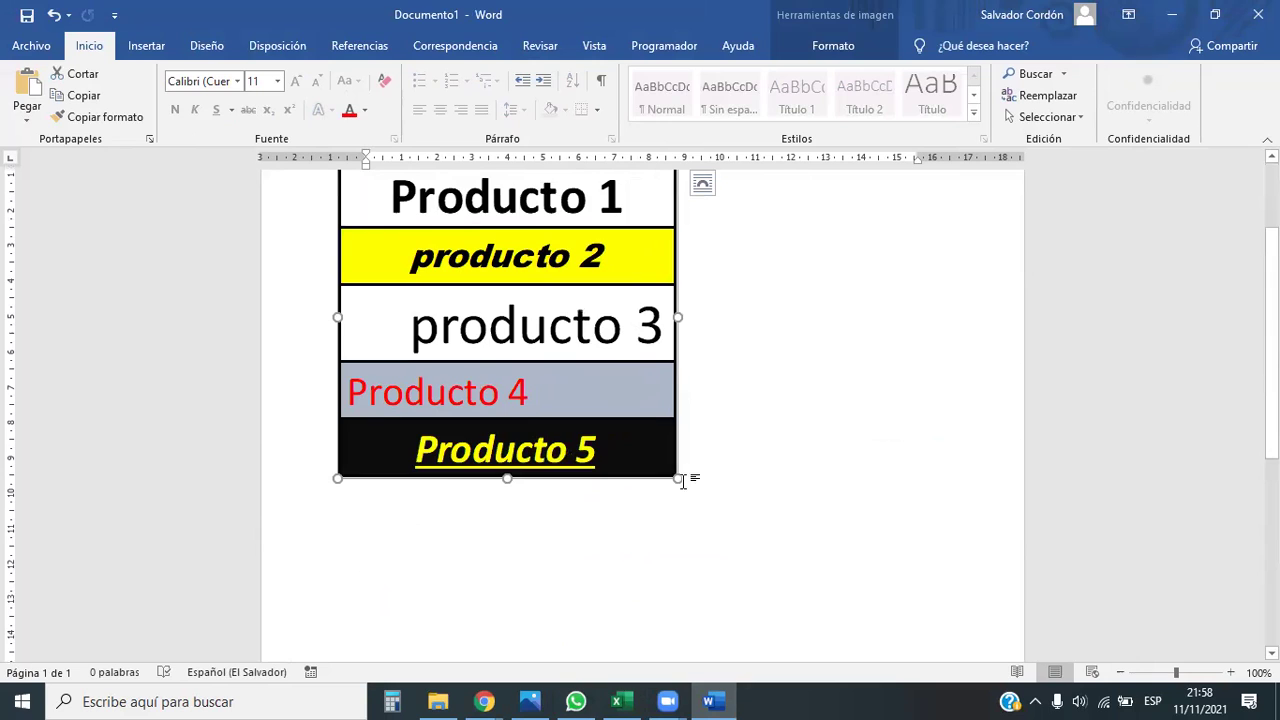
scroll(683, 482, up, 1)
drag(676, 524, 531, 391)
drag(448, 310, 746, 379)
- Flip the picture upside down and mirror it, then move it up and delete it
mouse_move(752, 268)
mouse_down()
mouse_move(785, 272)
mouse_move(726, 503)
mouse_move(754, 510)
mouse_move(837, 440)
mouse_move(750, 287)
mouse_up()
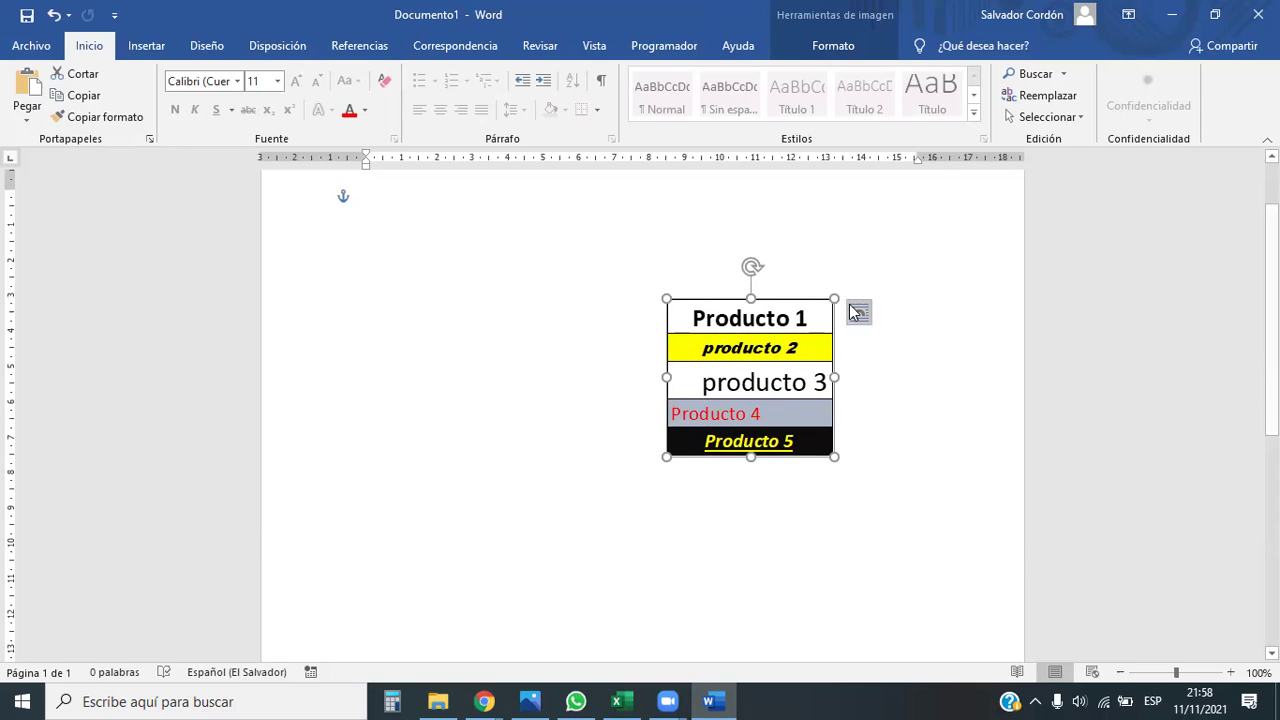
drag(835, 298, 394, 401)
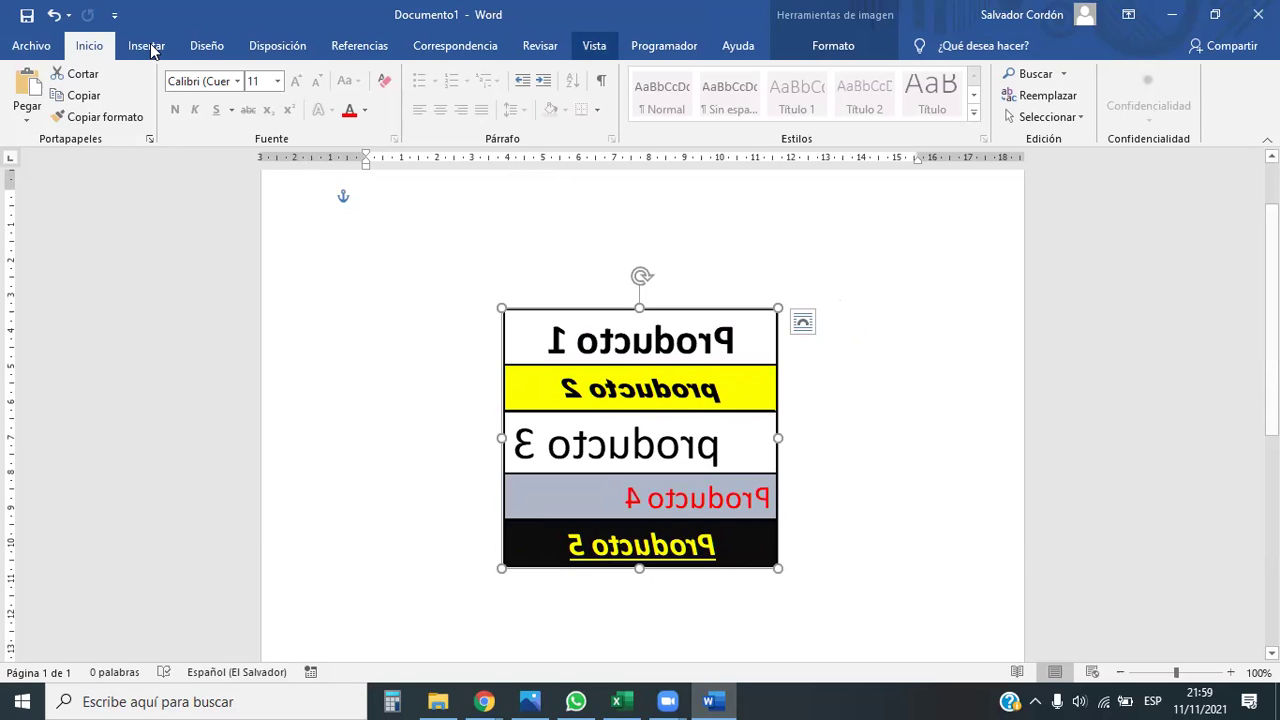
drag(688, 398, 690, 333)
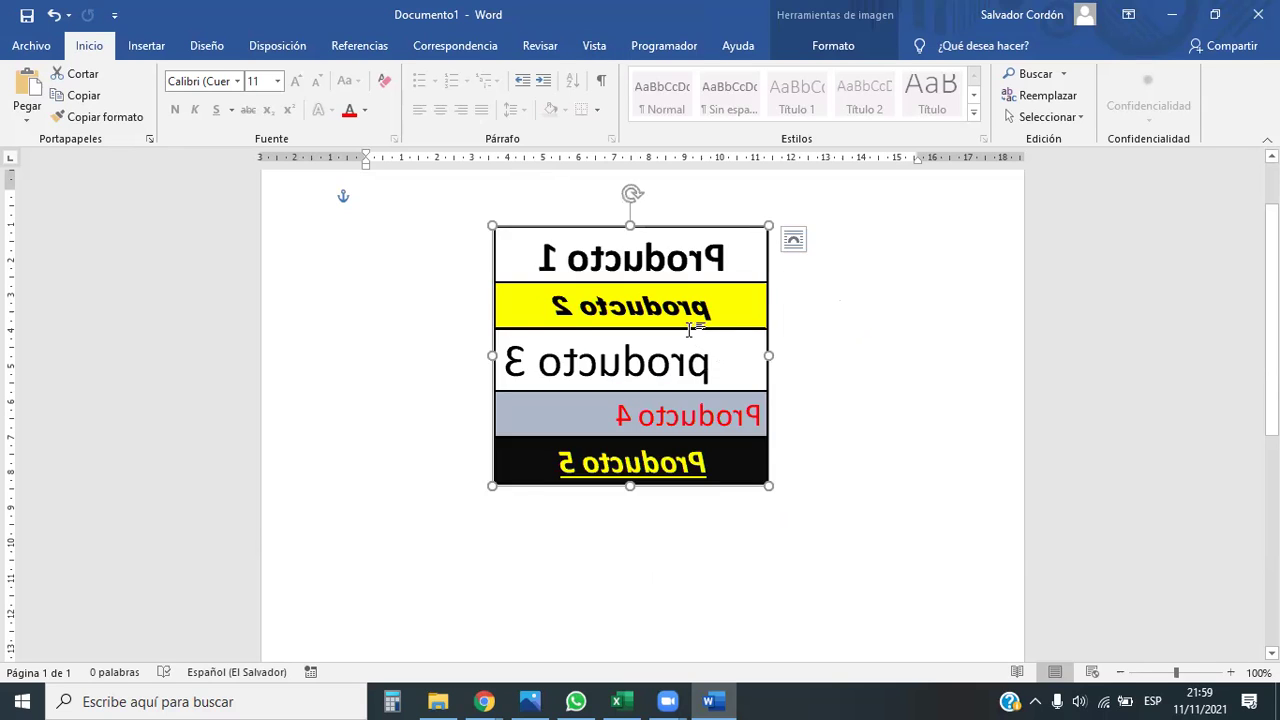
key(Delete)
scroll(610, 340, up, 1)
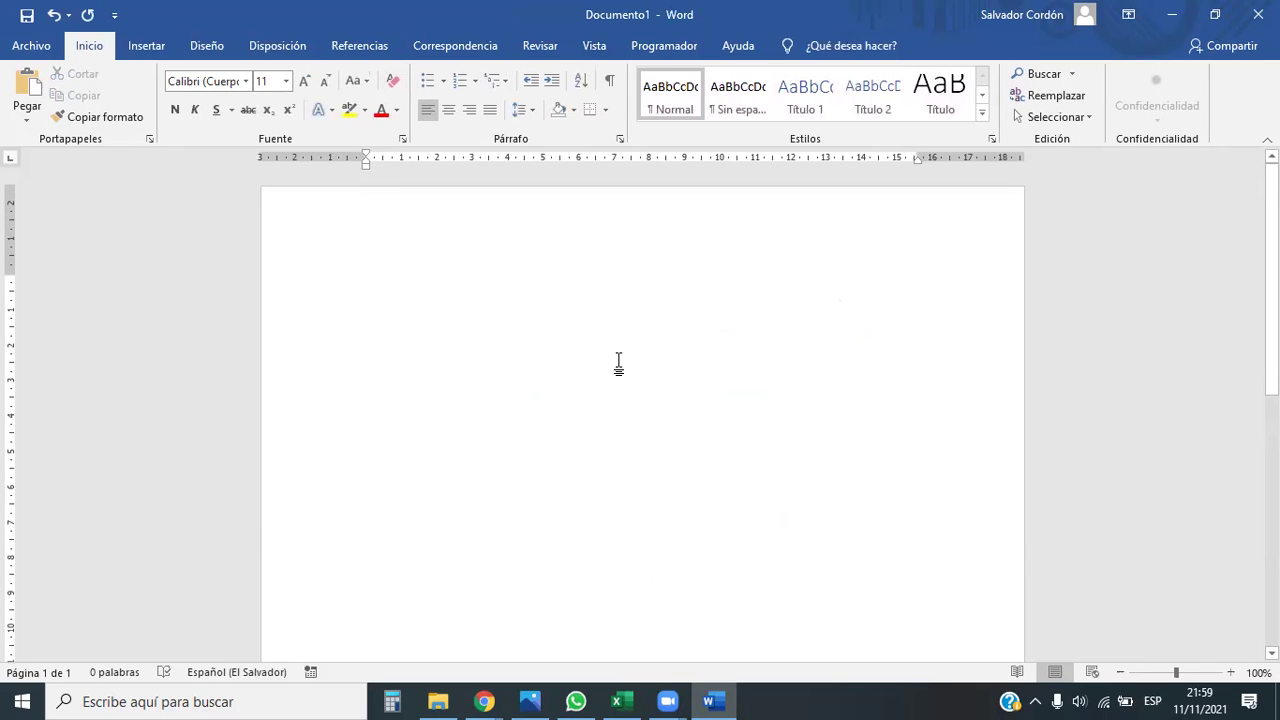
- Copy the ORIGEN DE DATOS range C10:C15 in Excel and paste it into the Word page
key(alt+Tab)
key(alt+Tab)
key(alt+Tab)
key(alt+Tab)
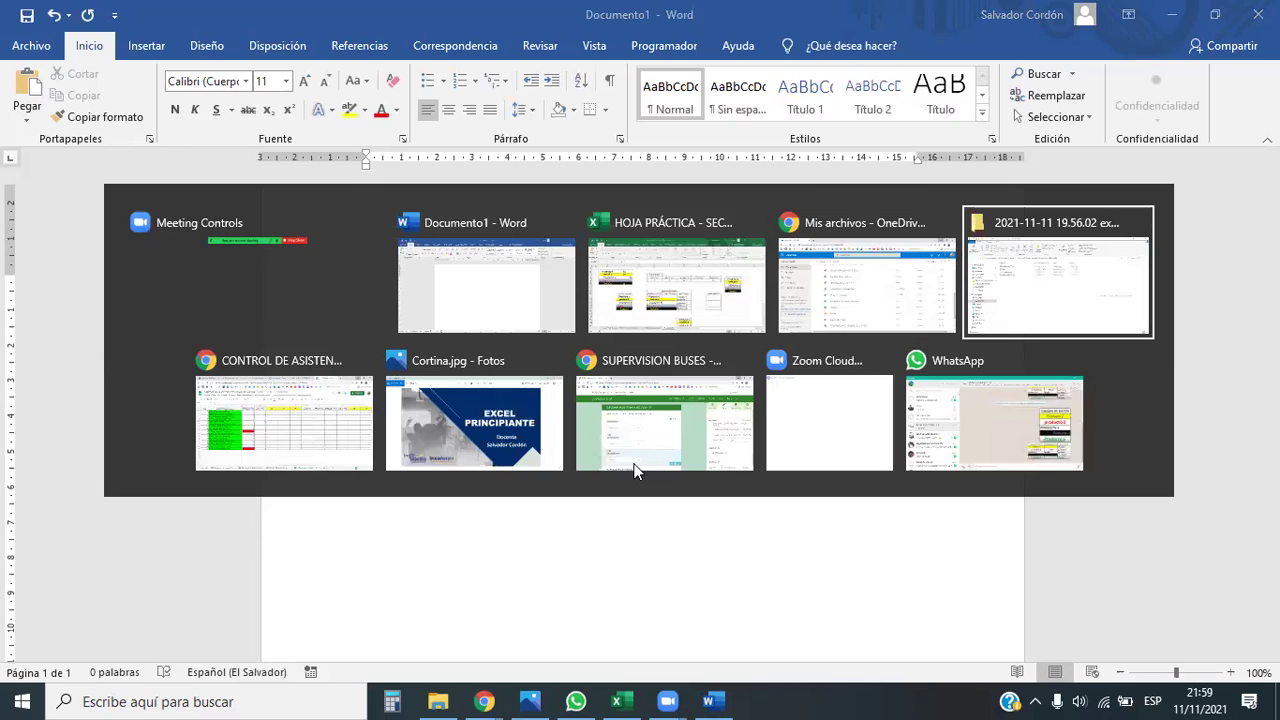
key(alt+shift+Tab)
key(alt+shift+Tab)
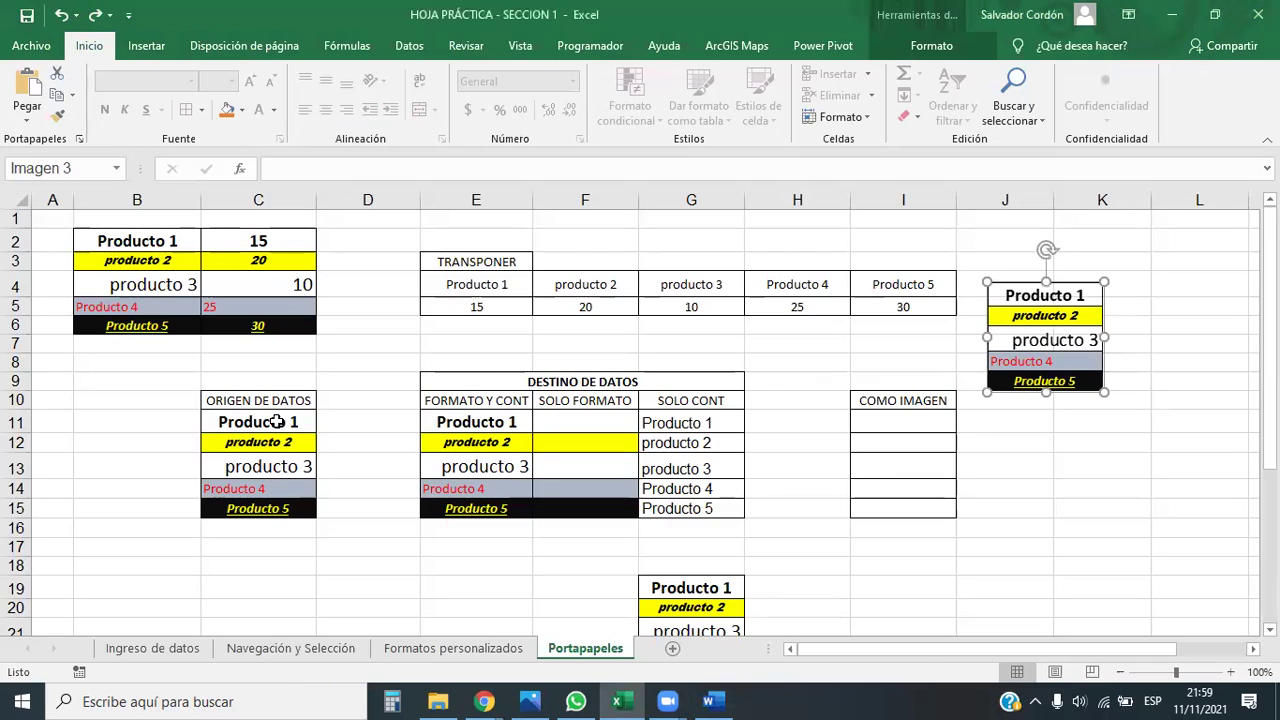
drag(270, 400, 290, 508)
key(ctrl+c)
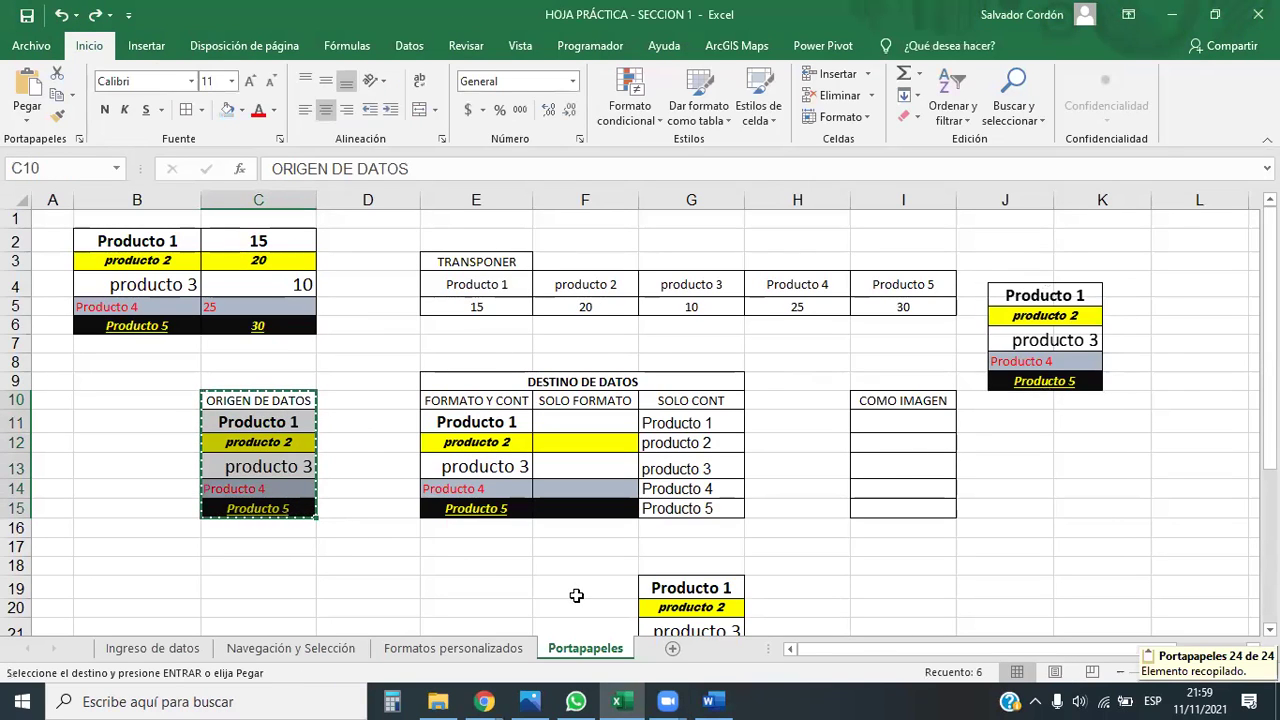
key(alt+Tab)
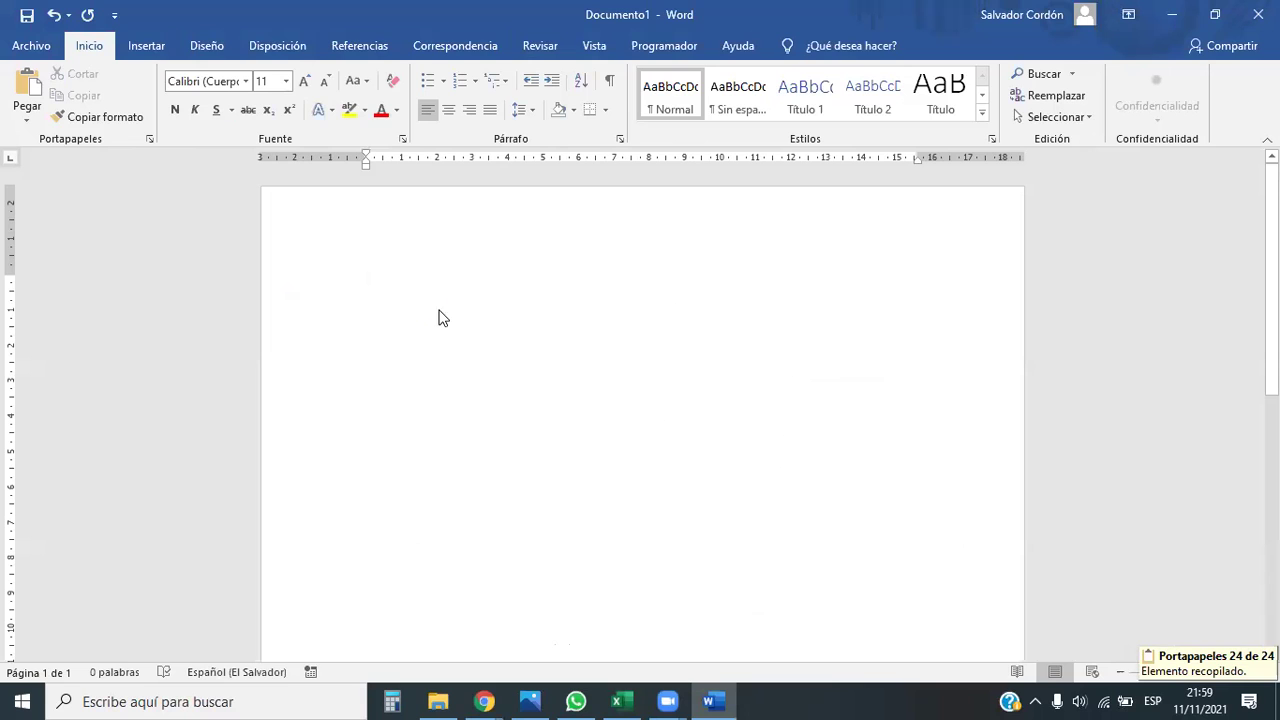
key(ctrl+v)
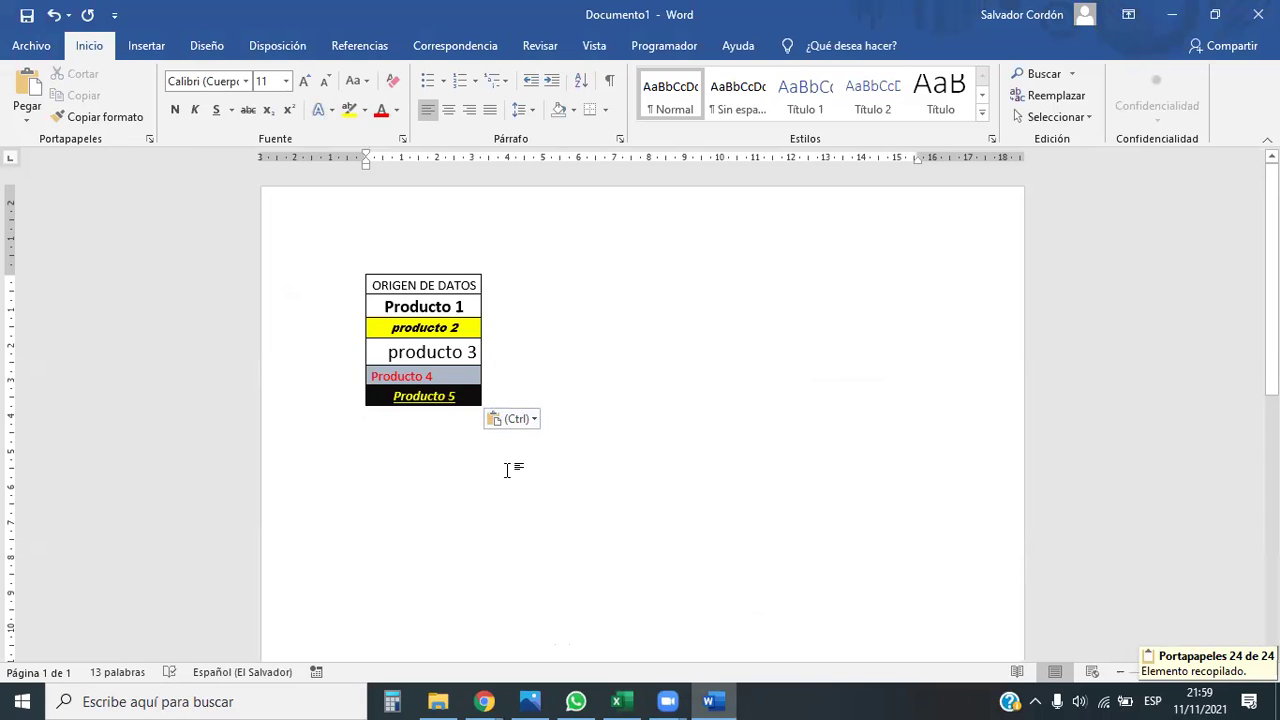
click(500, 462)
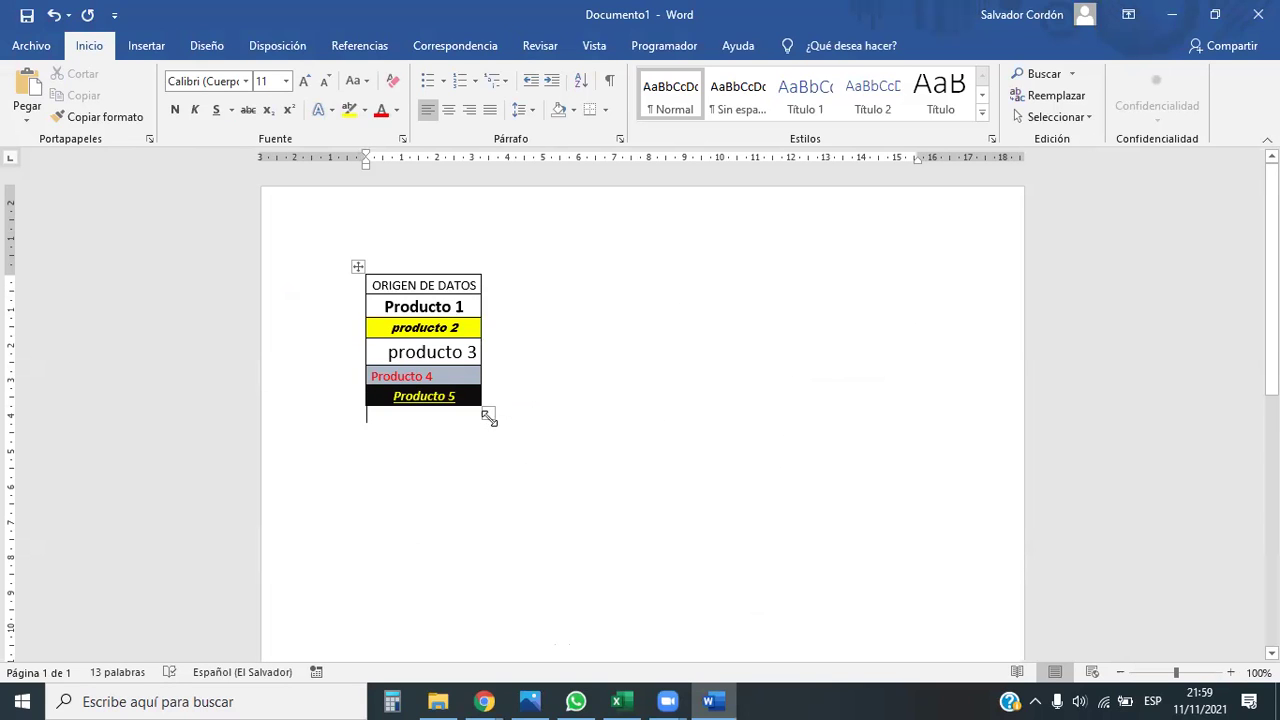
drag(486, 413, 733, 604)
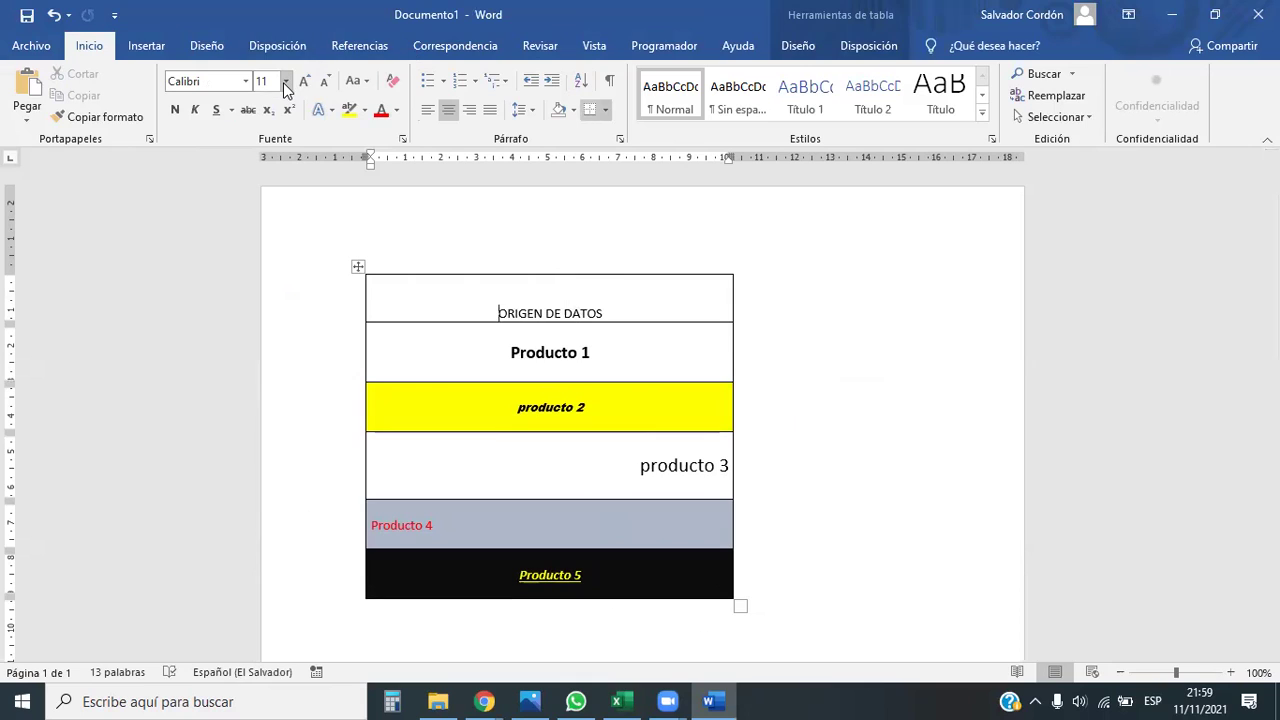
click(620, 298)
click(698, 466)
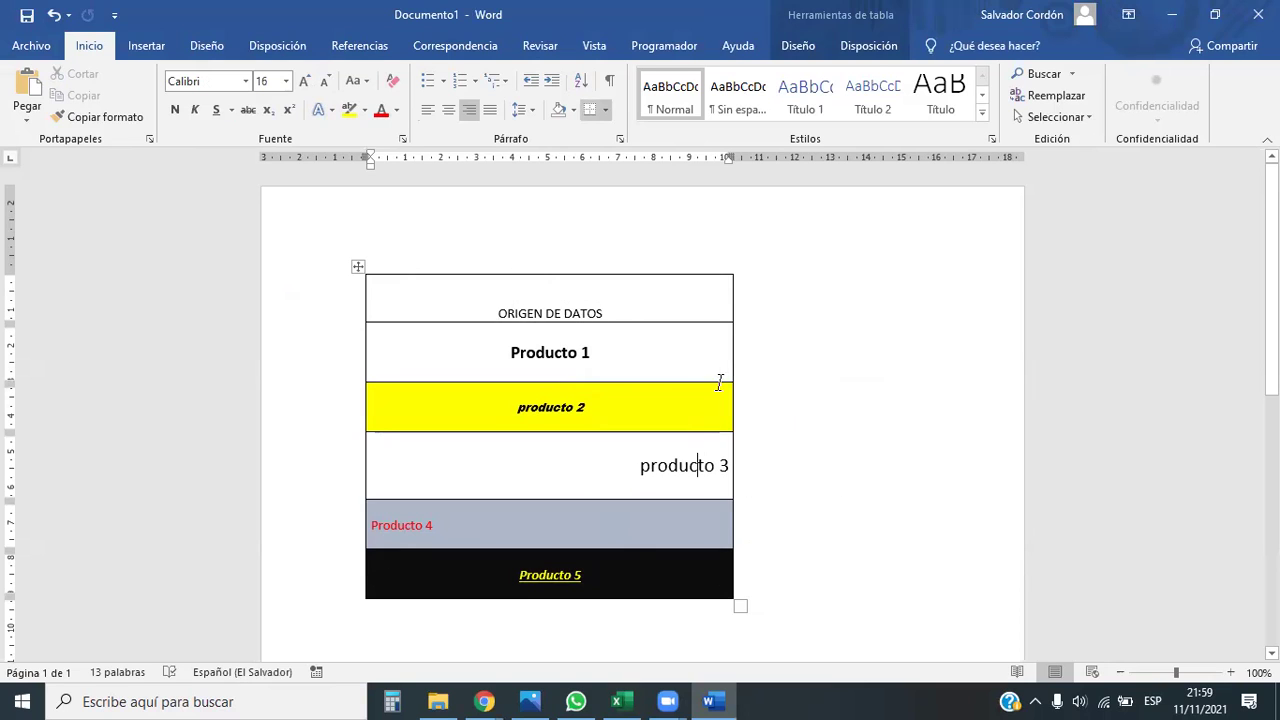
drag(732, 325, 597, 322)
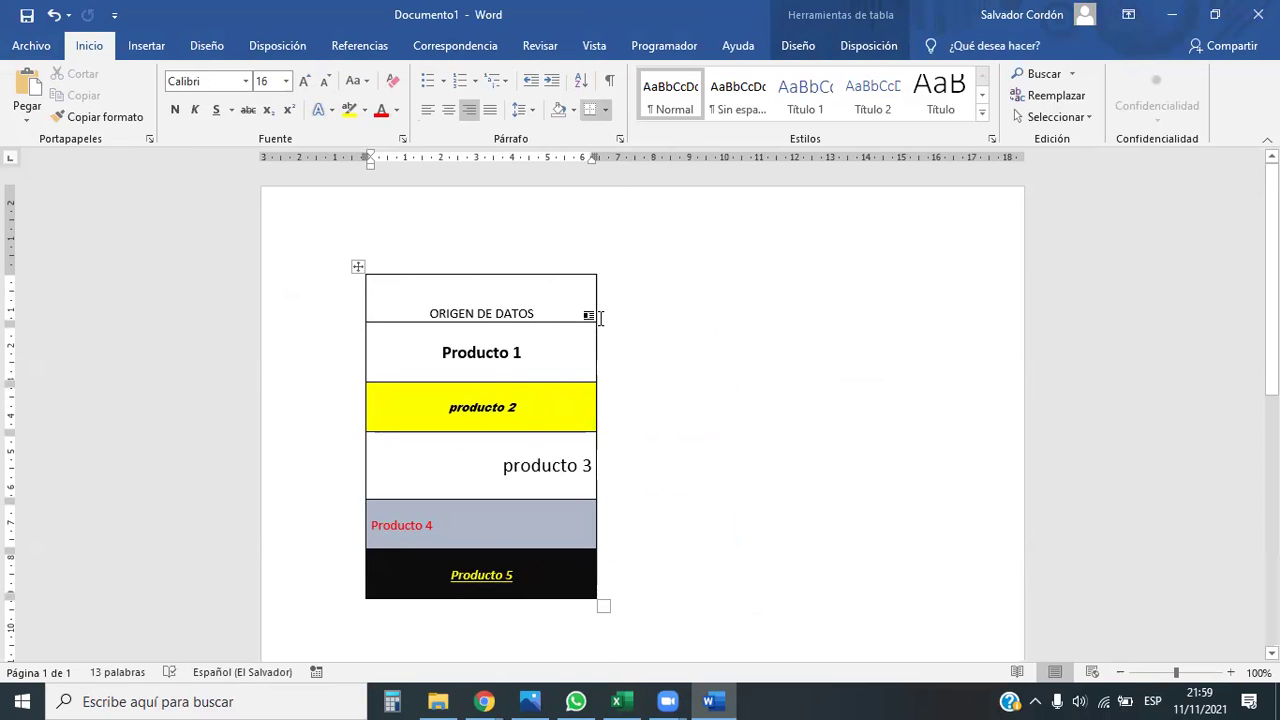
click(598, 317)
click(569, 354)
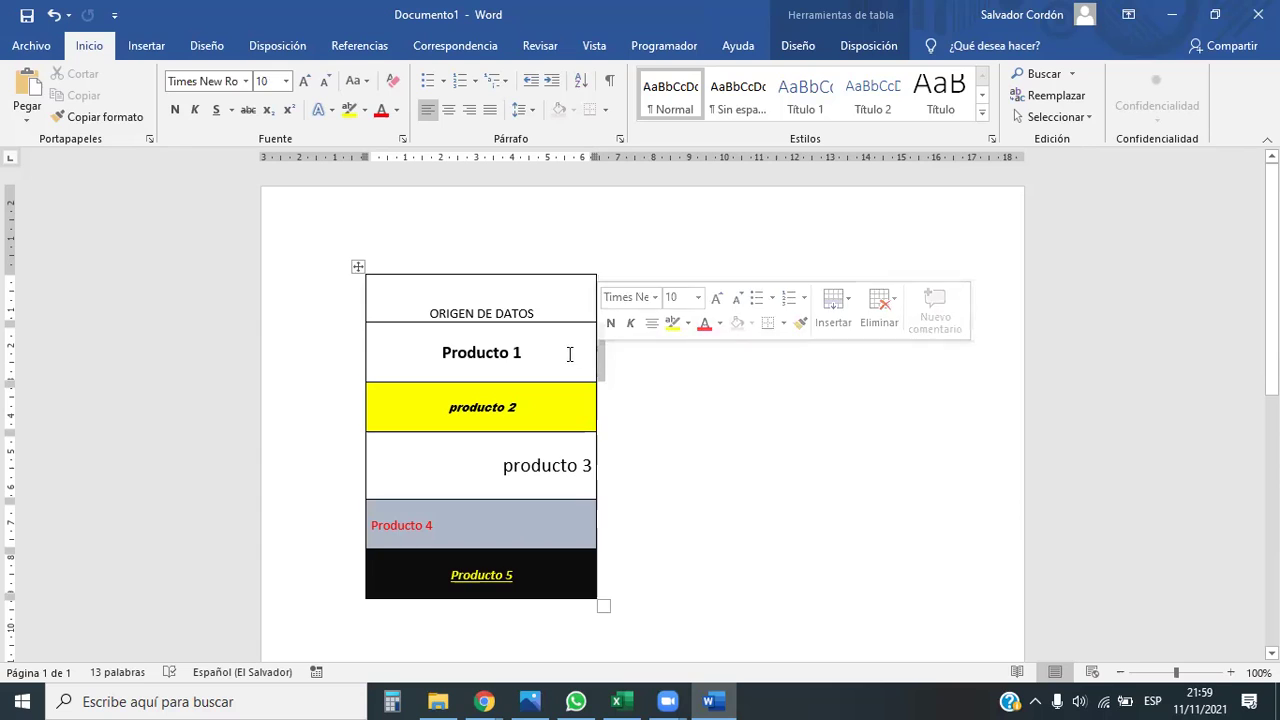
drag(595, 357, 738, 348)
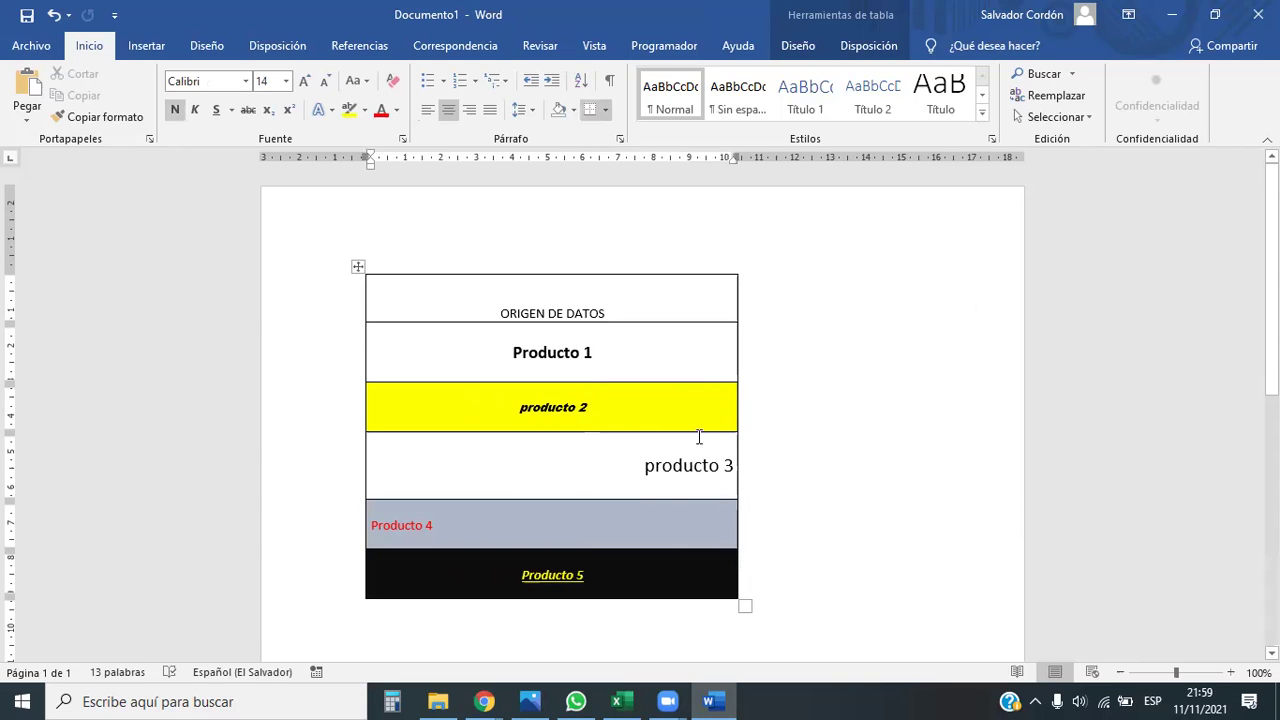
click(357, 271)
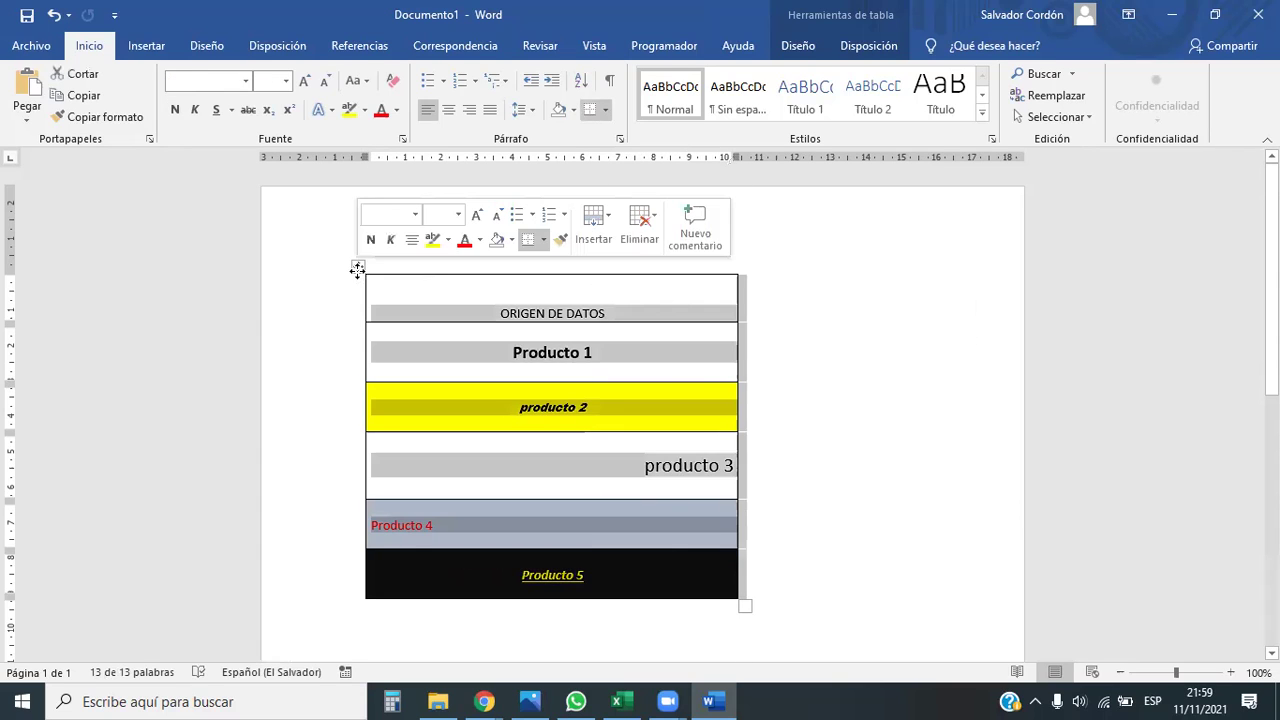
key(Delete)
key(ctrl+z)
key(ctrl+z)
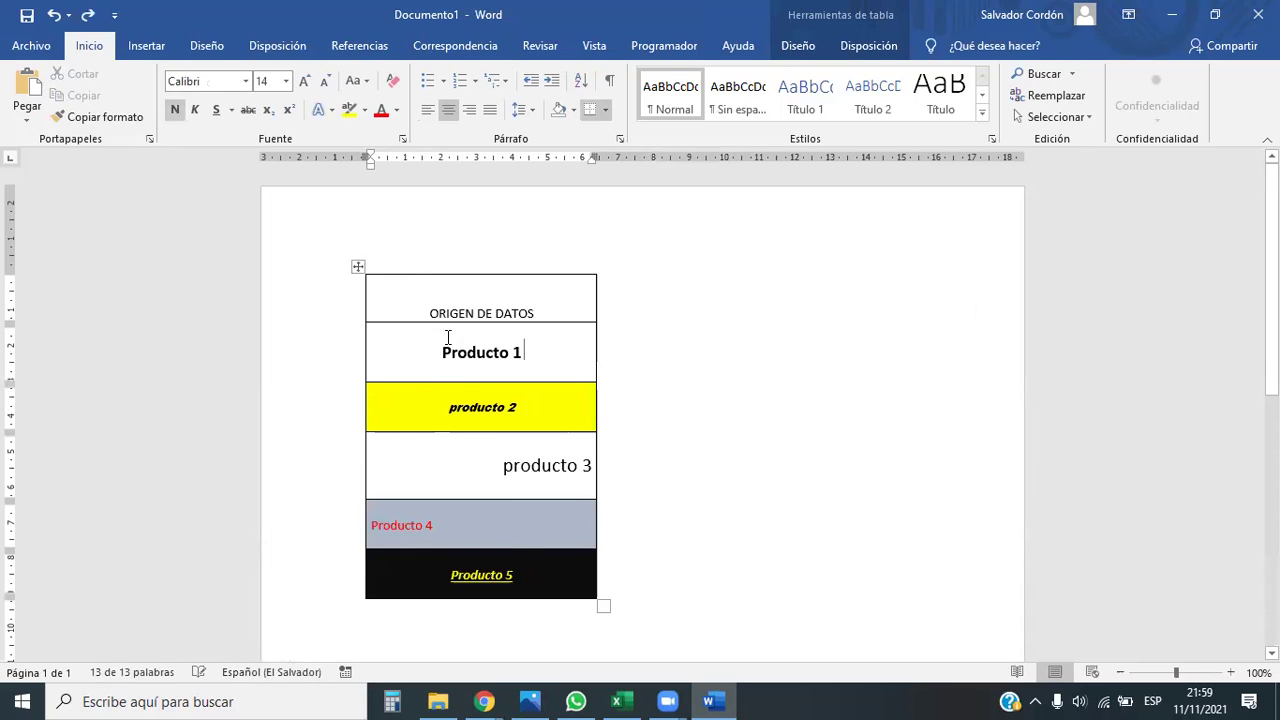
key(alt)
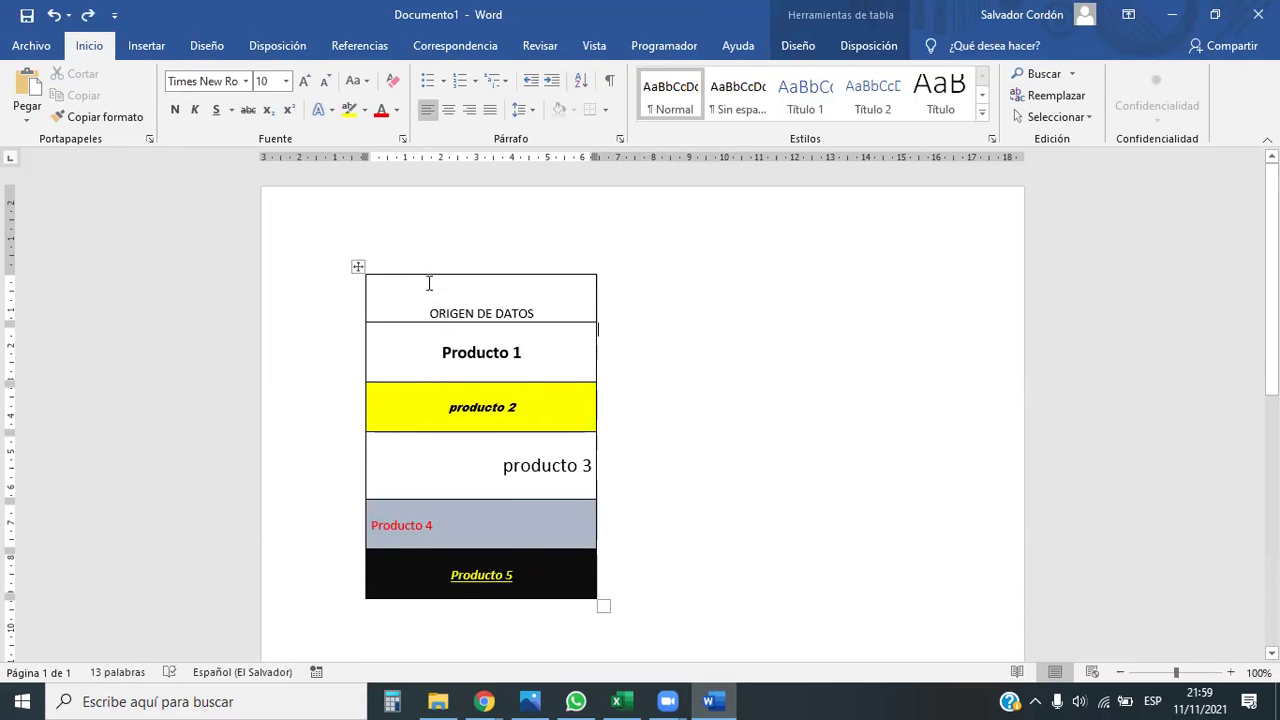
click(358, 267)
key(ctrl+x)
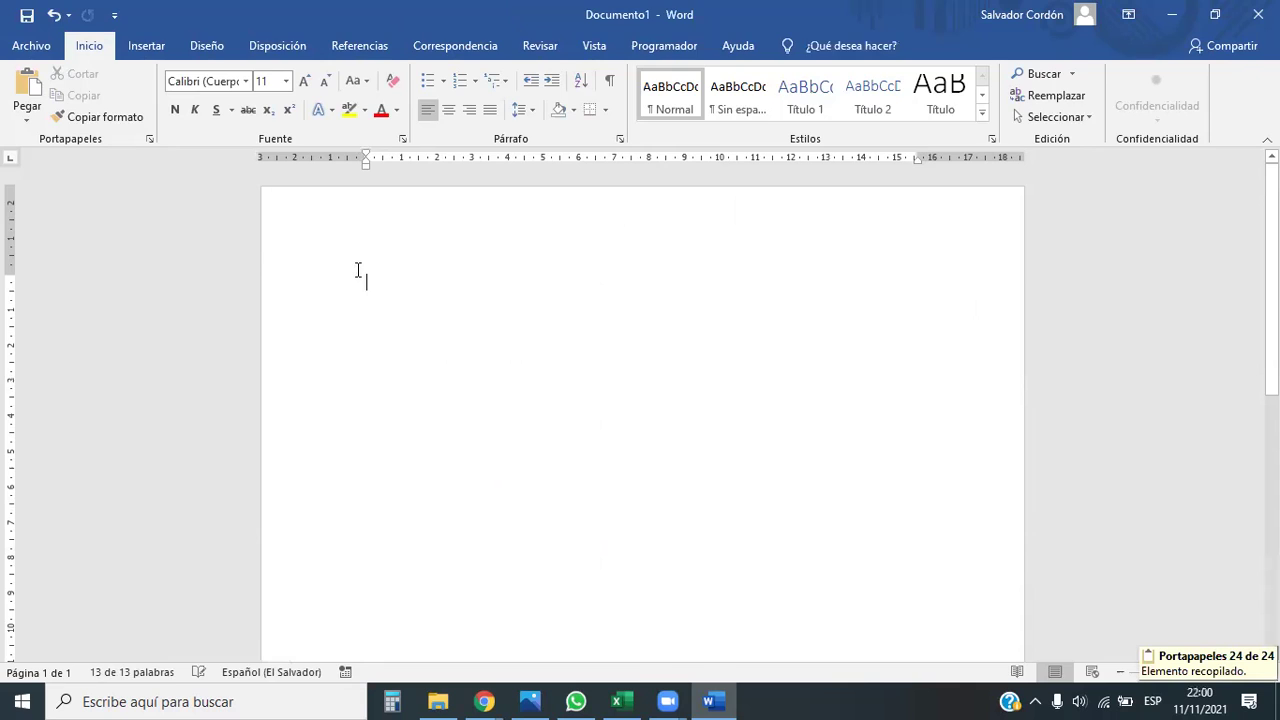
key(alt+Tab)
key(ctrl+v)
key(ctrl+c)
key(alt+Tab)
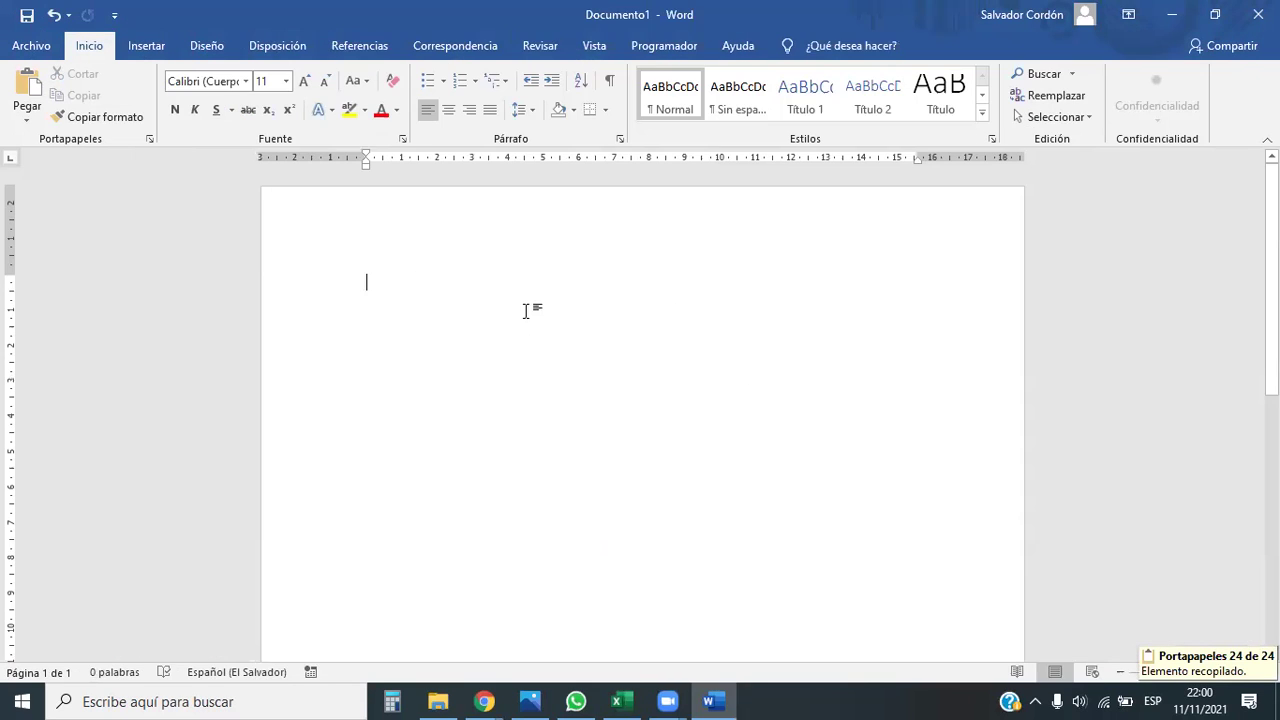
- In Excel, paste the copied range at D6 as a picture and move it to columns J–K, rows 10–15
key(alt+Tab)
right_click(1050, 440)
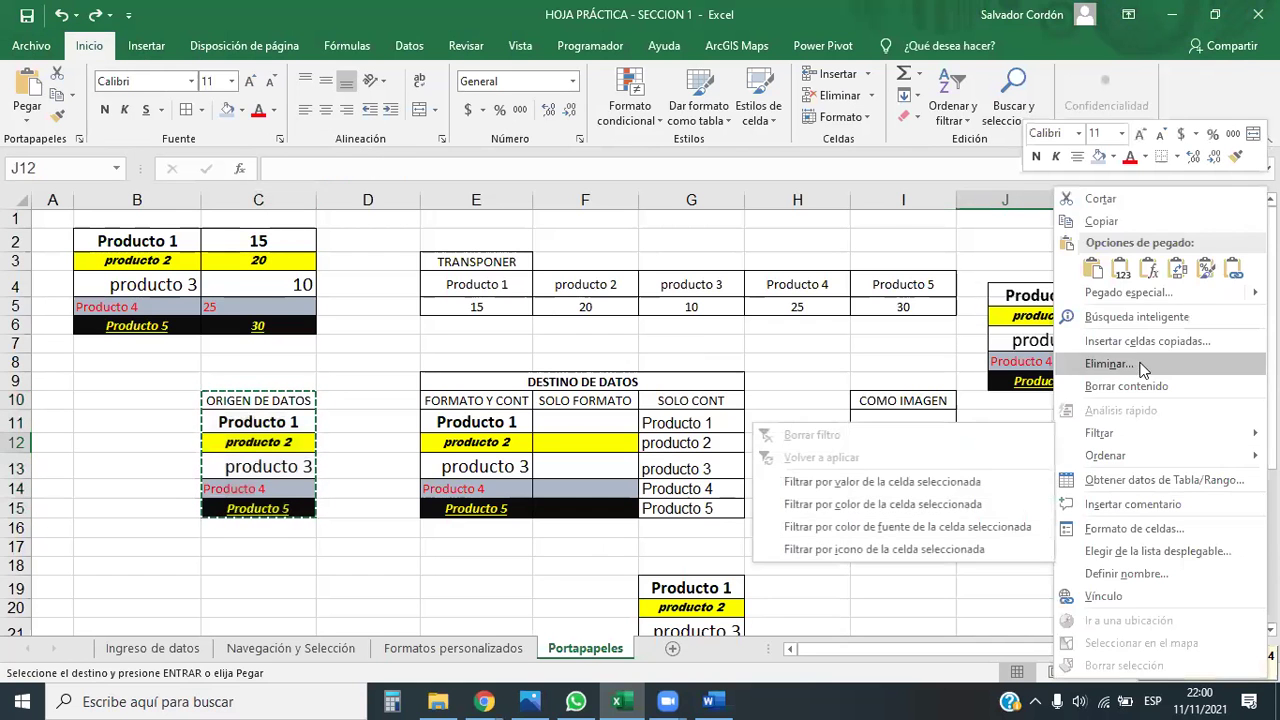
click(1095, 296)
key(ctrl+alt+v)
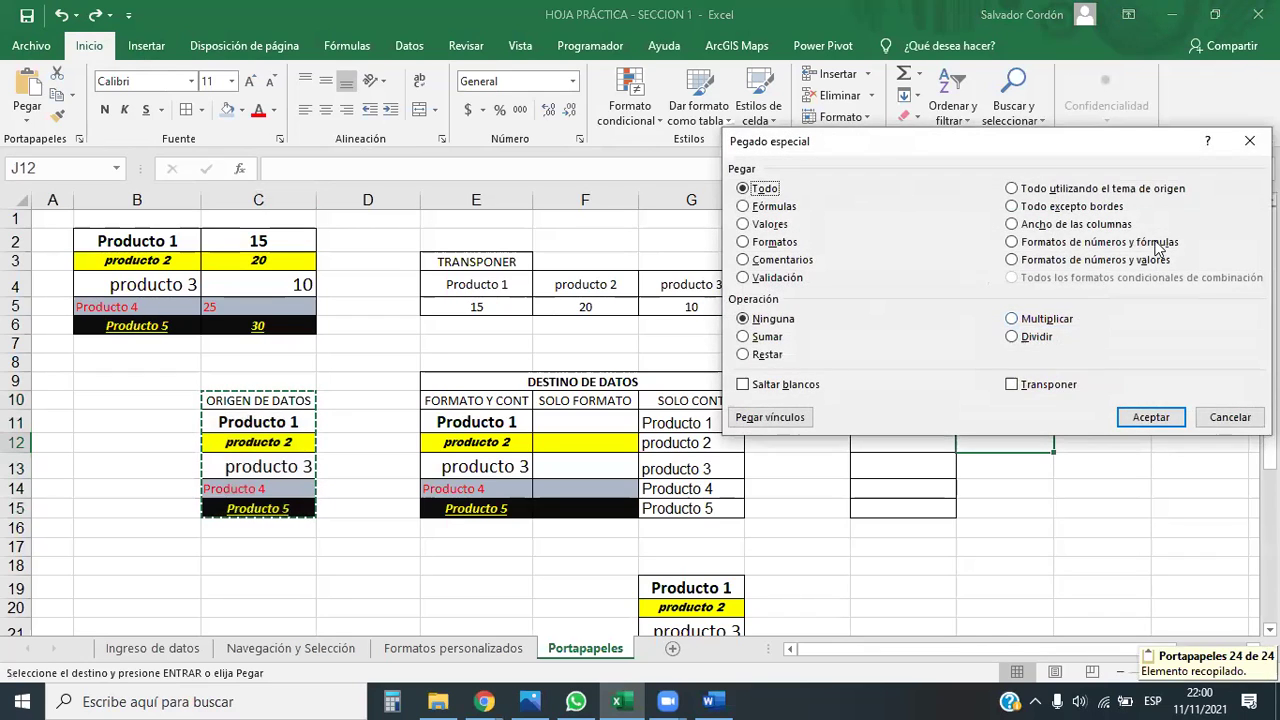
click(1250, 142)
click(401, 320)
right_click(401, 320)
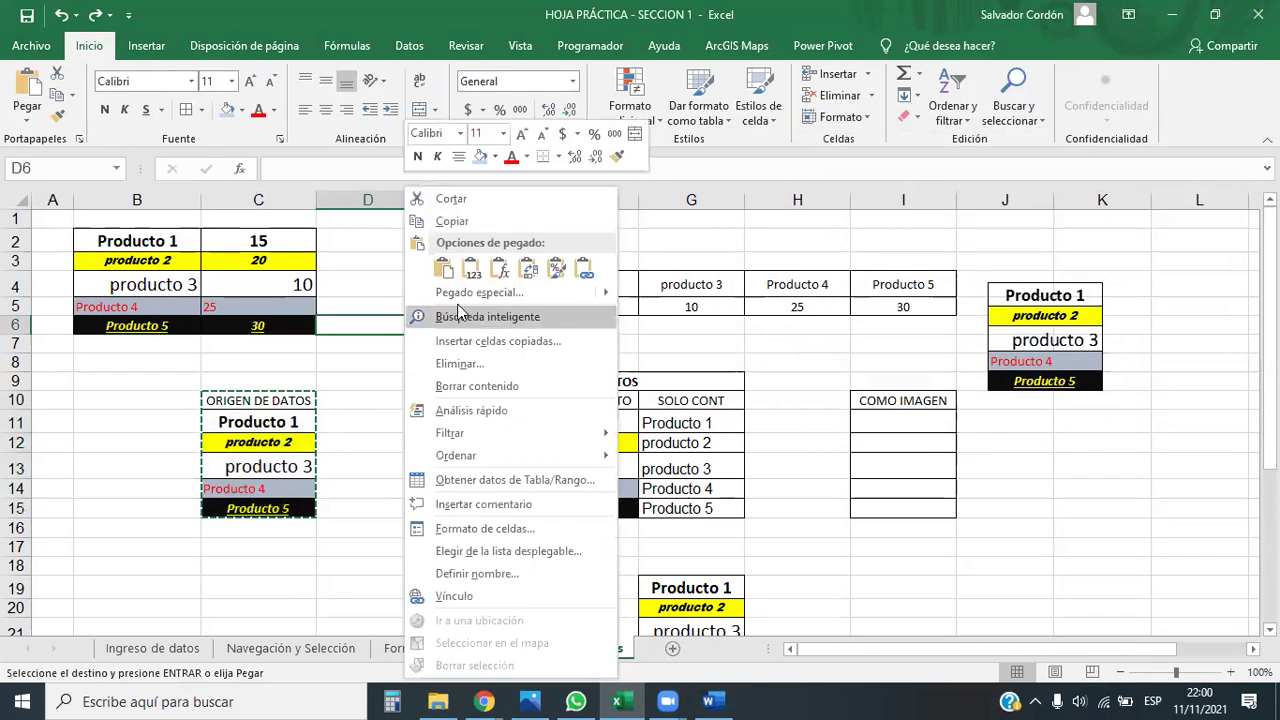
mouse_move(590, 292)
click(689, 445)
drag(387, 370, 1098, 473)
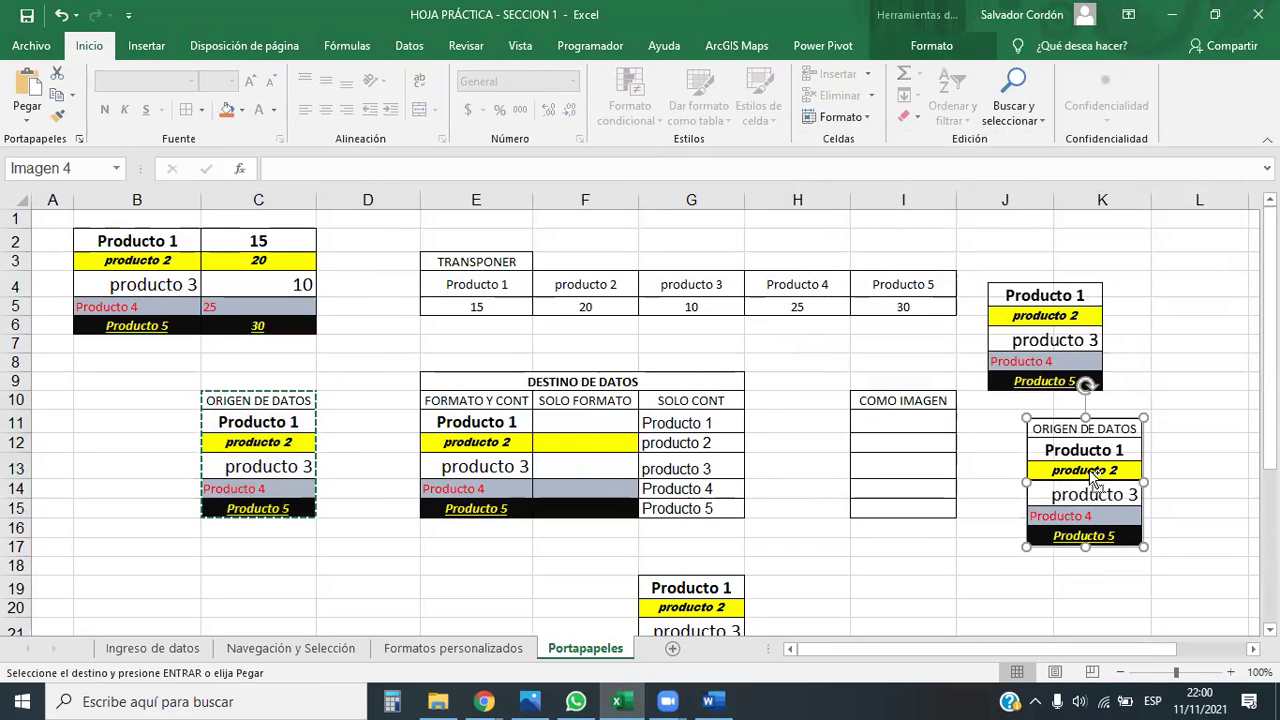
- Cut the picture, paste it at the top of the Word page, and enlarge it slightly
key(ctrl+x)
key(alt+Tab)
key(ctrl+v)
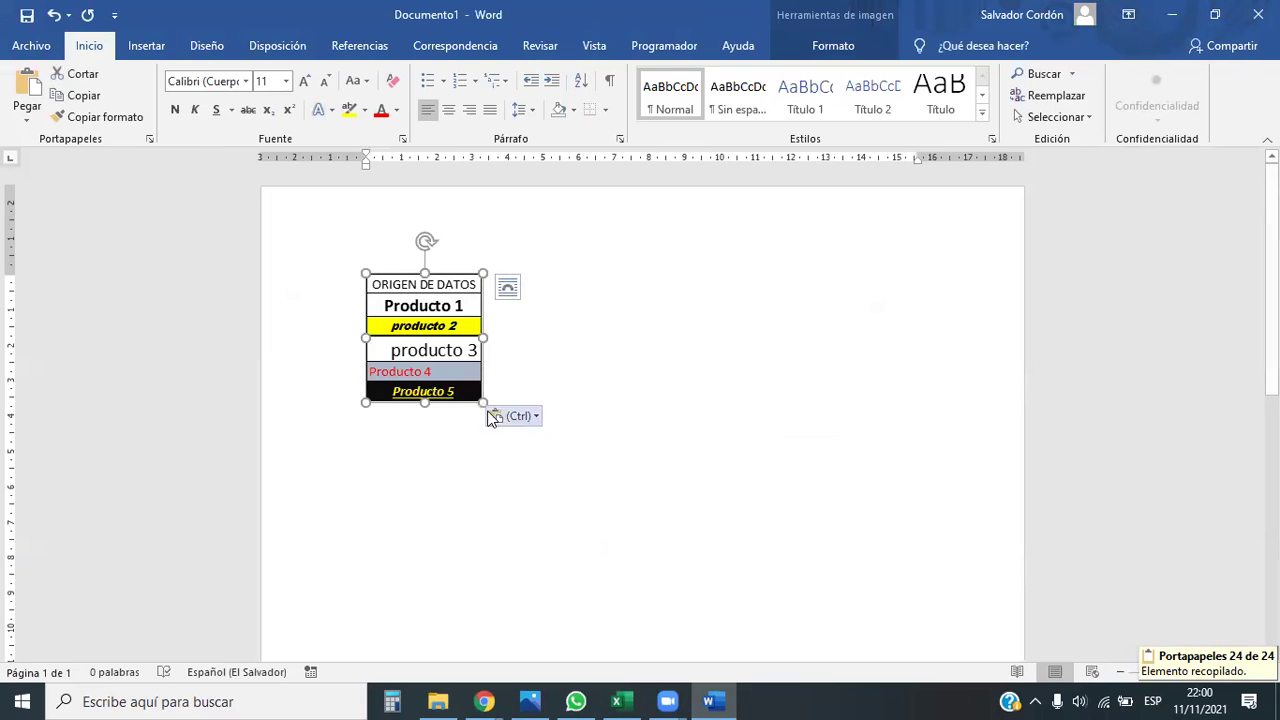
drag(483, 401, 545, 470)
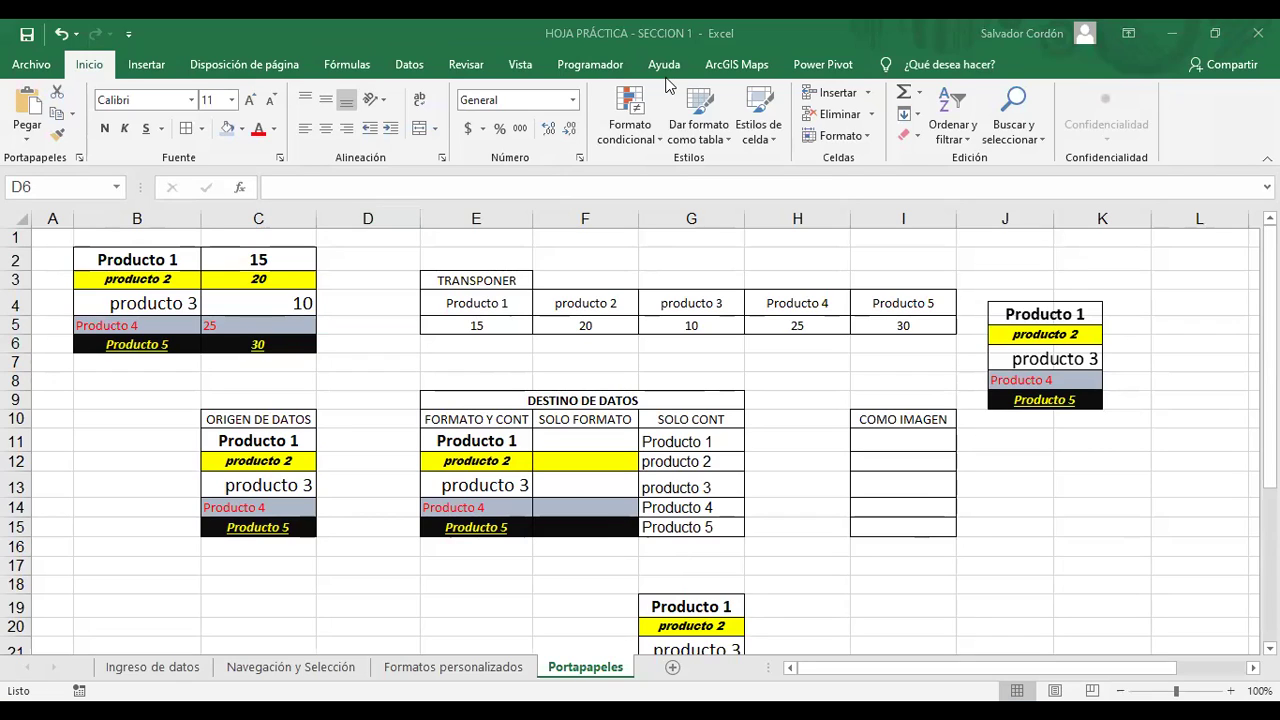
- Delete the earlier Producto table picture and copy the ORIGEN DE DATOS table C10:C15
drag(1066, 364, 1097, 352)
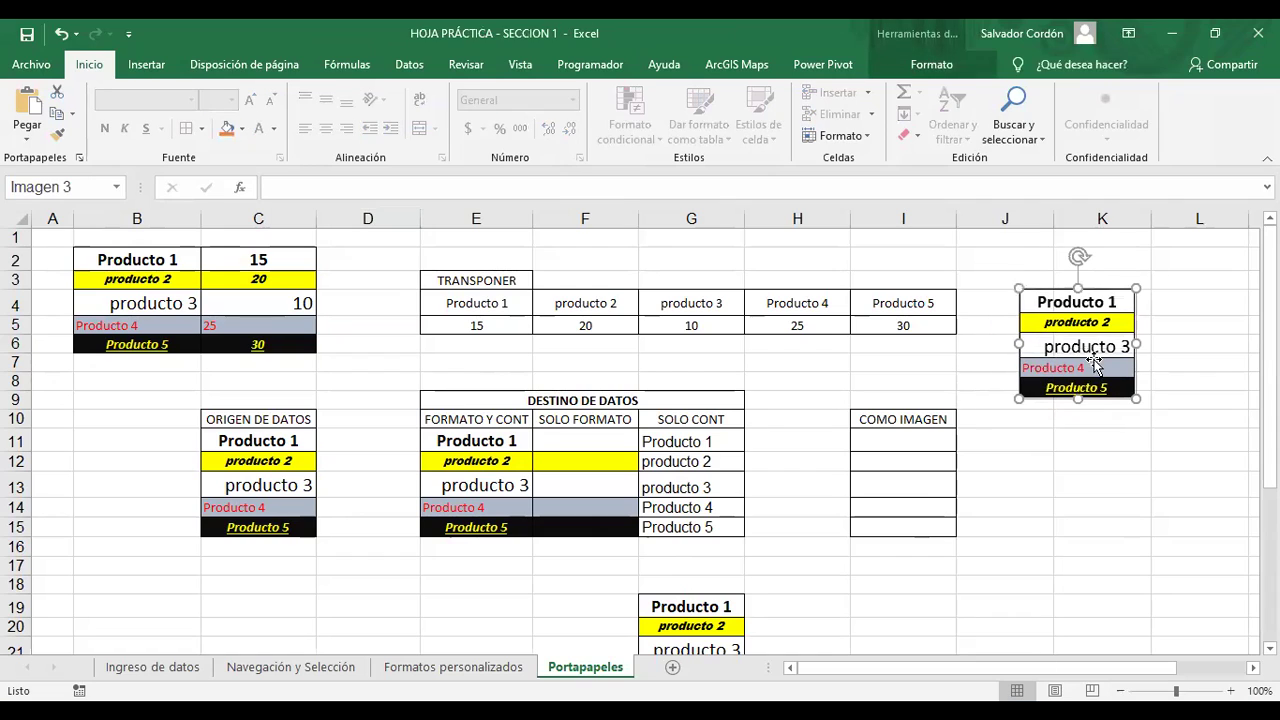
key(Delete)
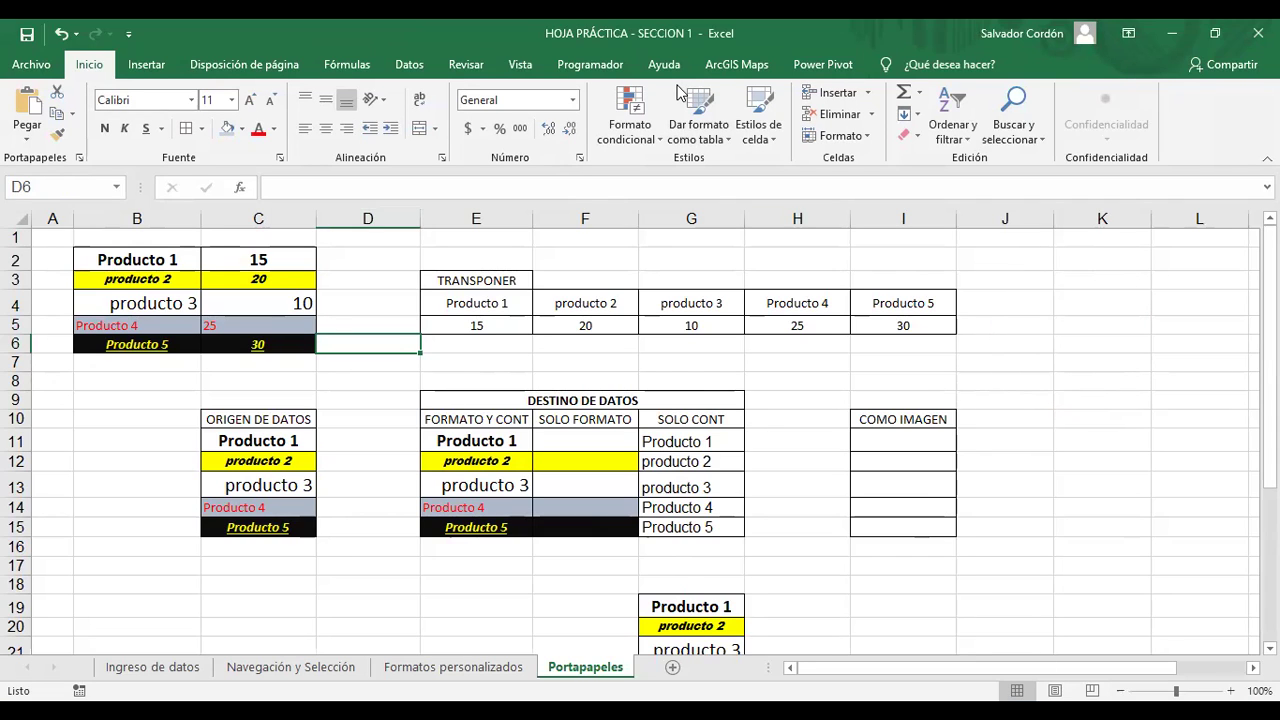
drag(282, 418, 286, 528)
key(ctrl+c)
- Paste the table at J5 as a picture, move and enlarge it about triple, then undo it
right_click(1012, 326)
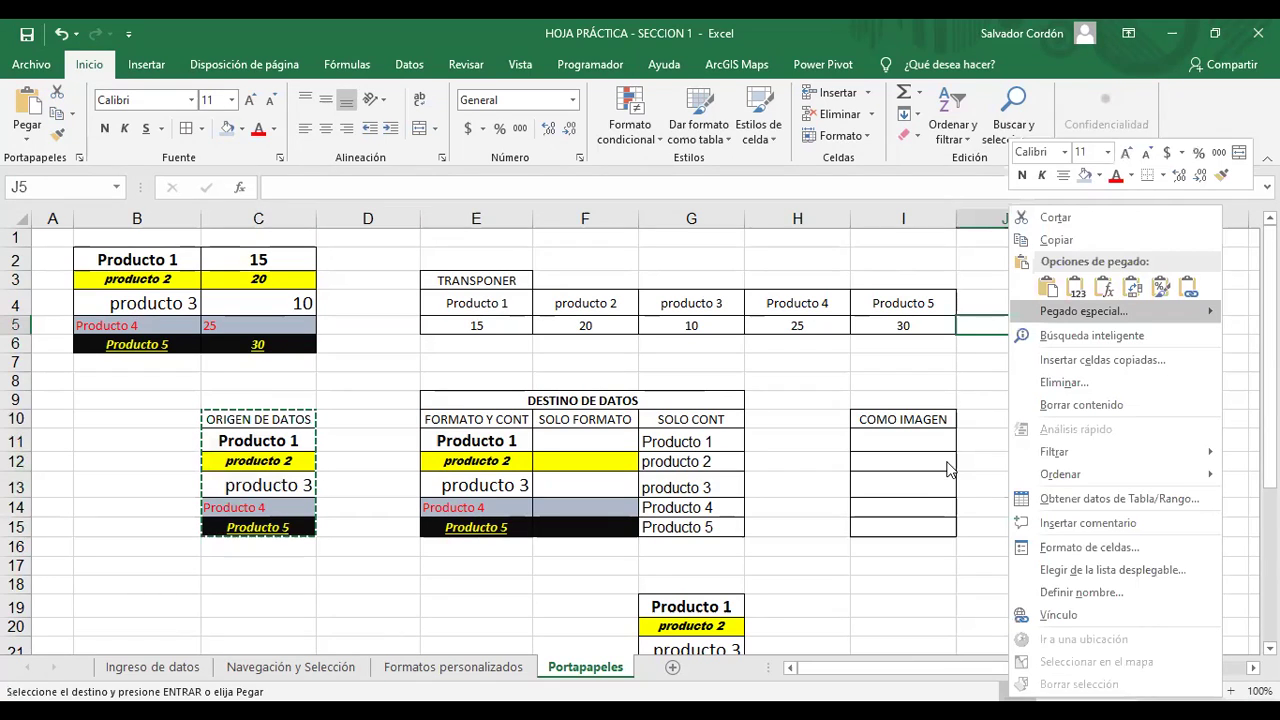
click(1161, 287)
drag(880, 440, 1099, 512)
drag(848, 290, 754, 326)
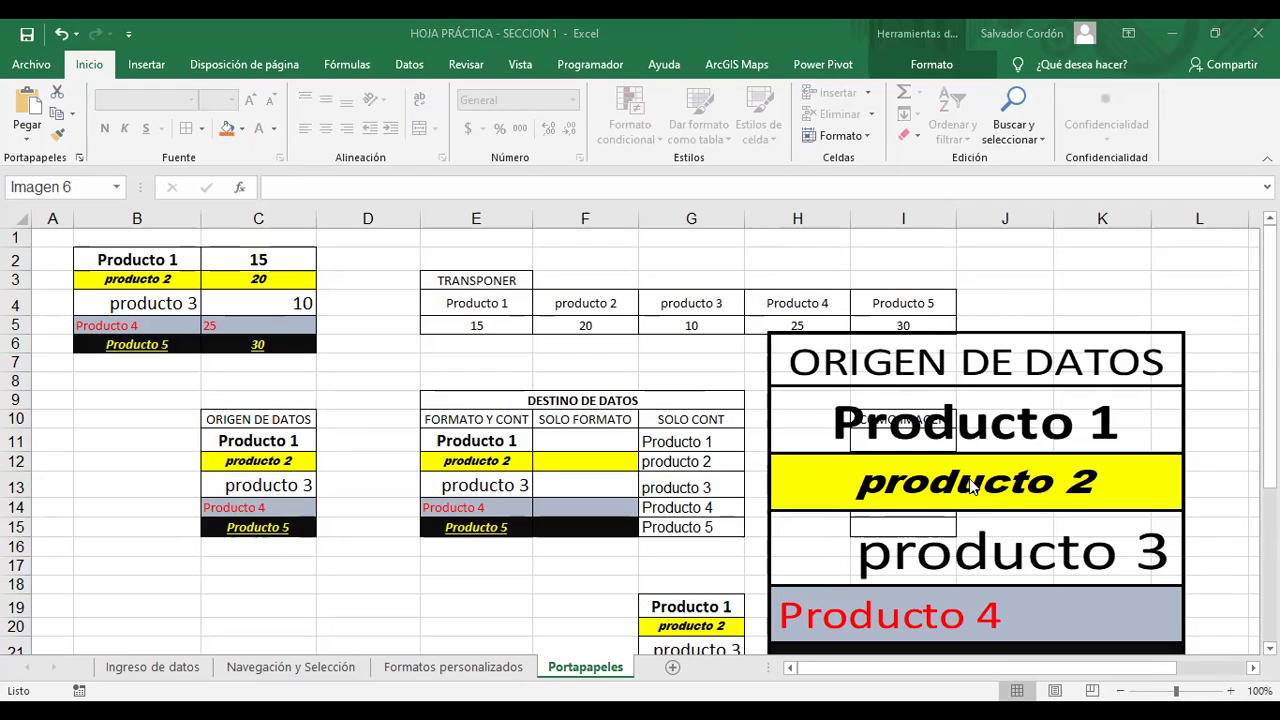
key(ctrl+z)
key(ctrl+z)
key(ctrl+z)
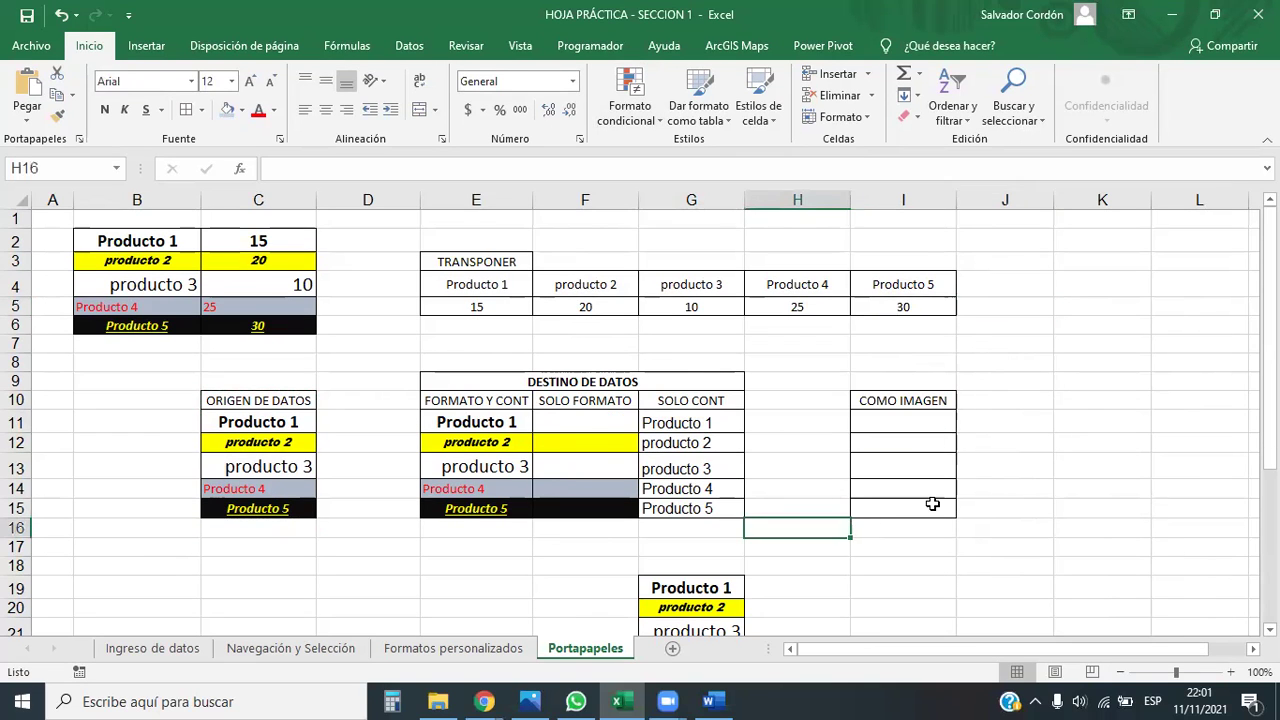
- Select the Producto 1–5 table in B2:C6 and copy it to the clipboard
click(1107, 418)
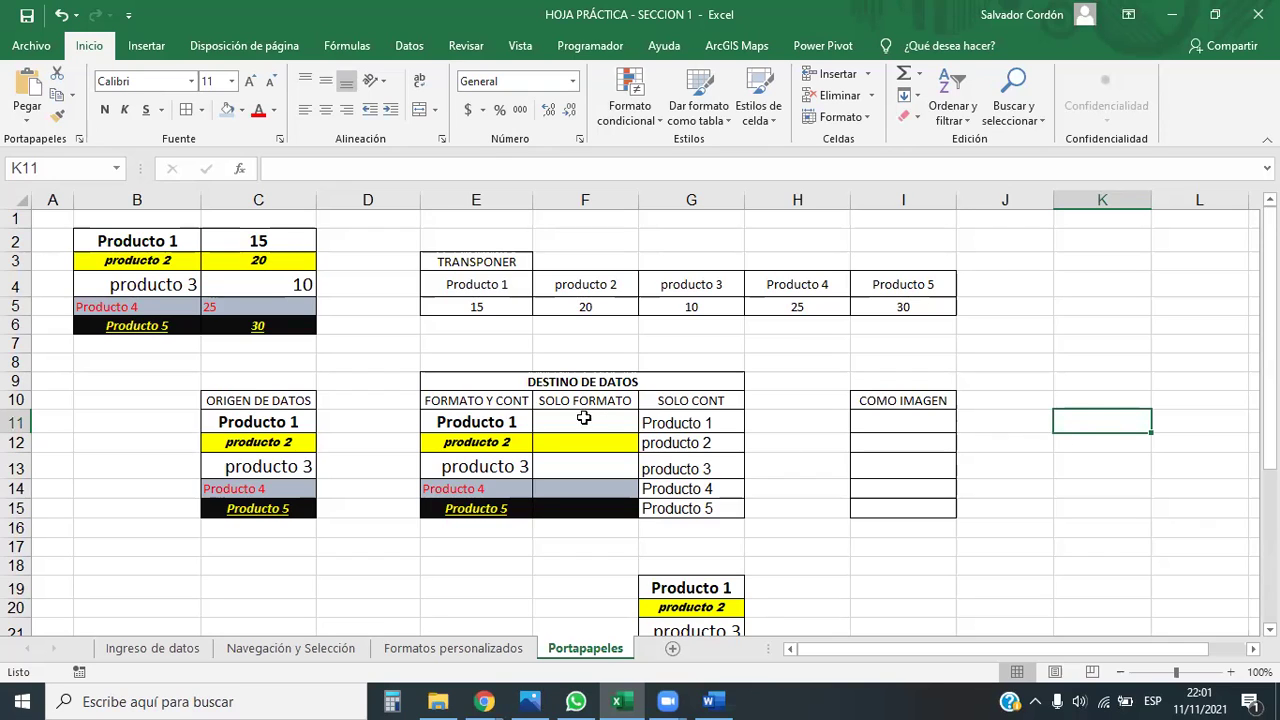
drag(134, 237, 277, 328)
key(ctrl+c)
click(330, 348)
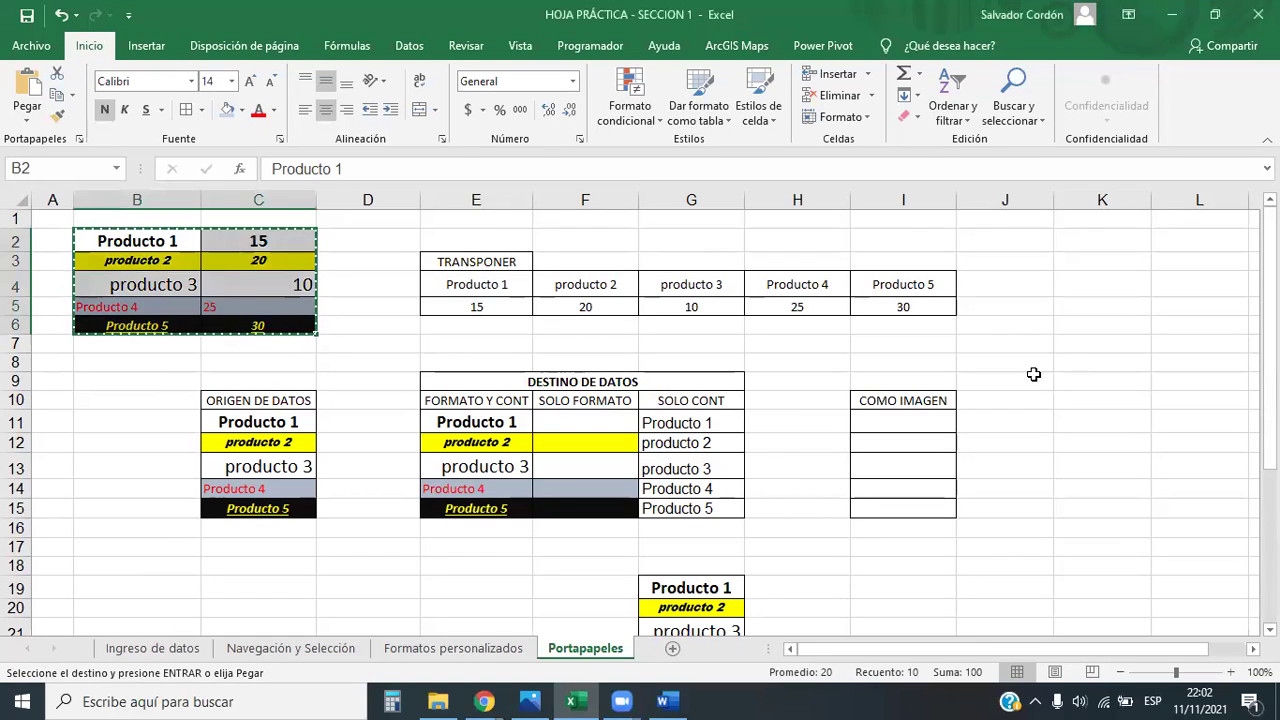
- Select empty cell K7 and clear the B2:C6 copy marquee with Esc
click(1143, 346)
key(Escape)
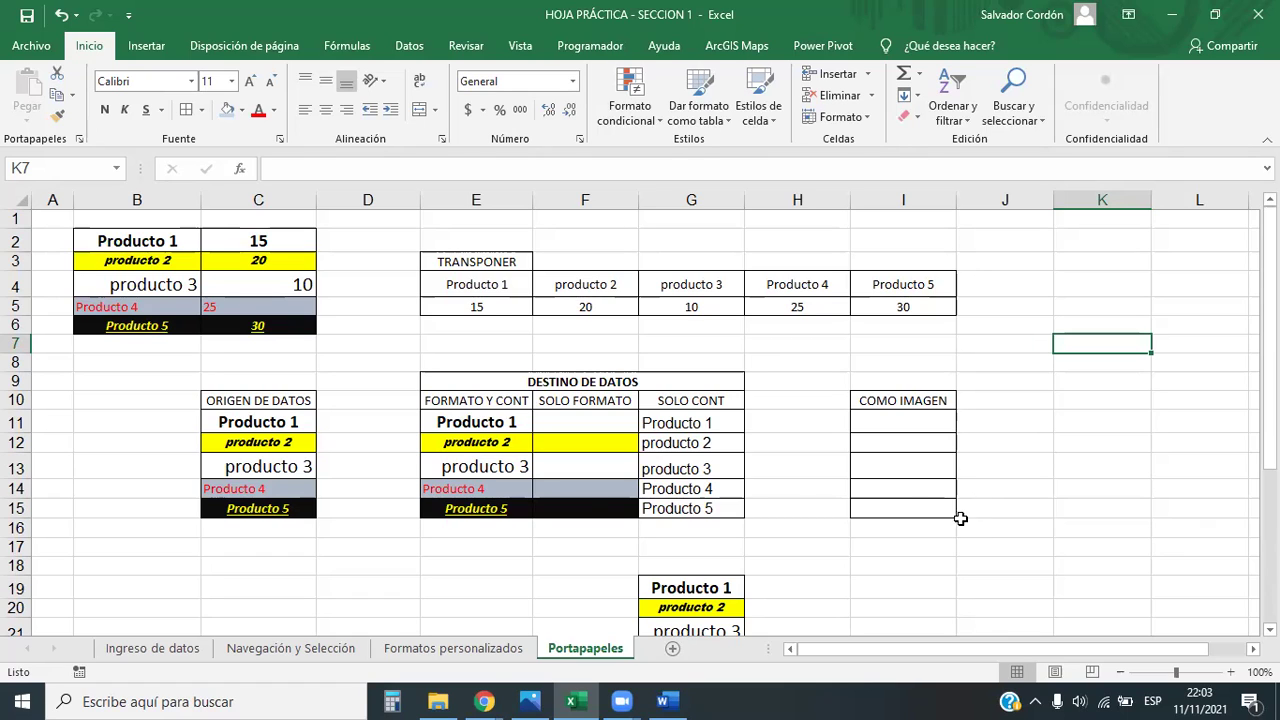
- Copy the ORIGEN DE DATOS range C10:C15, dismissing two aborted paste menus at I11
drag(289, 400, 290, 508)
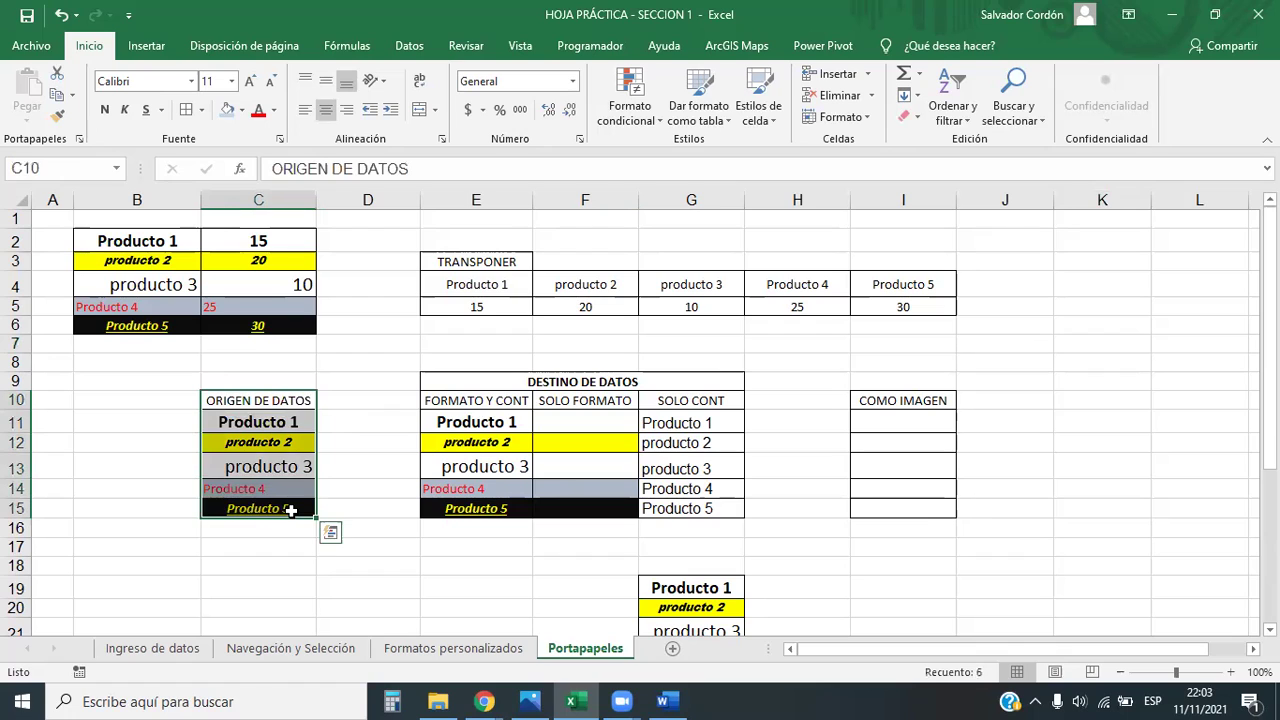
key(ctrl+c)
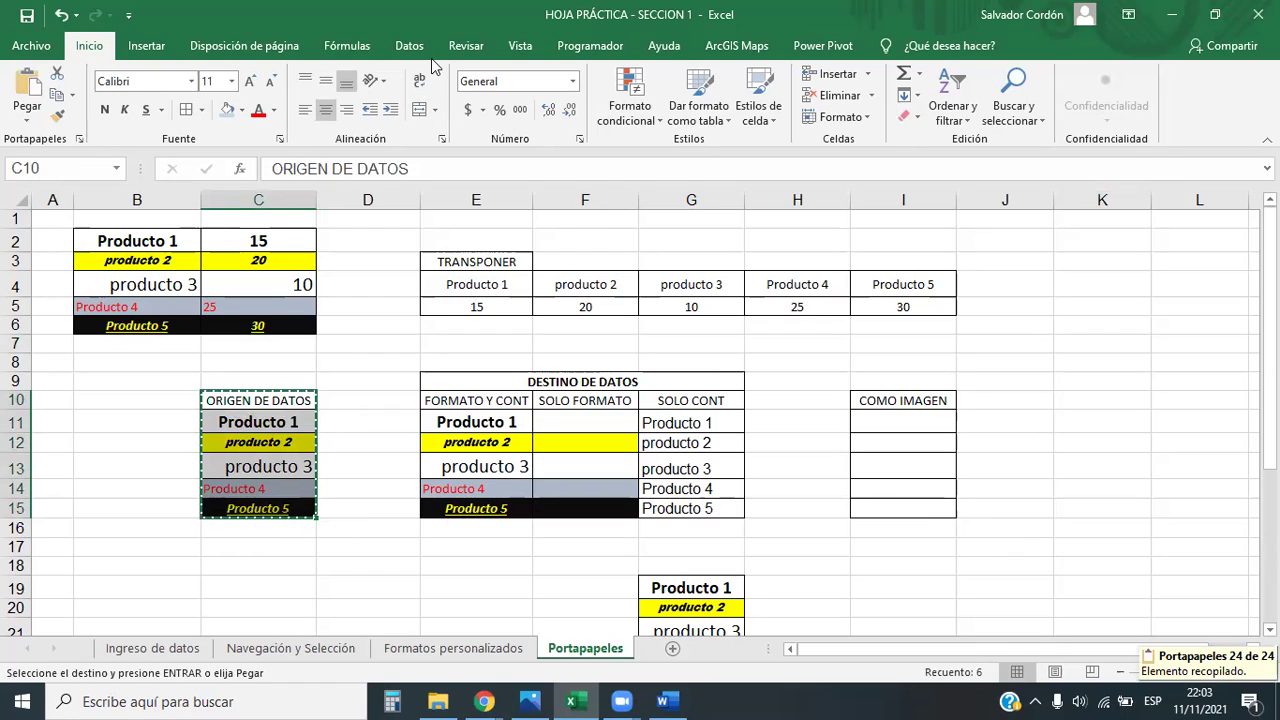
right_click(890, 428)
mouse_move(1085, 296)
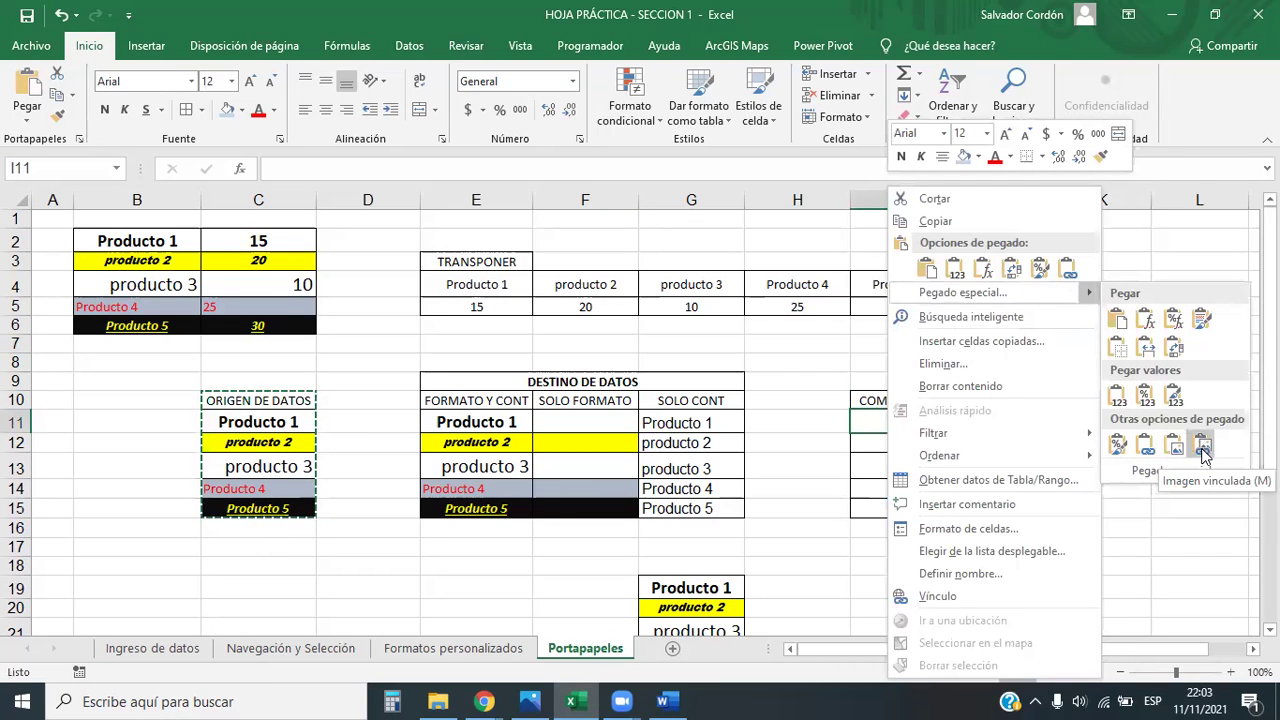
key(Escape)
key(Escape)
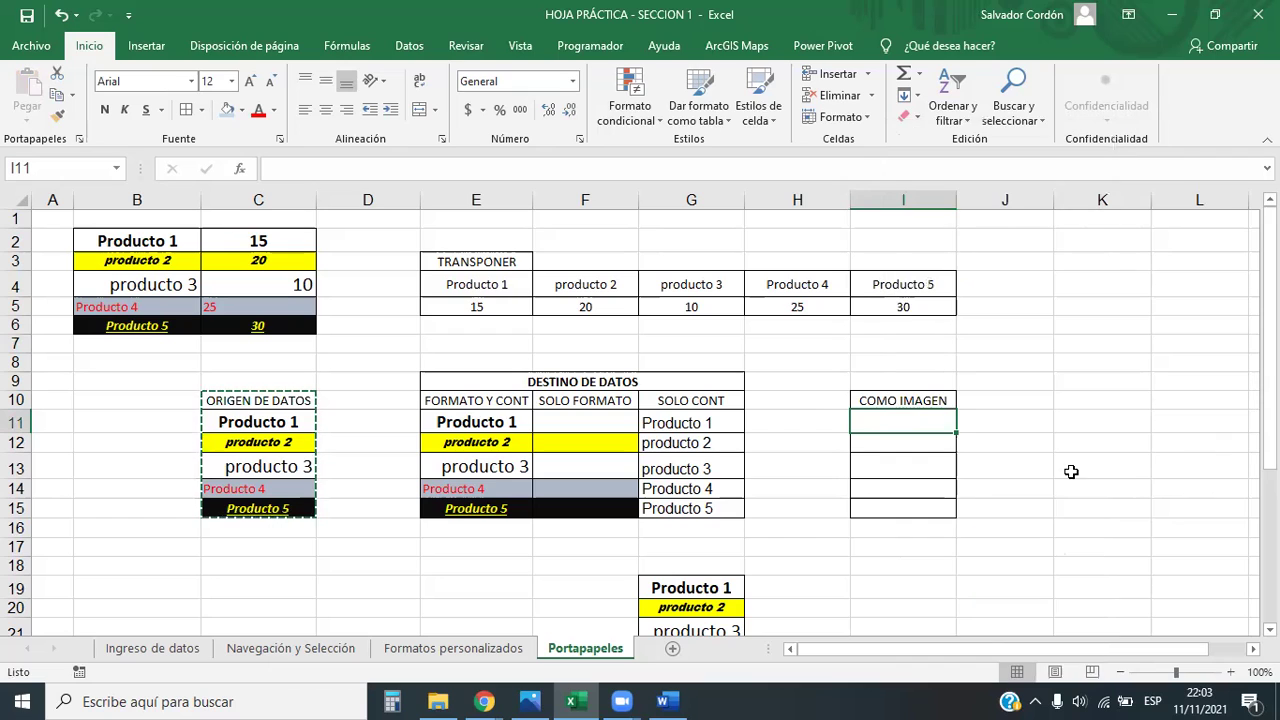
right_click(919, 426)
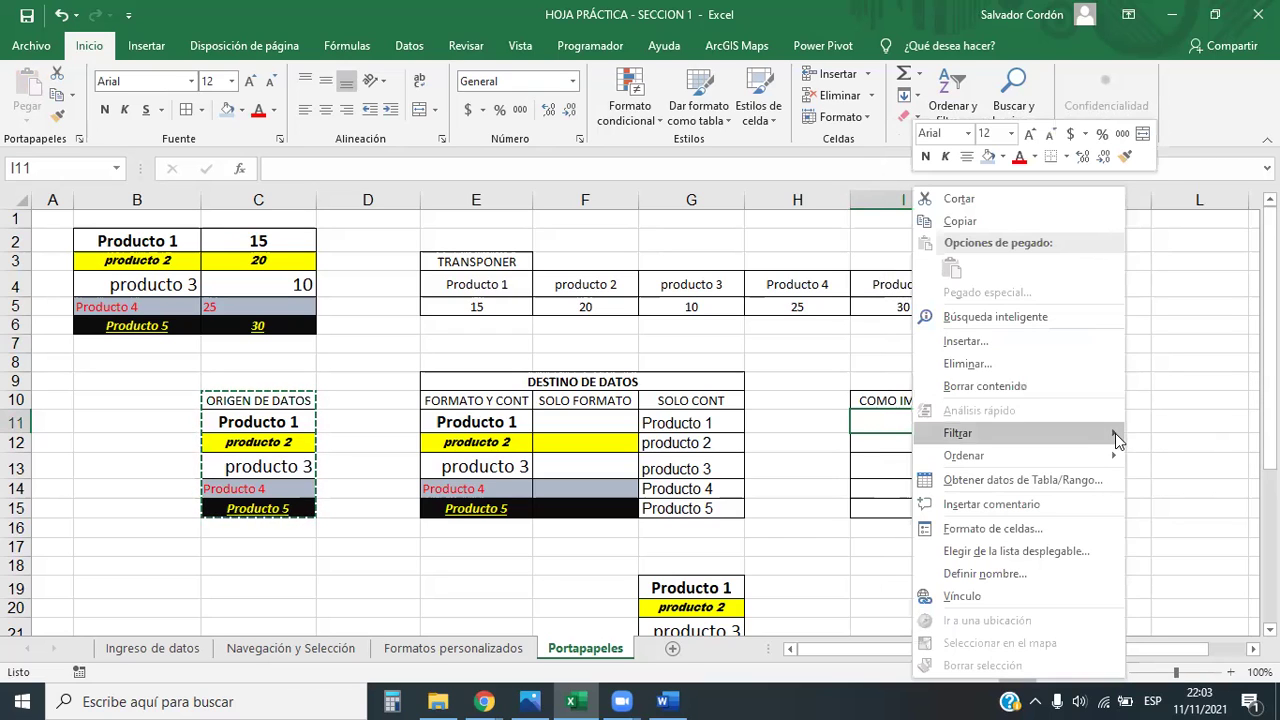
key(Escape)
click(325, 440)
drag(258, 400, 277, 506)
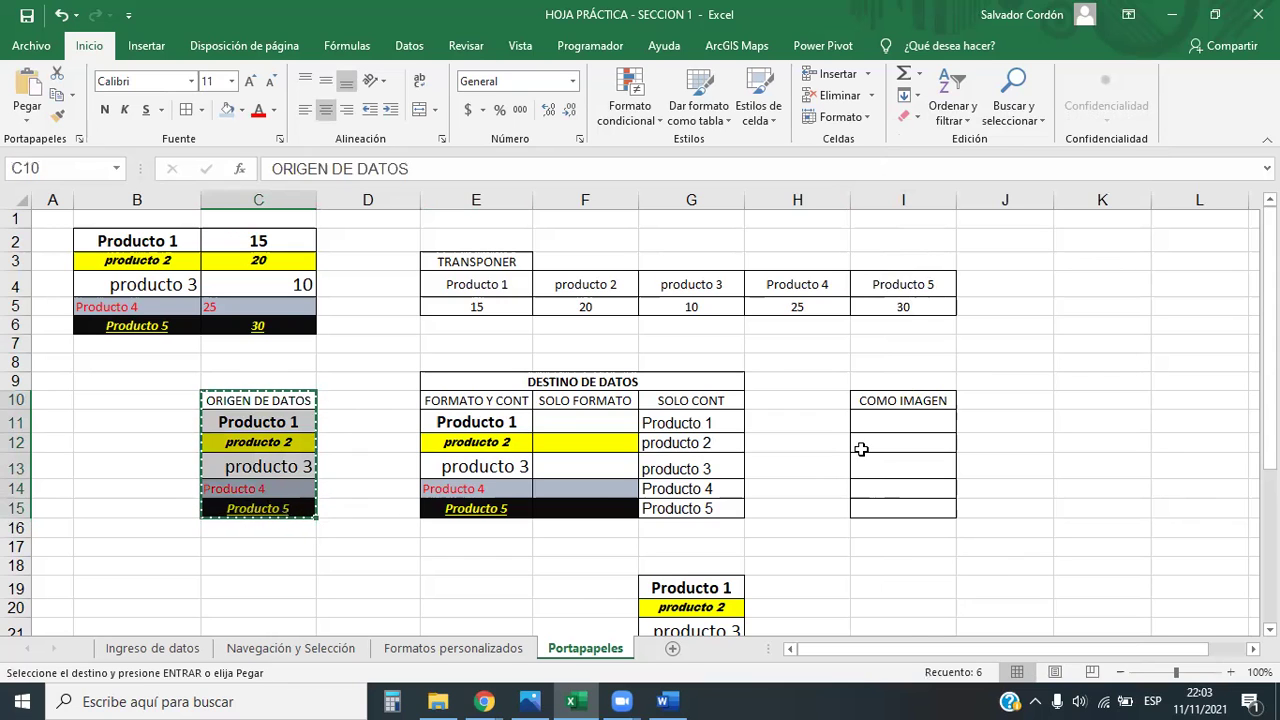
- Paste it at I11 as a linked picture, enlarge it about double, and place it toward column K
right_click(900, 430)
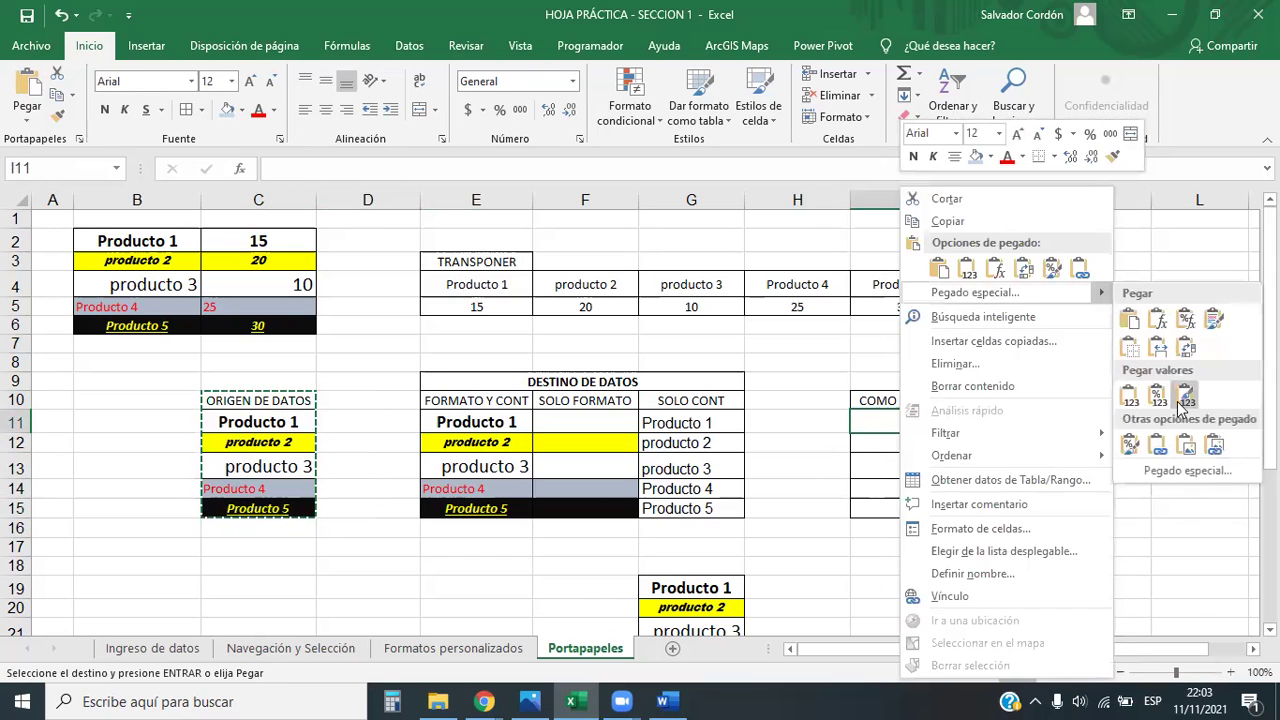
click(1214, 444)
drag(910, 450, 1105, 388)
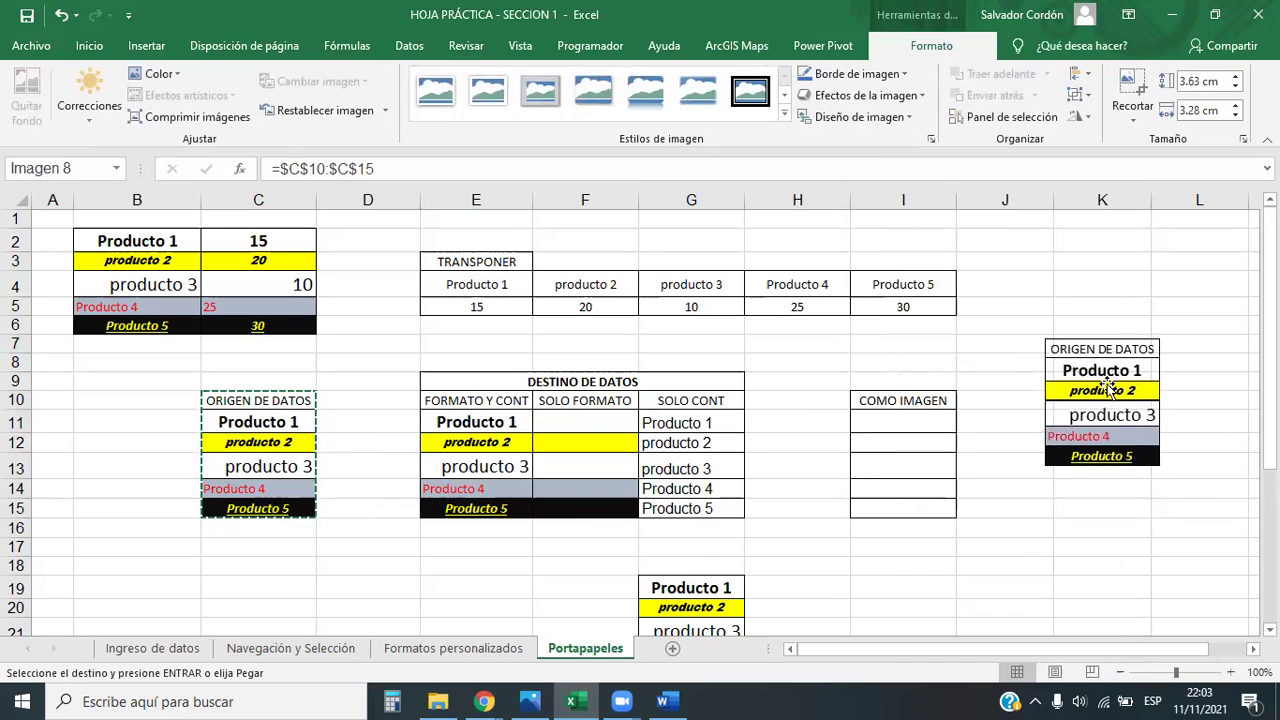
drag(1045, 340, 894, 214)
drag(1087, 356, 1118, 473)
drag(982, 500, 1035, 472)
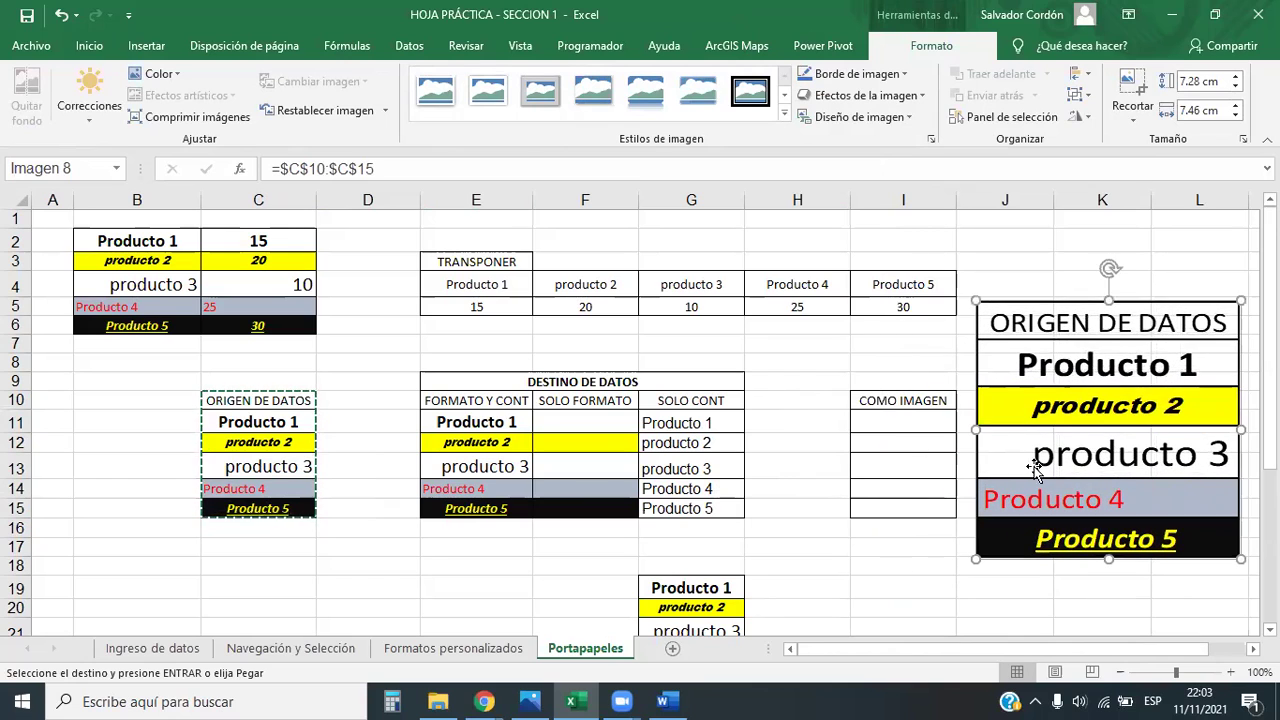
click(257, 428)
drag(264, 403, 268, 503)
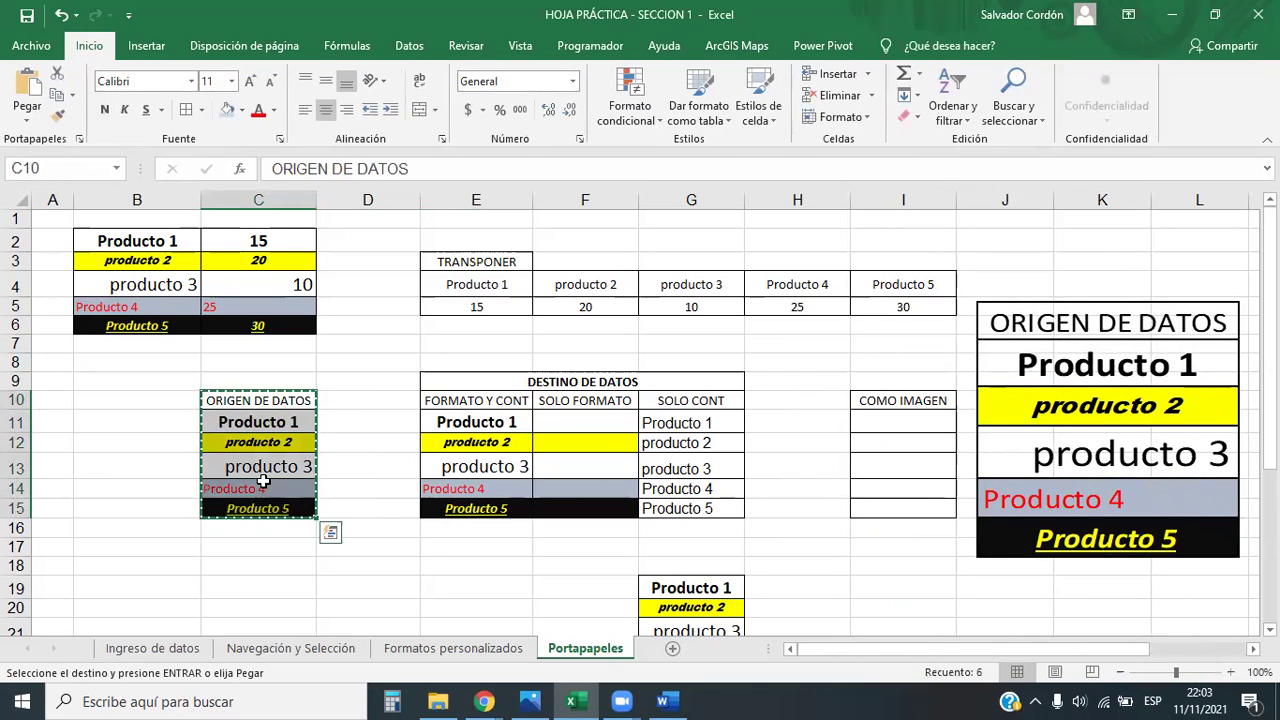
- Replace Producto 1 in cell C11 with HOLA
key(Escape)
click(268, 421)
key(Delete)
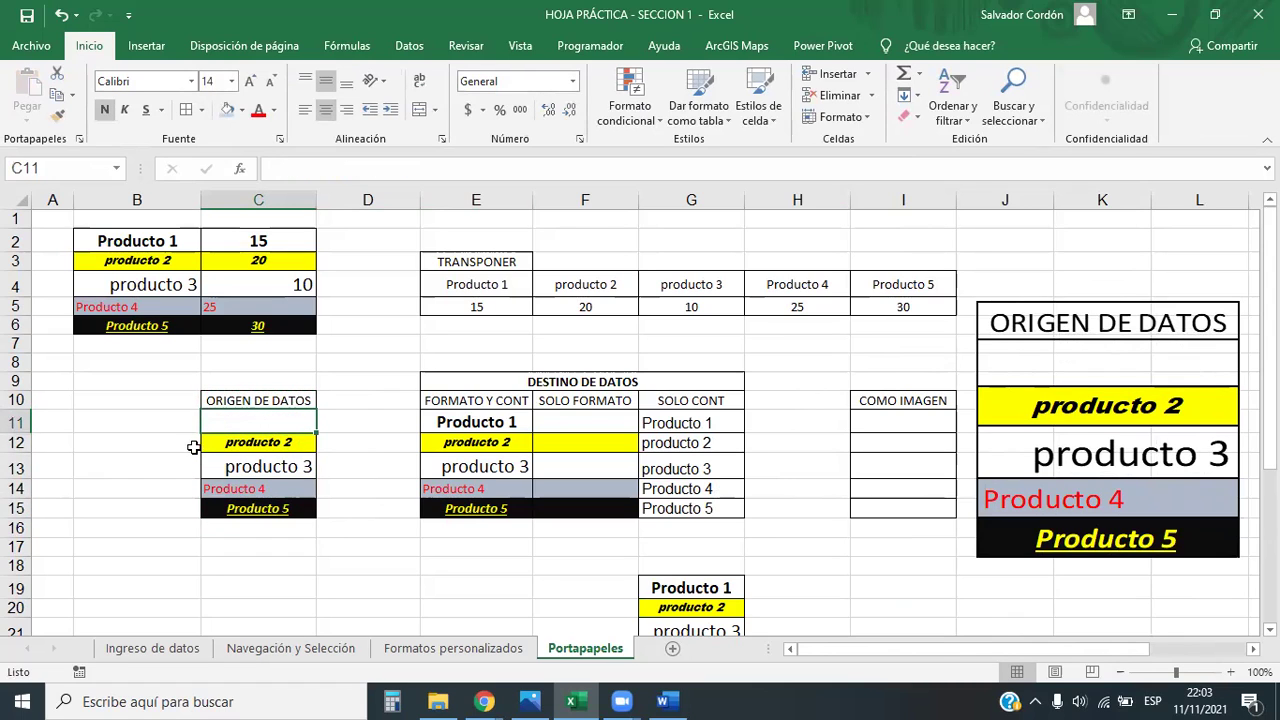
text(HOLA)
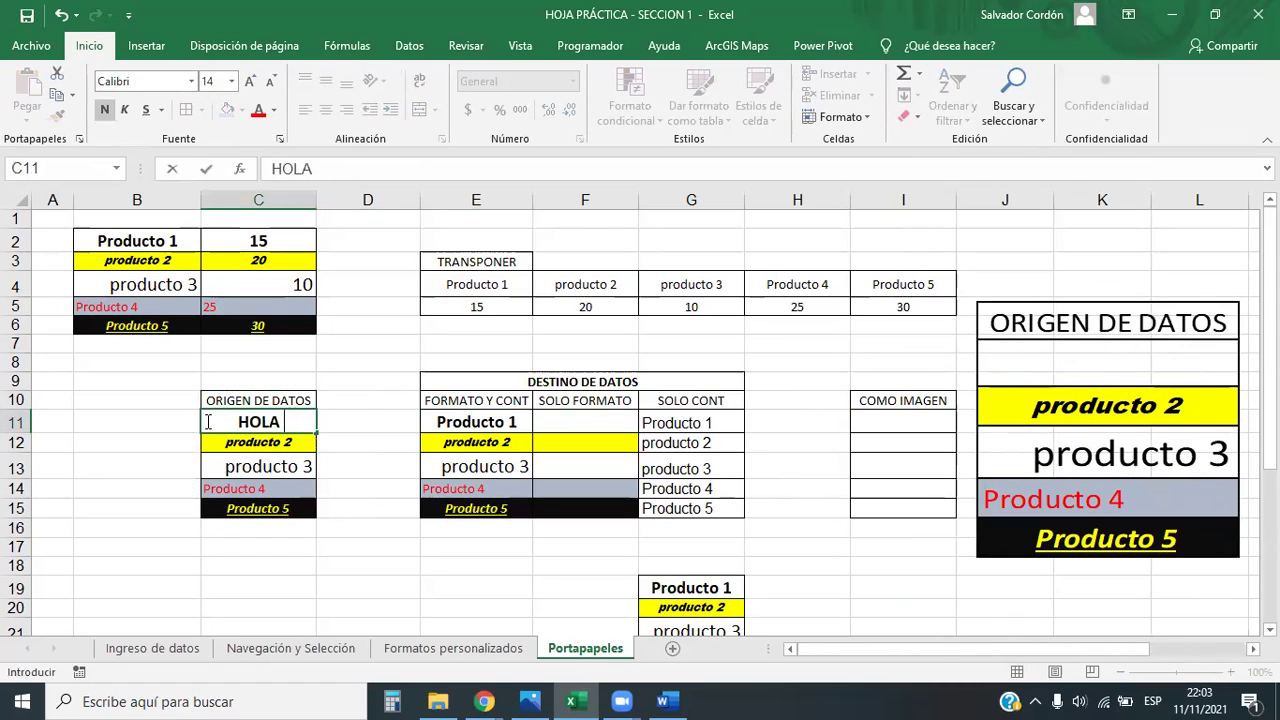
key(Return)
- Nudge the linked picture up, then check that it shows HOLA from range C10:C15
mouse_move(1113, 429)
mouse_down()
mouse_move(914, 451)
mouse_move(1122, 356)
mouse_move(1119, 413)
mouse_up()
drag(266, 403, 257, 510)
click(1095, 395)
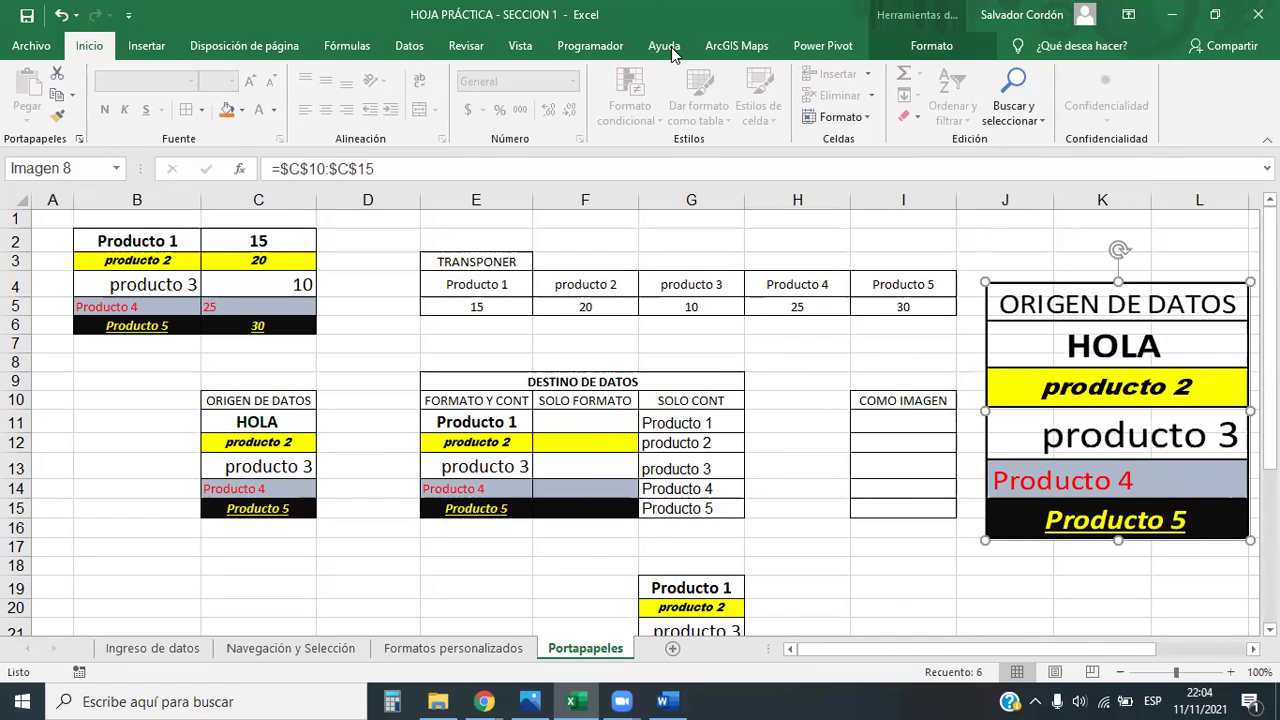
- Drag the linked ORIGEN DE DATOS picture left over columns H to J
click(1113, 697)
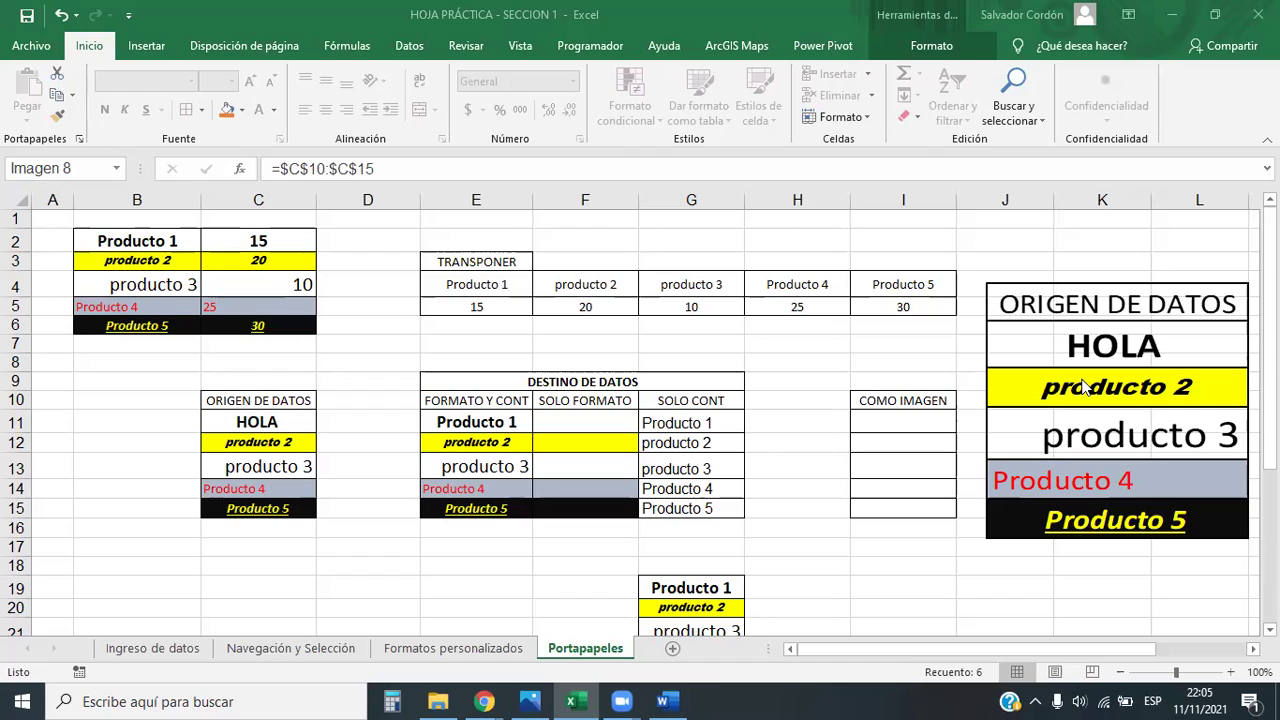
drag(1028, 370, 783, 364)
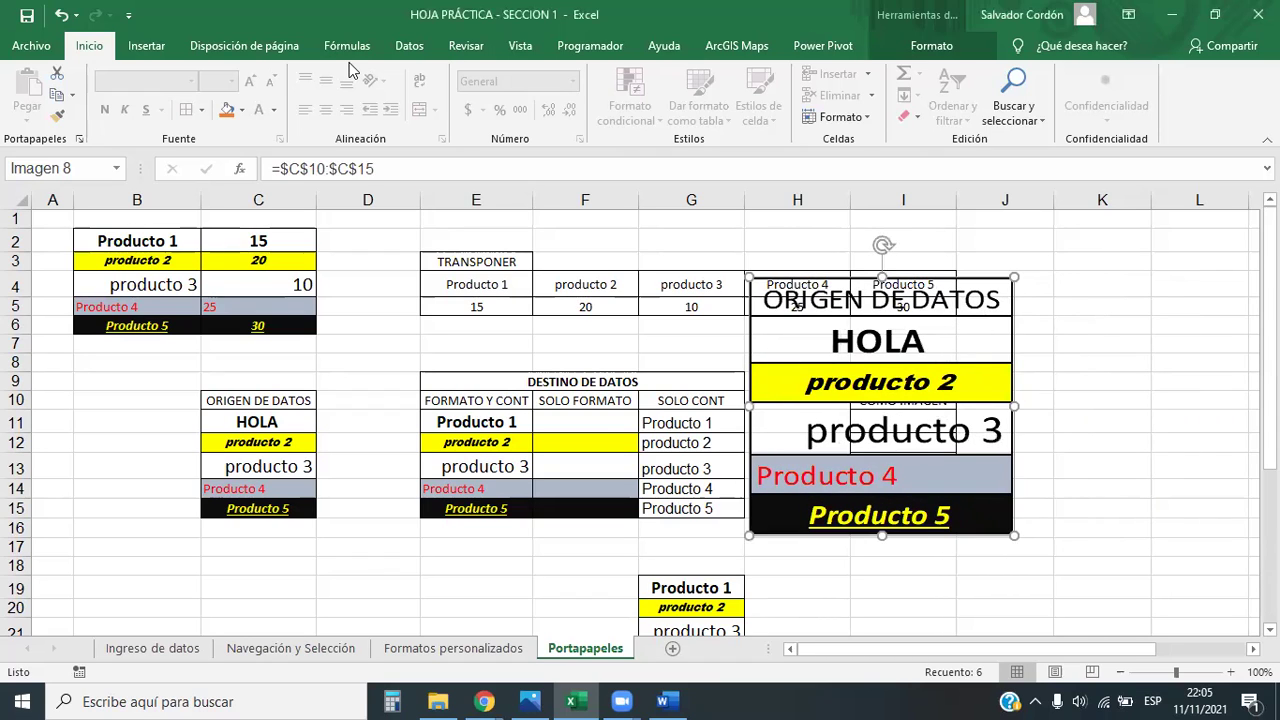